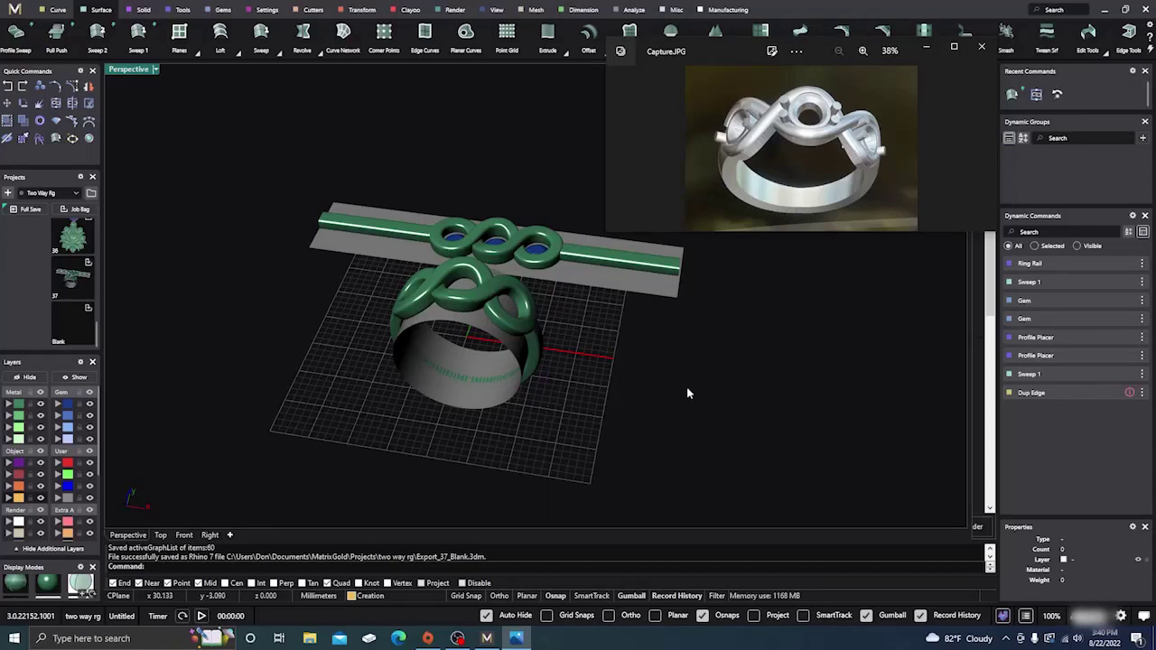
# Orbit the Perspective view to a low oblique angle on the ring
pyautogui.moveTo(689, 392); pyautogui.dragTo(694, 411, button='right')
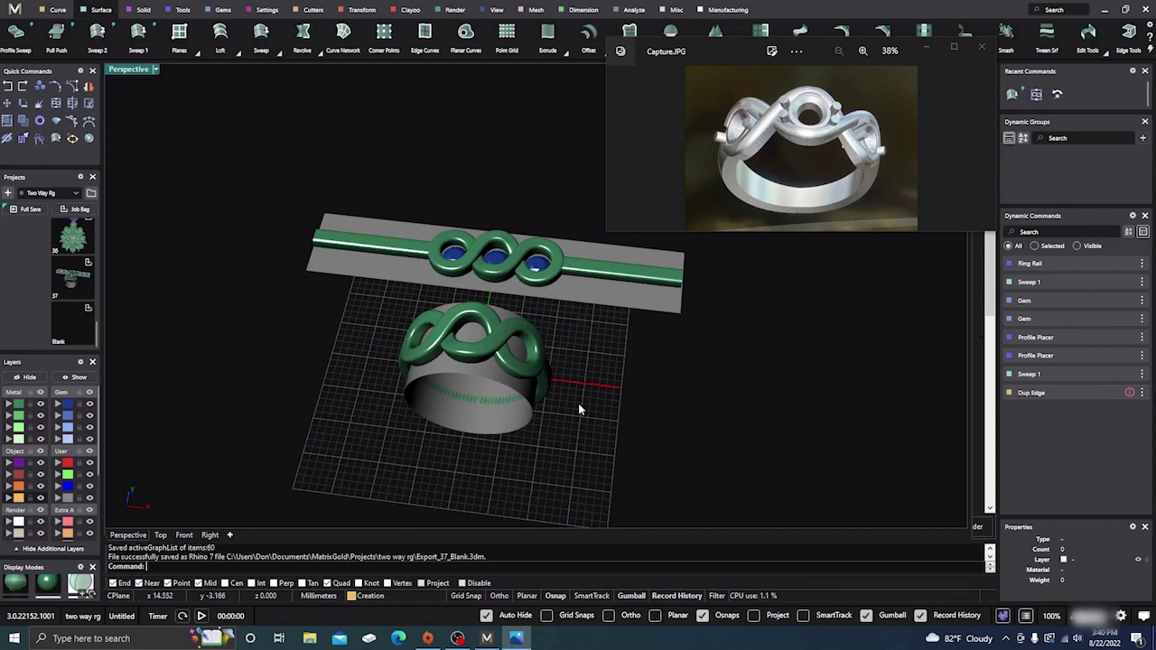
pyautogui.scroll(-1, 578, 403)
pyautogui.scroll(-1, 577, 403)
pyautogui.scroll(1, 575, 403)
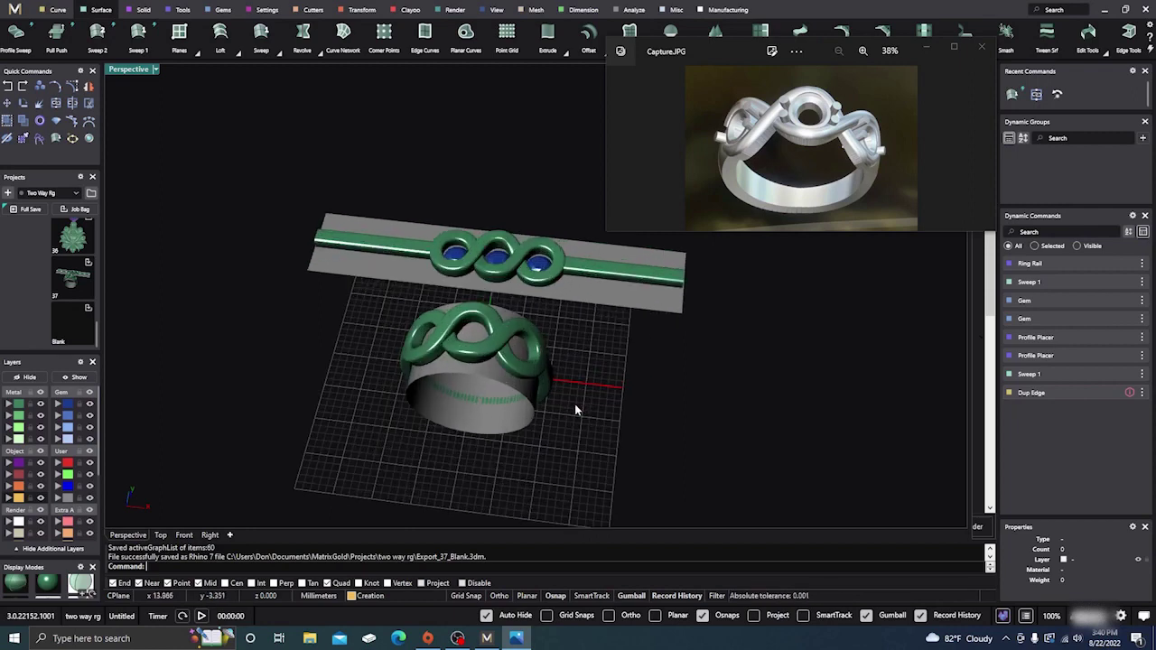
pyautogui.moveTo(574, 404); pyautogui.dragTo(598, 397, button='right')
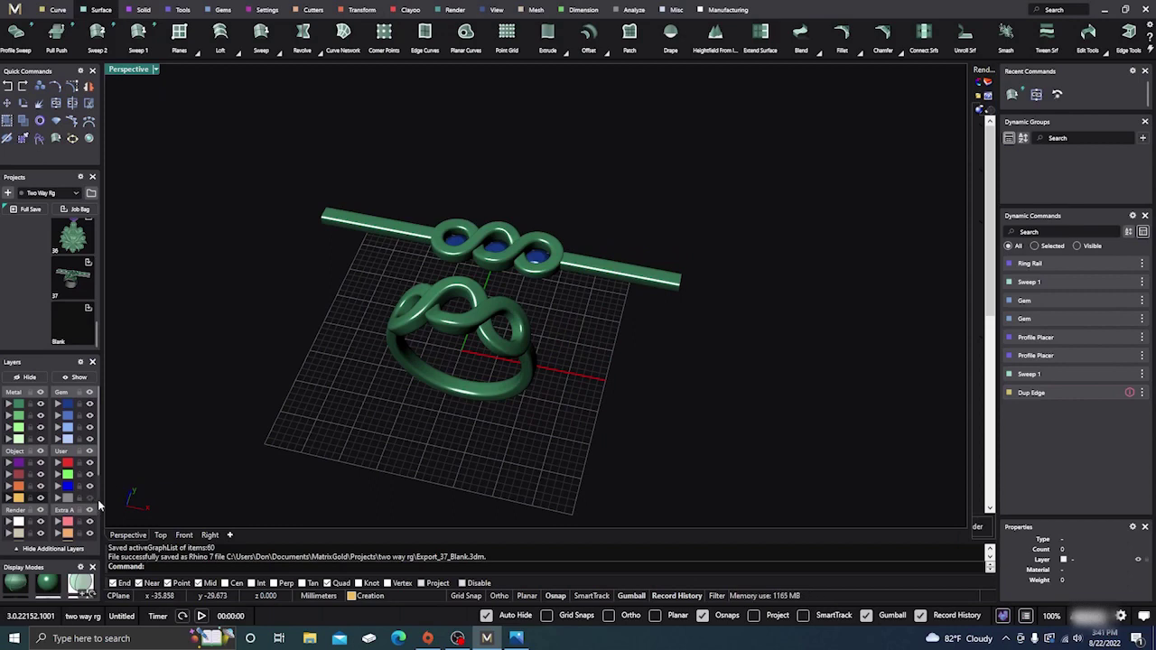
# Unhide the grey shank and plate layer and window-select all ring and rail objects
pyautogui.click(89, 498)
pyautogui.moveTo(372, 386); pyautogui.dragTo(637, 383, button='right')
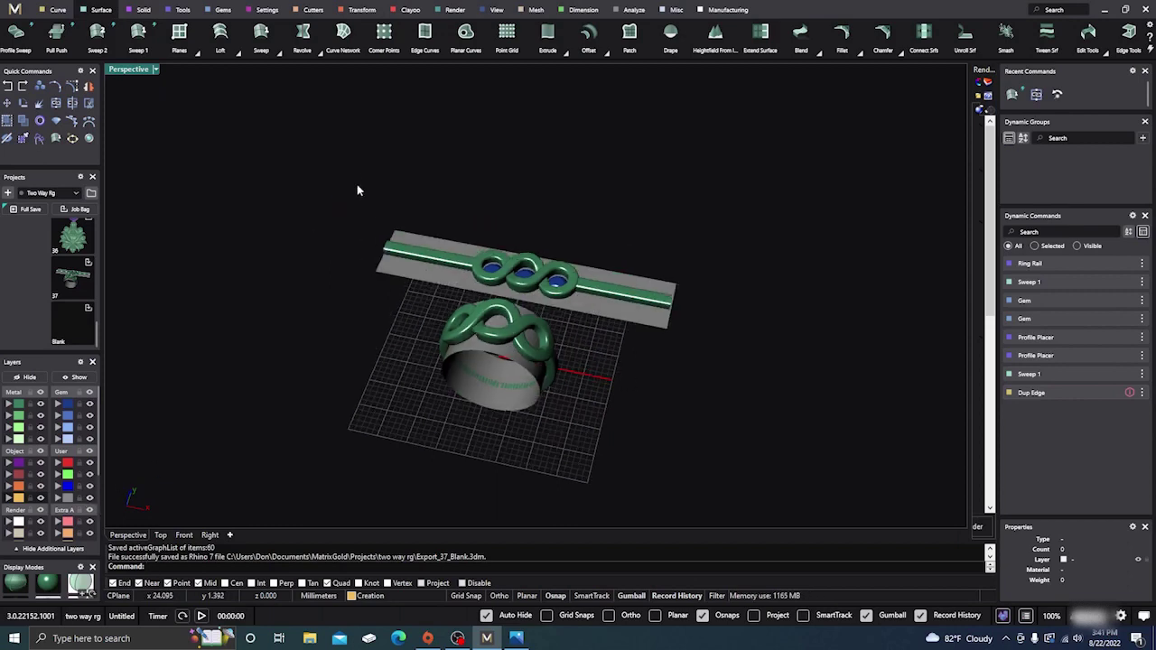
pyautogui.moveTo(351, 167); pyautogui.dragTo(754, 445)
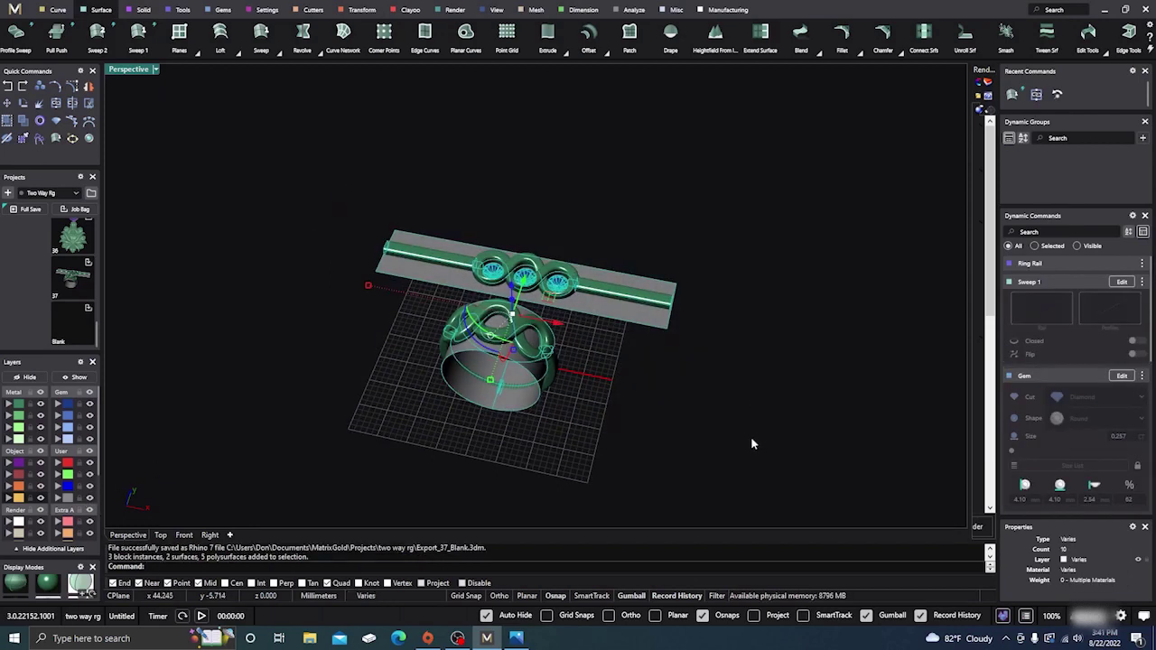
# Delete the old ring and start a new document without saving
pyautogui.press('Delete')
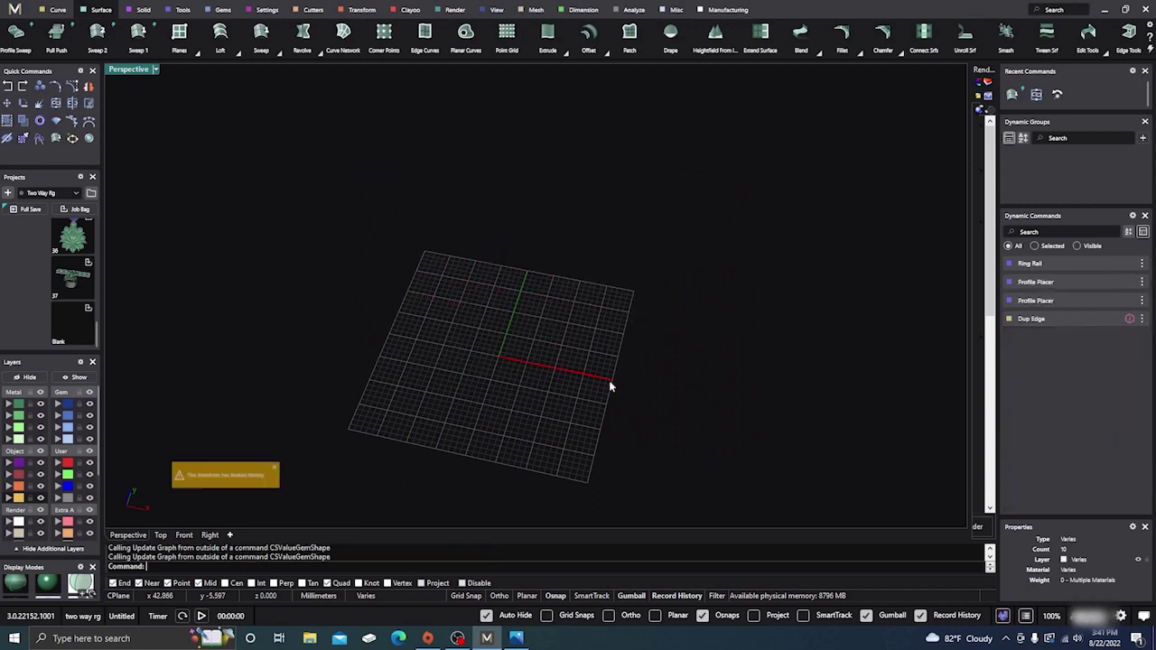
pyautogui.click(16, 11)
pyautogui.click(75, 41)
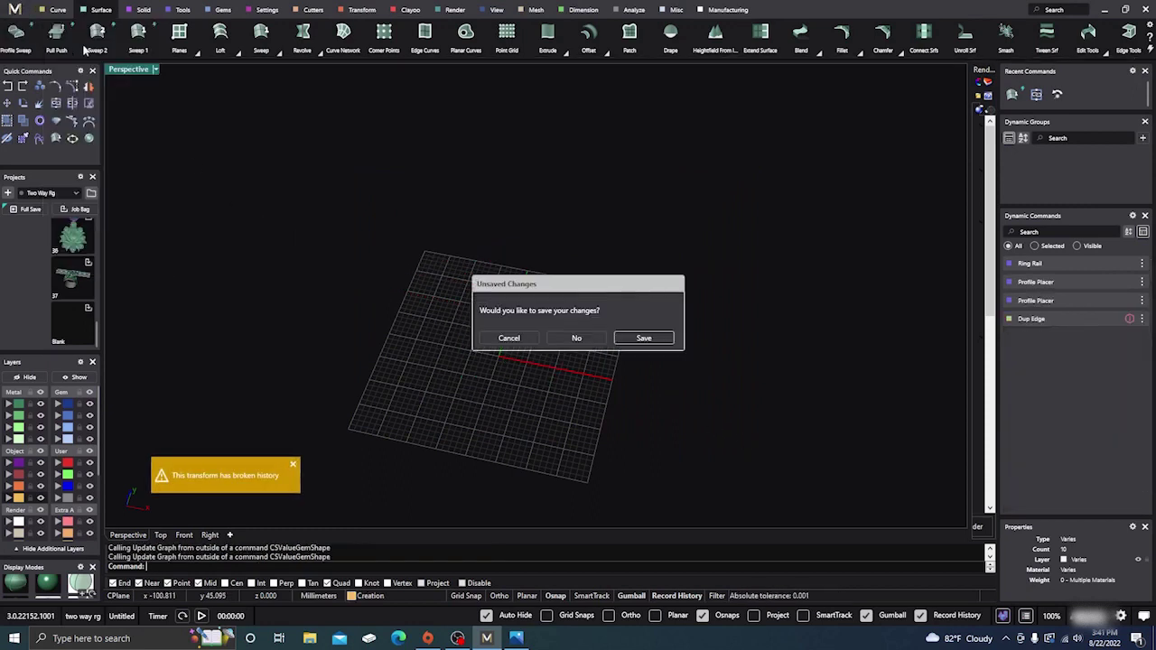
pyautogui.click(592, 340)
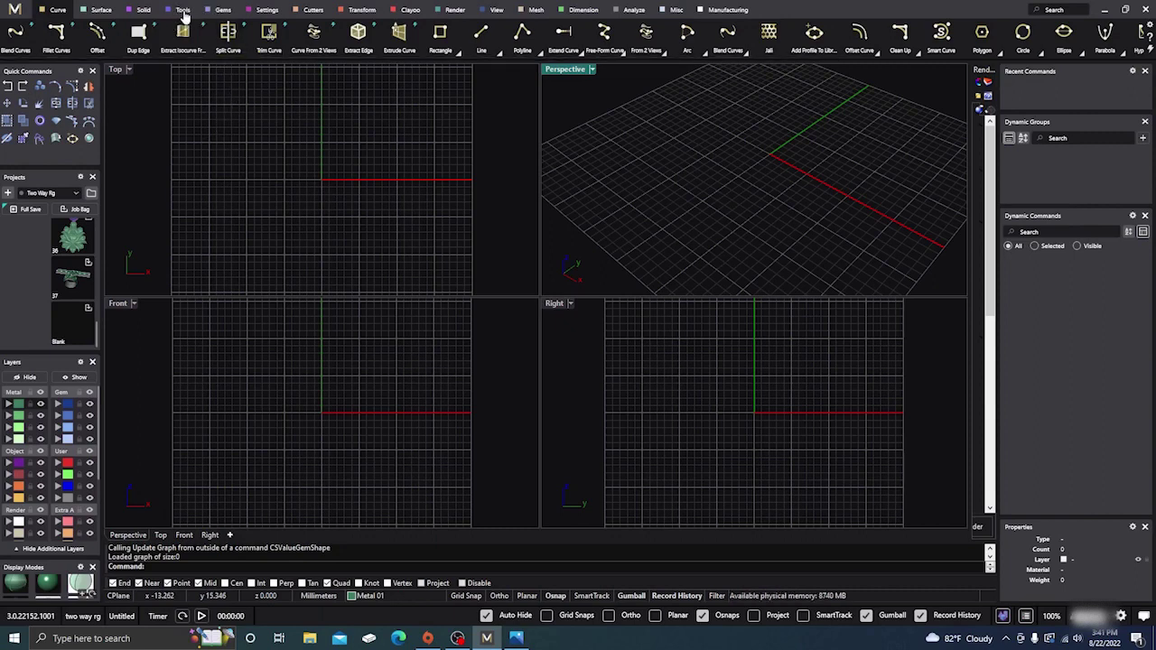
# Create a US size 7 ring rail circle of 17.34 mm diameter
pyautogui.click(182, 10)
pyautogui.click(352, 34)
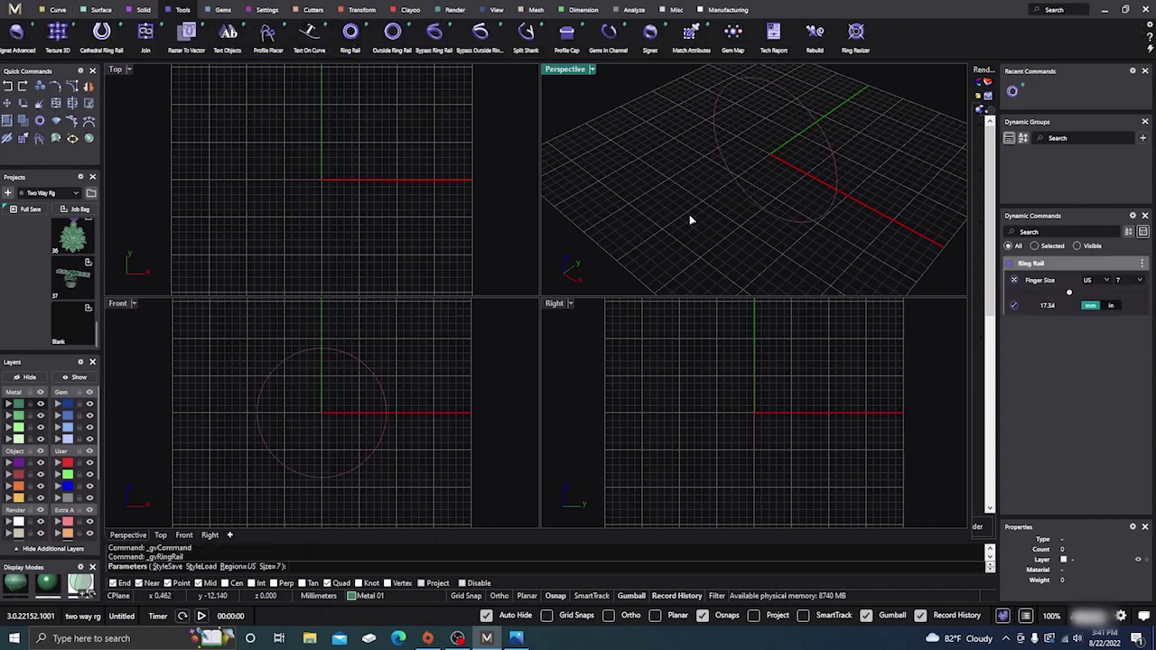
pyautogui.press('Return')
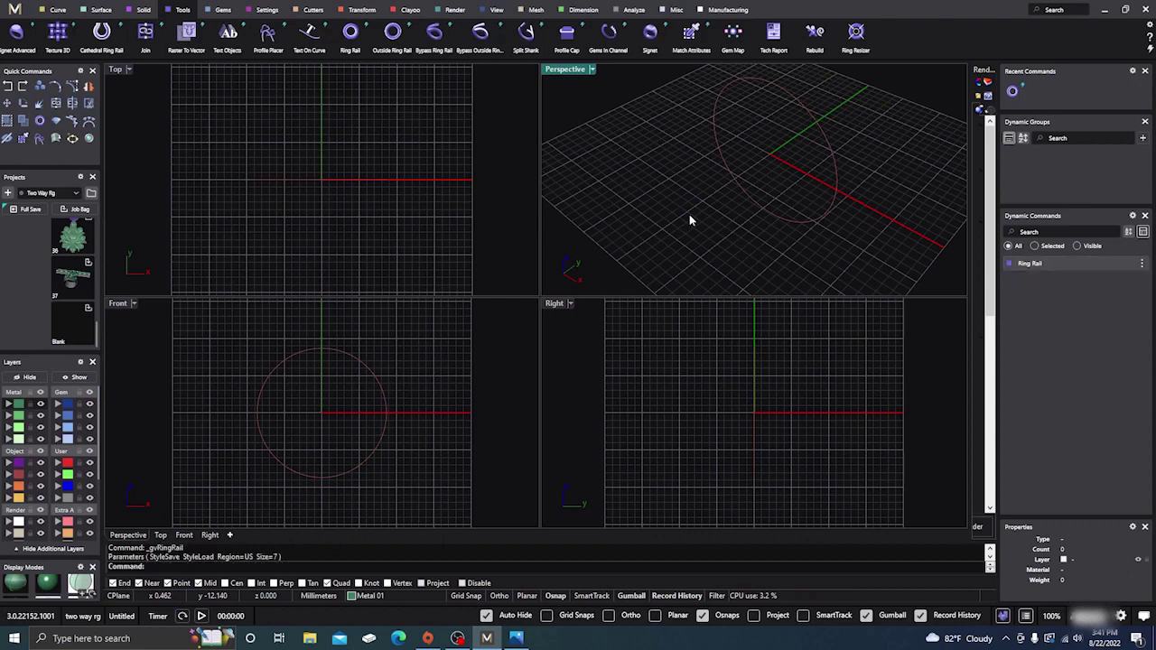
pyautogui.scroll(-2, 656, 242)
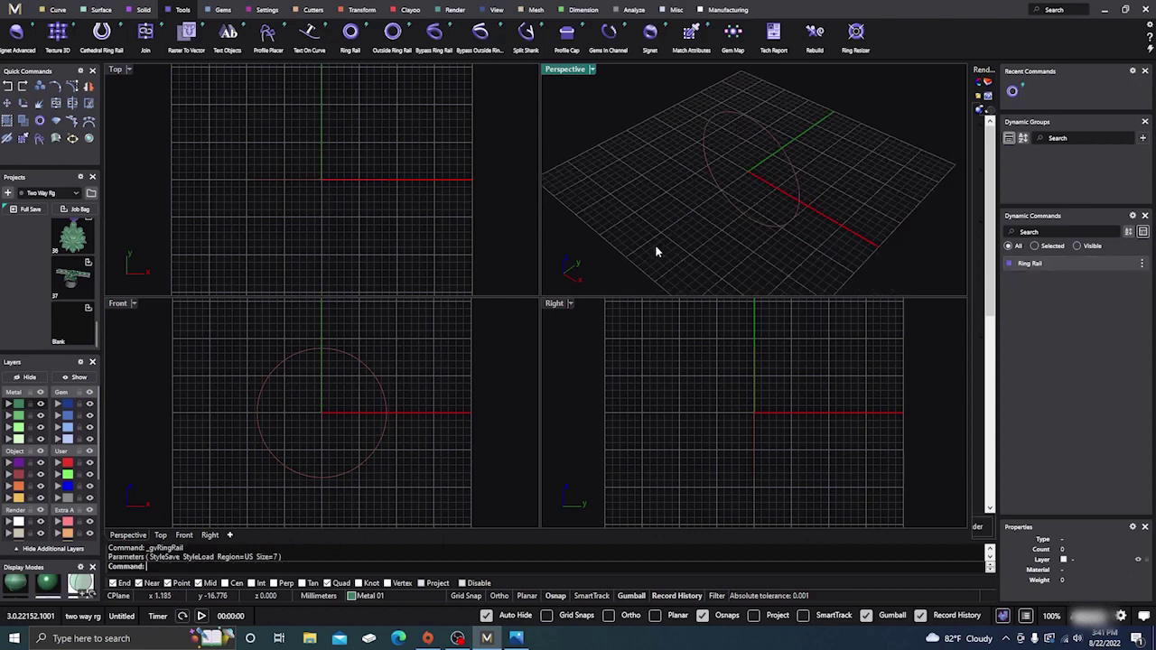
pyautogui.click(58, 10)
# On the Creation layer, draw a 6.691 mm BothSides line centred on the circle's bottom quad
pyautogui.click(481, 38)
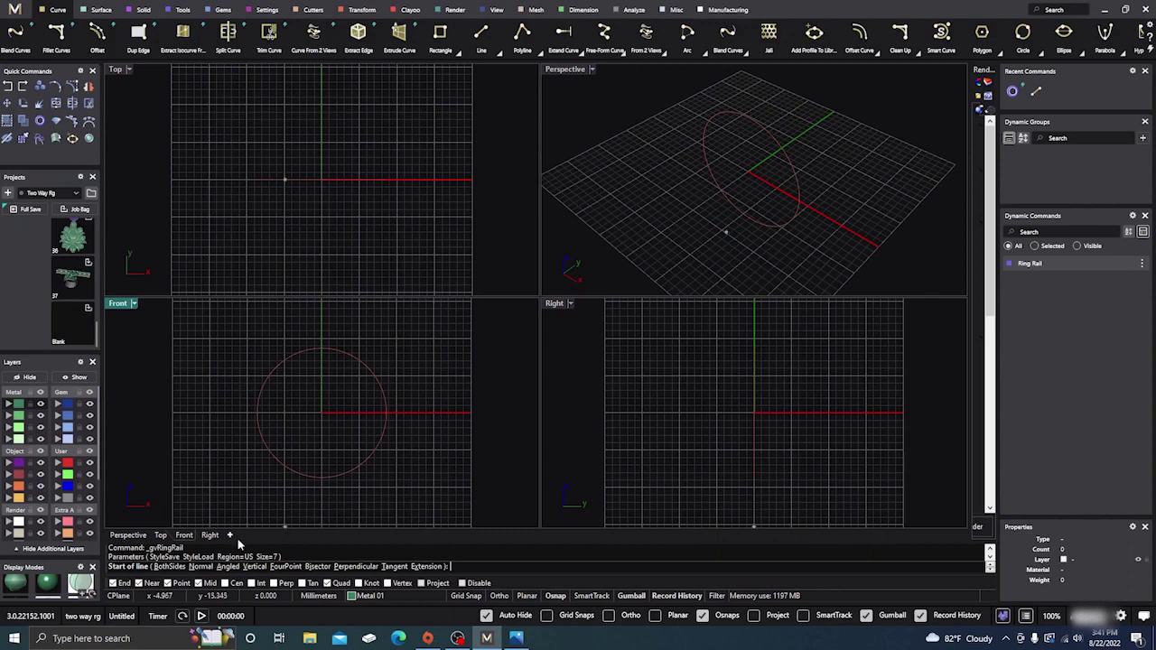
pyautogui.scroll(-1, 452, 390)
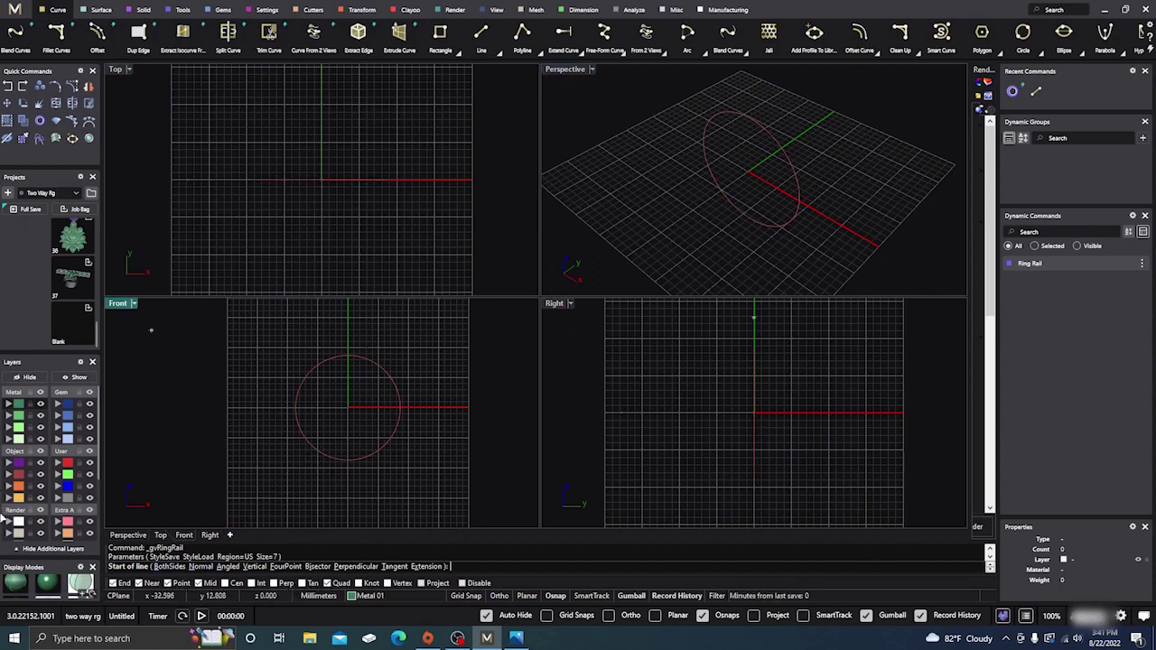
pyautogui.click(18, 498)
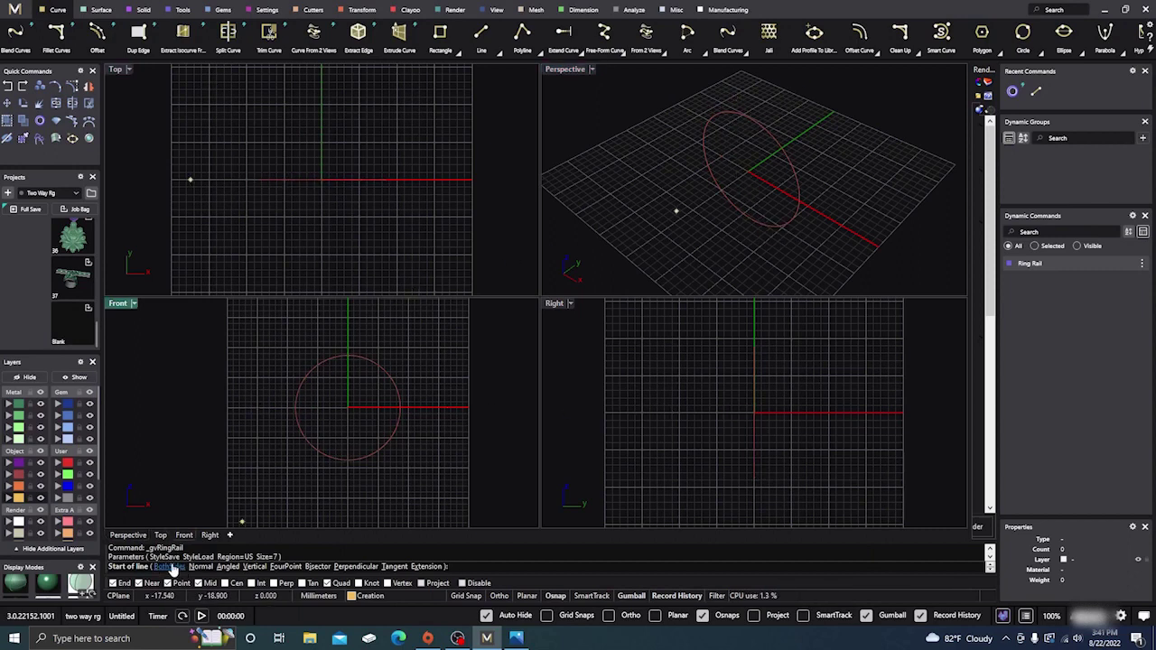
pyautogui.click(141, 566)
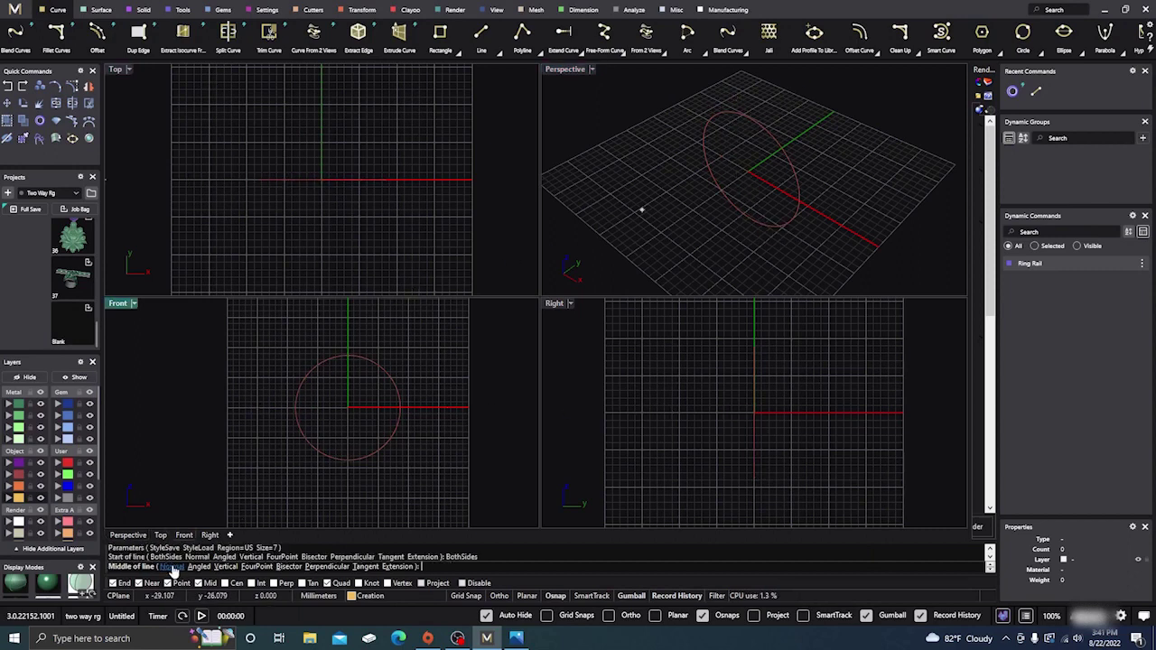
pyautogui.click(750, 215)
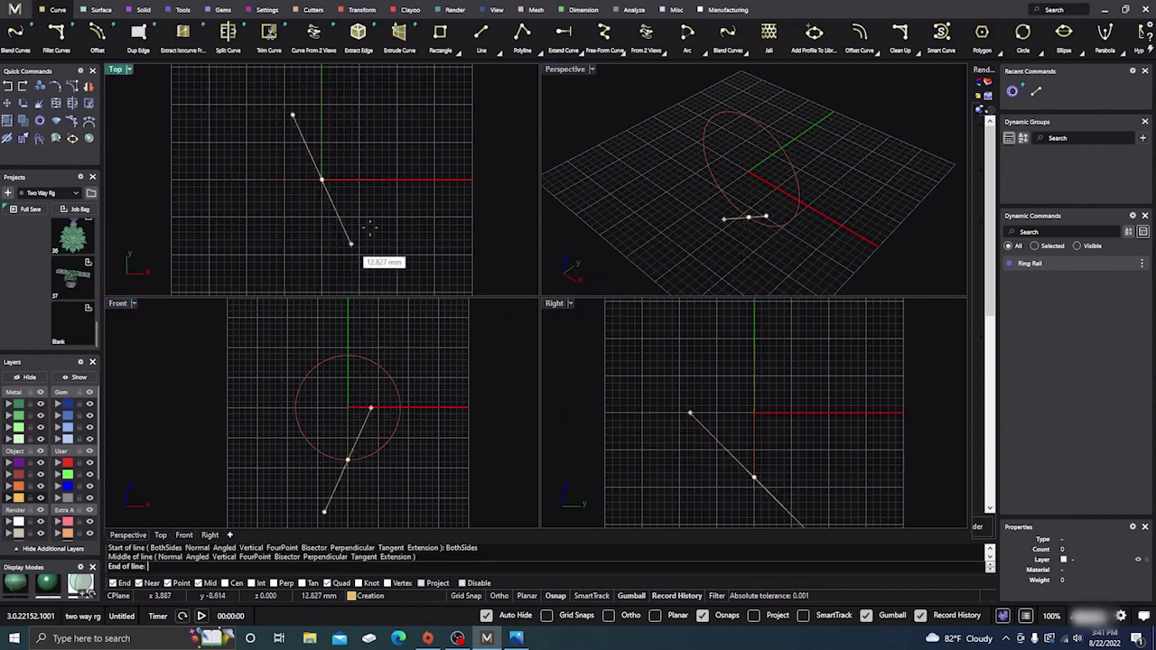
pyautogui.click(322, 230)
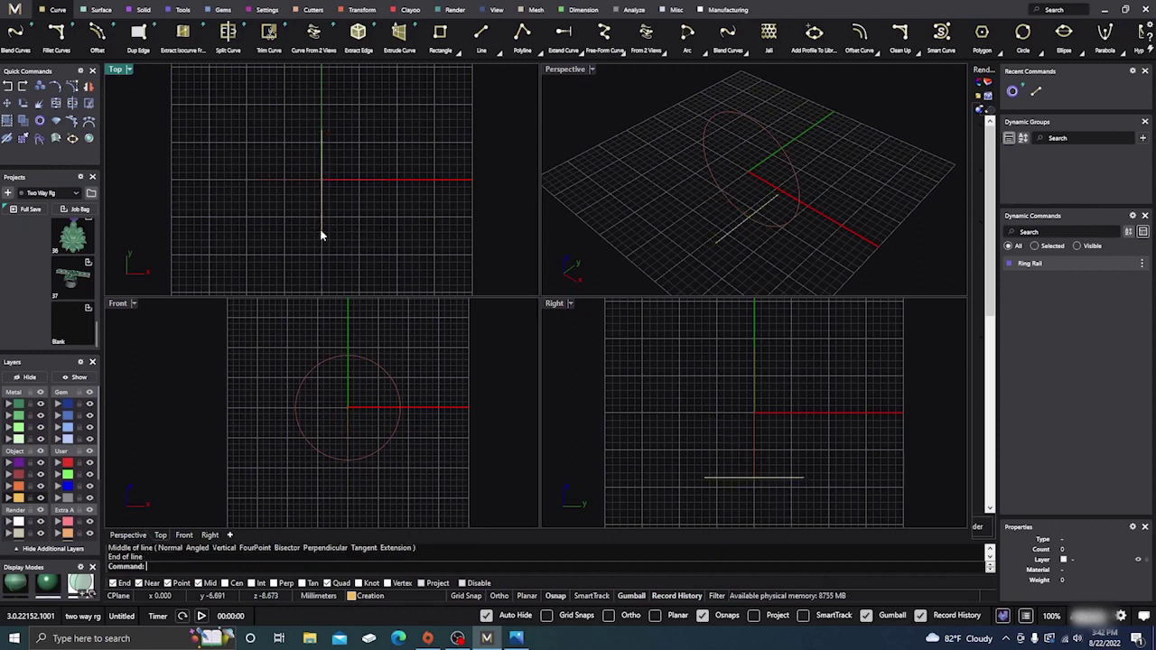
pyautogui.click(607, 104)
pyautogui.moveTo(608, 193)
pyautogui.mouseDown(button='right')
pyautogui.moveTo(609, 157)
pyautogui.moveTo(609, 181)
pyautogui.mouseUp(button='right')
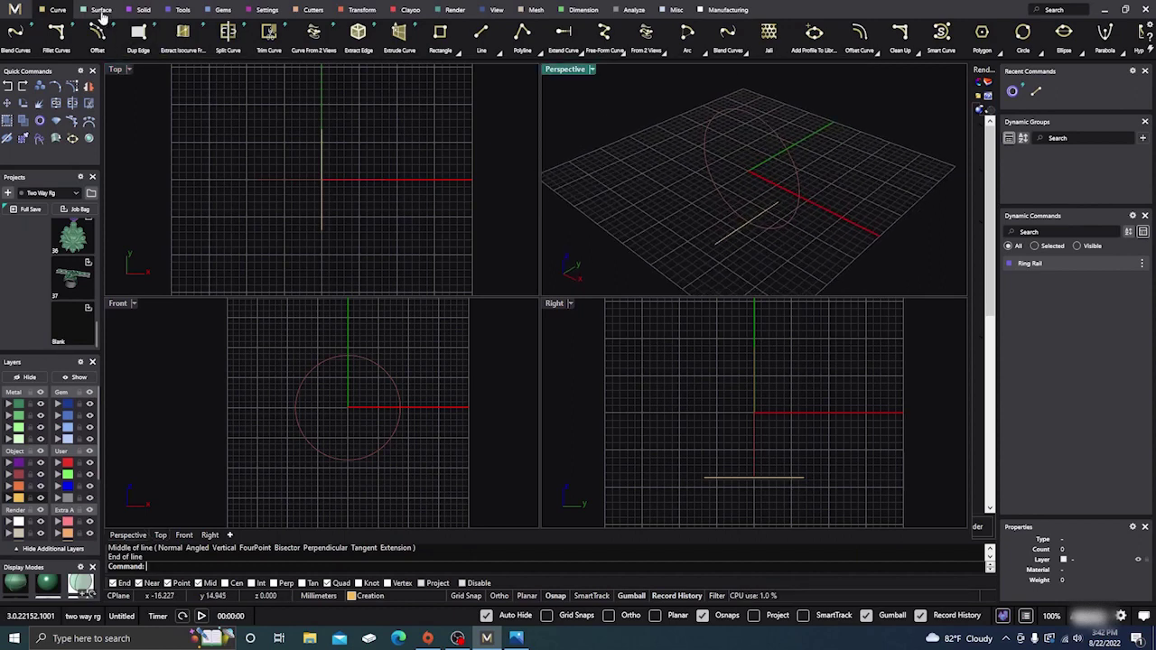
# Sweep the straight line along the ring circle with Sweep 1 to form a band
pyautogui.click(102, 11)
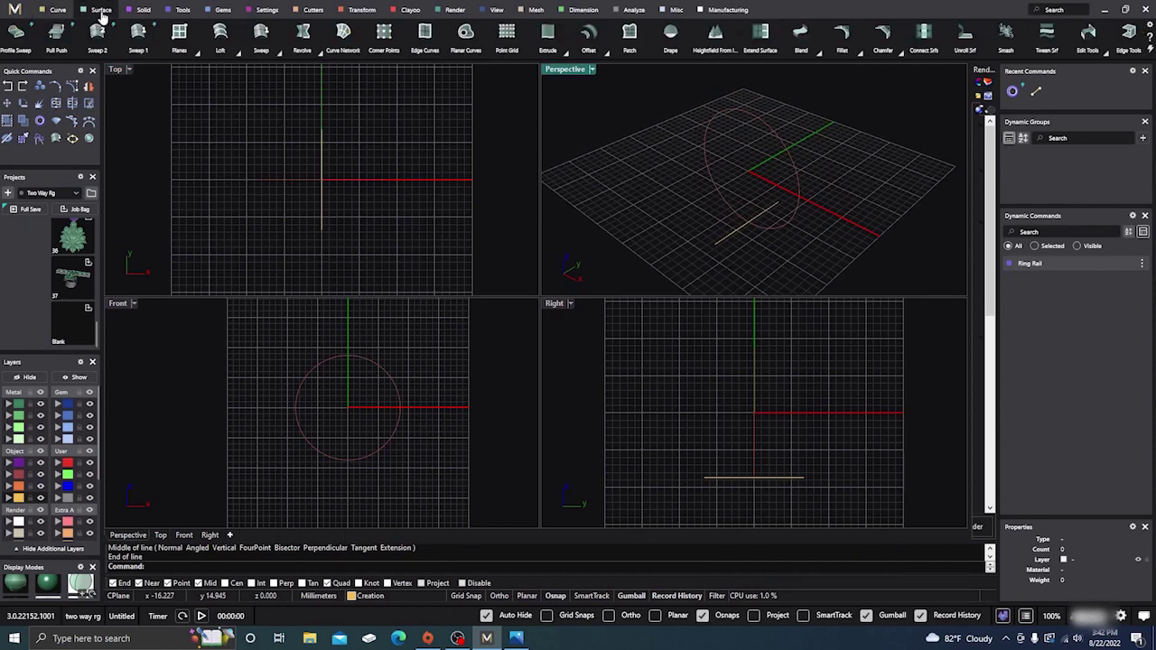
pyautogui.click(139, 38)
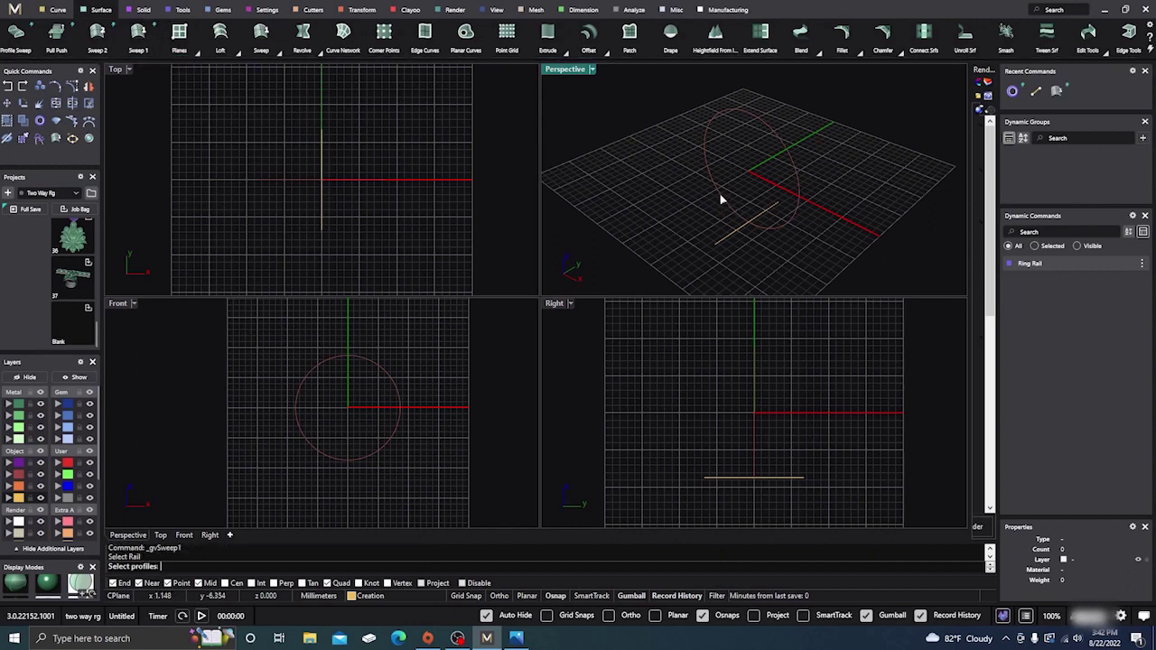
pyautogui.click(739, 232)
pyautogui.click(740, 232)
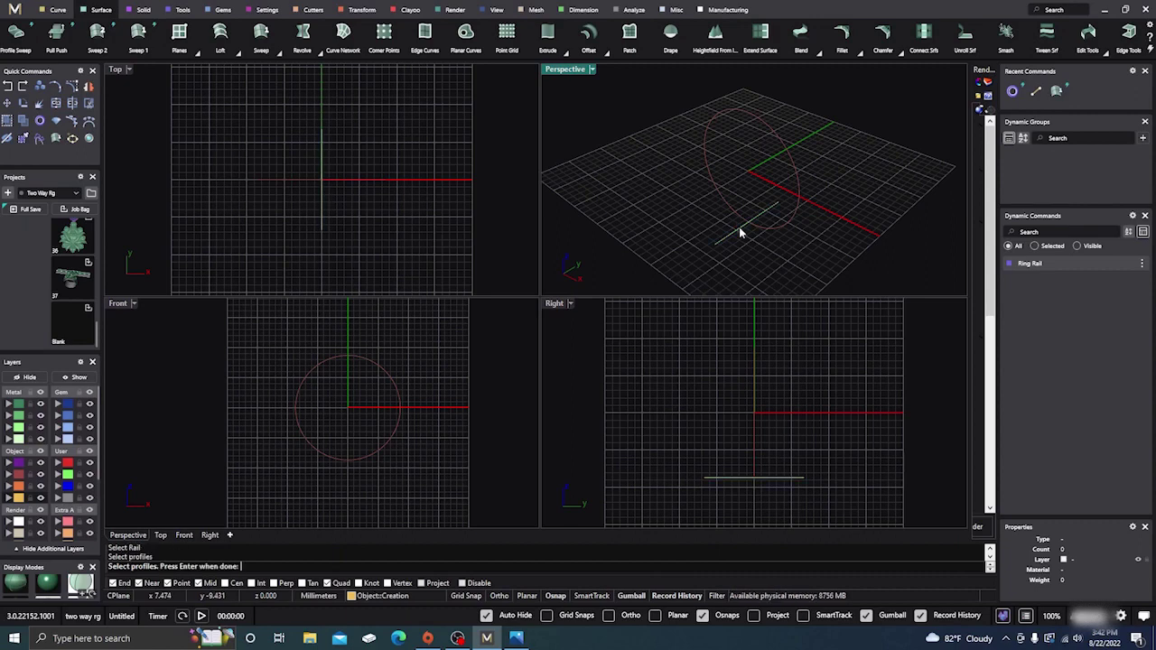
pyautogui.press('Return')
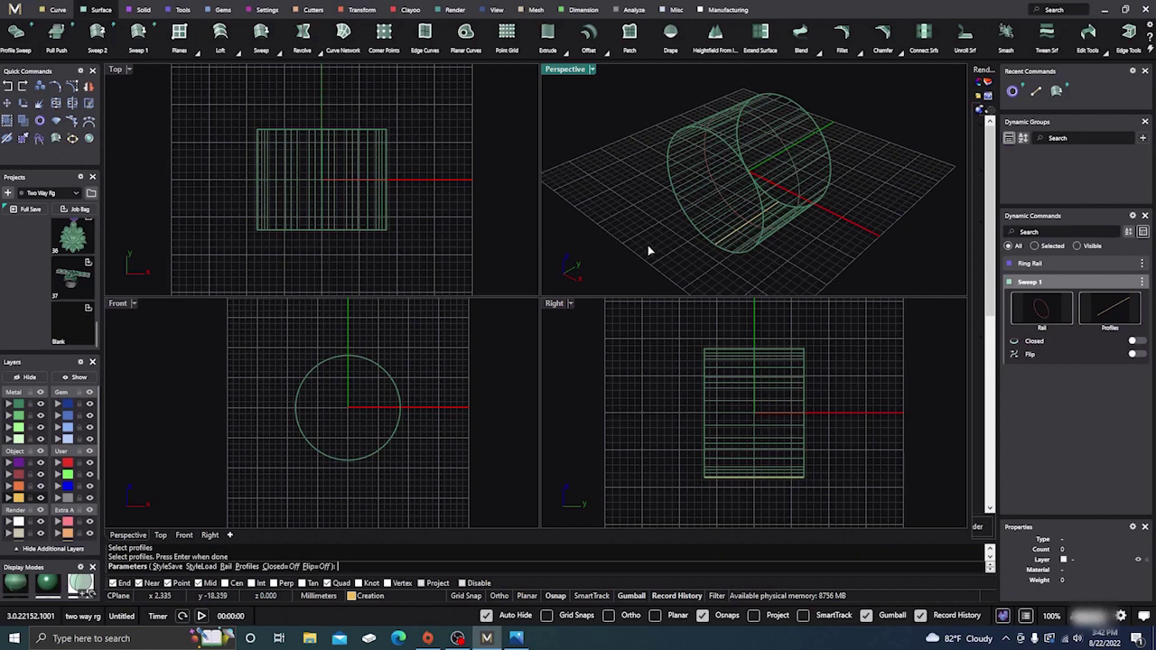
# Move the swept band surface to layer User 04
pyautogui.click(692, 201)
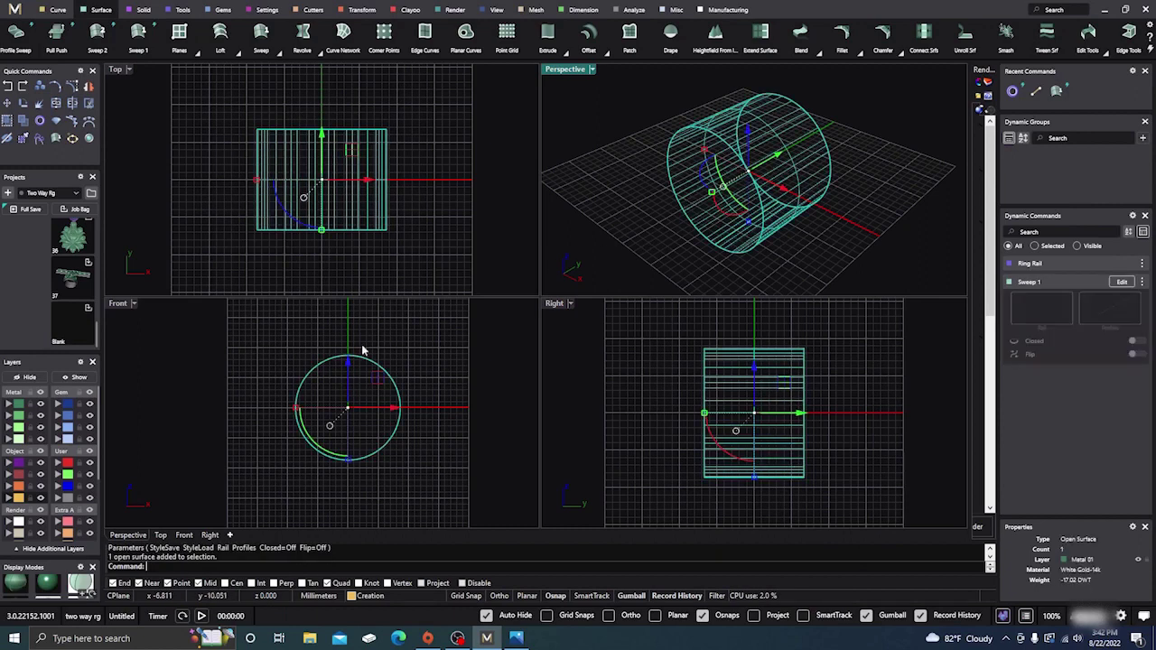
pyautogui.click(57, 498)
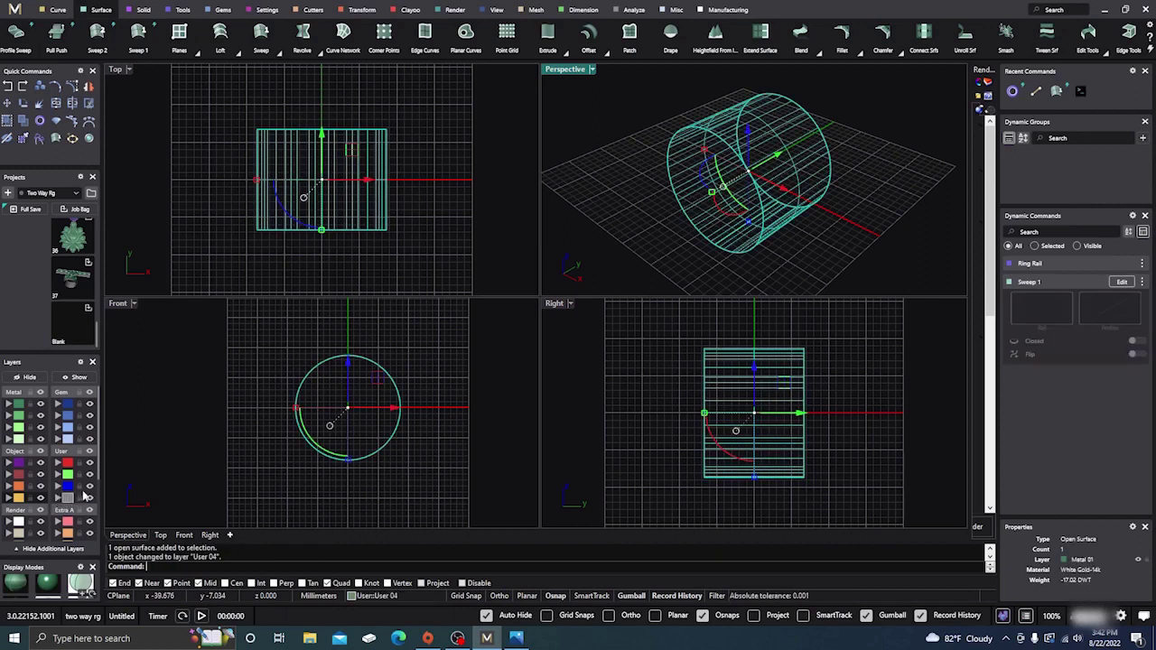
pyautogui.click(579, 200)
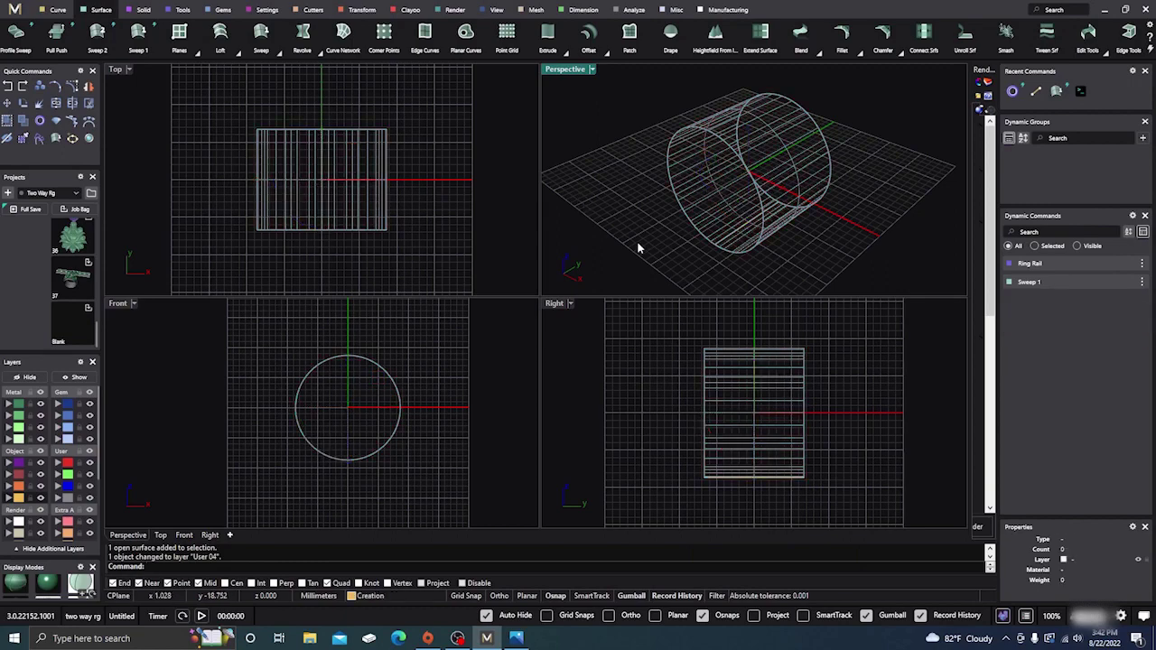
pyautogui.scroll(-2, 640, 247)
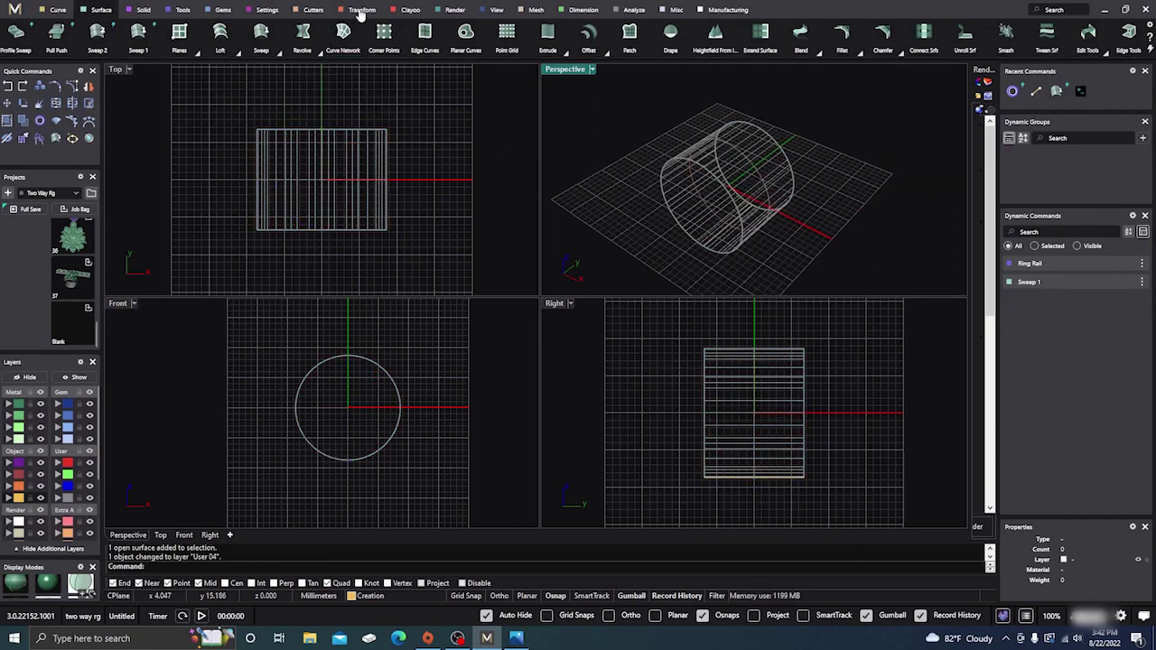
# Run Auto Base on the band surface and maximize the Top view
pyautogui.click(361, 11)
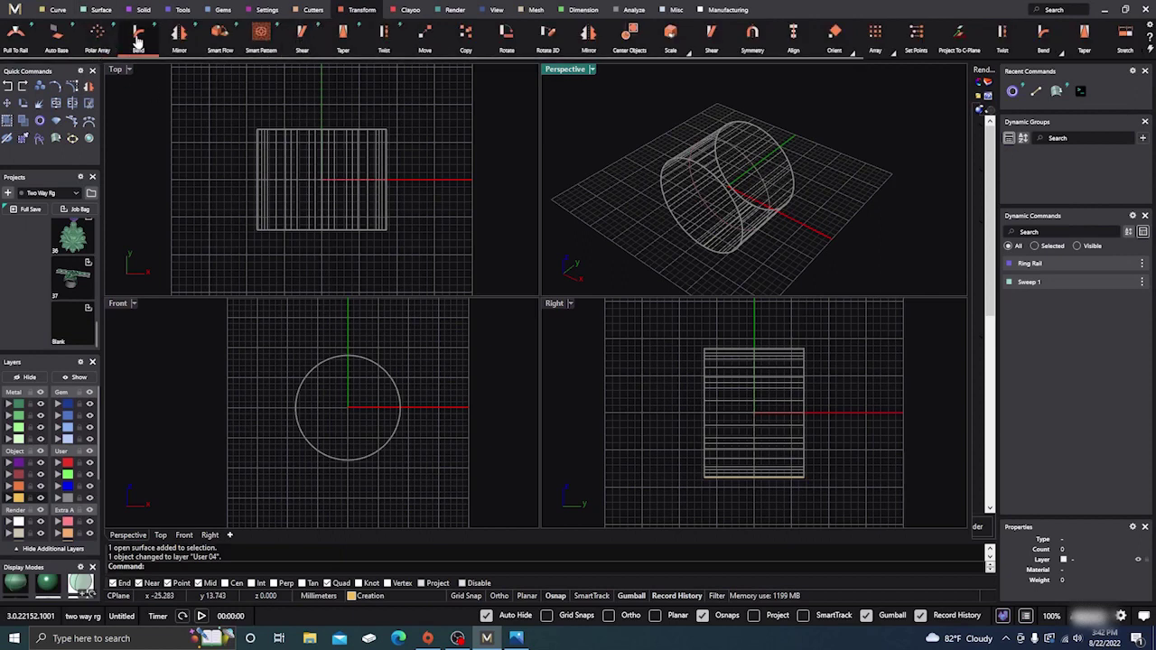
pyautogui.click(57, 38)
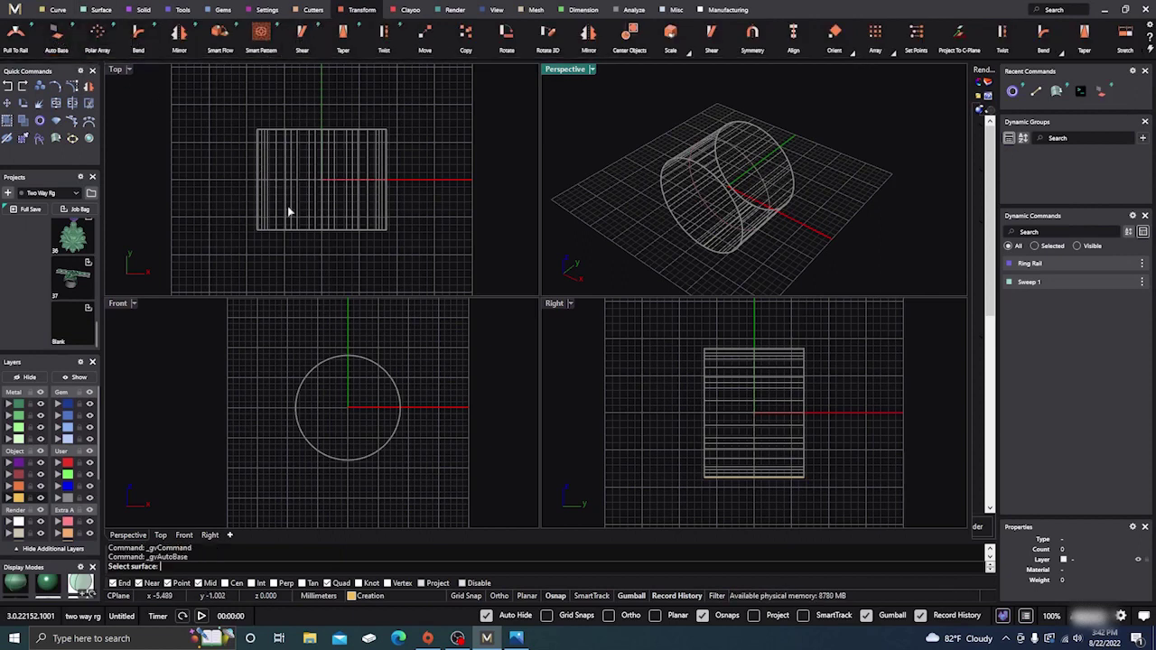
pyautogui.click(759, 141)
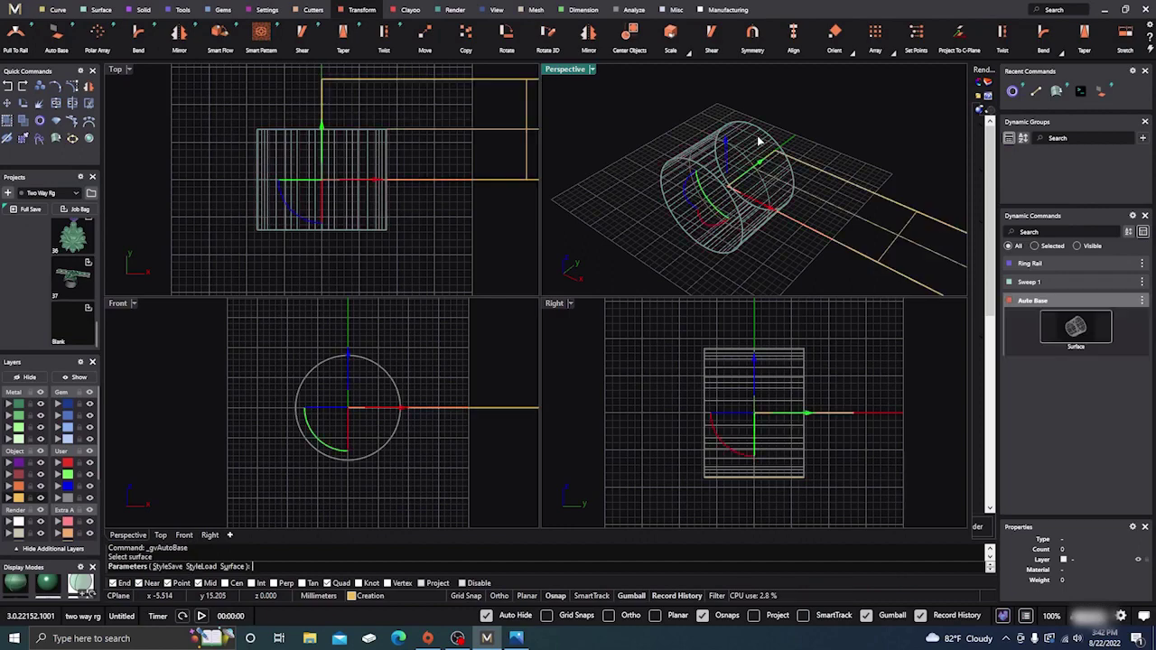
pyautogui.doubleClick(119, 72)
pyautogui.scroll(-2, 289, 317)
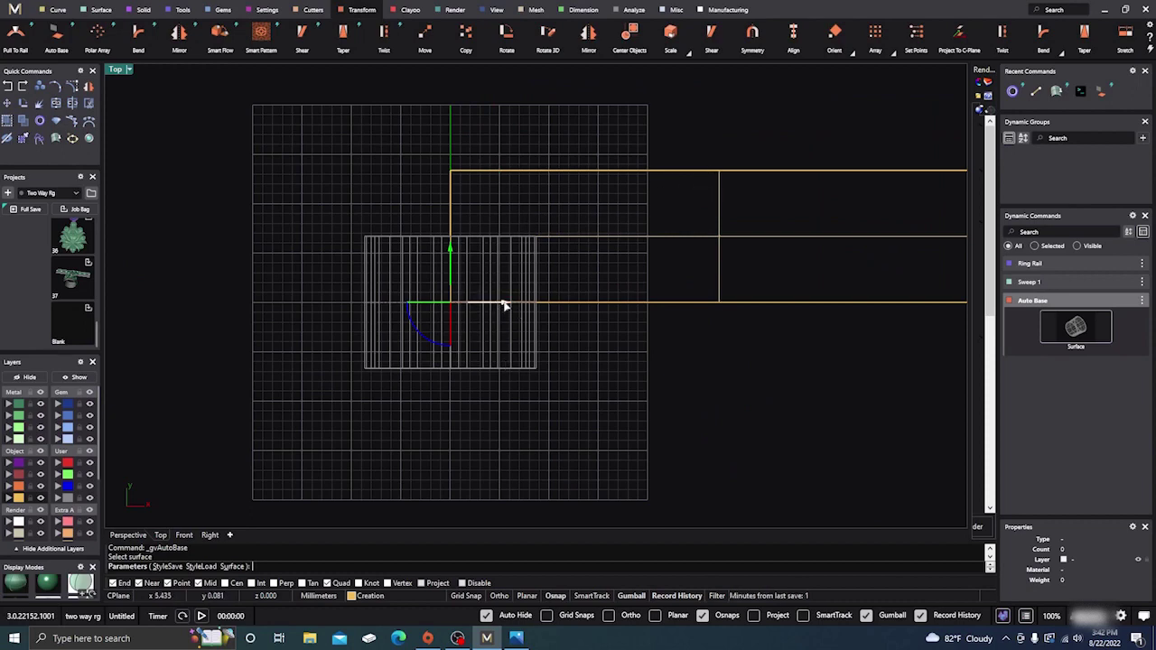
# Drag the rectangular base surface left, up and along X with the gumball
pyautogui.moveTo(504, 305); pyautogui.dragTo(234, 272)
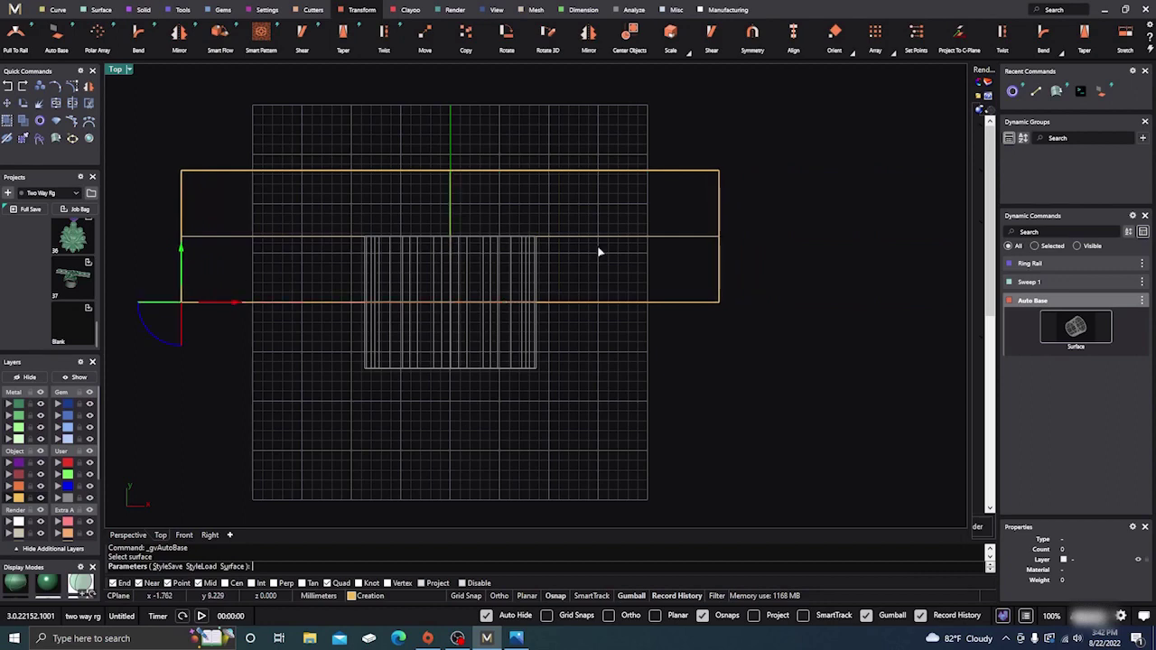
pyautogui.scroll(-3, 791, 381)
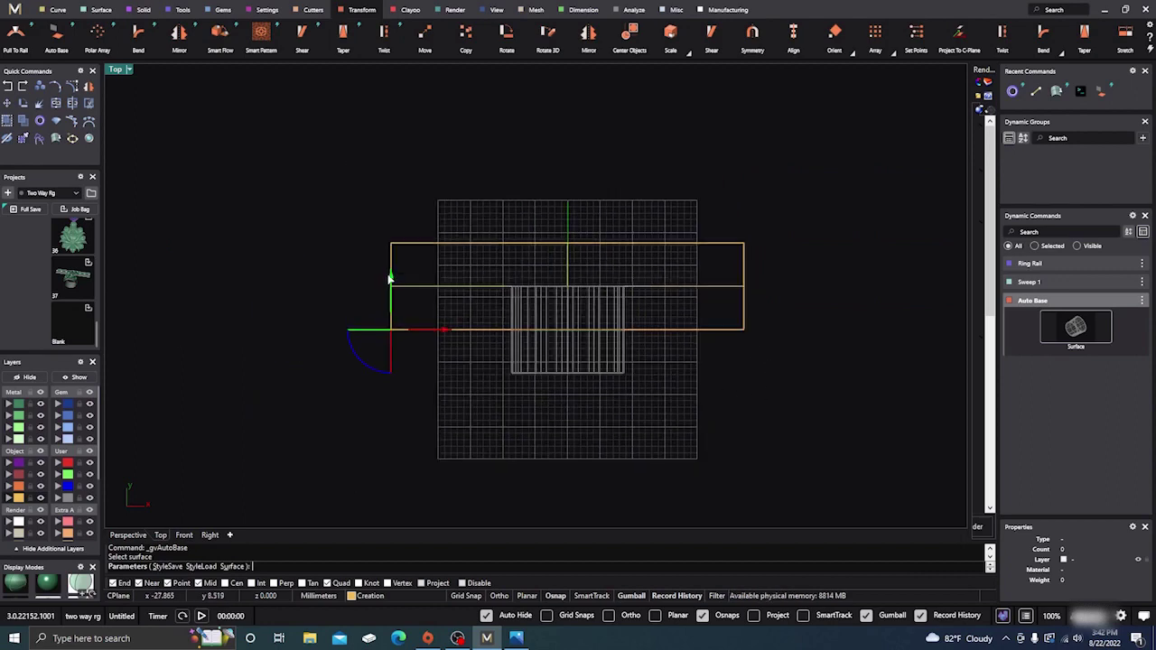
pyautogui.moveTo(390, 279); pyautogui.dragTo(394, 210)
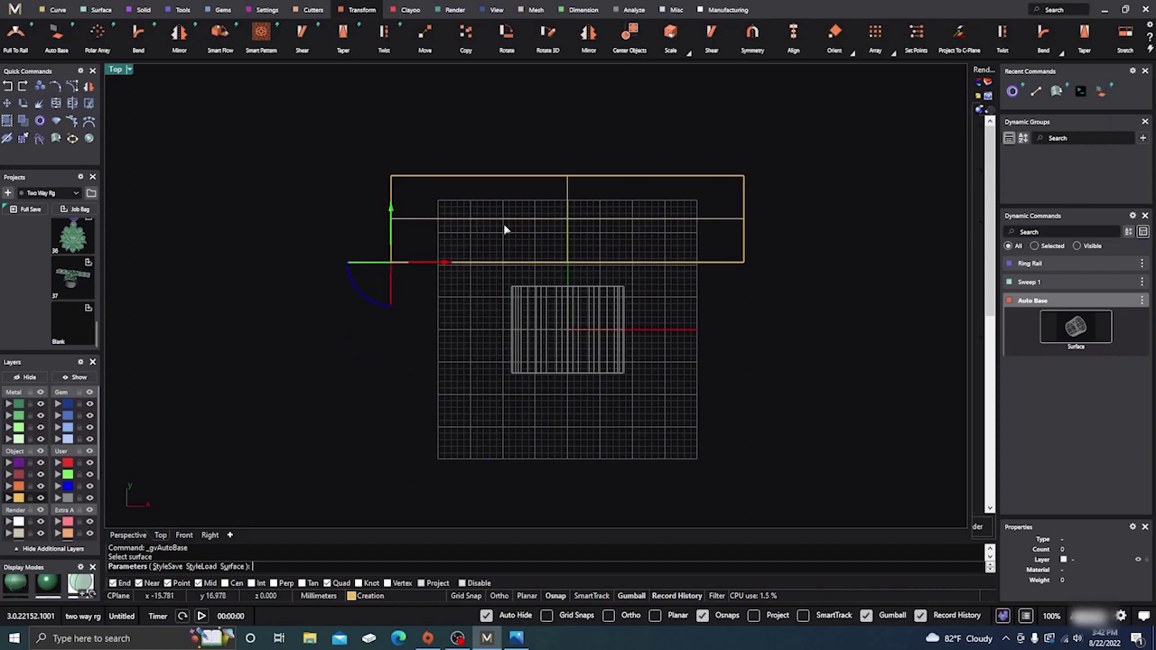
pyautogui.scroll(10, 560, 221)
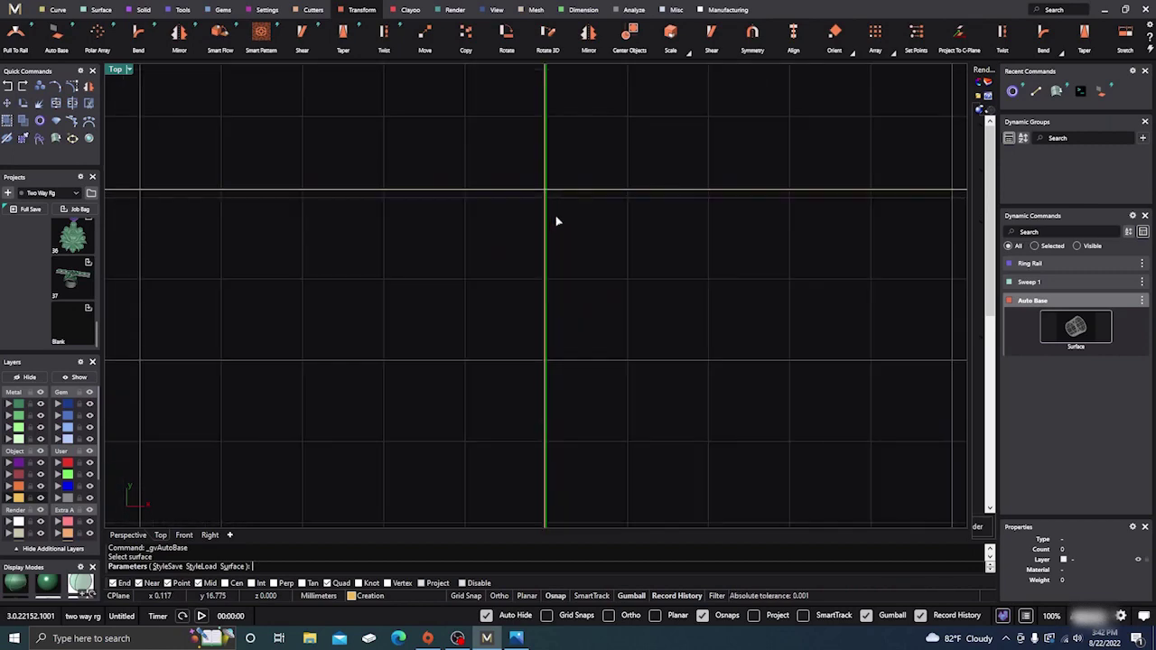
pyautogui.scroll(-5, 640, 235)
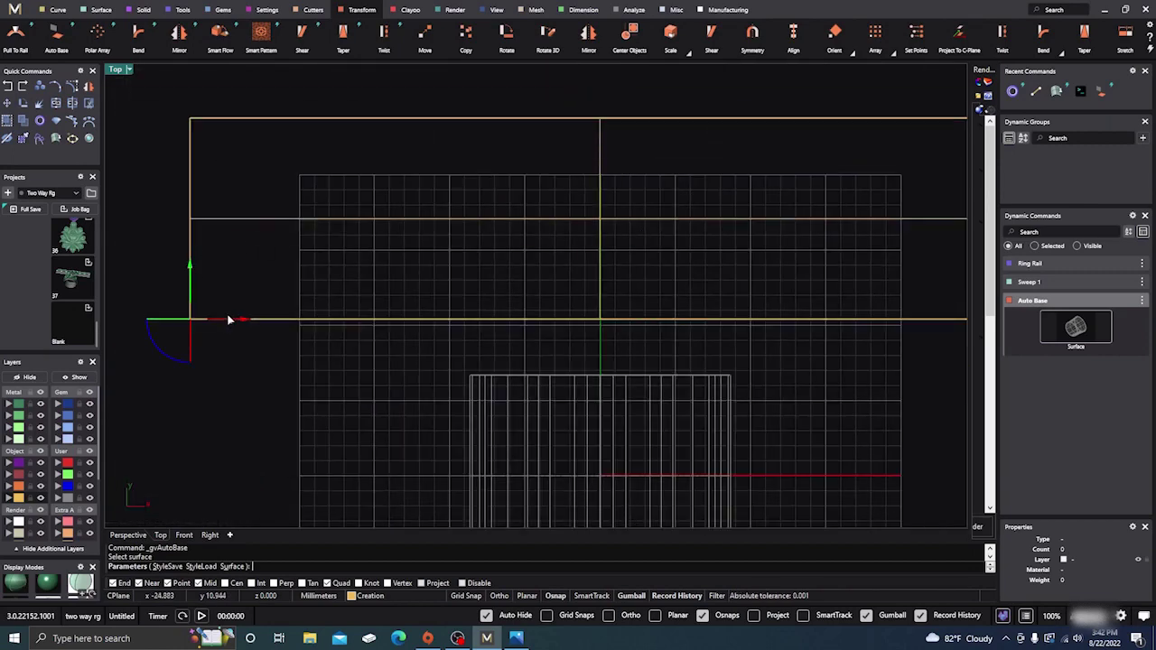
pyautogui.moveTo(229, 320); pyautogui.dragTo(241, 321)
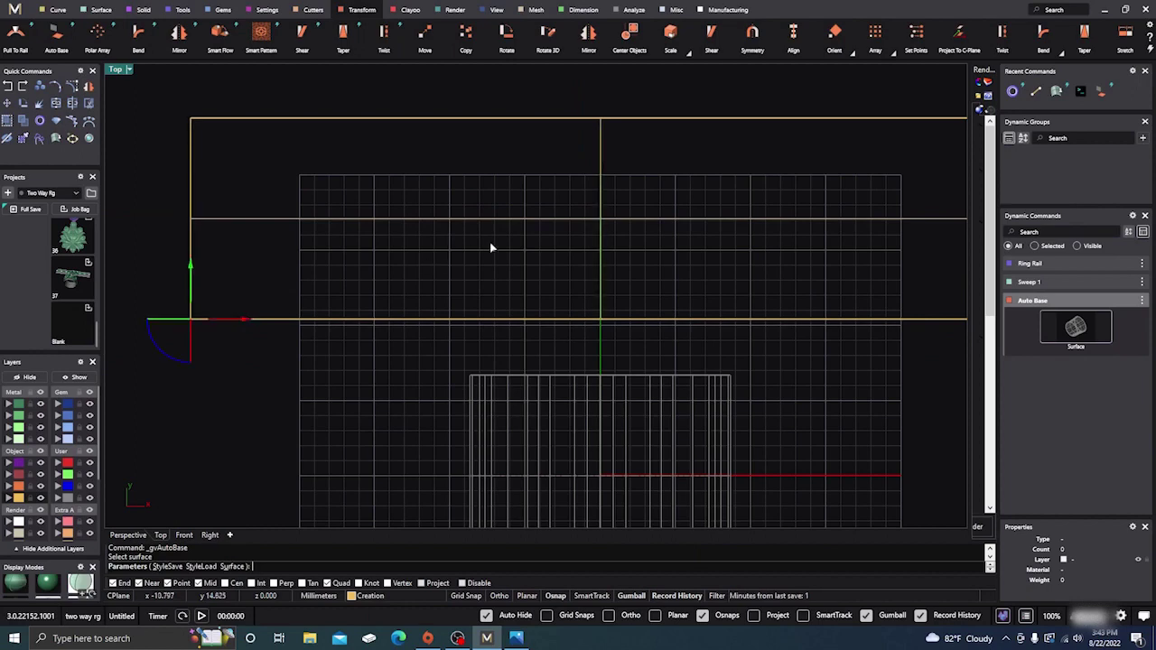
pyautogui.scroll(4, 600, 226)
pyautogui.scroll(-5, 467, 261)
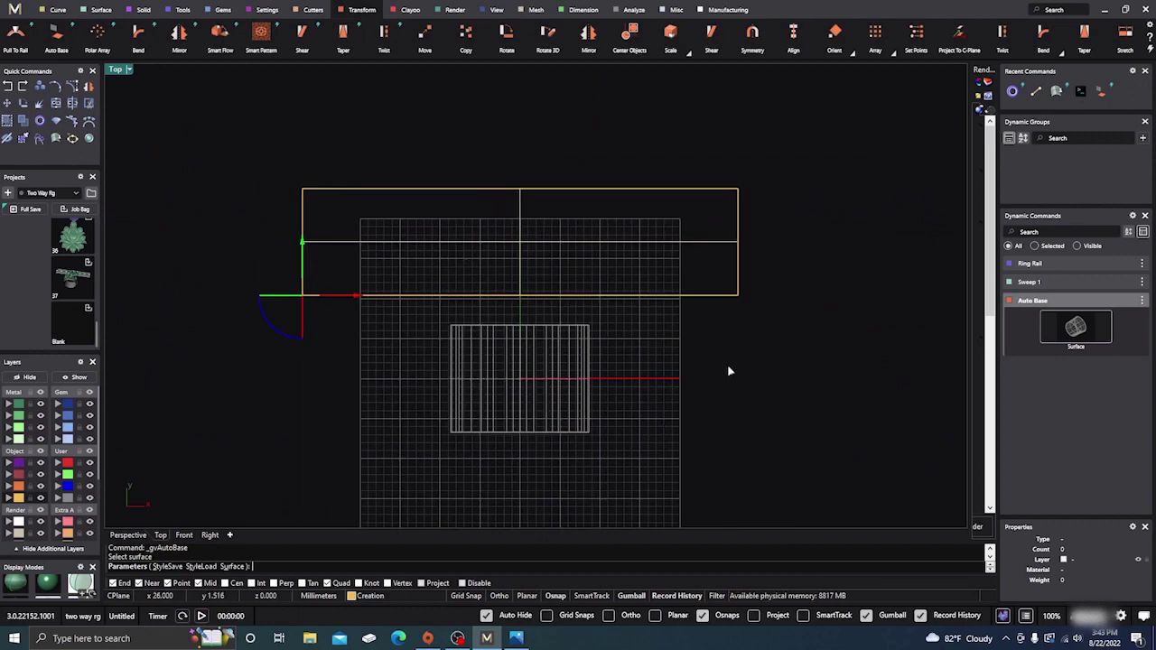
# End Auto Base, put the rectangle on layer User 04, and restore four viewports
pyautogui.press('Escape')
pyautogui.click(526, 187)
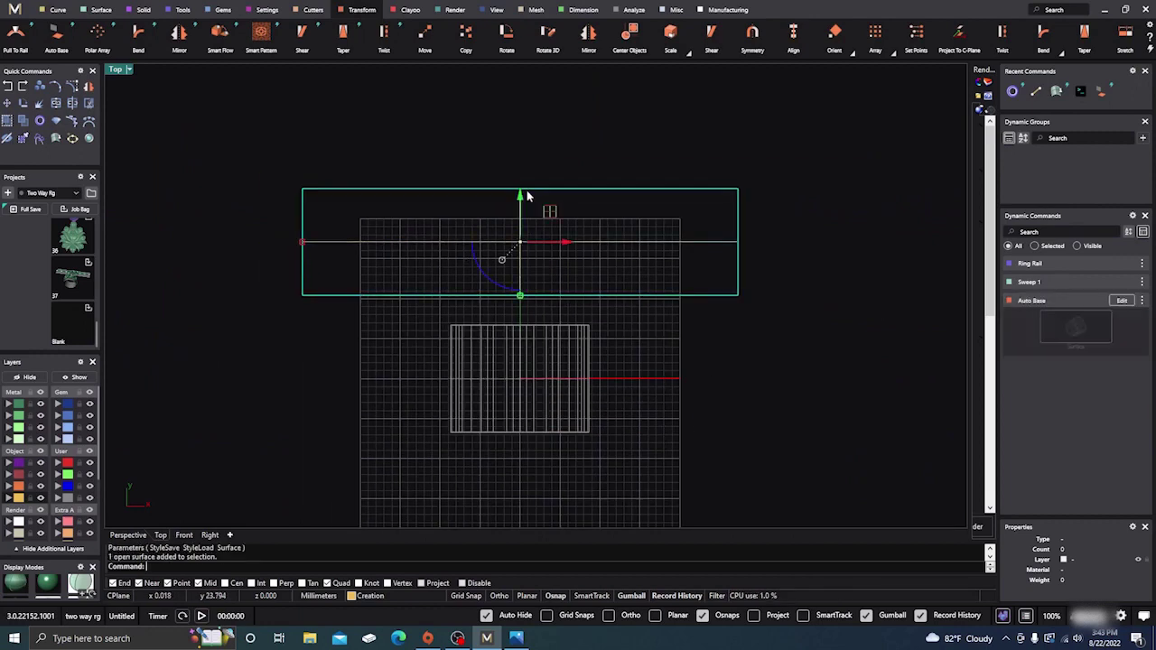
pyautogui.click(58, 499)
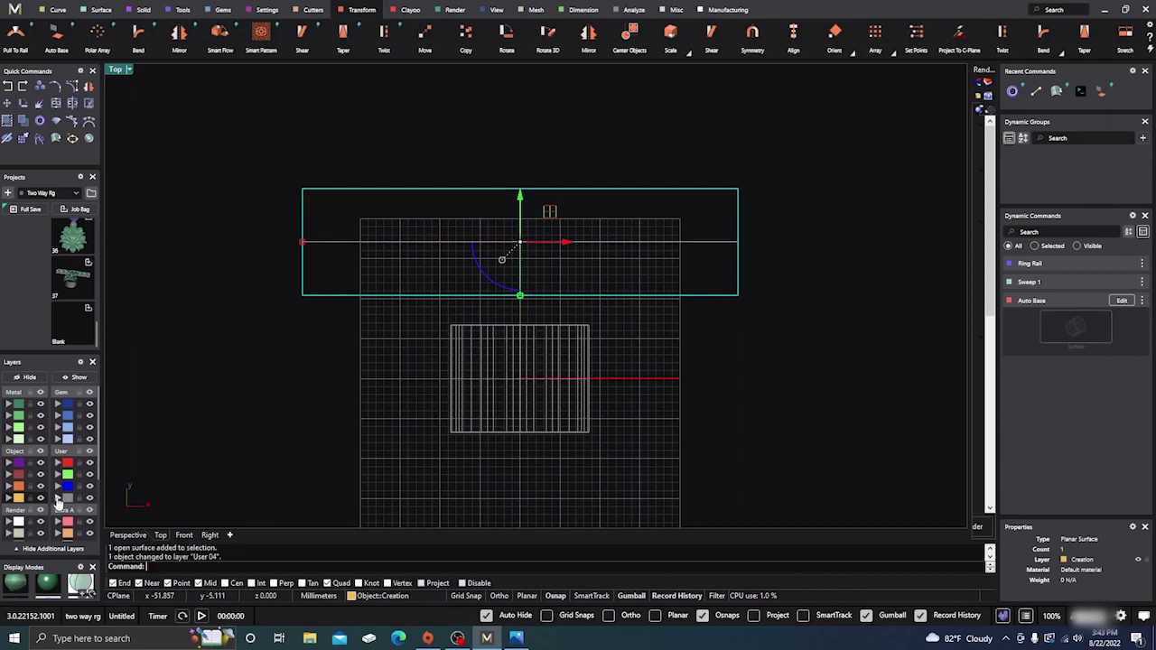
pyautogui.click(256, 420)
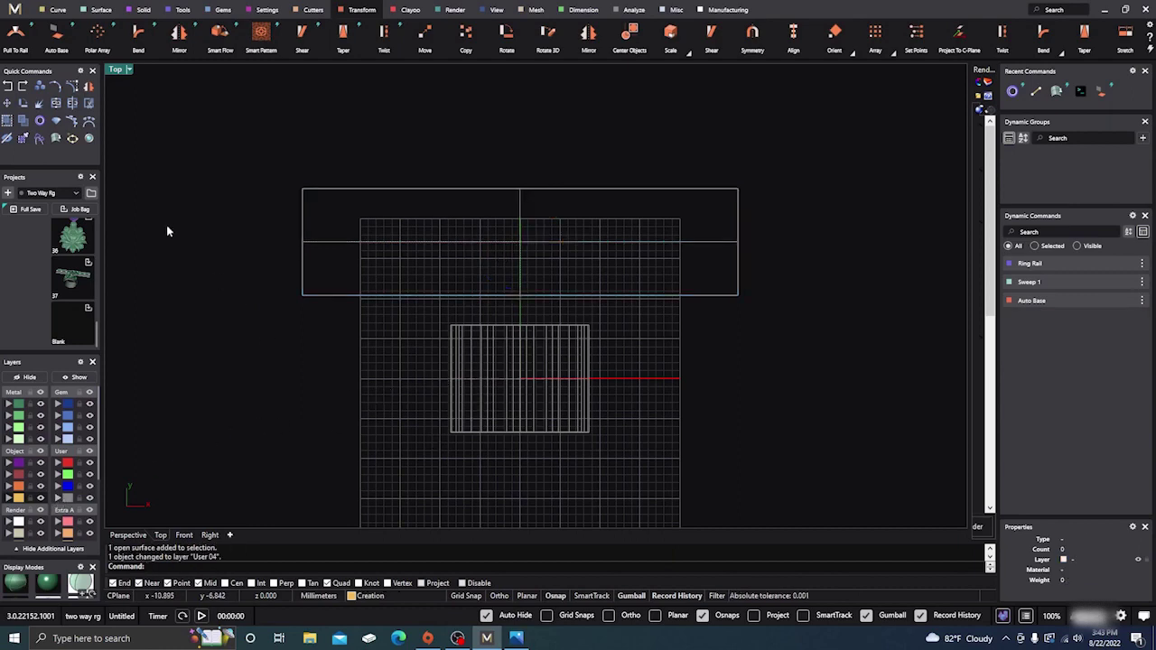
pyautogui.doubleClick(115, 69)
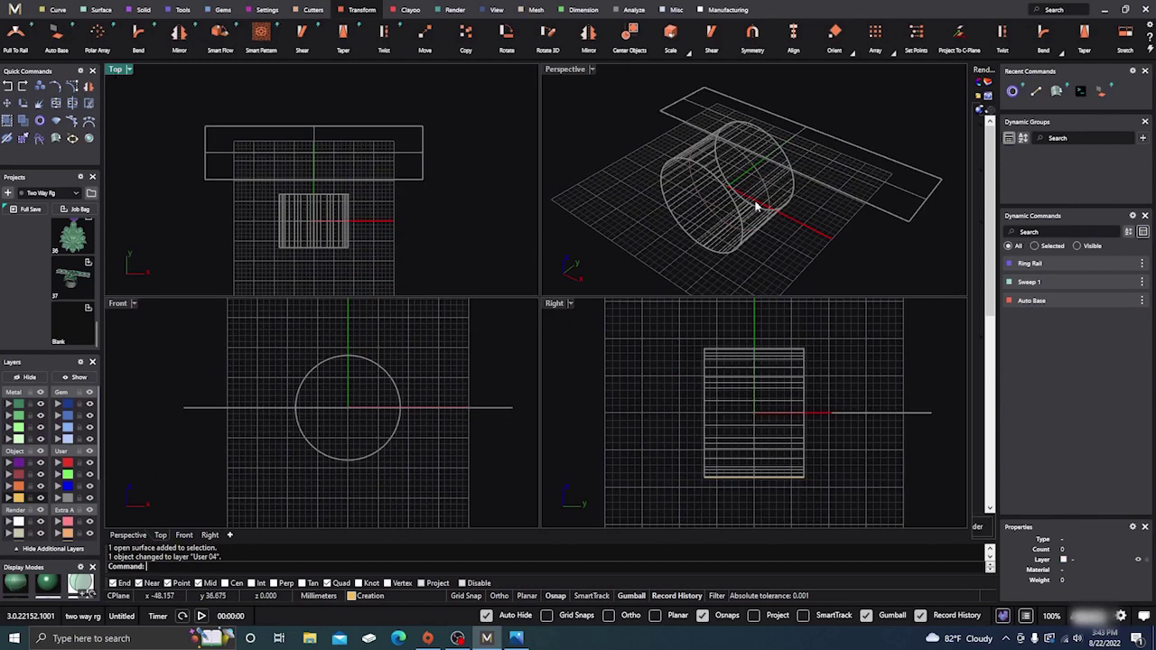
# Maximize Perspective, orbit overhead, switch to the Top view, and show the Gems tools
pyautogui.click(561, 74)
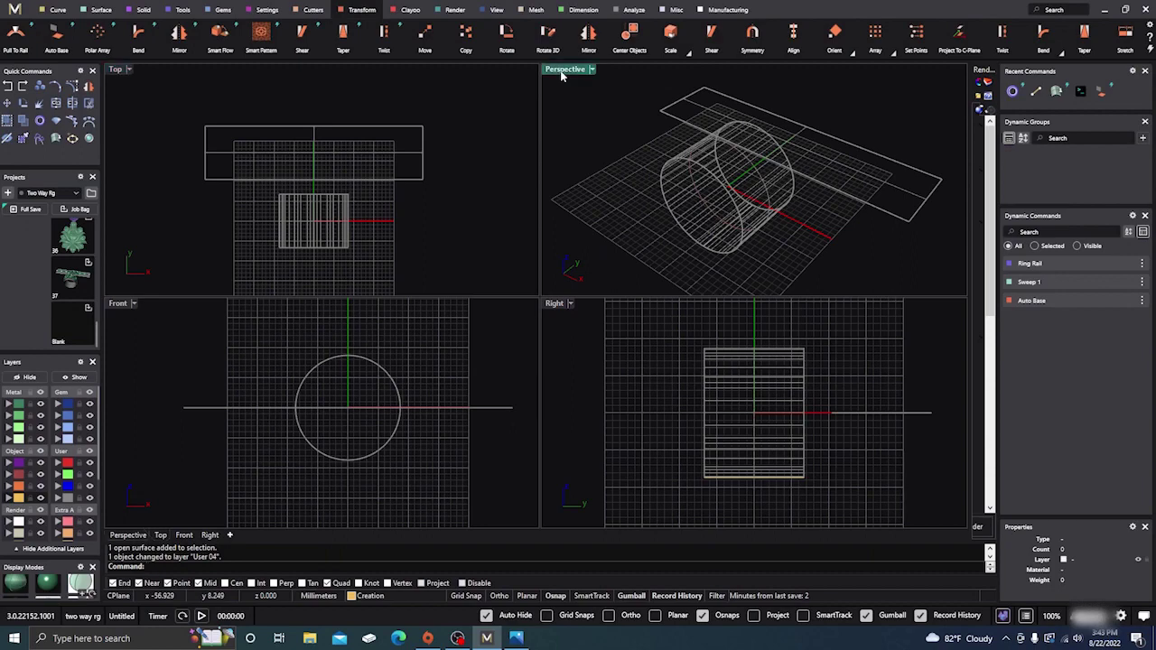
pyautogui.doubleClick(561, 72)
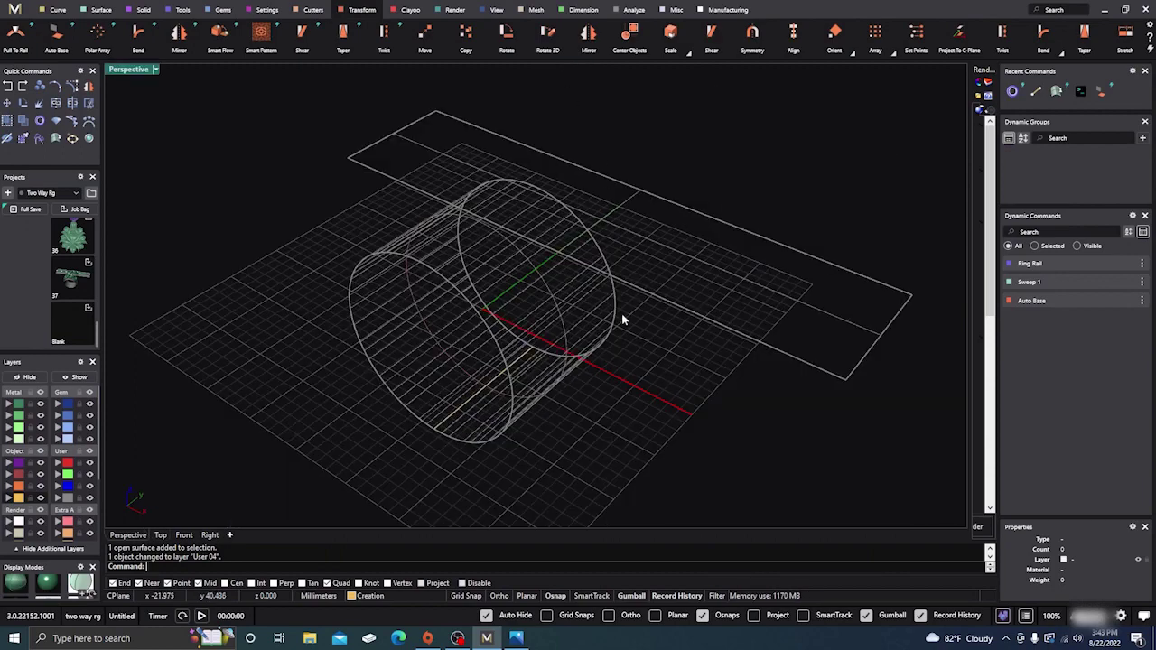
pyautogui.moveTo(621, 318); pyautogui.dragTo(695, 443, button='right')
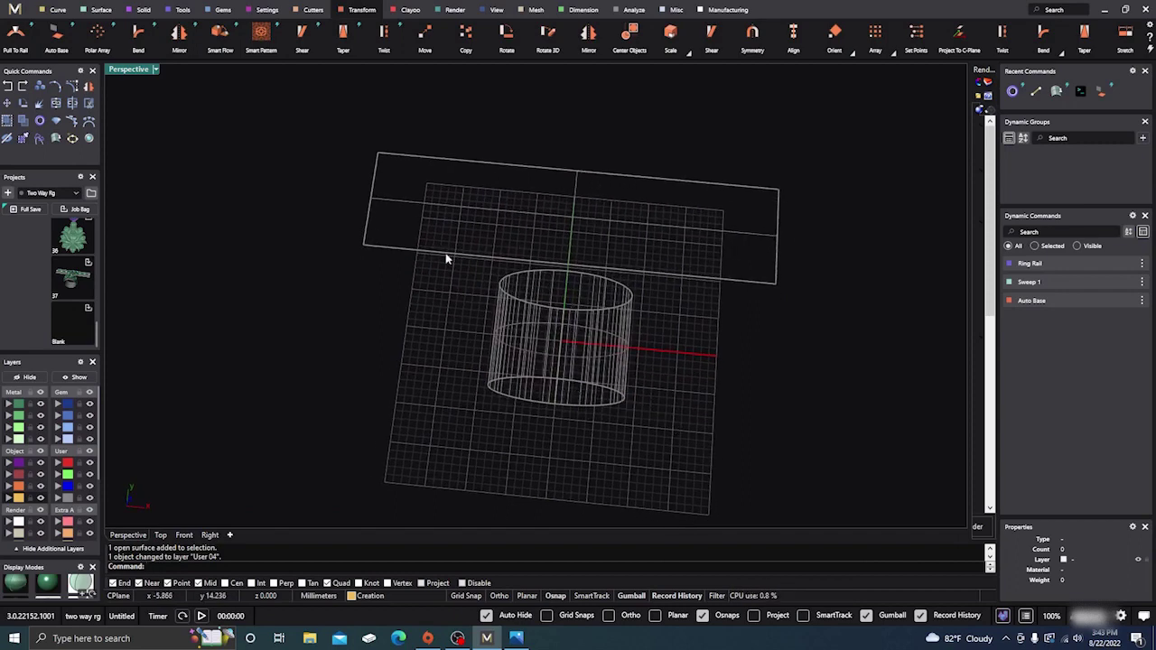
pyautogui.moveTo(237, 322); pyautogui.dragTo(261, 367, button='right')
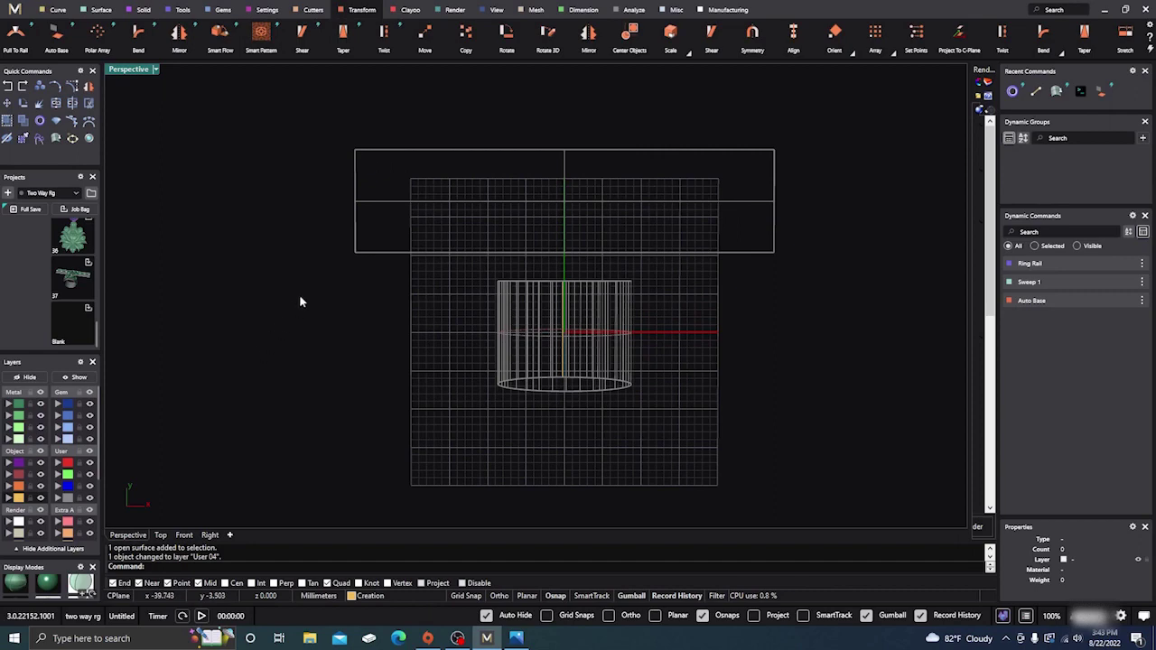
pyautogui.click(161, 536)
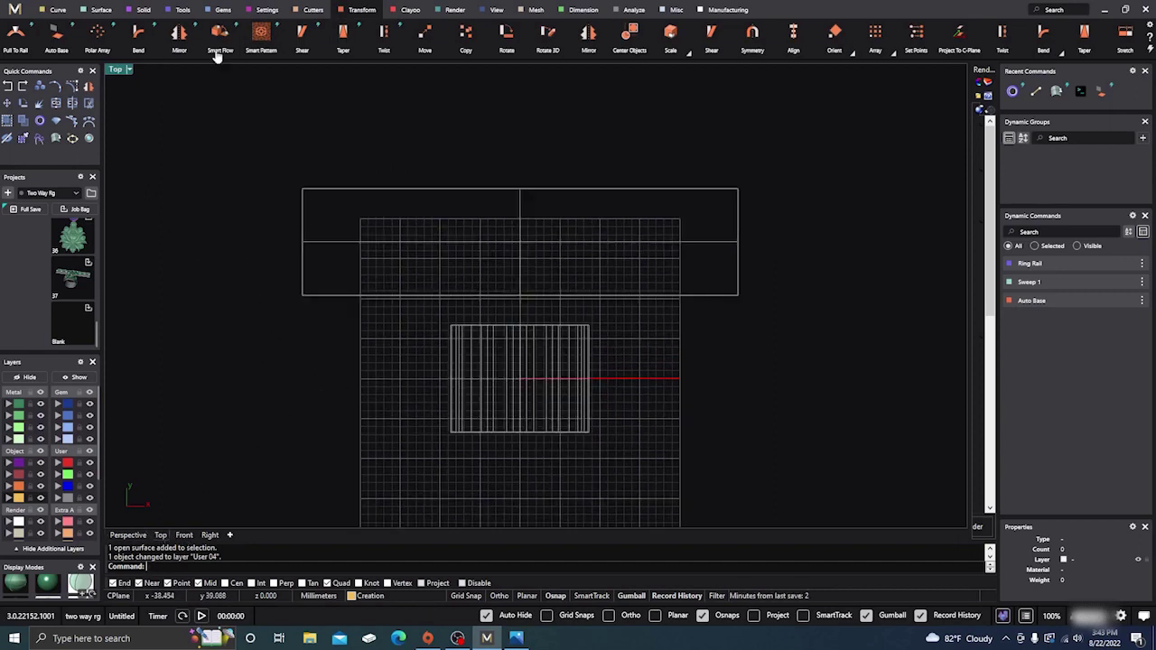
pyautogui.click(223, 10)
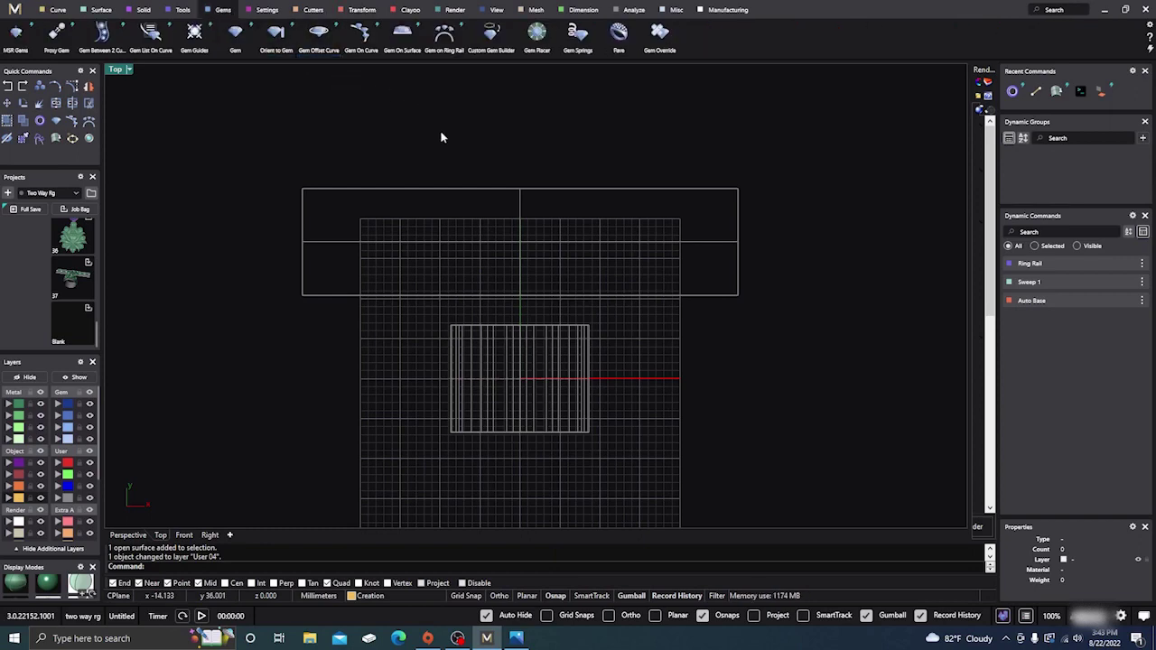
pyautogui.click(516, 637)
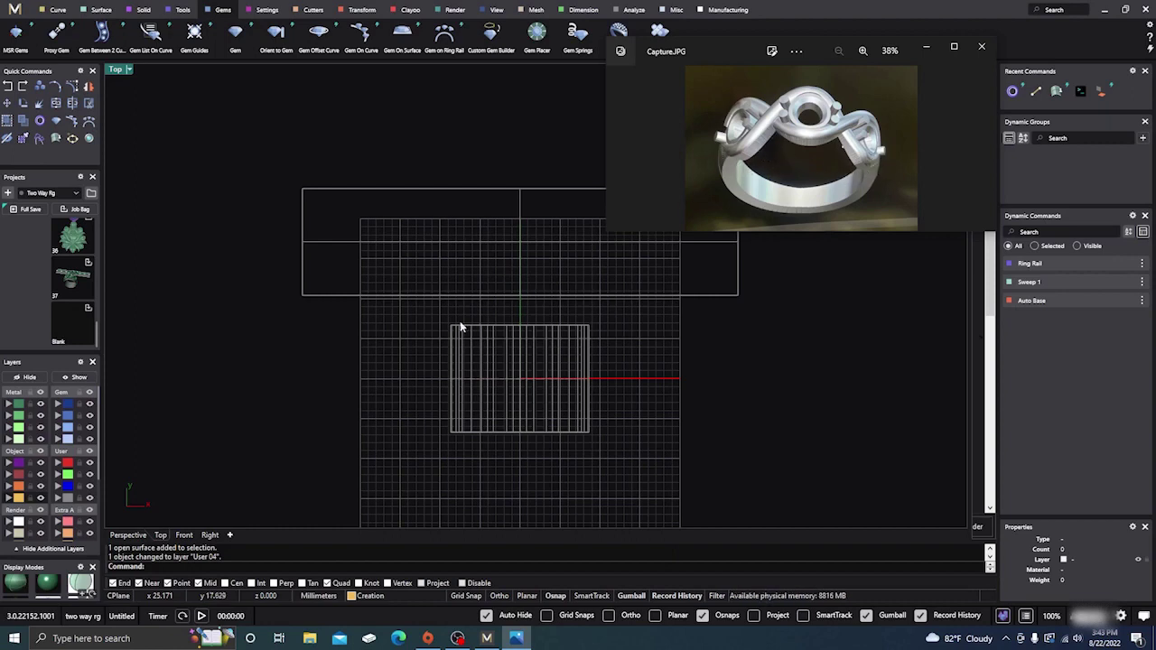
pyautogui.click(323, 394)
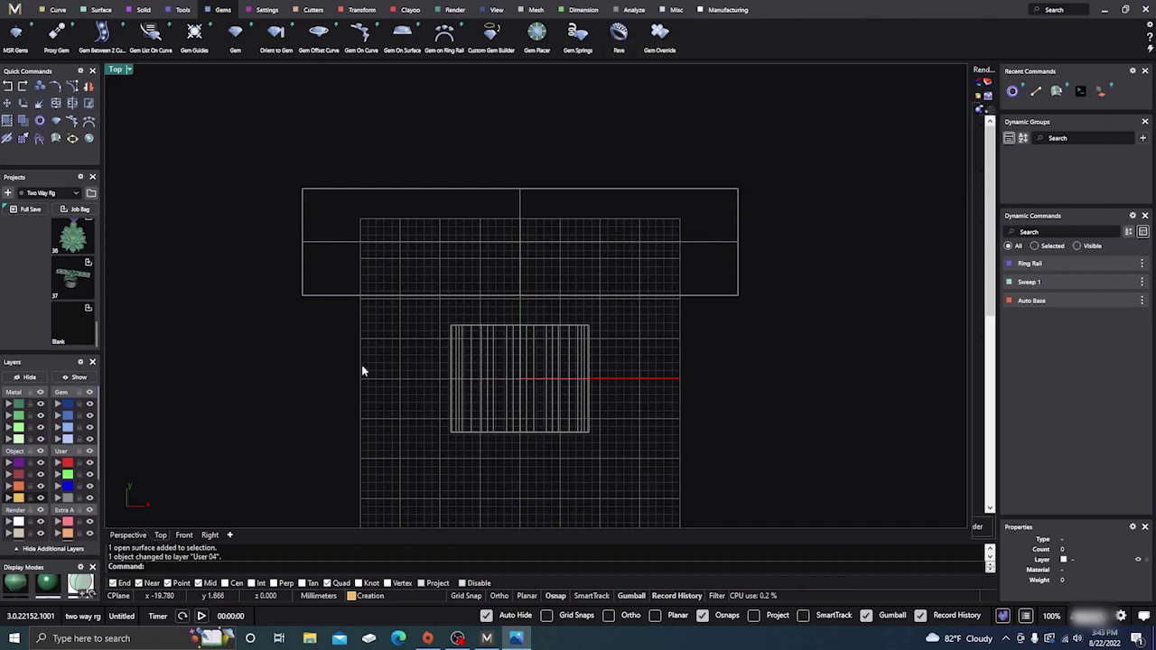
# Add a round diamond gem and move it up onto the rectangular base centre
pyautogui.click(236, 34)
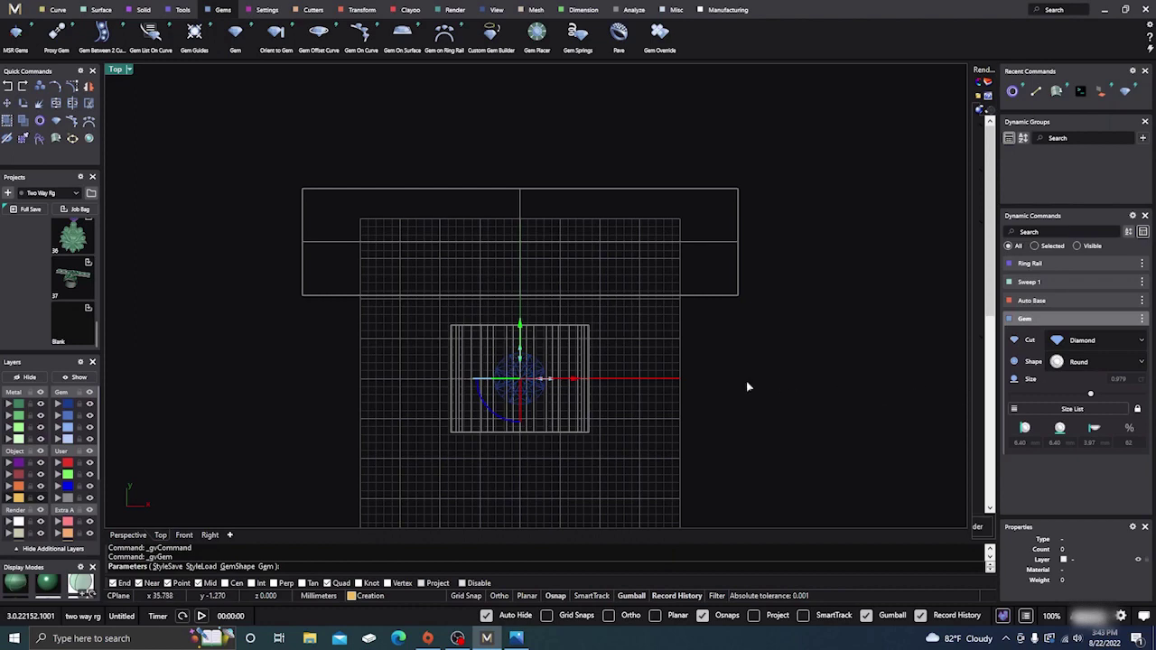
pyautogui.moveTo(521, 322); pyautogui.dragTo(529, 187)
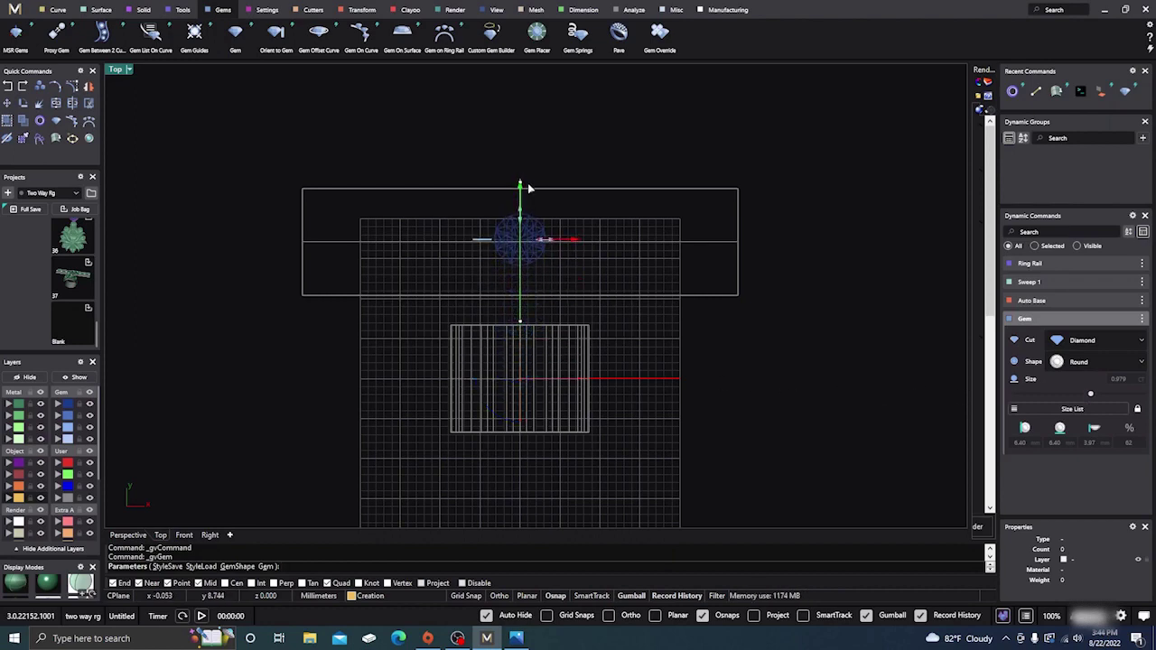
pyautogui.scroll(5, 524, 221)
pyautogui.scroll(5, 522, 285)
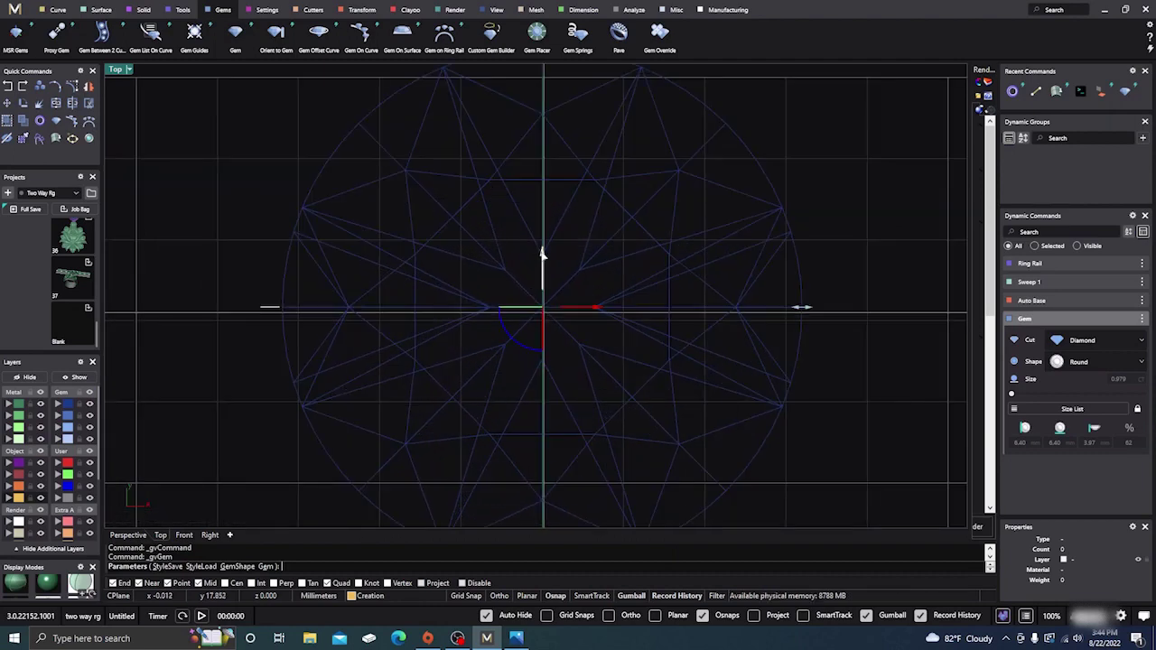
pyautogui.moveTo(542, 255); pyautogui.dragTo(542, 261)
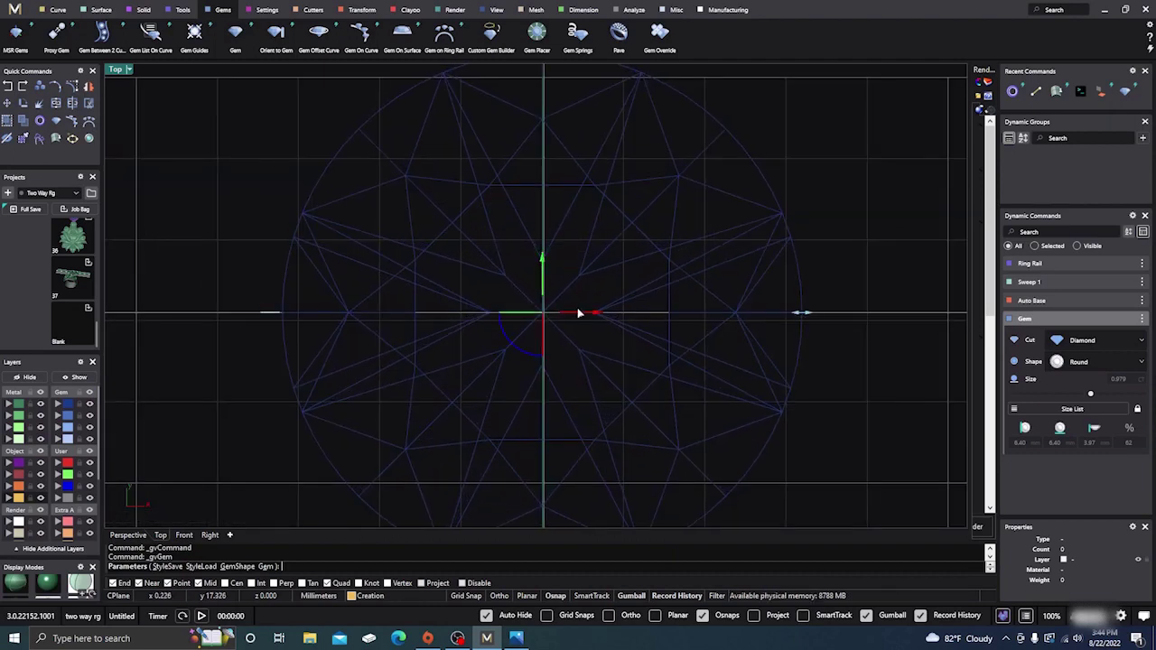
pyautogui.moveTo(595, 314); pyautogui.dragTo(594, 315)
pyautogui.scroll(6, 534, 258)
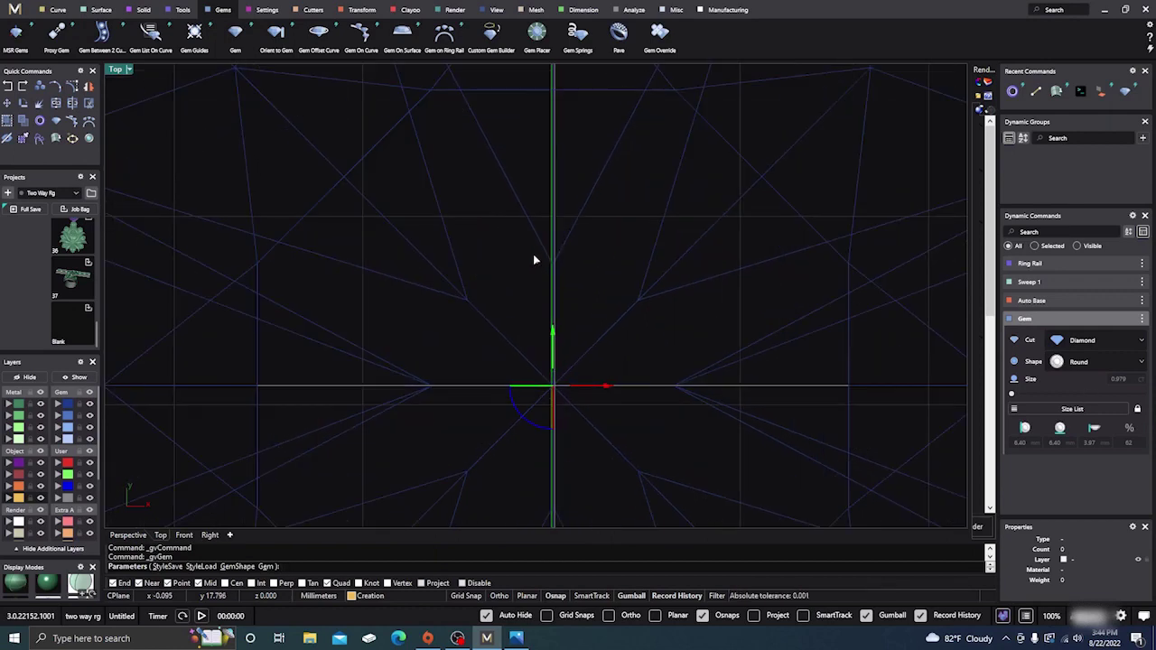
pyautogui.moveTo(602, 262); pyautogui.dragTo(602, 292, button='right')
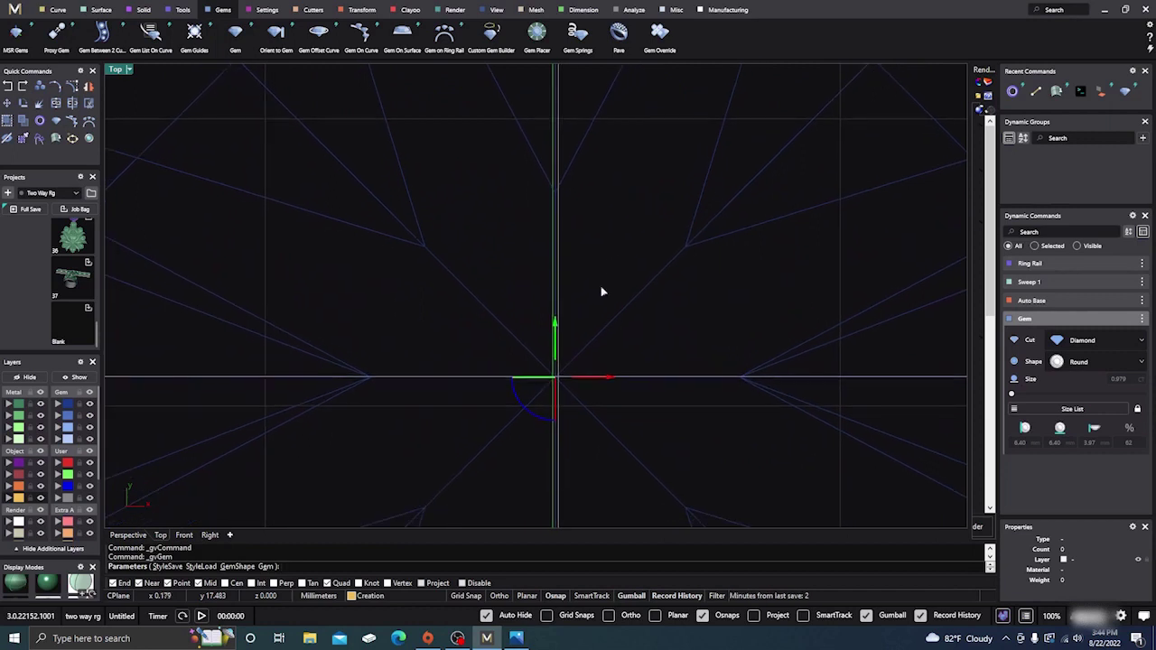
pyautogui.moveTo(606, 376); pyautogui.dragTo(606, 380)
pyautogui.scroll(-8, 669, 312)
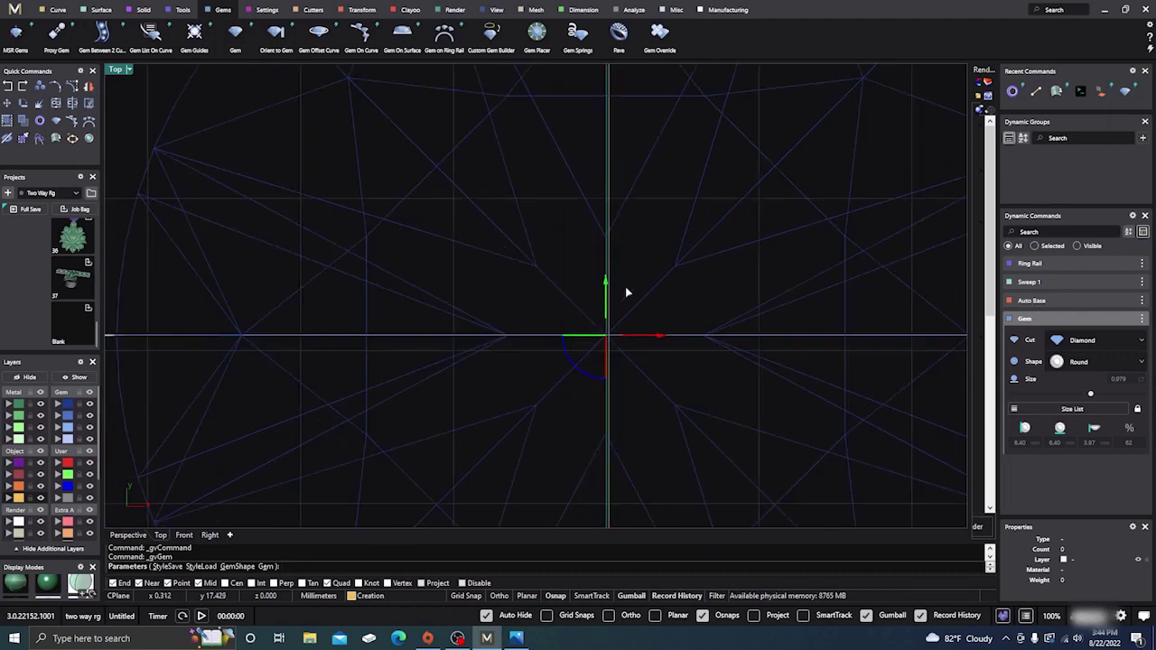
# Size the gem to 0.257 ct (4.10 mm) from the Size List and finish it
pyautogui.click(1039, 410)
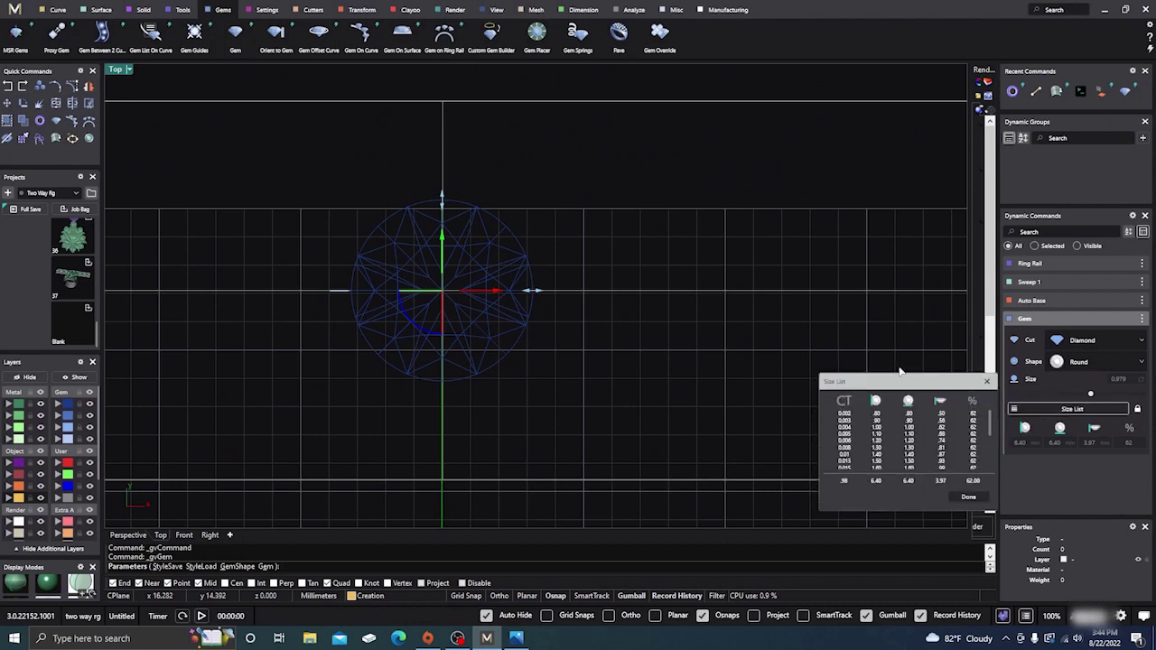
pyautogui.scroll(-5, 847, 440)
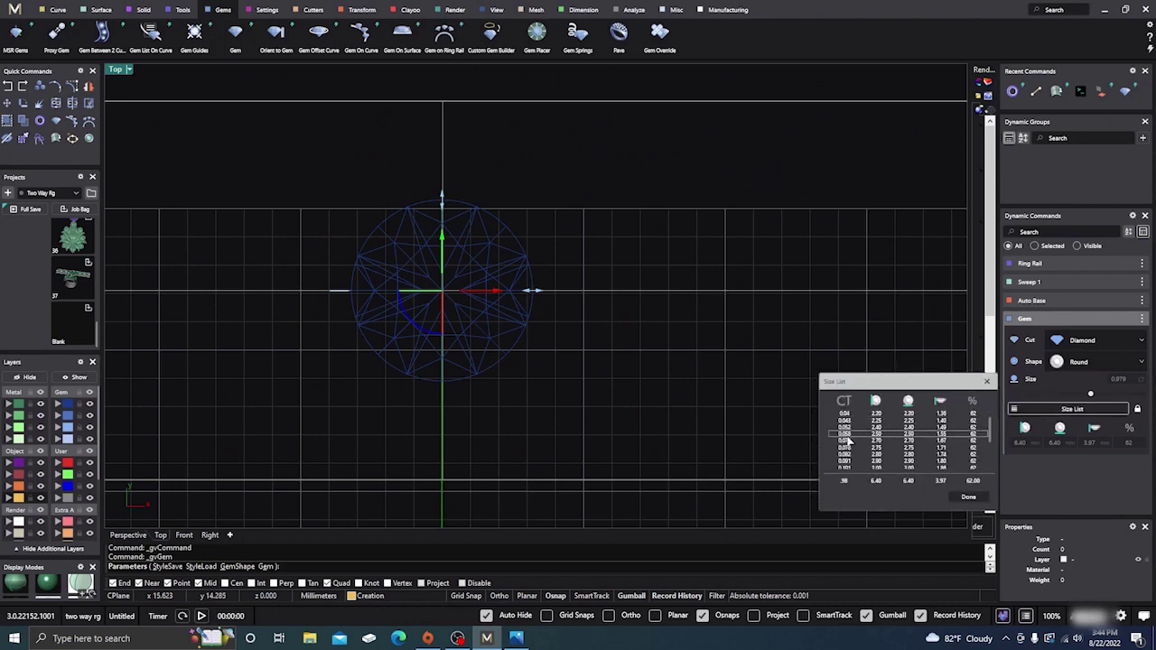
pyautogui.scroll(-7, 847, 440)
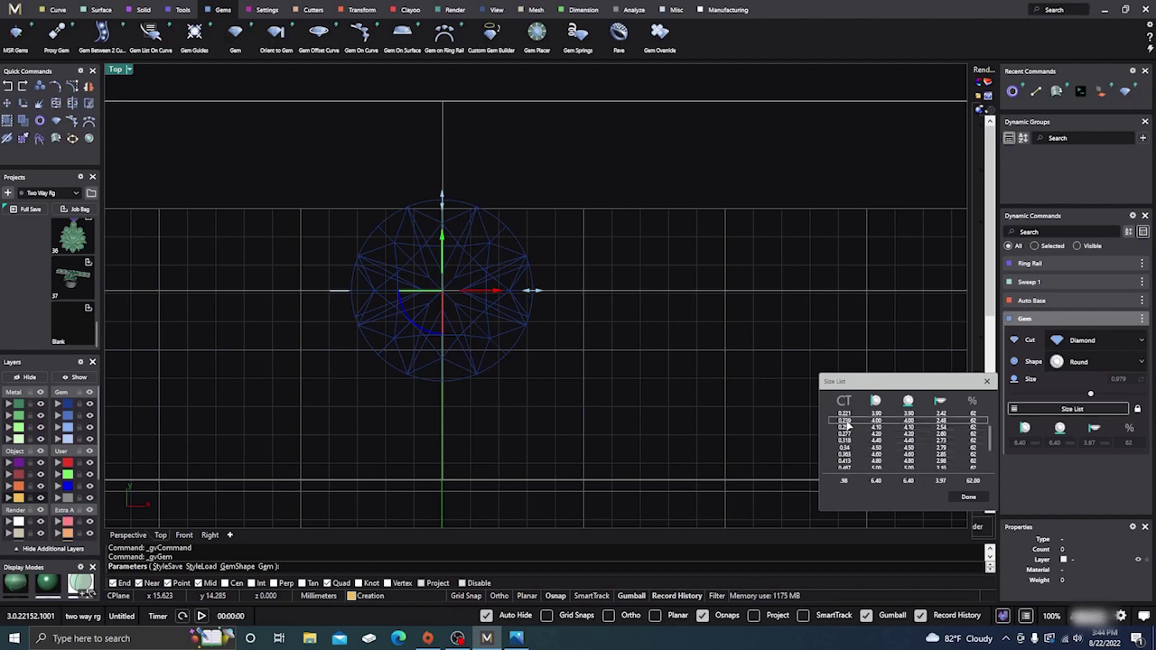
pyautogui.click(848, 429)
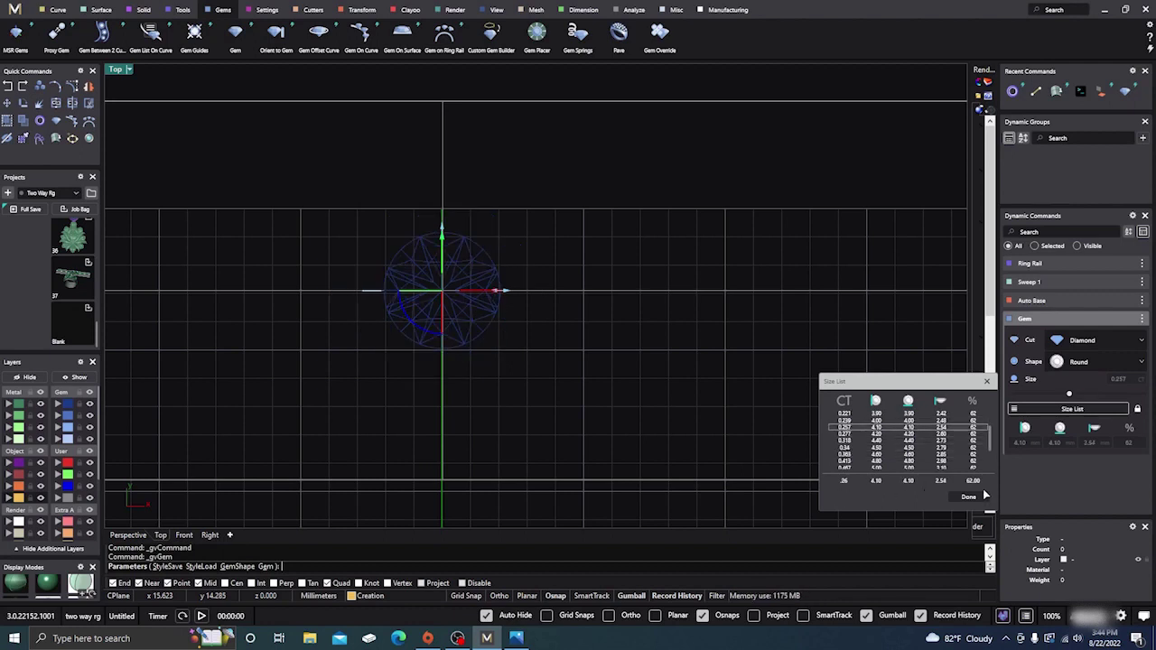
pyautogui.click(969, 496)
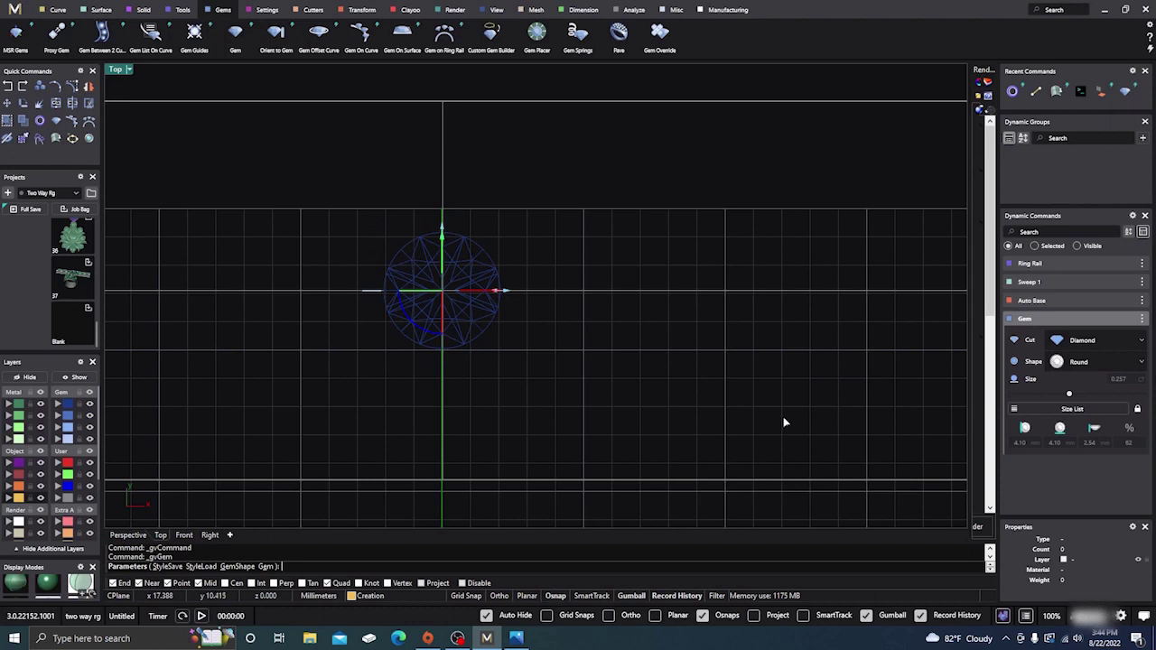
pyautogui.rightClick(711, 186)
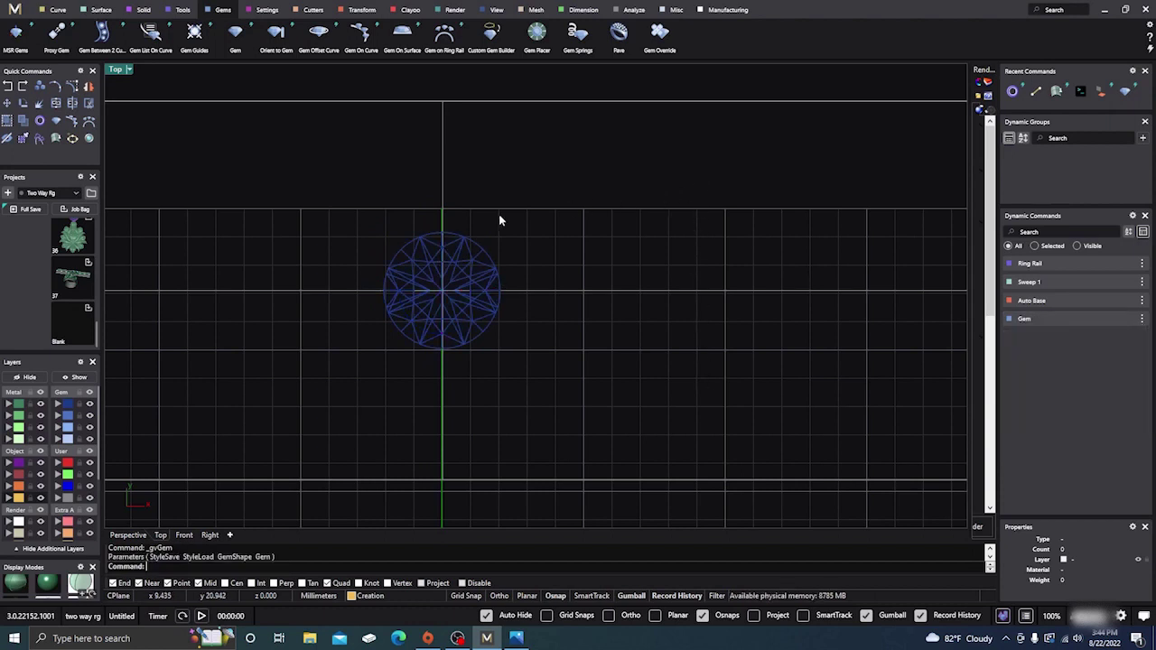
pyautogui.scroll(-3, 623, 187)
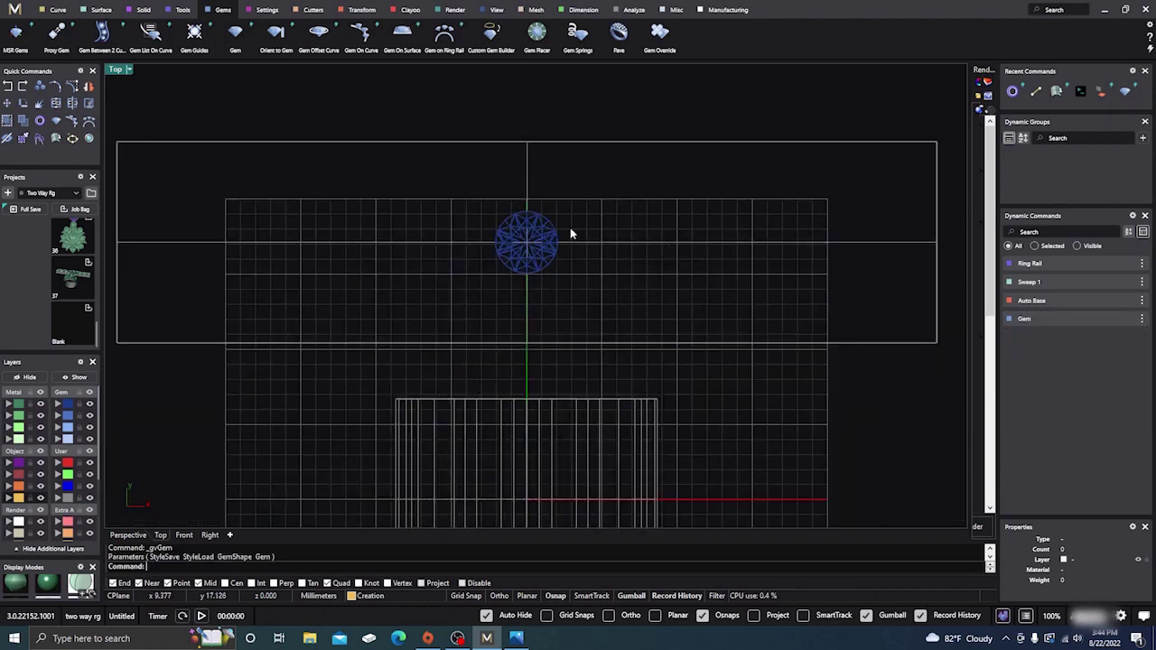
pyautogui.scroll(-2, 512, 131)
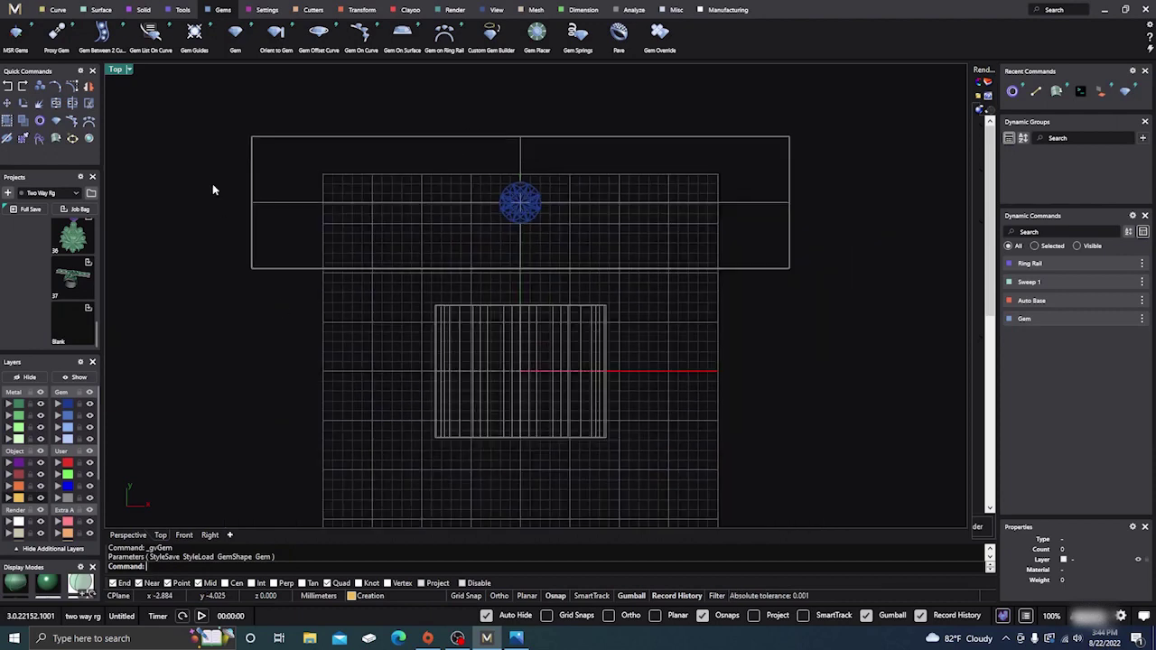
# Add another round diamond and move it to the right of the first gem
pyautogui.click(240, 49)
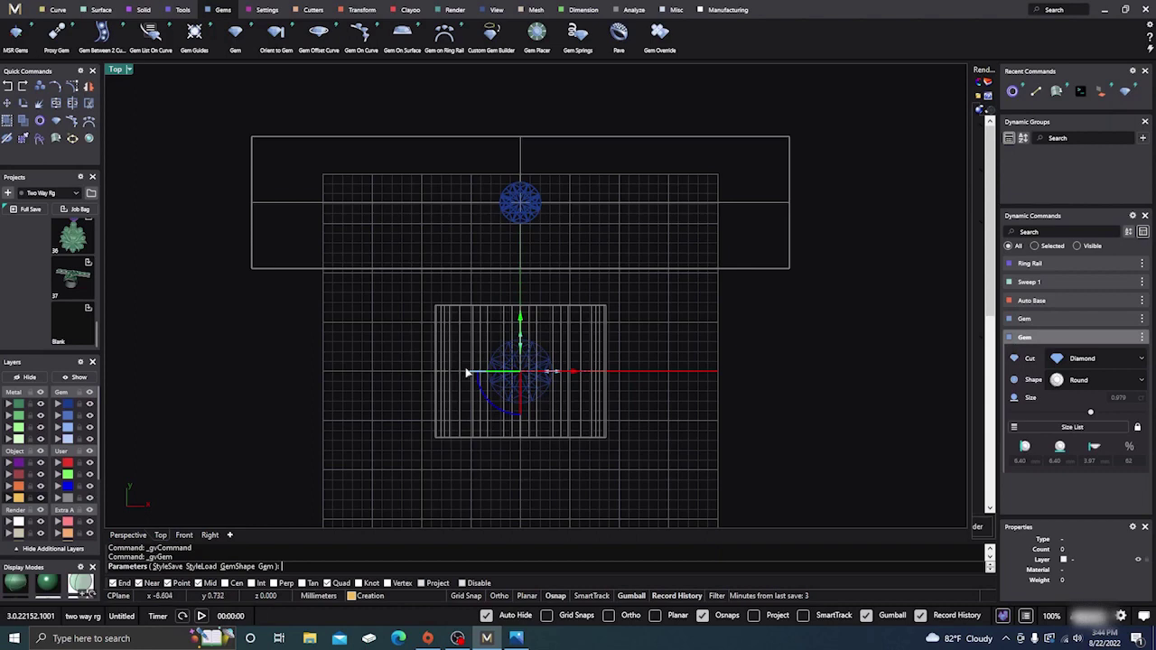
pyautogui.moveTo(520, 317); pyautogui.dragTo(531, 153)
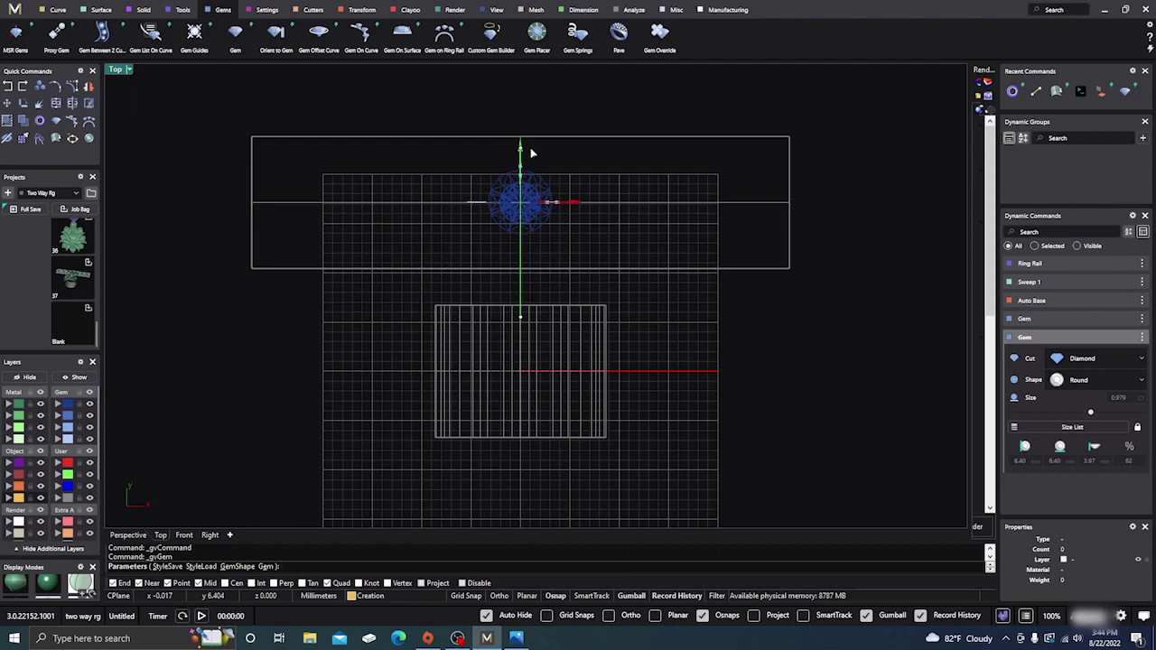
pyautogui.scroll(5, 572, 206)
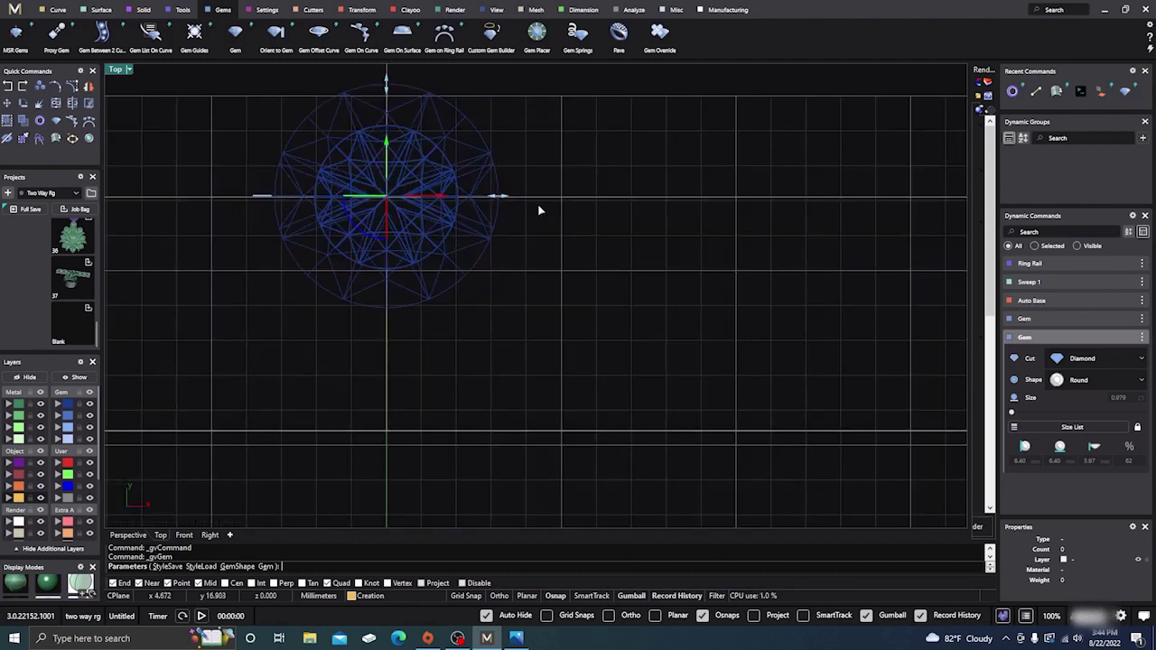
pyautogui.scroll(3, 583, 163)
pyautogui.scroll(2, 506, 194)
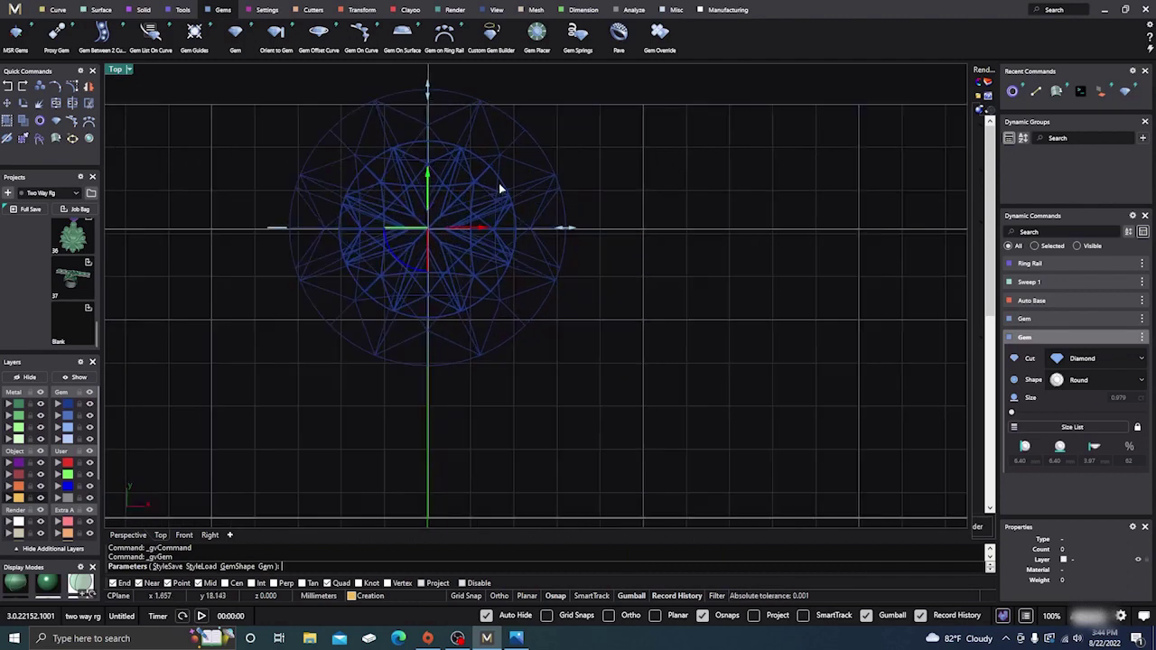
pyautogui.scroll(2, 498, 182)
pyautogui.moveTo(668, 157); pyautogui.dragTo(740, 189, button='right')
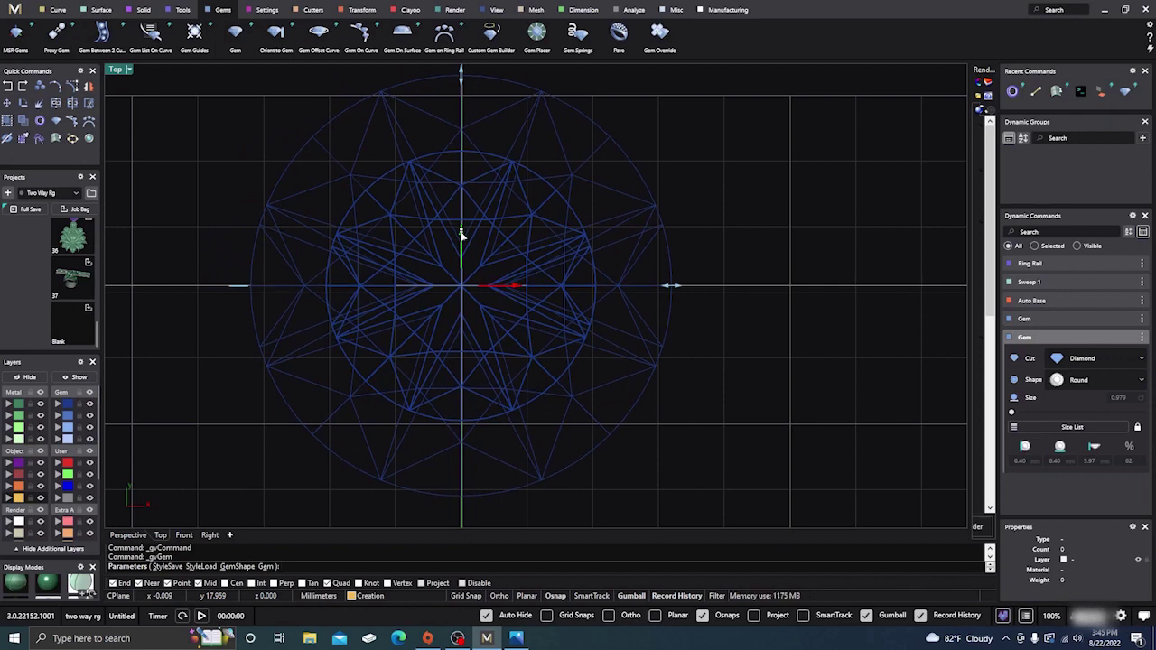
pyautogui.scroll(-5, 368, 305)
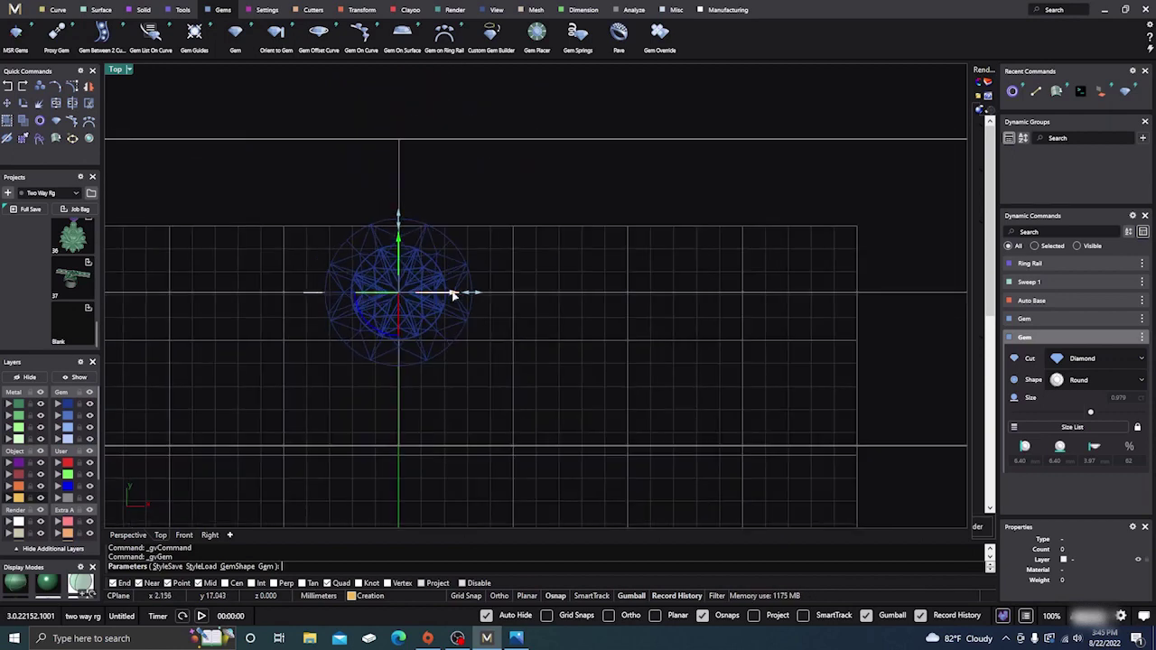
pyautogui.moveTo(453, 293); pyautogui.dragTo(605, 305)
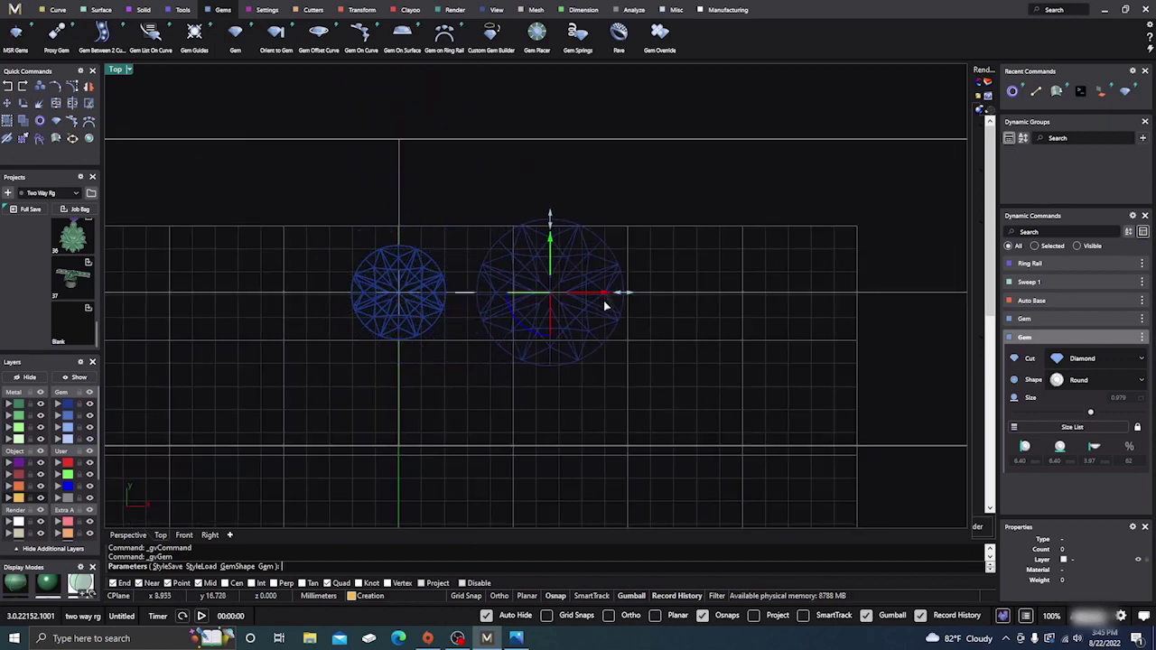
# Size the second gem to 0.205 ct (3.80 mm) and finish placing it
pyautogui.click(1018, 430)
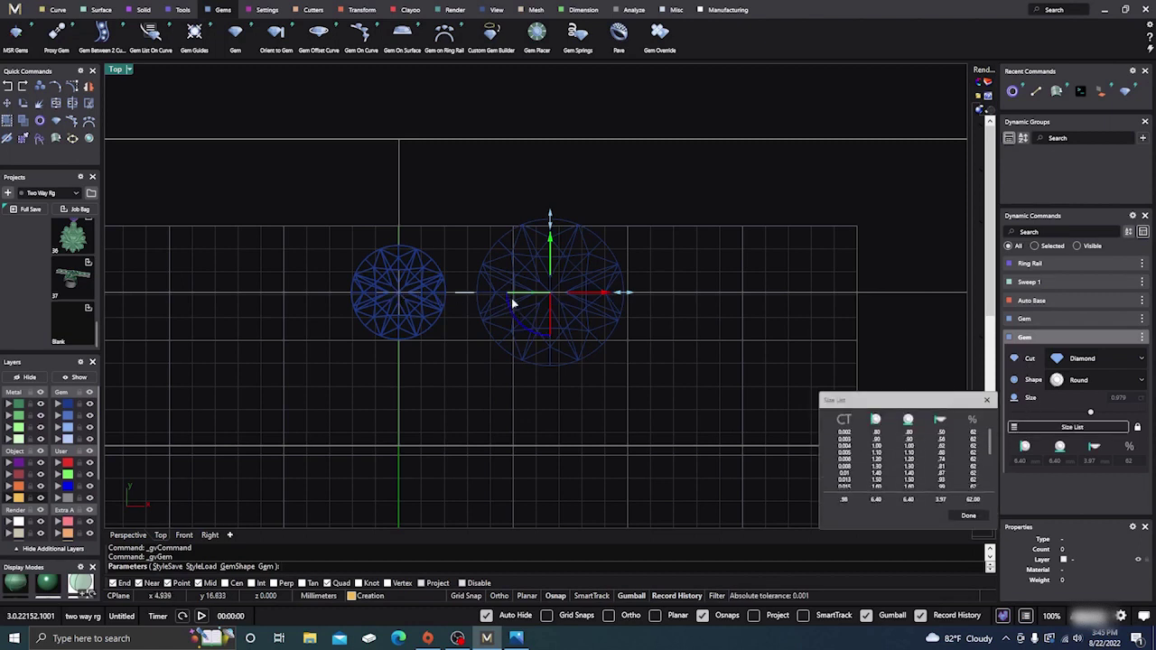
pyautogui.scroll(-3, 842, 451)
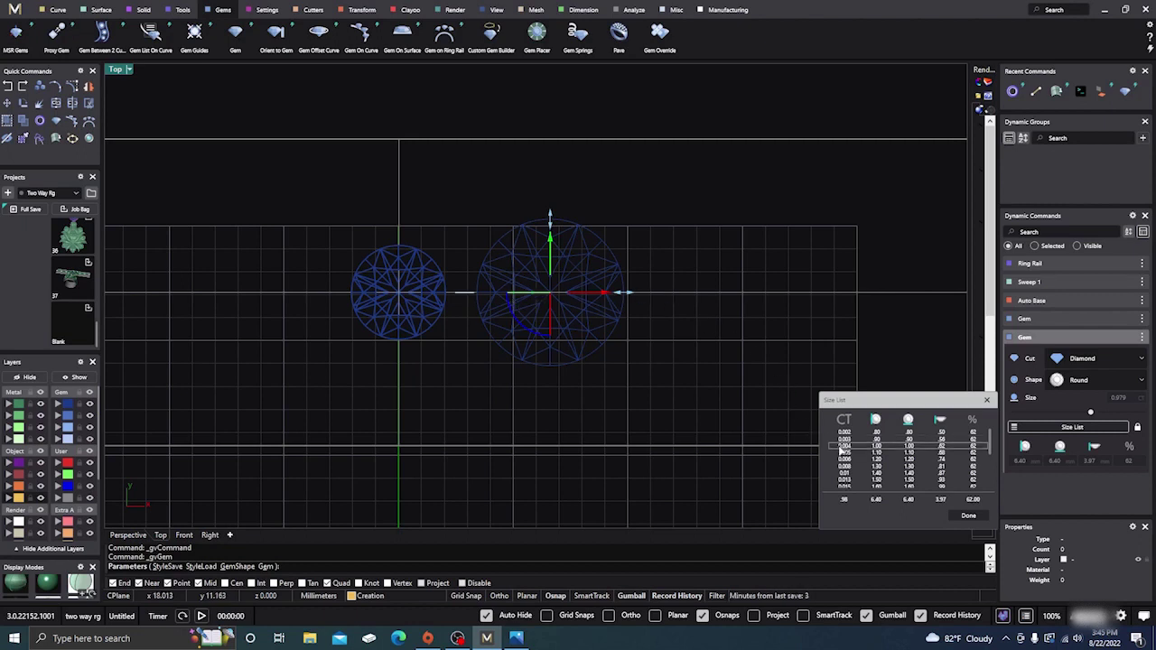
pyautogui.scroll(-5, 842, 453)
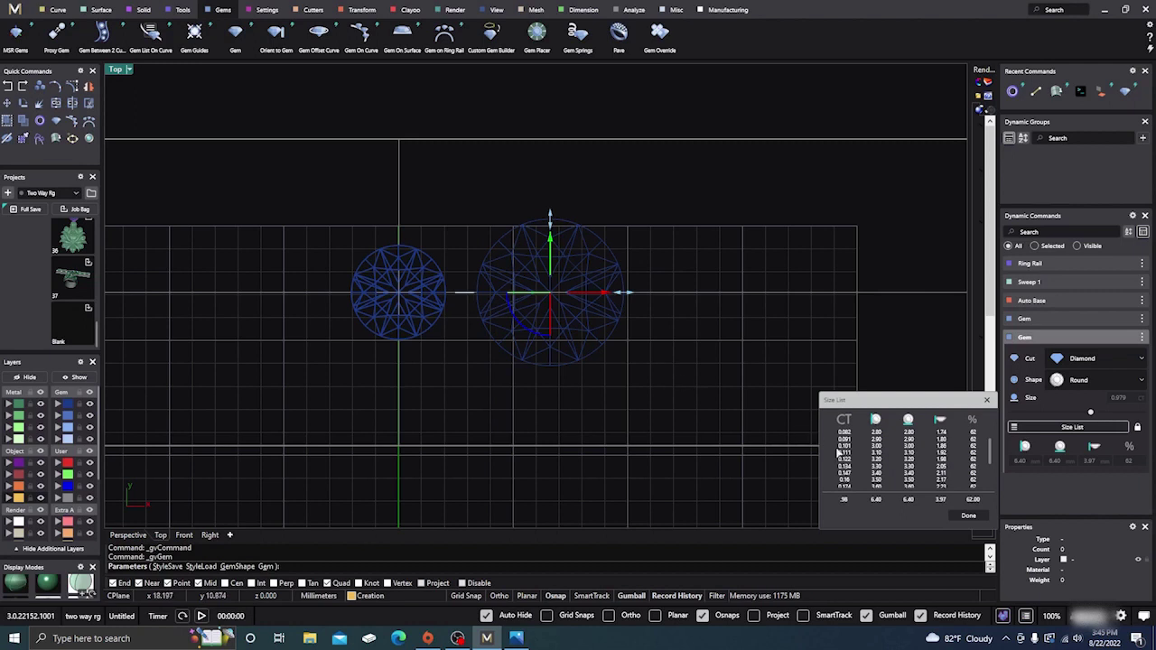
pyautogui.scroll(-1, 851, 455)
pyautogui.scroll(-2, 854, 462)
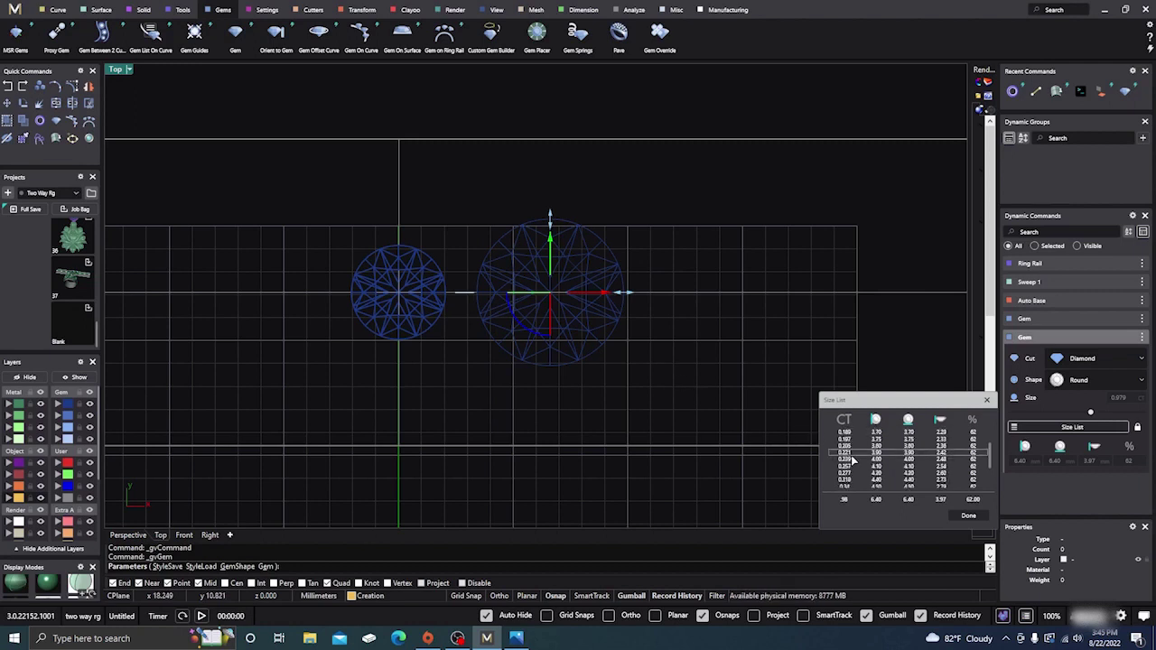
pyautogui.click(849, 448)
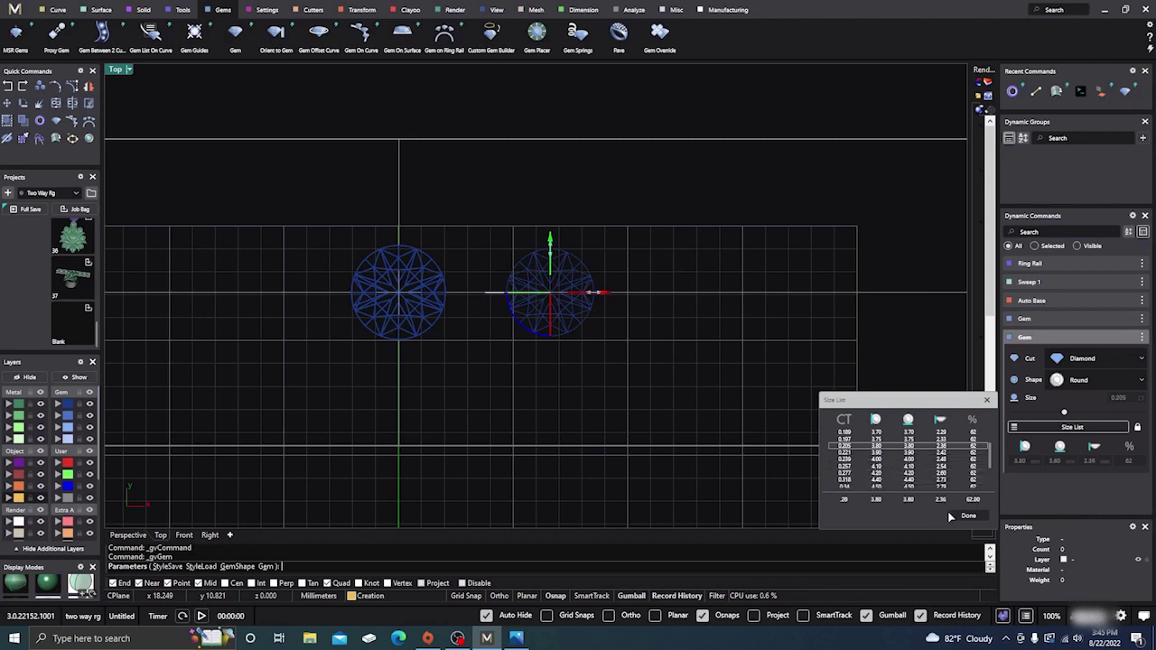
pyautogui.click(964, 516)
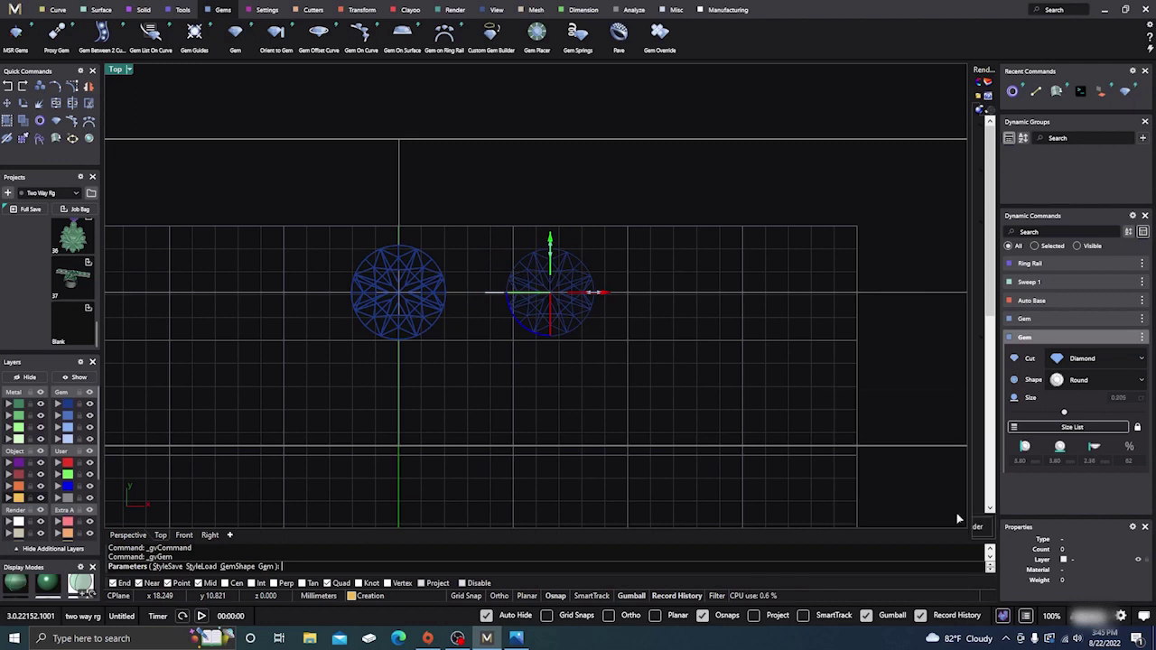
pyautogui.rightClick(668, 216)
# Nudge the right-hand gem slightly to the left
pyautogui.click(577, 267)
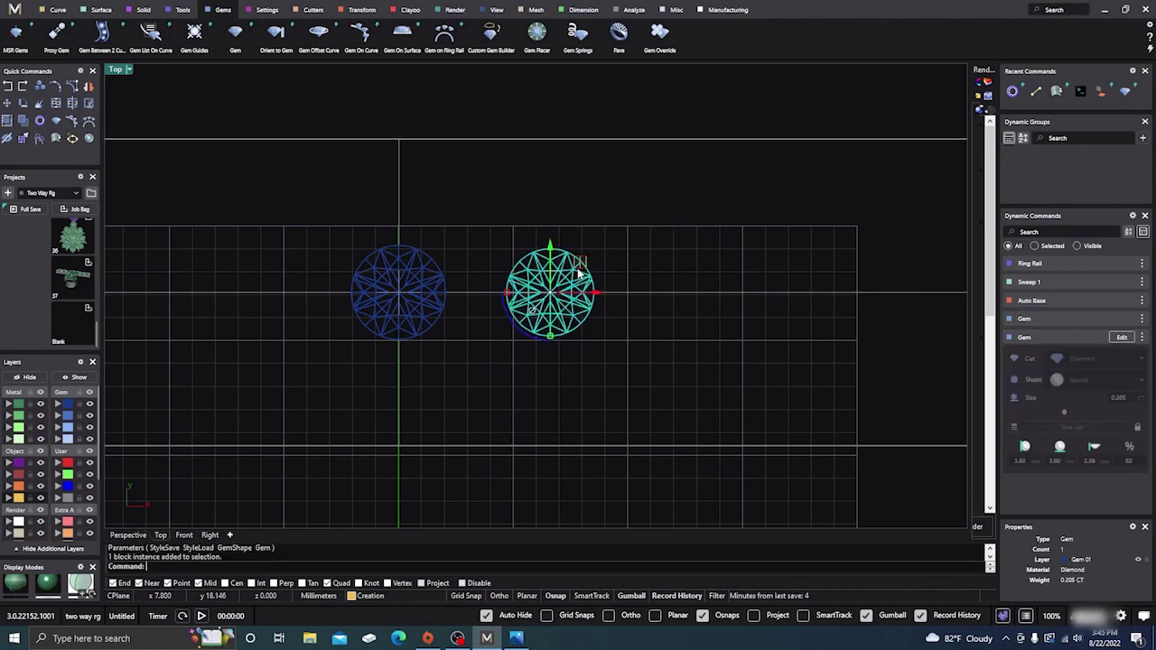
pyautogui.moveTo(597, 297)
pyautogui.mouseDown()
pyautogui.moveTo(578, 295)
pyautogui.moveTo(589, 293)
pyautogui.mouseUp()
pyautogui.click(660, 210)
pyautogui.scroll(-3, 719, 200)
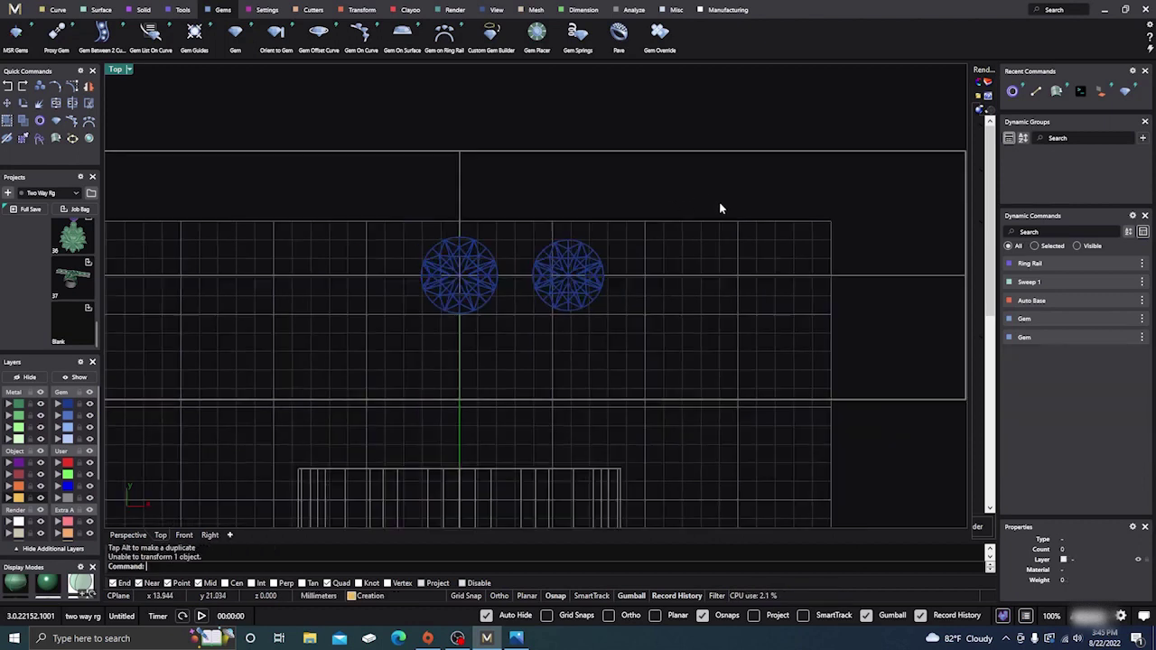
# Mirror a copy of the right gem across the vertical axis through 0,0,0 to the left
pyautogui.click(596, 249)
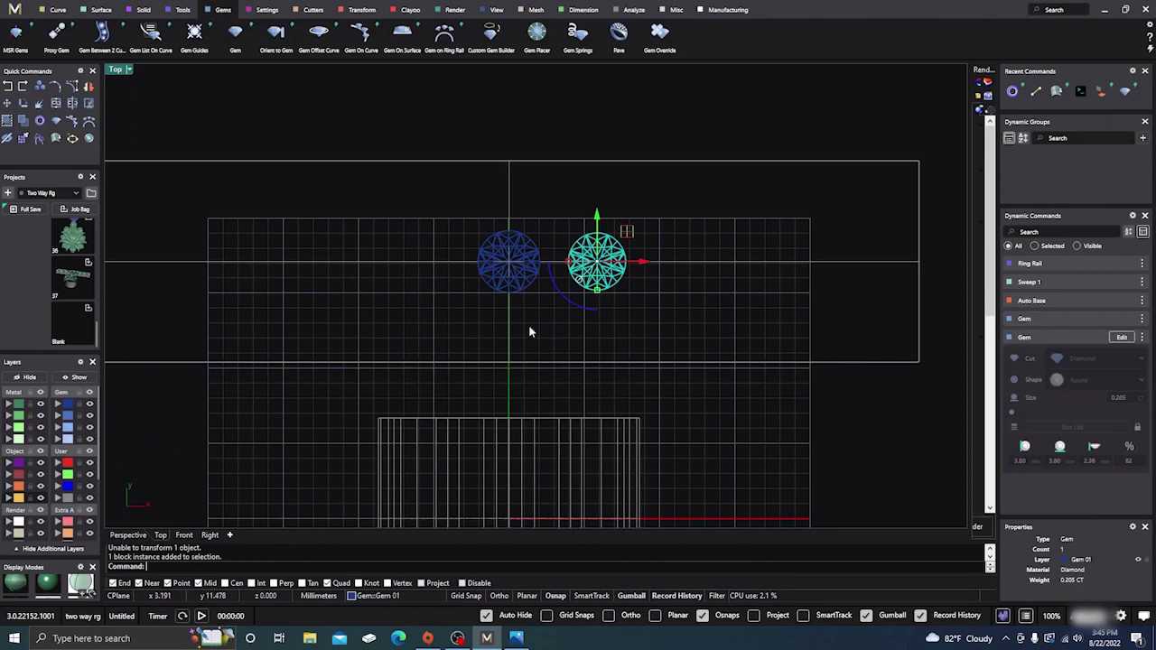
pyautogui.click(89, 85)
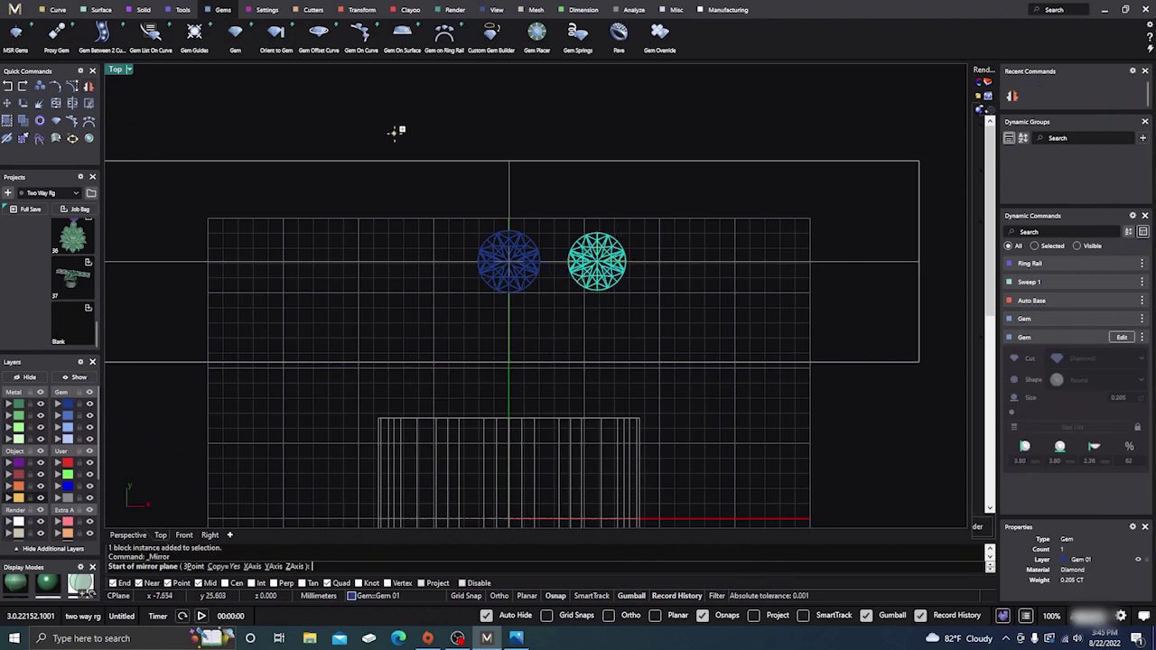
pyautogui.write('0,0,0')
pyautogui.press('Return')
pyautogui.click(449, 117)
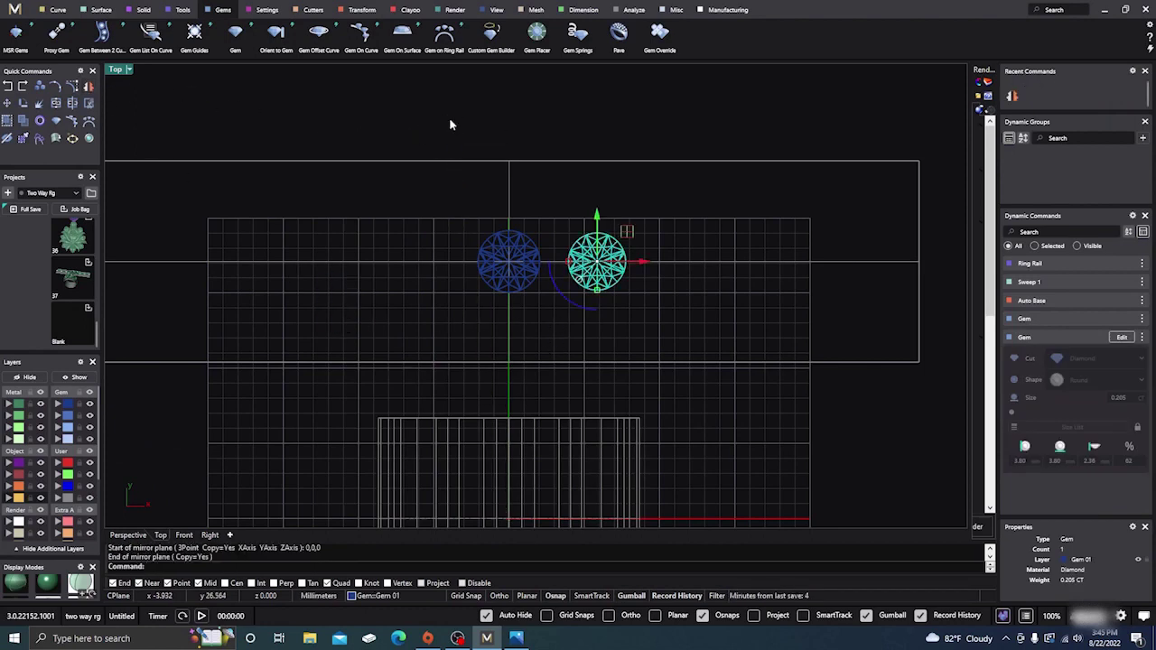
pyautogui.press('Return')
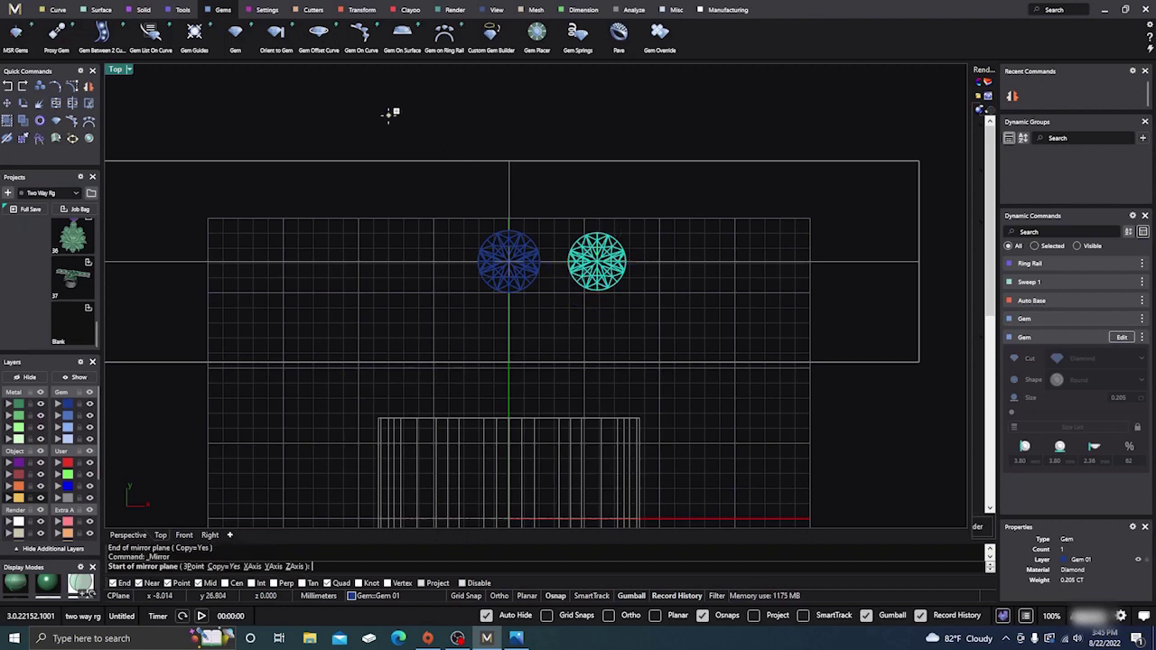
pyautogui.write('0,0,0')
pyautogui.press('Return')
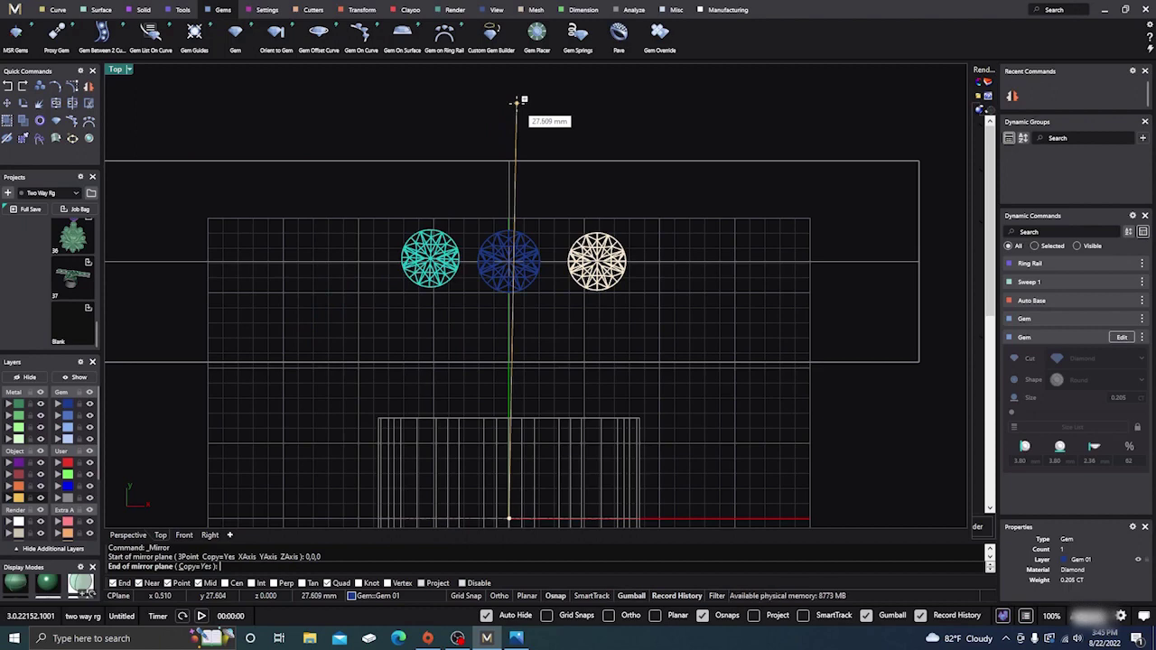
pyautogui.click(510, 104)
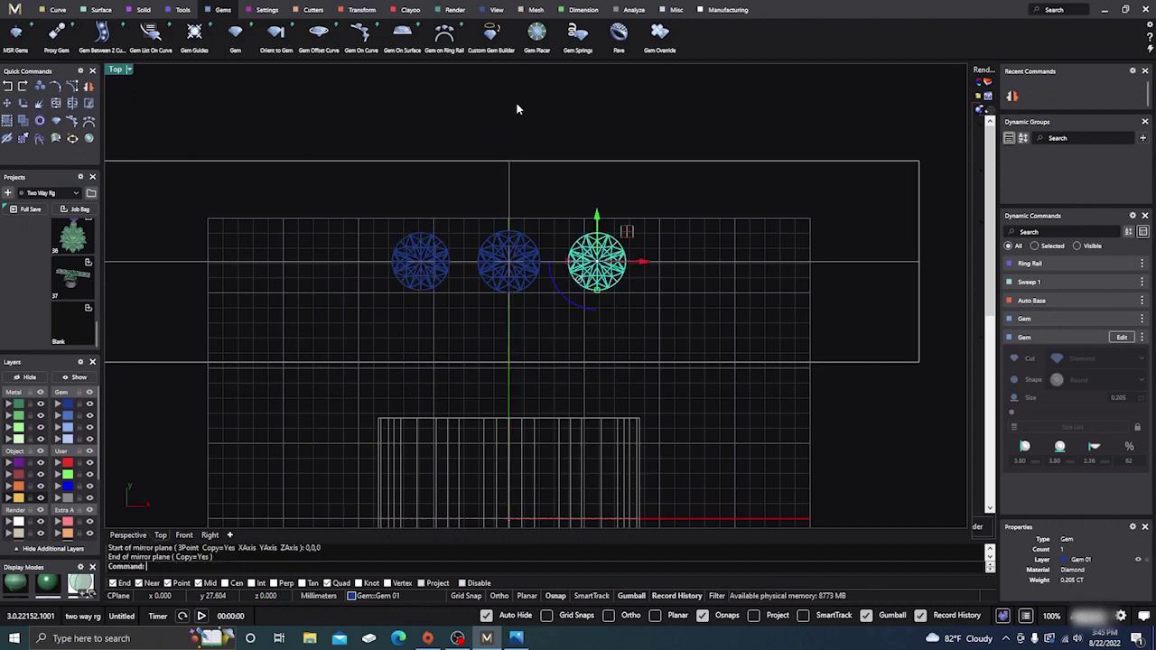
pyautogui.click(646, 118)
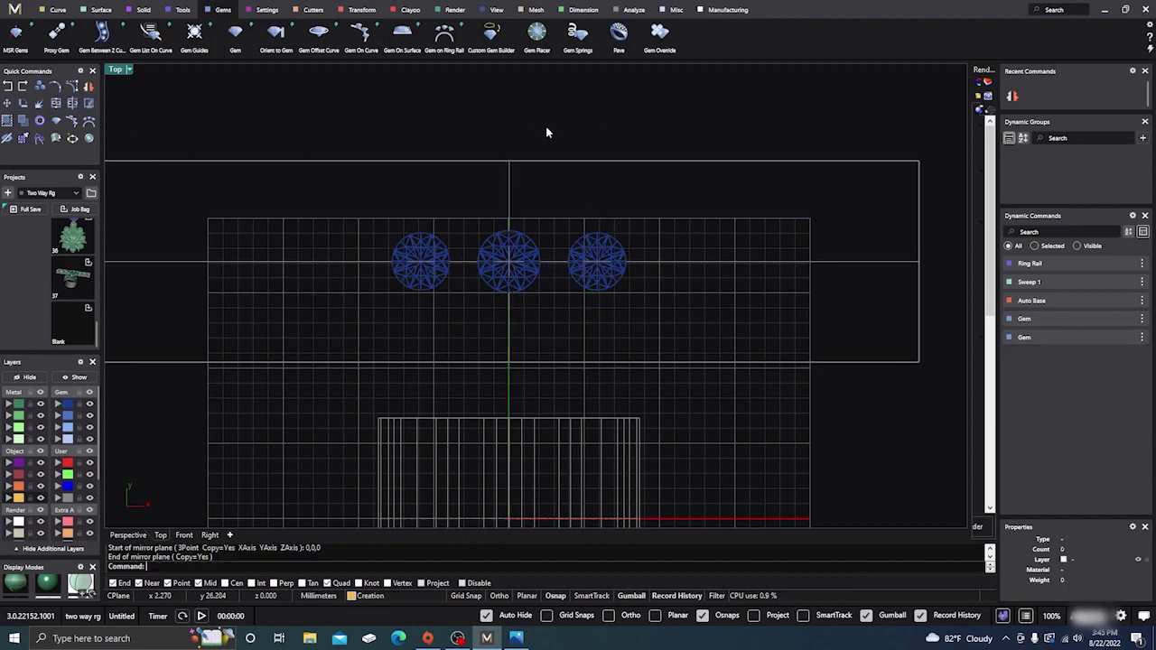
# Bring up the reference ring photo to compare, then return to the model
pyautogui.scroll(-2, 545, 255)
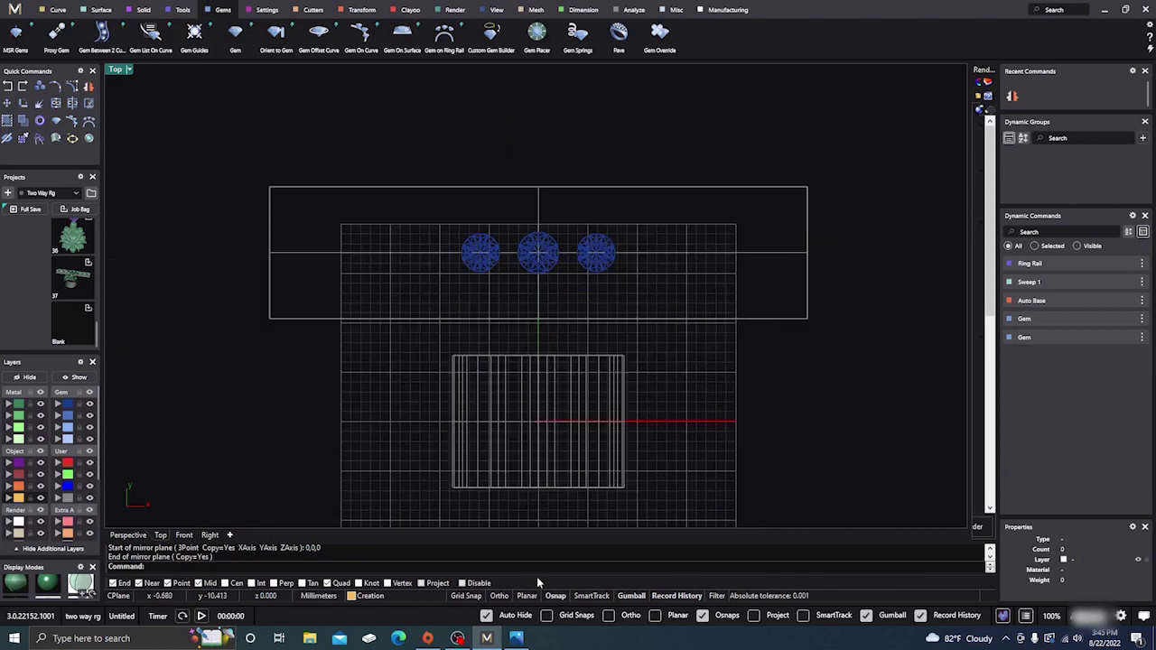
pyautogui.click(517, 638)
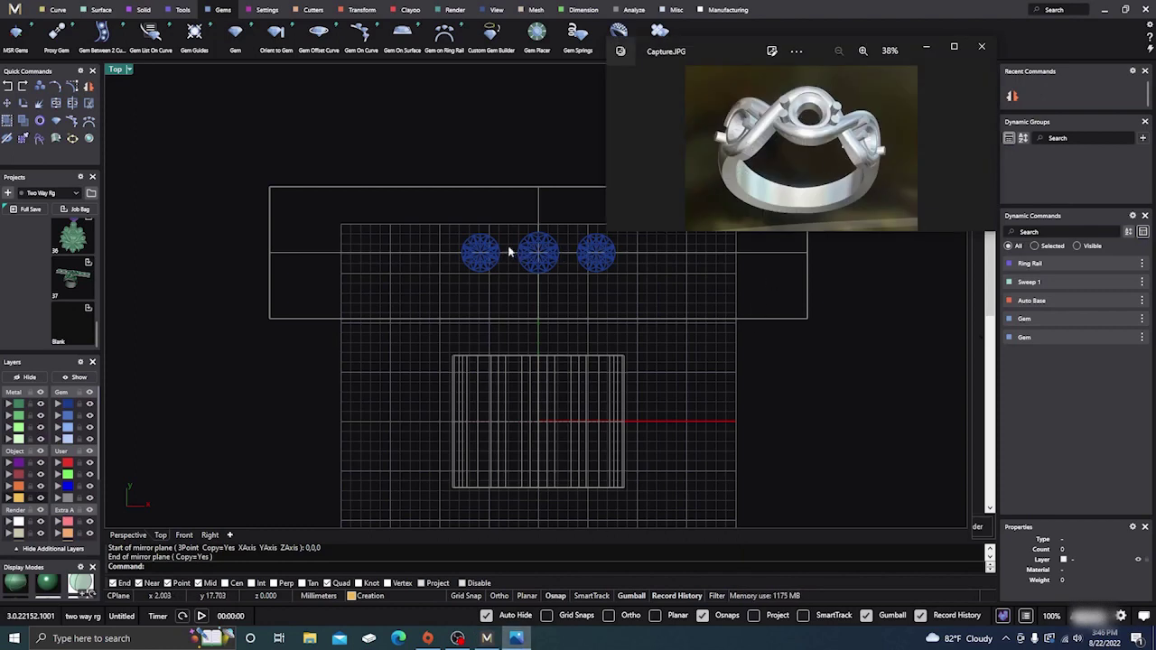
pyautogui.click(702, 388)
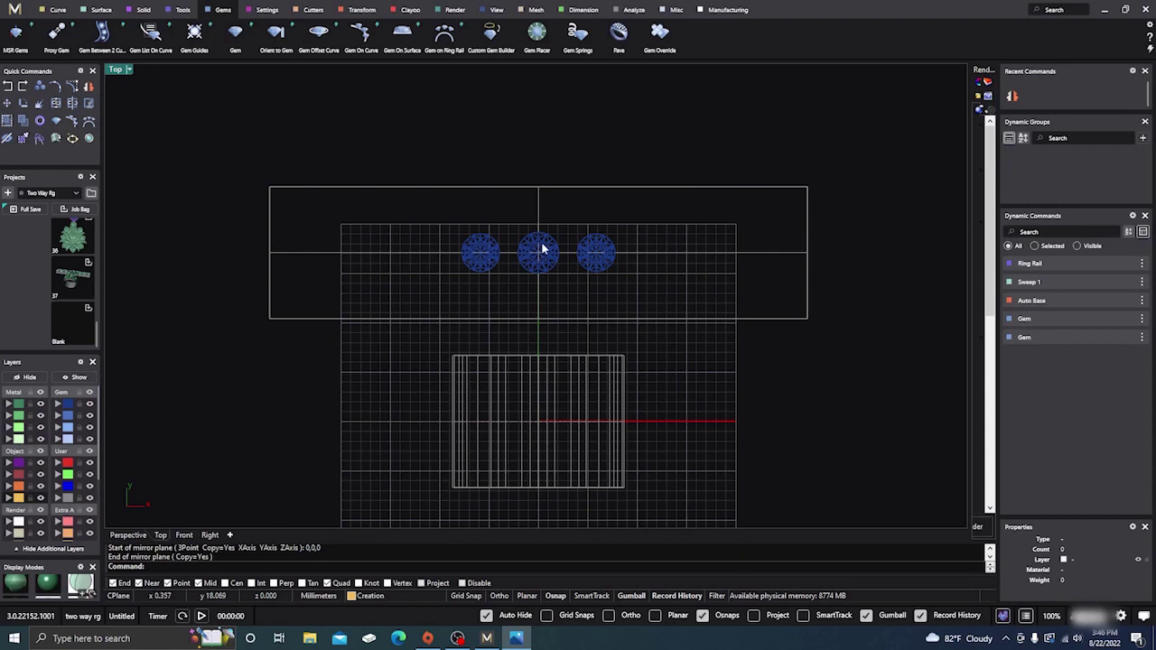
pyautogui.scroll(3, 542, 245)
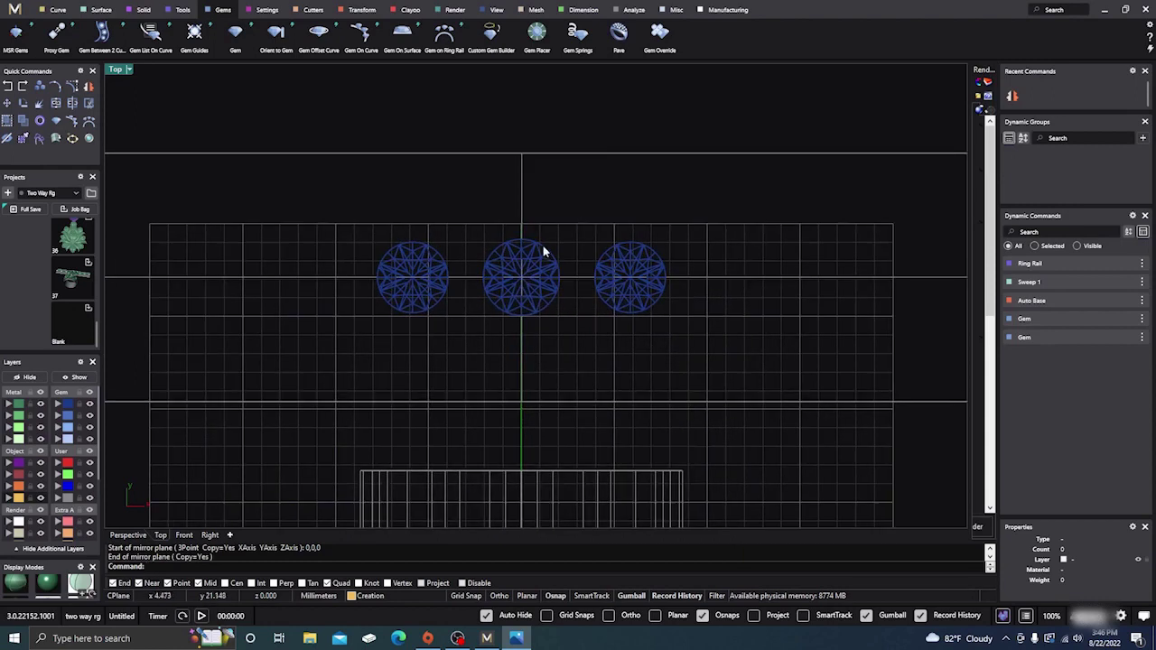
# Ring the middle, right and left gems with offset curves of girdle spacing 1
pyautogui.click(543, 254)
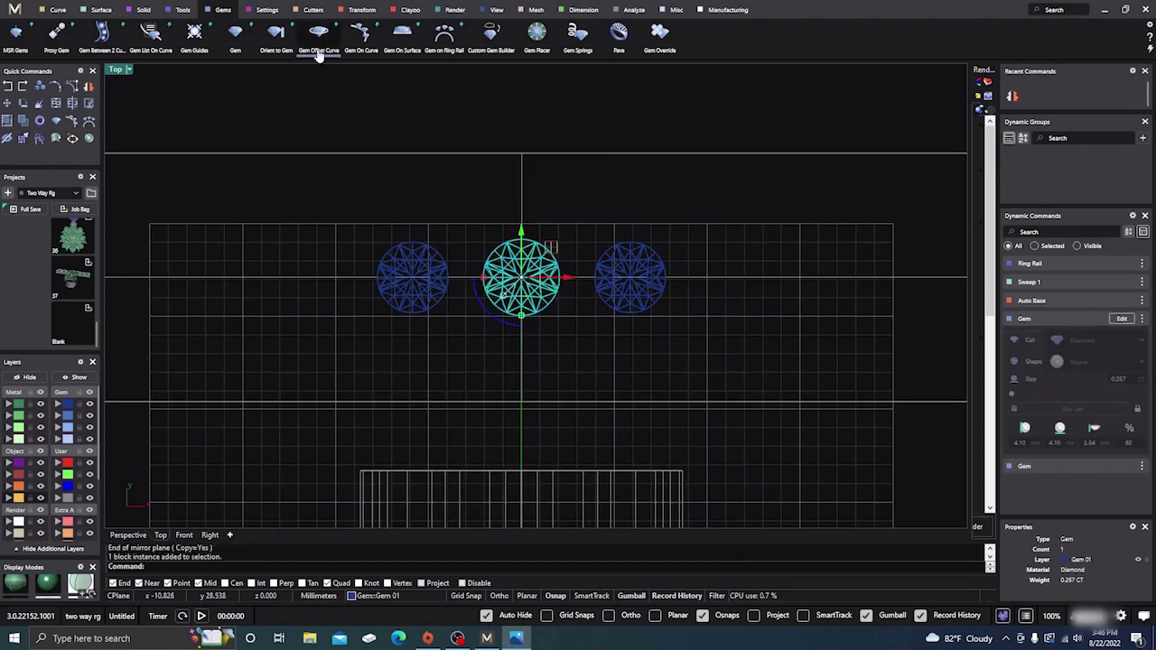
pyautogui.click(318, 36)
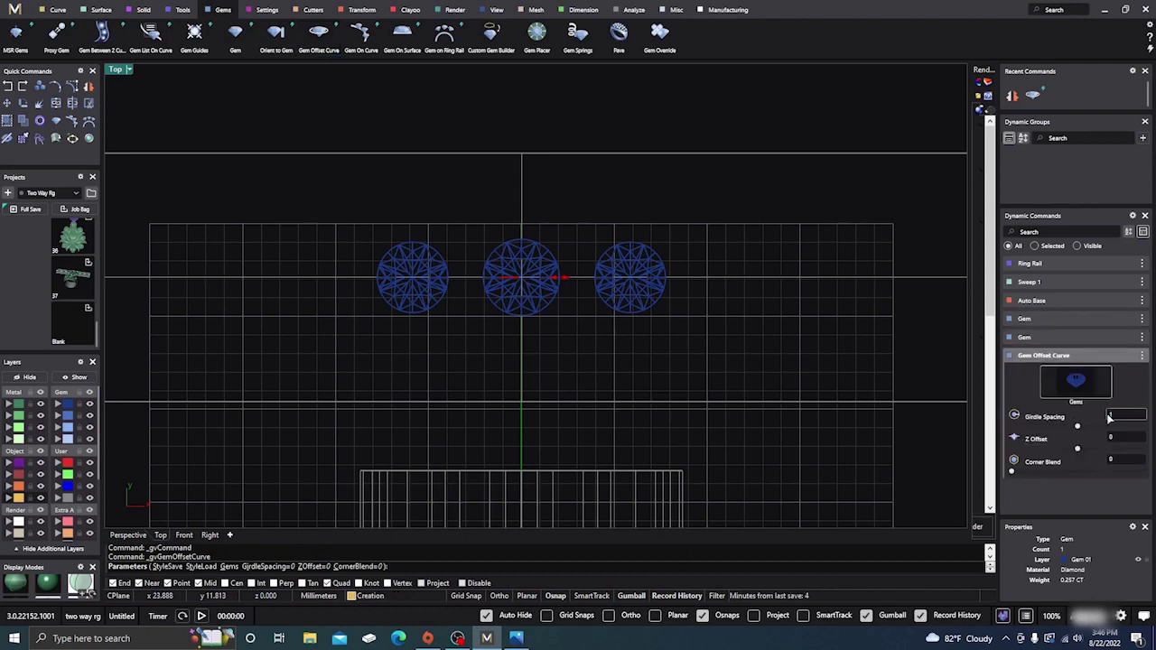
pyautogui.press('Return')
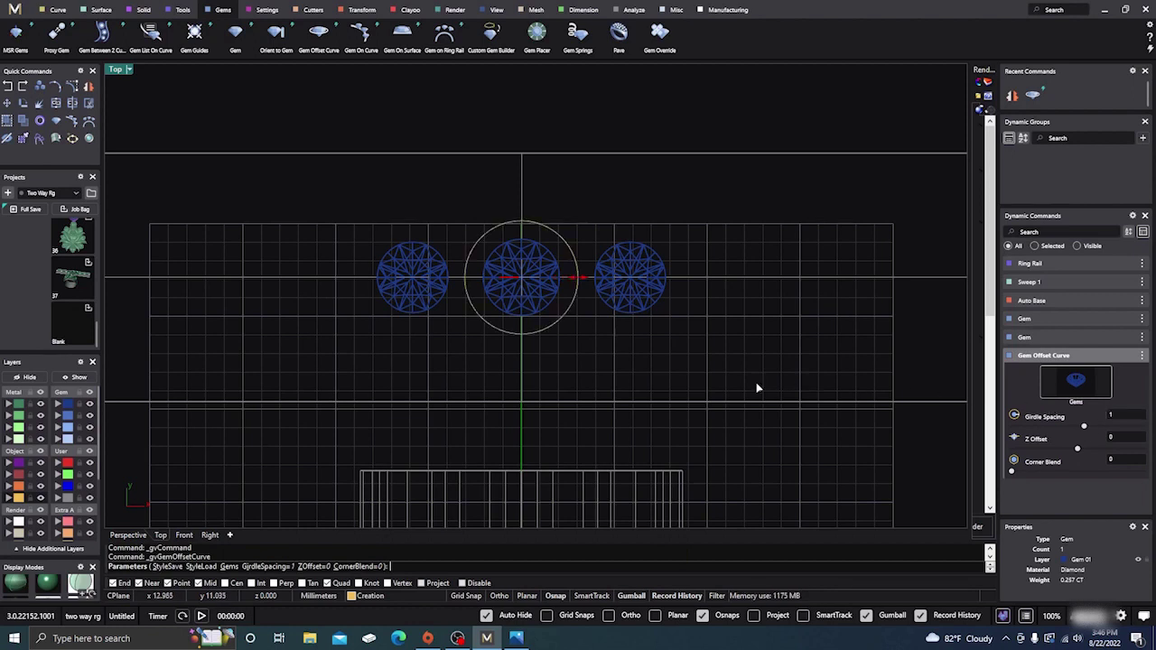
pyautogui.click(653, 266)
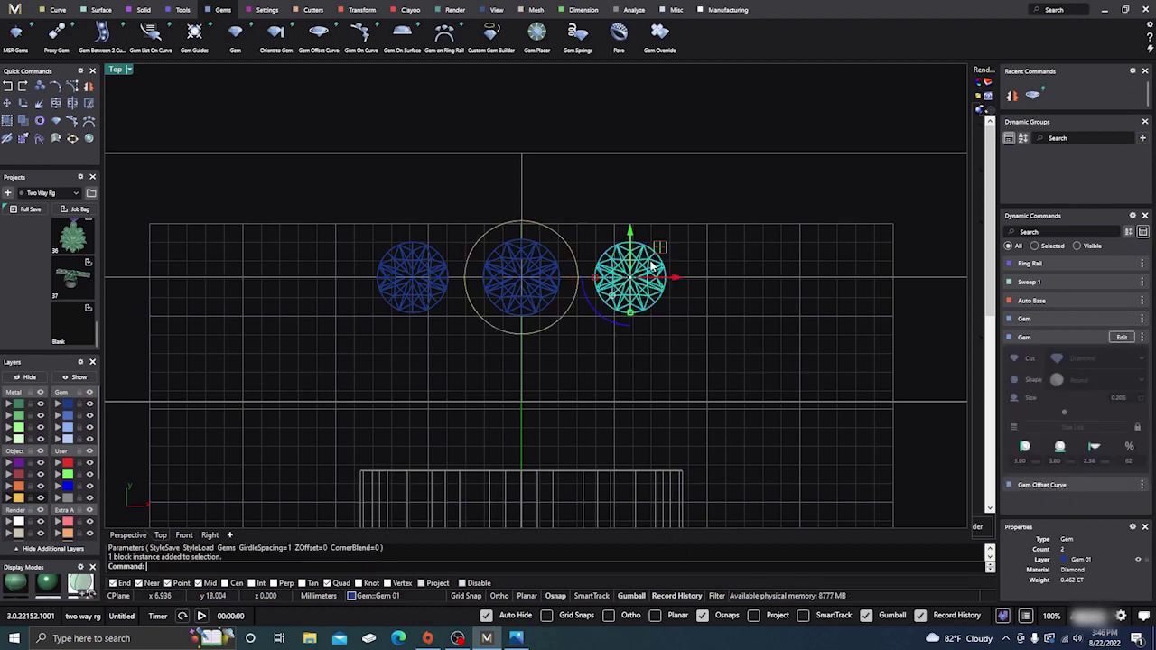
pyautogui.press('Return')
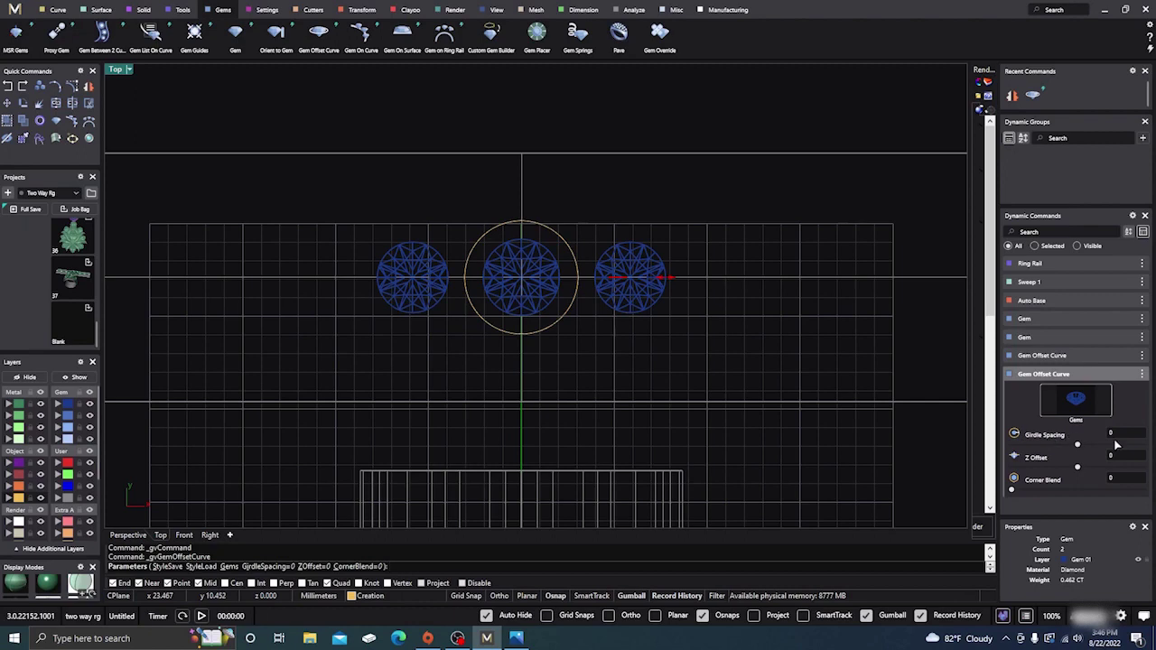
pyautogui.click(1118, 435)
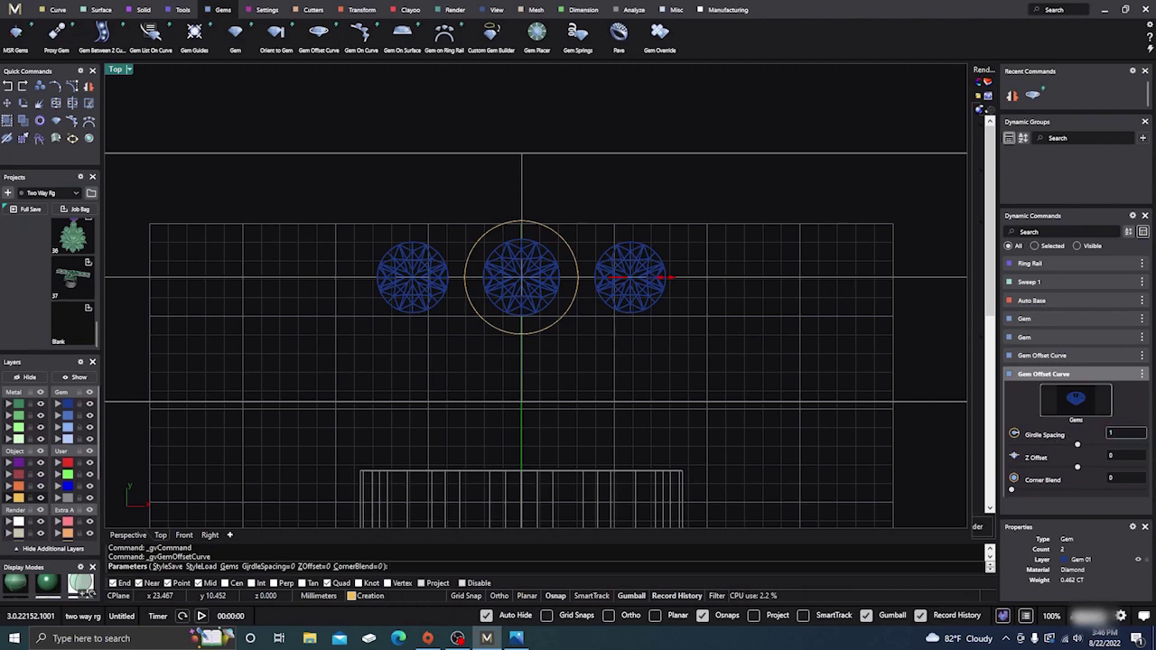
pyautogui.write('1')
pyautogui.press('Return')
pyautogui.click(431, 259)
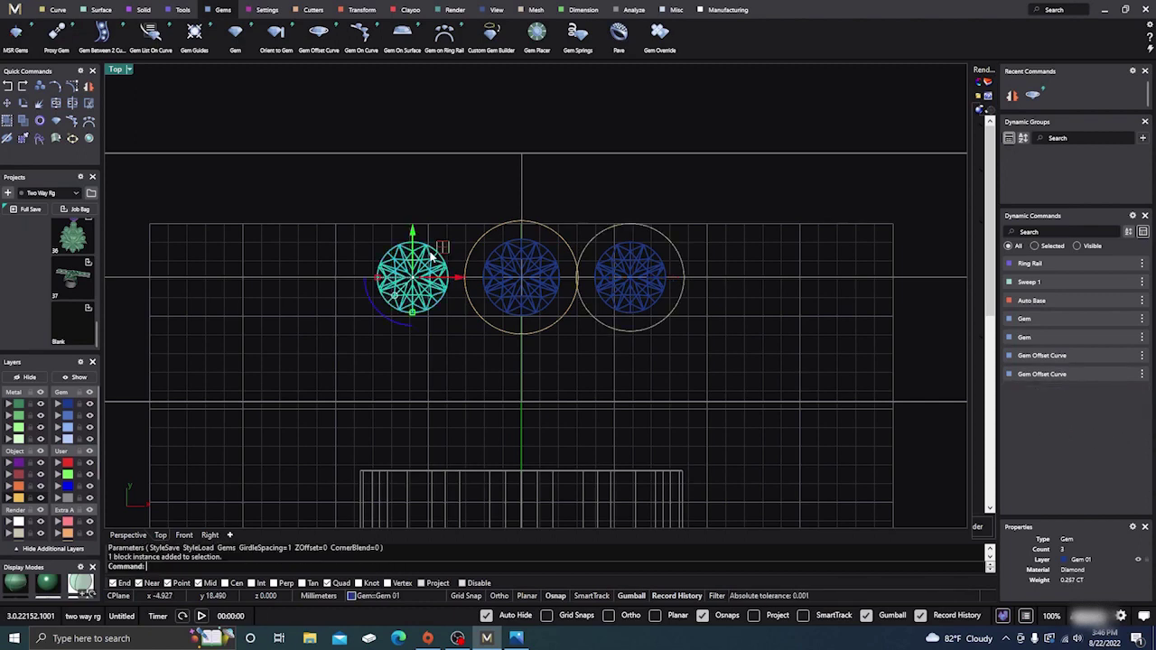
pyautogui.press('Return')
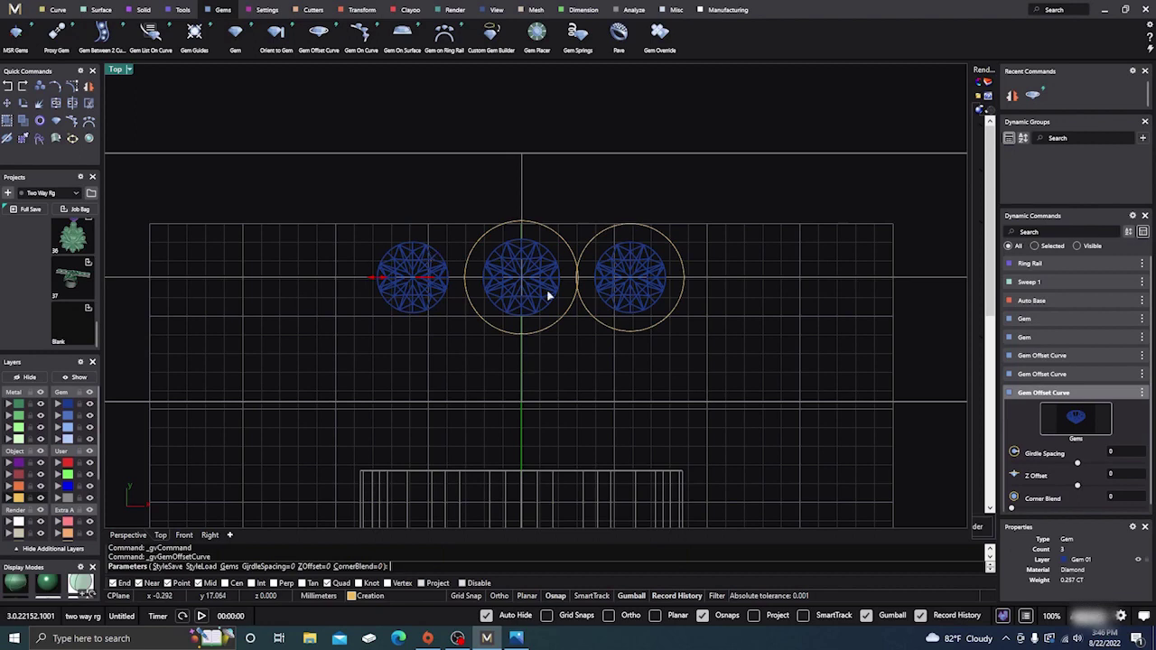
pyautogui.click(1124, 454)
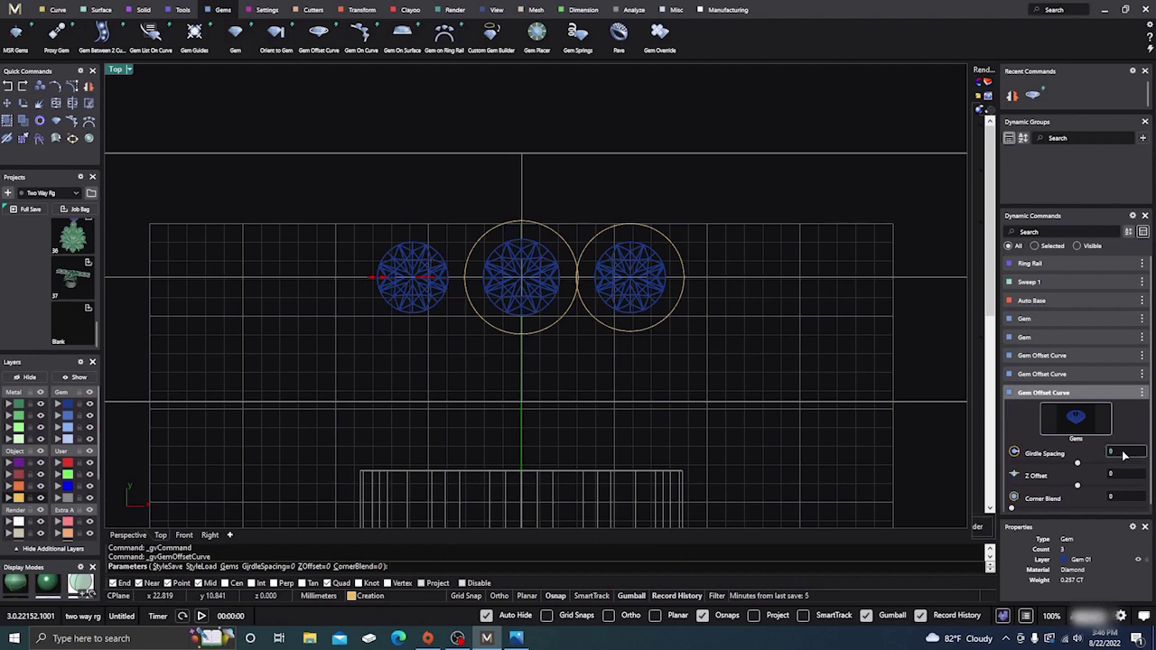
pyautogui.press('Return')
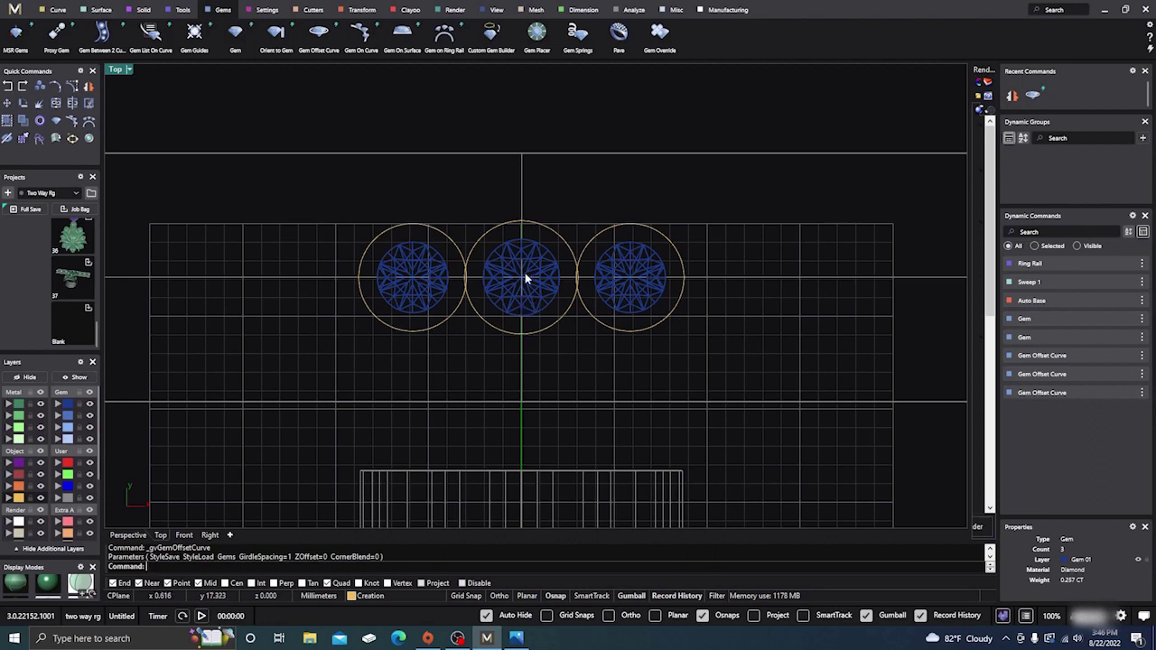
# Nudge the right gem slightly to the right along X
pyautogui.scroll(4, 503, 287)
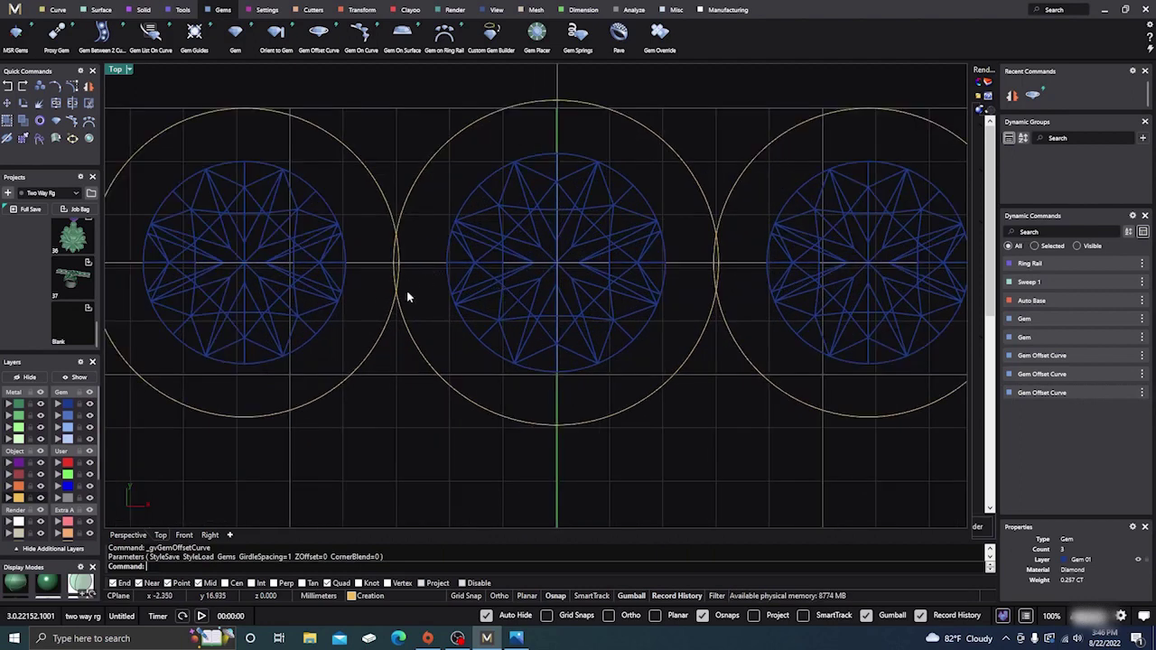
pyautogui.scroll(-2, 302, 225)
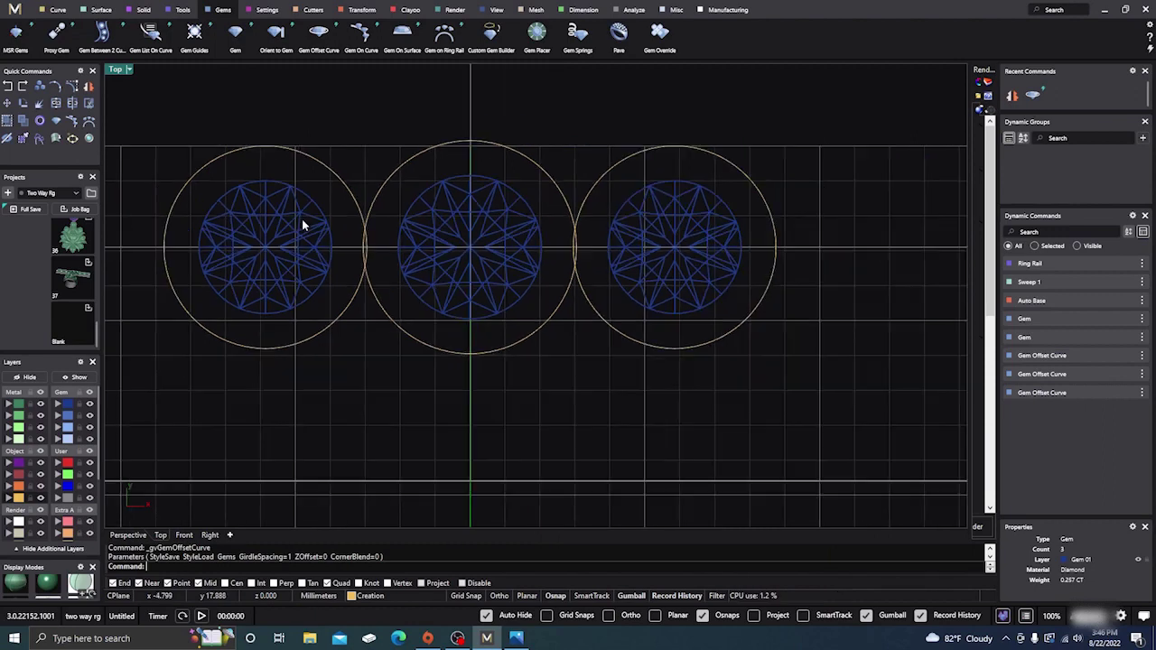
pyautogui.scroll(-2, 487, 208)
pyautogui.scroll(3, 653, 247)
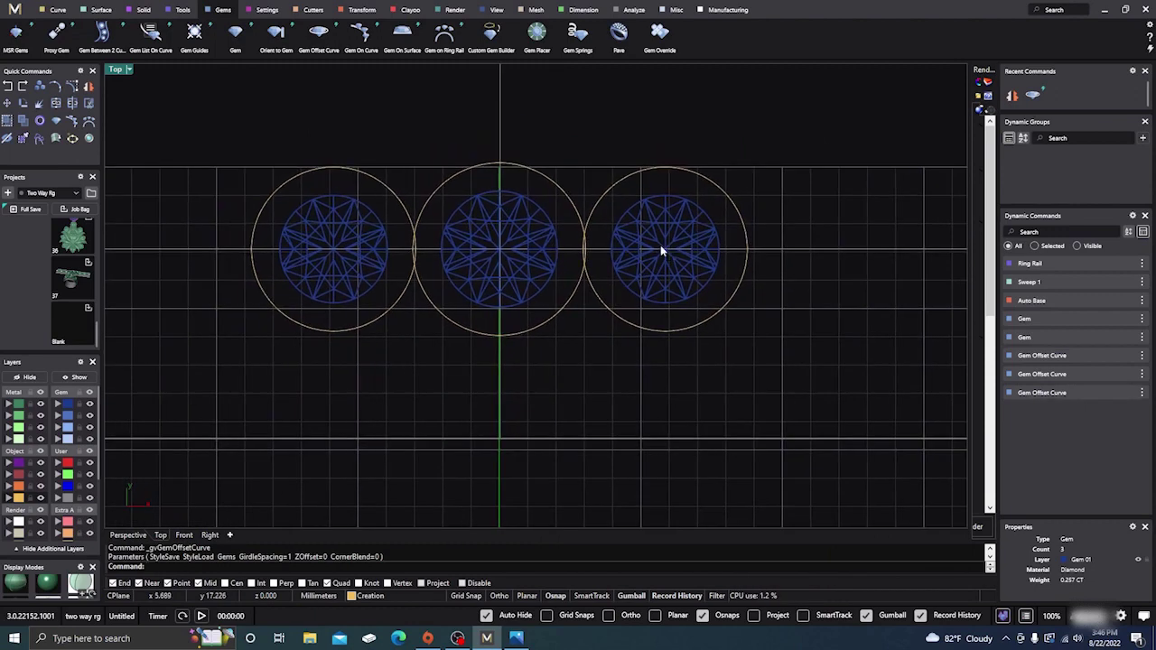
pyautogui.click(675, 227)
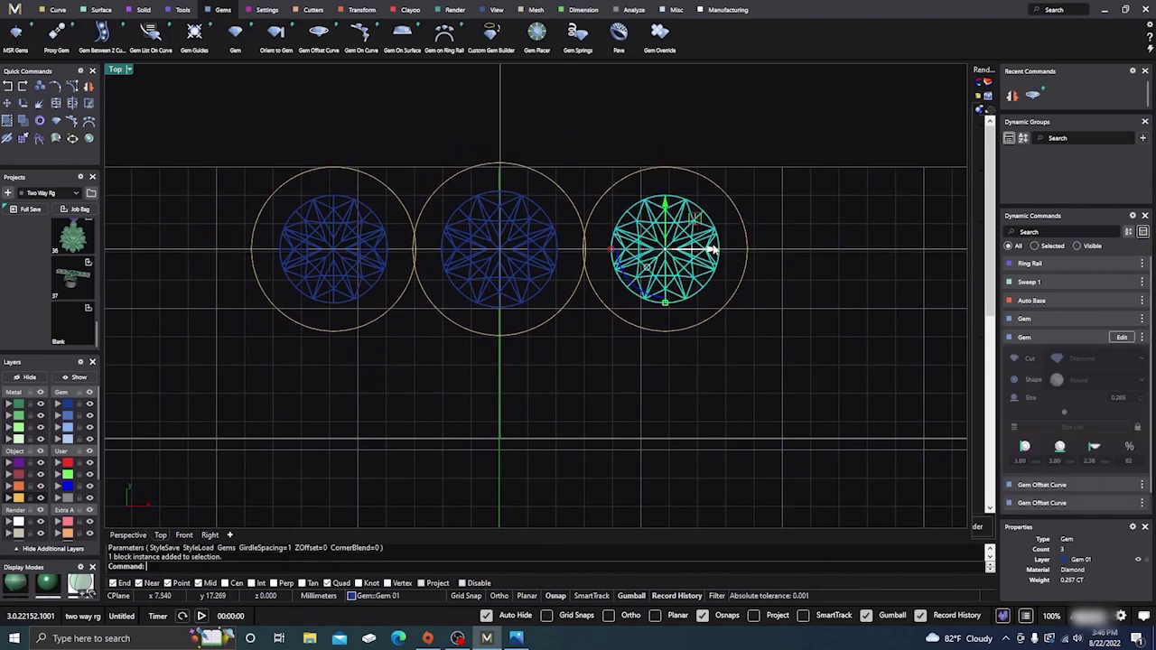
pyautogui.moveTo(713, 253); pyautogui.dragTo(720, 253)
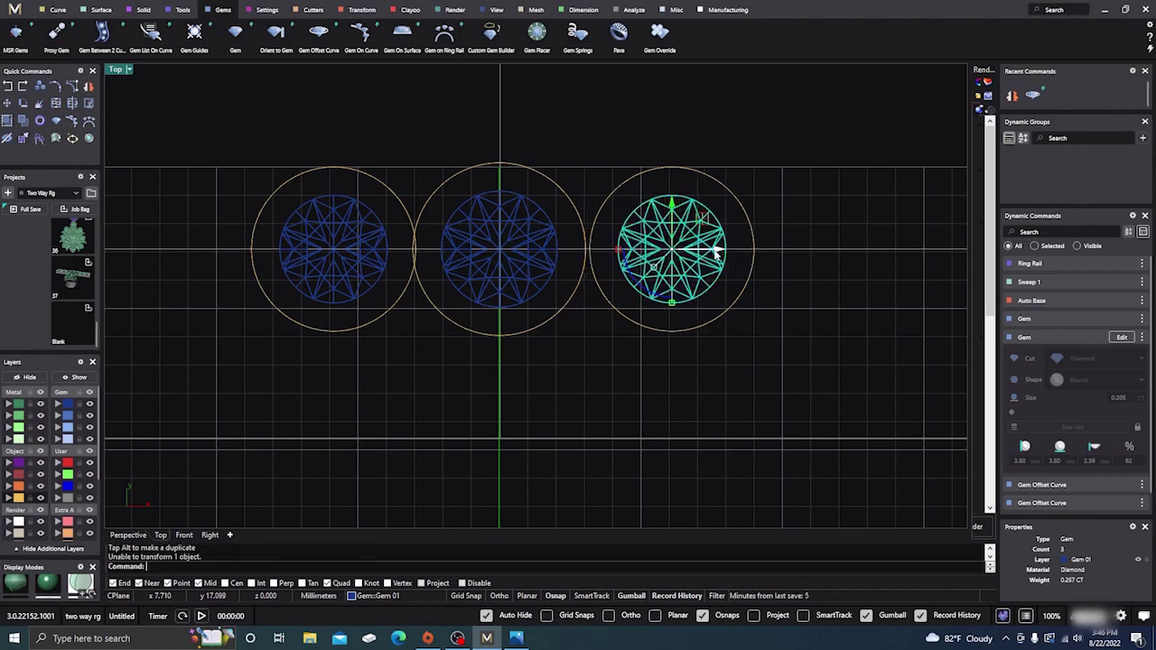
# Delete the left gem and its offset circle
pyautogui.click(399, 161)
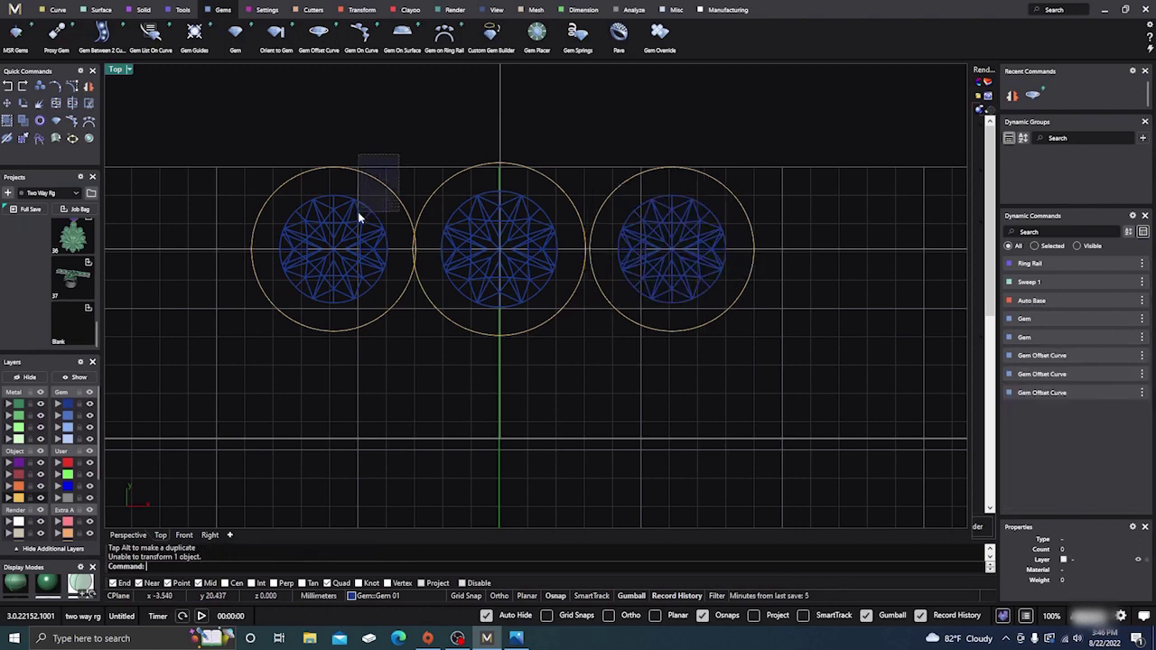
pyautogui.click(358, 212)
pyautogui.press('Delete')
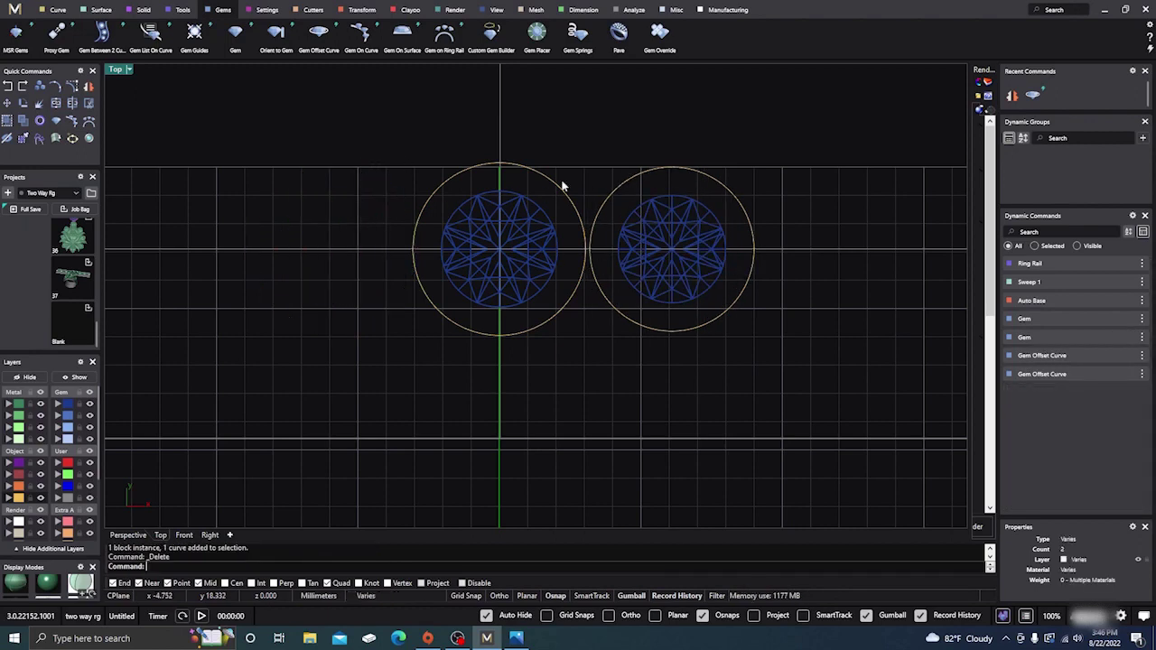
# Mirror a copy of the right gem and circle about 0,0,0 onto the left side
pyautogui.click(734, 206)
pyautogui.scroll(-1, 599, 289)
pyautogui.scroll(-1, 598, 289)
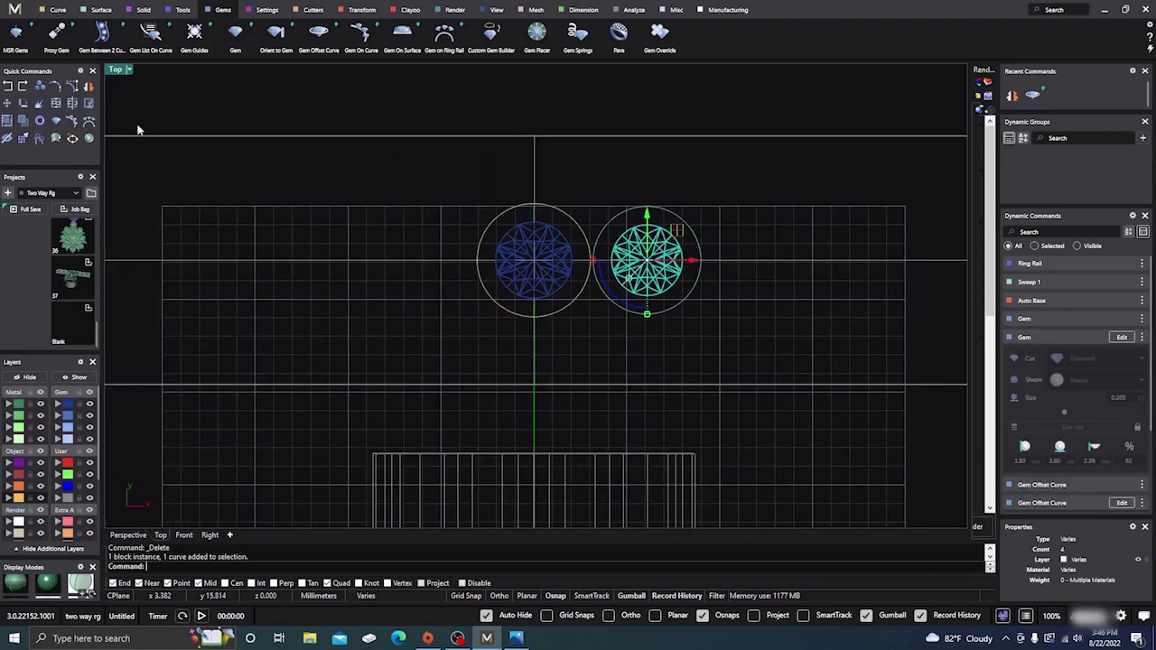
pyautogui.click(89, 86)
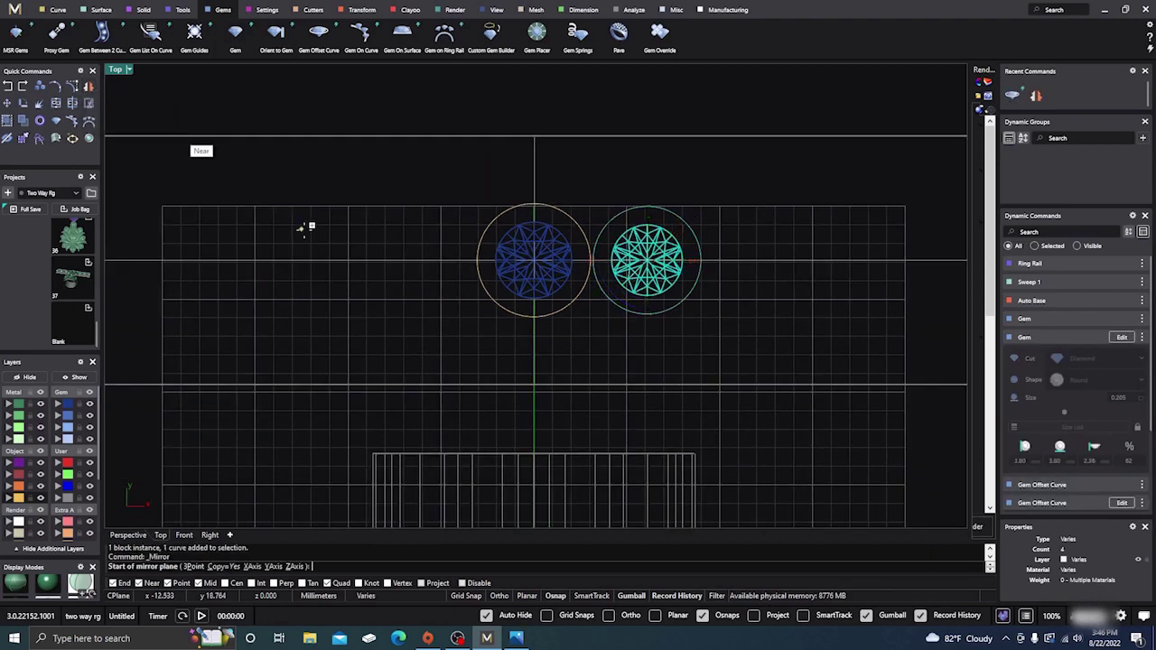
pyautogui.write('0,0,0')
pyautogui.press('Return')
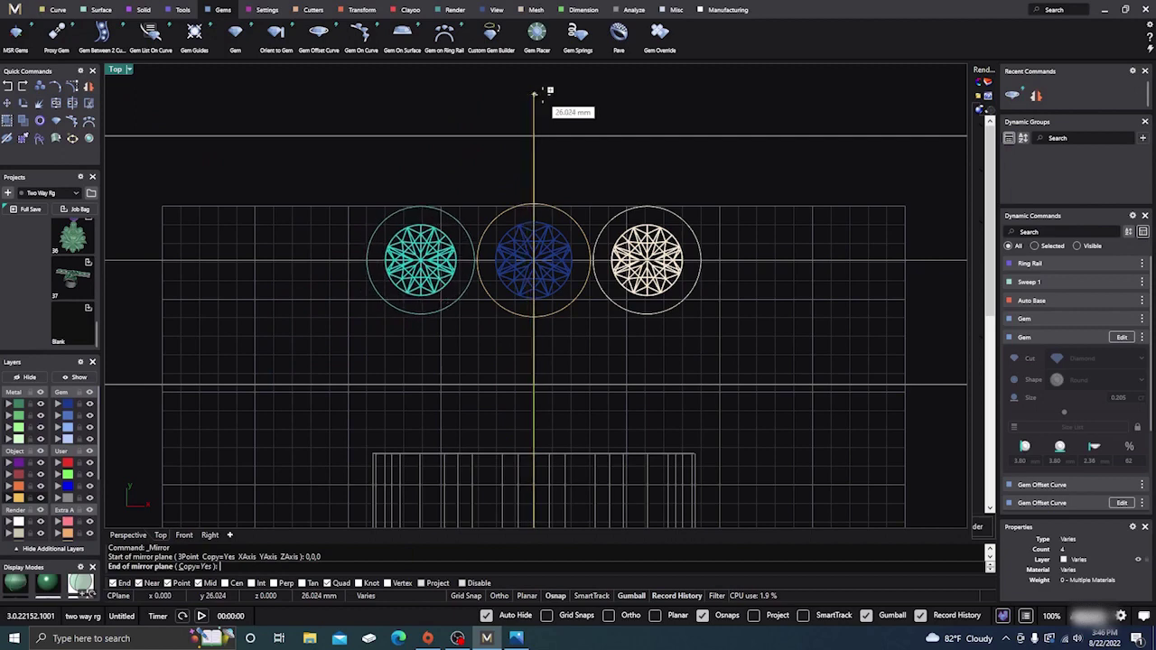
pyautogui.click(543, 93)
pyautogui.press('Escape')
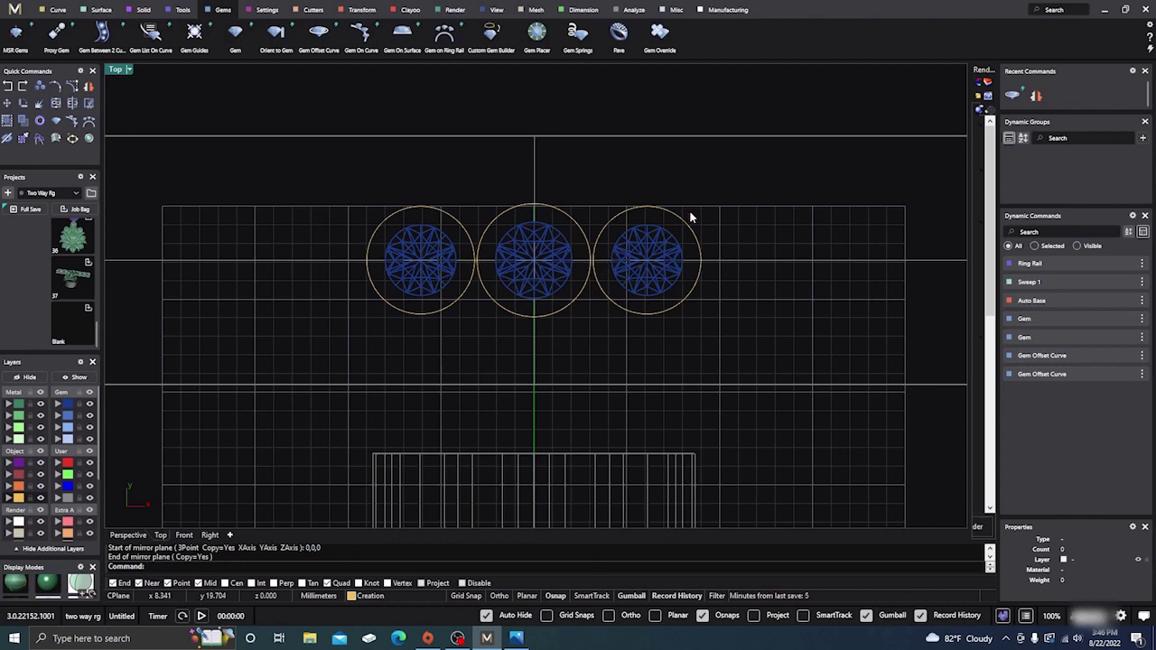
pyautogui.scroll(-3, 700, 303)
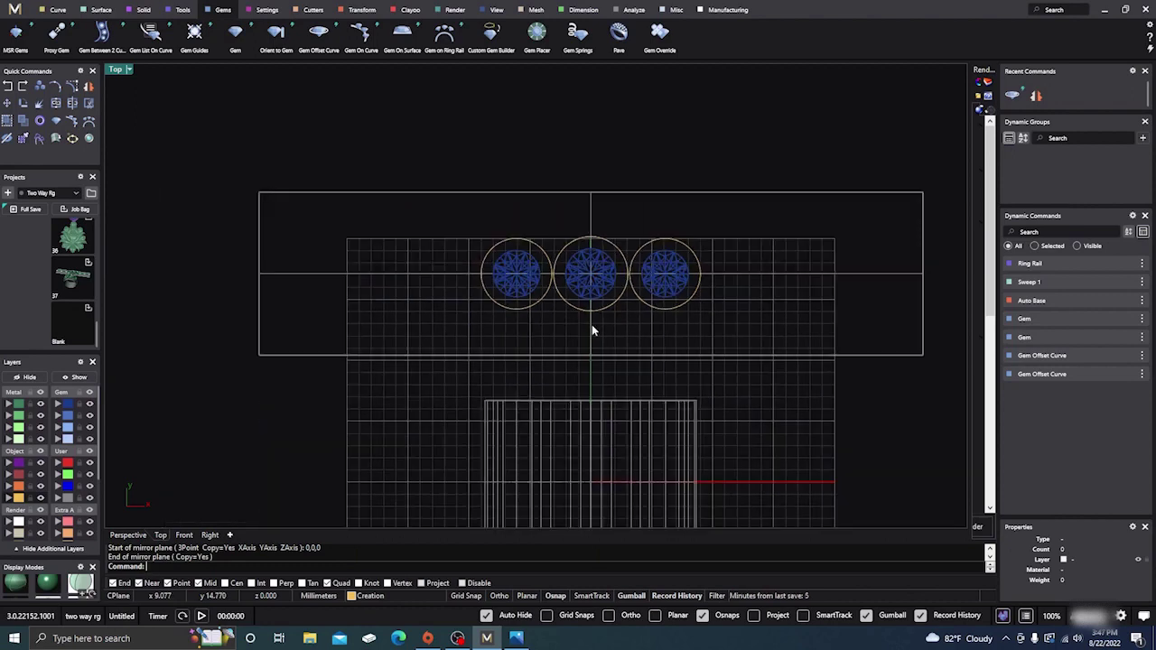
pyautogui.moveTo(591, 330); pyautogui.dragTo(571, 293, button='right')
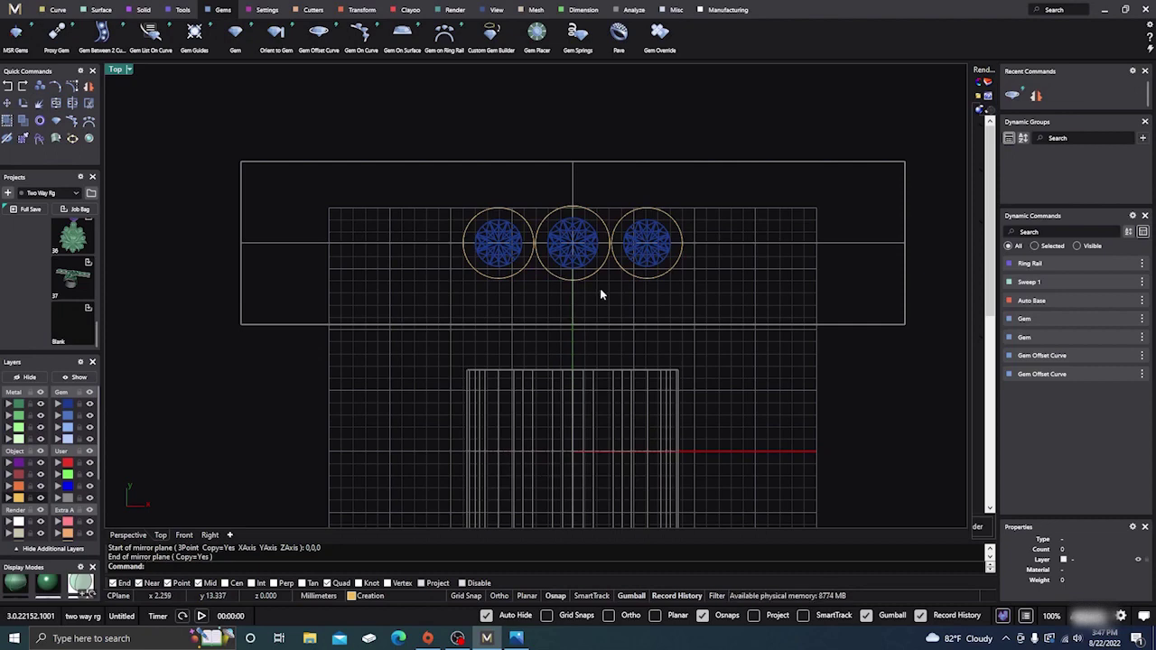
pyautogui.scroll(3, 564, 254)
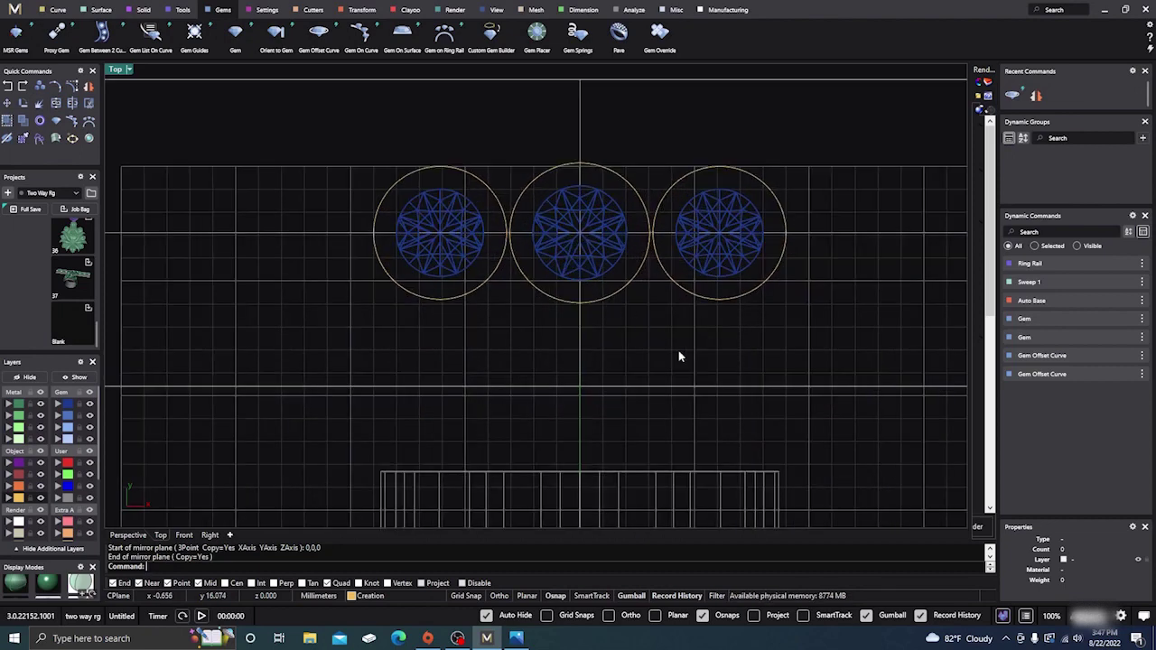
pyautogui.moveTo(678, 353); pyautogui.dragTo(640, 357, button='right')
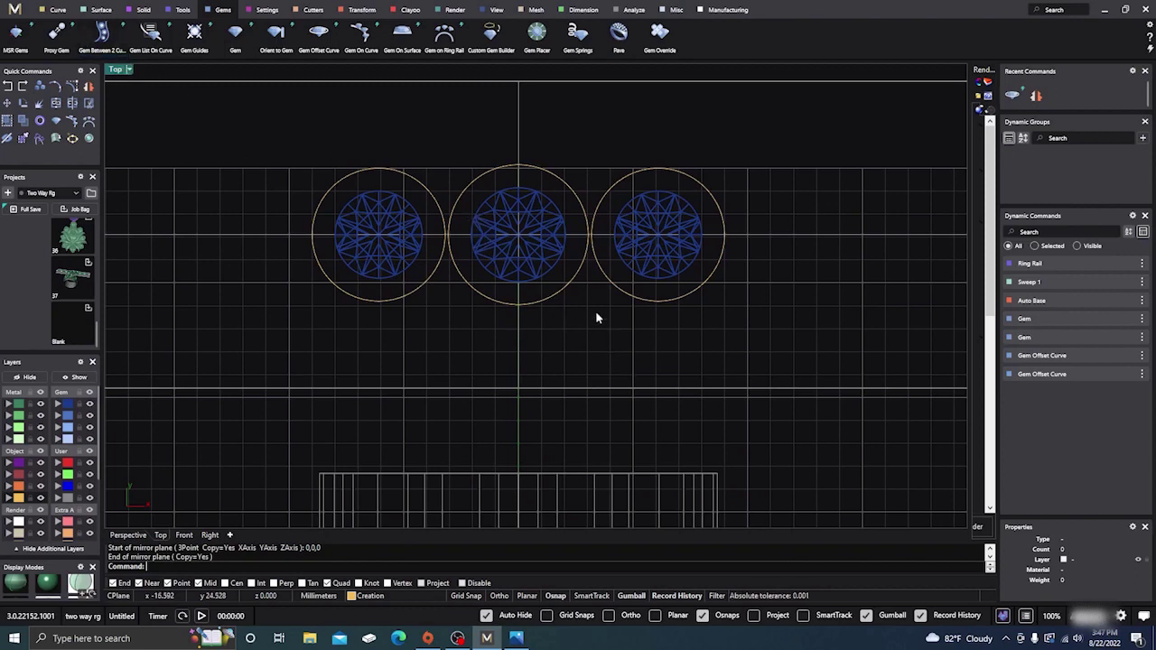
pyautogui.scroll(-2, 595, 317)
# Draw a horizontal guide line from the left circle's outer edge to the right circle's
pyautogui.click(57, 9)
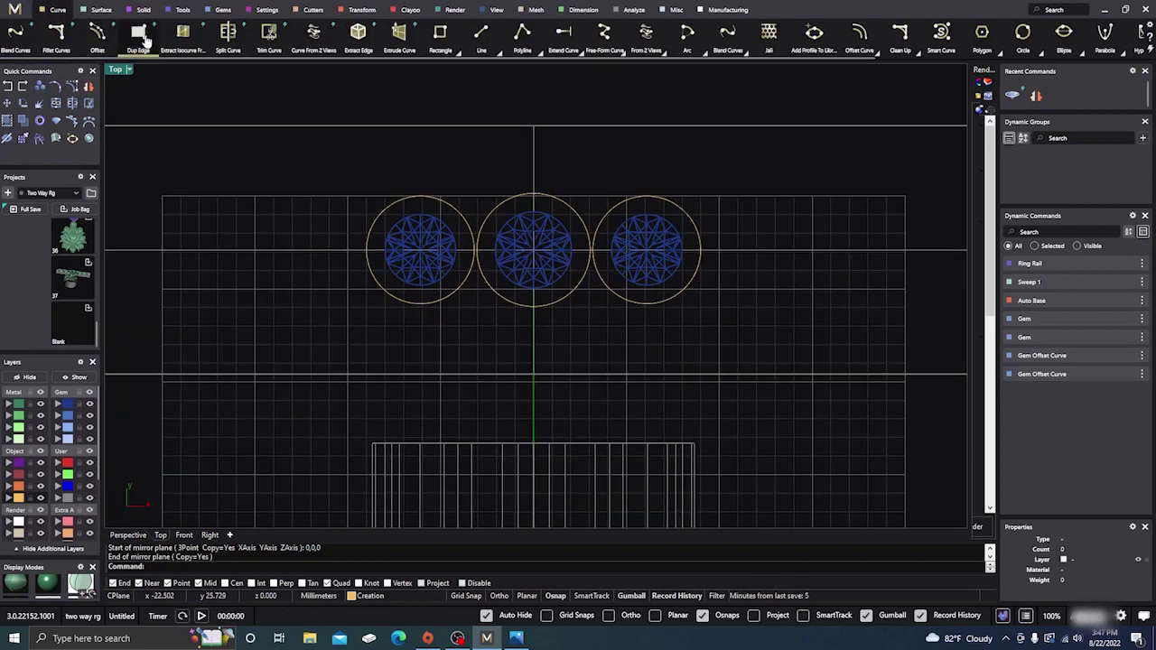
pyautogui.click(481, 34)
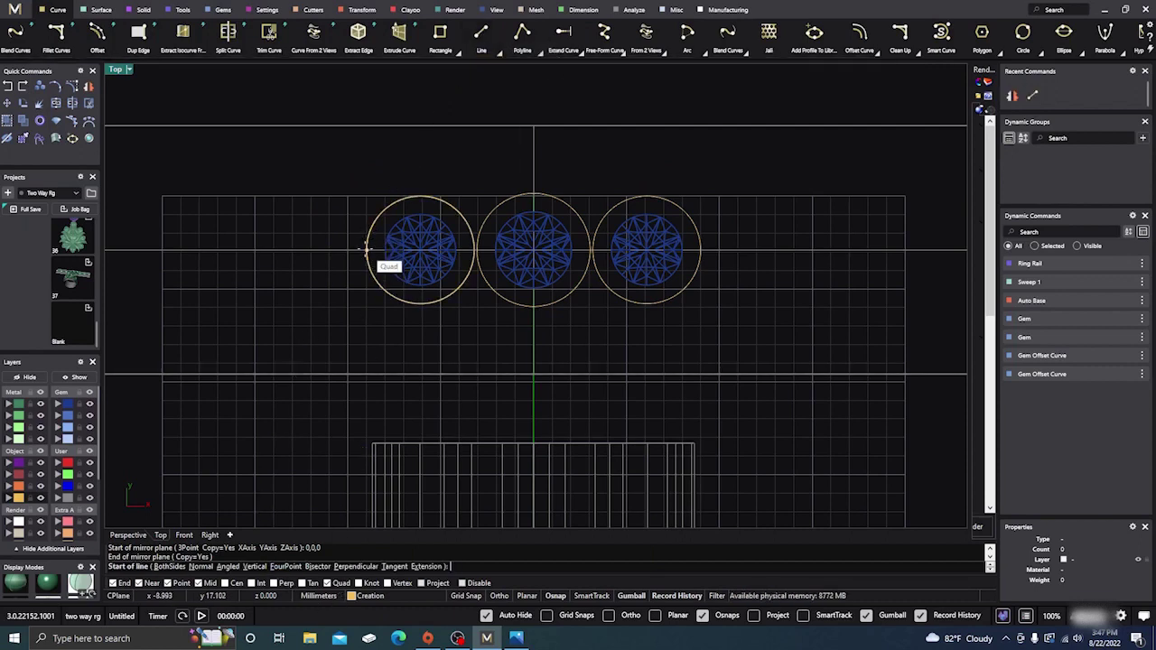
pyautogui.click(367, 250)
pyautogui.click(701, 250)
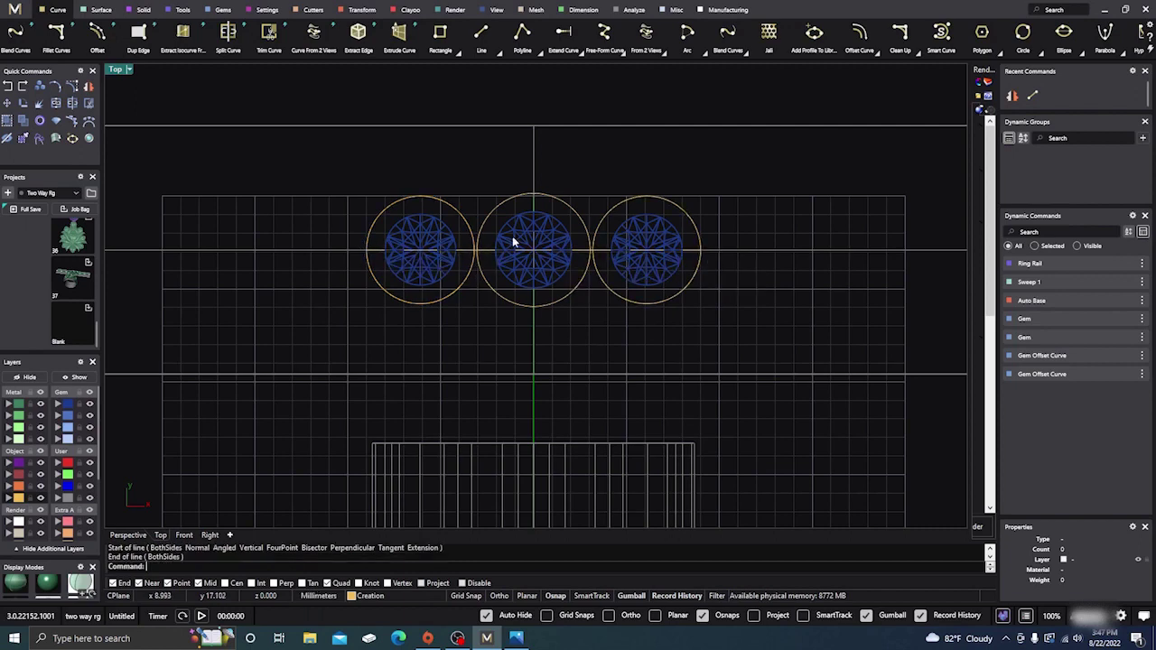
# Draw vertical lines from top to bottom quad through the left, middle and right circles
pyautogui.press('Return')
pyautogui.click(420, 196)
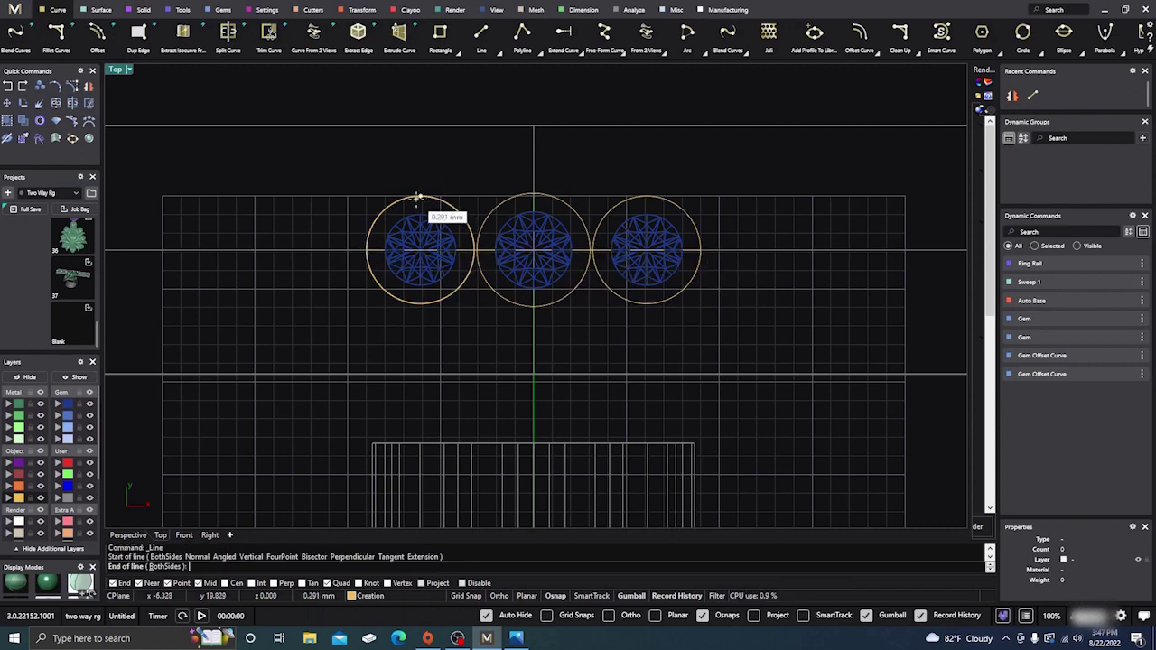
pyautogui.click(420, 306)
pyautogui.press('Return')
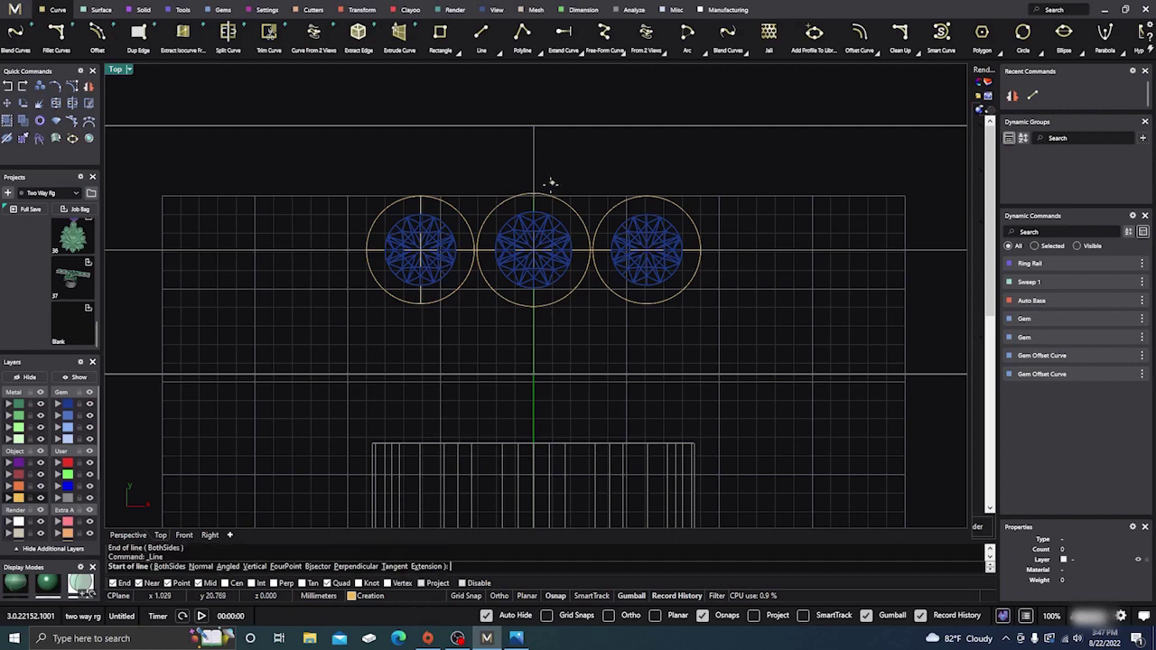
pyautogui.click(534, 194)
pyautogui.click(533, 306)
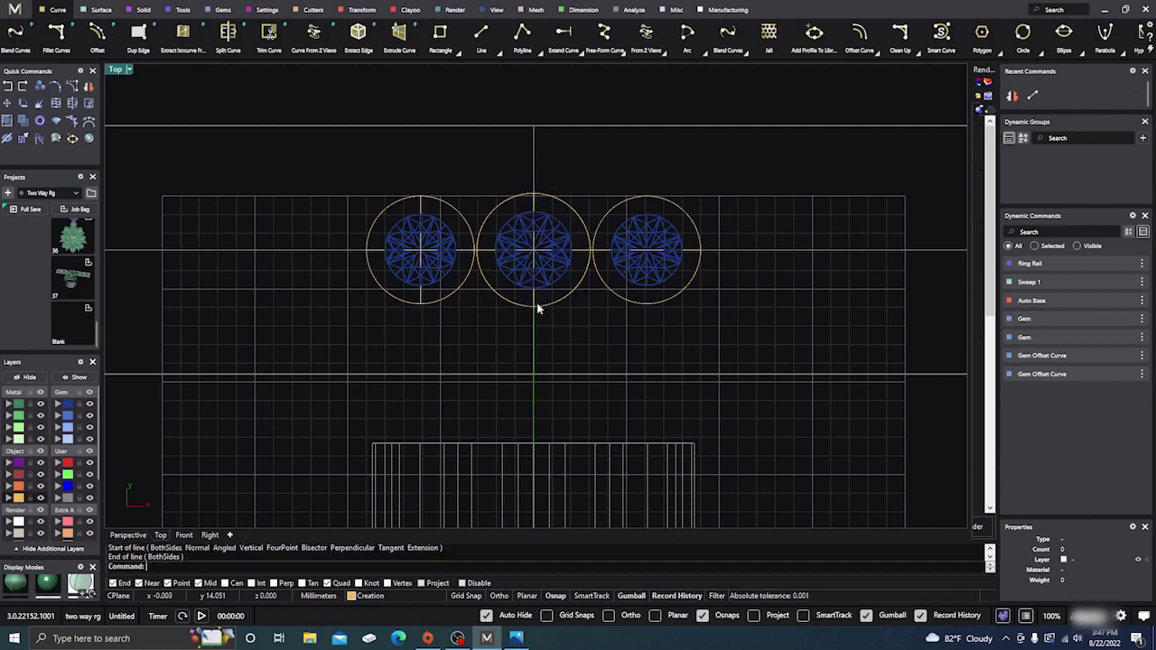
pyautogui.press('Return')
pyautogui.click(647, 196)
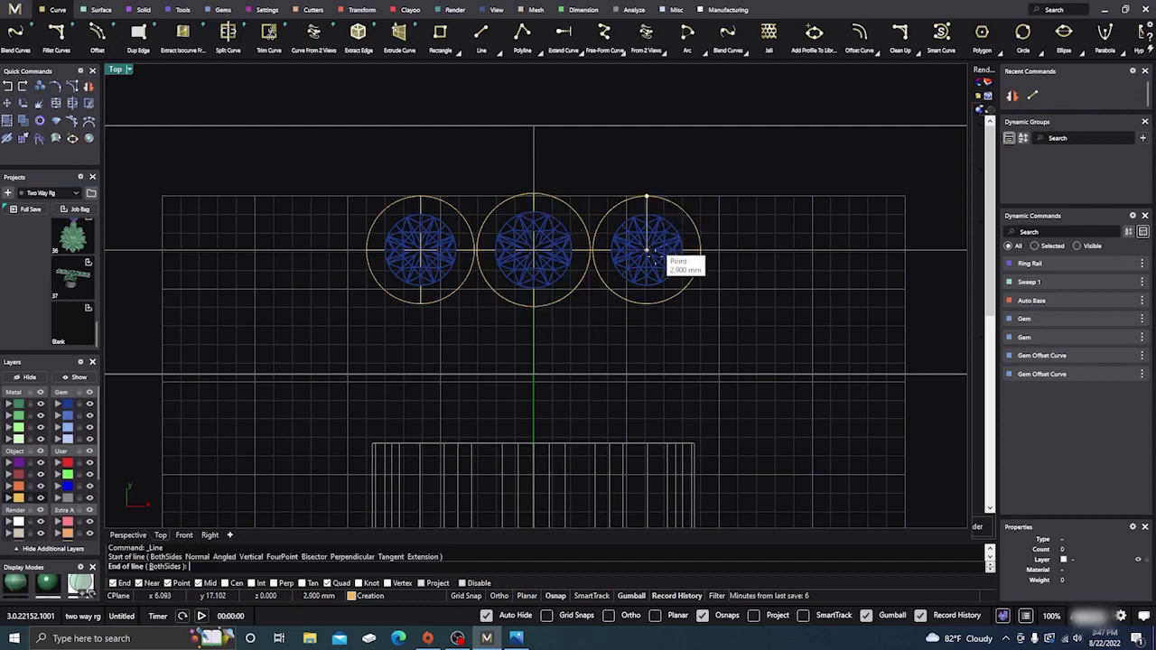
pyautogui.click(646, 304)
pyautogui.press('Return')
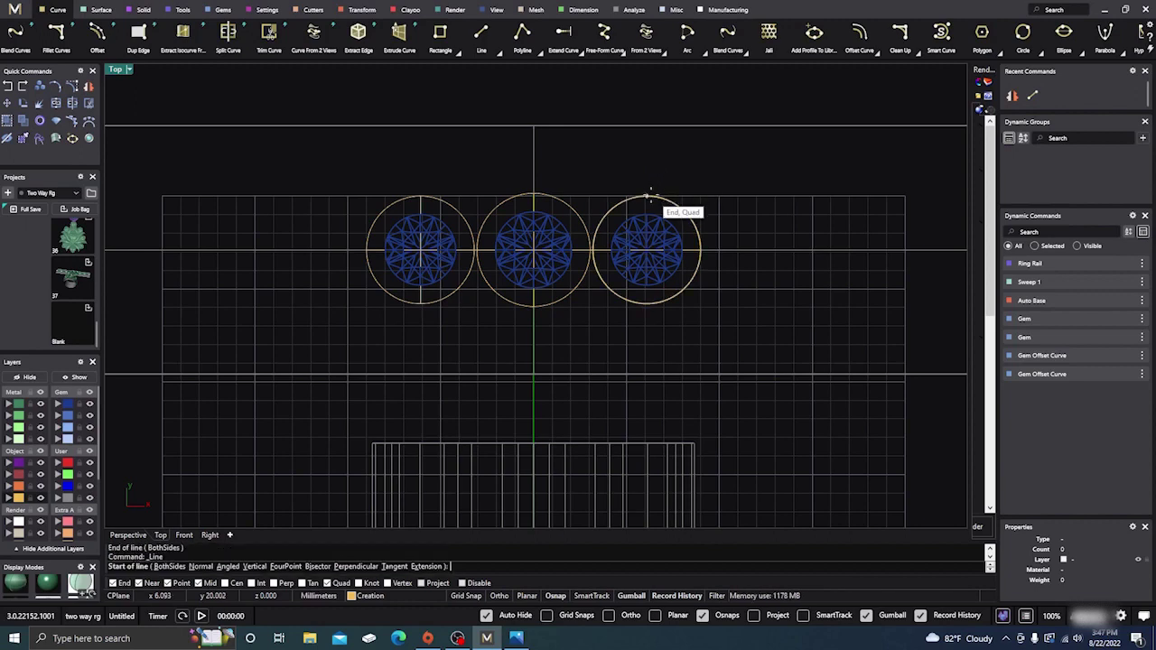
pyautogui.click(647, 196)
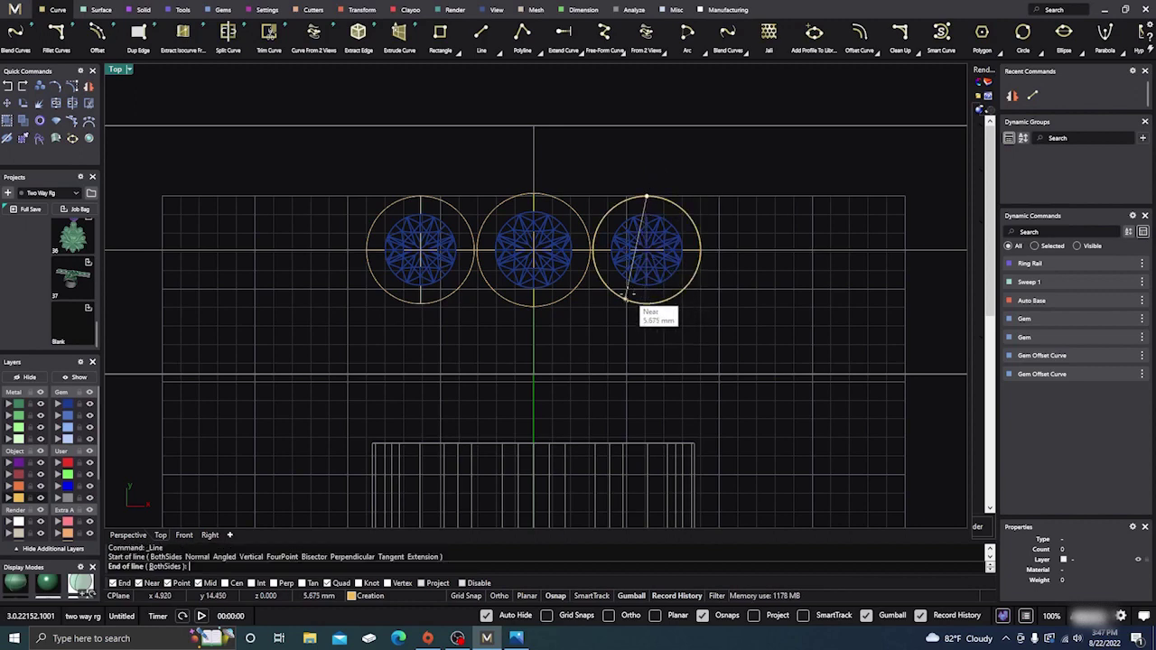
pyautogui.press('Escape')
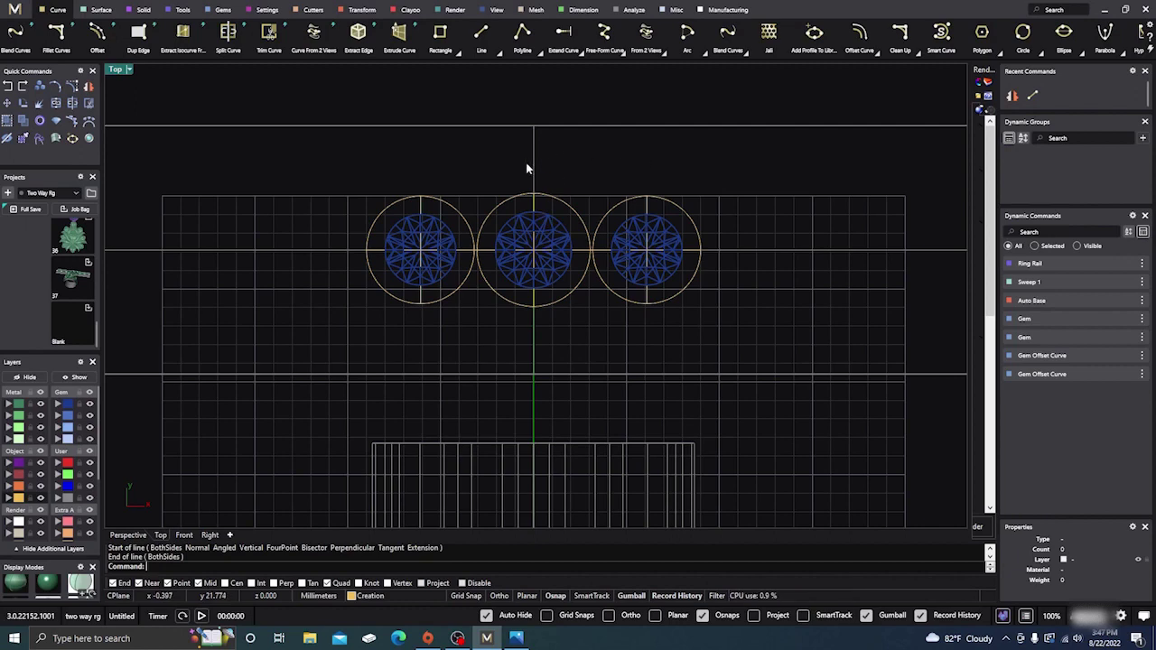
pyautogui.click(561, 210)
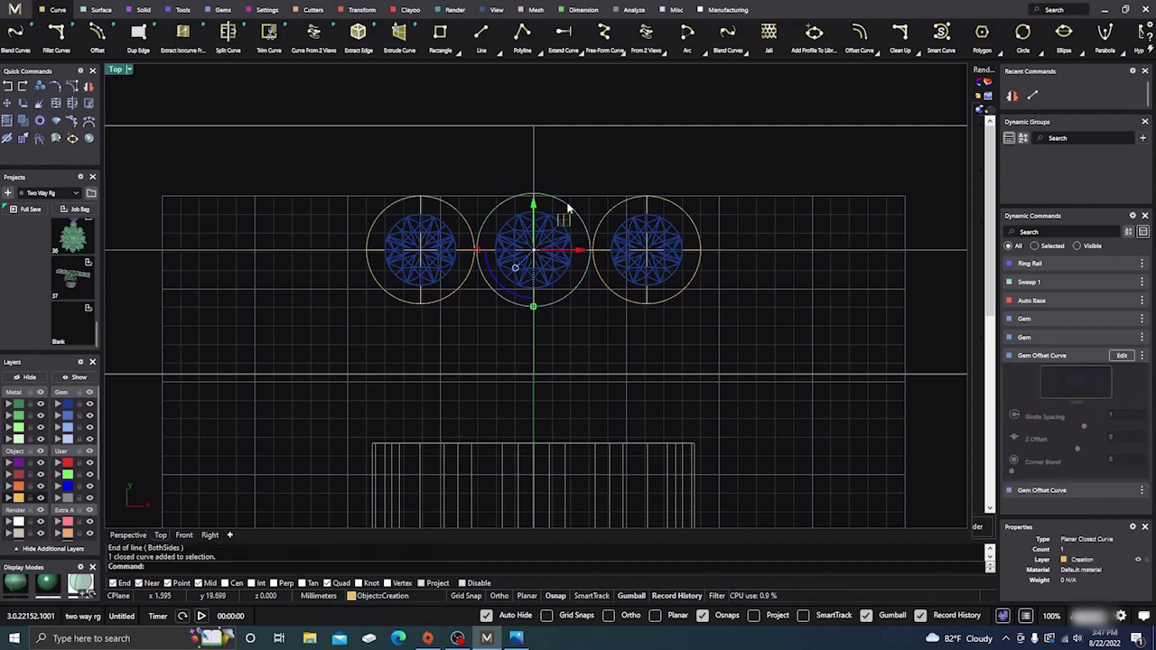
# Split all three gem circles at the guide lines into 12 arcs, accepting the history warning
pyautogui.keyDown('shift'); pyautogui.click(629, 206); pyautogui.keyUp('shift')
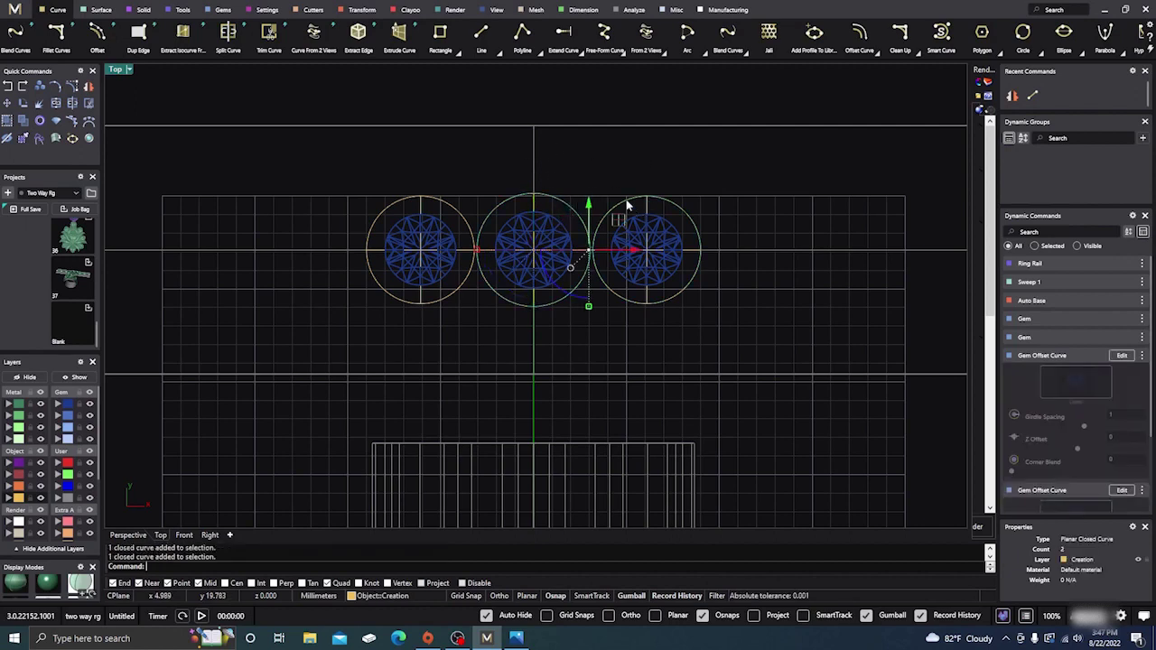
pyautogui.keyDown('shift'); pyautogui.click(446, 207); pyautogui.keyUp('shift')
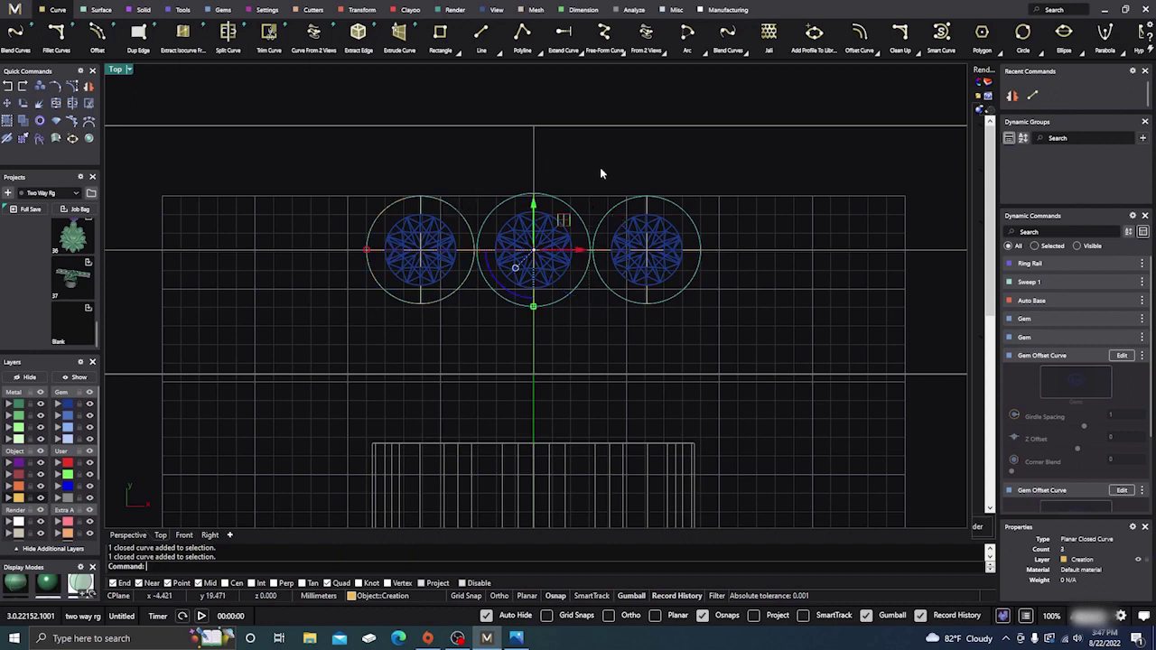
pyautogui.click(72, 103)
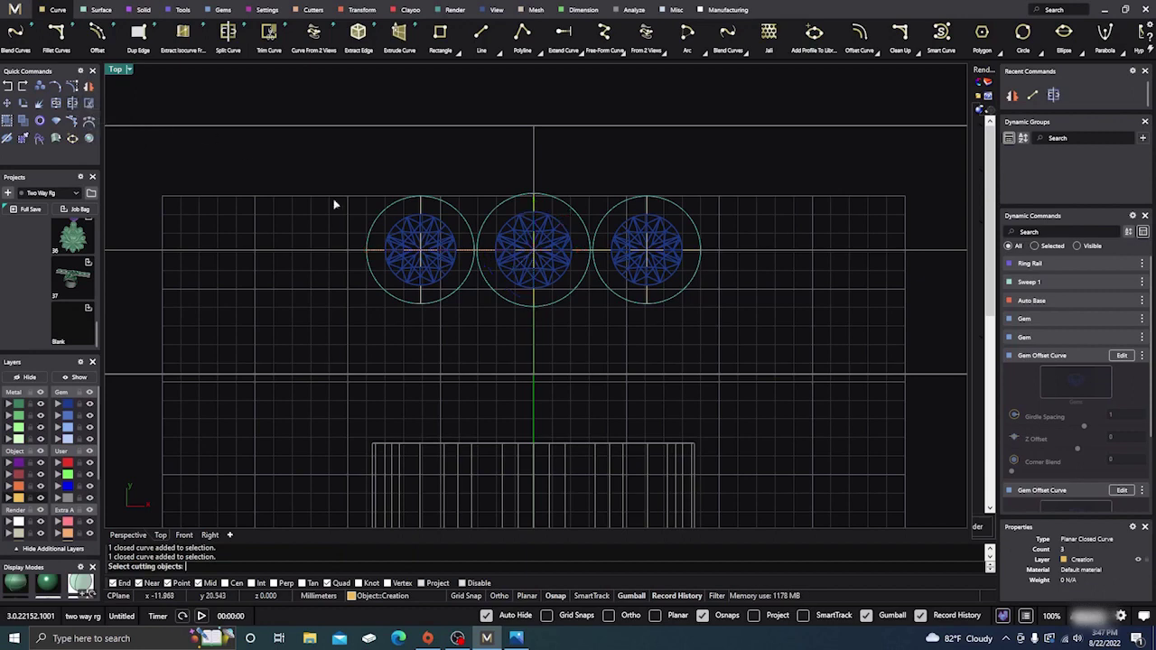
pyautogui.click(375, 247)
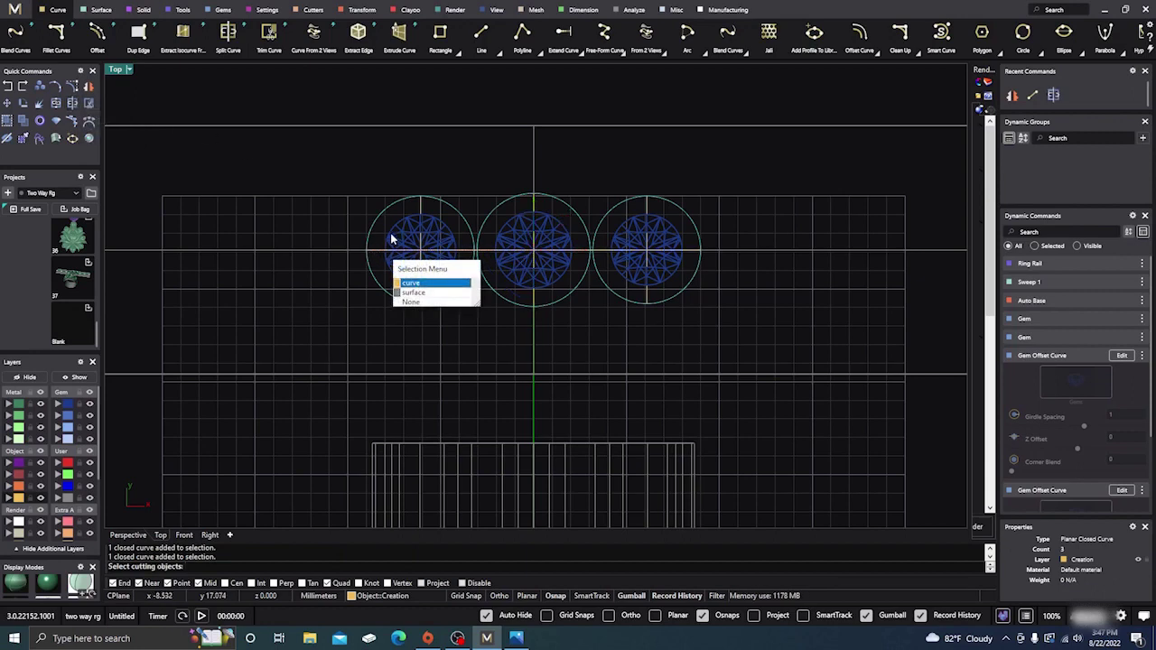
pyautogui.click(425, 284)
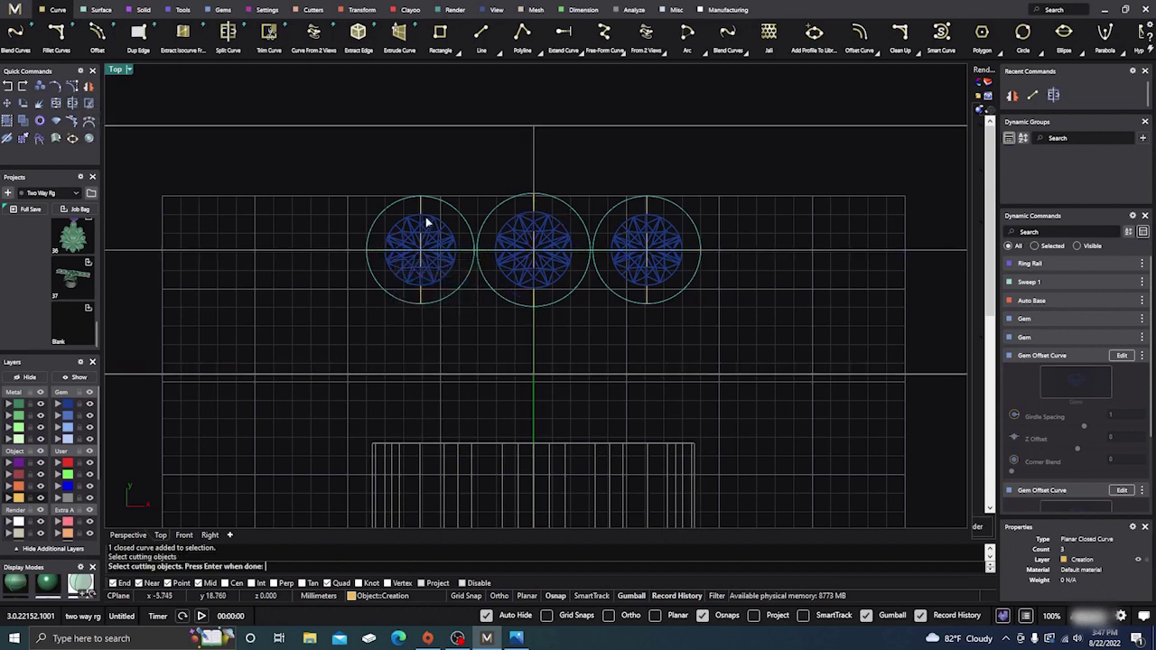
pyautogui.click(533, 207)
pyautogui.click(596, 234)
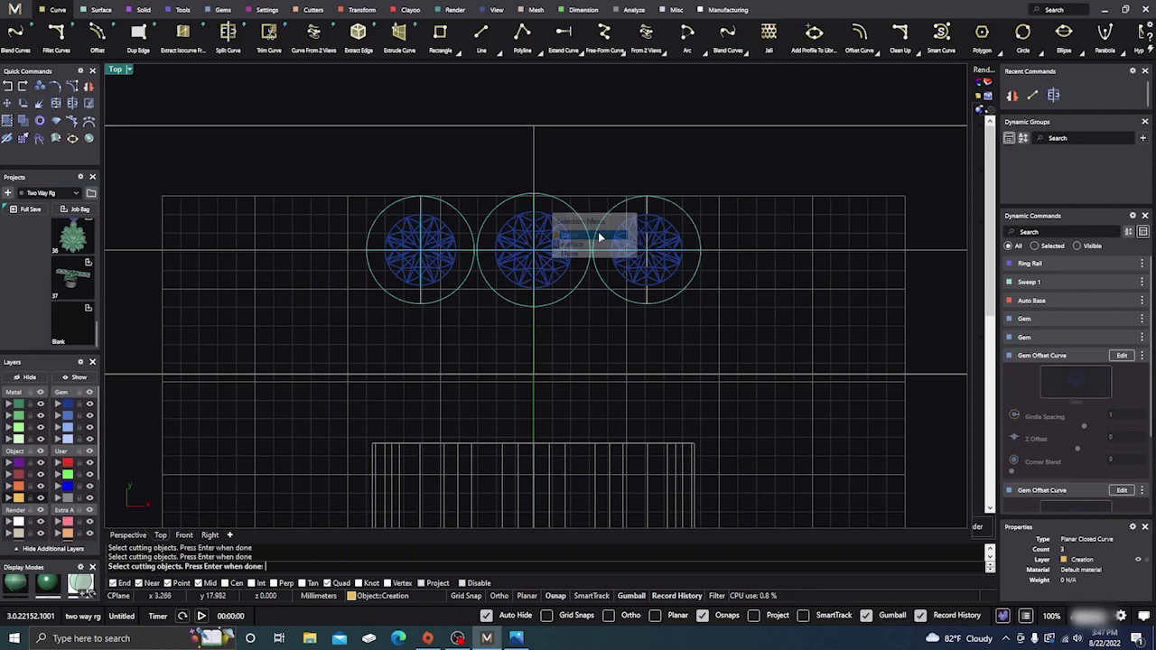
pyautogui.press('Return')
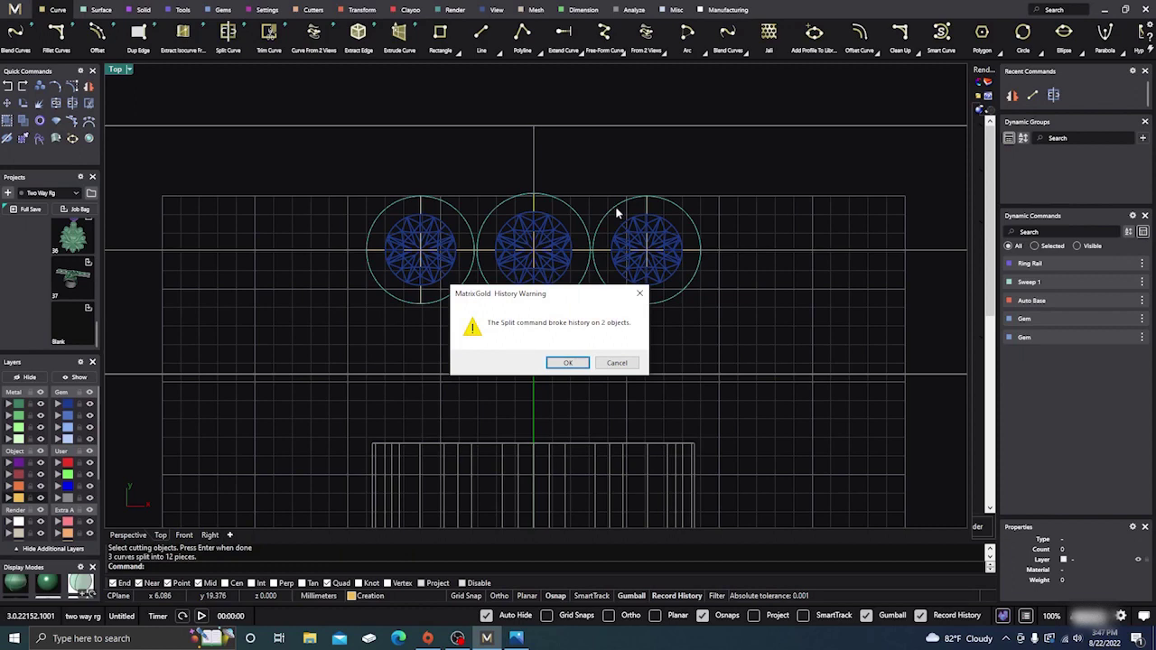
pyautogui.press('Return')
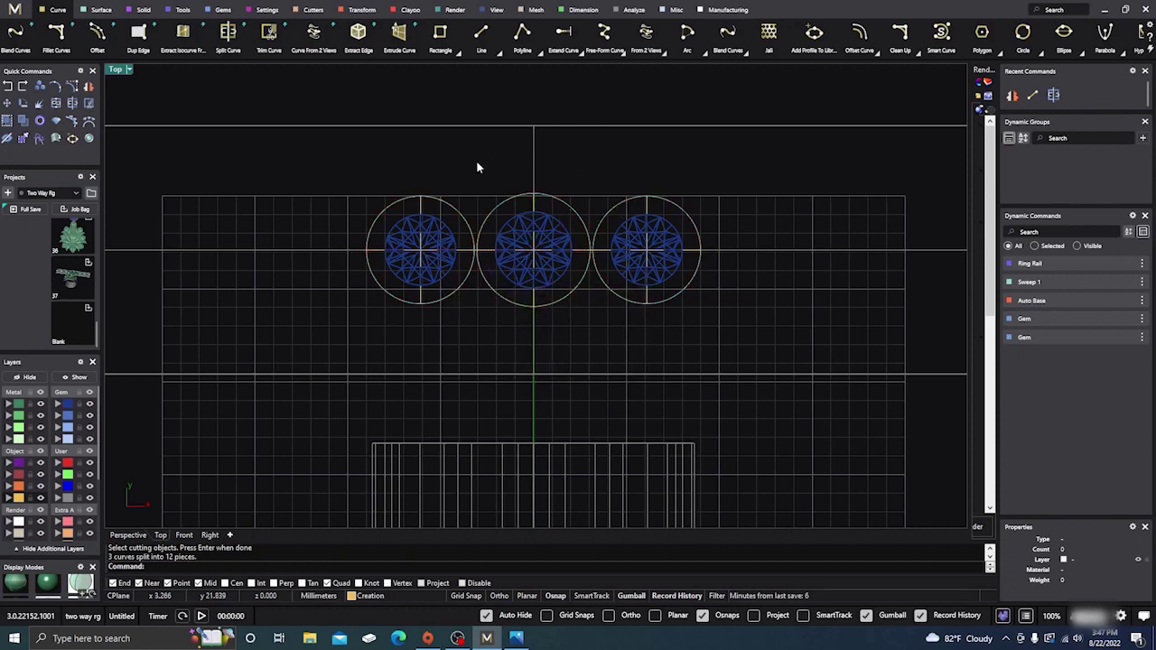
# Delete the left circle's right and upper-left arcs and the middle circle's two left arcs
pyautogui.click(460, 216)
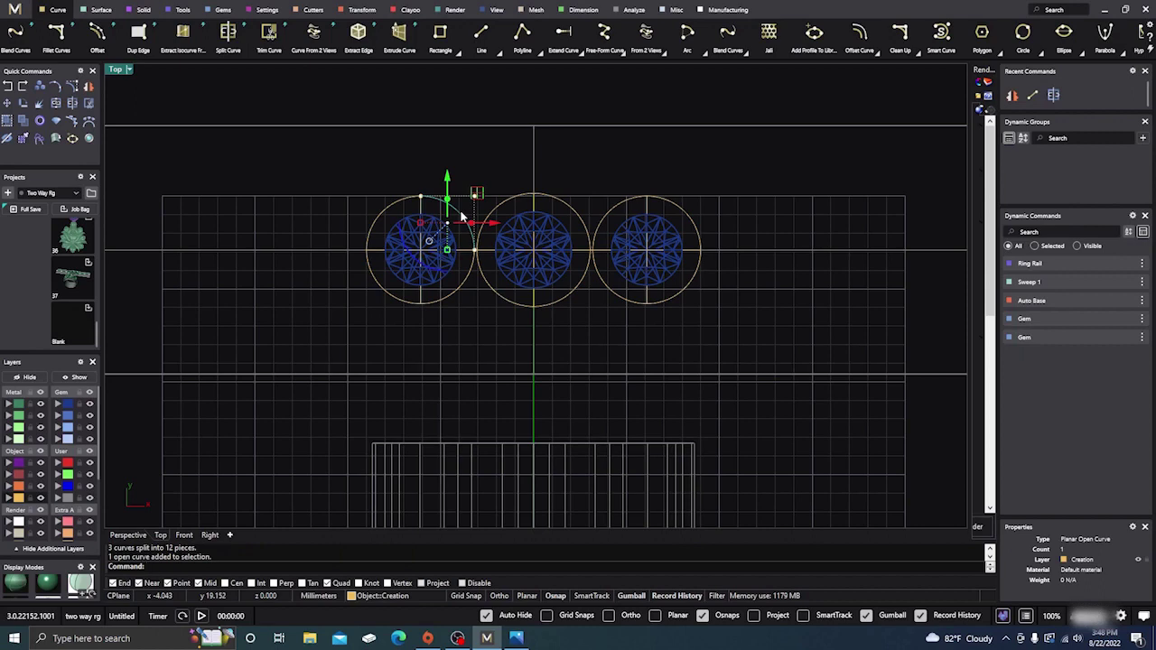
pyautogui.press('Delete')
pyautogui.click(462, 283)
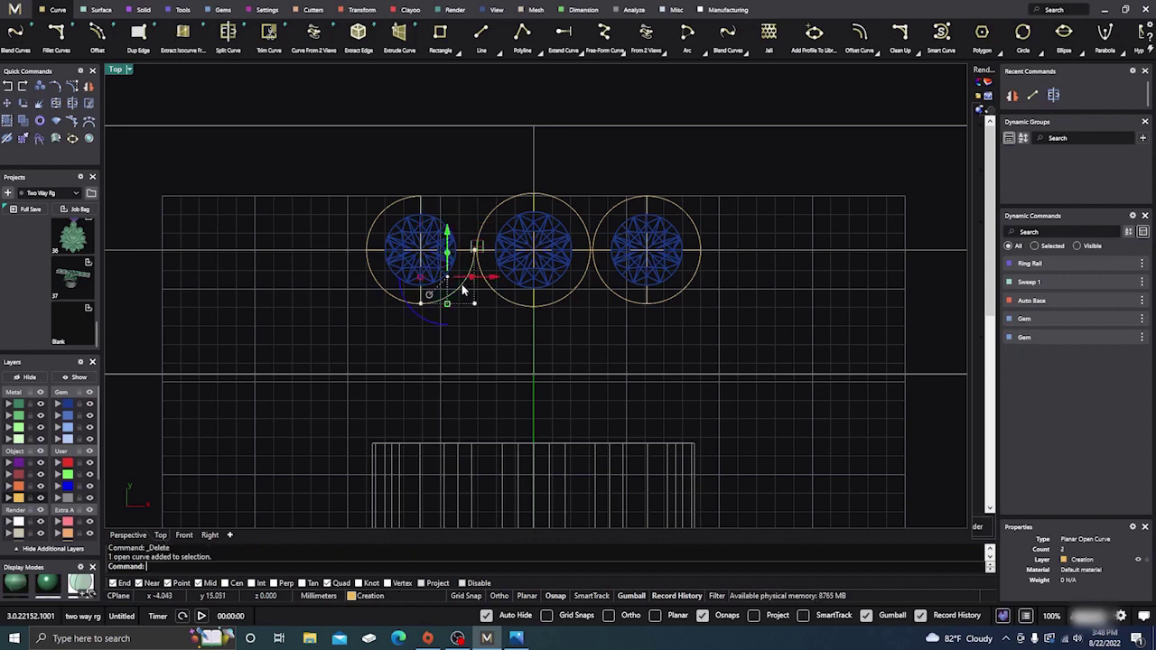
pyautogui.press('Delete')
pyautogui.click(490, 220)
pyautogui.press('Delete')
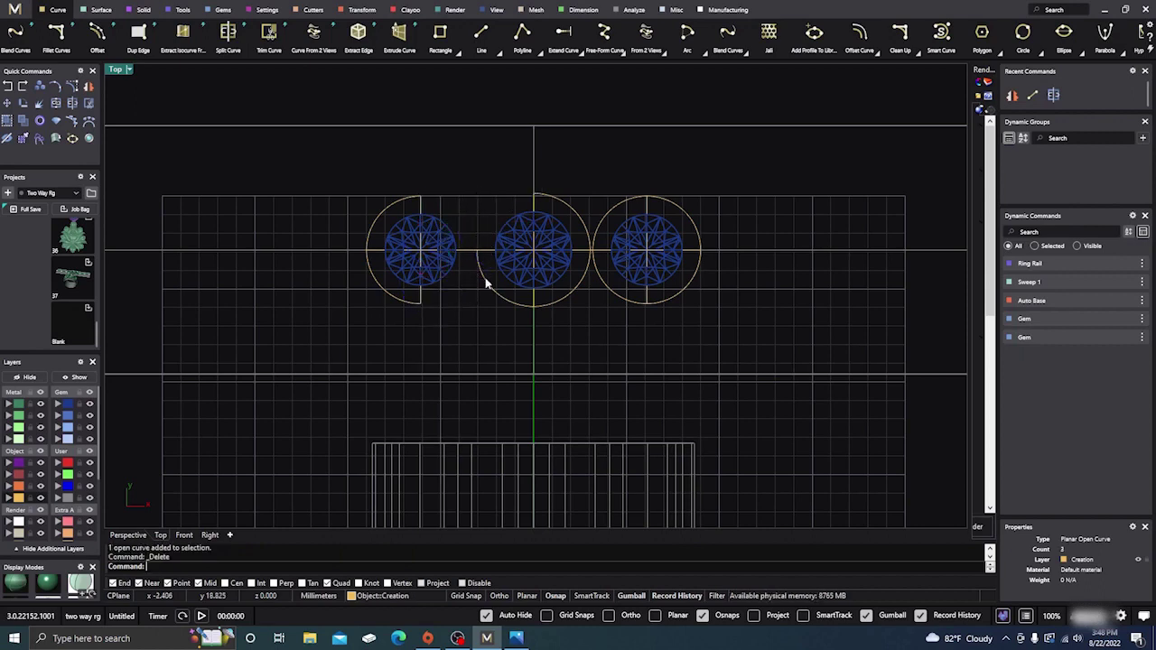
pyautogui.click(488, 288)
pyautogui.press('Delete')
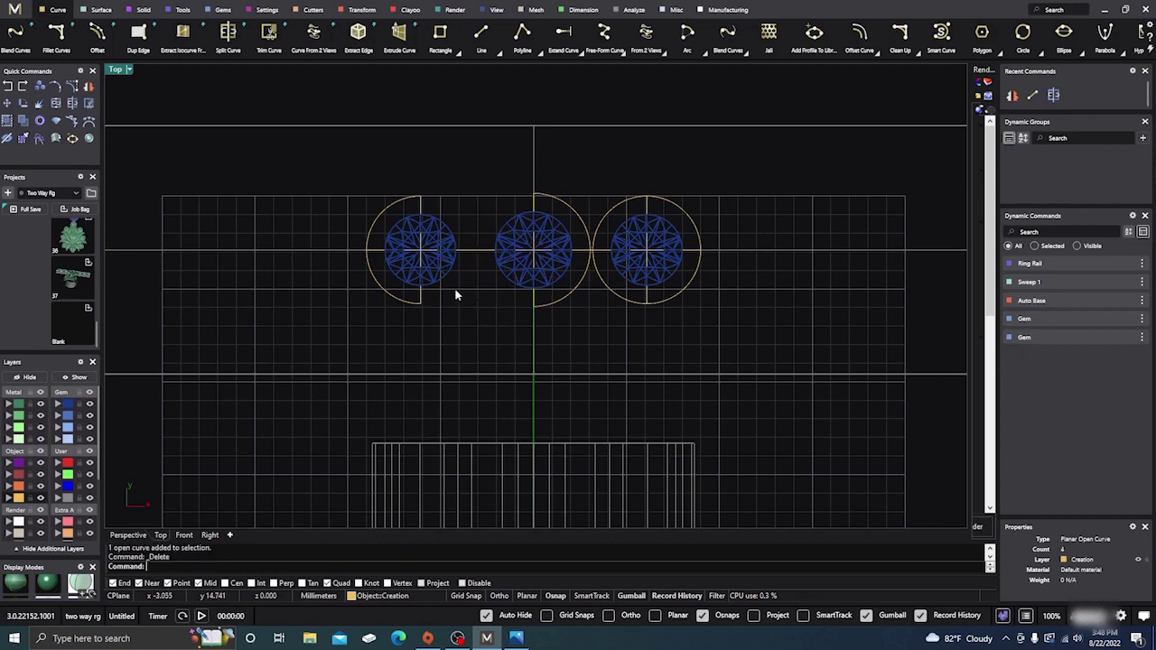
pyautogui.click(382, 214)
pyautogui.press('Delete')
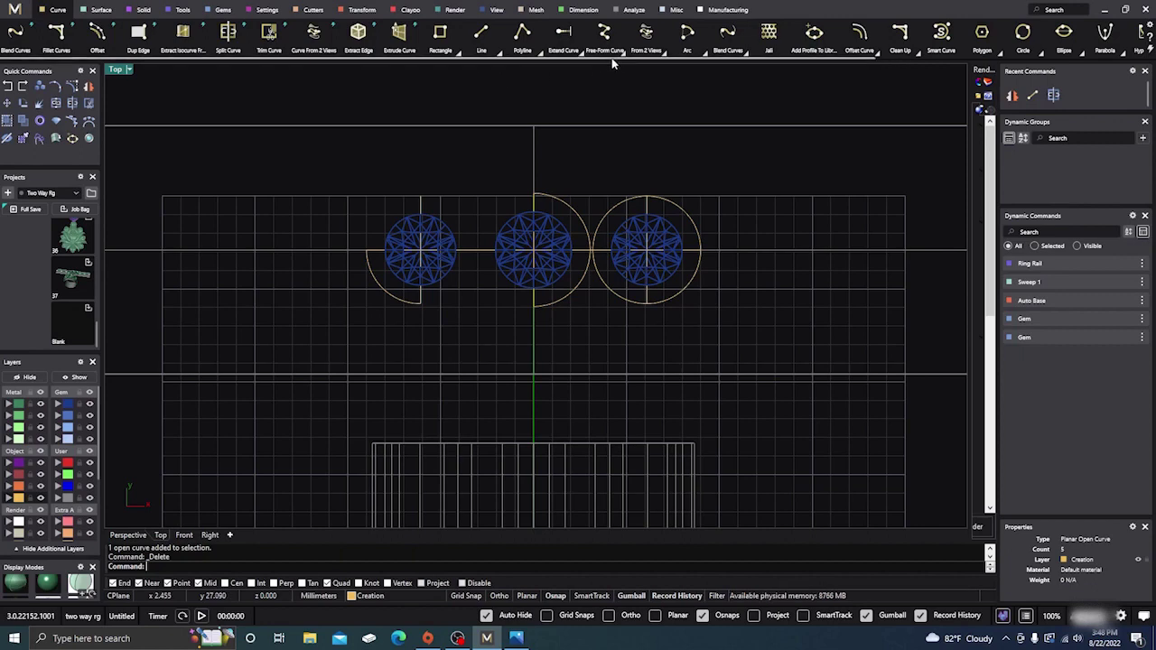
# Blend the left arc's lower end to the middle arc's top end
pyautogui.click(728, 33)
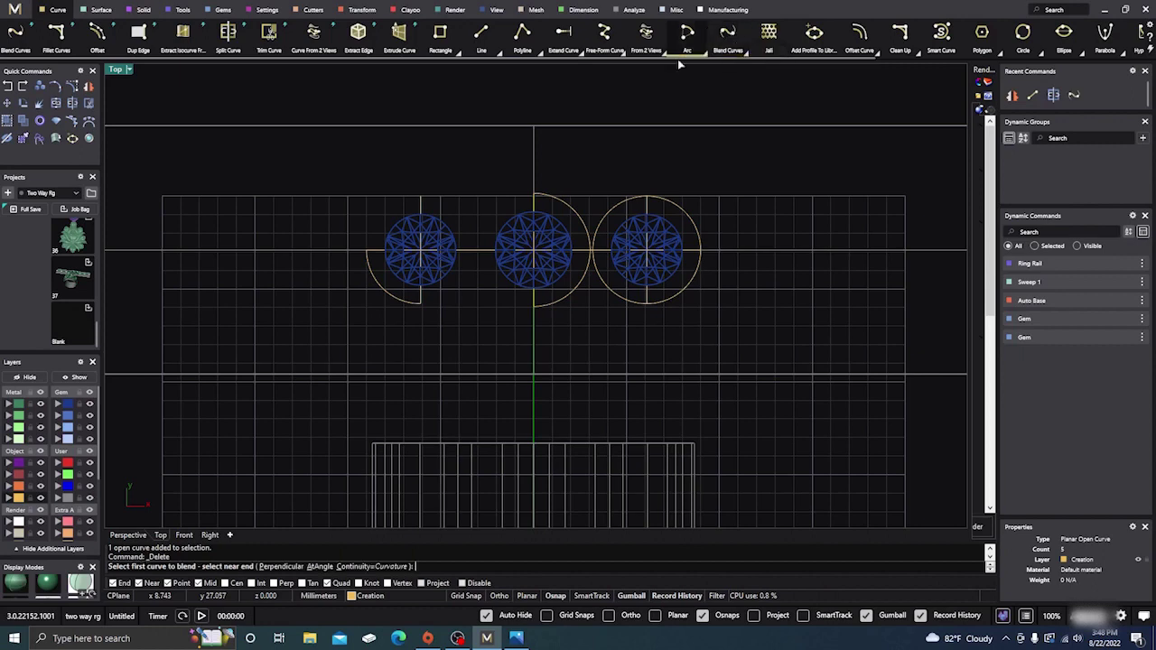
pyautogui.click(415, 305)
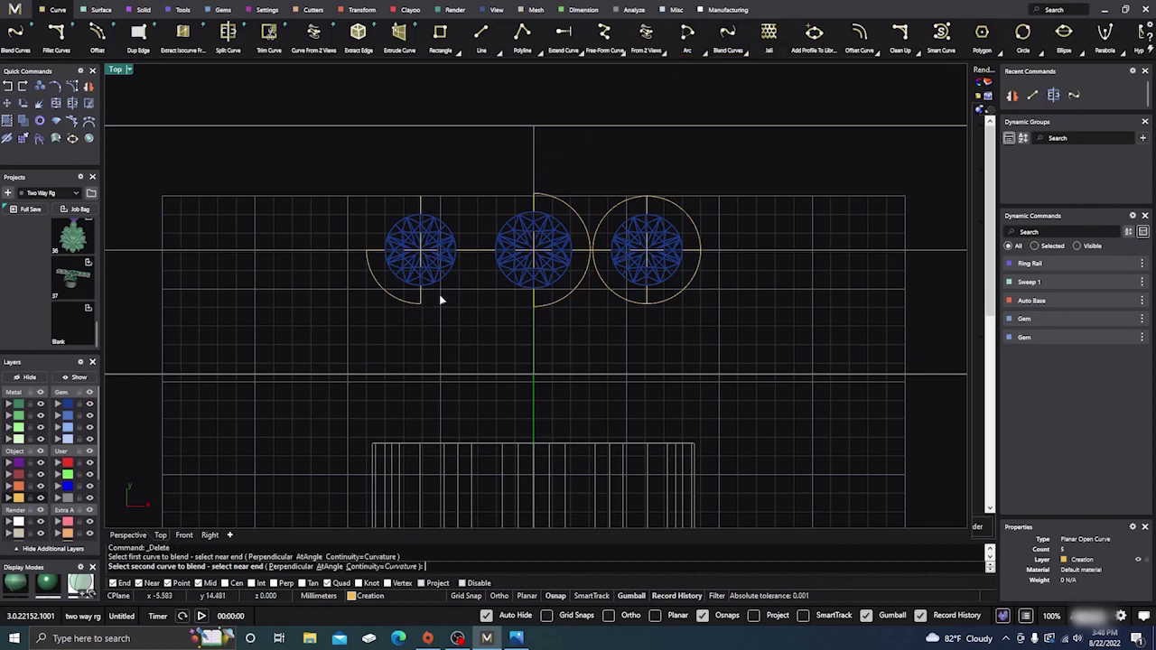
pyautogui.click(542, 195)
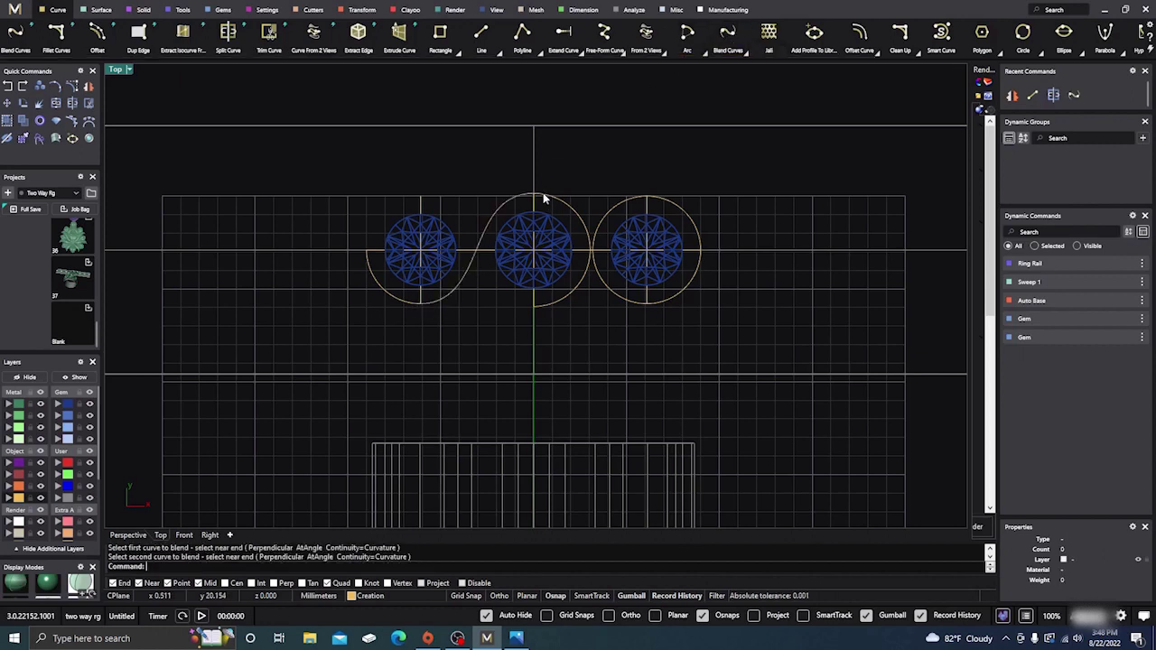
# Delete the leftover arc pieces, including the right circle's left half
pyautogui.click(586, 237)
pyautogui.press('Delete')
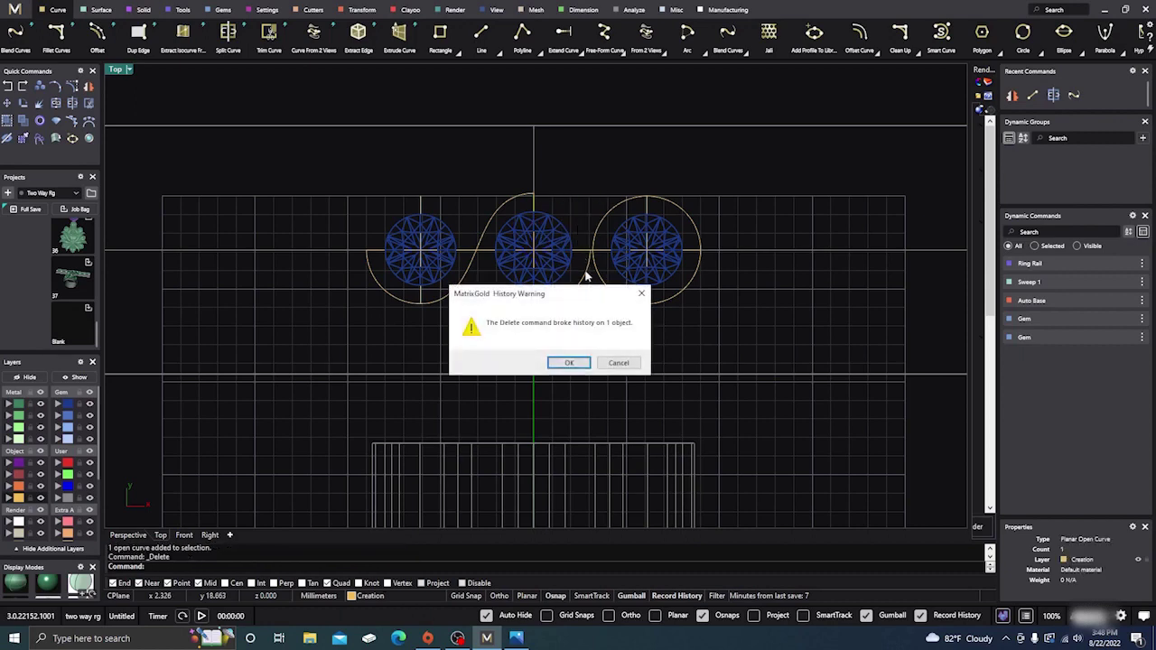
pyautogui.click(582, 364)
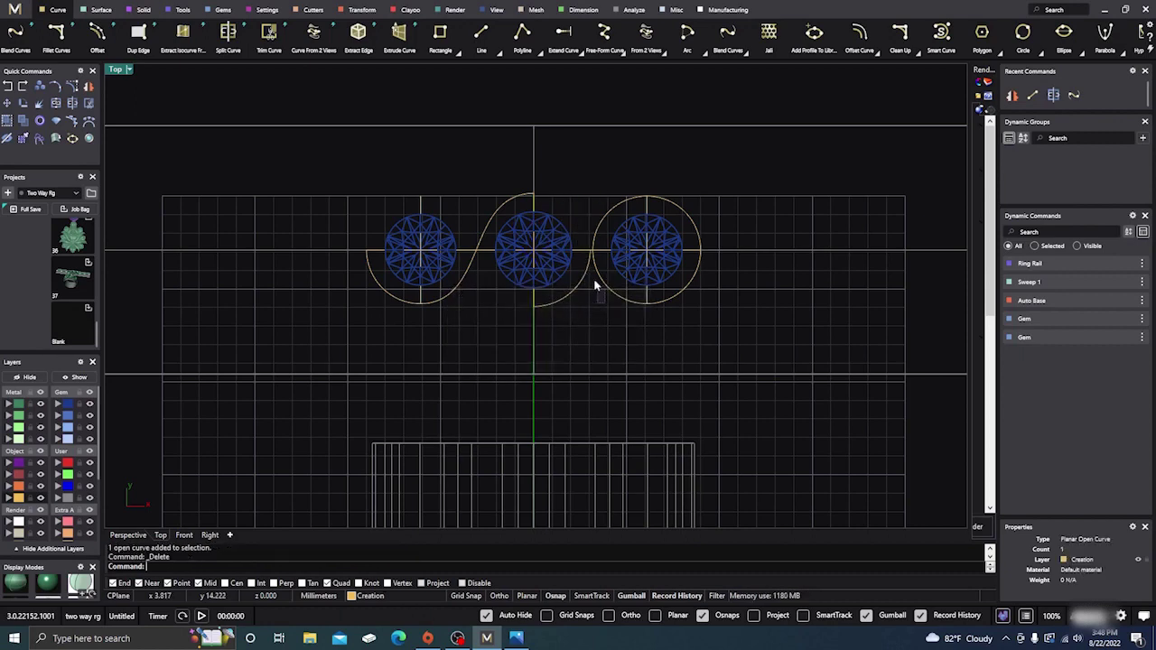
pyautogui.click(584, 269)
pyautogui.press('Delete')
pyautogui.click(601, 225)
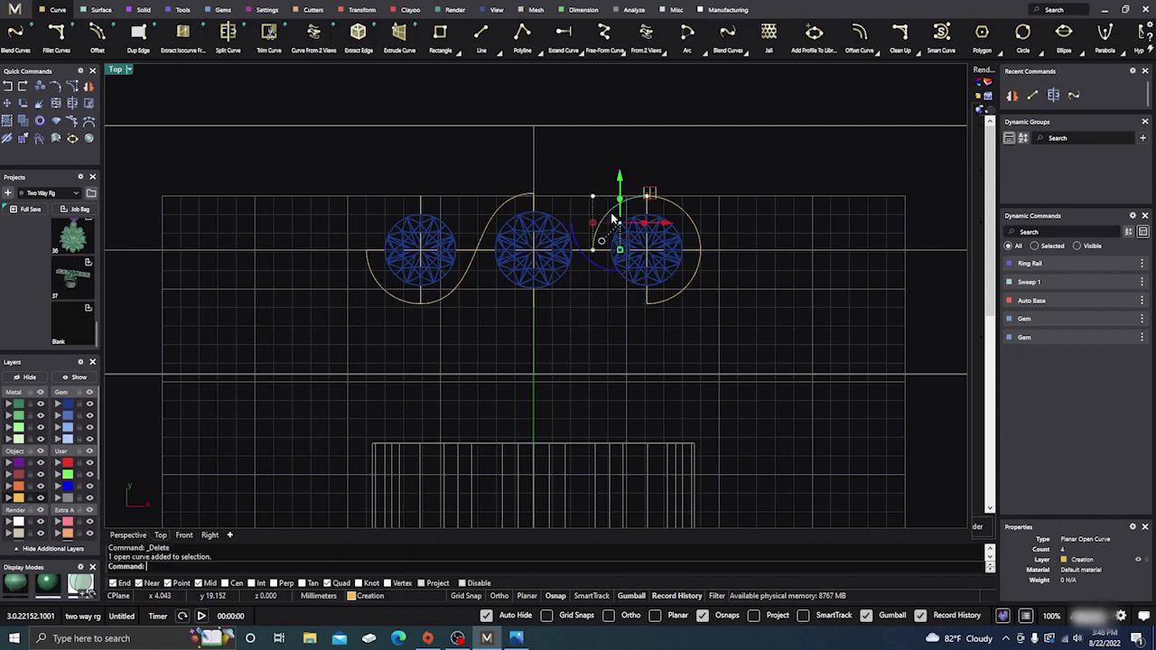
pyautogui.press('Delete')
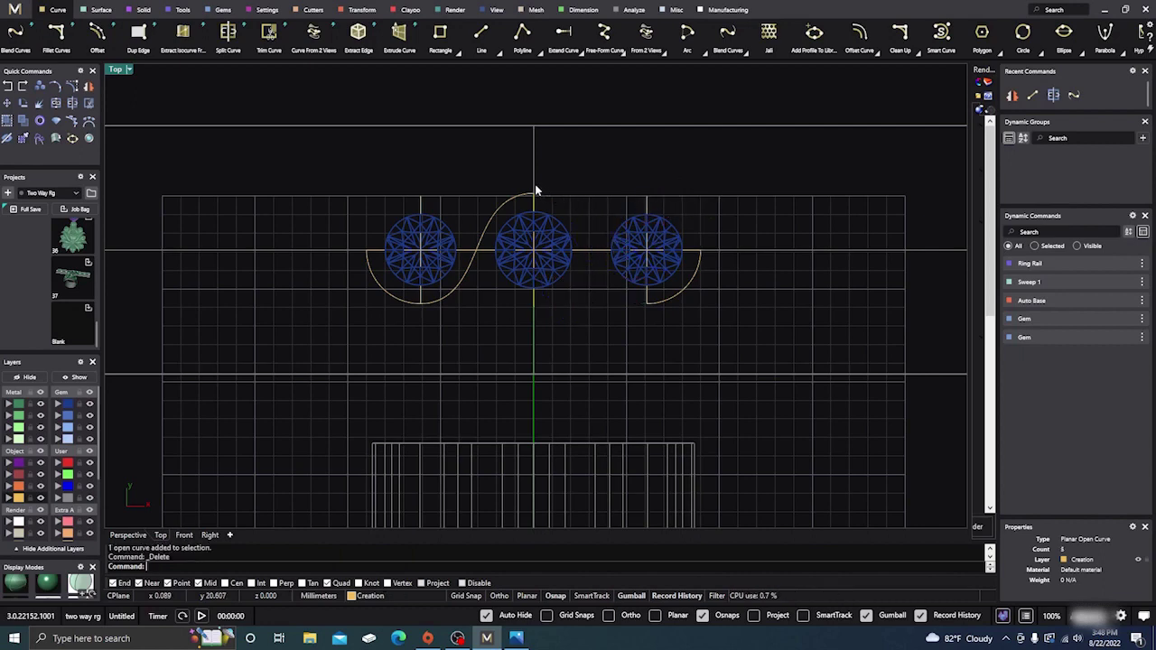
# Blend the middle arc's end to the right arc's lower end
pyautogui.click(730, 39)
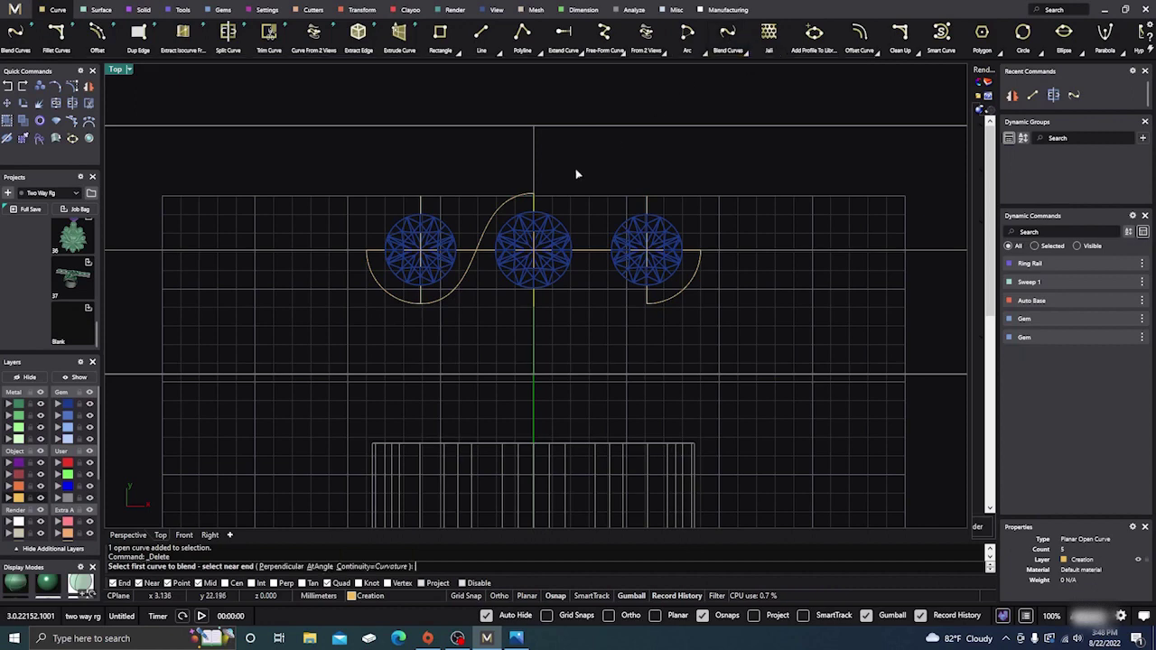
pyautogui.click(527, 199)
pyautogui.click(654, 304)
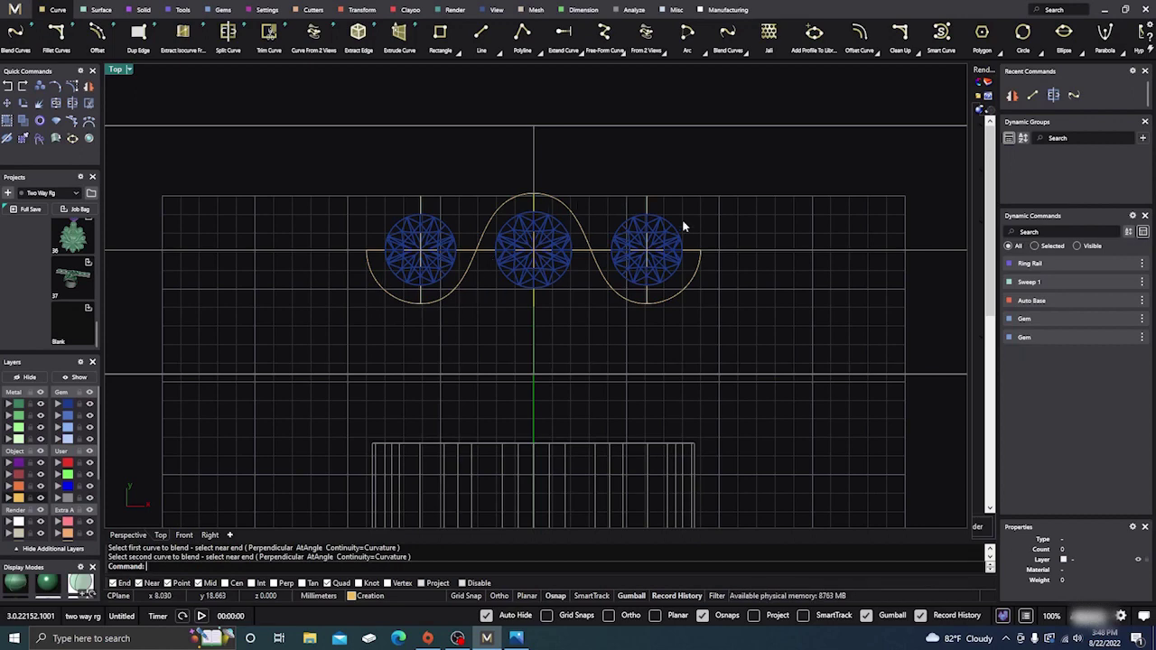
# Delete the unwanted overlapping curve and start selecting the wave pieces
pyautogui.click(582, 256)
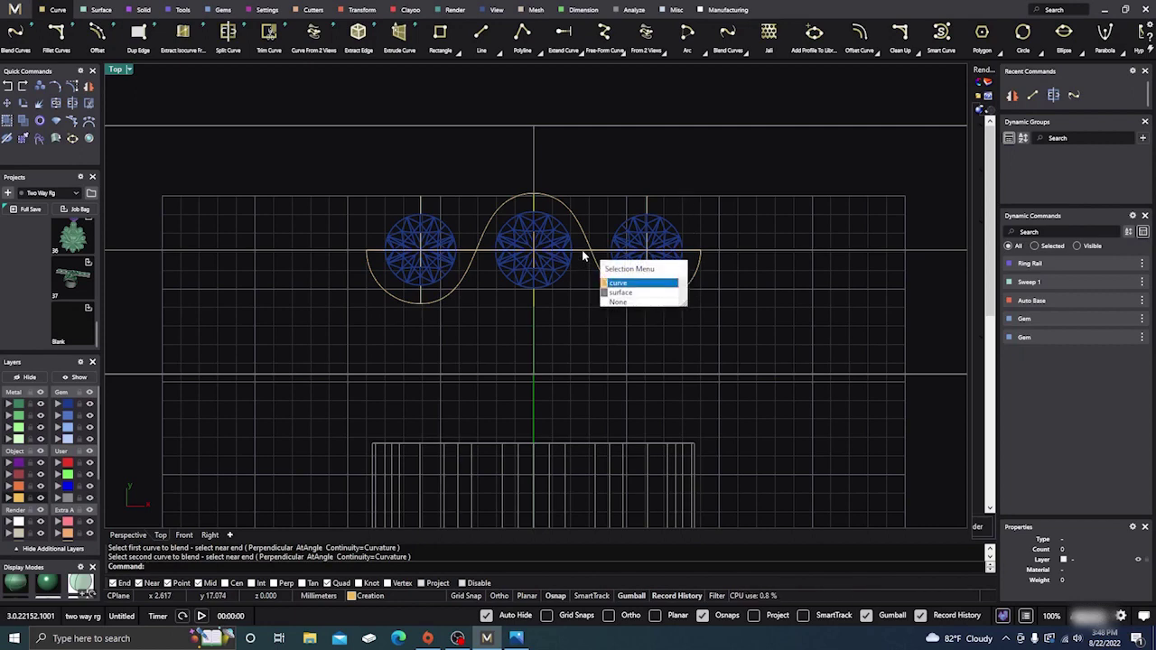
pyautogui.click(618, 283)
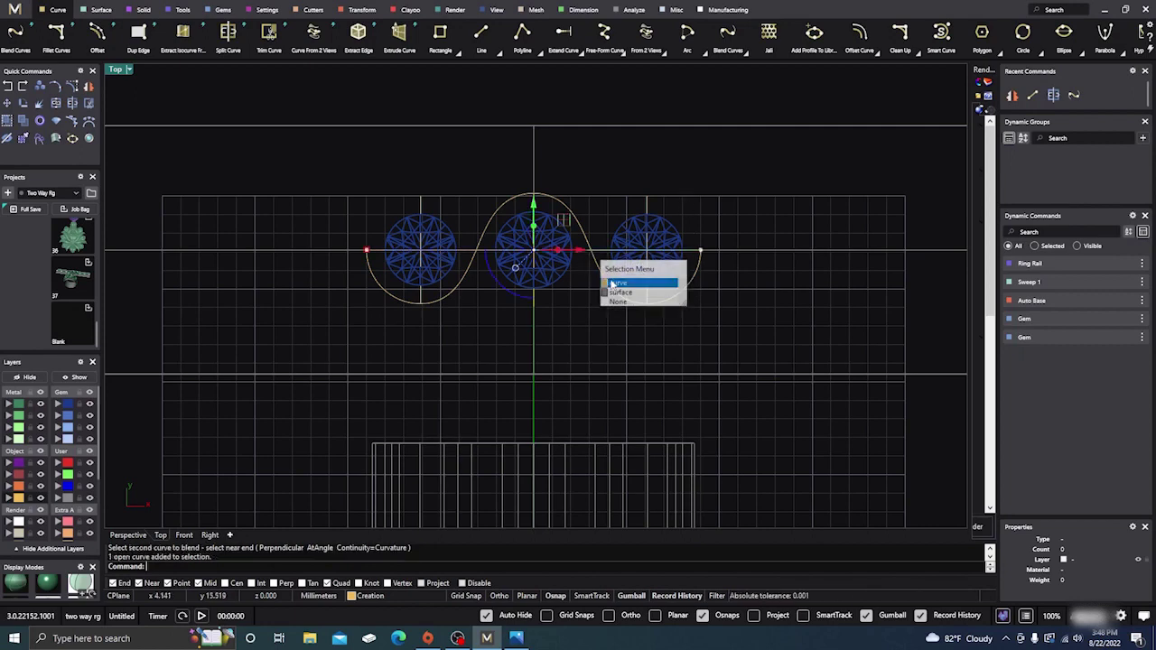
pyautogui.press('Delete')
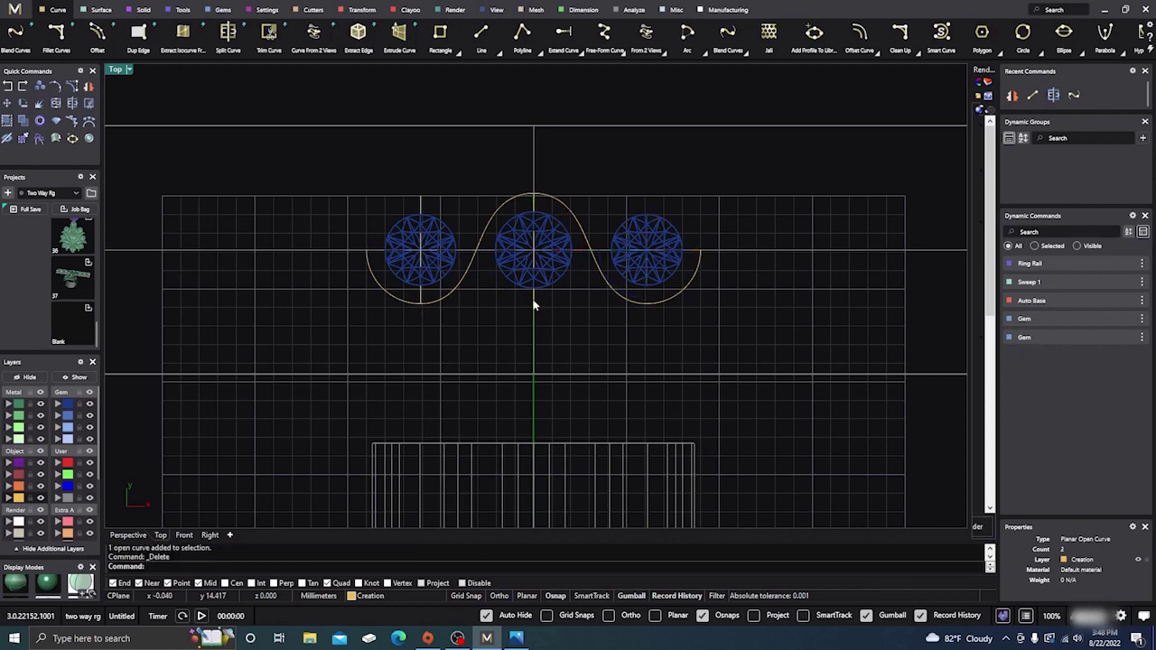
pyautogui.click(431, 303)
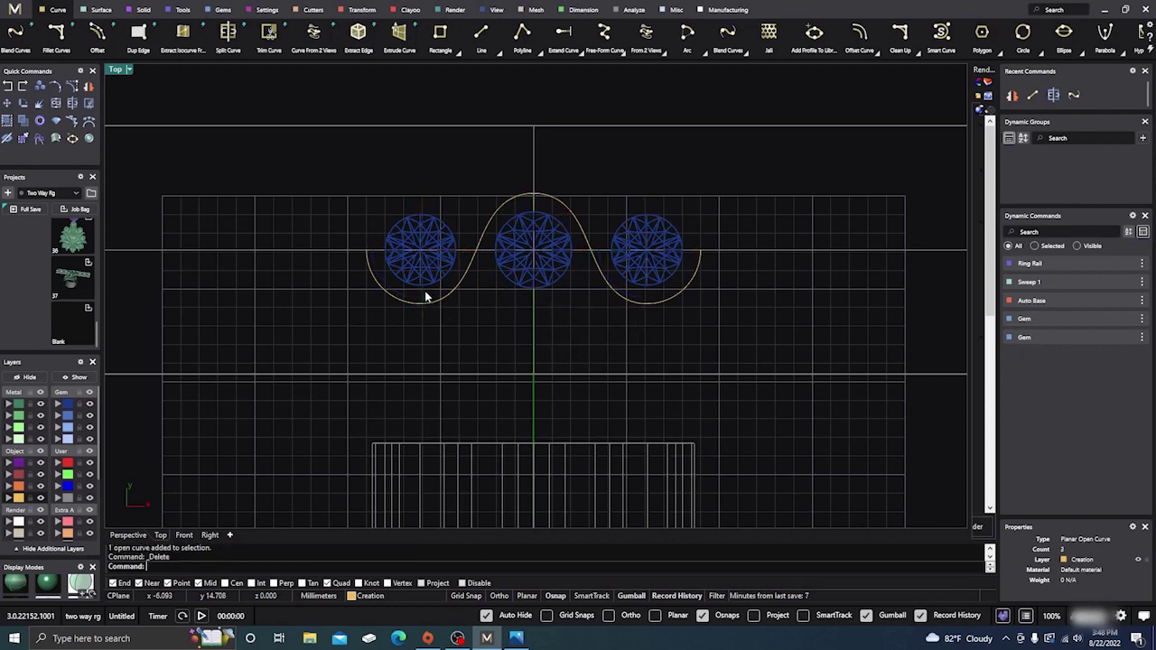
pyautogui.click(490, 213)
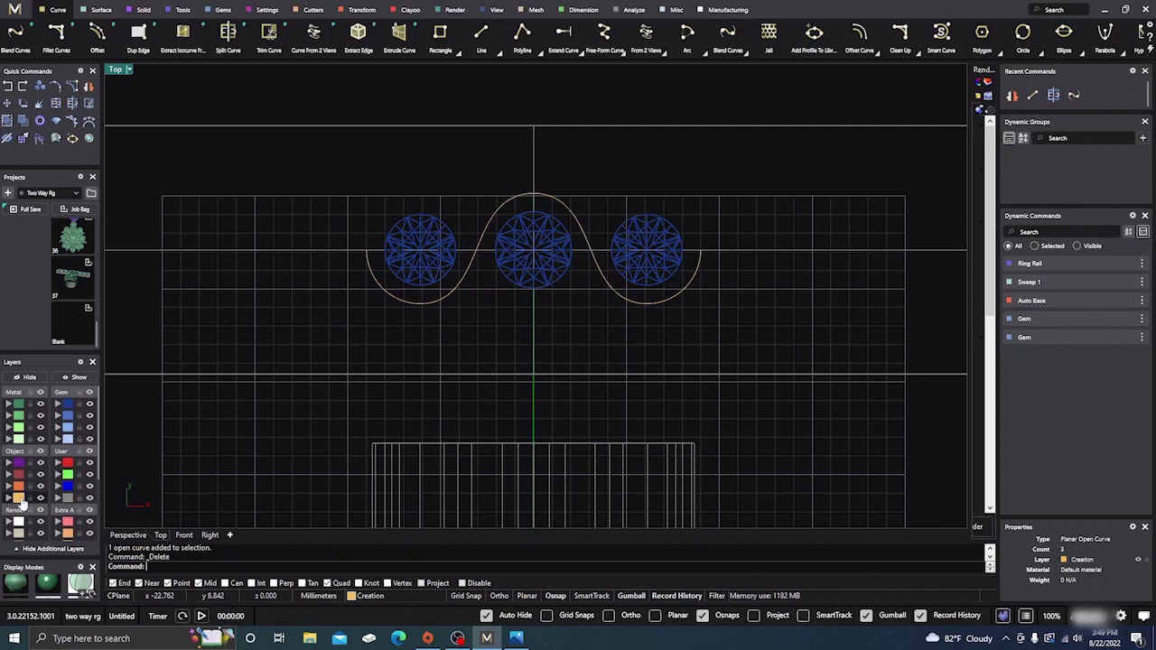
# Join the remaining wave pieces into one curve, accepting the history warning
pyautogui.moveTo(578, 488); pyautogui.dragTo(343, 479)
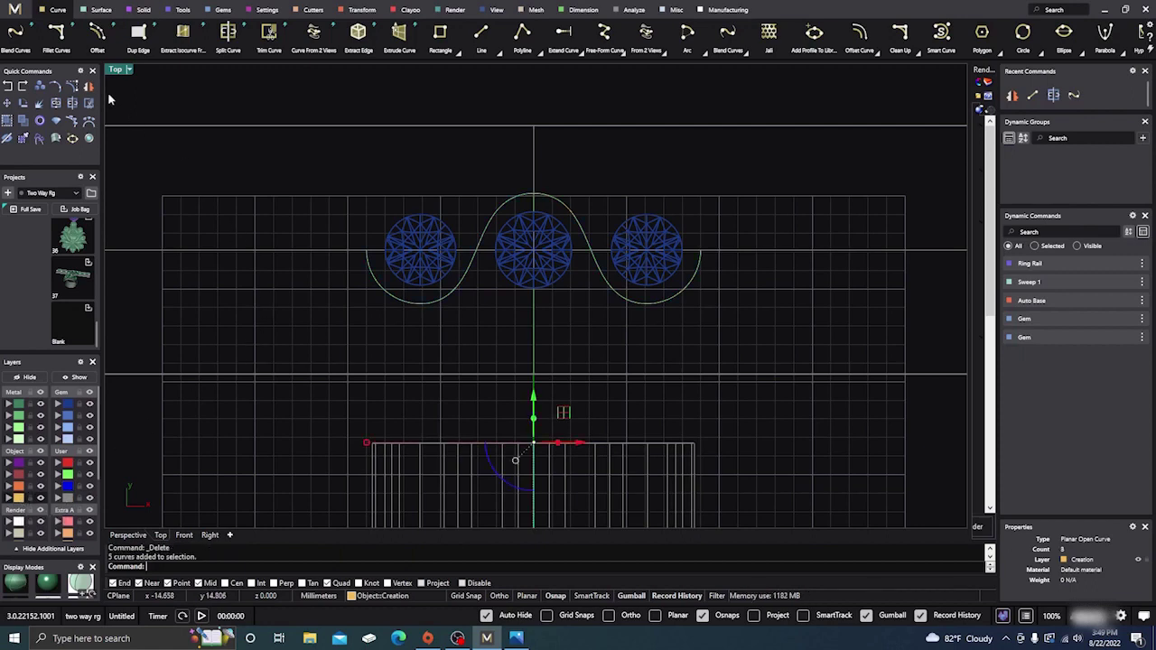
pyautogui.click(56, 104)
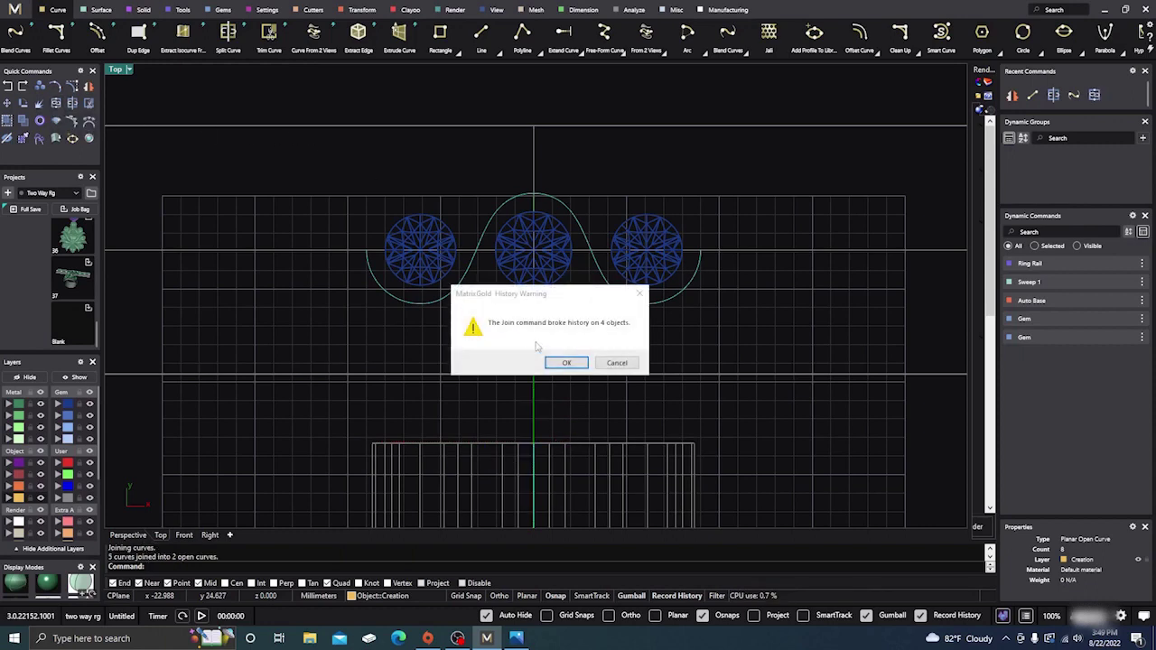
pyautogui.click(565, 362)
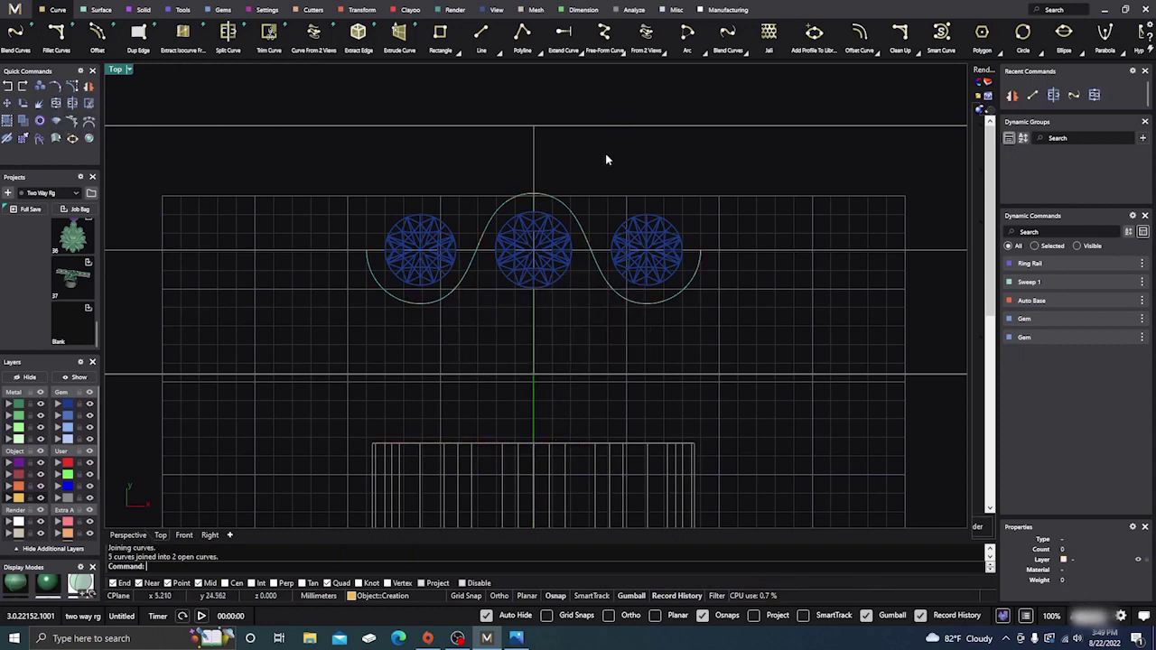
# Check the joined wave curve and compare it with the reference ring photo
pyautogui.click(571, 210)
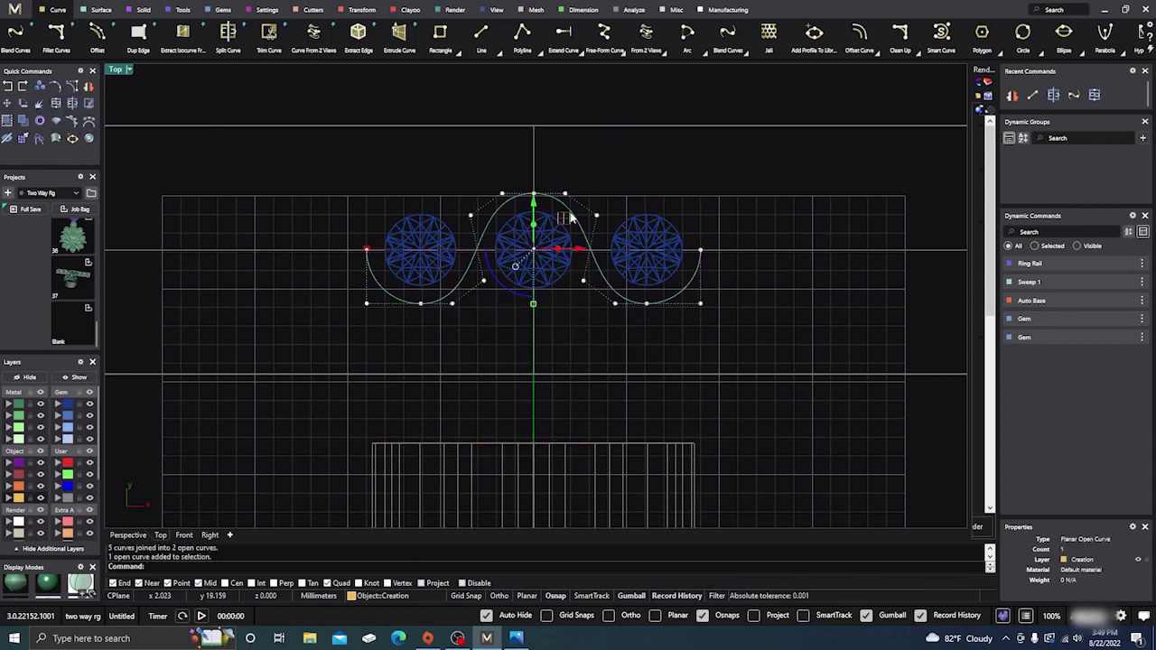
pyautogui.click(697, 105)
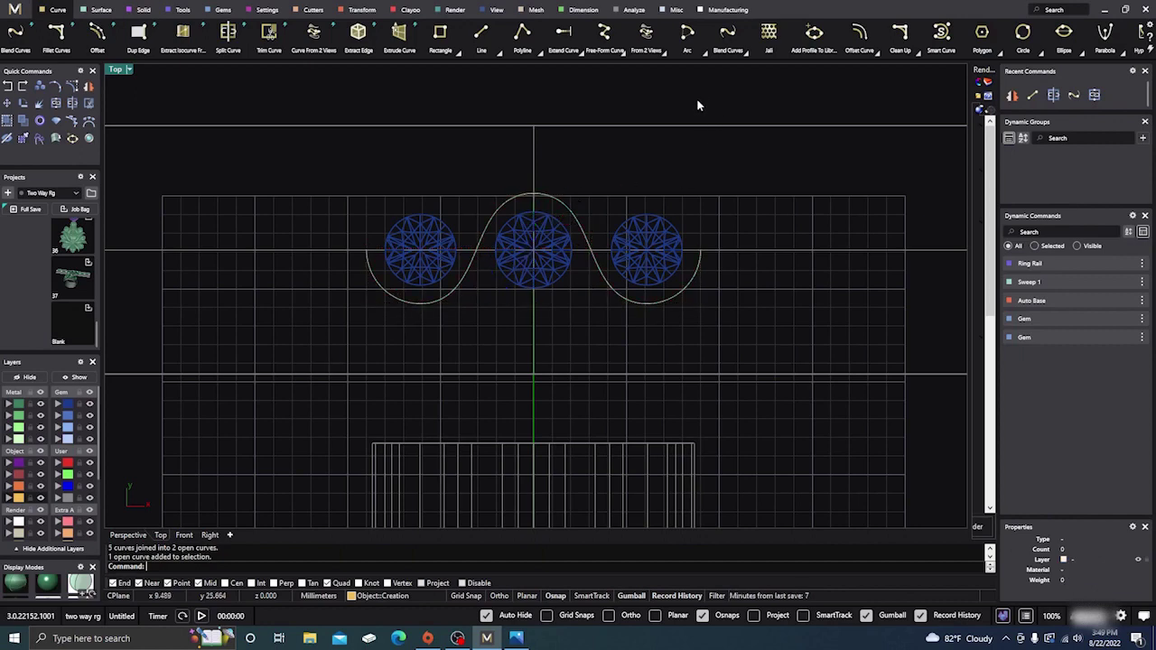
pyautogui.click(493, 224)
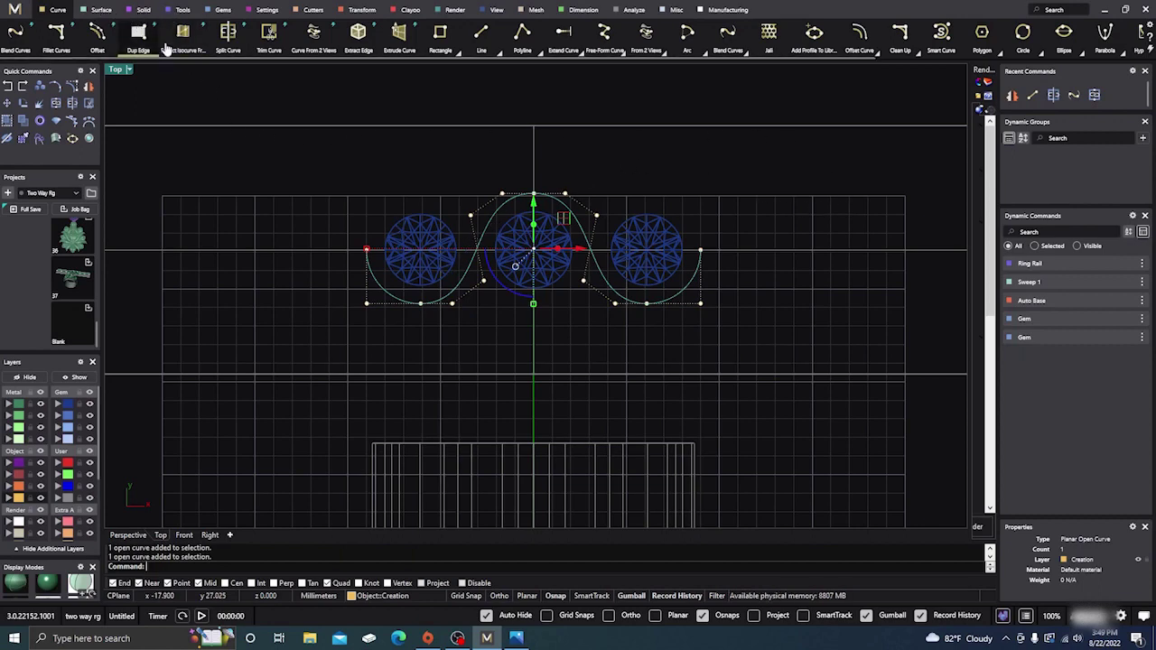
pyautogui.click(518, 639)
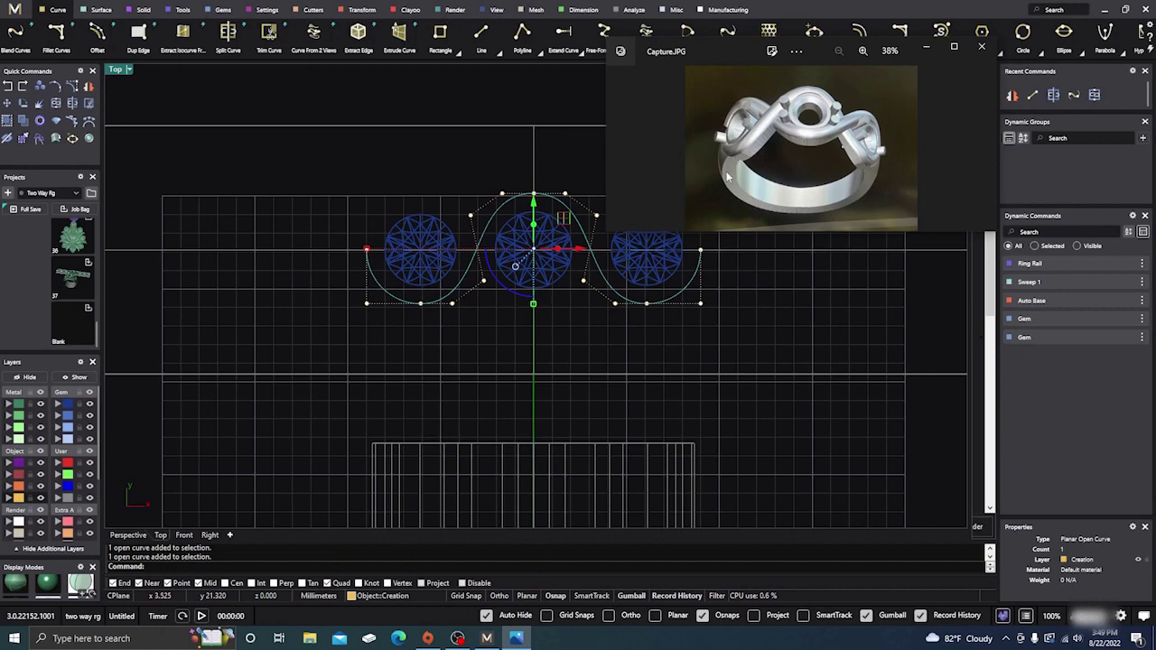
pyautogui.click(502, 94)
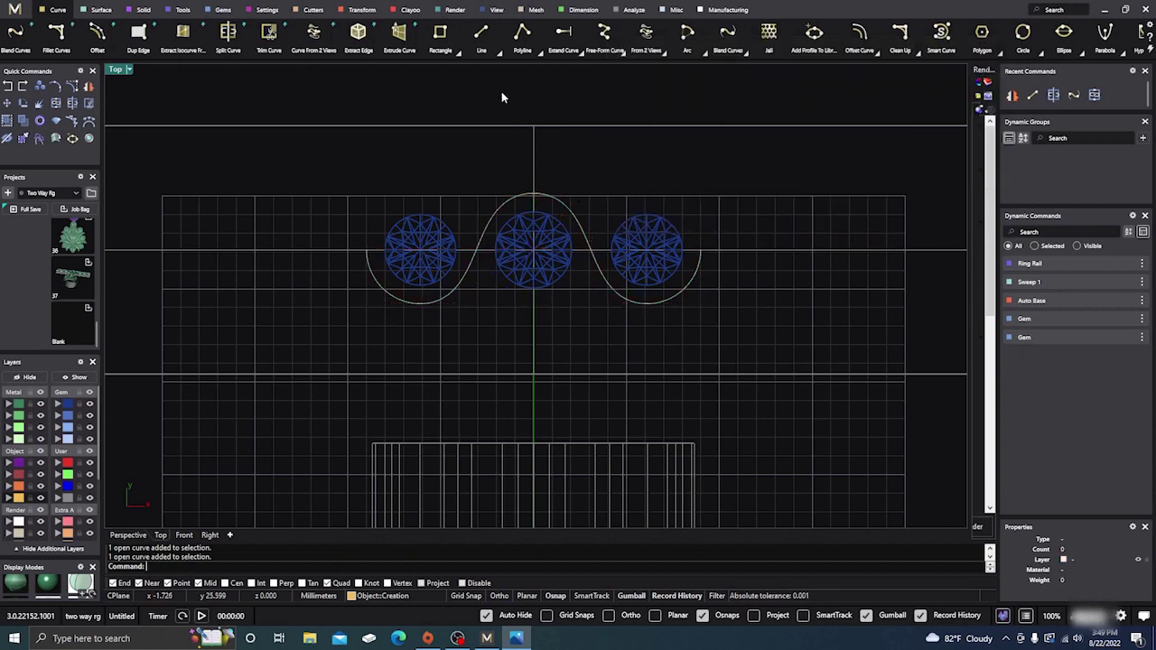
pyautogui.click(380, 289)
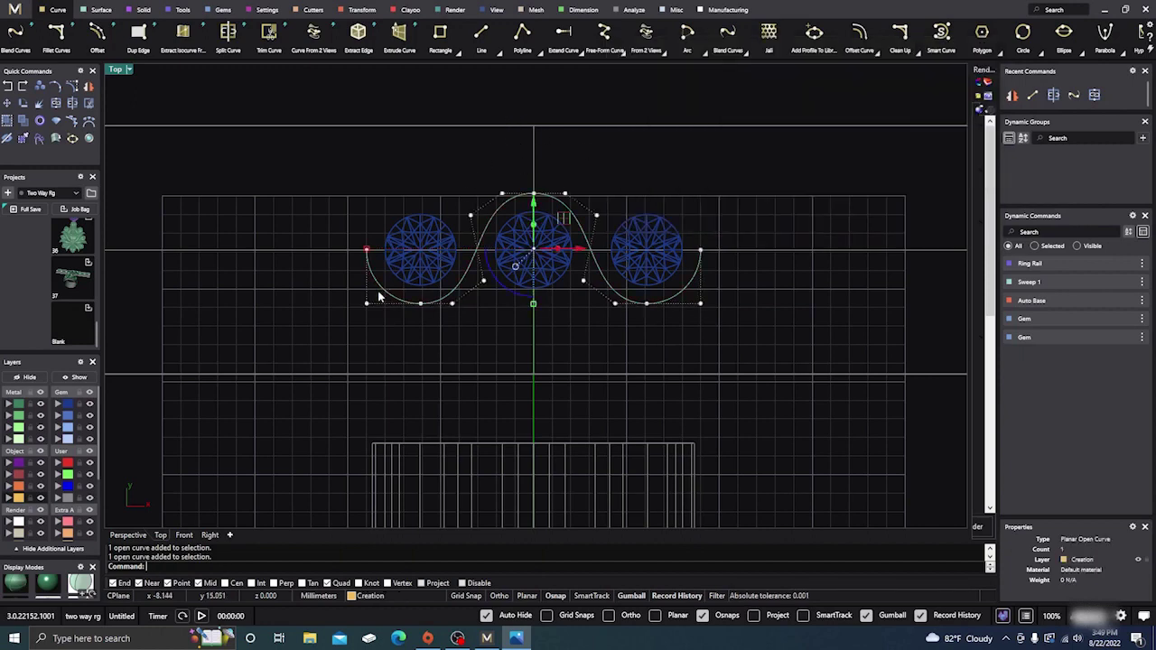
pyautogui.click(183, 9)
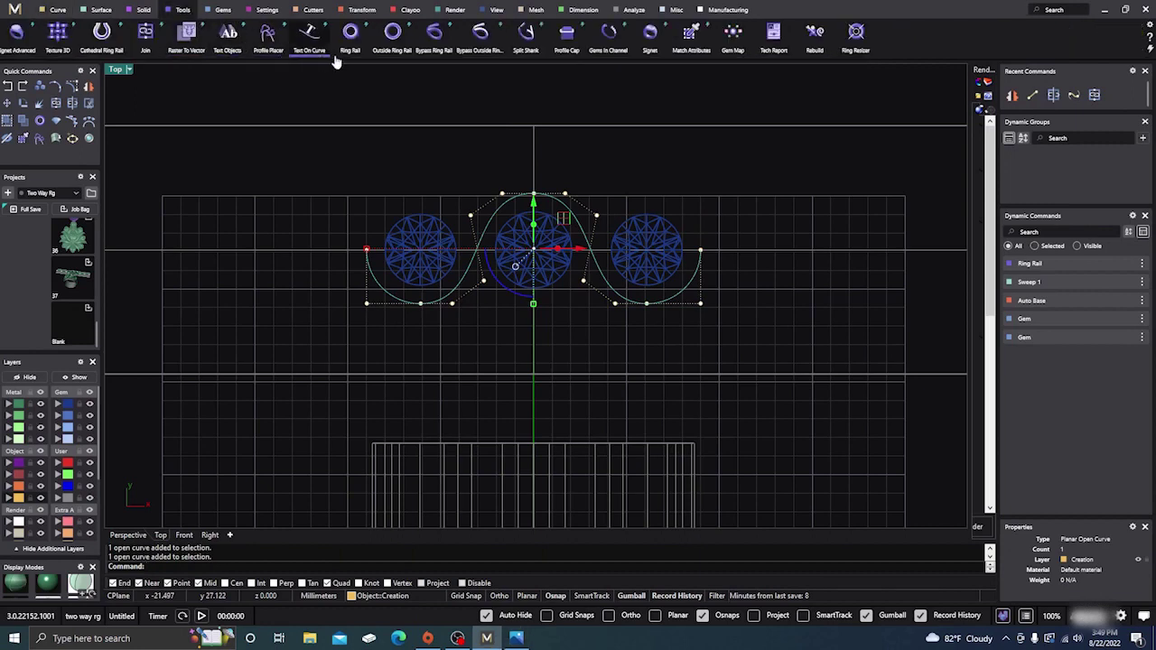
# Place a profile on the wave curve with Placement Method ProfilePlacementMethodZ
pyautogui.click(268, 36)
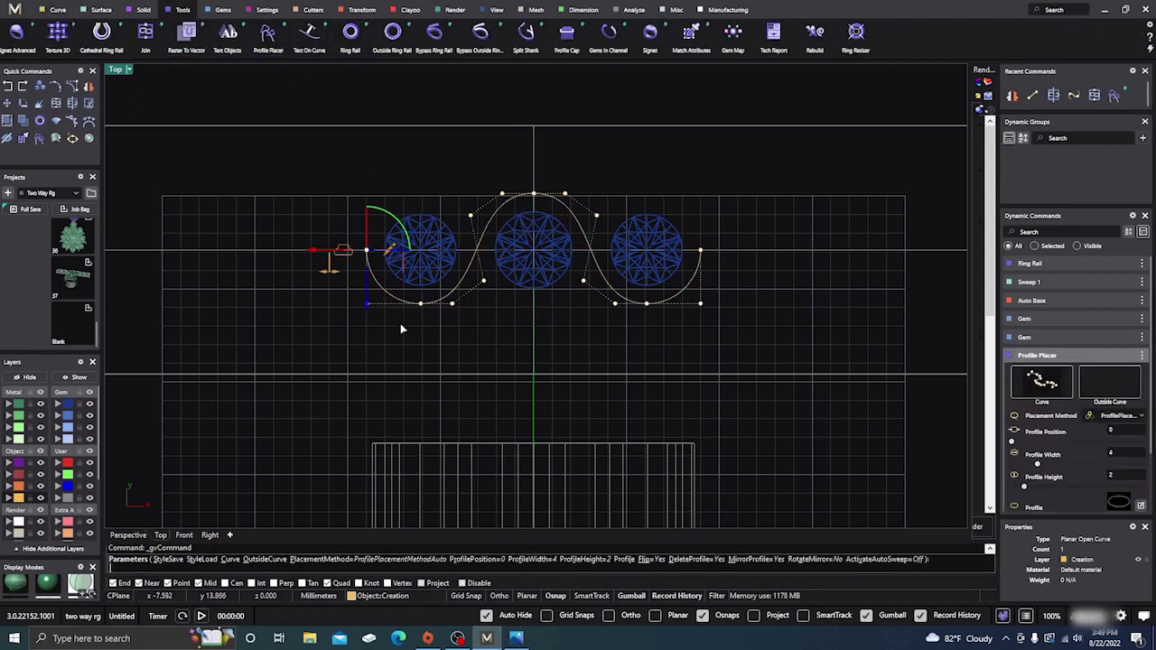
pyautogui.click(135, 537)
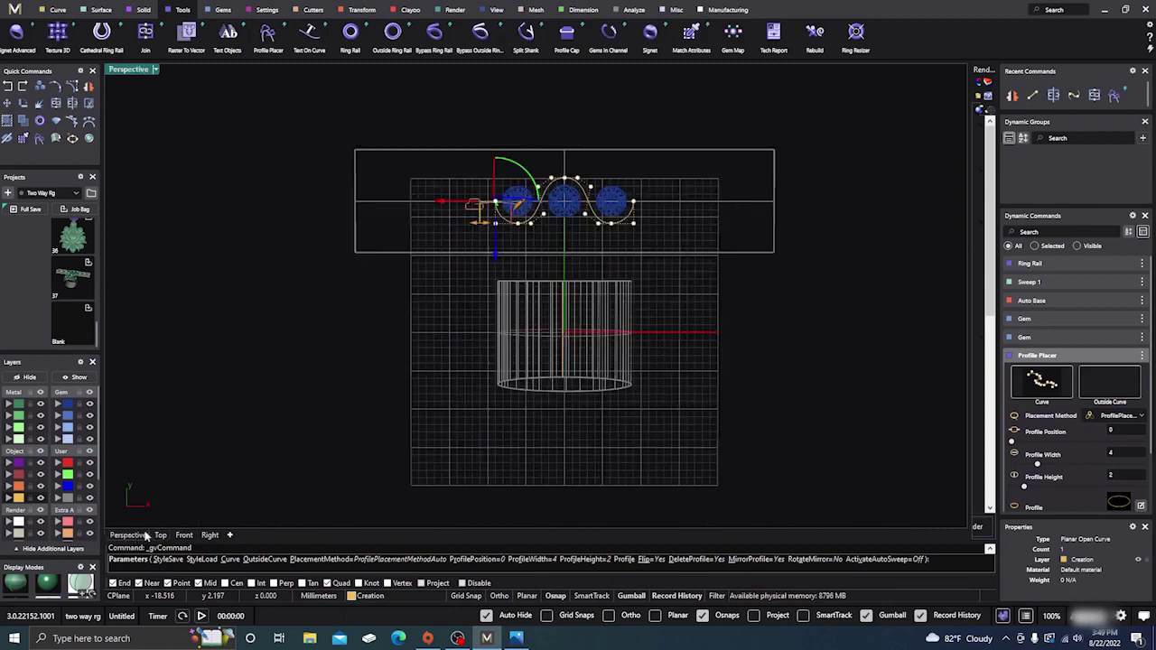
pyautogui.moveTo(423, 436); pyautogui.dragTo(368, 333, button='right')
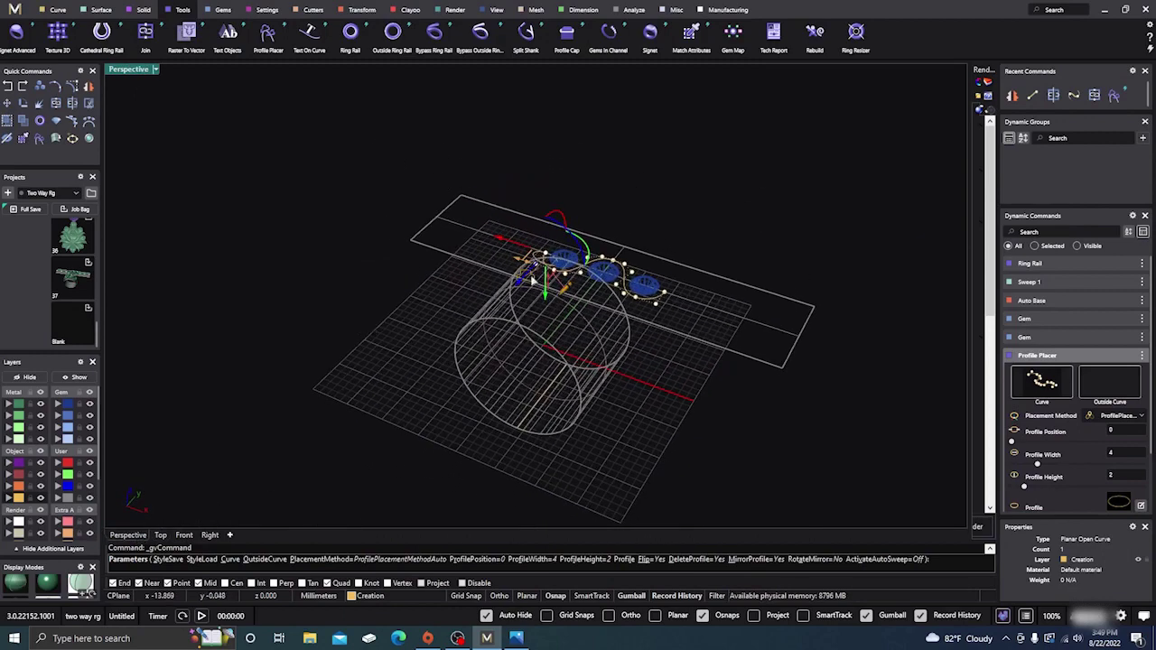
pyautogui.scroll(4, 370, 330)
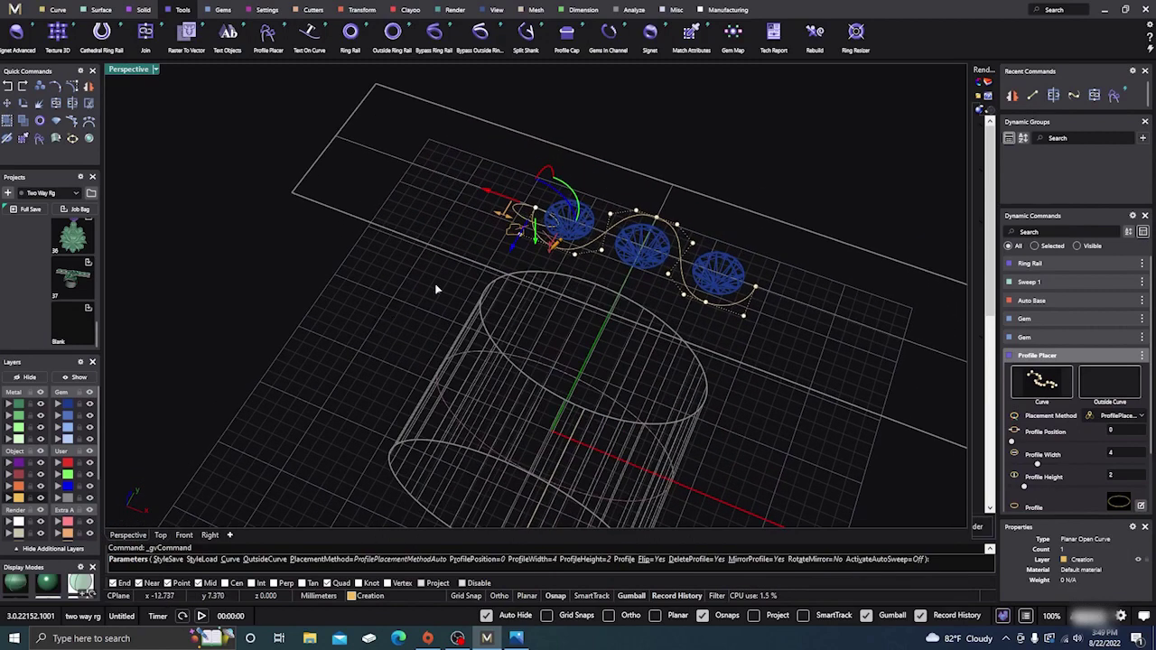
pyautogui.moveTo(386, 319); pyautogui.dragTo(425, 268, button='right')
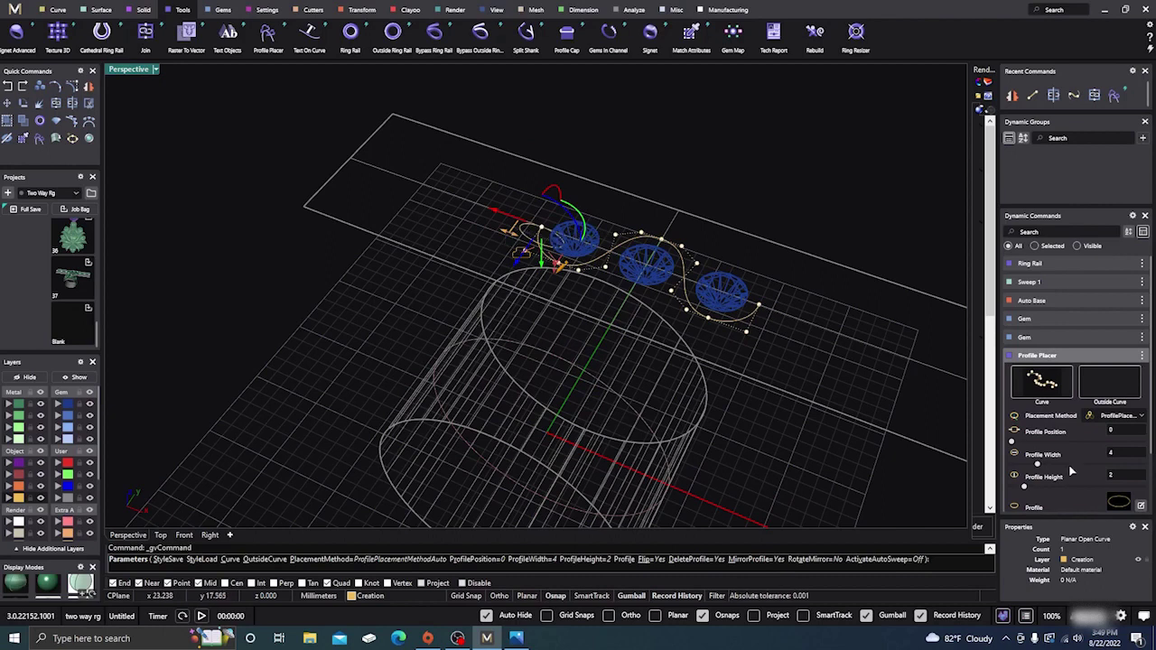
pyautogui.scroll(-2, 1084, 397)
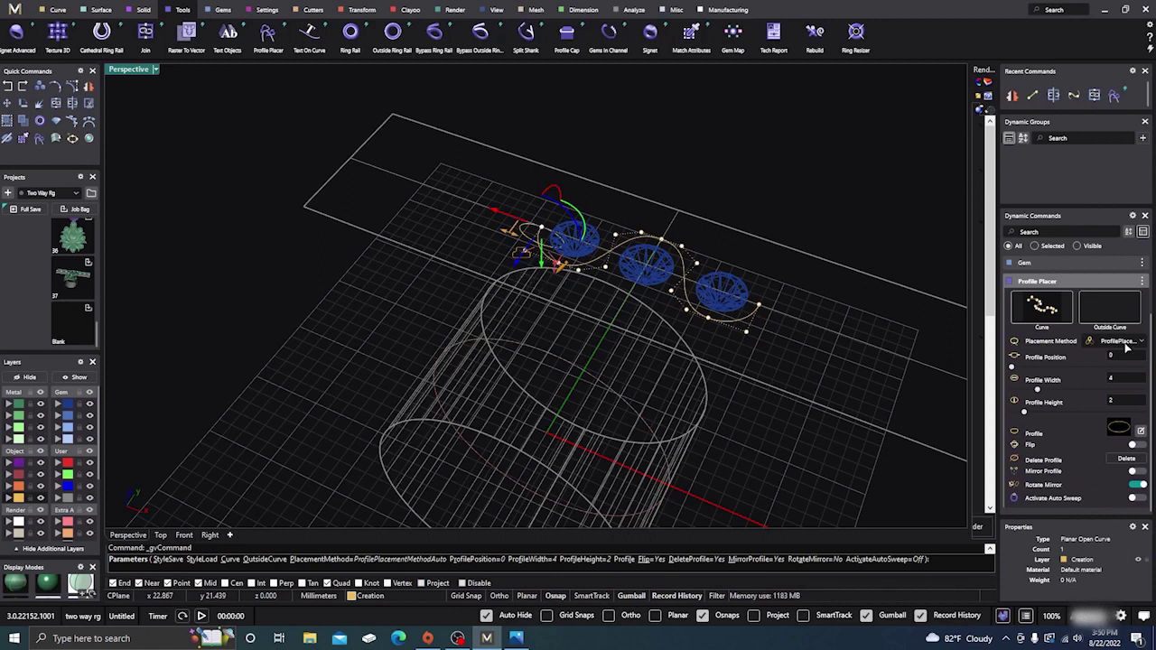
pyautogui.click(1126, 344)
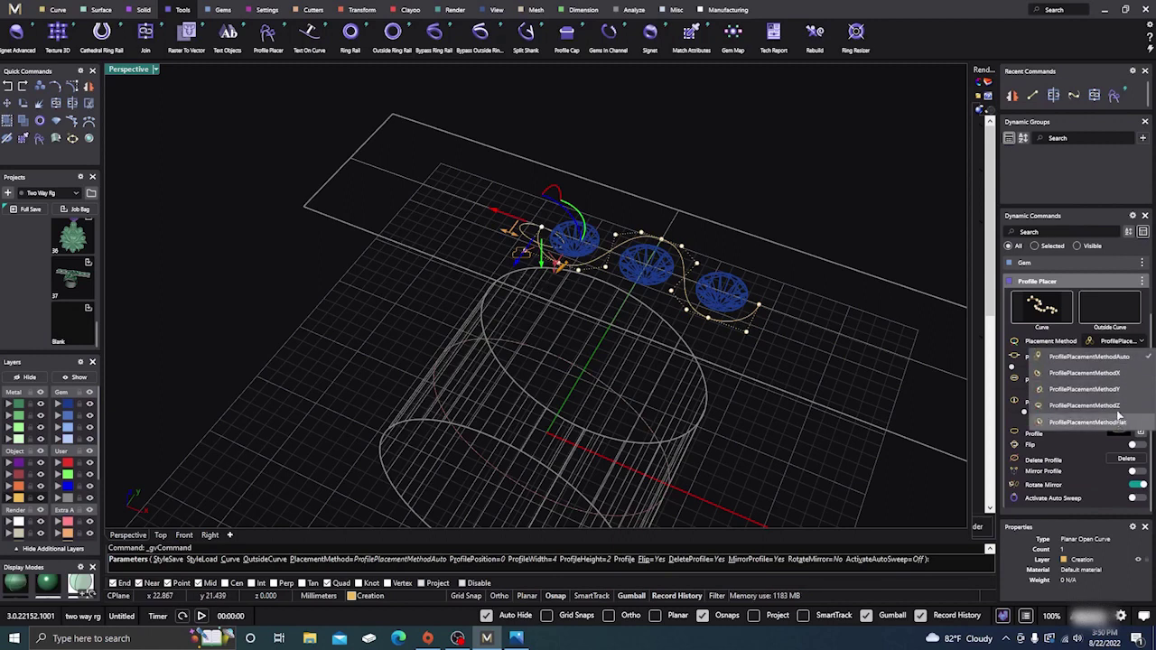
pyautogui.click(1117, 409)
# Rotate the profile 90 degrees in the Top view
pyautogui.moveTo(817, 386); pyautogui.dragTo(826, 444, button='right')
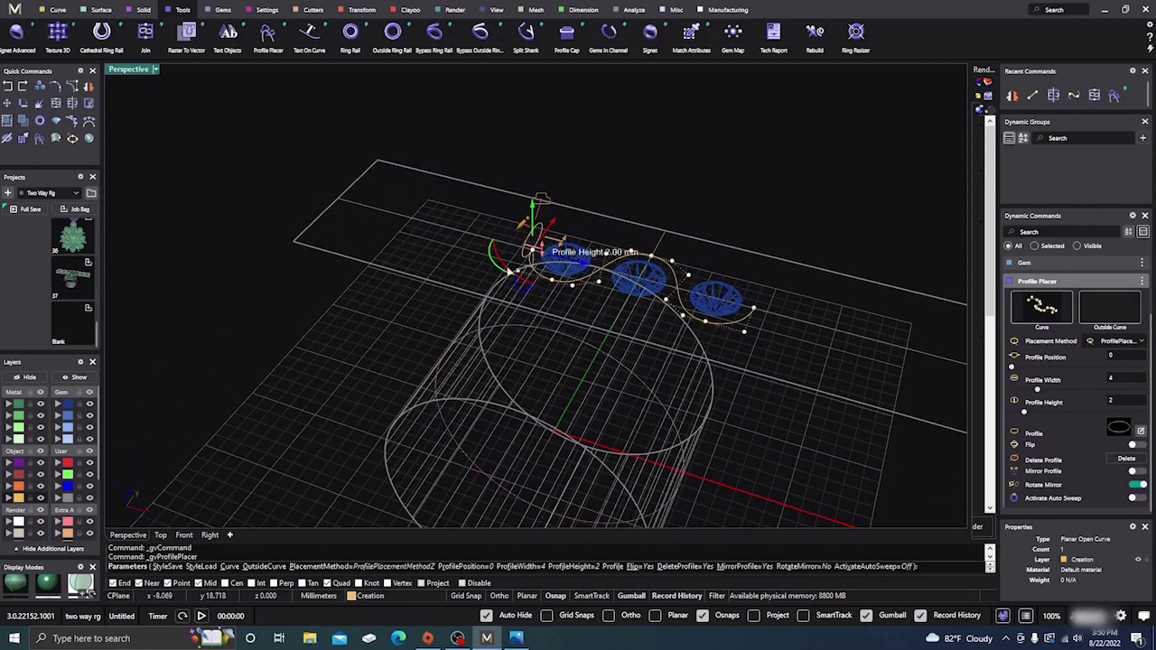
pyautogui.moveTo(532, 251); pyautogui.dragTo(465, 219, button='right')
pyautogui.scroll(6, 465, 219)
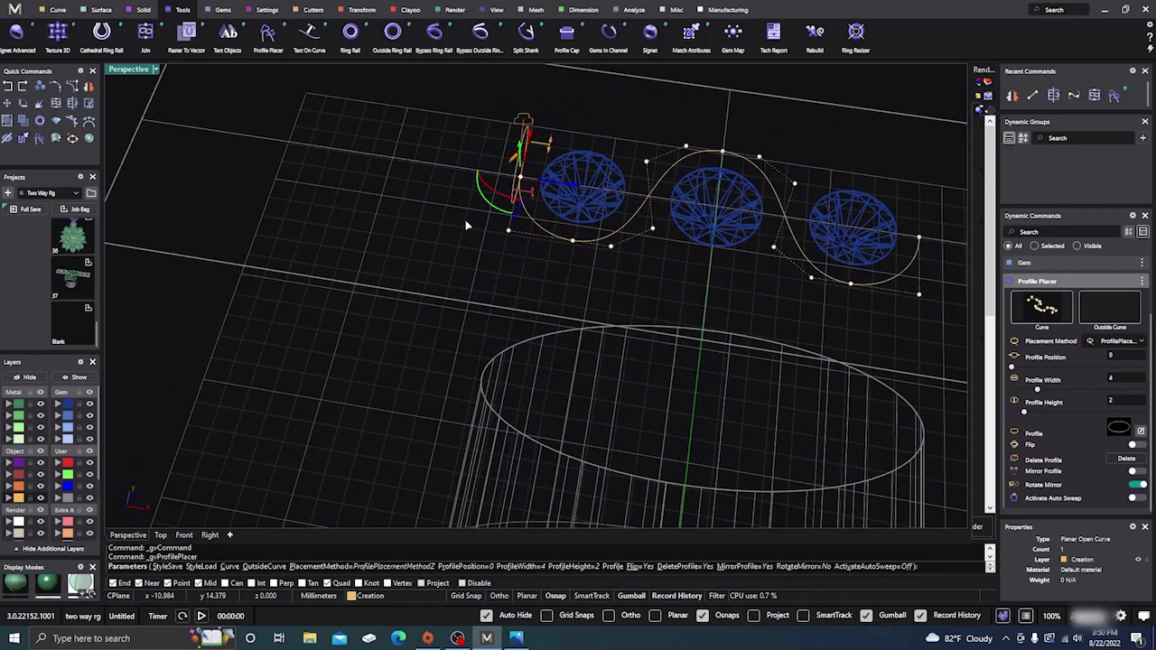
pyautogui.click(162, 536)
pyautogui.scroll(3, 371, 282)
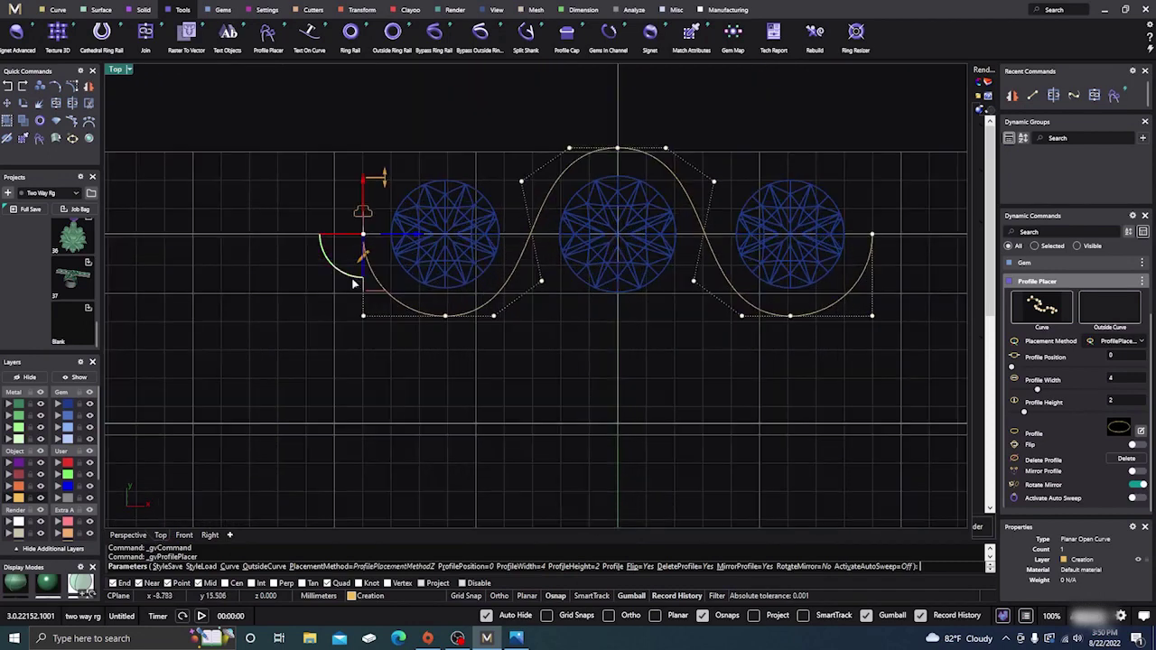
pyautogui.click(323, 258)
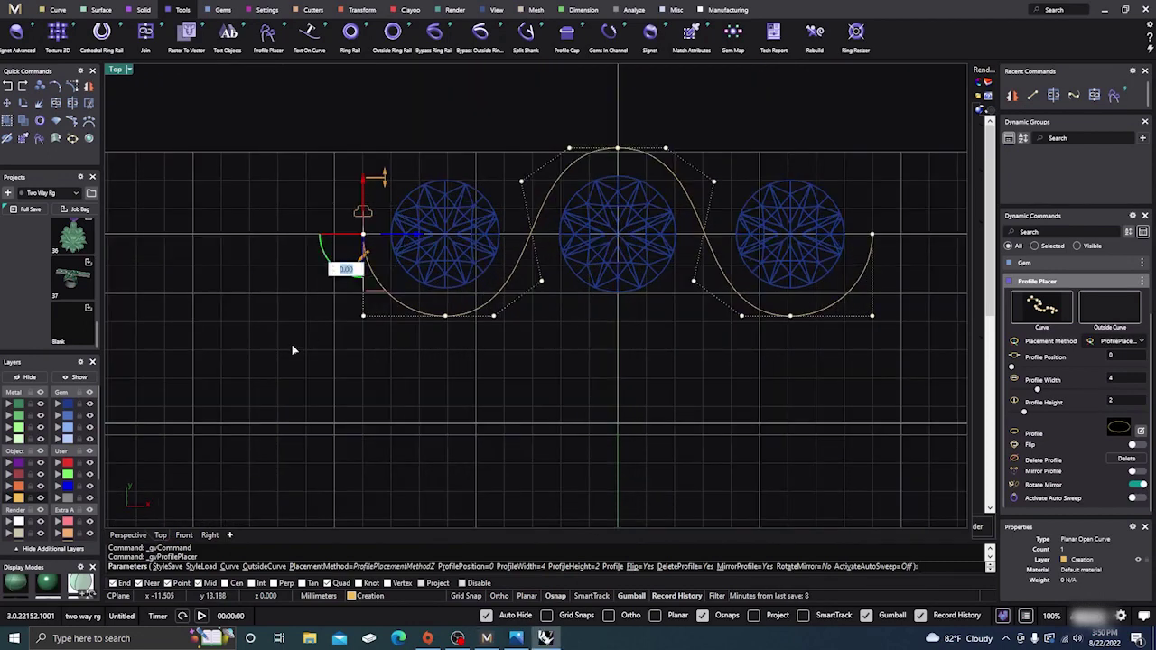
pyautogui.write('90')
pyautogui.press('Return')
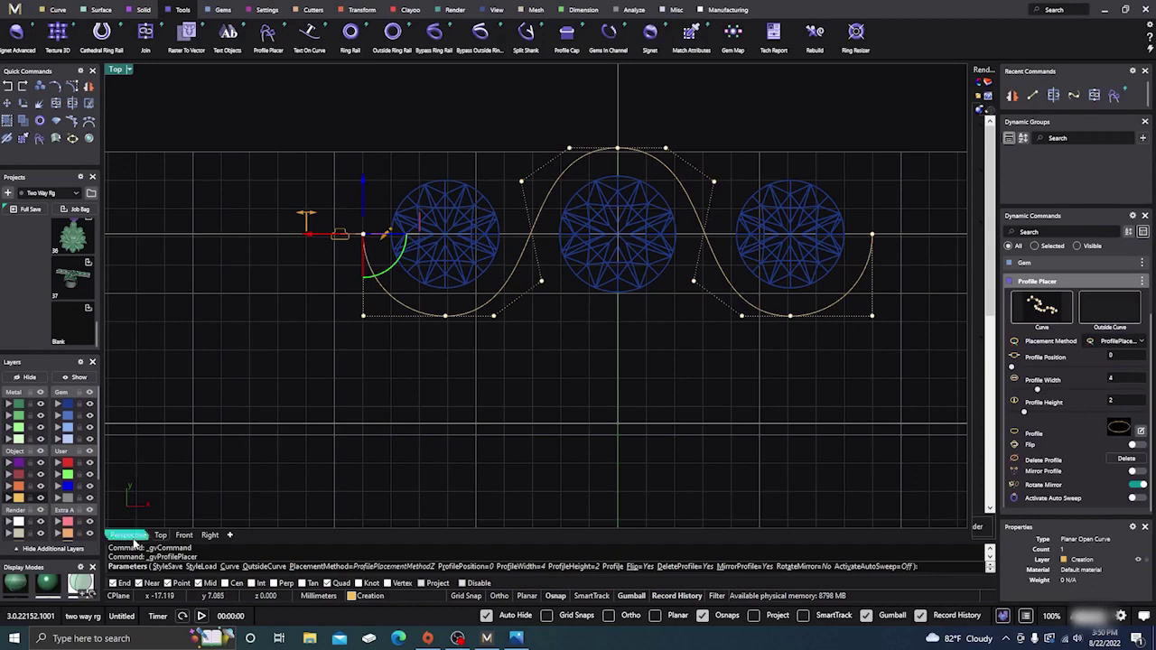
# Swap the default oval for the rounded-rectangle shank profile profileplacer_08
pyautogui.click(130, 536)
pyautogui.moveTo(669, 346); pyautogui.dragTo(889, 366, button='right')
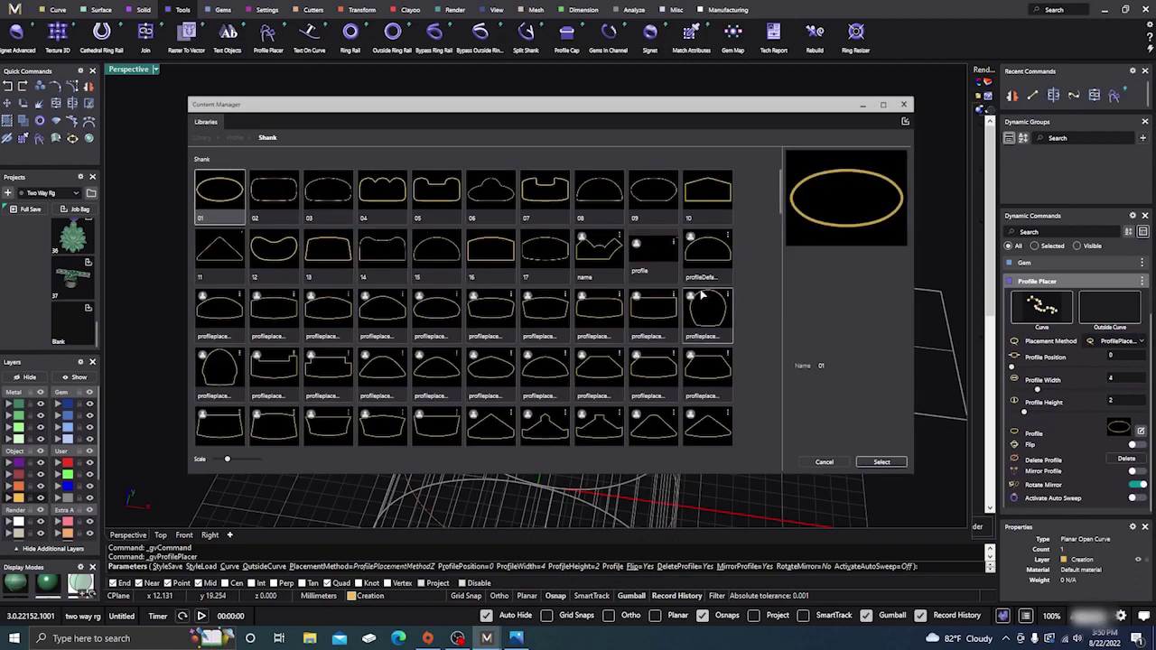
pyautogui.scroll(-10, 584, 297)
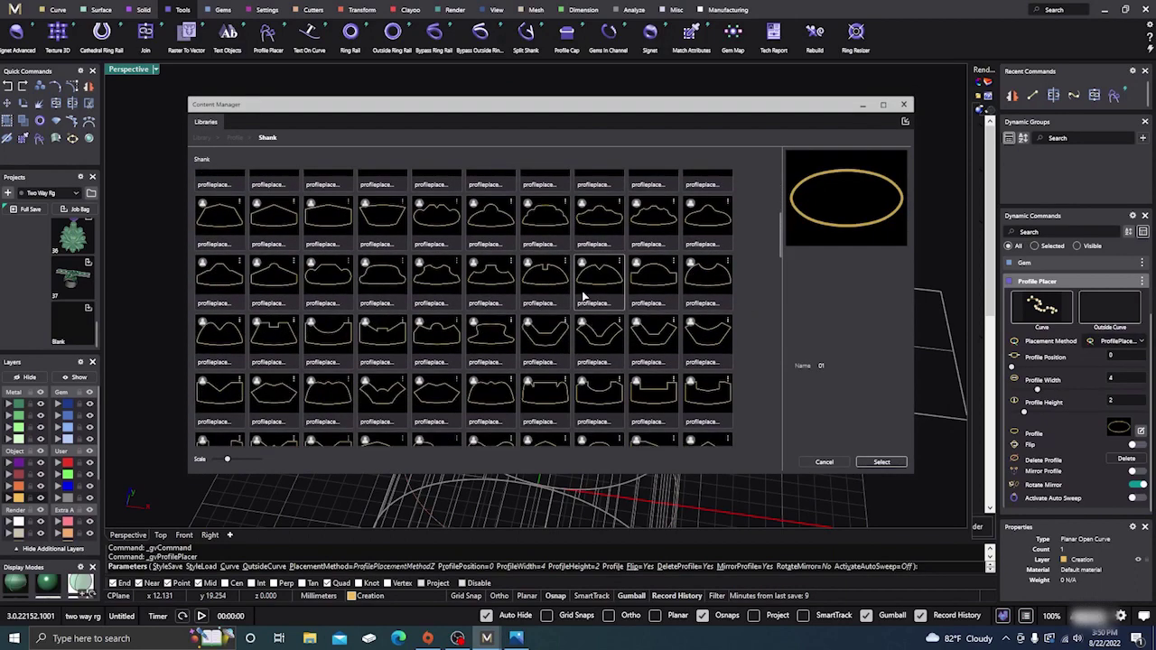
pyautogui.scroll(-10, 585, 298)
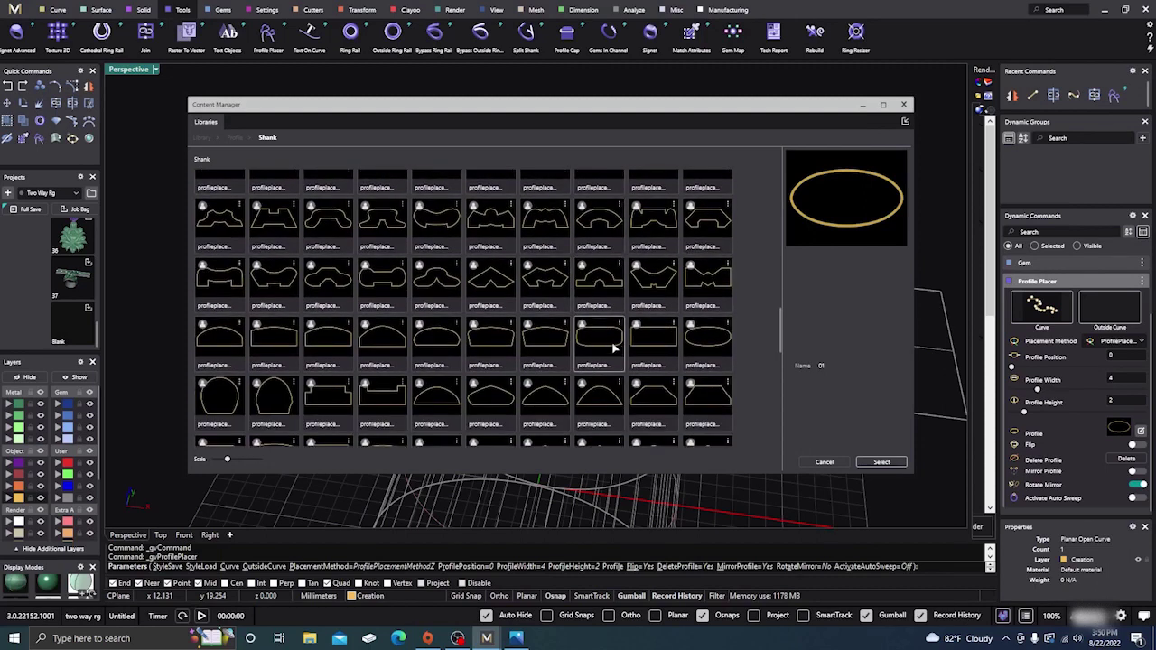
pyautogui.click(603, 343)
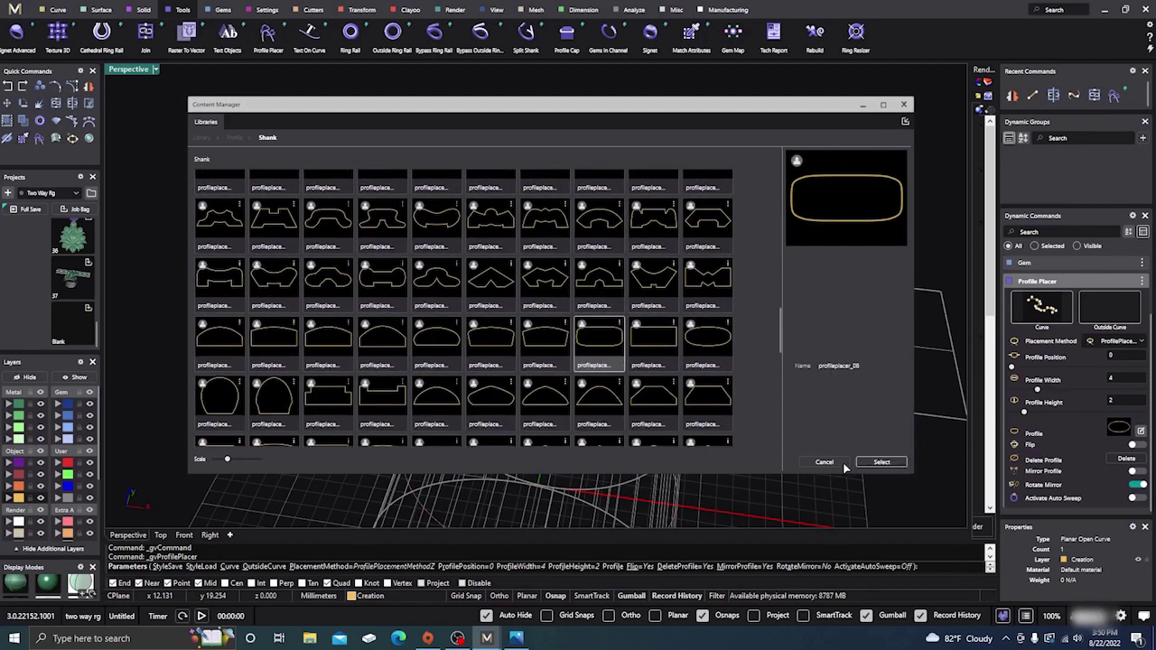
pyautogui.click(881, 464)
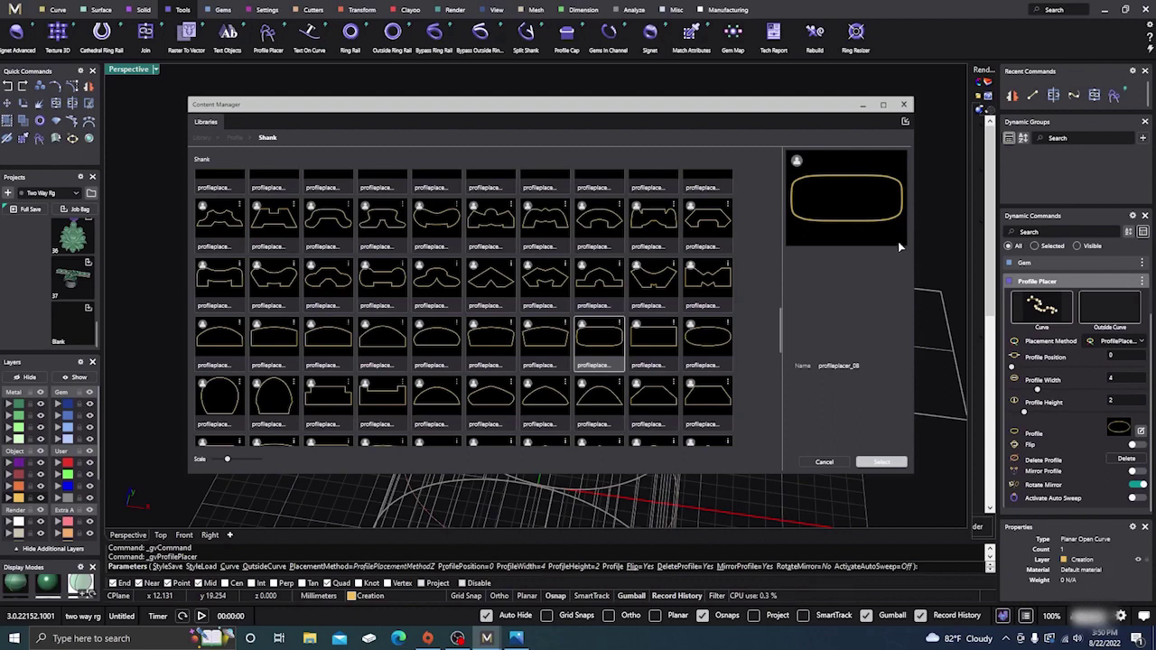
pyautogui.click(904, 105)
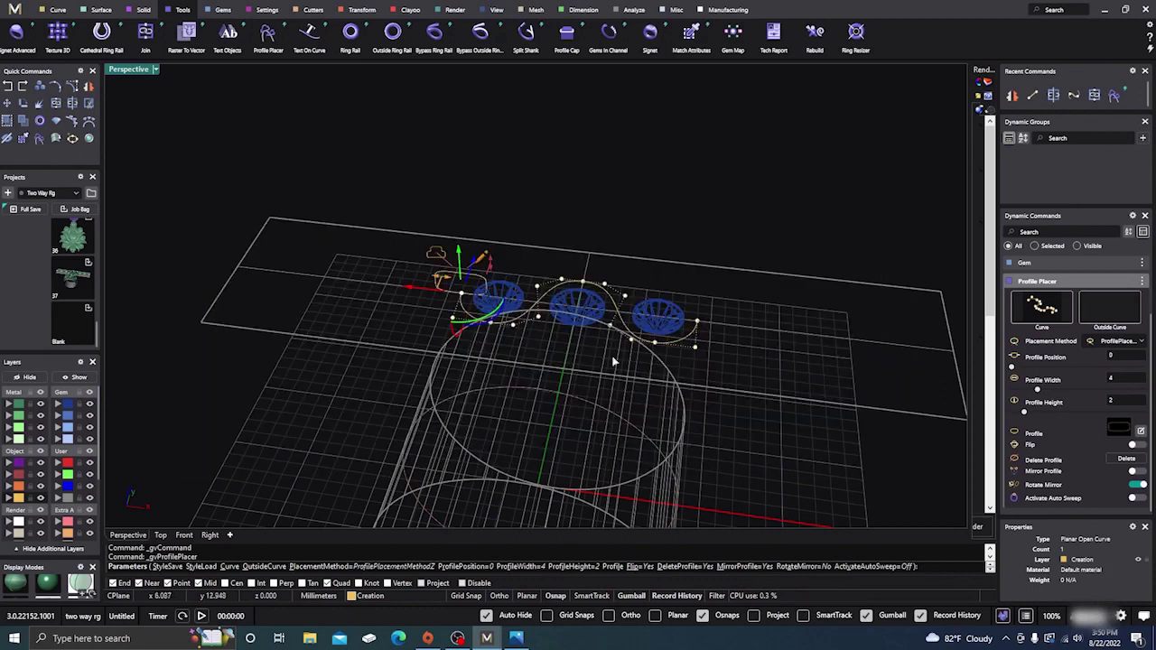
# Resize the profile to 2 mm wide and 2.5 mm tall, checking the reference photo
pyautogui.moveTo(371, 386); pyautogui.dragTo(426, 358, button='right')
pyautogui.scroll(5, 424, 353)
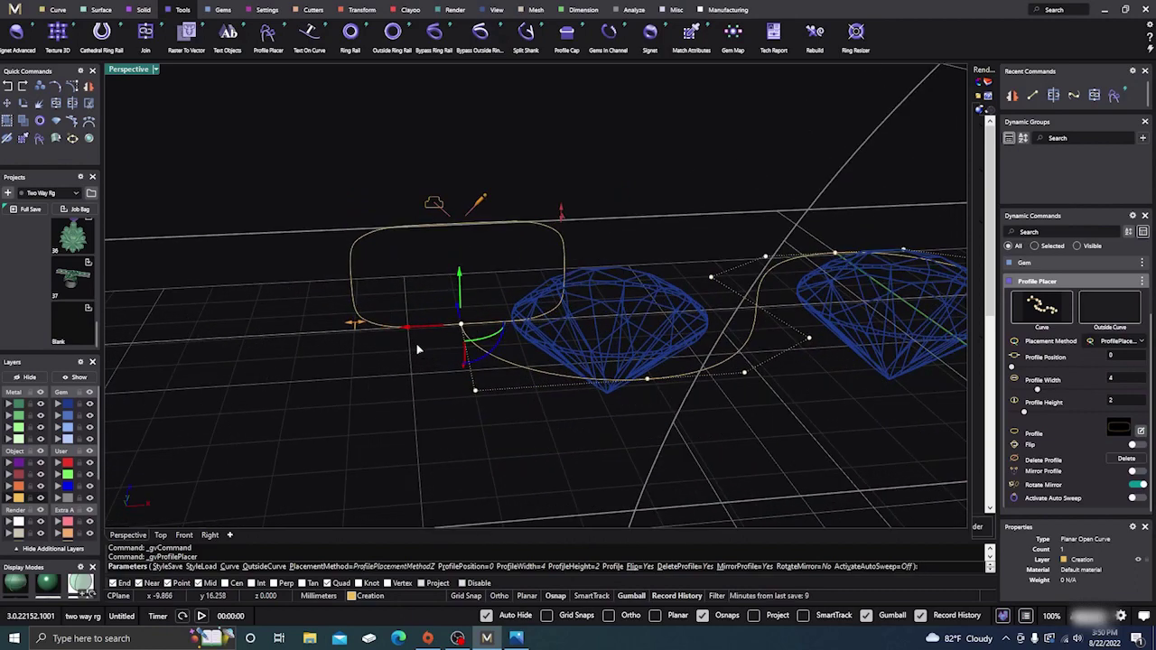
pyautogui.moveTo(361, 325)
pyautogui.moveTo(353, 327); pyautogui.dragTo(462, 328)
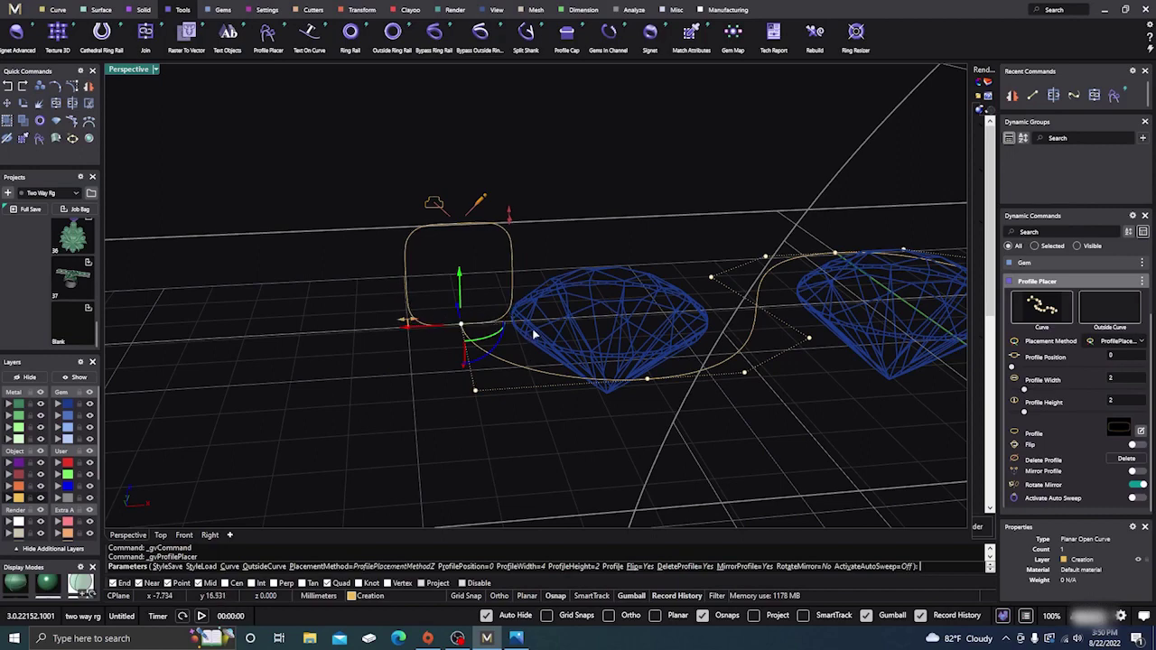
pyautogui.moveTo(536, 335); pyautogui.dragTo(508, 402, button='right')
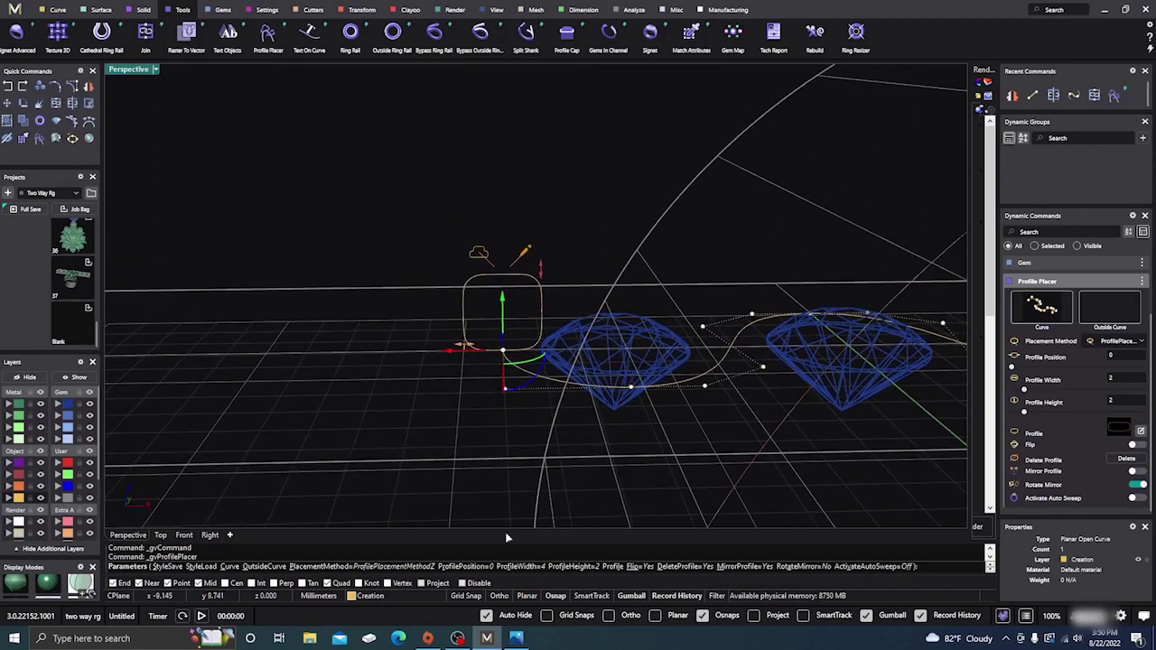
pyautogui.click(515, 638)
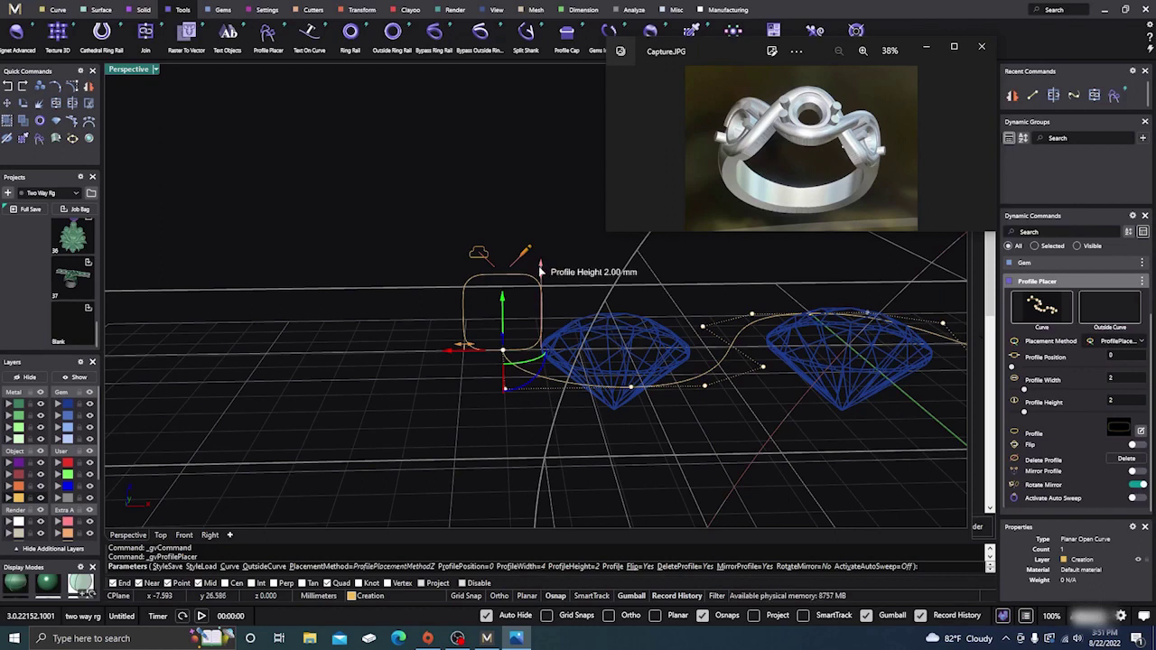
pyautogui.moveTo(541, 271); pyautogui.dragTo(543, 252)
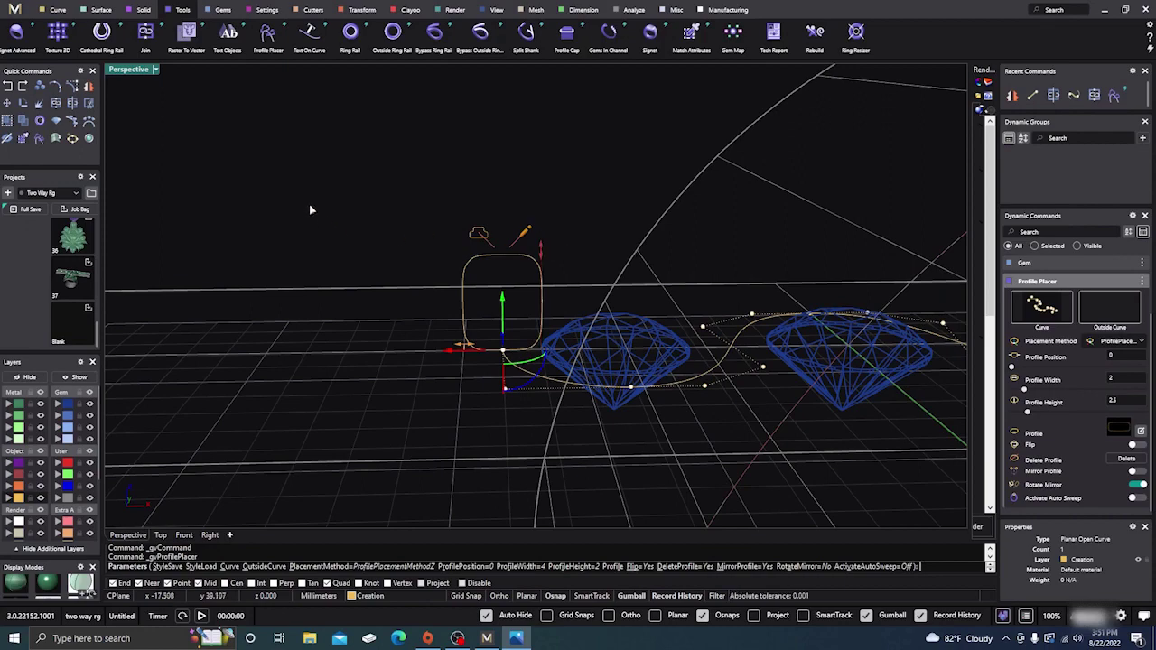
pyautogui.moveTo(294, 196); pyautogui.dragTo(338, 253, button='right')
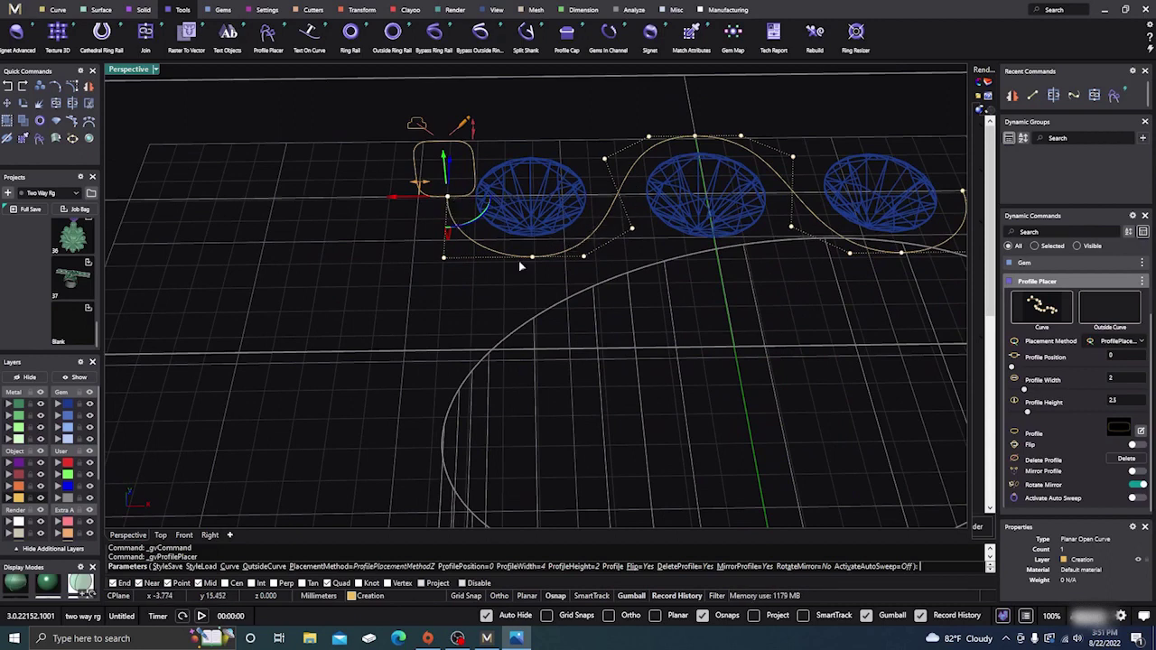
pyautogui.click(162, 536)
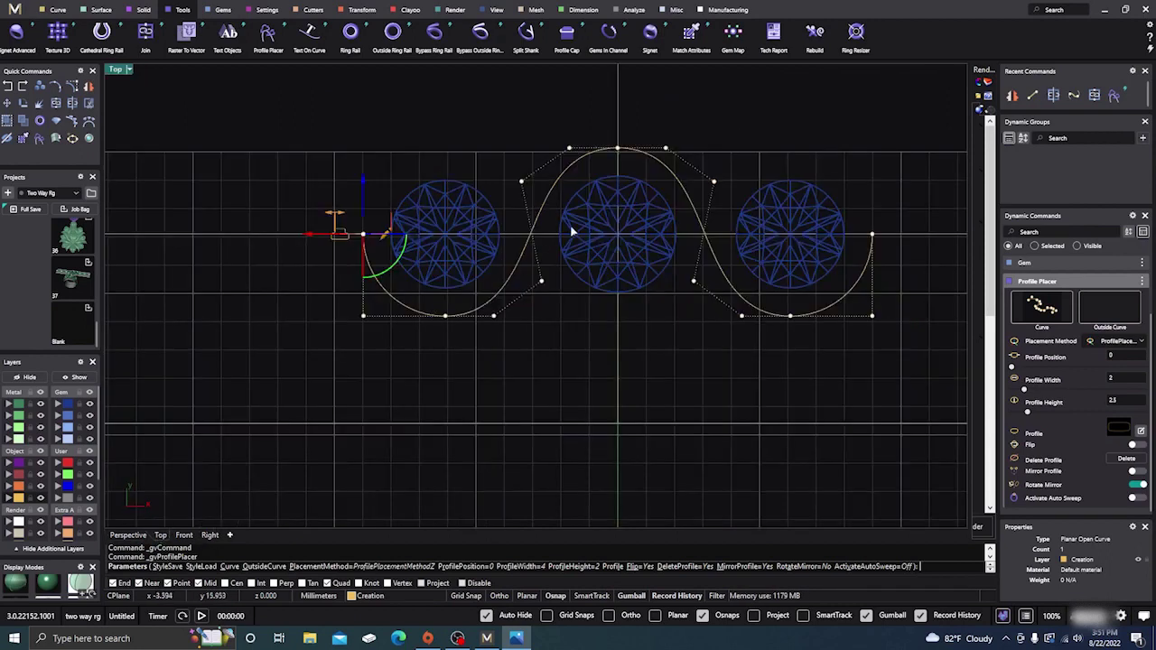
# Add profiles at positions 0.5, 0.87 and 1 along the wave curve
pyautogui.click(619, 151)
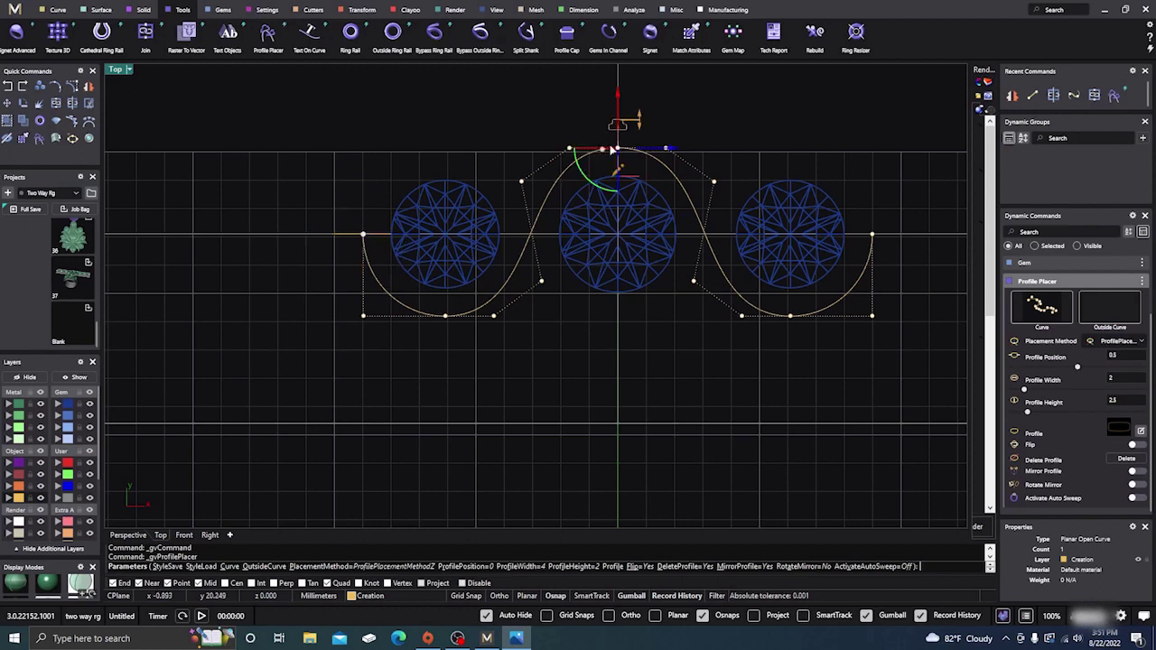
pyautogui.click(705, 235)
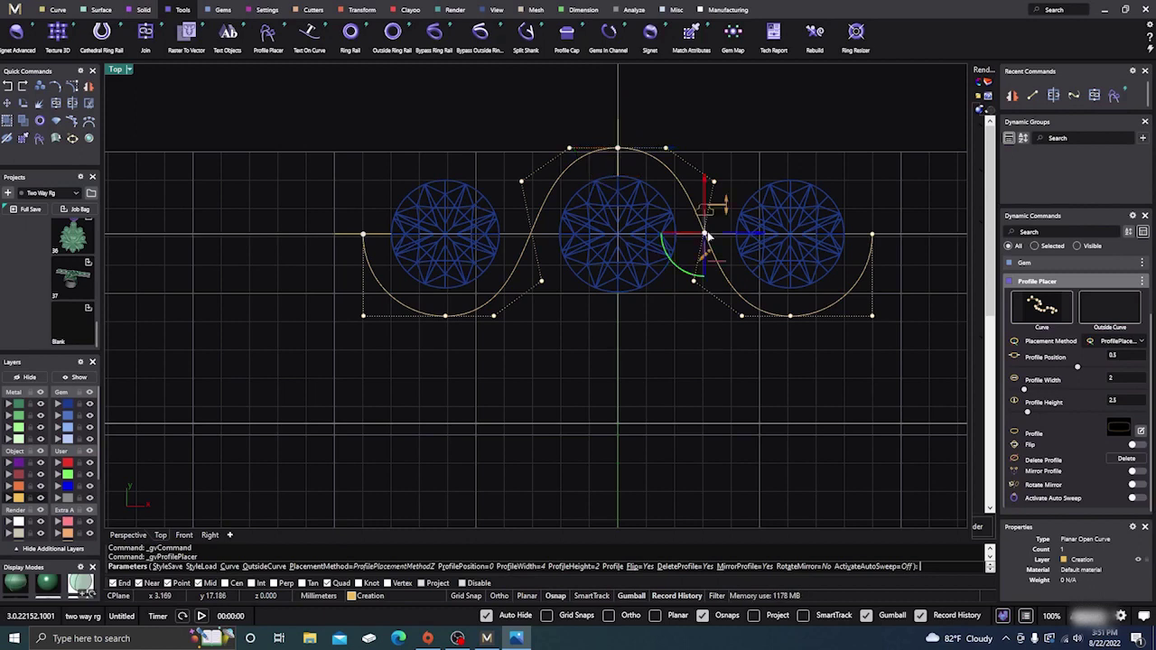
pyautogui.click(874, 236)
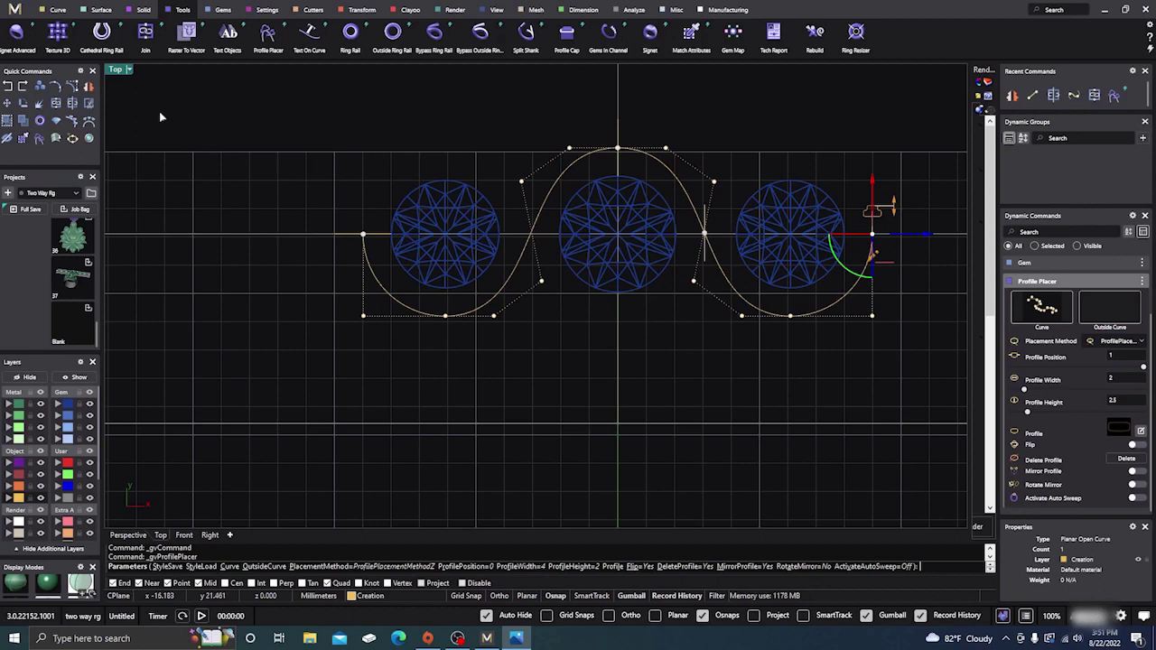
pyautogui.click(142, 537)
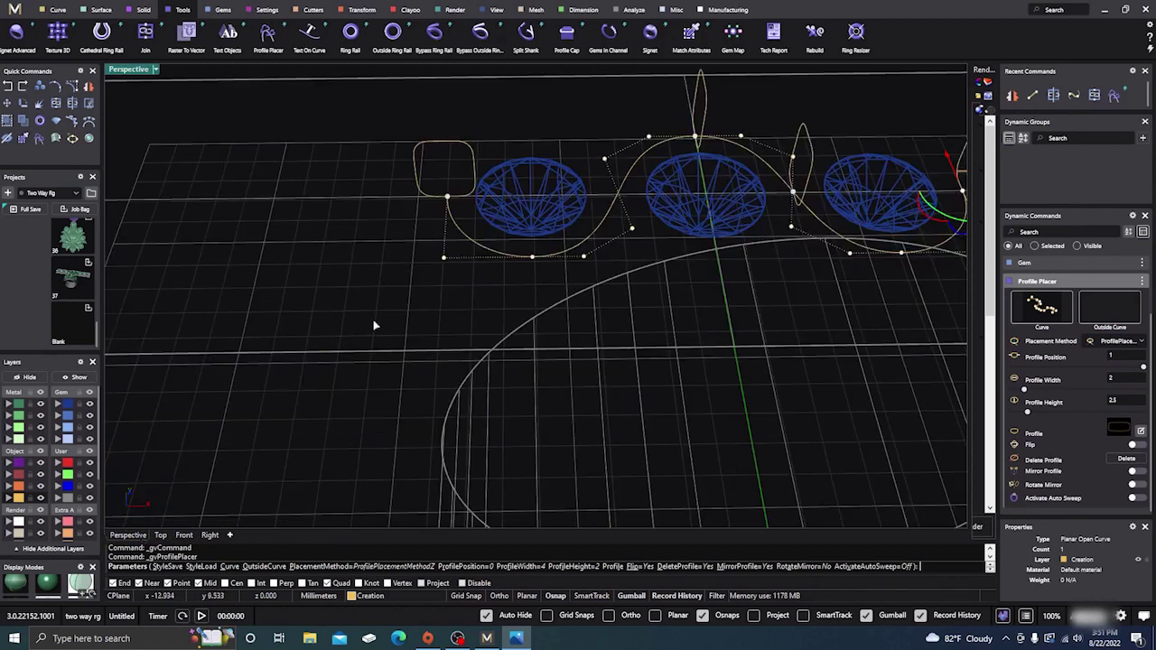
# Rotate the end profile 90° so it crosses the wave curve
pyautogui.scroll(-5, 375, 325)
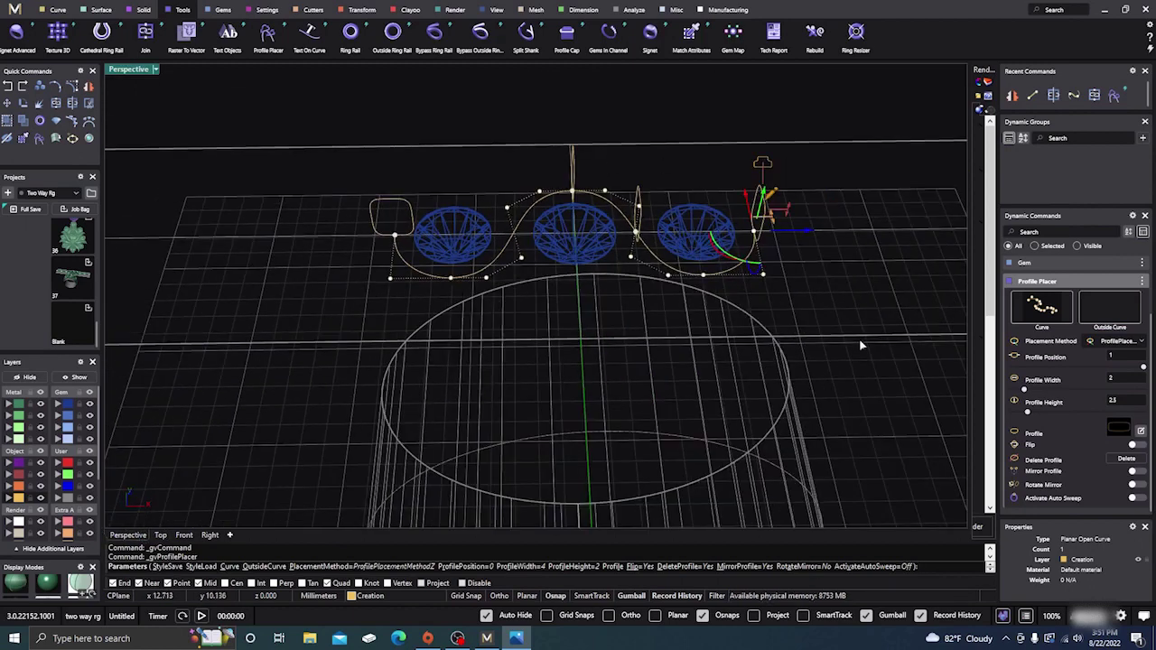
pyautogui.moveTo(861, 344); pyautogui.dragTo(840, 366, button='right')
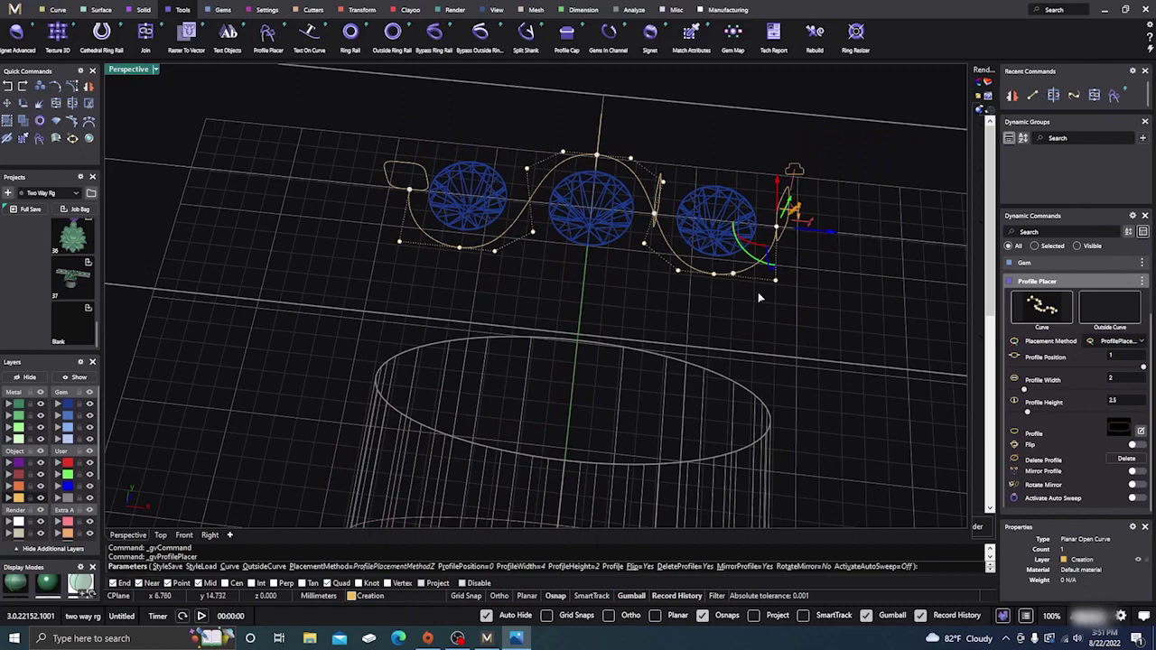
pyautogui.moveTo(758, 291); pyautogui.dragTo(823, 394, button='right')
pyautogui.click(755, 209)
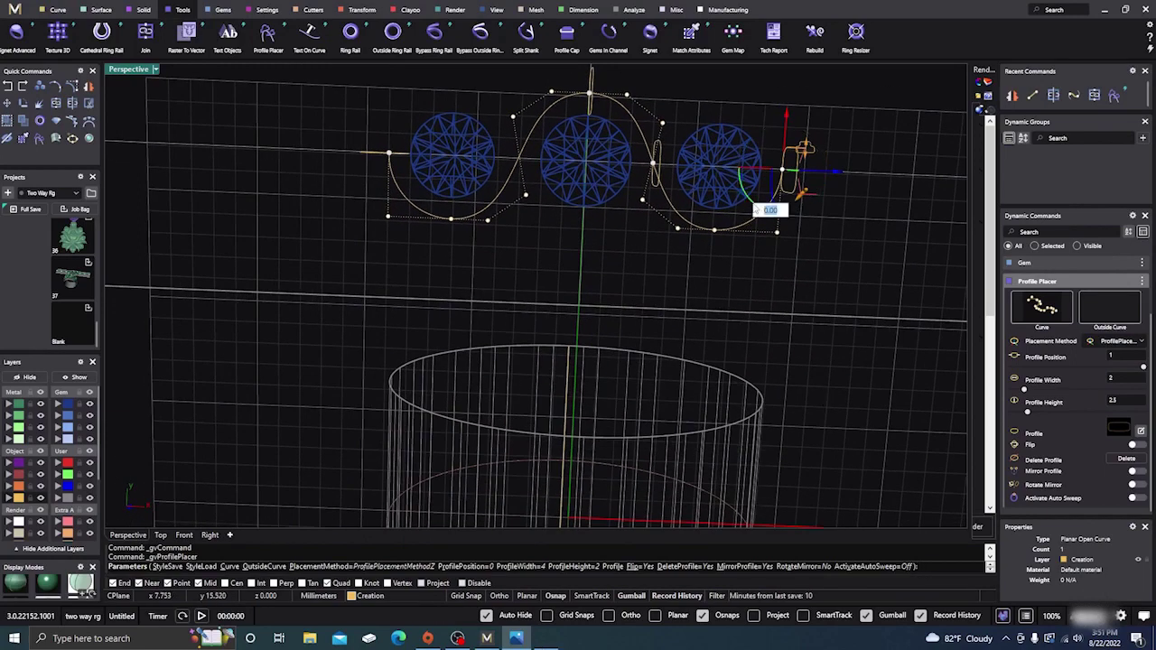
pyautogui.write('90')
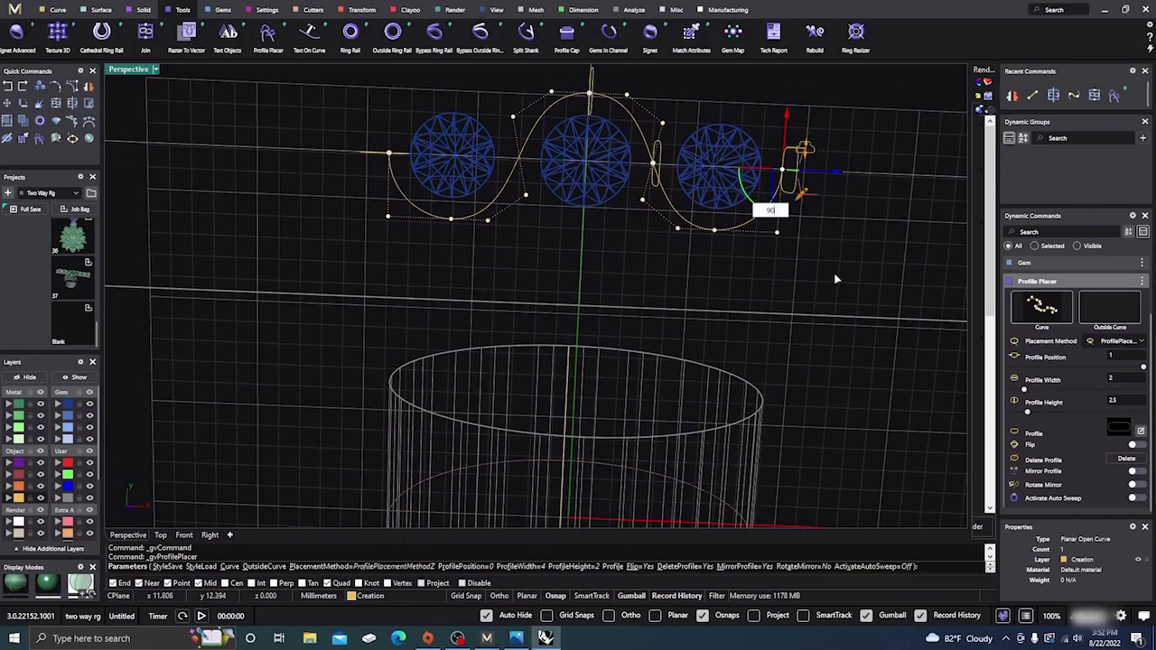
pyautogui.press('Return')
pyautogui.moveTo(833, 272); pyautogui.dragTo(732, 318, button='right')
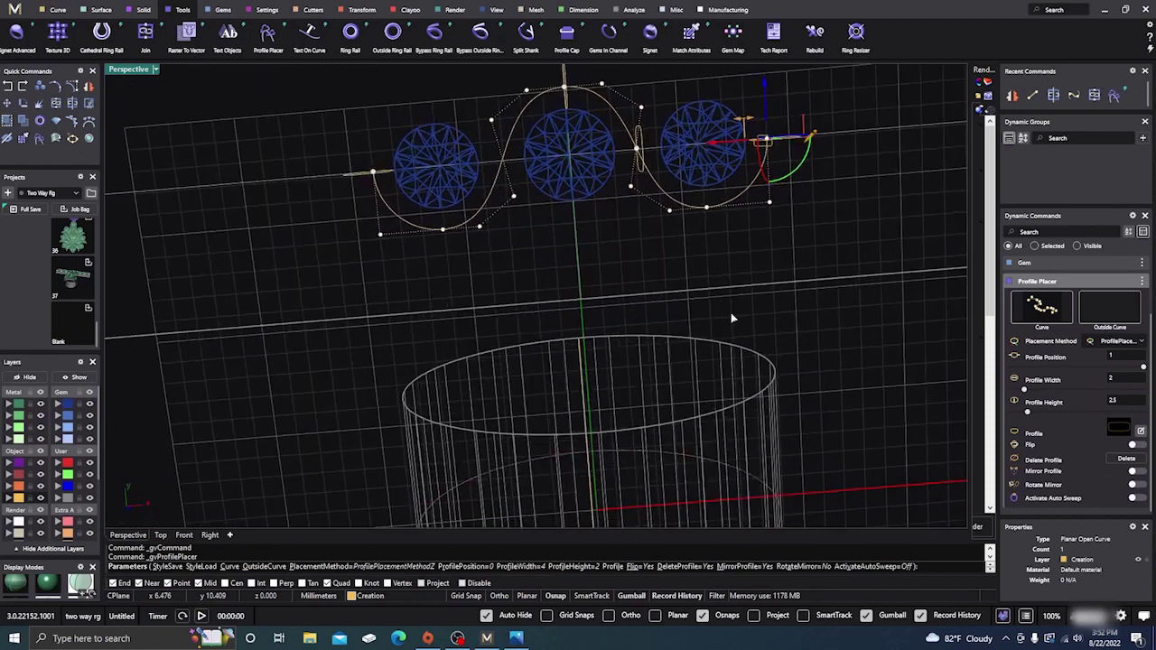
# Turn the crossing profile across the curve, lower it to 2 mm, and finish Profile Placer
pyautogui.click(160, 534)
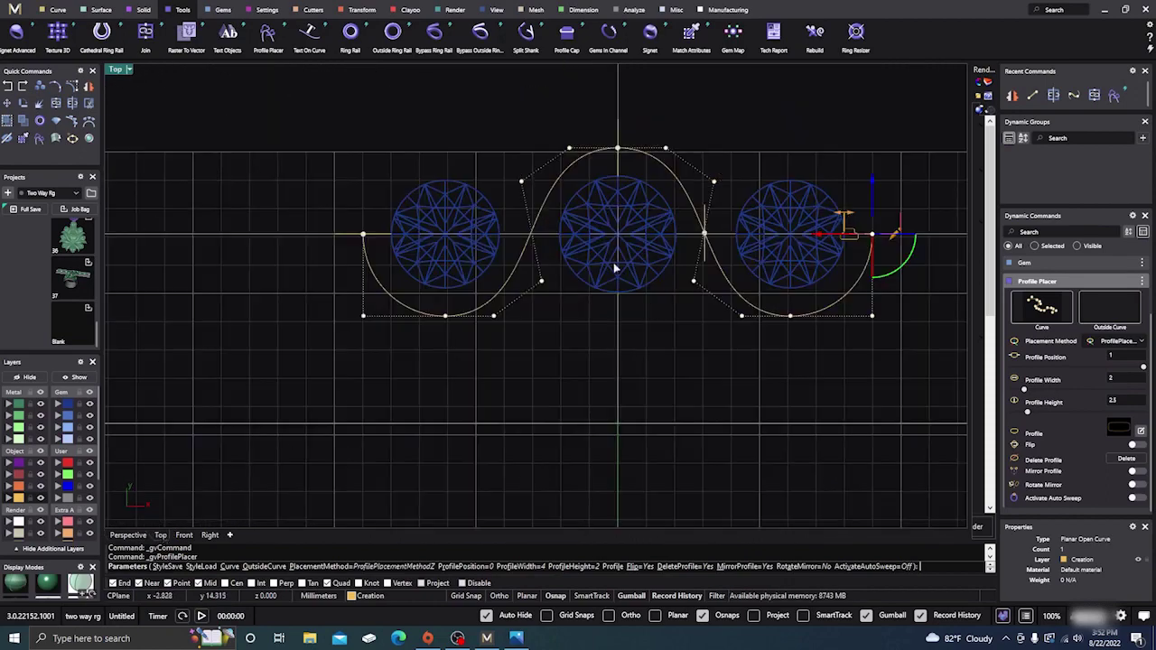
pyautogui.scroll(5, 709, 244)
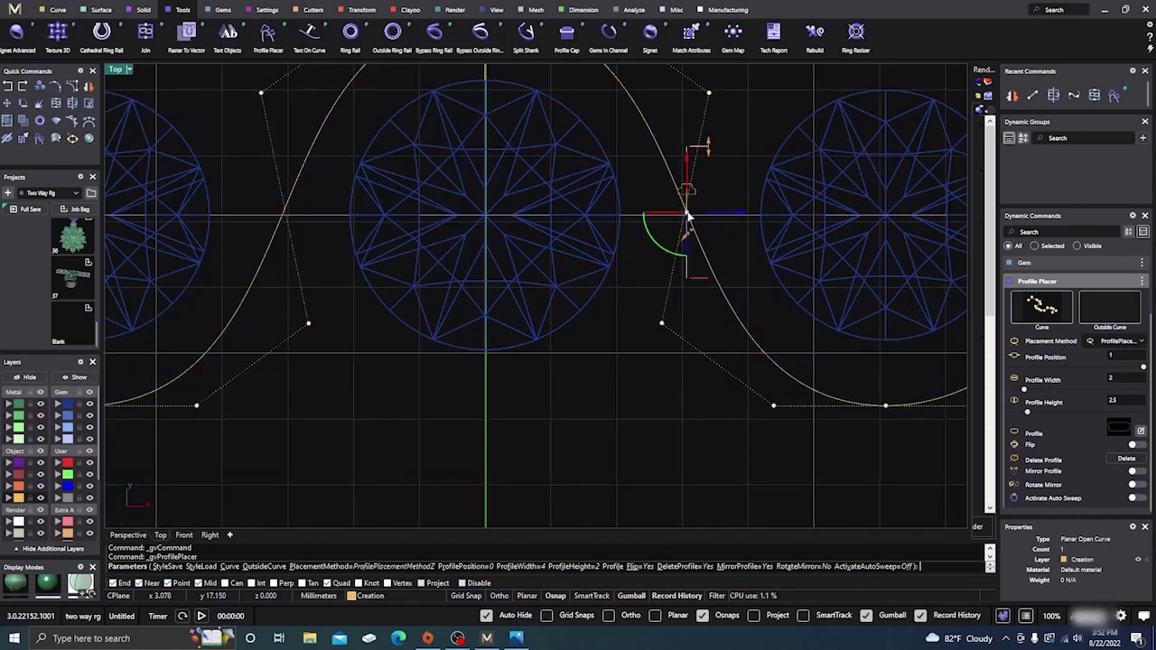
pyautogui.moveTo(666, 250); pyautogui.dragTo(621, 195)
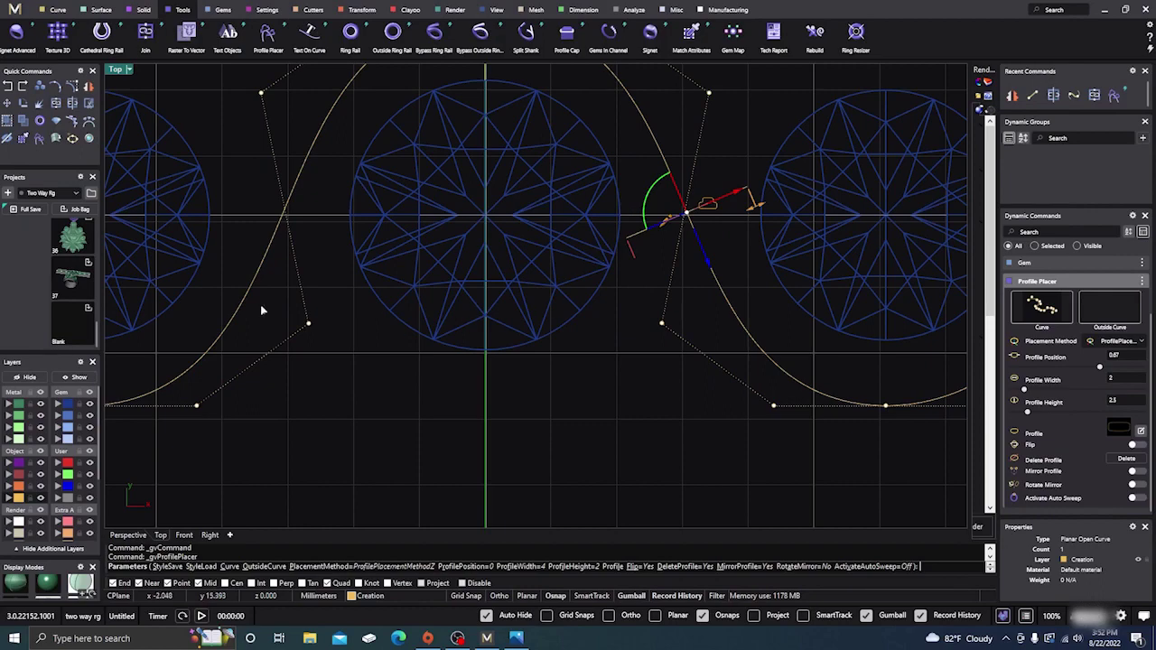
pyautogui.click(128, 534)
pyautogui.moveTo(446, 328); pyautogui.dragTo(462, 182, button='right')
pyautogui.scroll(6, 685, 271)
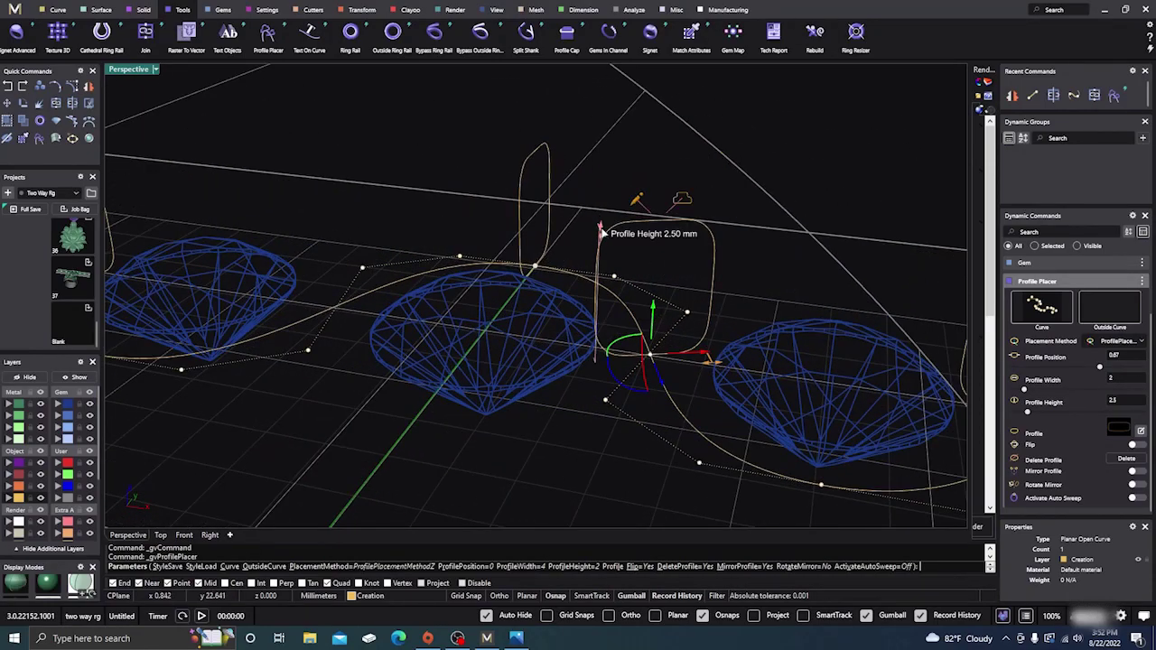
pyautogui.moveTo(602, 230); pyautogui.dragTo(596, 262)
pyautogui.scroll(-4, 604, 228)
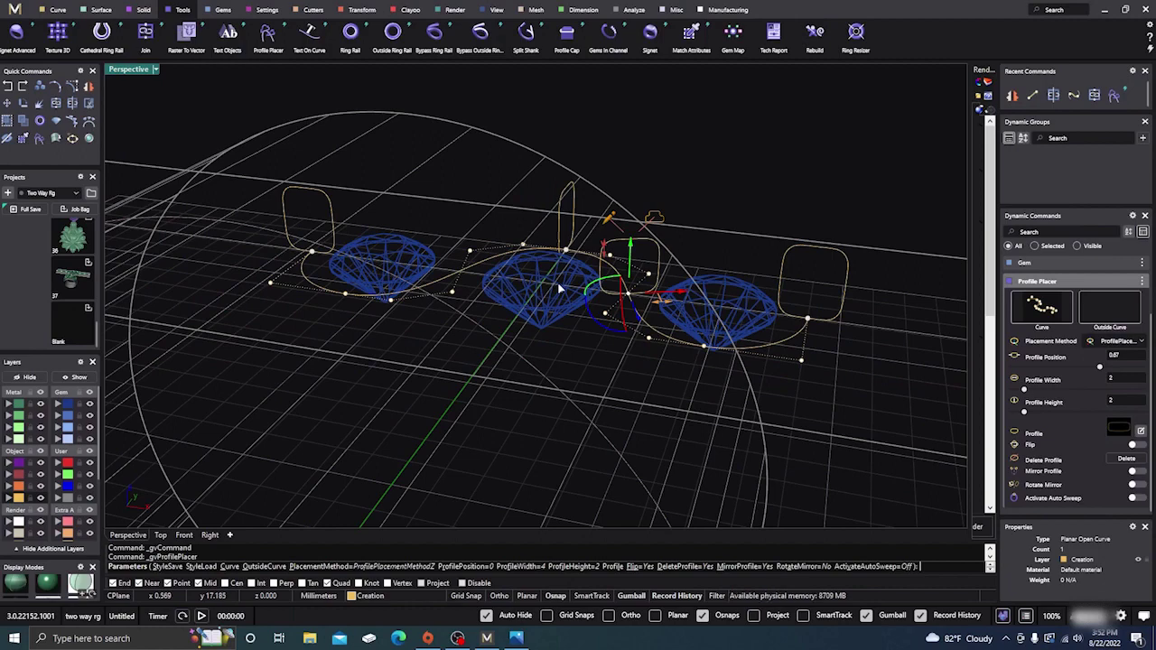
pyautogui.press('Return')
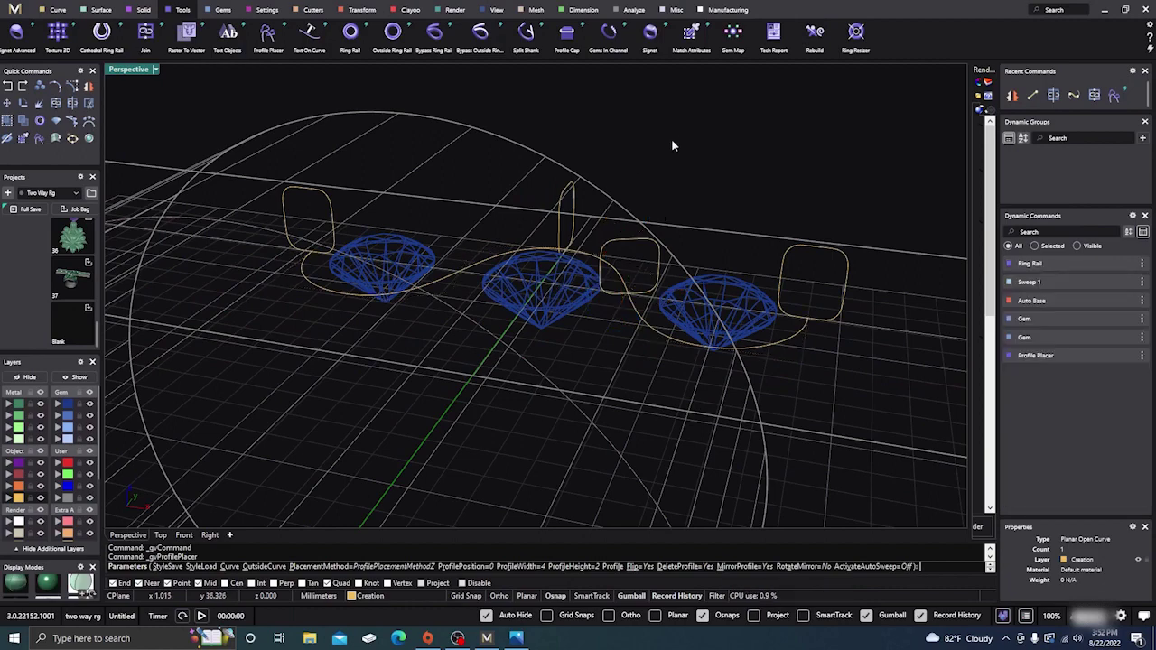
# Run Sweep 1 along the wave rail through the left-end, crest, crossing and right-end profiles
pyautogui.moveTo(671, 145); pyautogui.dragTo(696, 315, button='right')
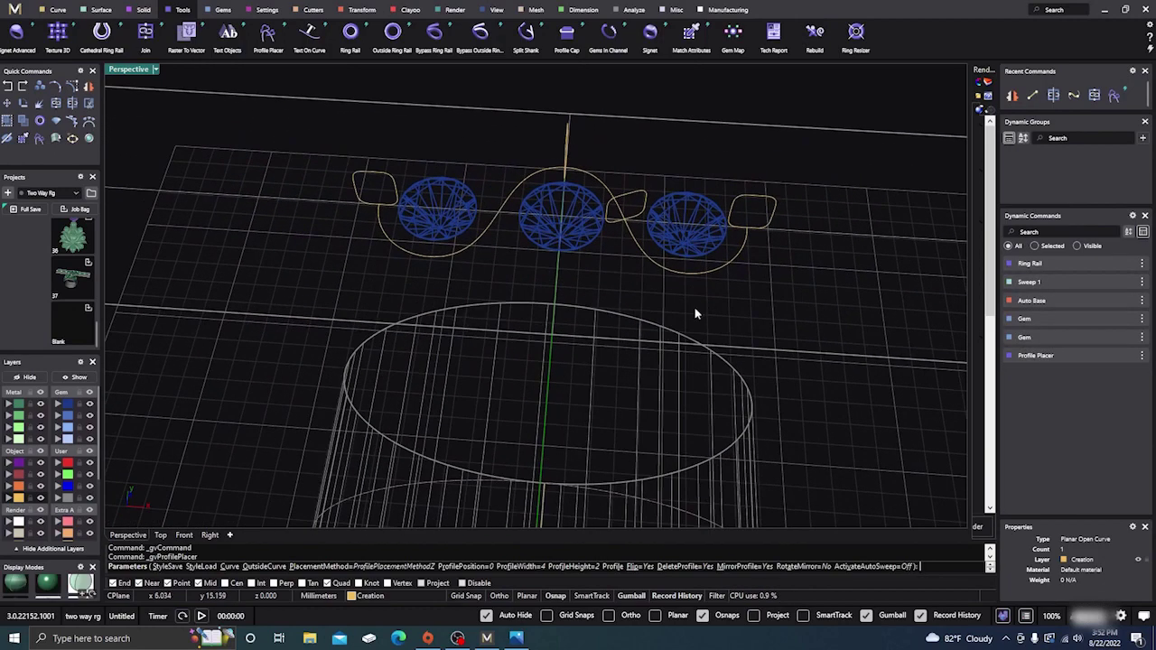
pyautogui.click(102, 10)
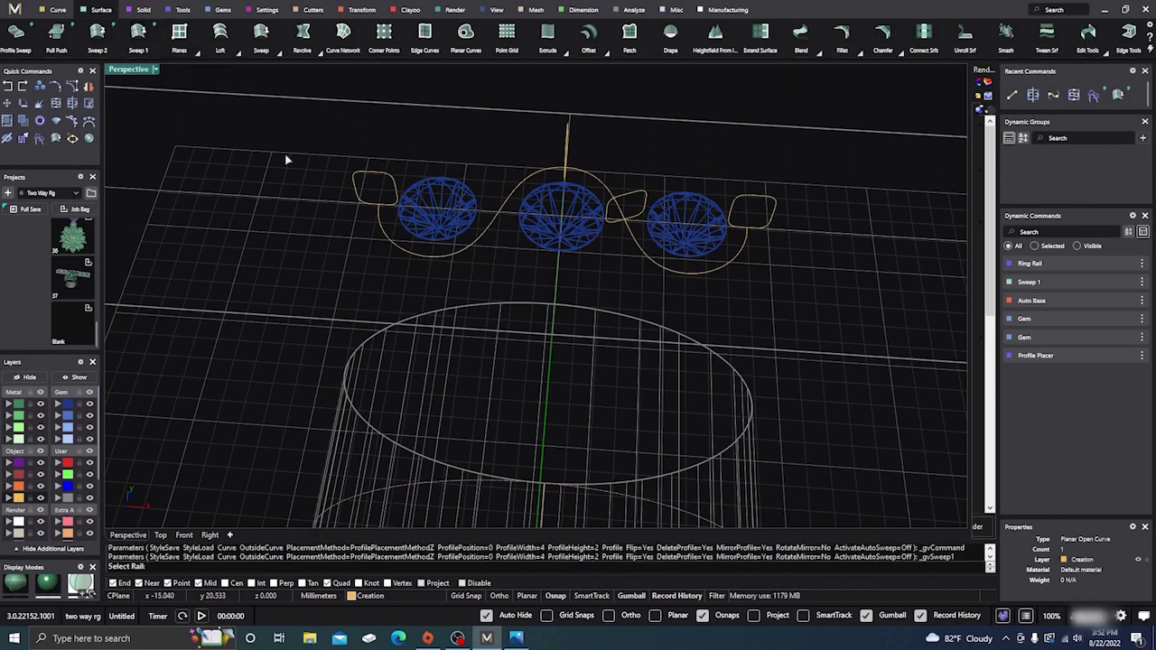
pyautogui.click(404, 252)
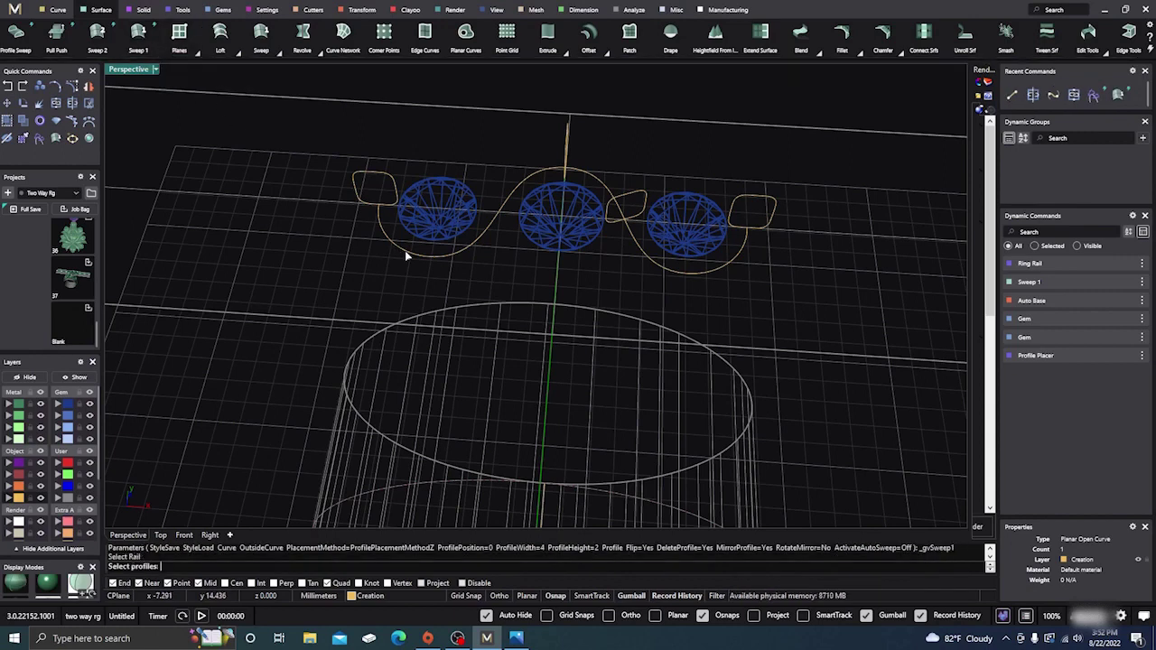
pyautogui.click(387, 174)
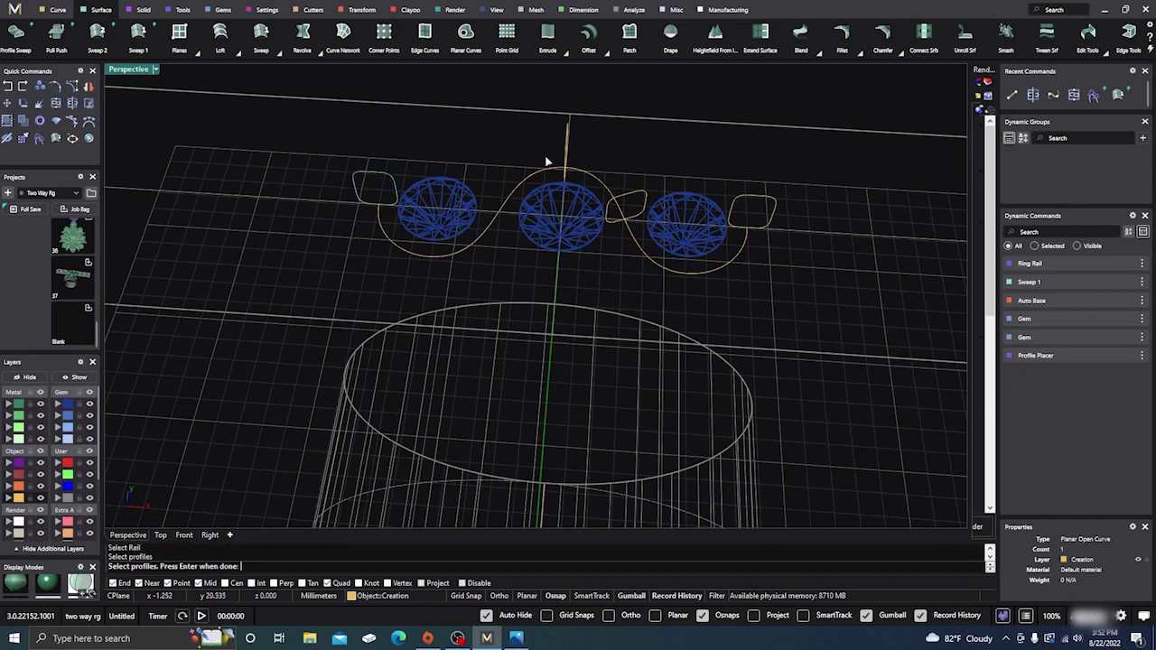
pyautogui.click(569, 140)
pyautogui.click(640, 195)
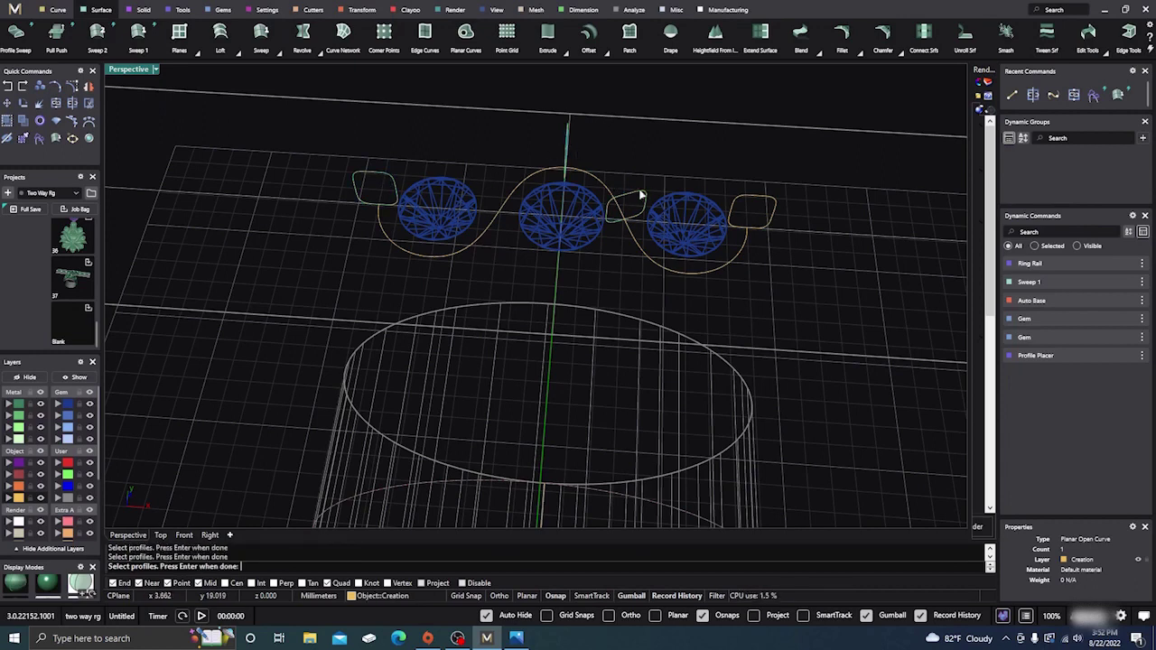
pyautogui.click(763, 201)
pyautogui.rightClick(763, 200)
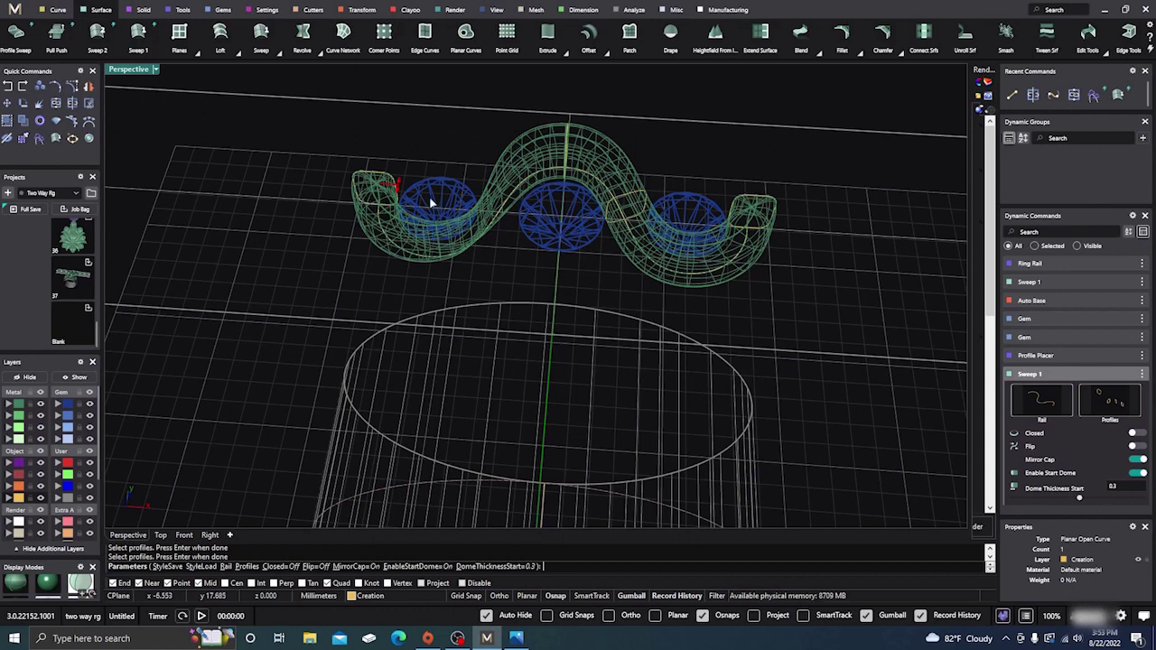
# Accept the sweep, open the band's profile curve in Profile Placer edit, and toggle Flip
pyautogui.press('Return')
pyautogui.click(388, 180)
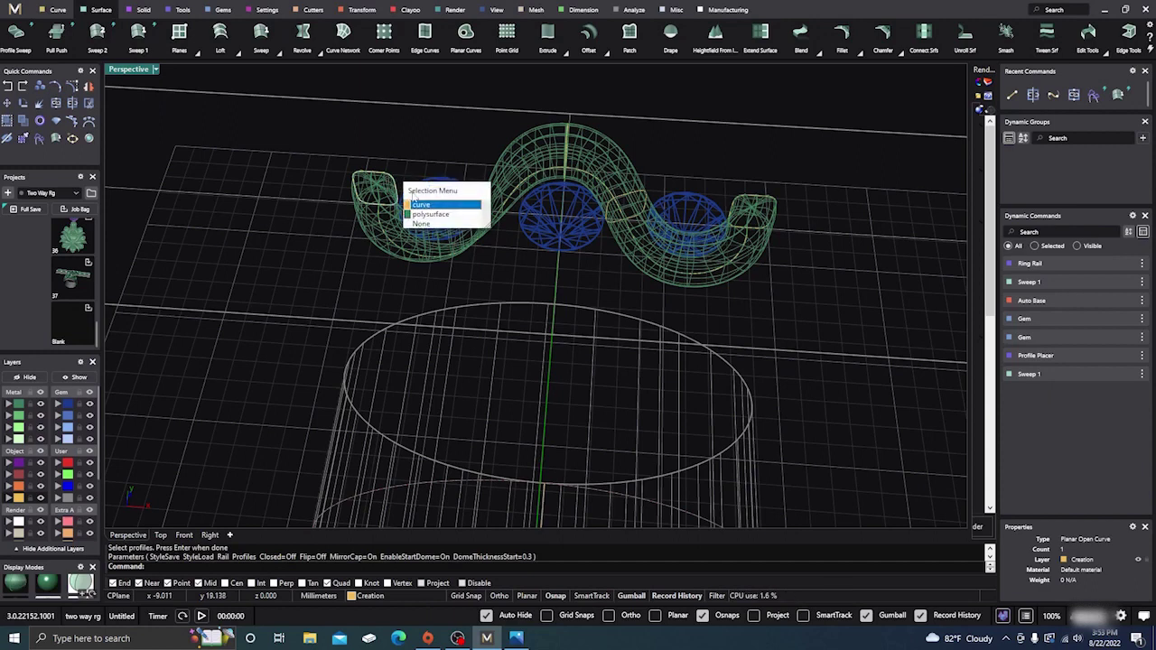
pyautogui.click(429, 205)
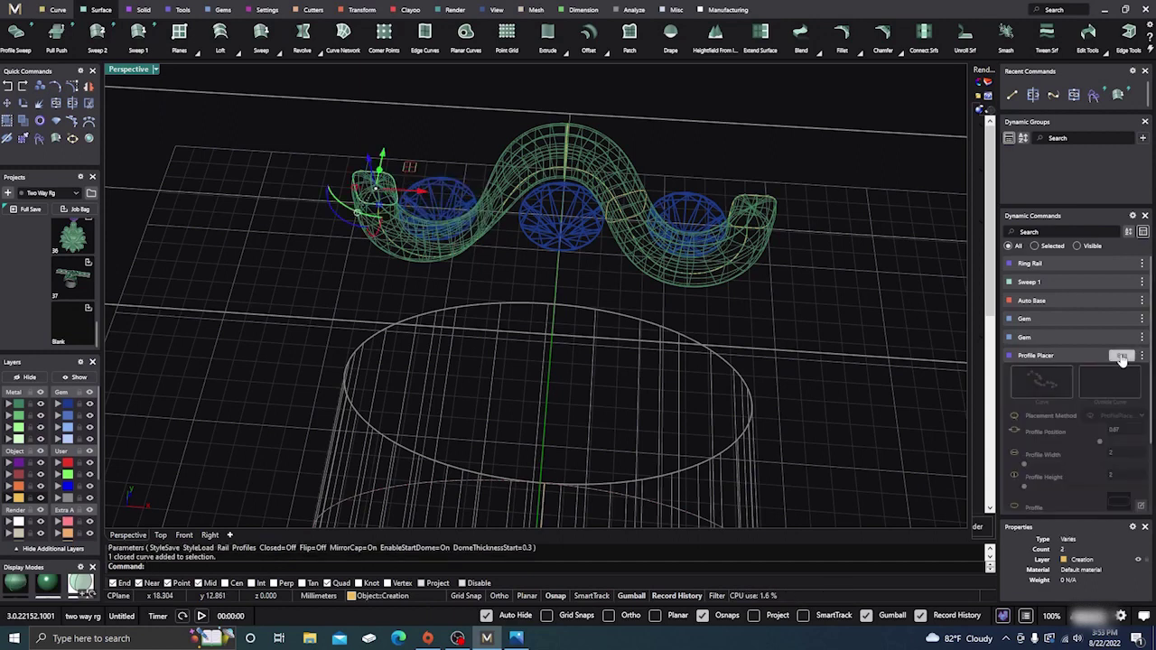
pyautogui.click(1119, 355)
pyautogui.scroll(-1, 1053, 336)
pyautogui.scroll(-1, 1068, 364)
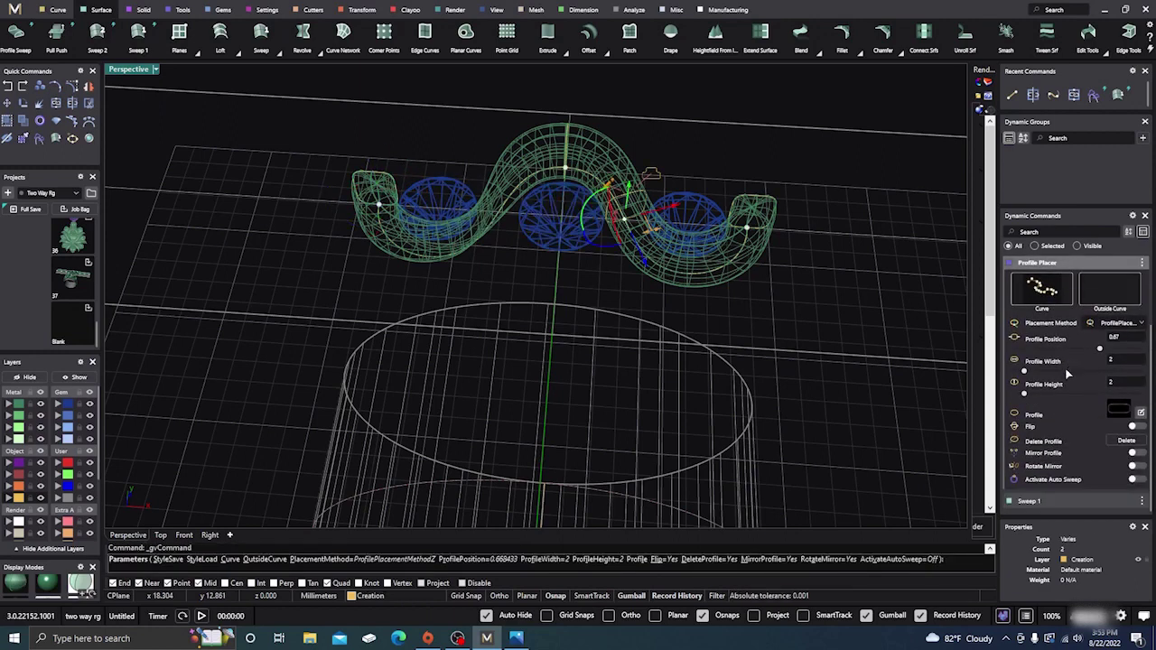
pyautogui.click(1138, 427)
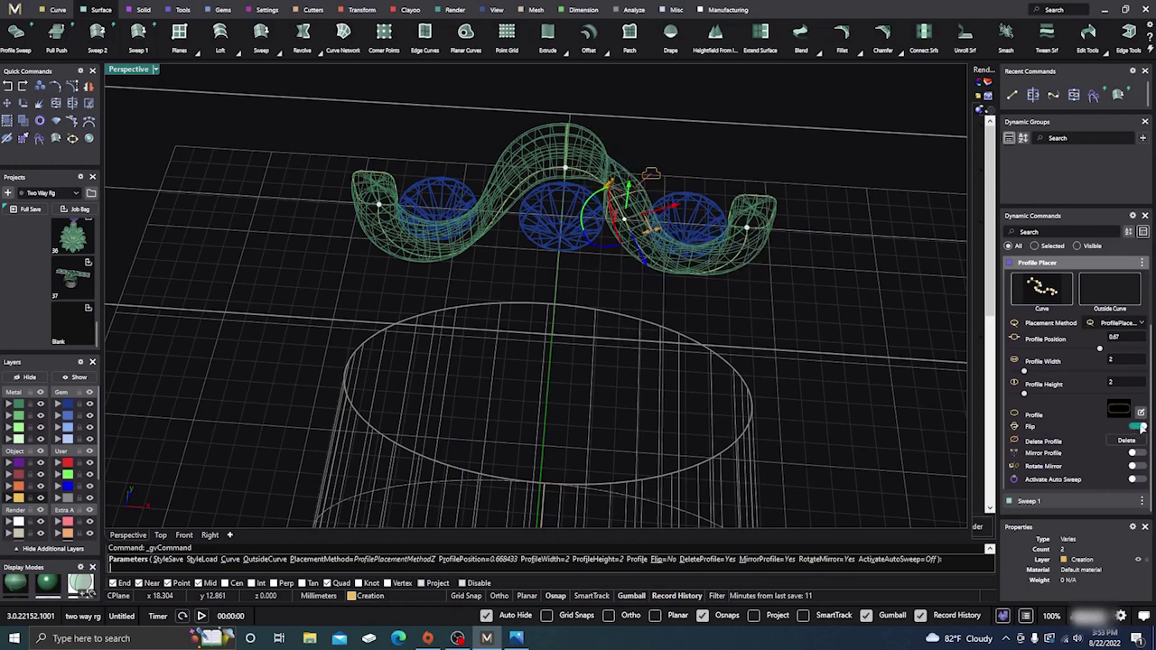
pyautogui.click(1139, 427)
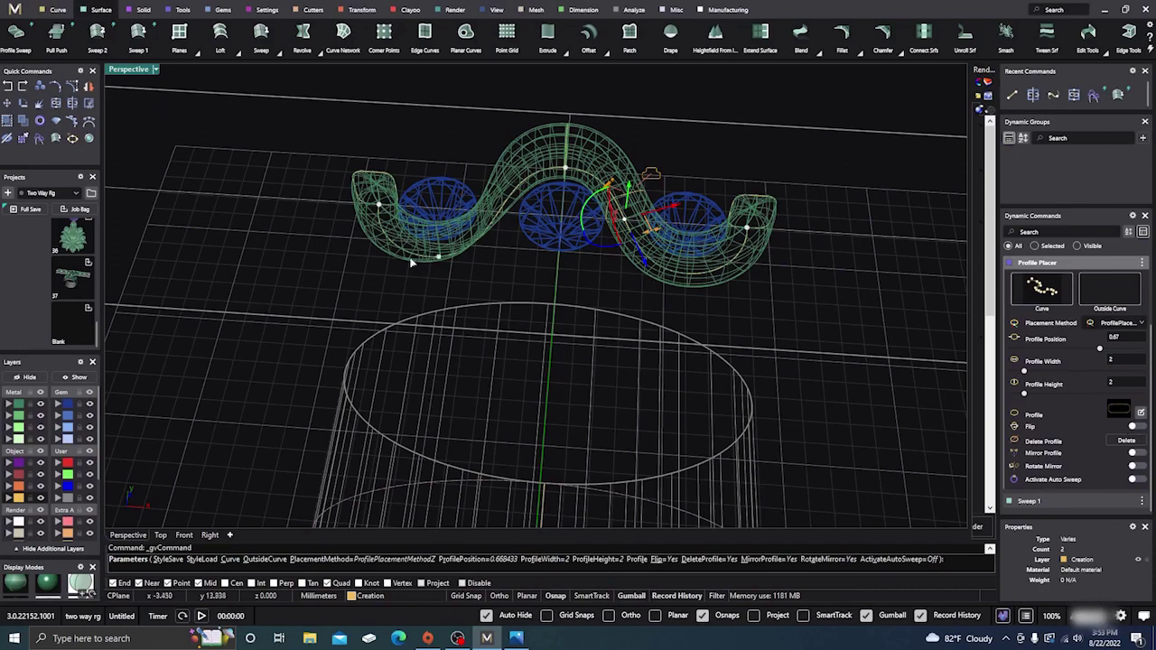
# Select the profile at the band's left end and turn its Flip off
pyautogui.moveTo(398, 259); pyautogui.dragTo(346, 271, button='right')
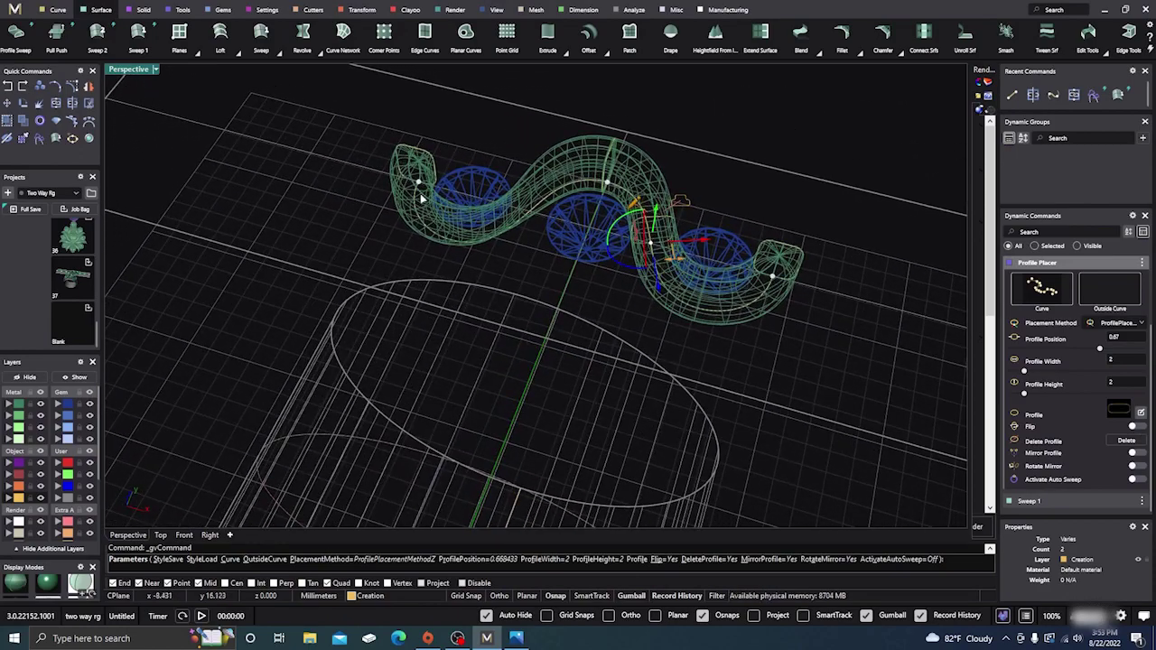
pyautogui.scroll(3, 420, 194)
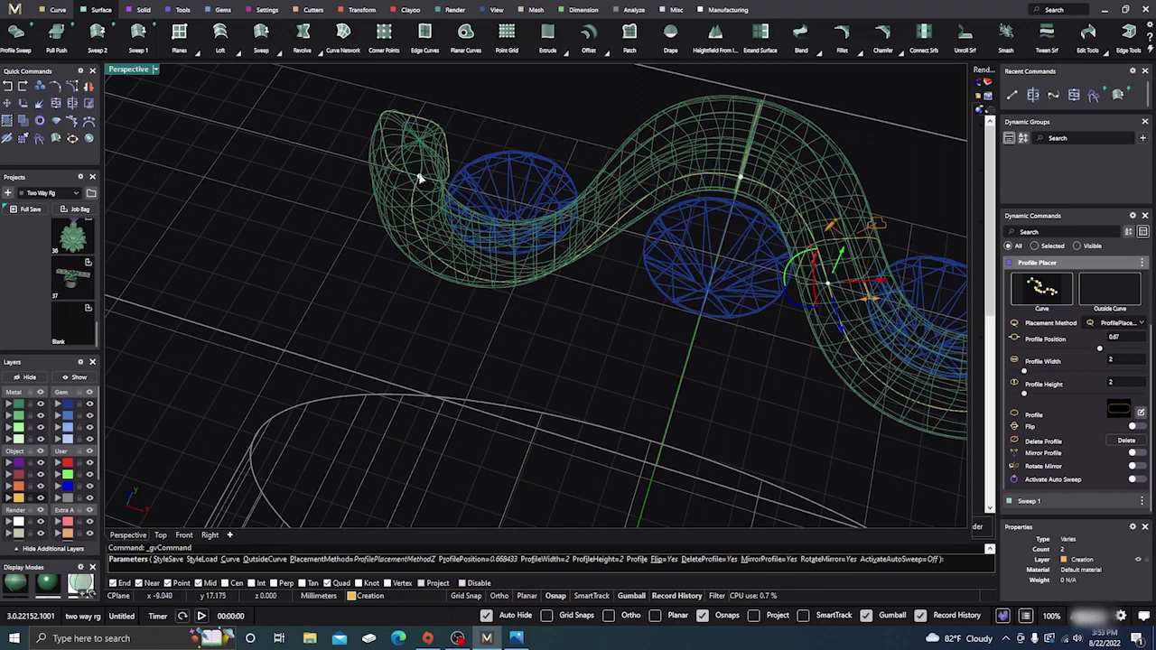
pyautogui.click(418, 178)
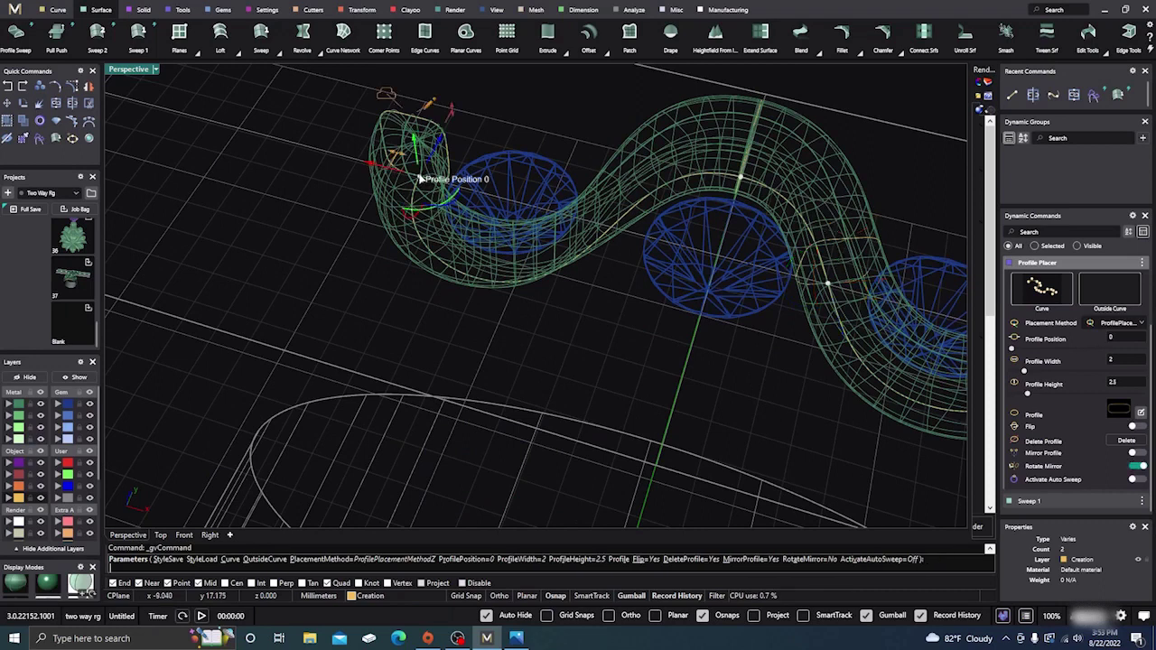
pyautogui.click(1134, 426)
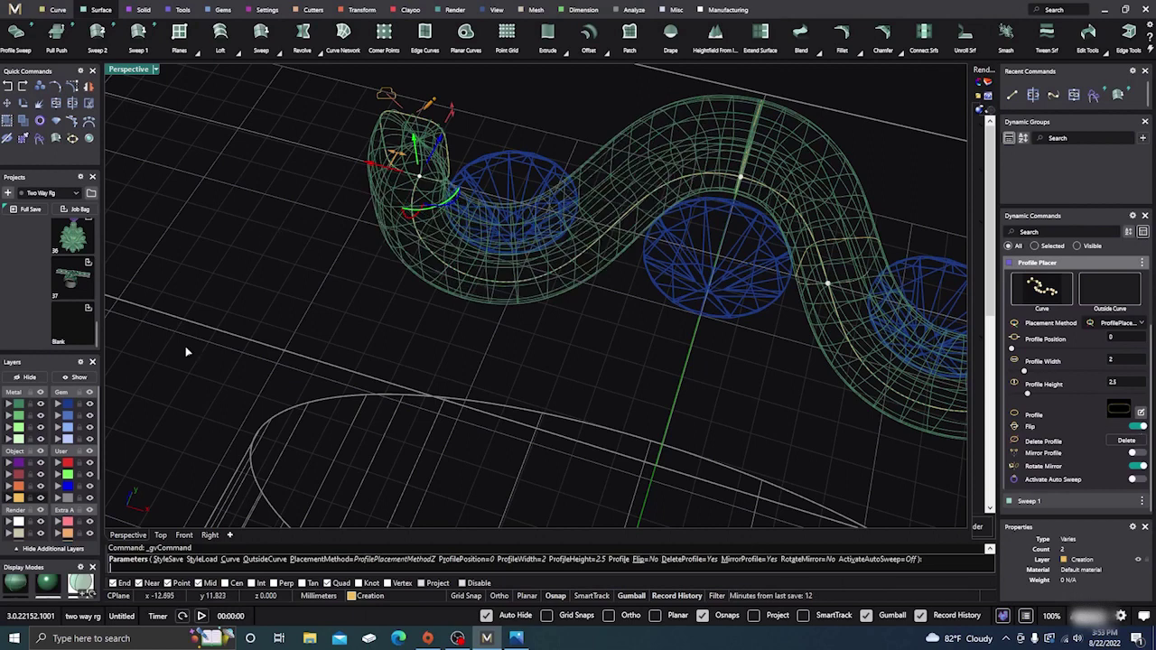
# Inspect the band shaded and with edges, return to wireframe, and finish the edit
pyautogui.click(50, 582)
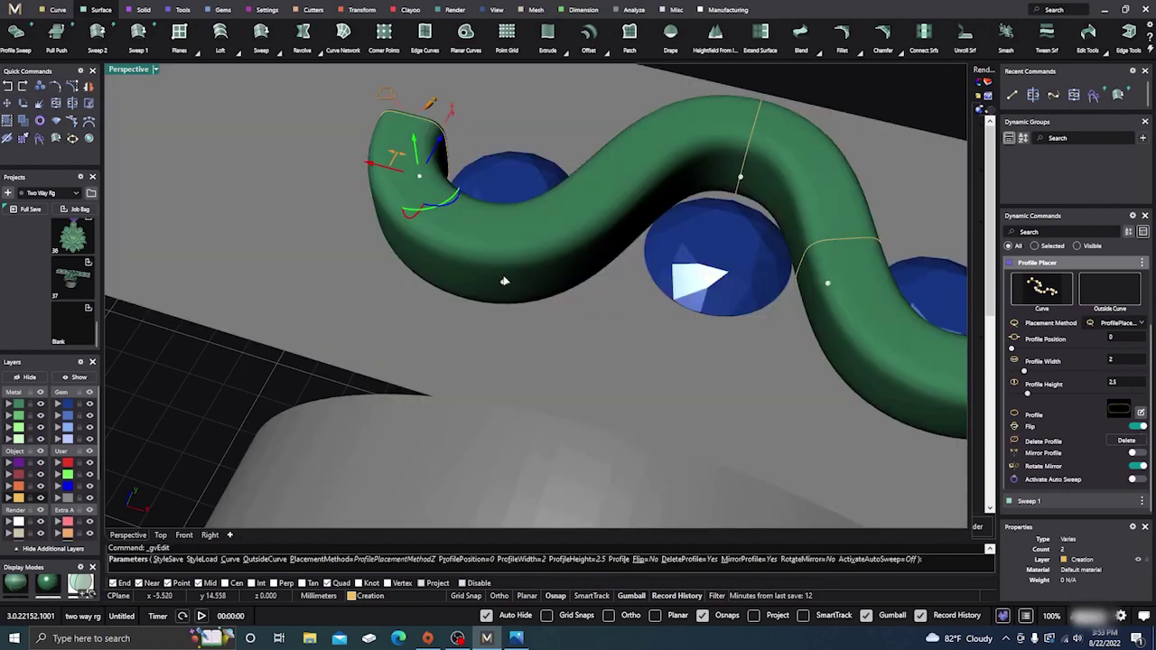
pyautogui.moveTo(504, 281); pyautogui.dragTo(128, 462, button='right')
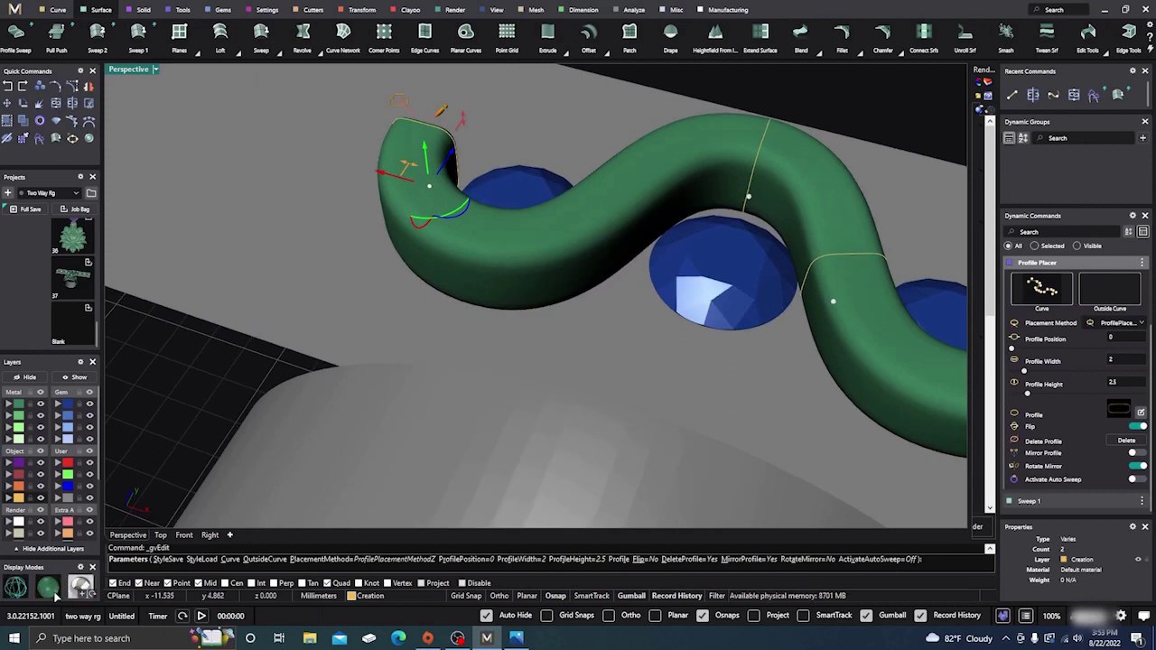
pyautogui.click(55, 589)
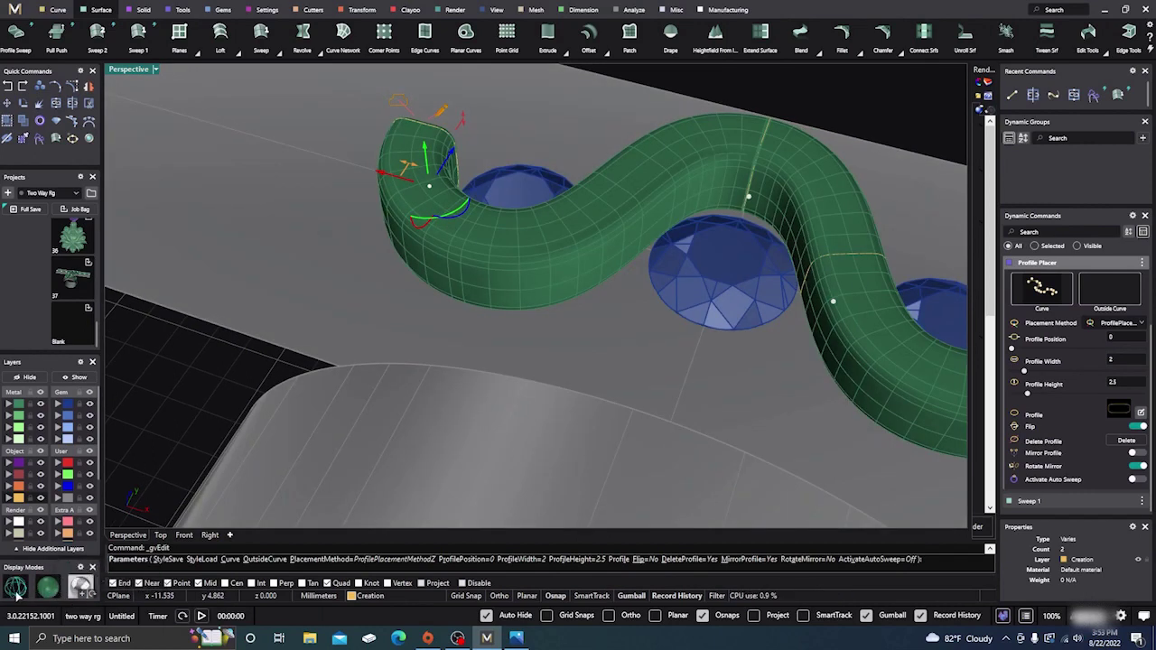
pyautogui.click(20, 594)
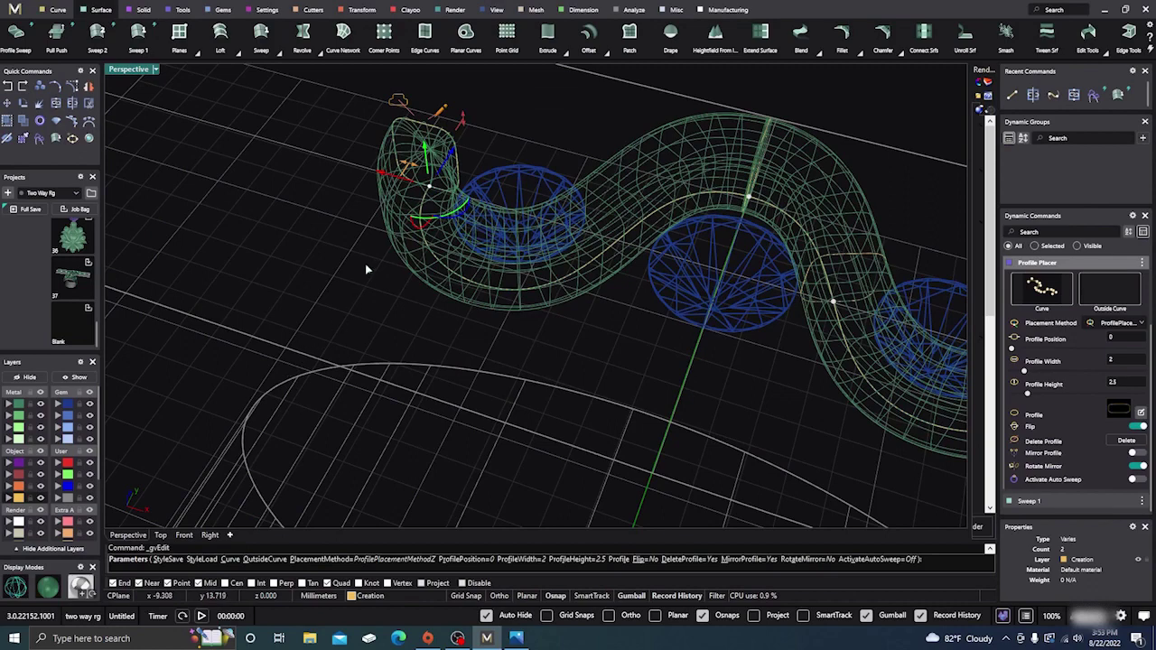
pyautogui.scroll(-3, 390, 239)
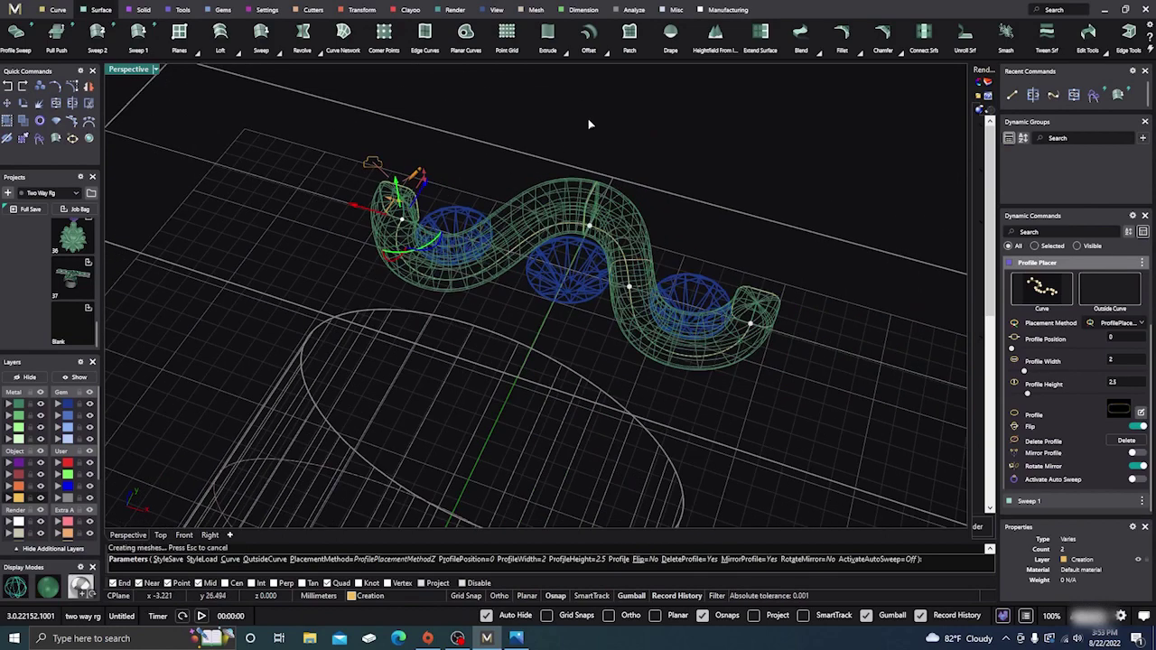
pyautogui.press('Return')
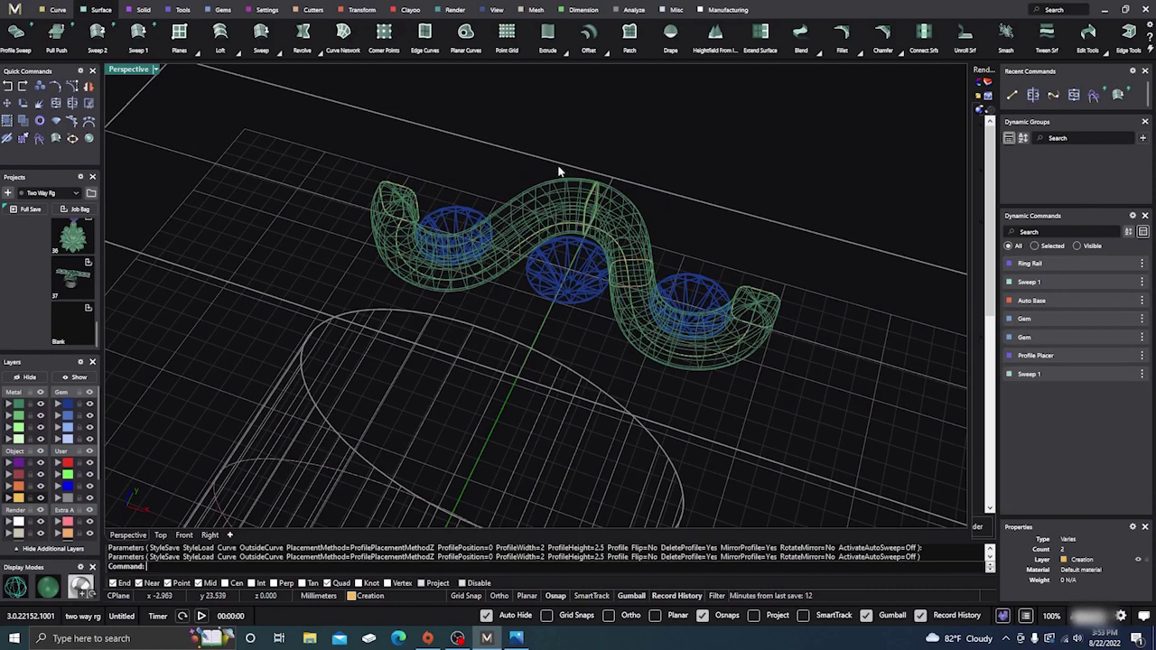
# Edit Sweep 1 to turn off Mirror Cap, Start Dome and End Dome
pyautogui.click(747, 335)
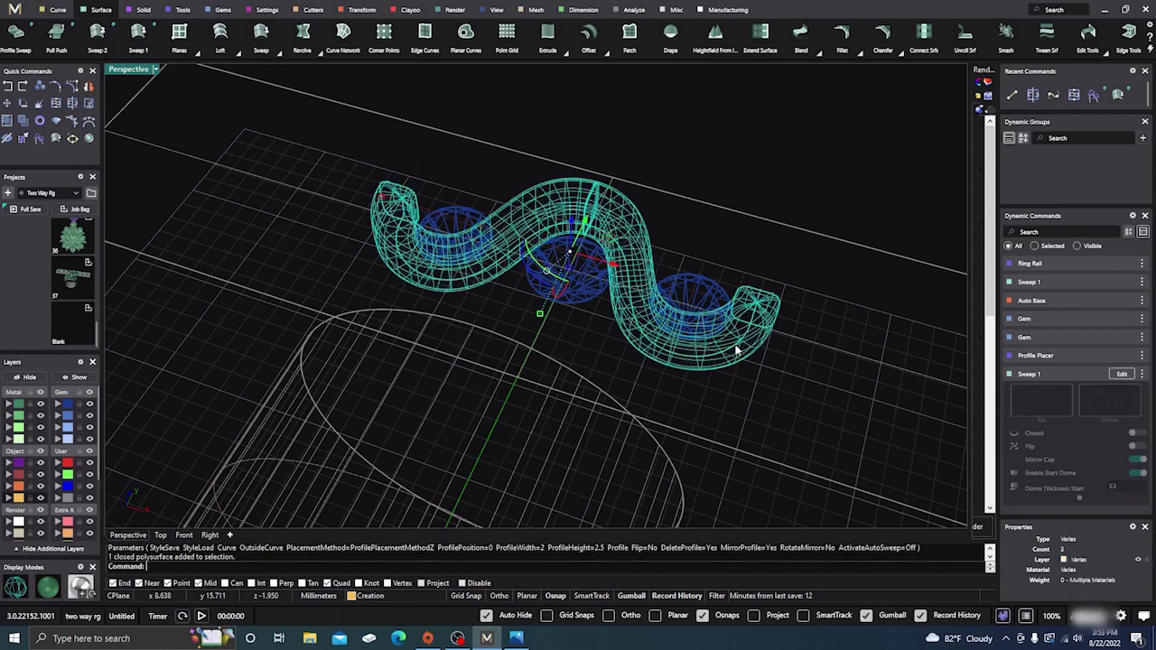
pyautogui.click(1120, 373)
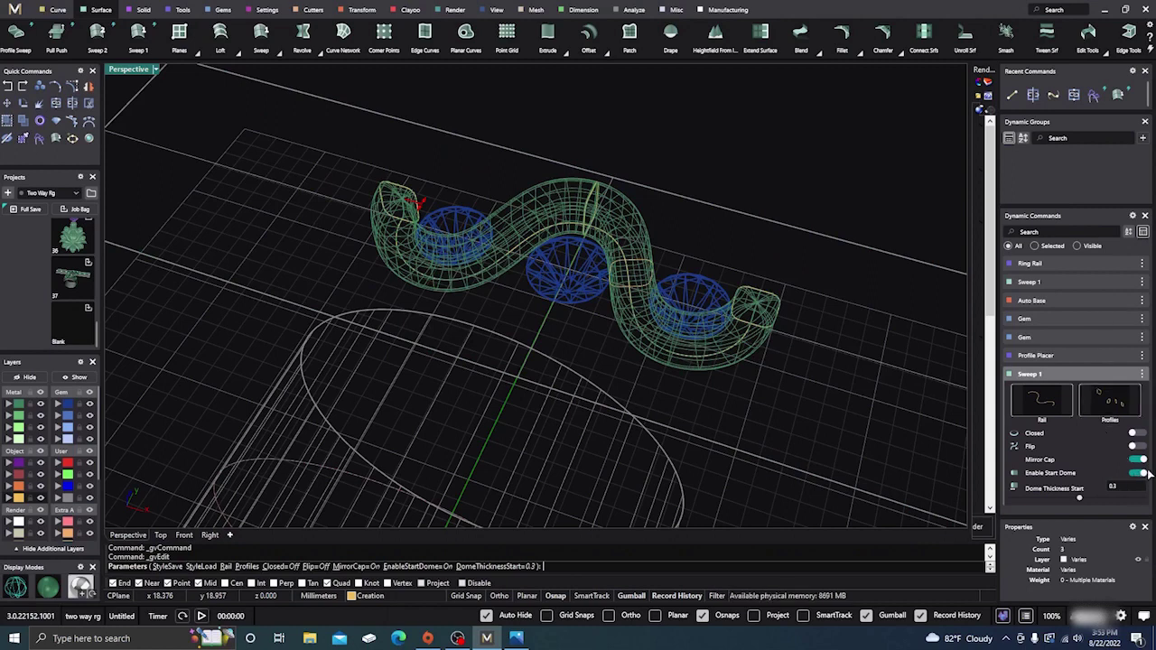
pyautogui.click(1140, 460)
pyautogui.scroll(-1, 1140, 469)
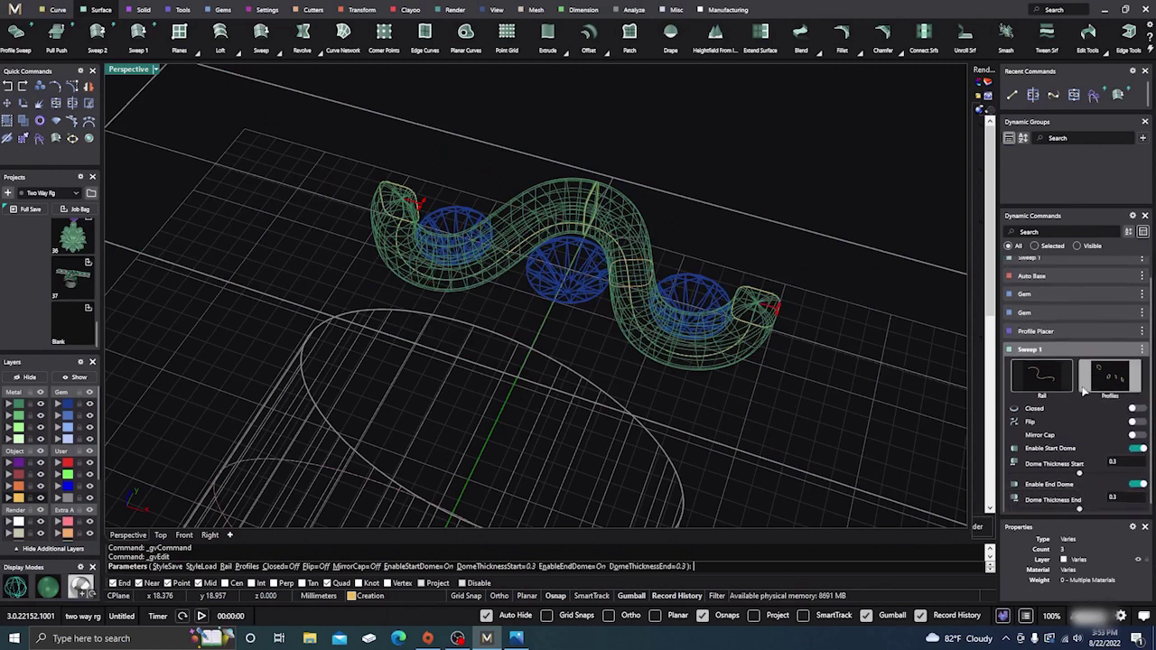
pyautogui.click(1138, 439)
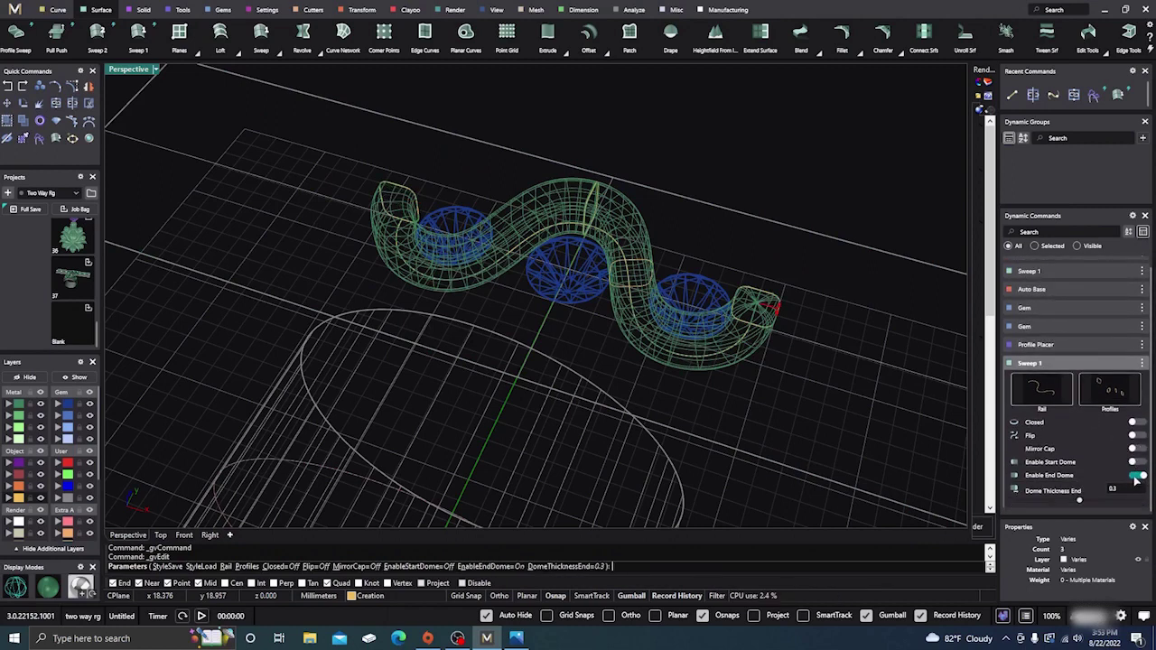
pyautogui.click(1138, 475)
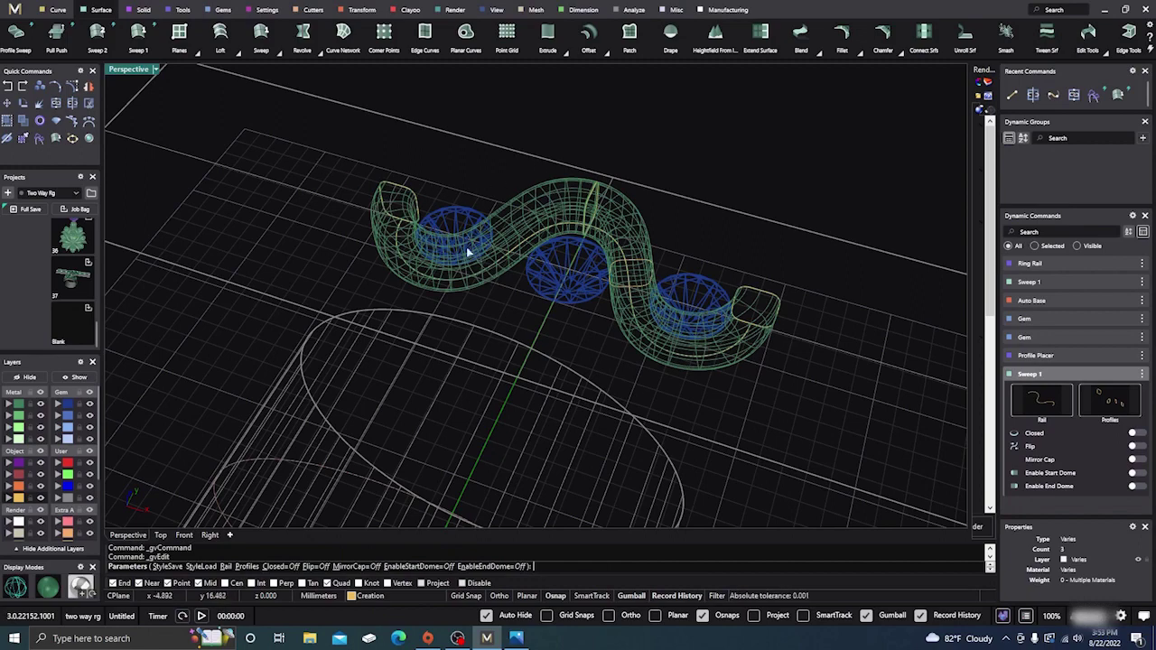
pyautogui.moveTo(518, 183); pyautogui.dragTo(543, 264, button='right')
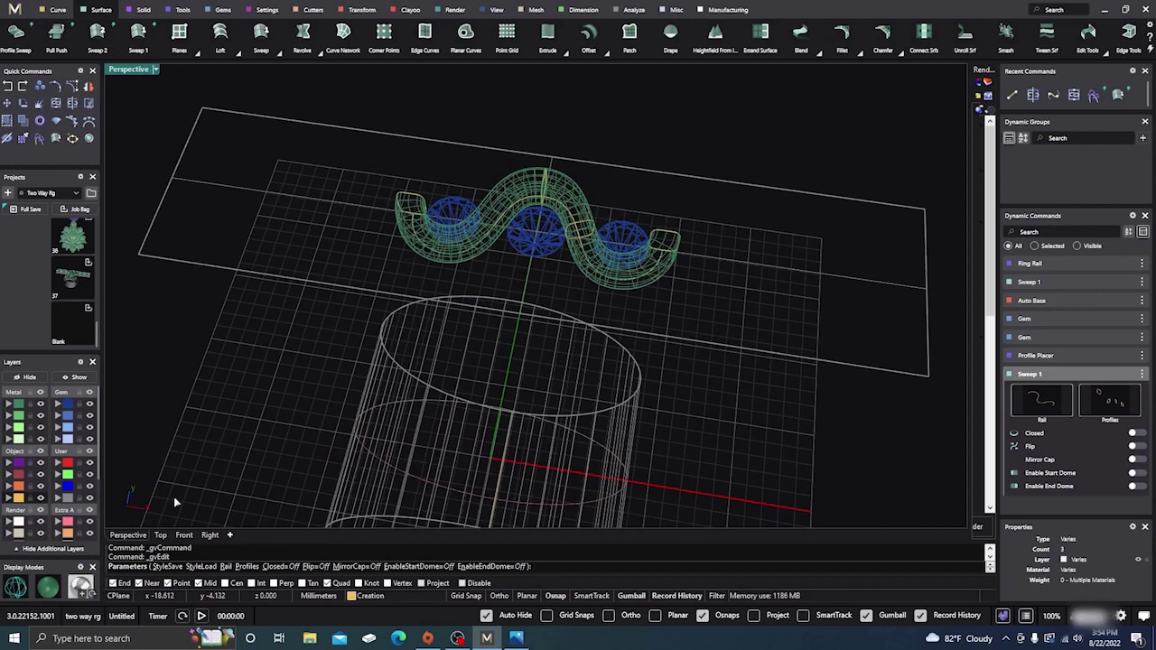
pyautogui.press('Return')
# Shade the model, hide the reference plane and cylinder layer, and select the band
pyautogui.click(585, 201)
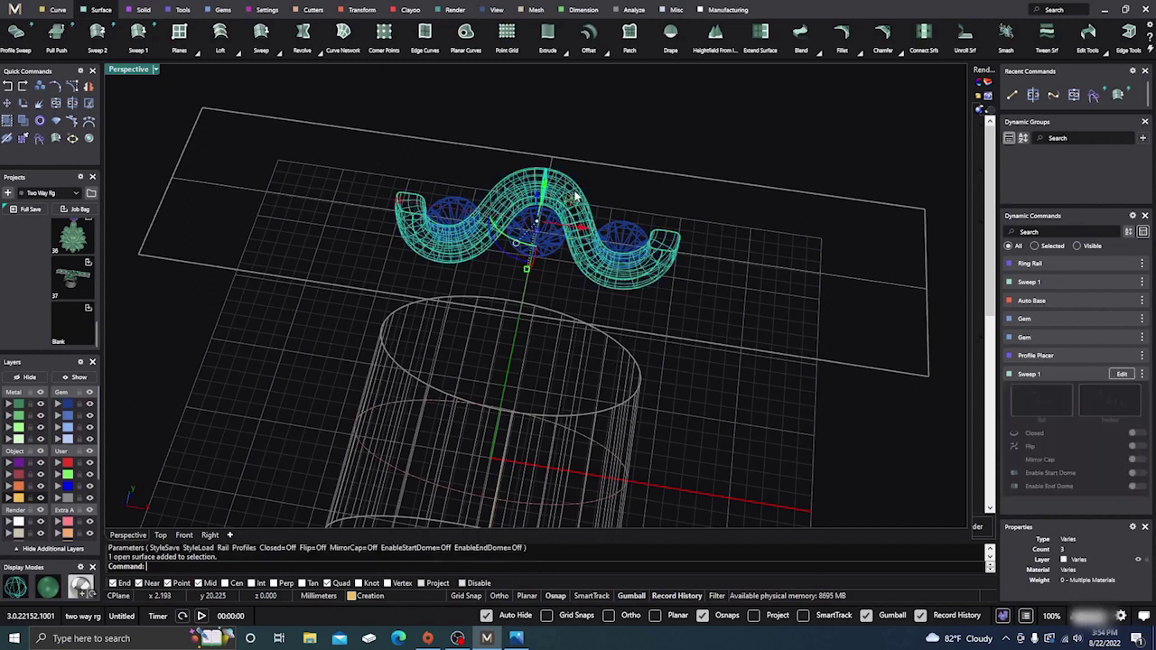
pyautogui.click(47, 587)
pyautogui.click(304, 372)
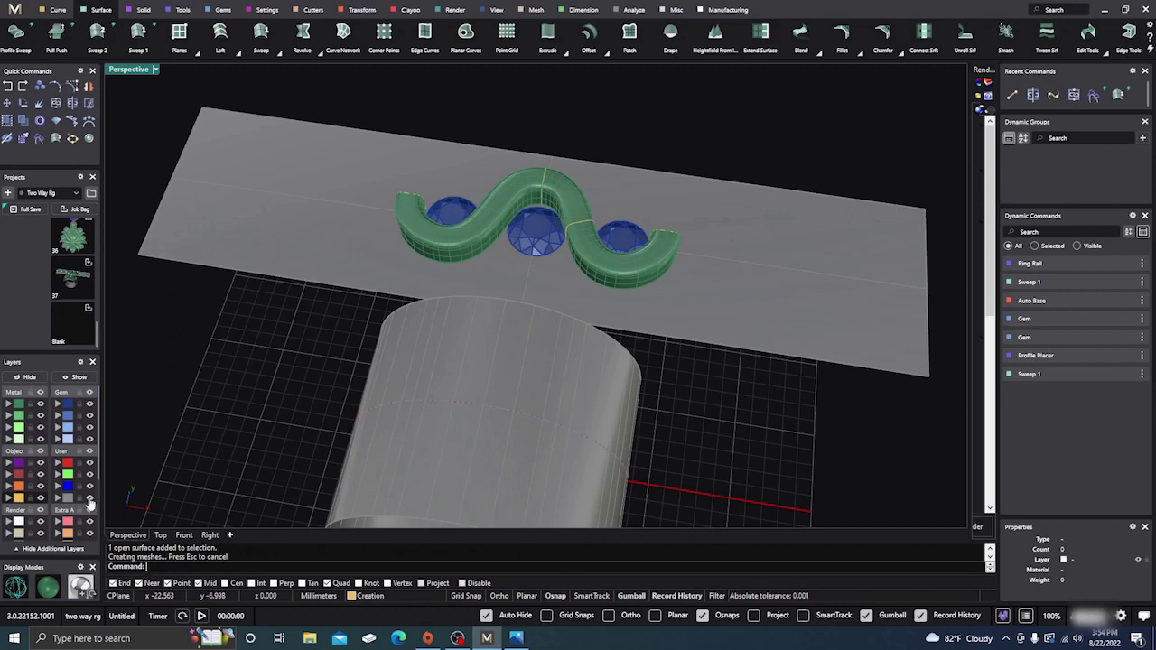
pyautogui.click(90, 499)
pyautogui.moveTo(488, 290)
pyautogui.mouseDown(button='right')
pyautogui.moveTo(557, 341)
pyautogui.moveTo(508, 168)
pyautogui.mouseUp(button='right')
pyautogui.scroll(5, 508, 168)
pyautogui.moveTo(513, 318); pyautogui.dragTo(536, 209, button='right')
pyautogui.click(531, 164)
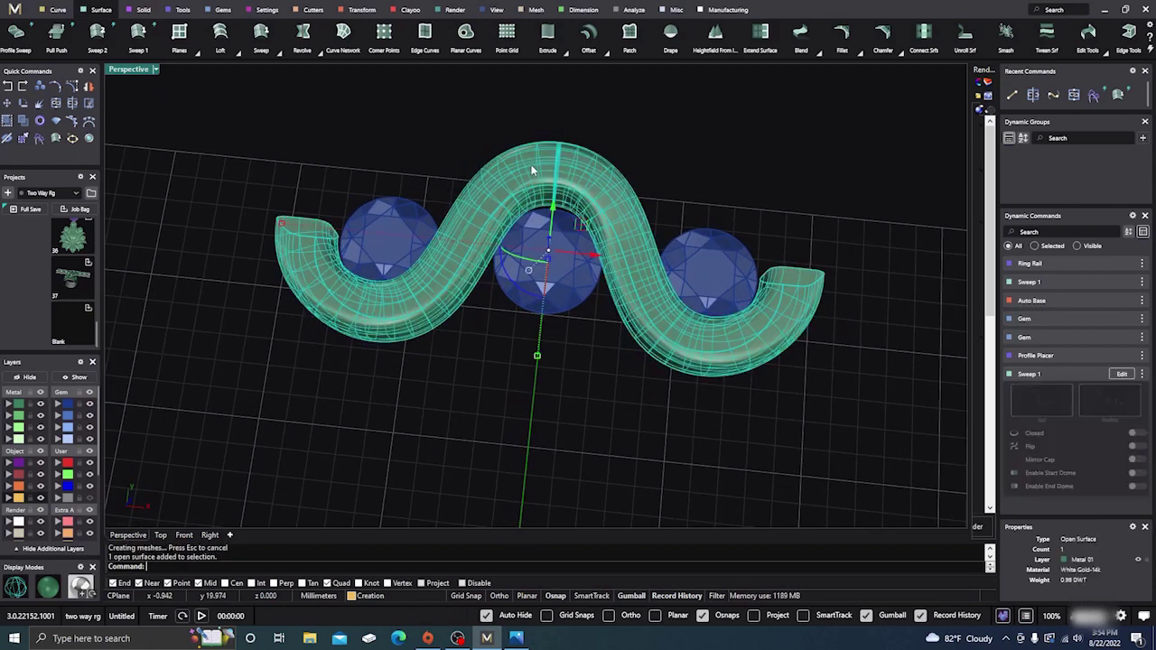
# Reveal the hidden plate and cylinder layer, deselect the wavy band, and orbit to inspect the setup
pyautogui.click(89, 497)
pyautogui.scroll(-3, 556, 269)
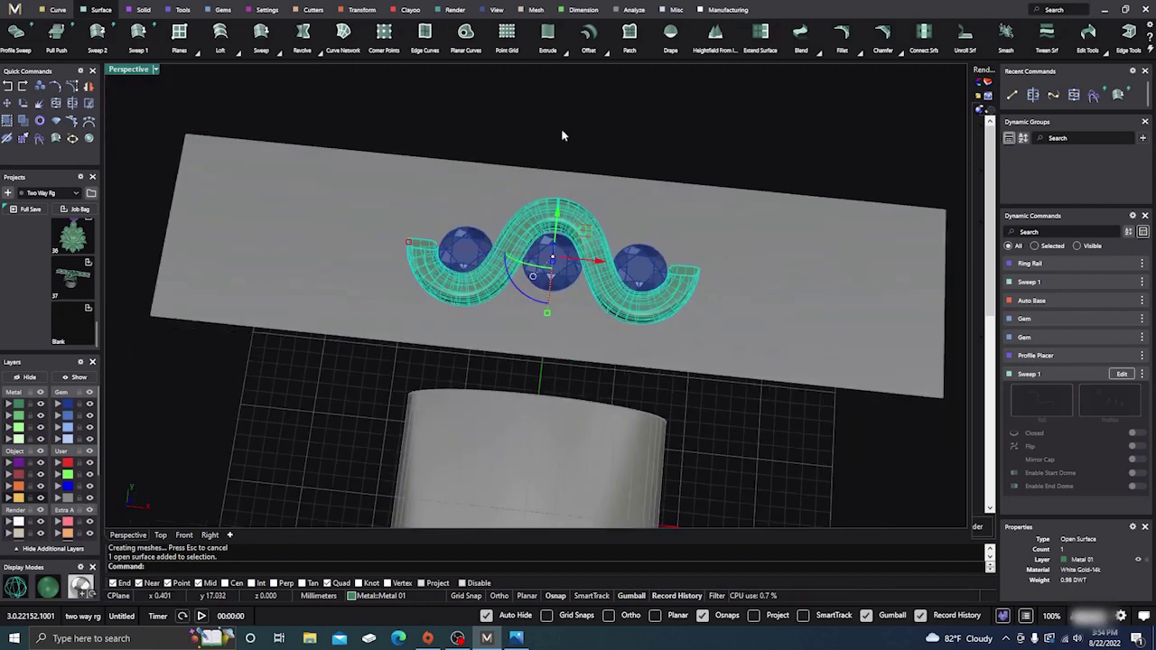
pyautogui.click(579, 111)
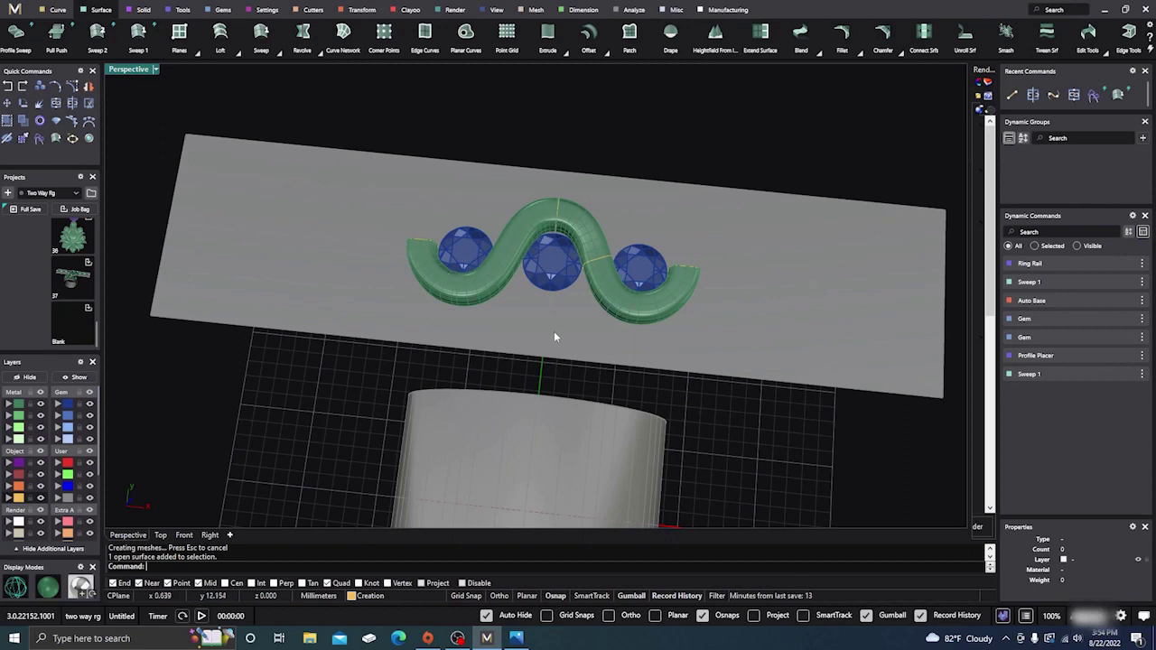
pyautogui.moveTo(555, 337); pyautogui.dragTo(454, 201, button='right')
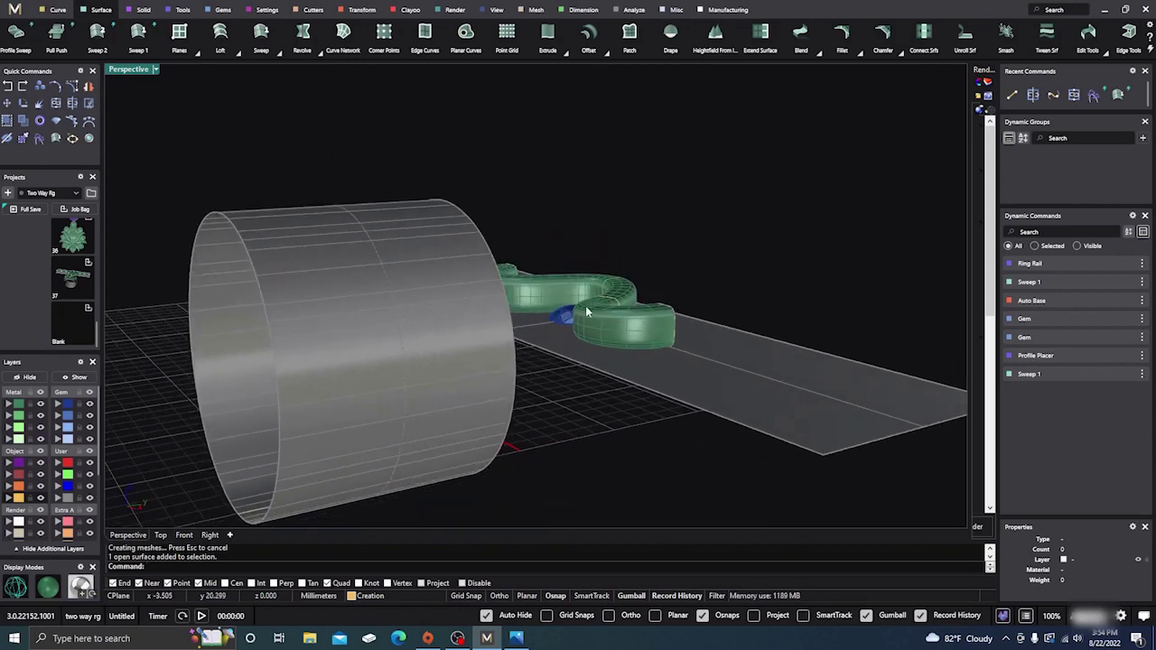
pyautogui.scroll(3, 600, 293)
pyautogui.scroll(-3, 600, 293)
pyautogui.moveTo(600, 292); pyautogui.dragTo(676, 366, button='right')
pyautogui.moveTo(532, 299); pyautogui.dragTo(275, 203, button='right')
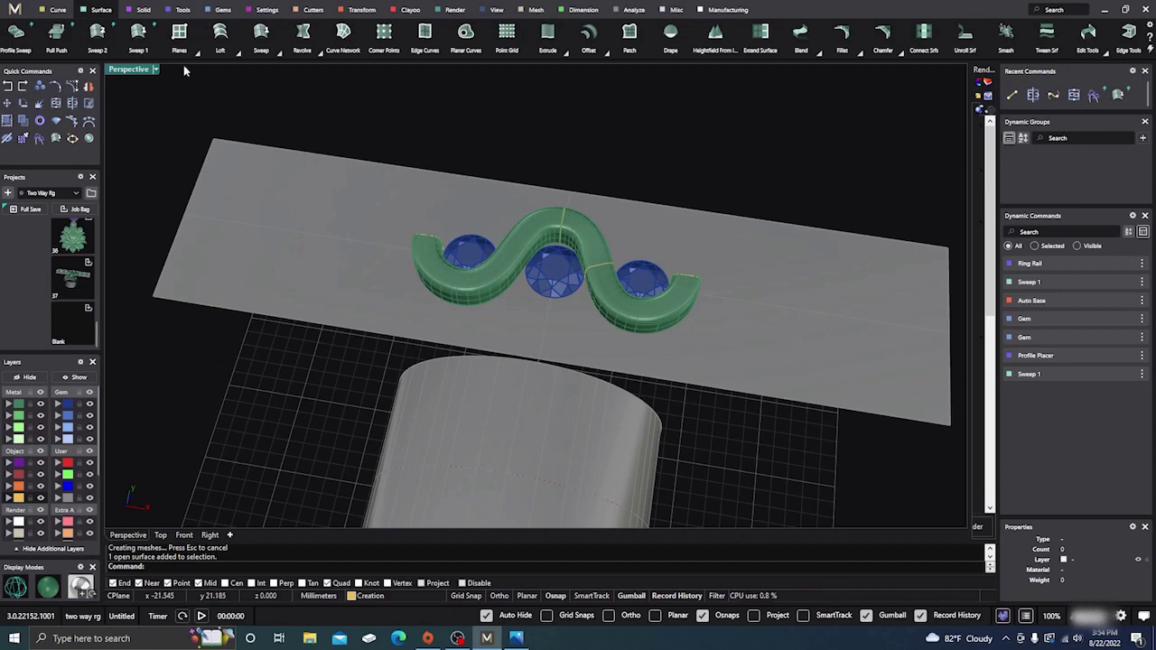
# Draw a line across the plate from its left edge midpoint to the right edge, then hide the gems
pyautogui.click(56, 10)
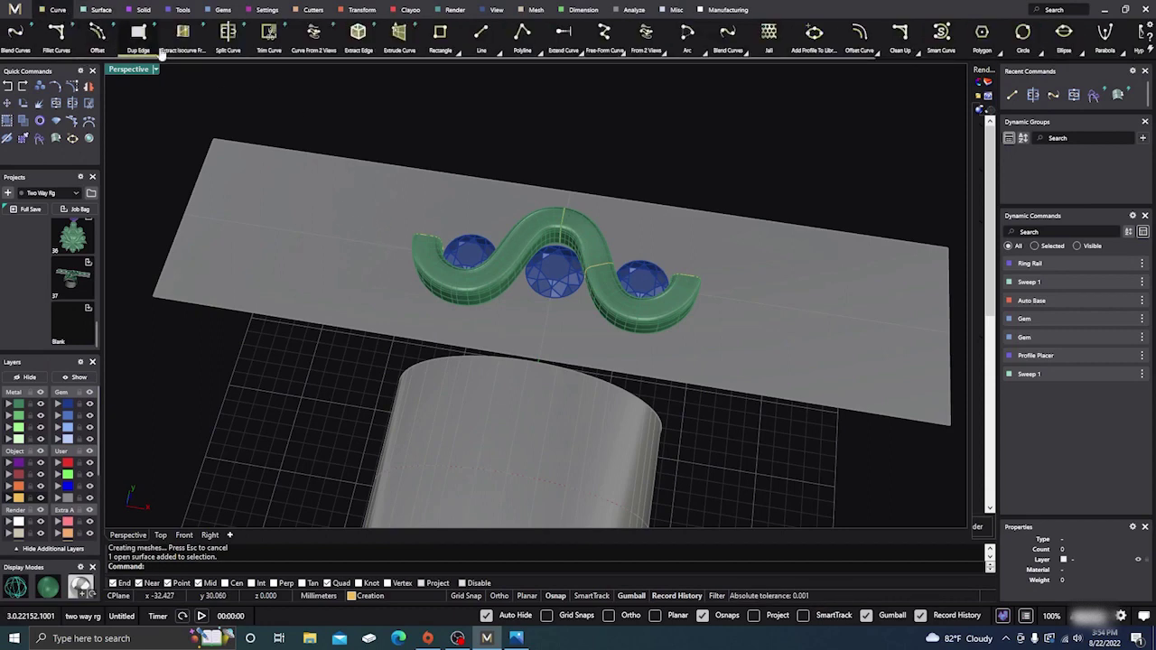
pyautogui.click(479, 38)
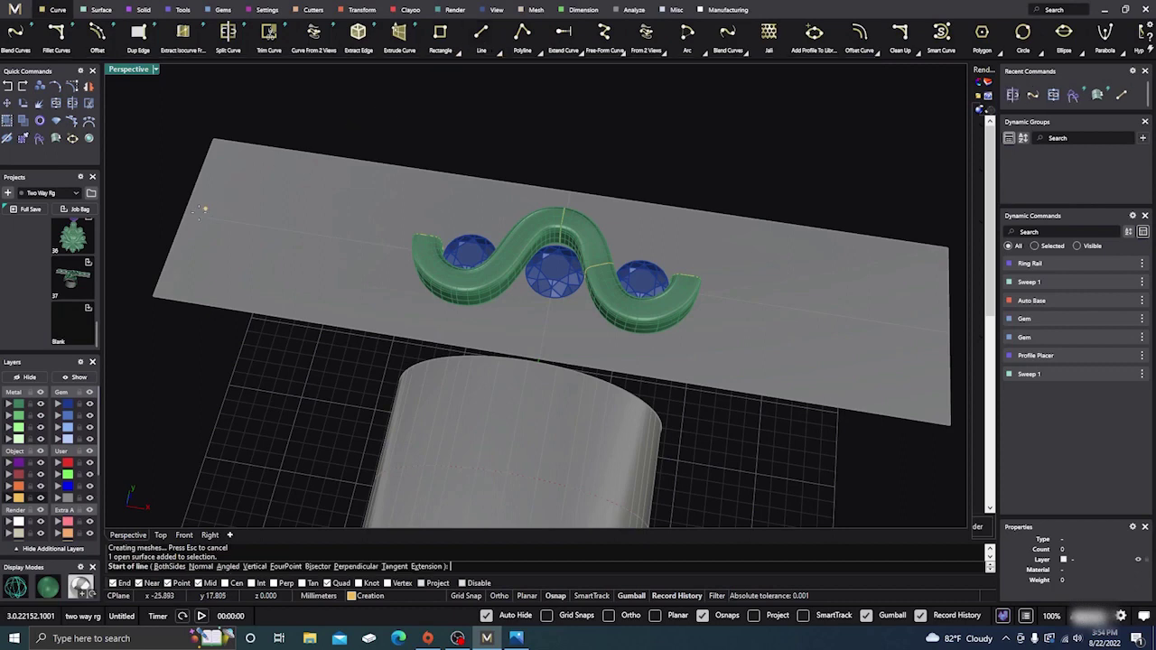
pyautogui.click(183, 213)
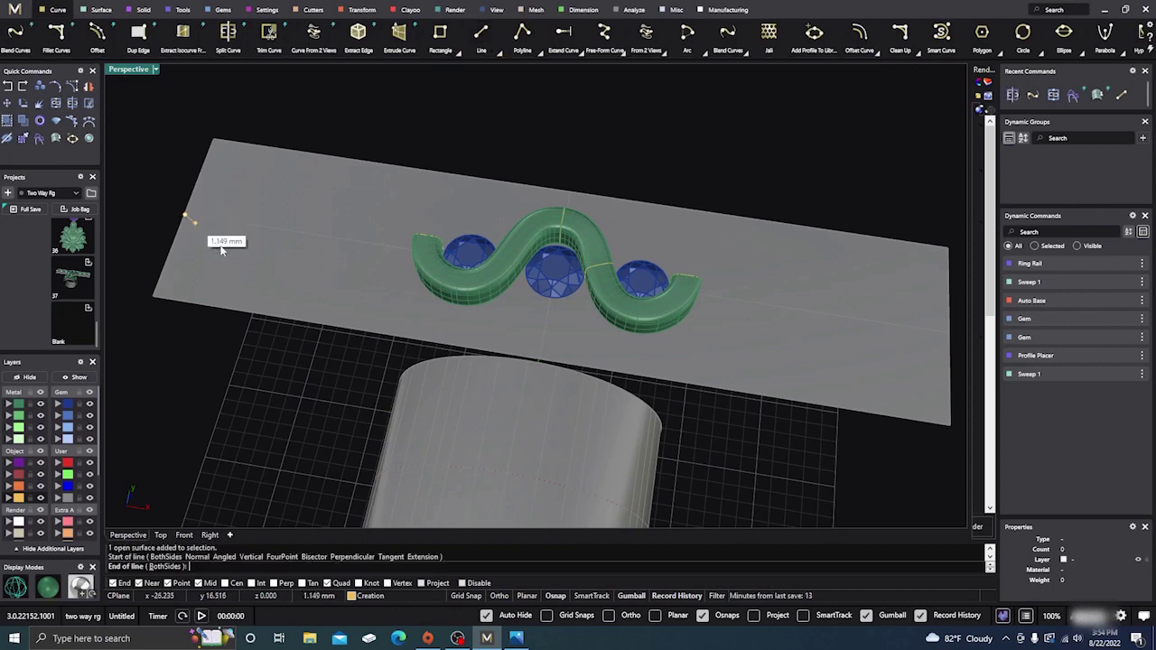
pyautogui.click(947, 331)
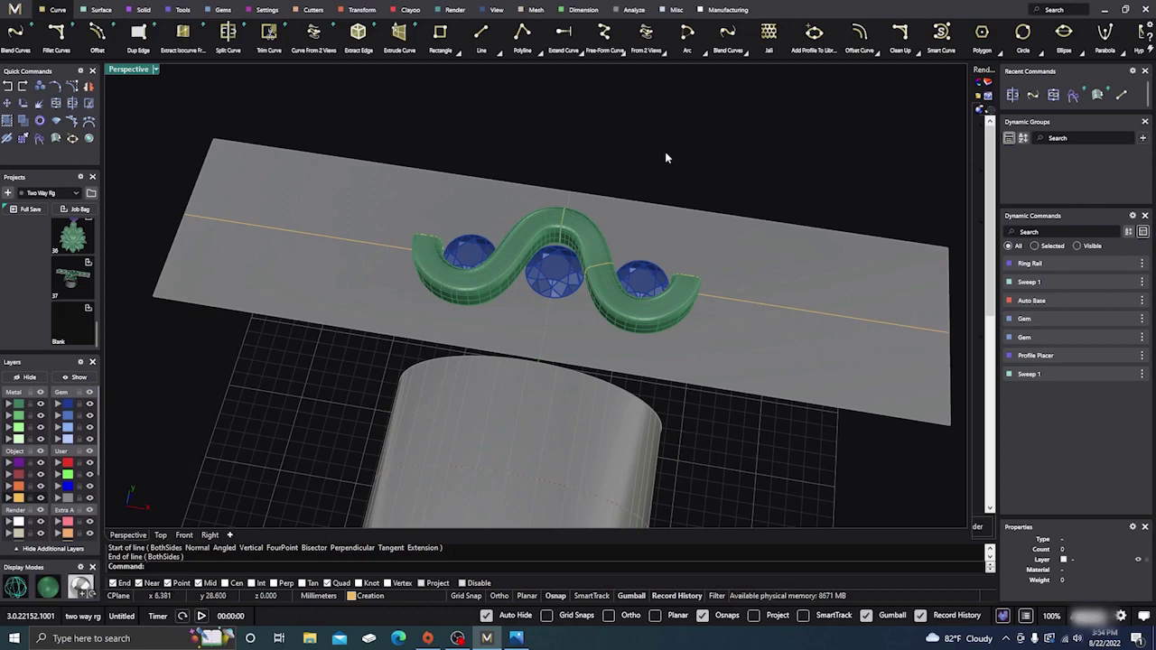
pyautogui.moveTo(666, 155); pyautogui.dragTo(529, 285, button='right')
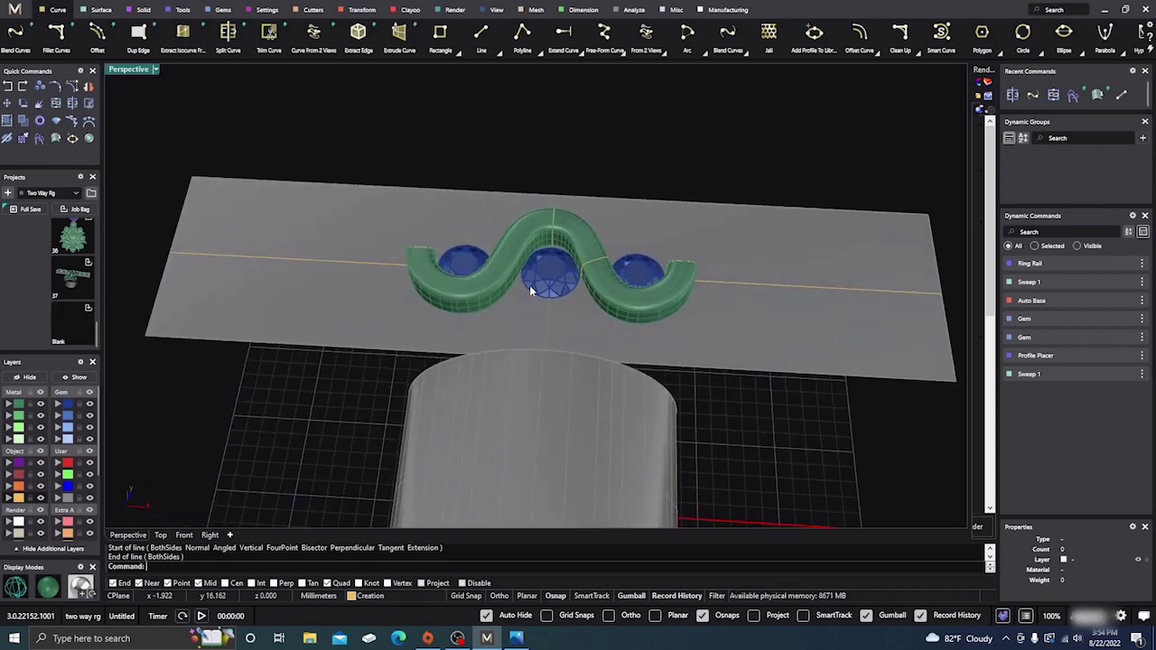
pyautogui.click(89, 403)
# Rotate a copy of the wavy band -180° about the line's midpoint, then restore the four-view layout
pyautogui.click(557, 236)
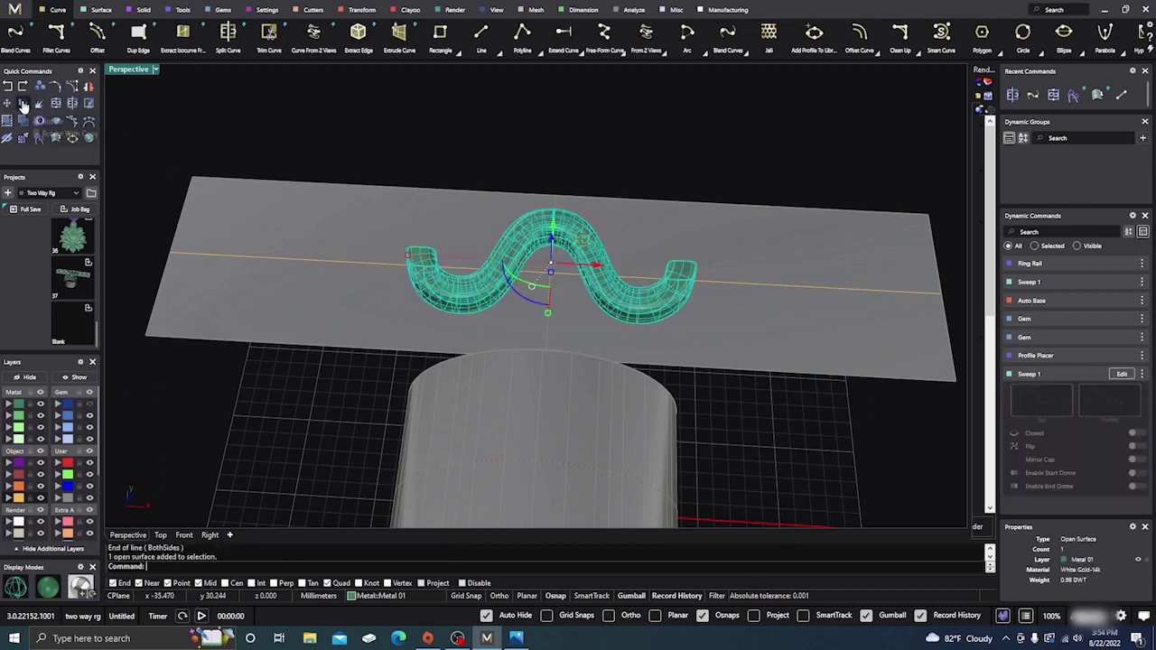
pyautogui.click(23, 103)
pyautogui.click(185, 566)
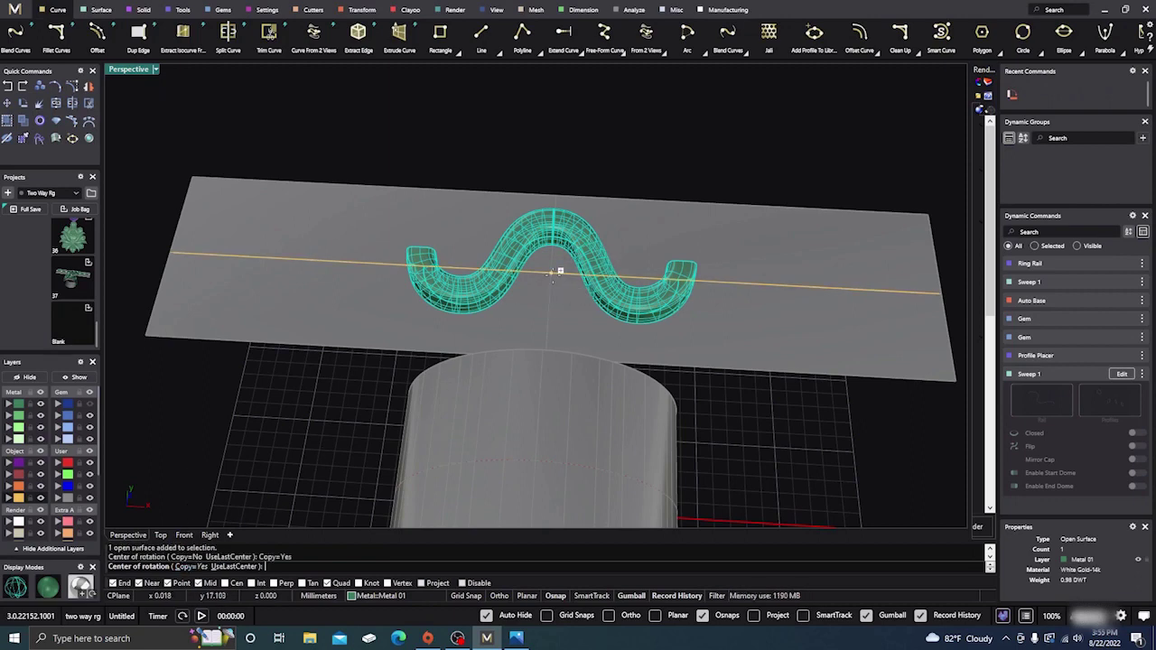
pyautogui.click(552, 277)
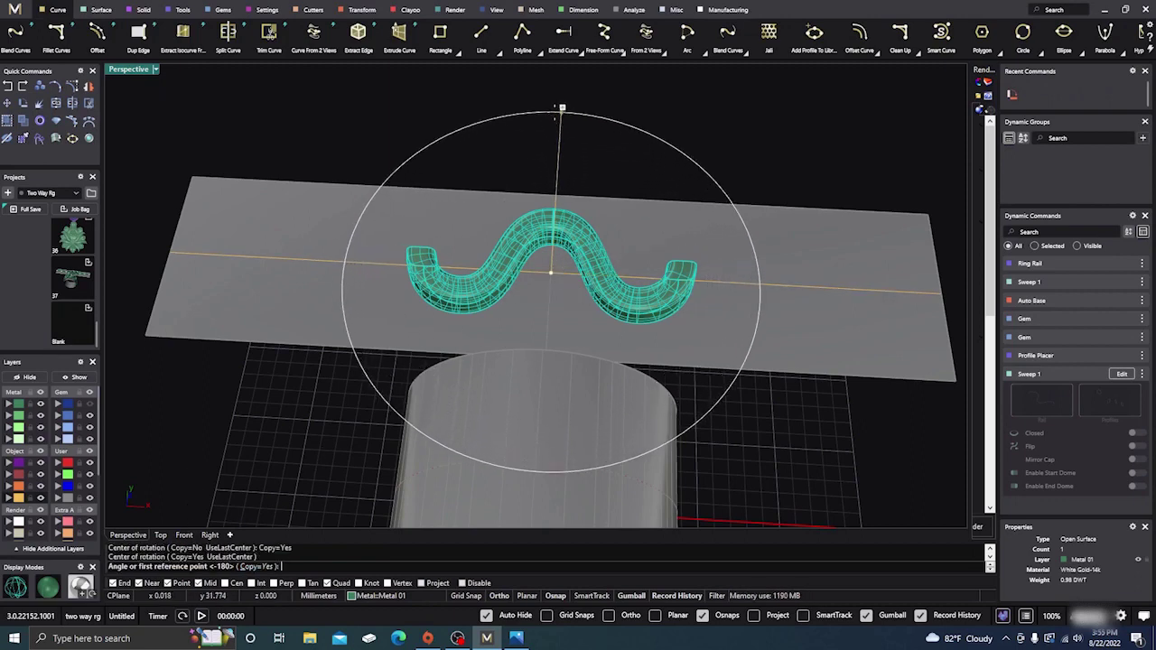
pyautogui.click(561, 107)
pyautogui.scroll(-3, 569, 312)
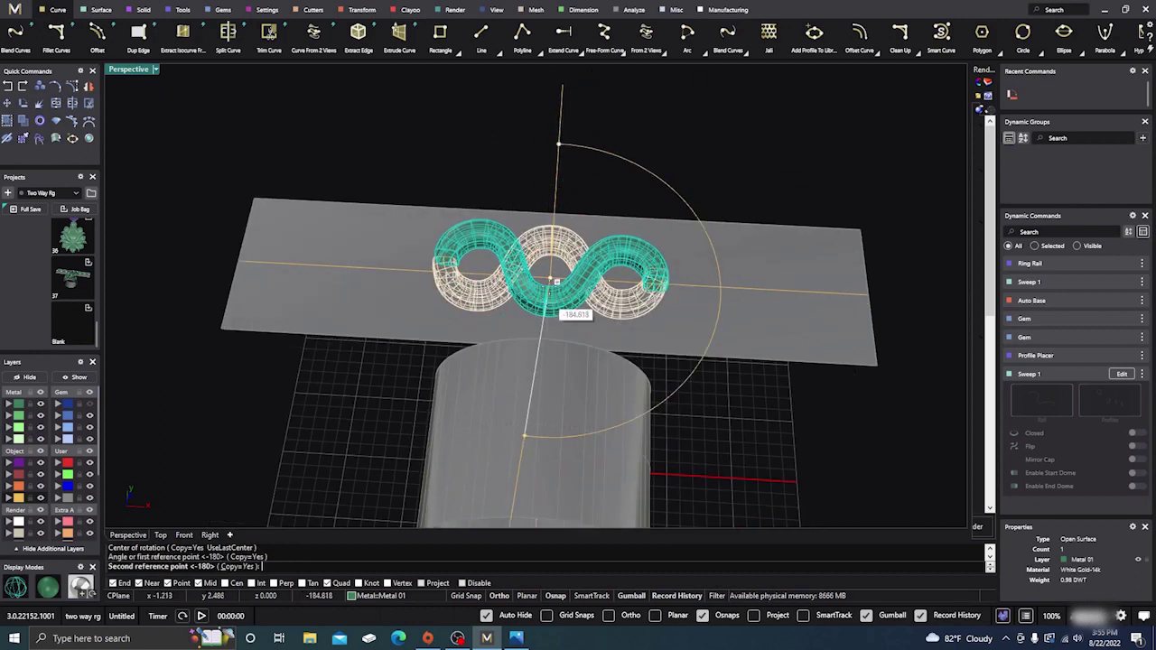
pyautogui.scroll(-3, 560, 331)
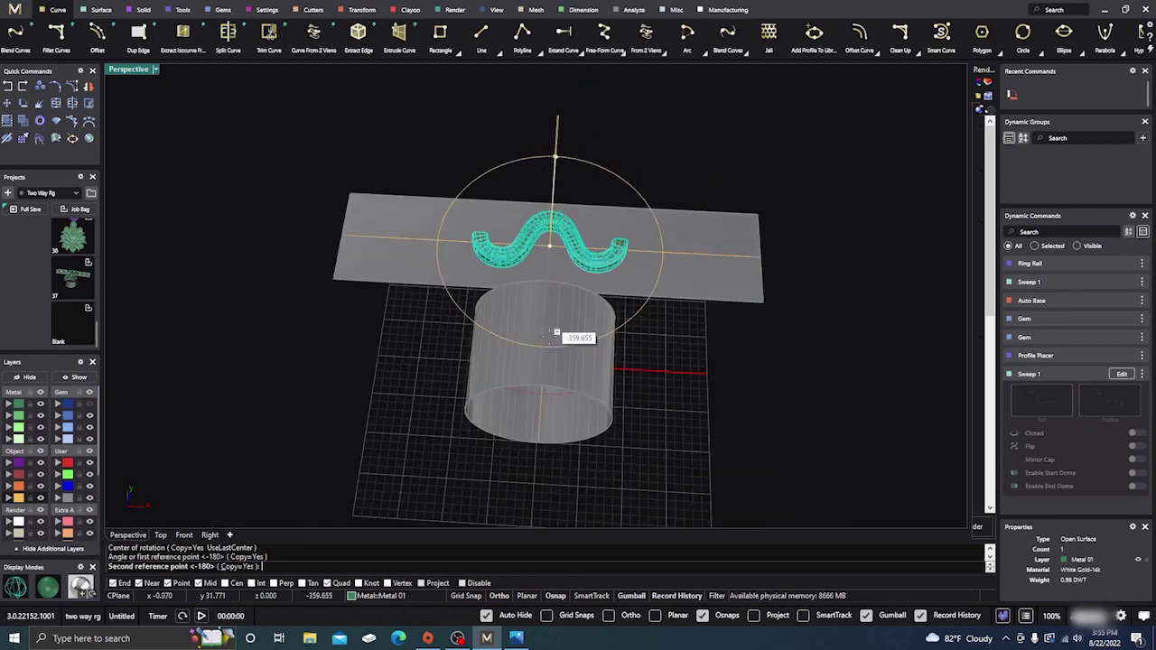
pyautogui.click(535, 484)
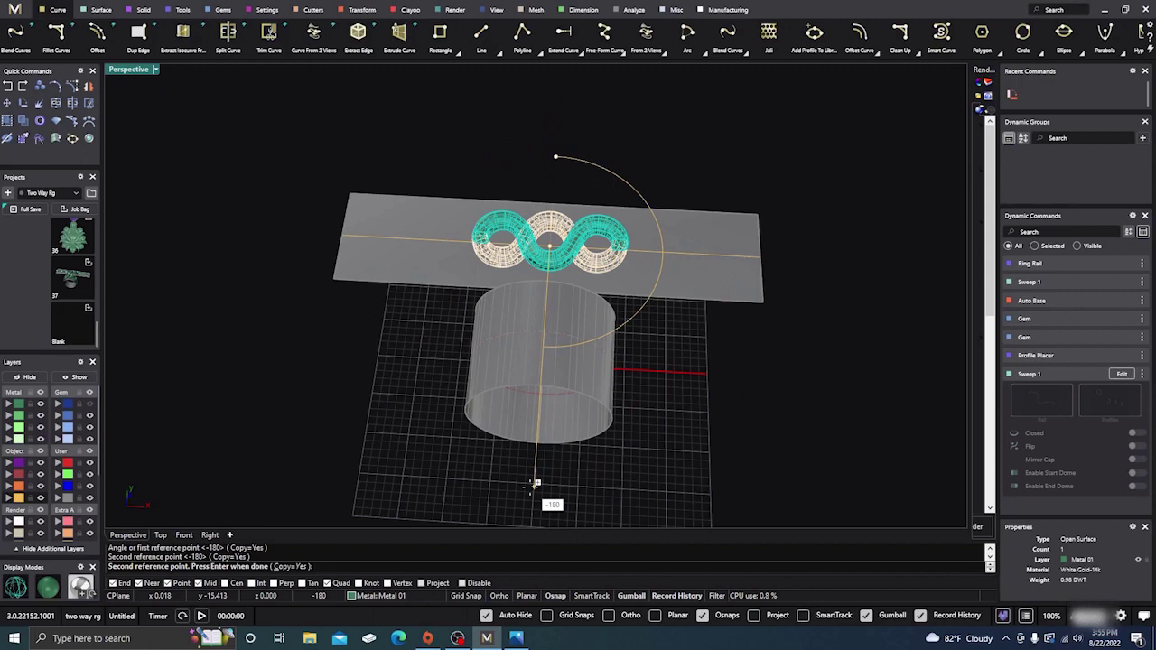
pyautogui.press('Return')
pyautogui.press('Escape')
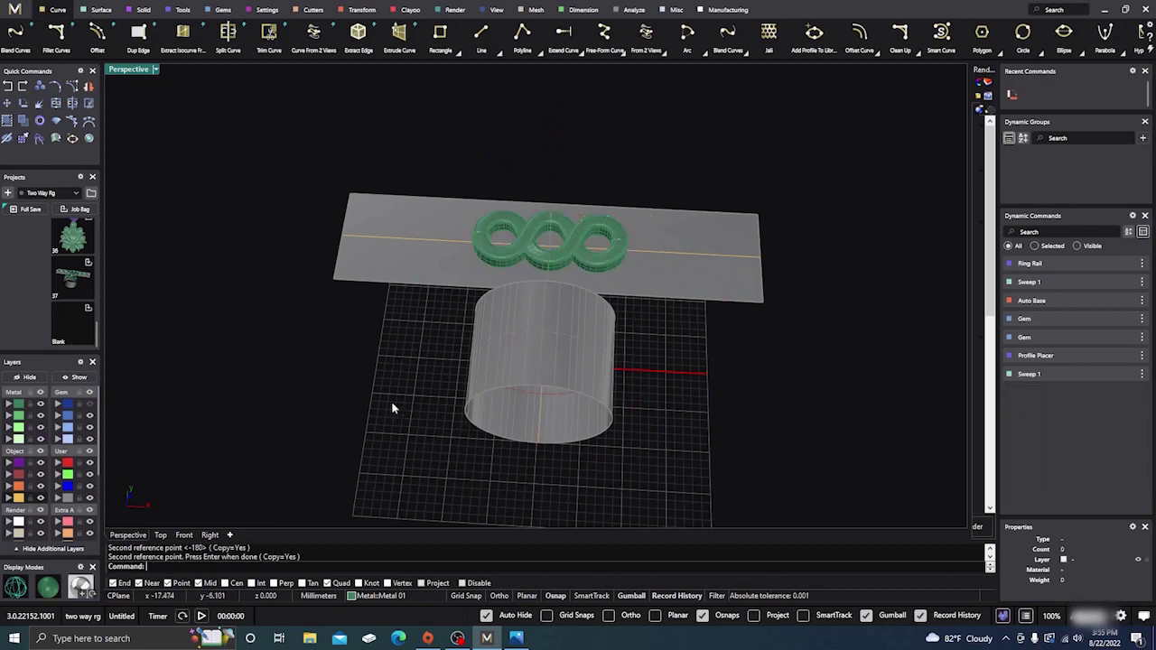
pyautogui.doubleClick(128, 70)
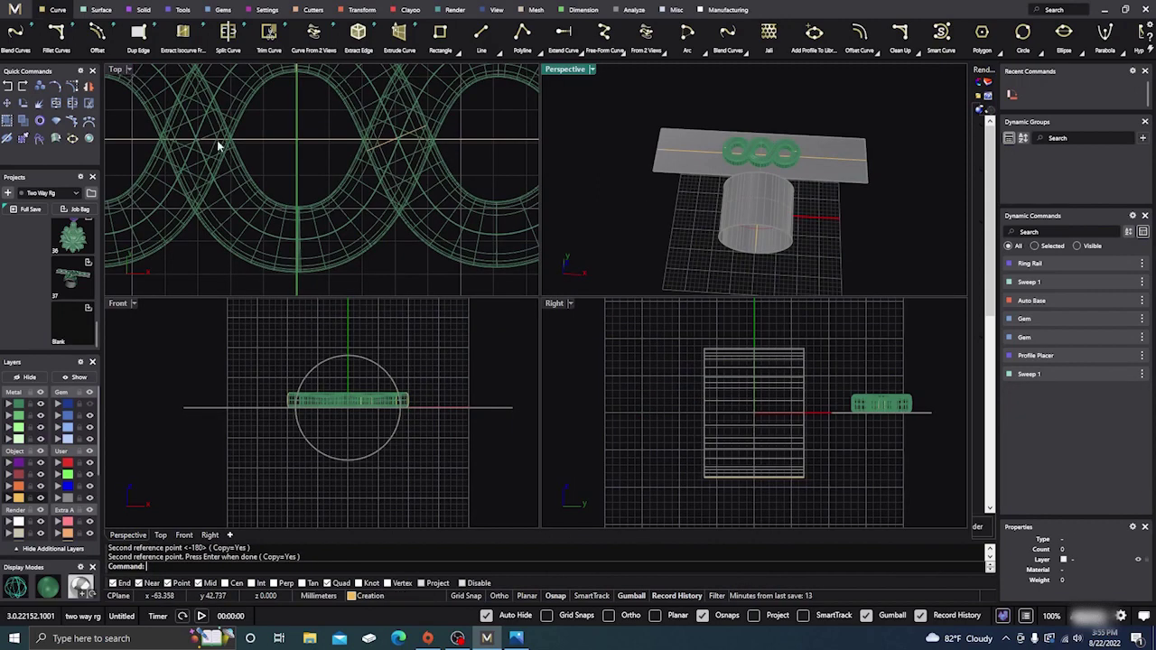
# Maximize the Perspective view in wireframe and select the band's profile curve
pyautogui.doubleClick(561, 69)
pyautogui.moveTo(627, 374); pyautogui.dragTo(623, 265, button='right')
pyautogui.scroll(6, 592, 270)
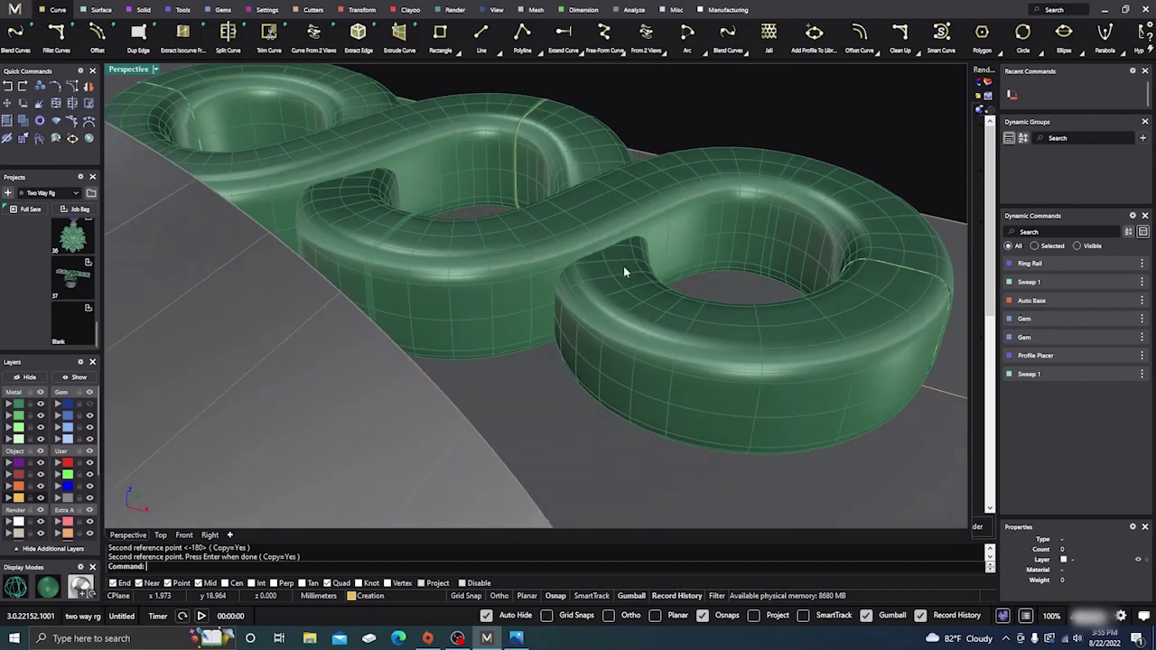
pyautogui.click(15, 587)
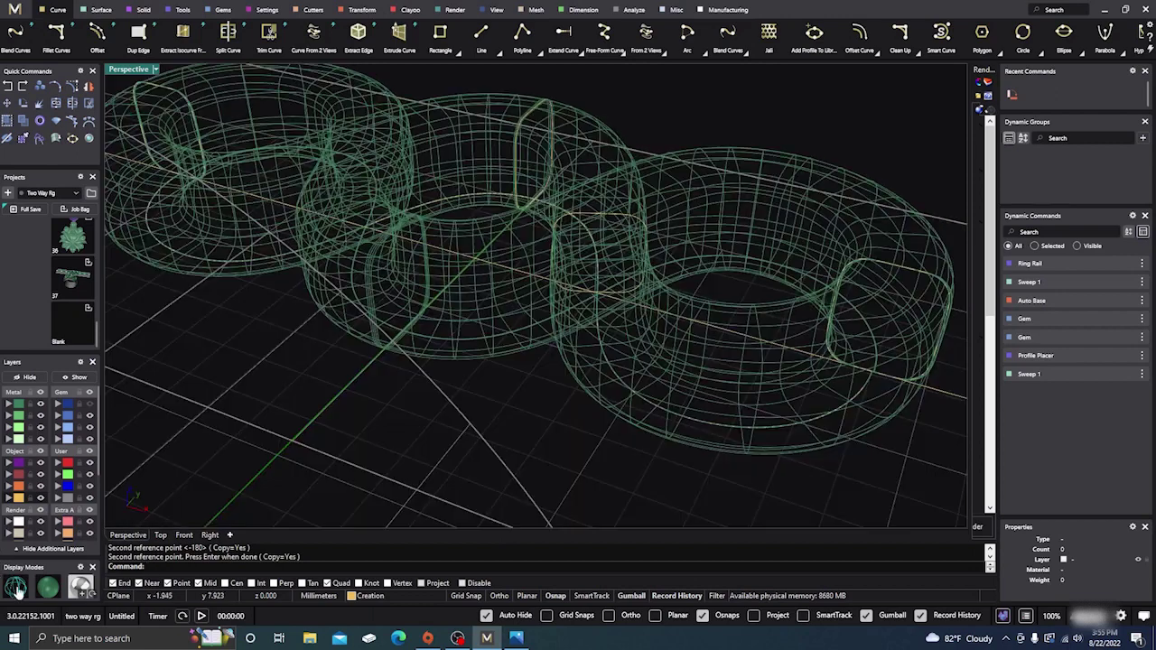
pyautogui.click(619, 217)
pyautogui.click(652, 245)
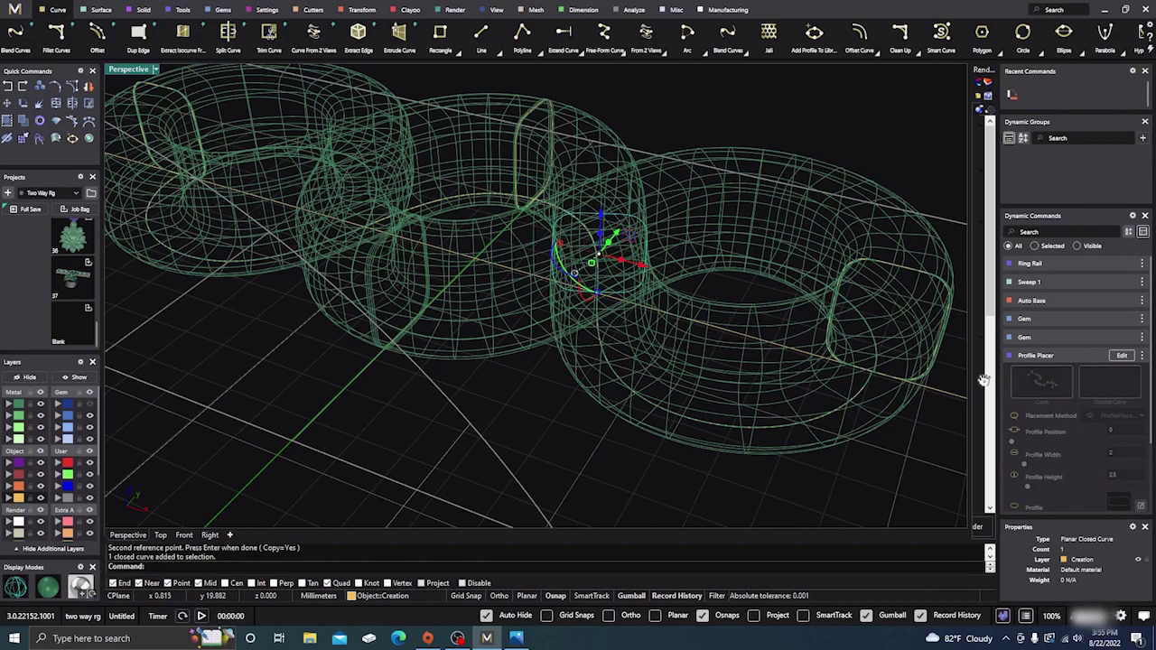
# Use Profile Placer to move the profile to position 0.668 with height 1.8
pyautogui.click(1121, 355)
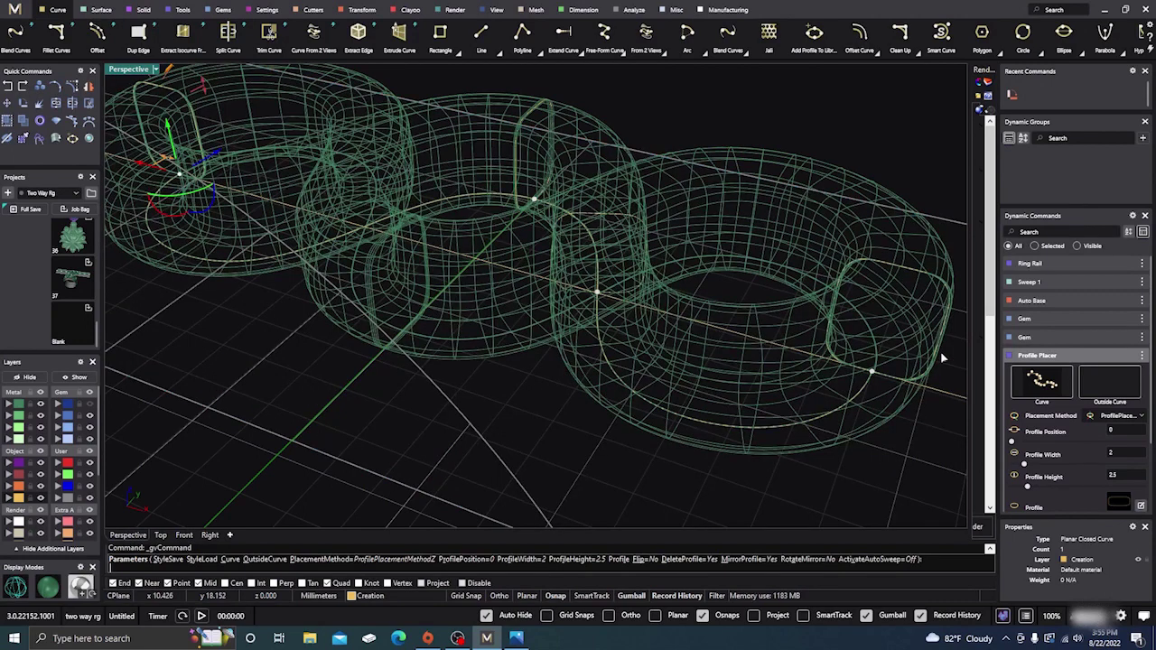
pyautogui.click(596, 294)
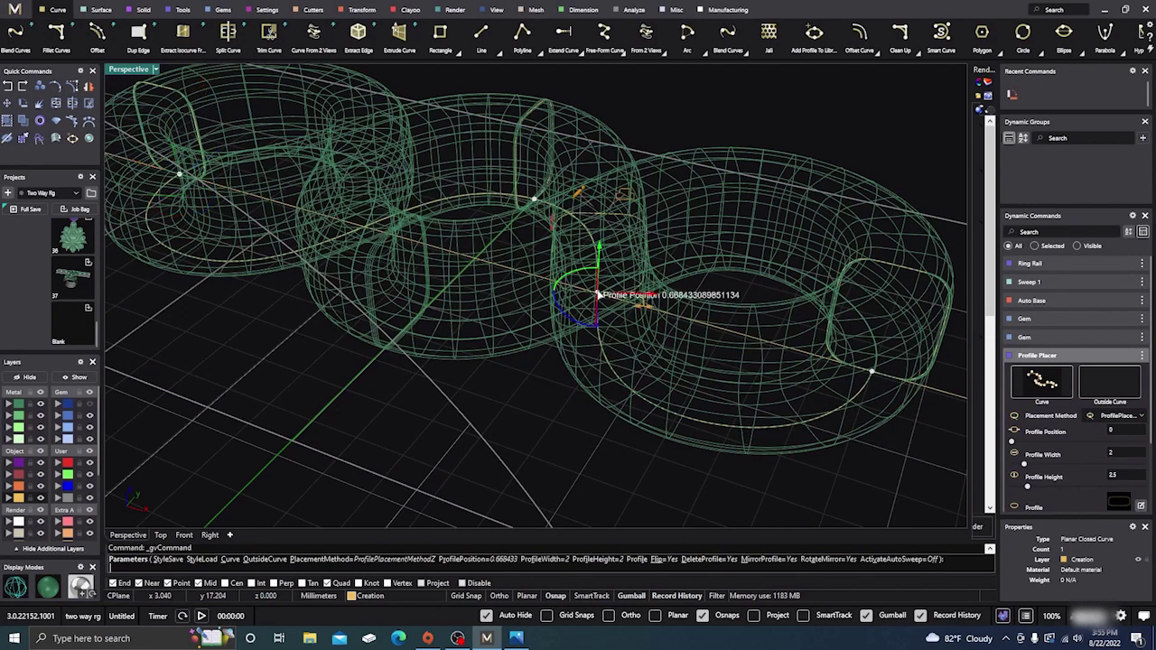
pyautogui.moveTo(593, 277); pyautogui.dragTo(551, 226)
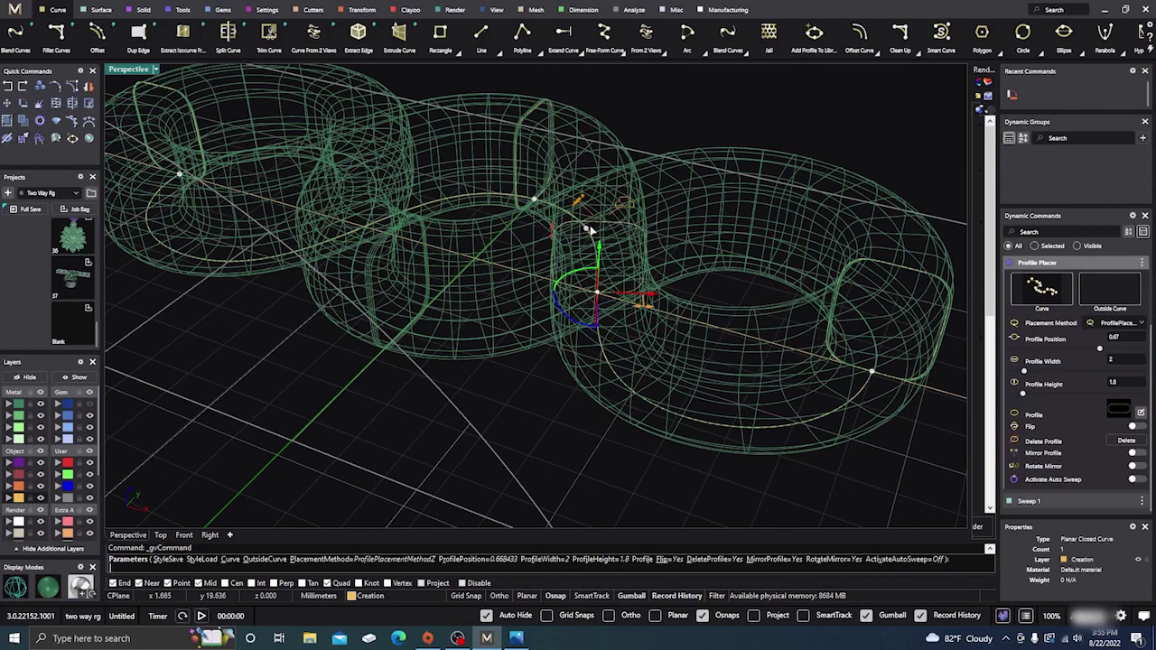
pyautogui.rightClick(595, 231)
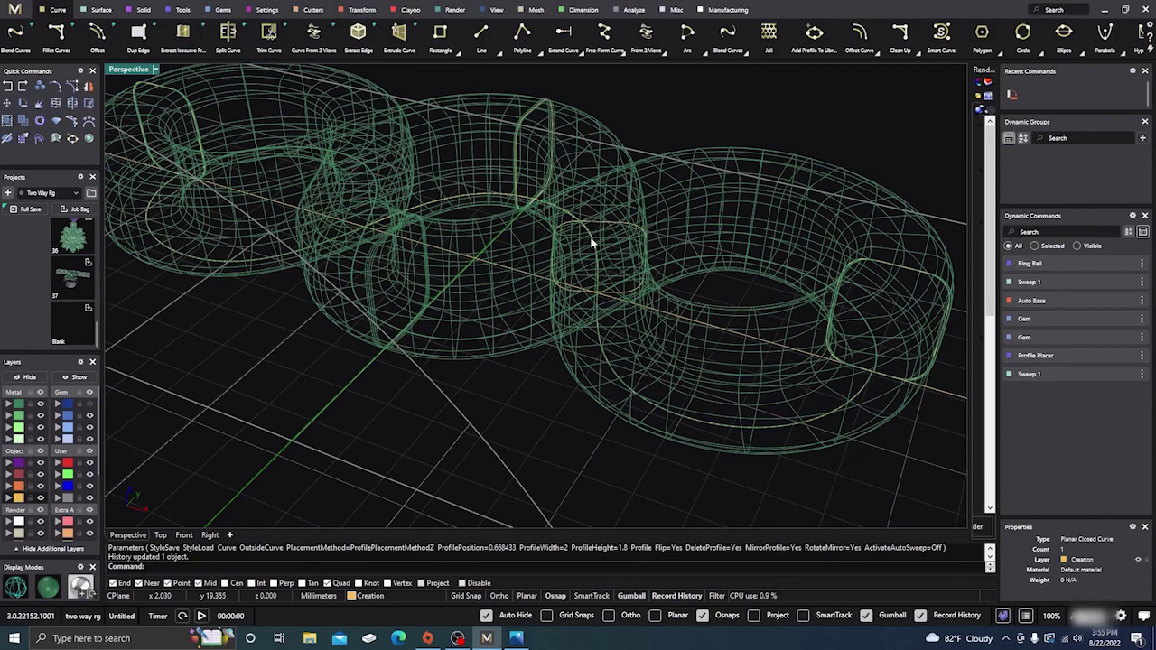
# Back in shaded display, try joining two band surfaces and dismiss the history warning
pyautogui.click(48, 587)
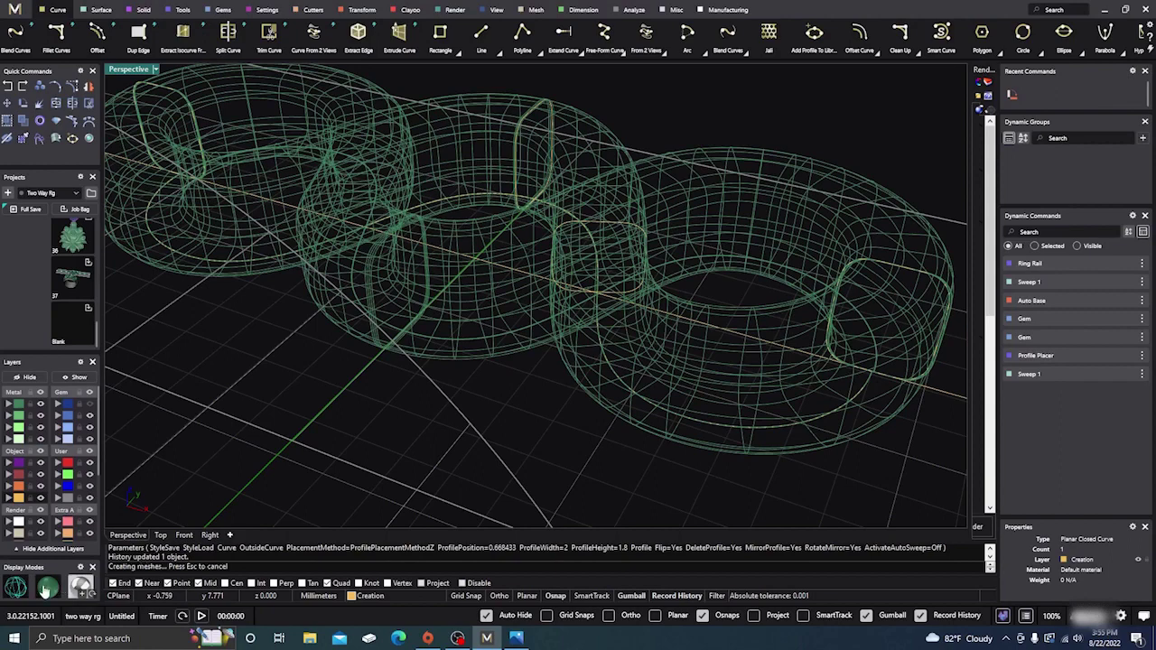
pyautogui.moveTo(665, 208)
pyautogui.mouseDown(button='right')
pyautogui.moveTo(691, 291)
pyautogui.moveTo(696, 244)
pyautogui.moveTo(710, 305)
pyautogui.mouseUp(button='right')
pyautogui.scroll(3, 509, 189)
pyautogui.click(515, 173)
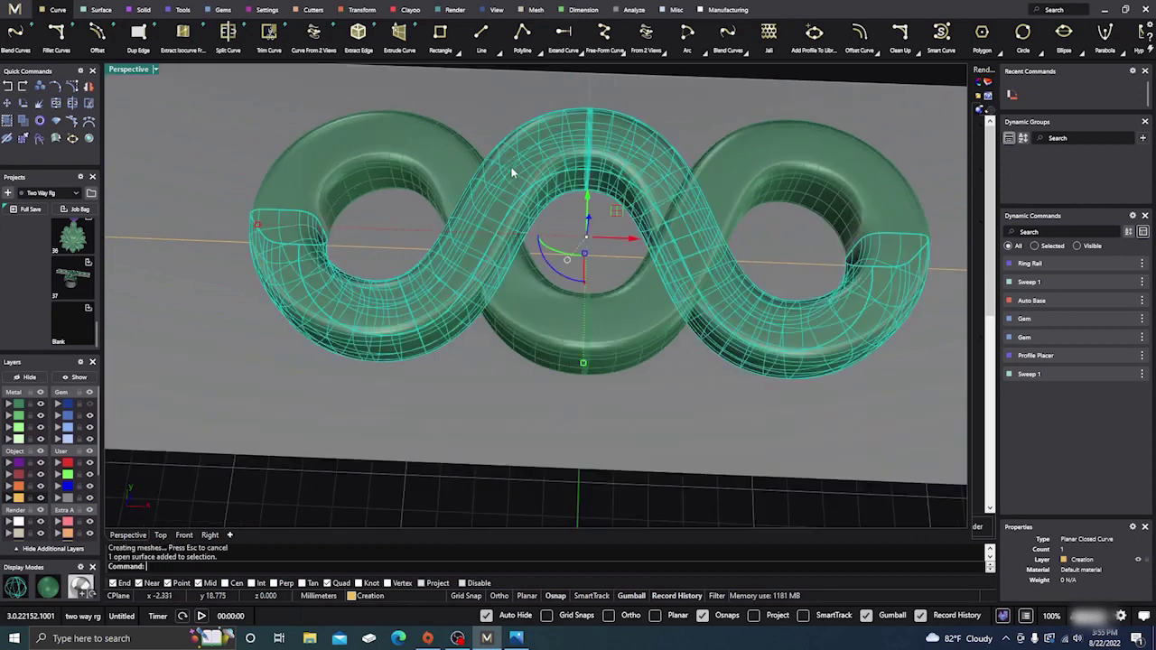
pyautogui.keyDown('shift'); pyautogui.click(520, 305); pyautogui.keyUp('shift')
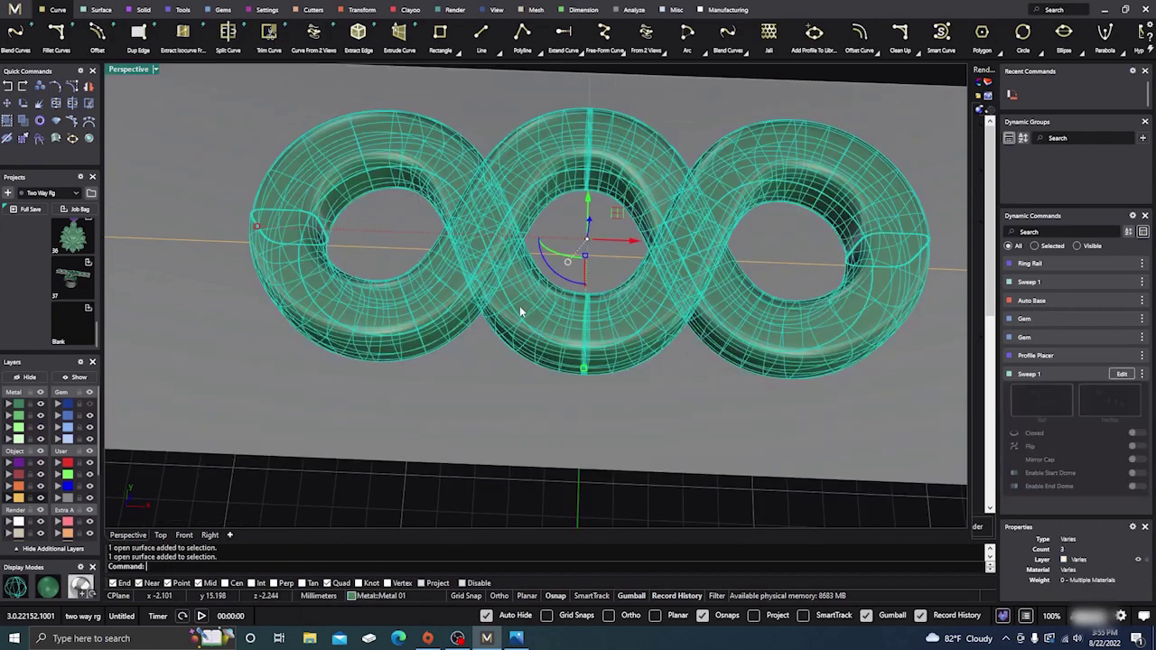
pyautogui.click(54, 104)
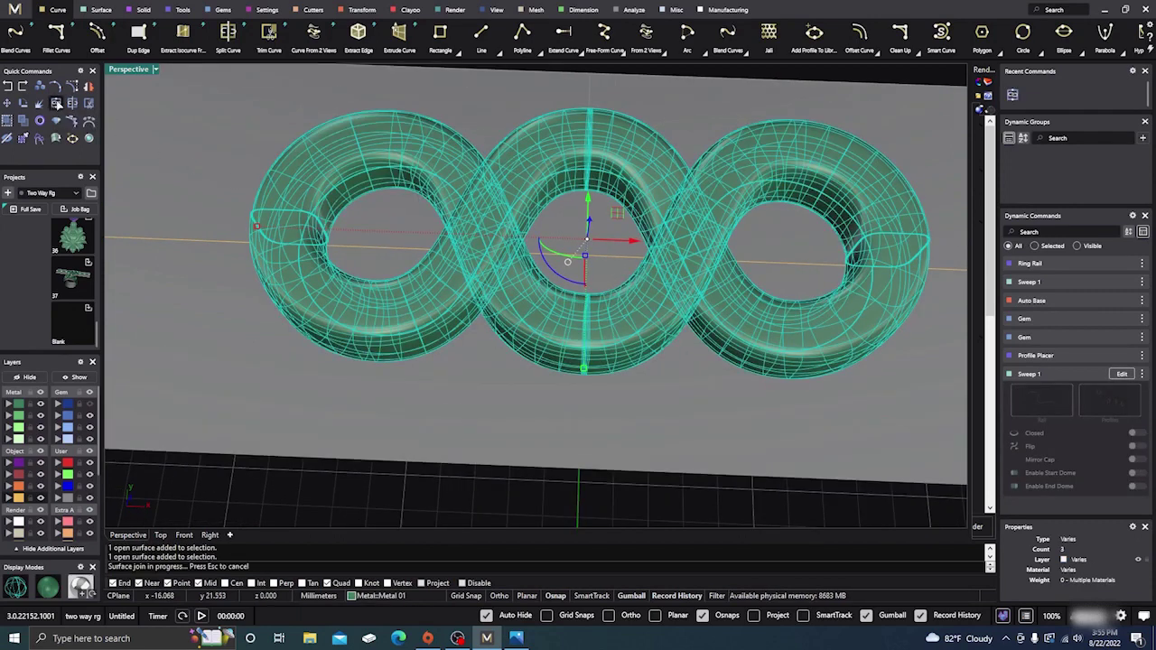
pyautogui.click(578, 362)
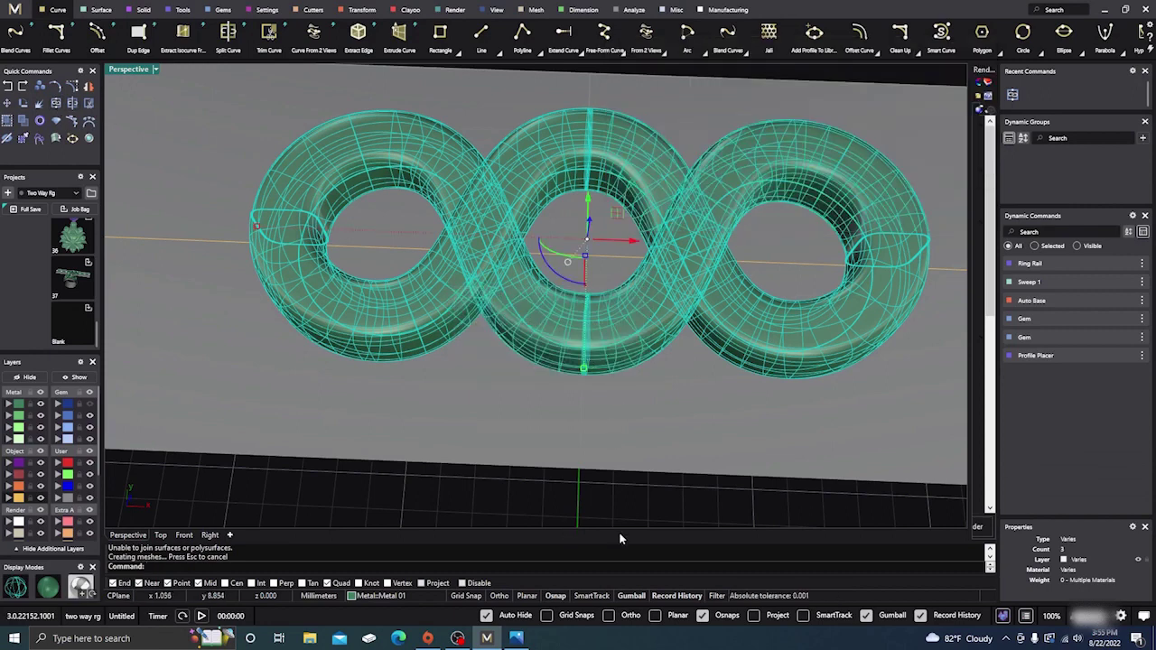
pyautogui.click(637, 488)
# Select all the ring surfaces and retry Join, which fails, then zoom out
pyautogui.click(644, 296)
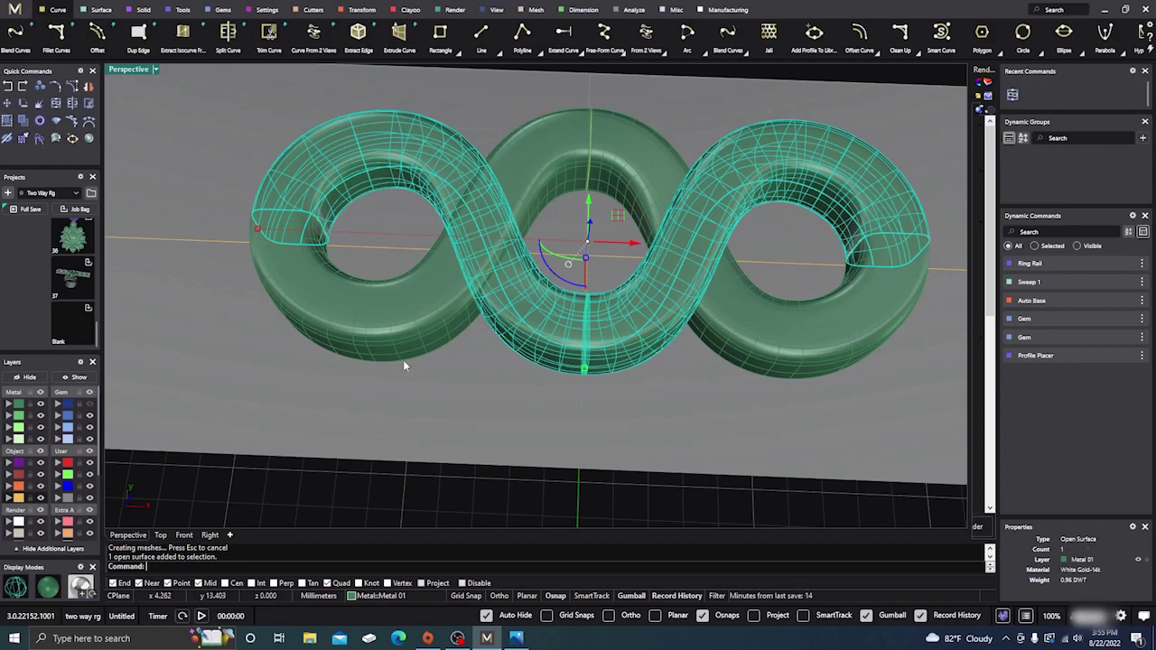
pyautogui.moveTo(404, 365); pyautogui.dragTo(327, 254, button='right')
pyautogui.scroll(5, 298, 235)
pyautogui.click(307, 268)
pyautogui.hotkey('ctrl', 'a')
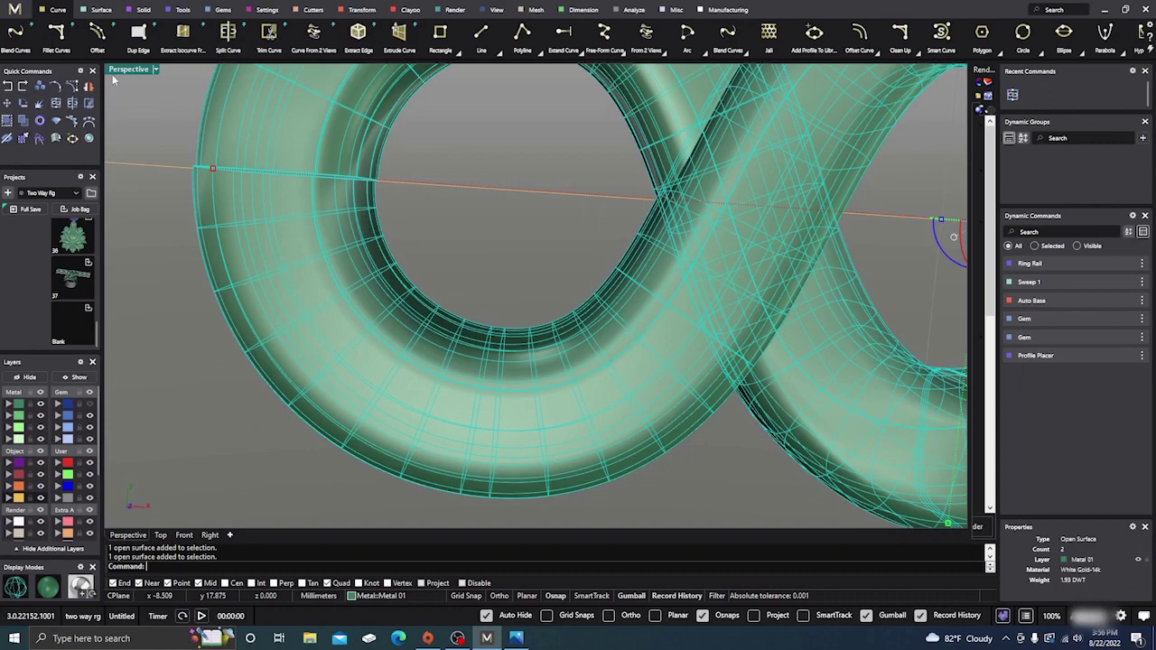
pyautogui.click(55, 103)
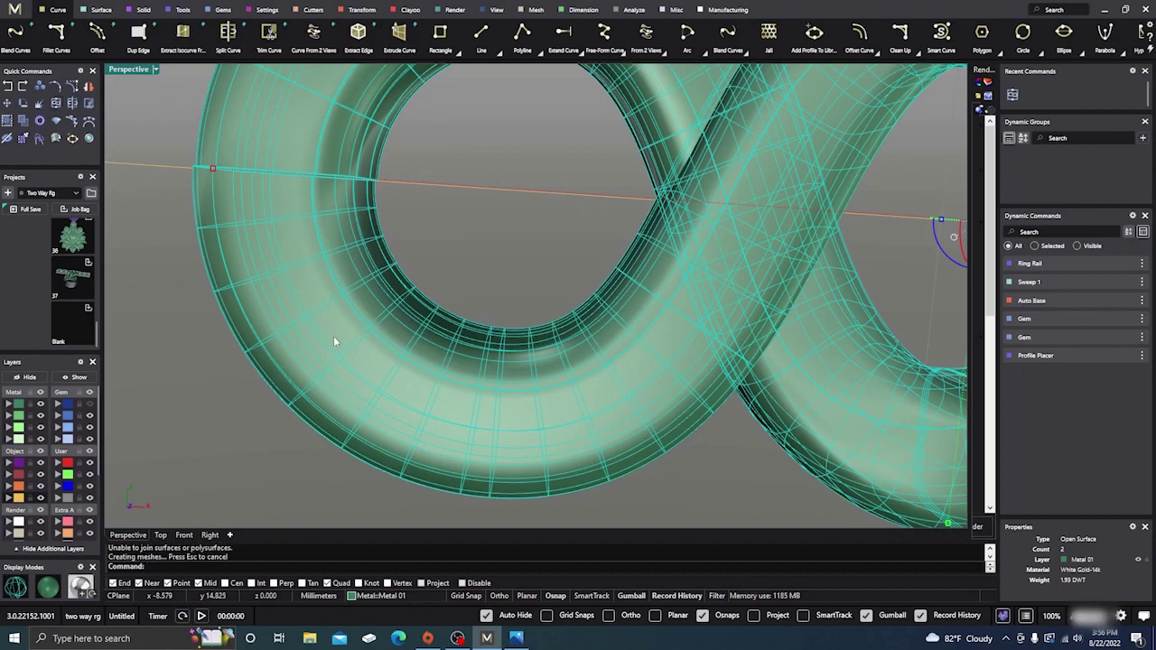
pyautogui.scroll(-6, 434, 378)
pyautogui.press('Escape')
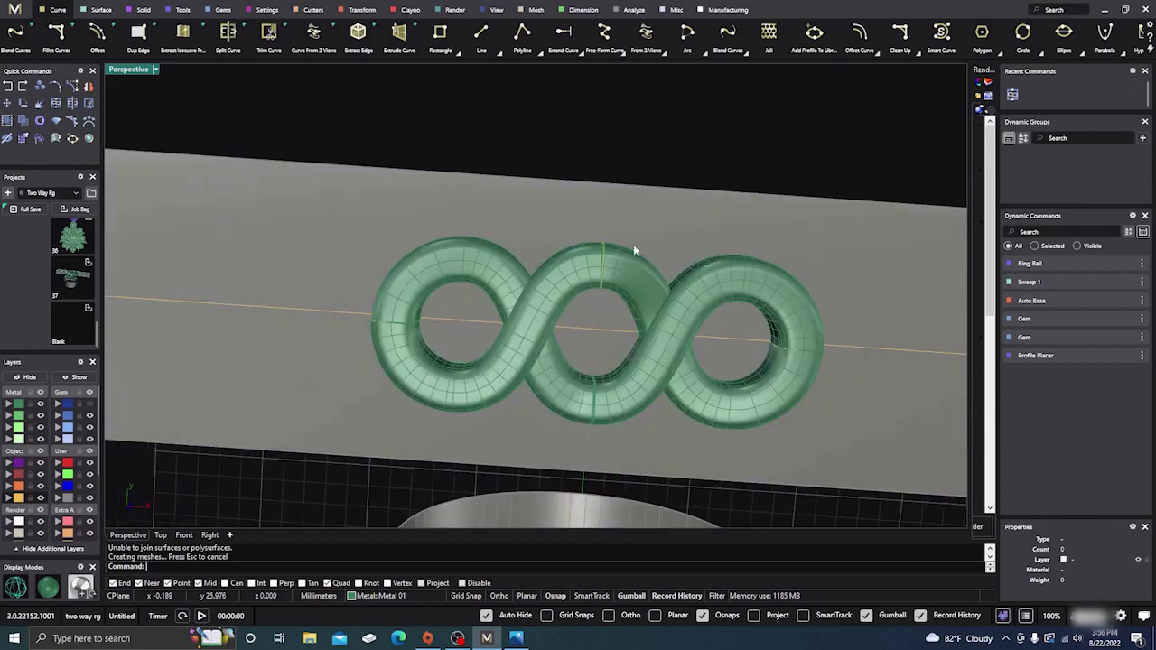
pyautogui.click(634, 245)
pyautogui.click(734, 280)
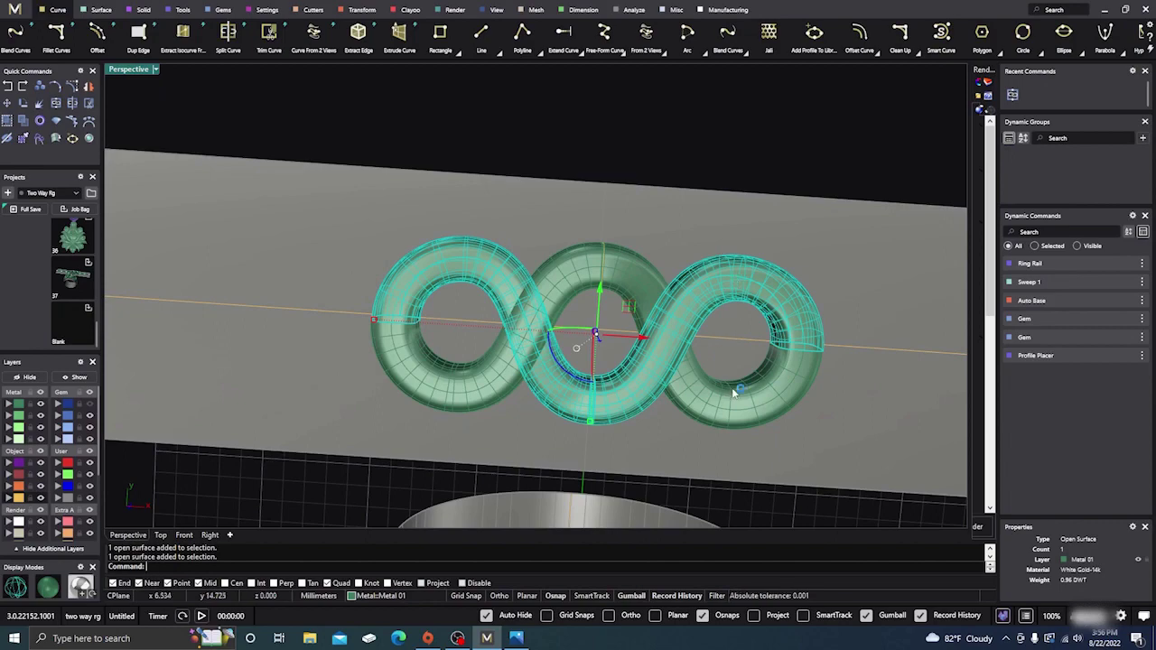
pyautogui.moveTo(734, 280); pyautogui.dragTo(741, 383, button='right')
pyautogui.scroll(5, 786, 380)
pyautogui.scroll(-6, 788, 380)
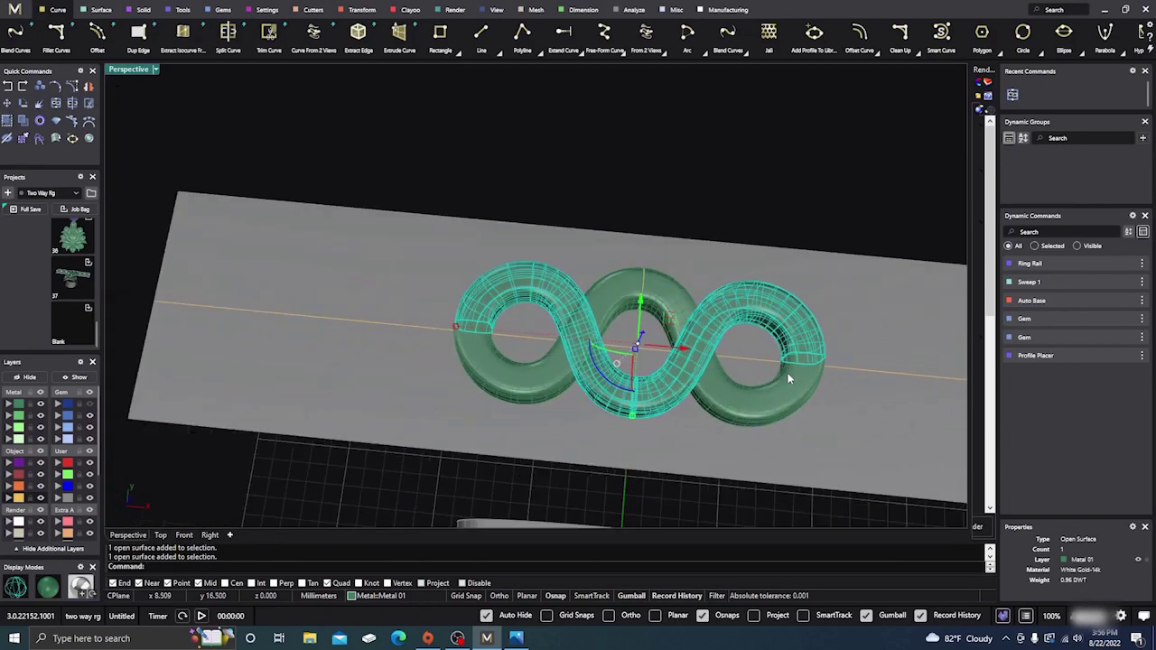
pyautogui.click(570, 133)
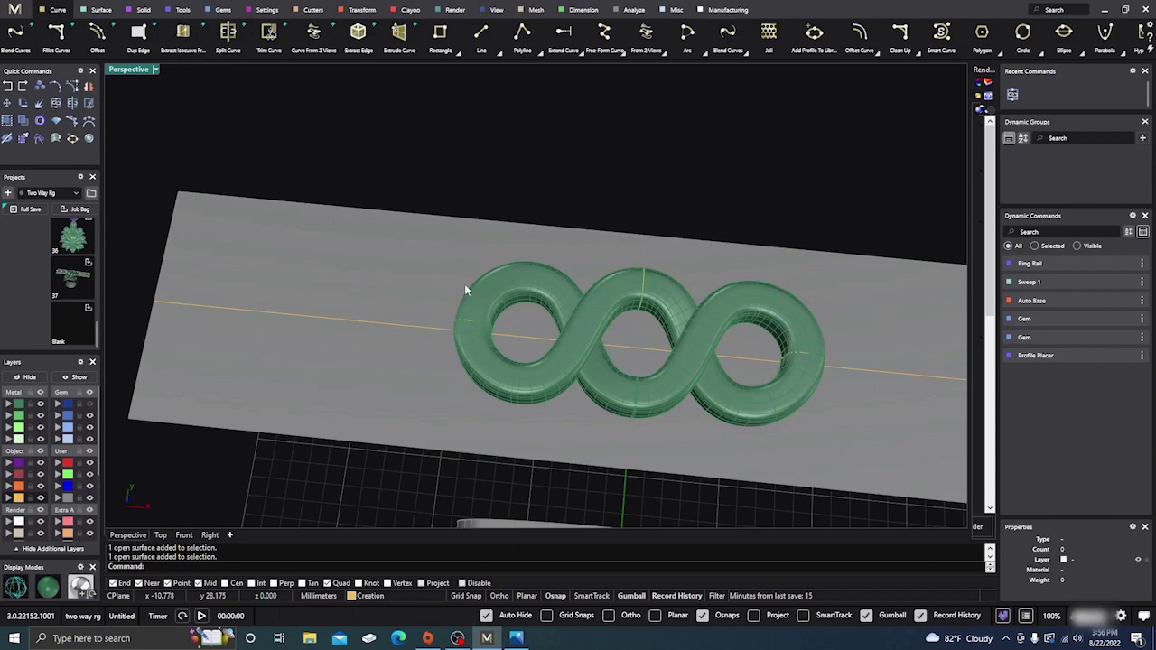
pyautogui.moveTo(587, 205); pyautogui.dragTo(578, 147, button='right')
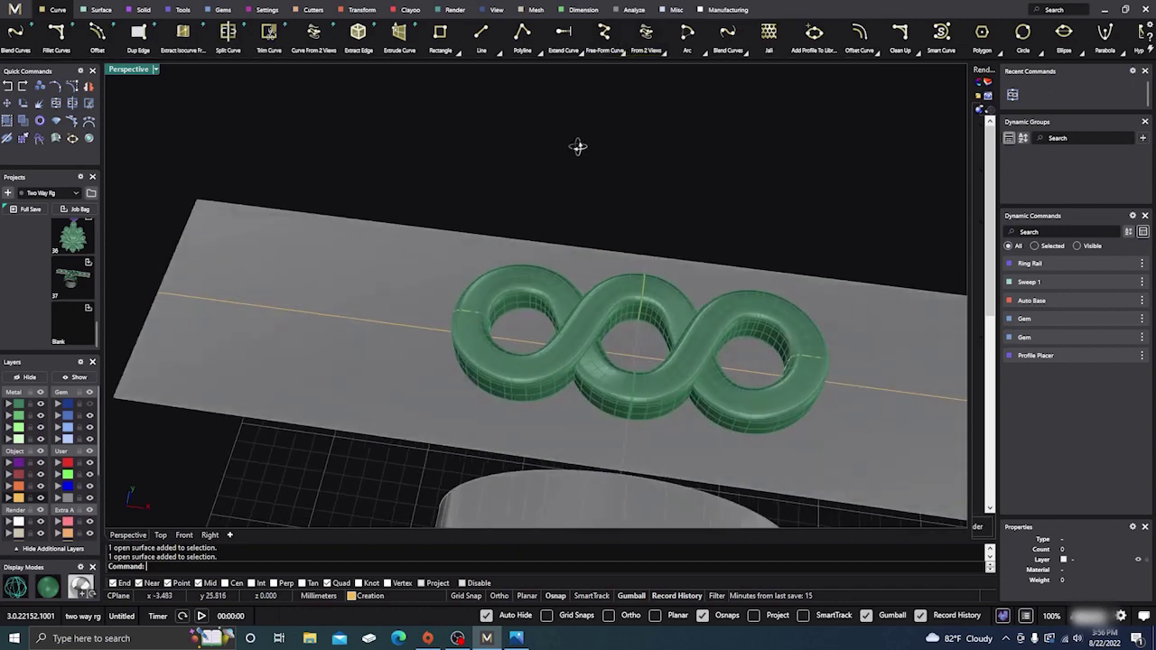
pyautogui.scroll(5, 497, 323)
pyautogui.moveTo(467, 333); pyautogui.dragTo(592, 273, button='right')
pyautogui.scroll(3, 551, 271)
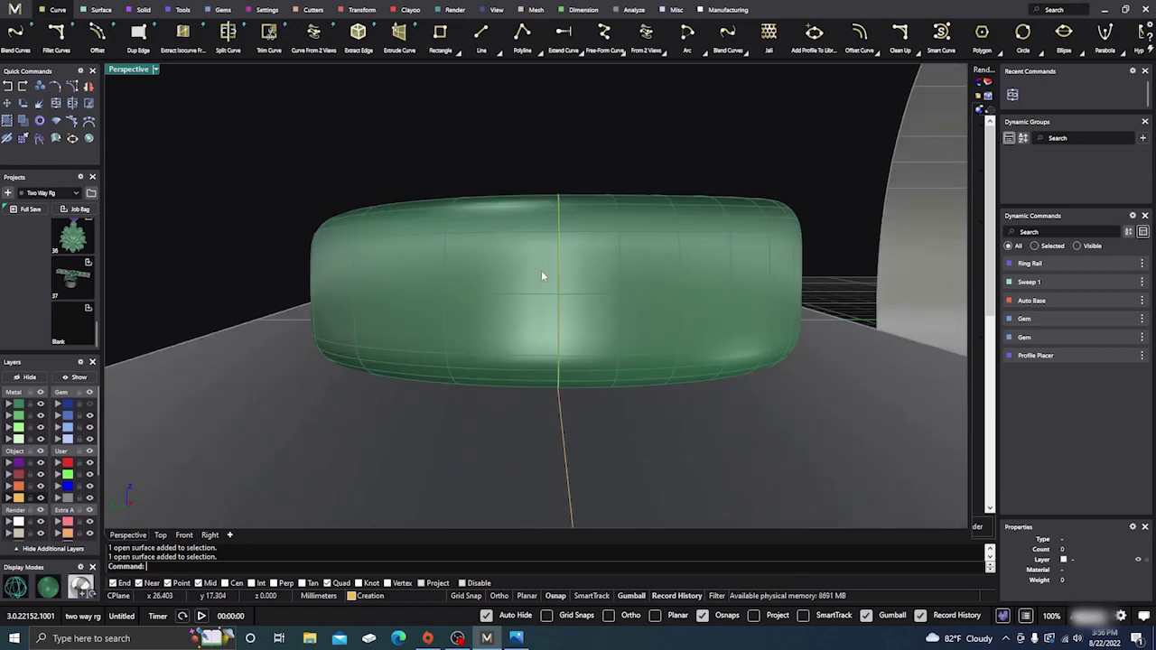
pyautogui.scroll(5, 546, 274)
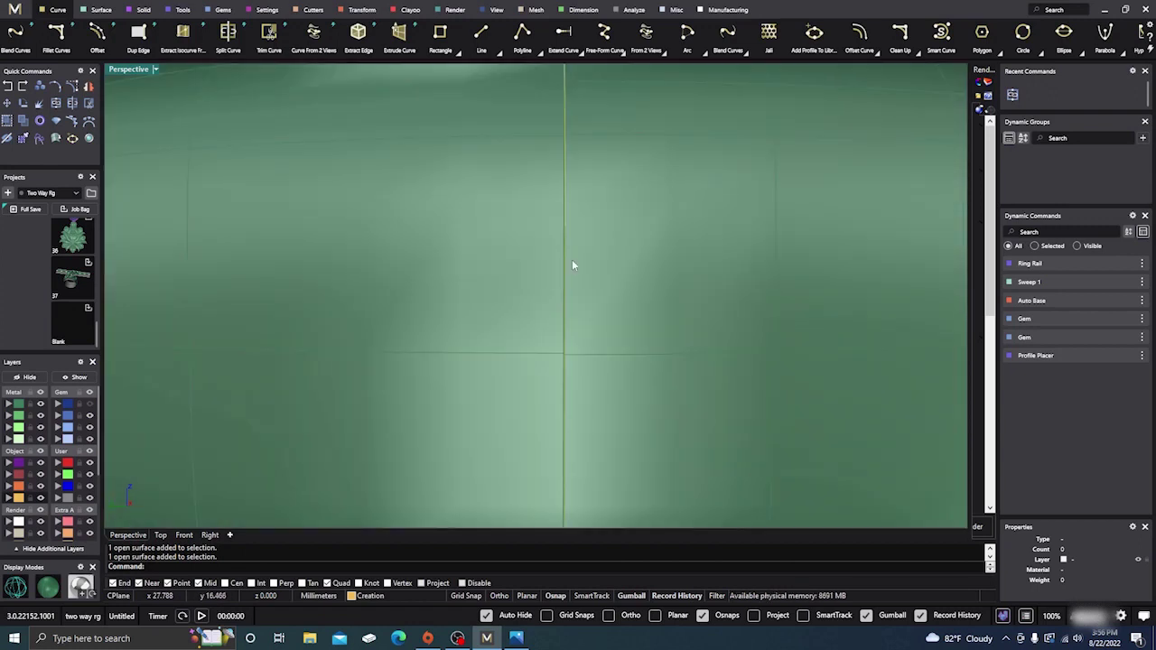
pyautogui.click(572, 259)
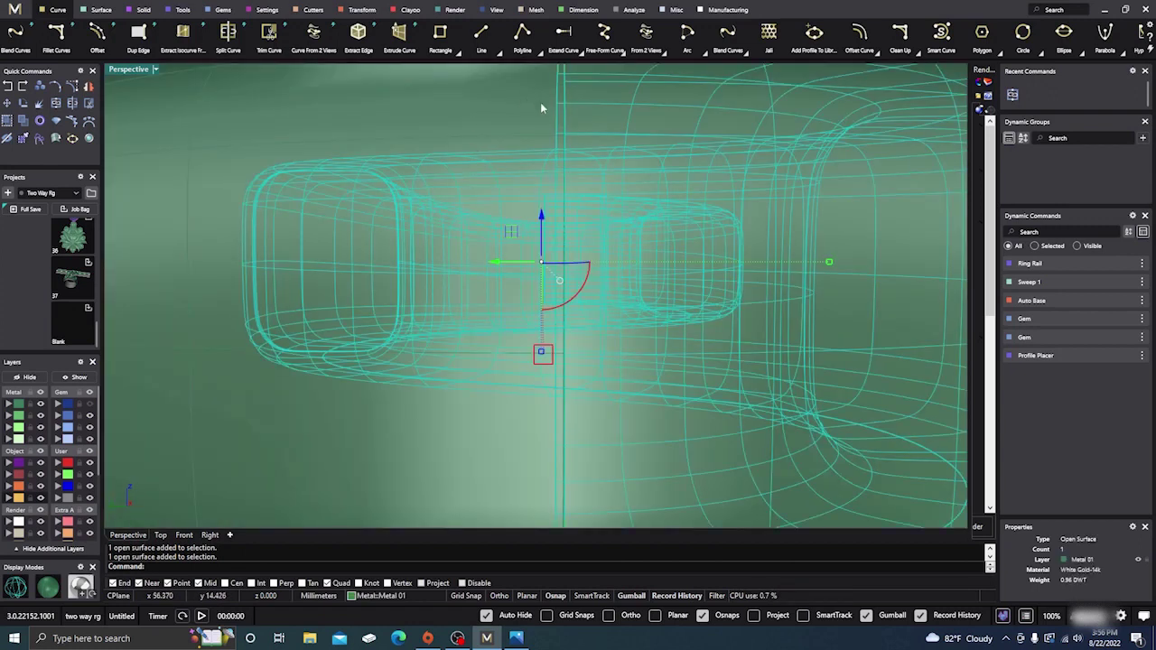
pyautogui.press('Left')
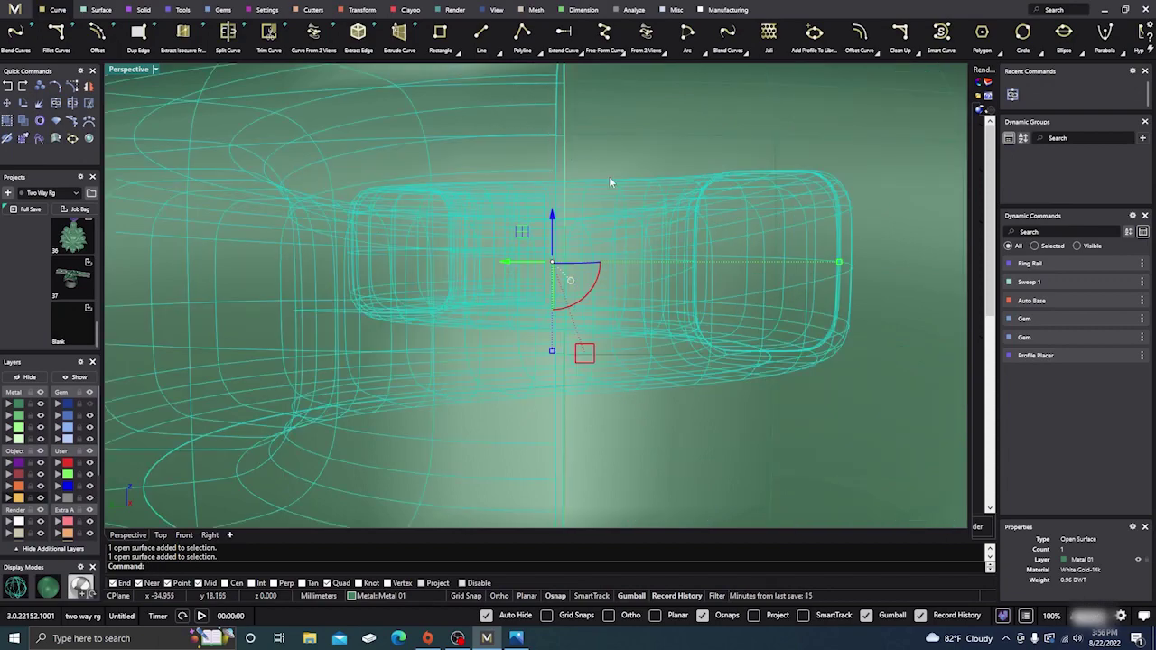
pyautogui.moveTo(609, 176)
pyautogui.mouseDown(button='right')
pyautogui.moveTo(446, 264)
pyautogui.moveTo(542, 175)
pyautogui.moveTo(512, 201)
pyautogui.moveTo(572, 176)
pyautogui.mouseUp(button='right')
pyautogui.press('Escape')
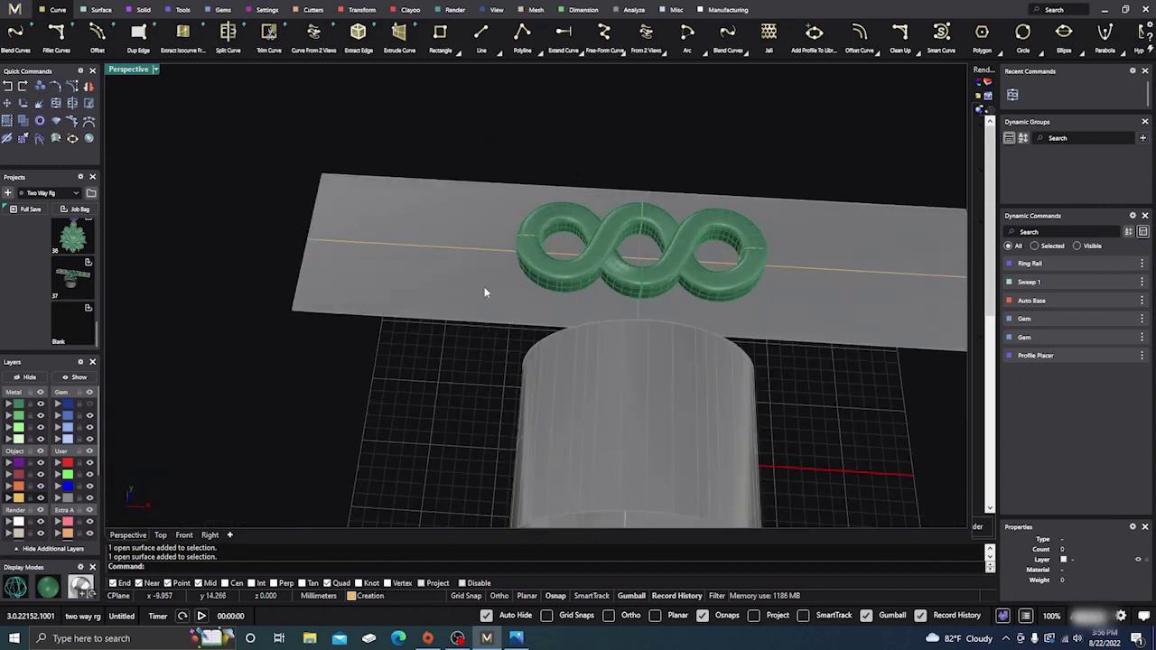
# Select the orange curve on the plane and start Profile Placer on it
pyautogui.click(90, 415)
pyautogui.click(89, 416)
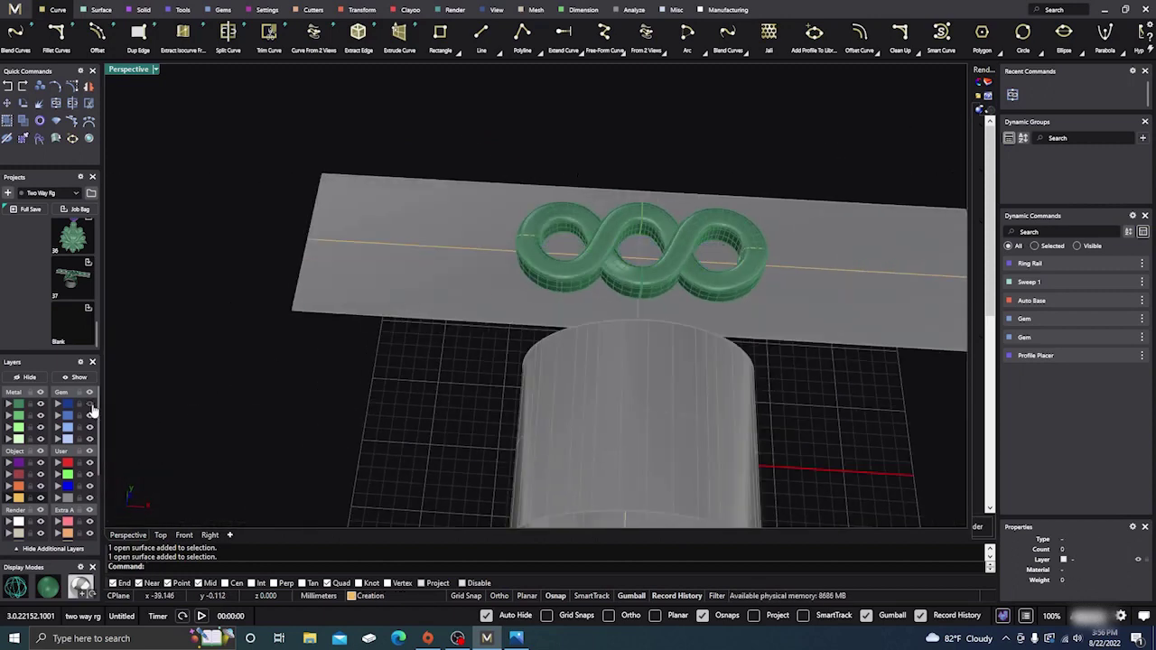
pyautogui.click(481, 249)
pyautogui.click(516, 283)
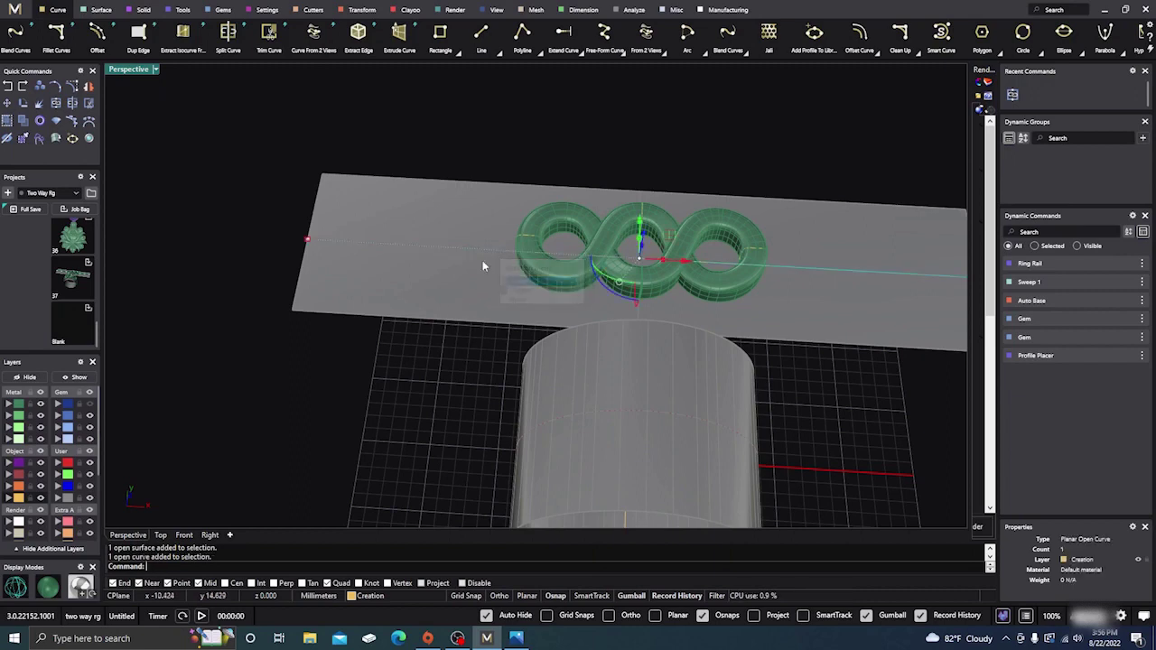
pyautogui.click(182, 11)
pyautogui.click(267, 34)
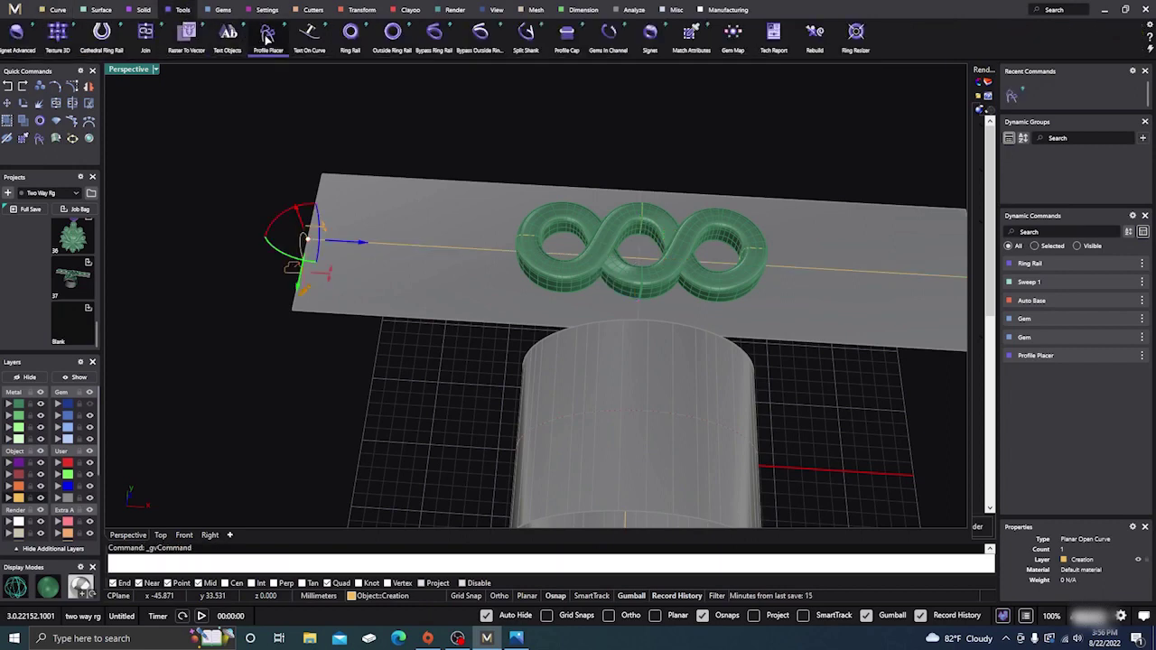
pyautogui.moveTo(317, 343); pyautogui.dragTo(603, 338, button='right')
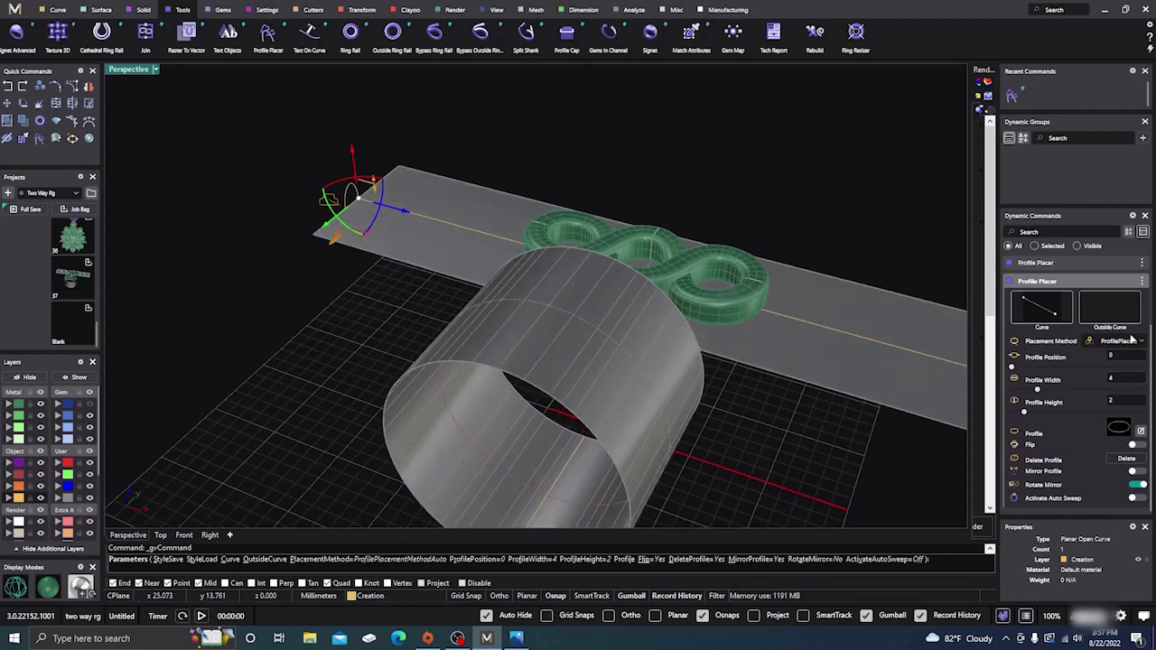
# Set placement method to ProfilePlacementMethodZ and pick the profileplacer_08 rounded-rectangle profile
pyautogui.click(1132, 341)
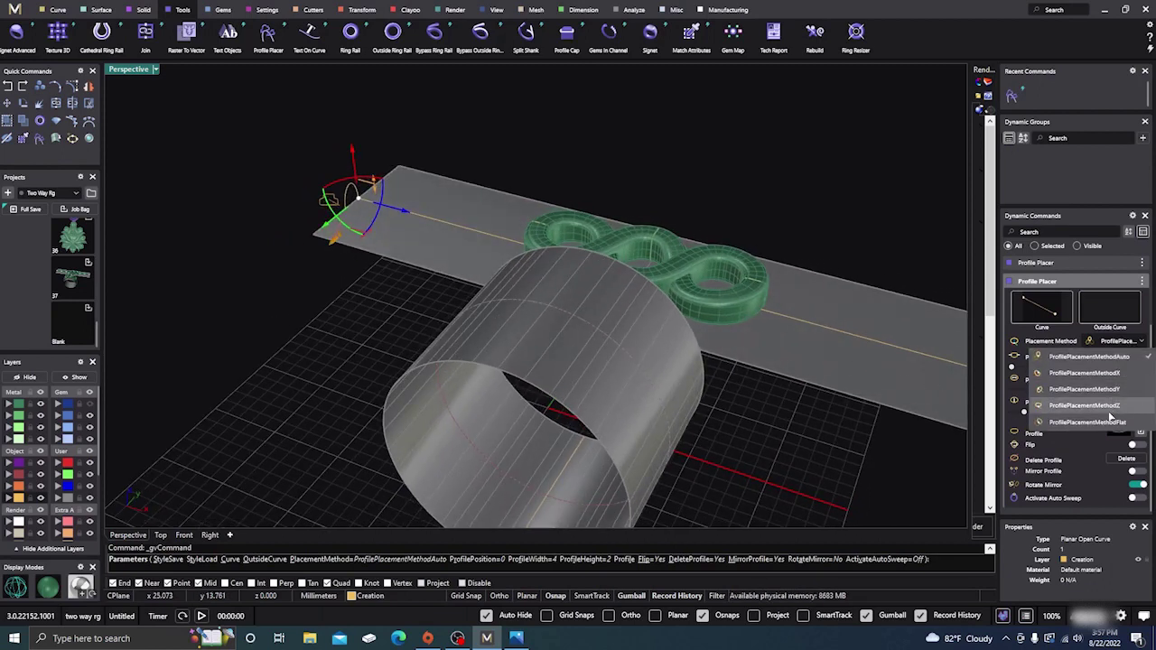
pyautogui.click(1108, 406)
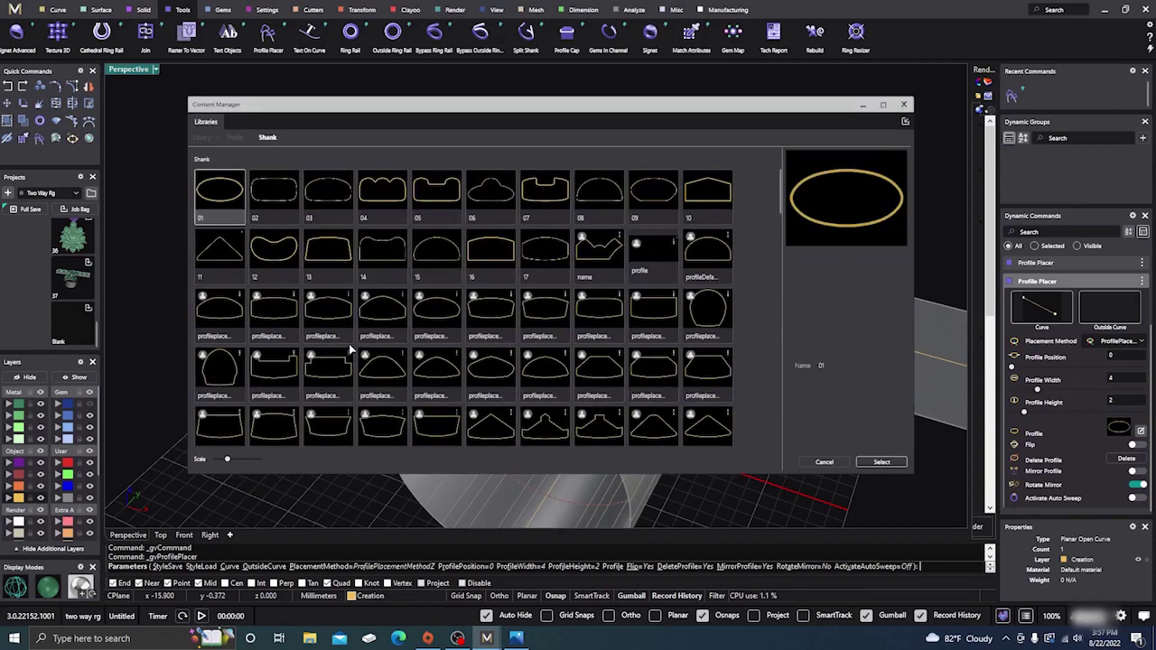
pyautogui.scroll(1, 657, 316)
pyautogui.scroll(-6, 658, 316)
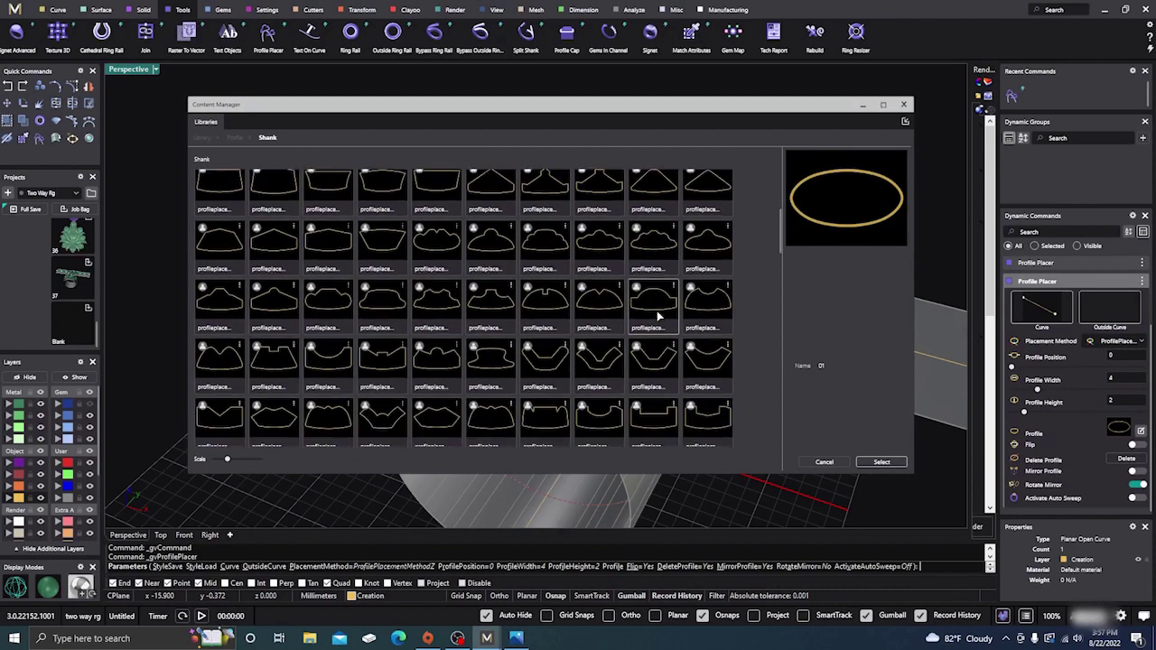
pyautogui.scroll(-6, 658, 316)
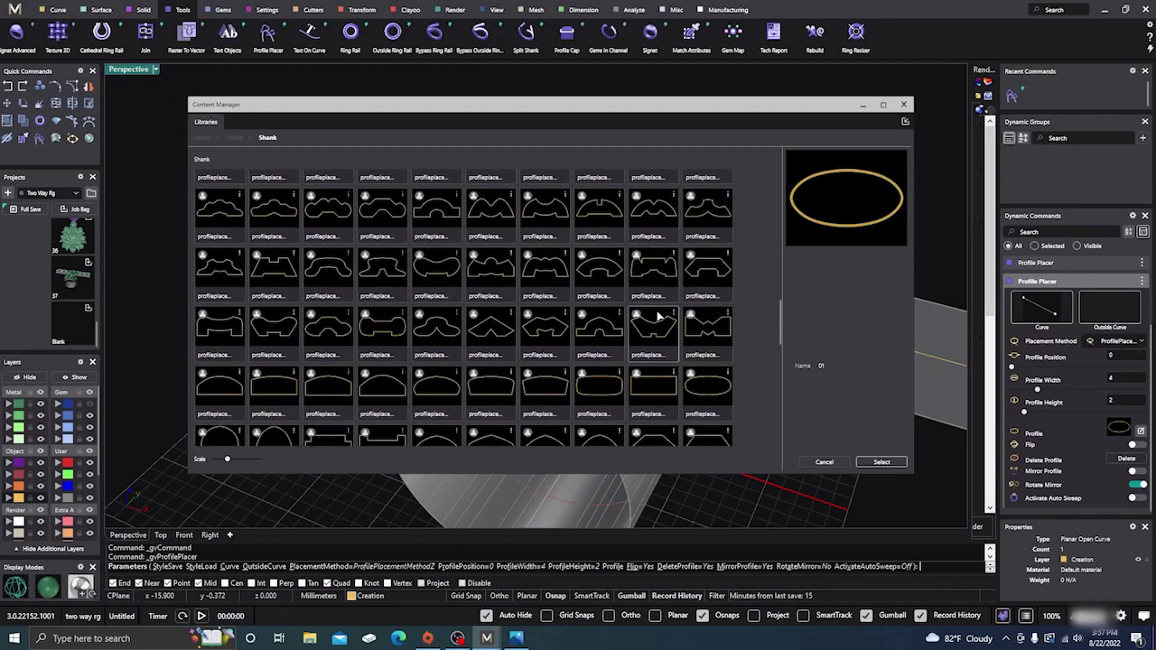
pyautogui.click(599, 389)
pyautogui.click(889, 462)
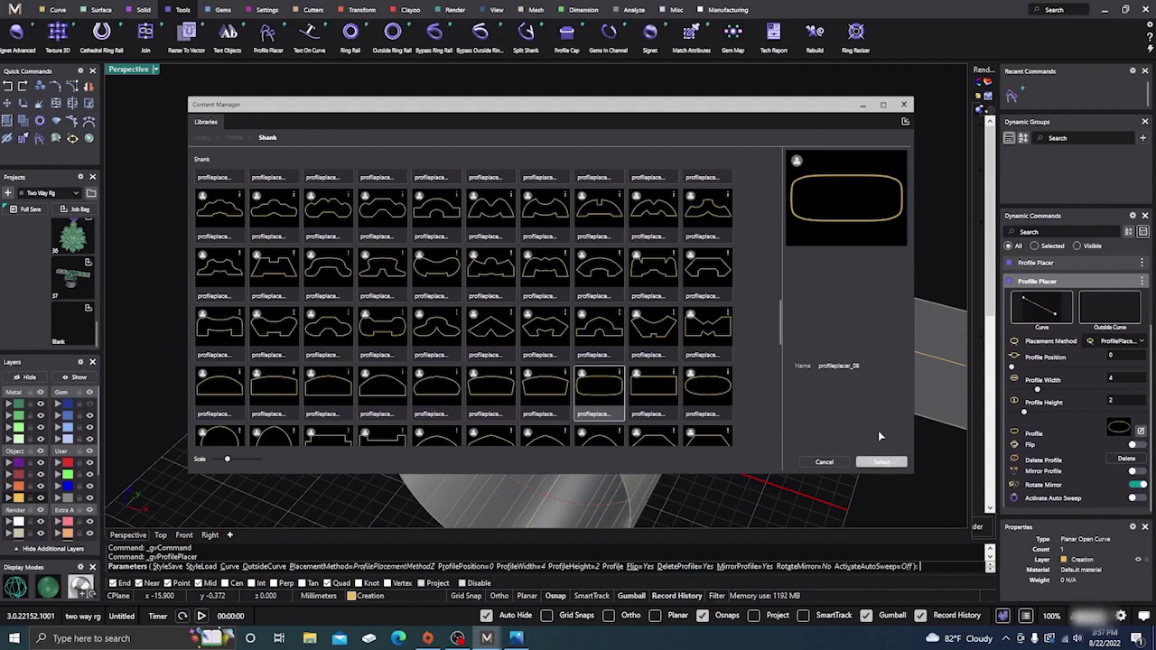
pyautogui.click(904, 105)
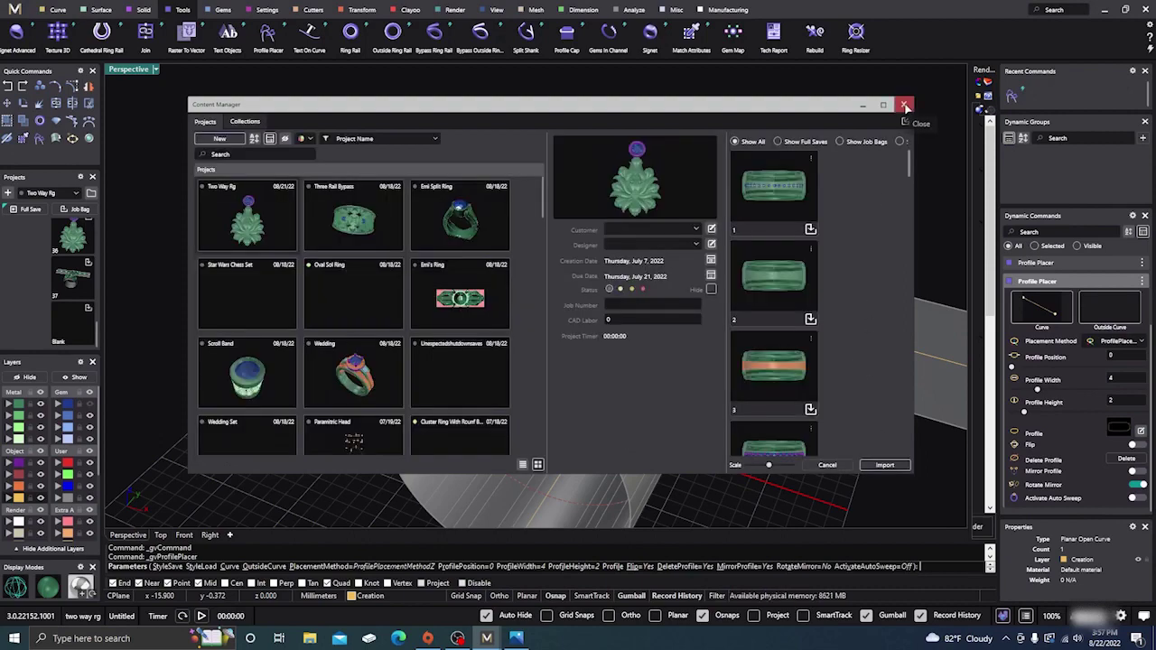
# Size the profile to 2.5 mm wide by 1.8 mm high at the band start, then show wireframe
pyautogui.scroll(5, 424, 185)
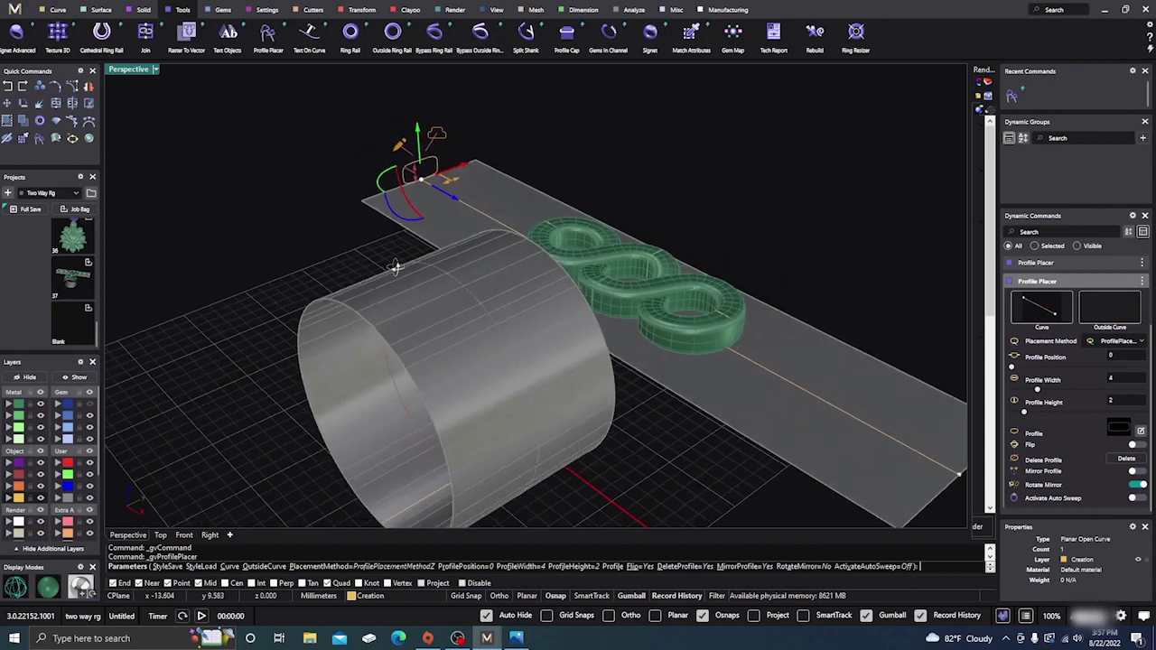
pyautogui.scroll(3, 477, 188)
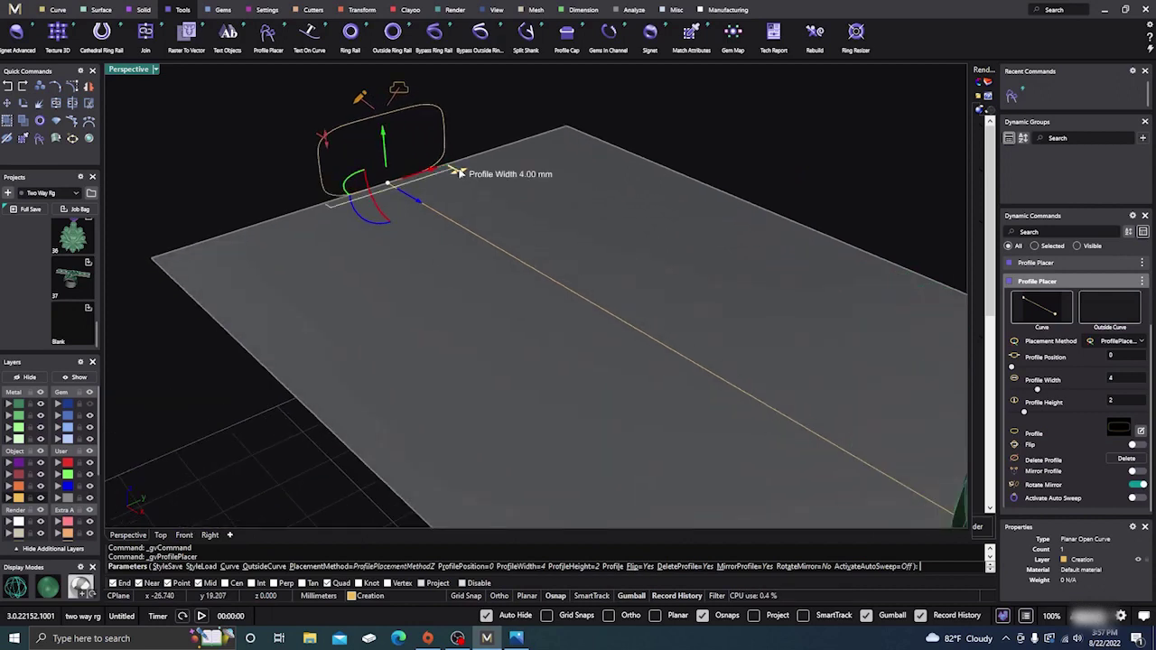
pyautogui.moveTo(447, 174); pyautogui.dragTo(416, 188)
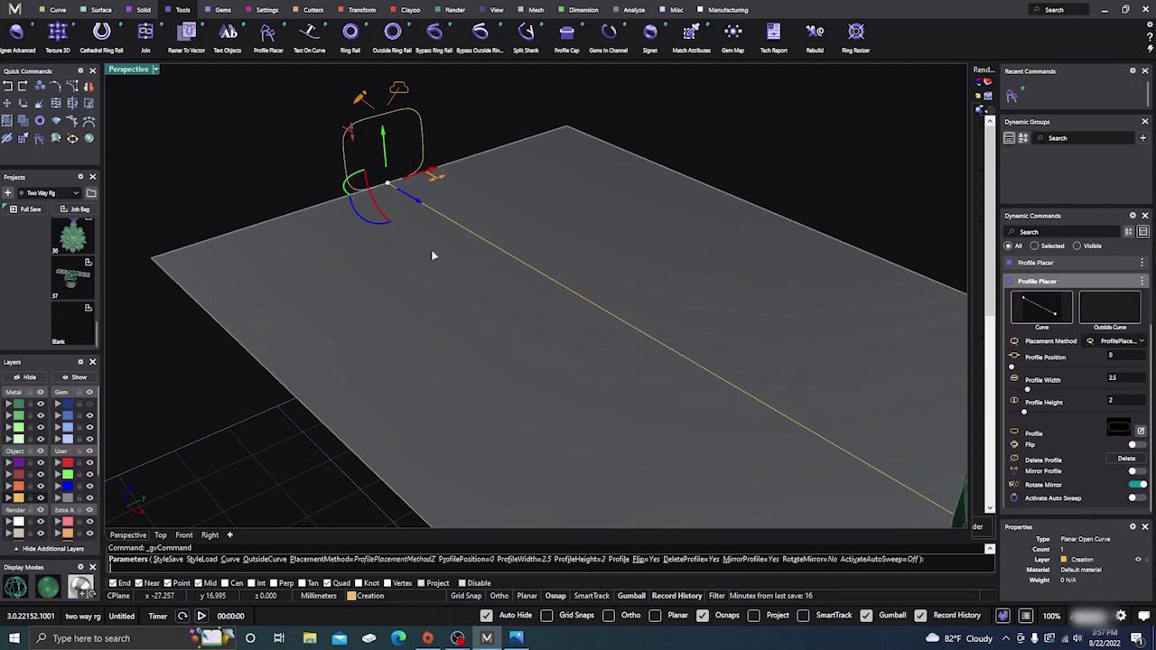
pyautogui.moveTo(431, 249); pyautogui.dragTo(503, 289, button='right')
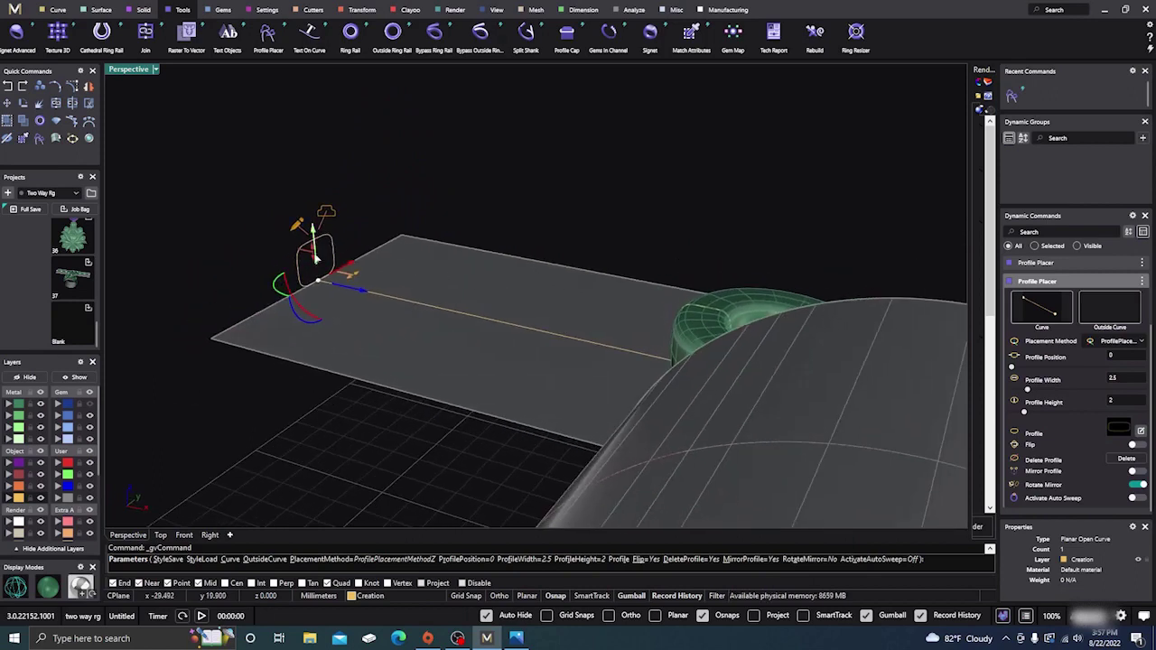
pyautogui.moveTo(314, 258); pyautogui.dragTo(313, 264)
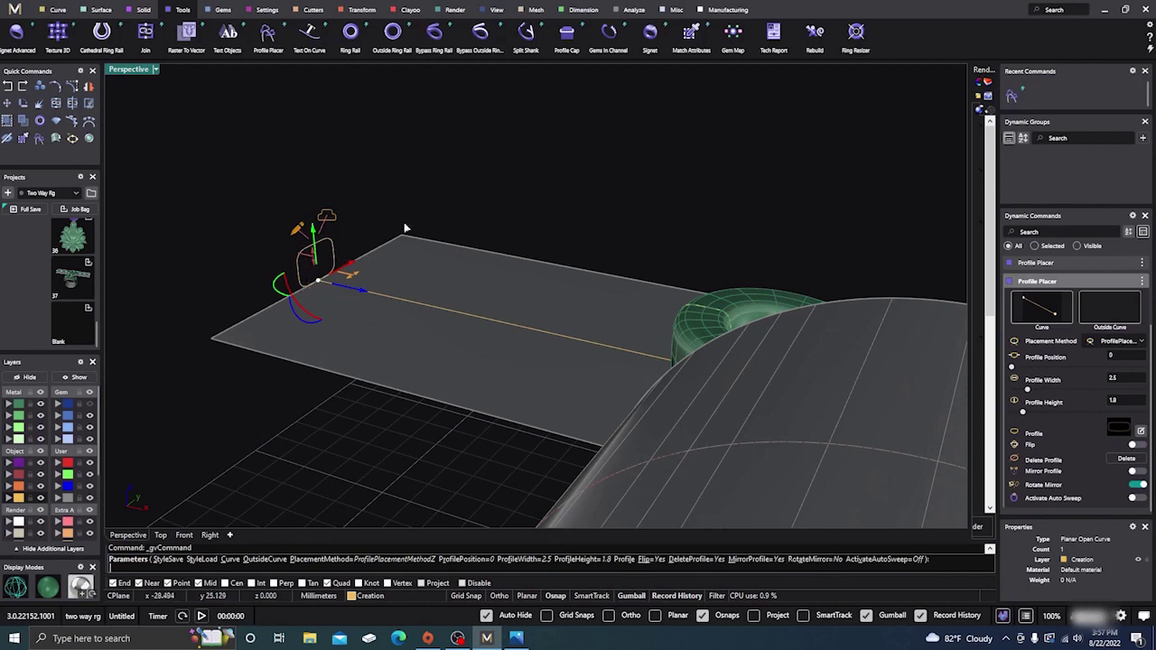
pyautogui.moveTo(382, 299); pyautogui.dragTo(455, 359, button='right')
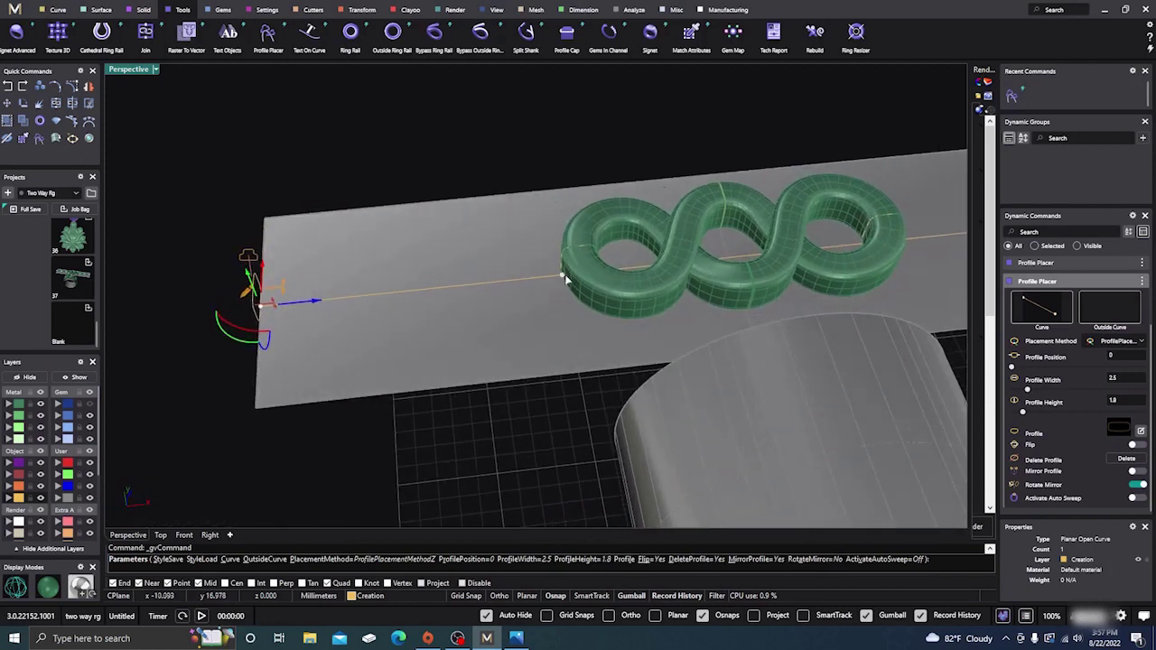
pyautogui.click(565, 280)
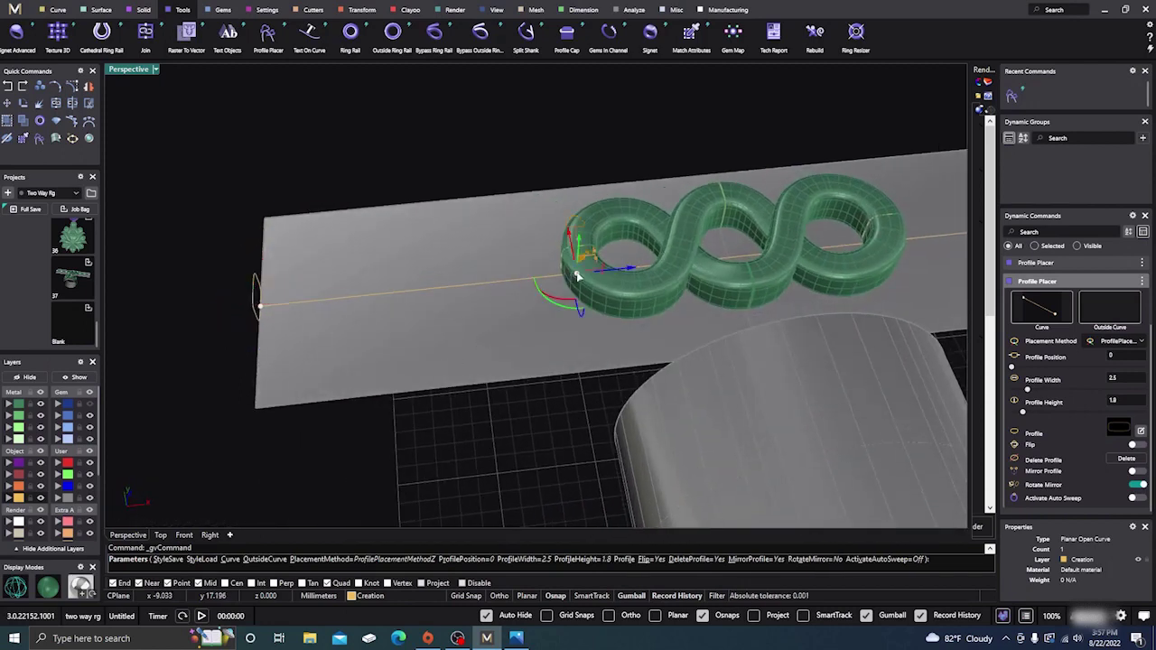
pyautogui.rightClick(418, 408)
pyautogui.click(18, 588)
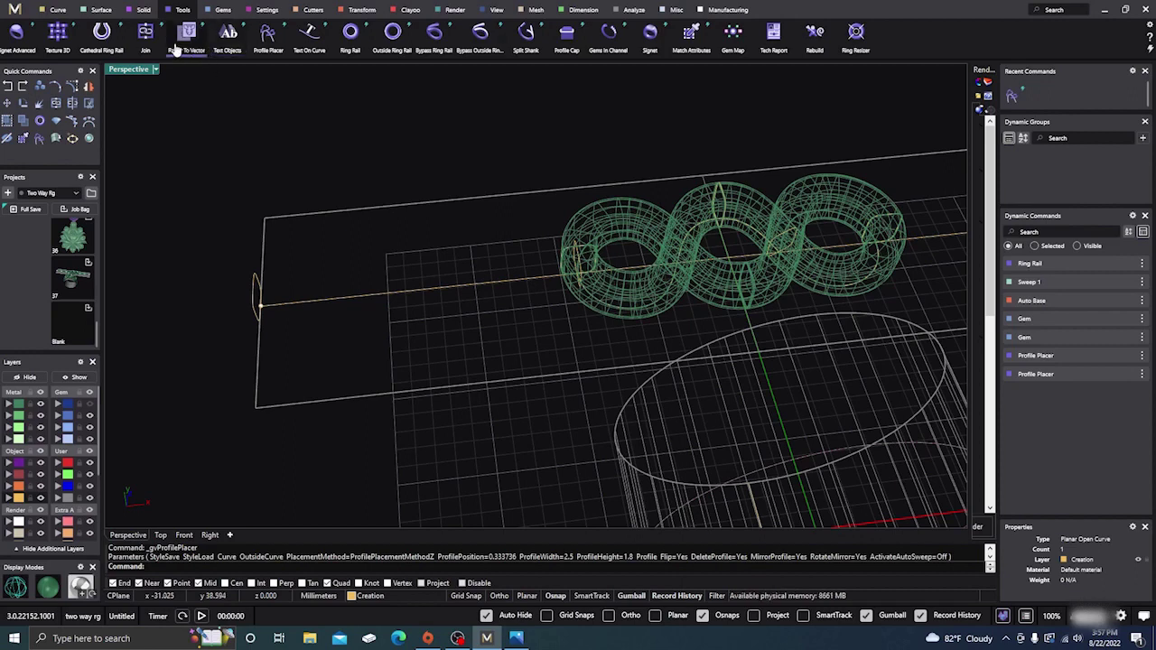
# Run Sweep 1 using the straight rail and the rounded-rectangle profile
pyautogui.click(103, 11)
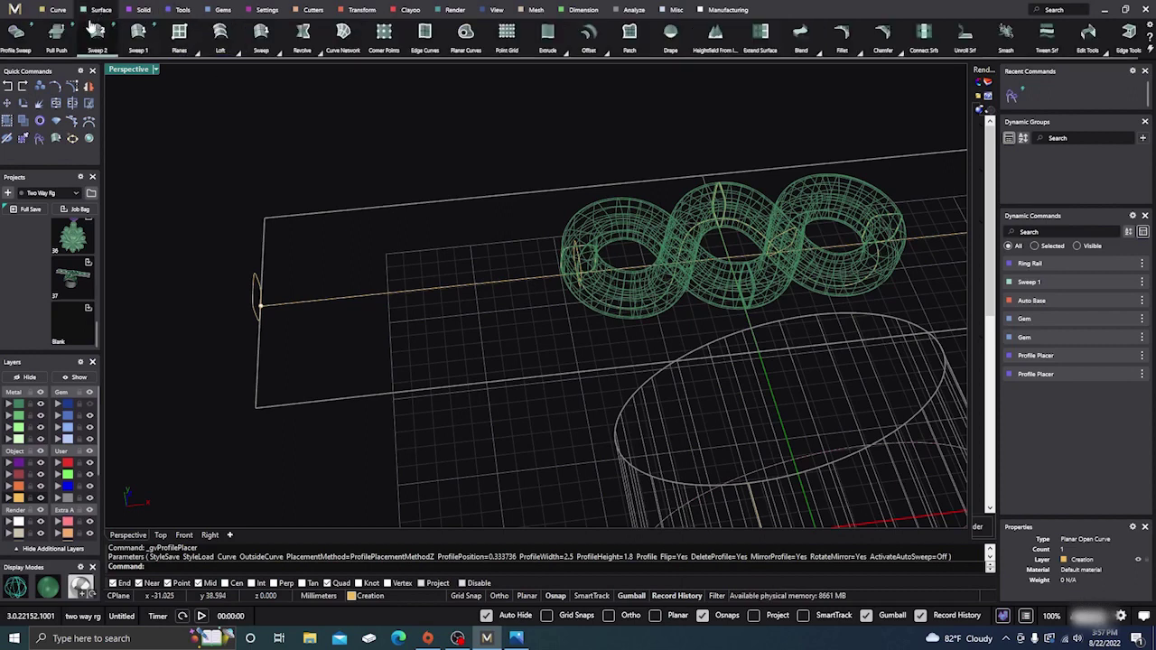
pyautogui.click(138, 34)
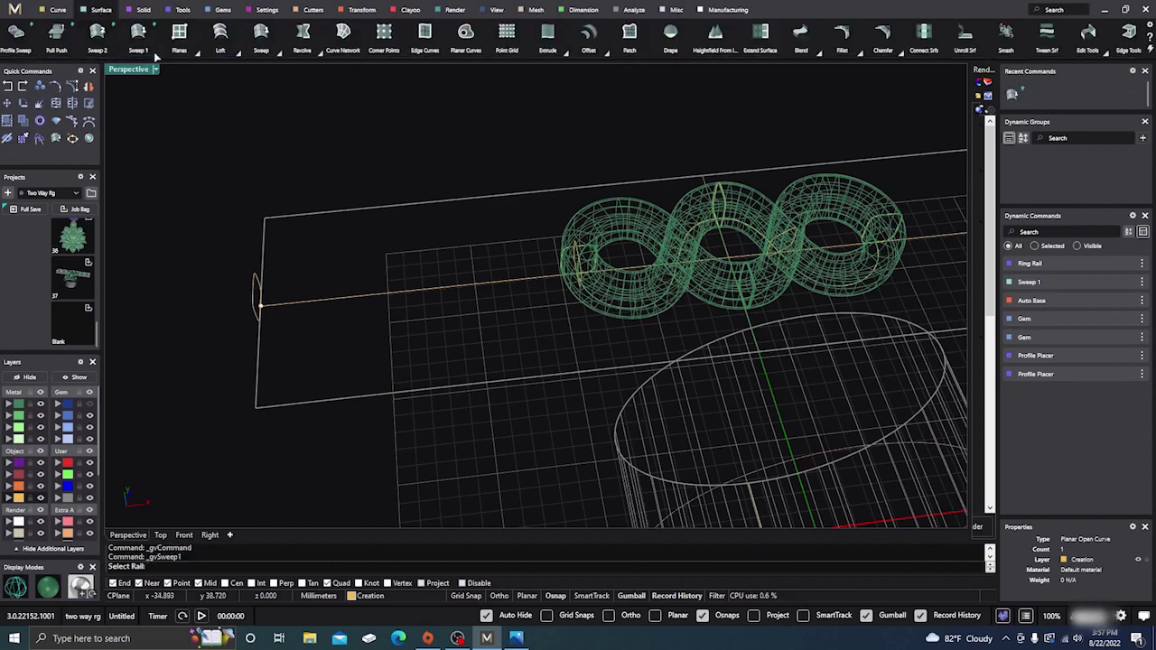
pyautogui.click(345, 298)
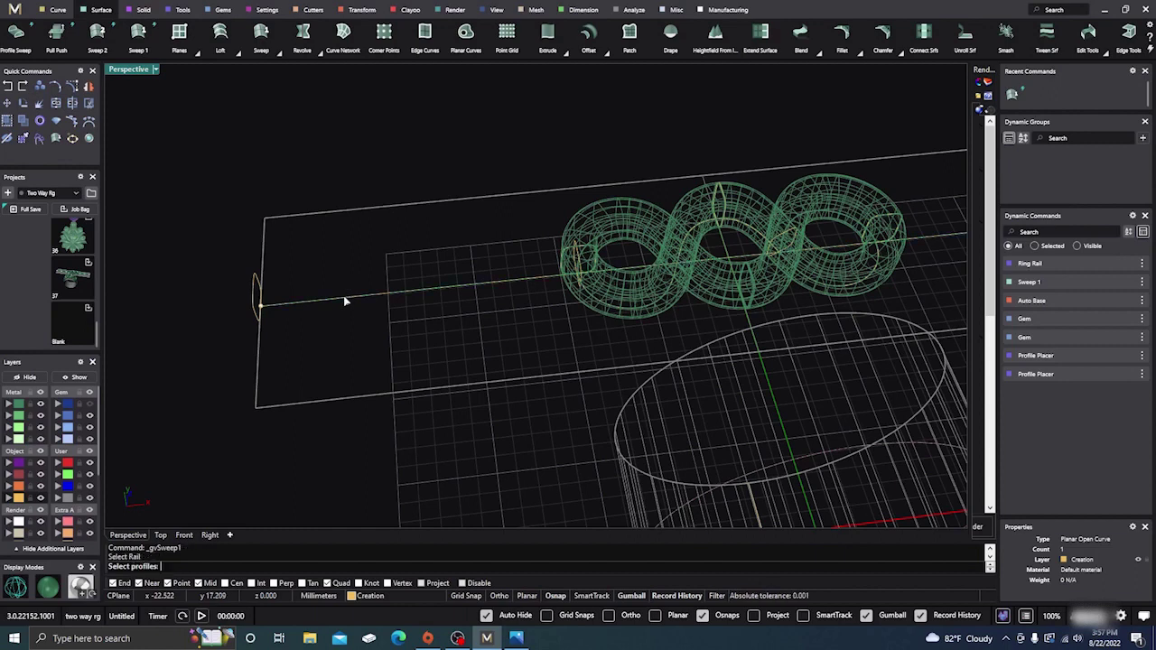
pyautogui.click(255, 291)
pyautogui.click(578, 258)
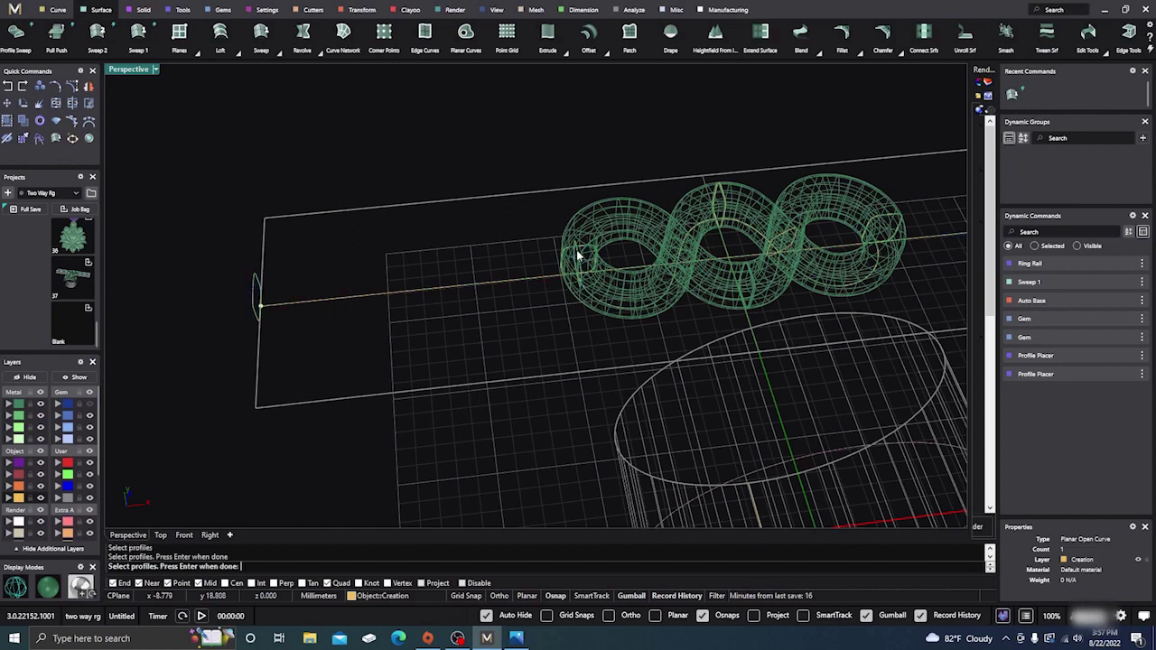
pyautogui.press('Return')
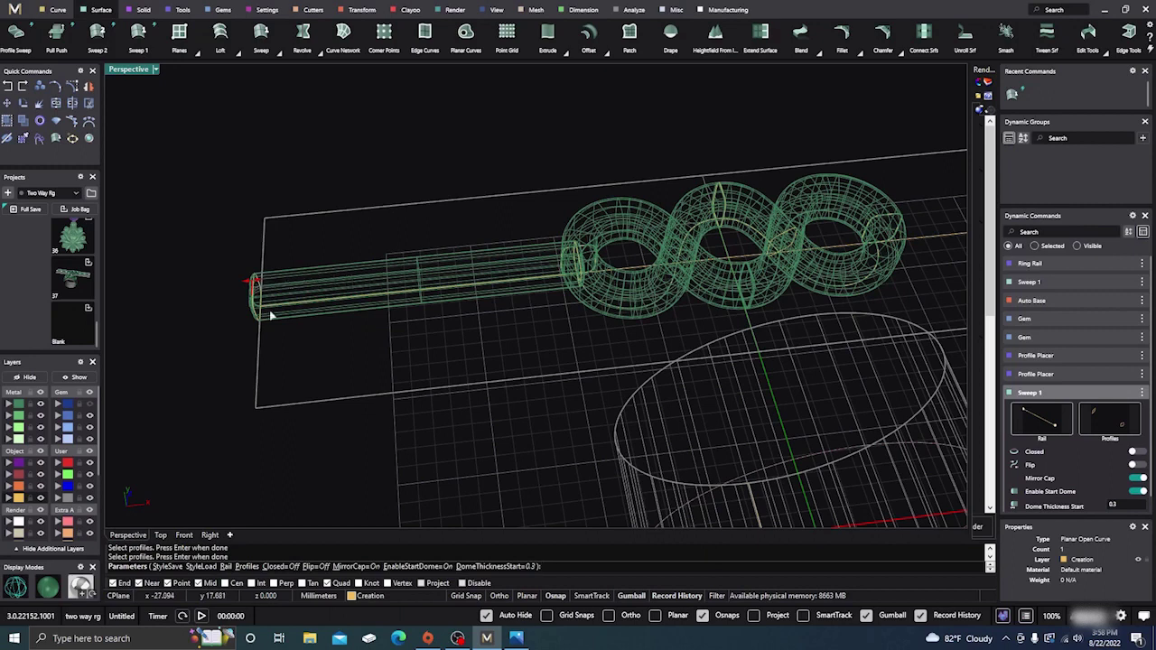
# Turn off Mirror Cap, Start Dome and End Dome and create the straight tube
pyautogui.scroll(-1, 1065, 379)
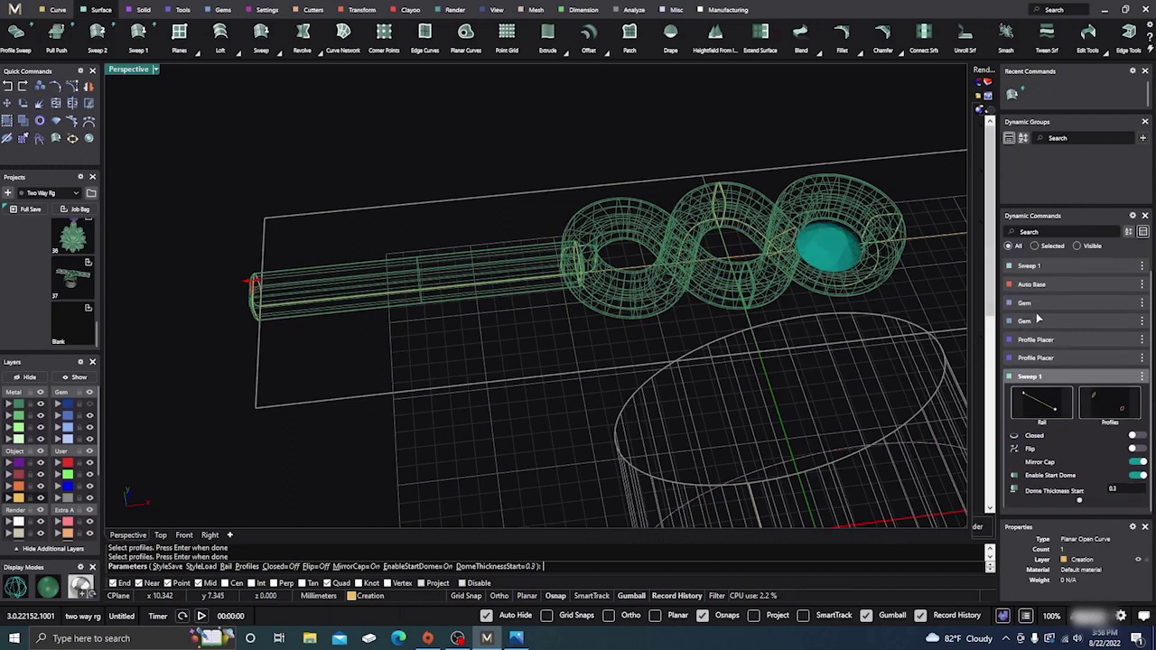
pyautogui.click(1141, 462)
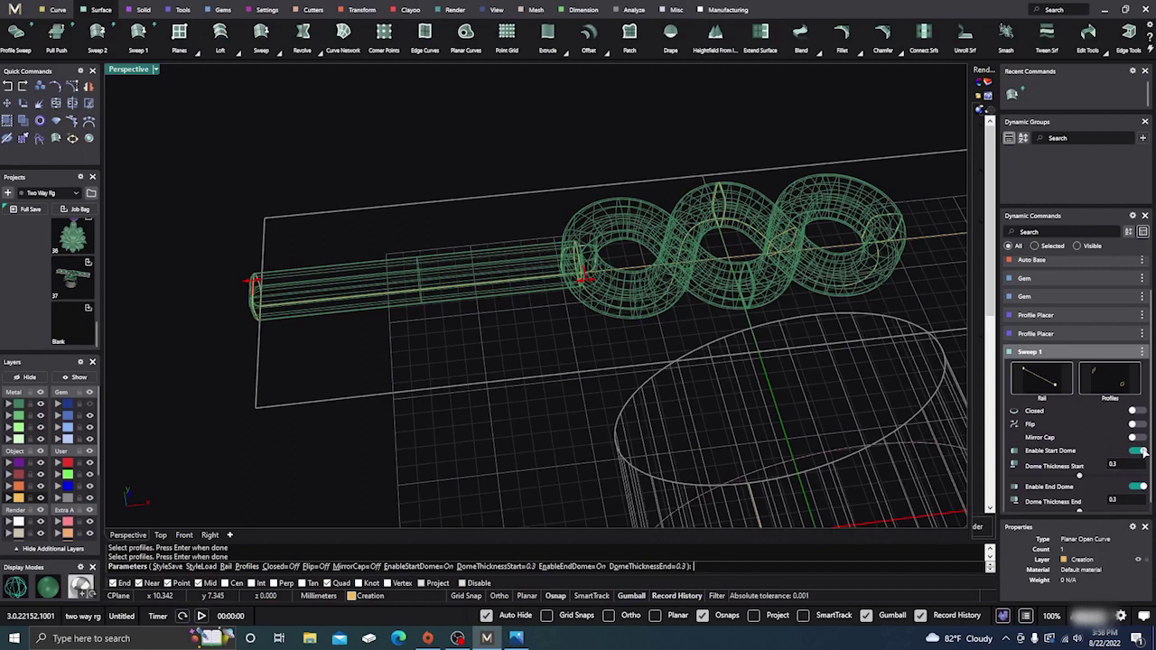
pyautogui.click(1141, 451)
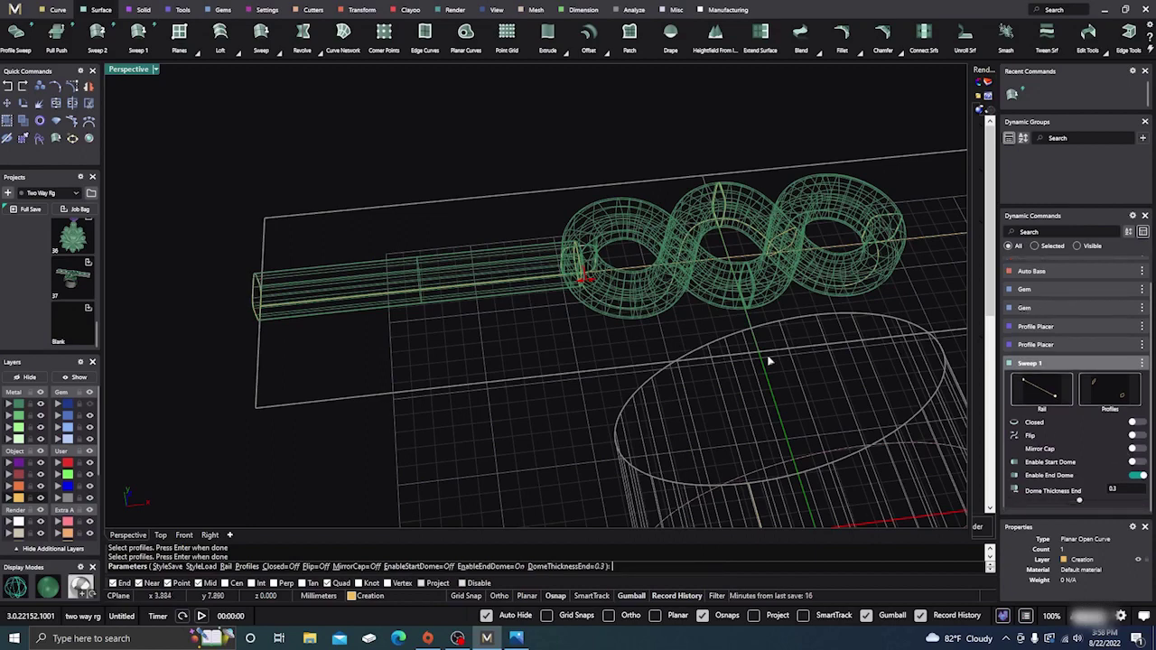
pyautogui.scroll(2, 596, 271)
pyautogui.scroll(-3, 408, 215)
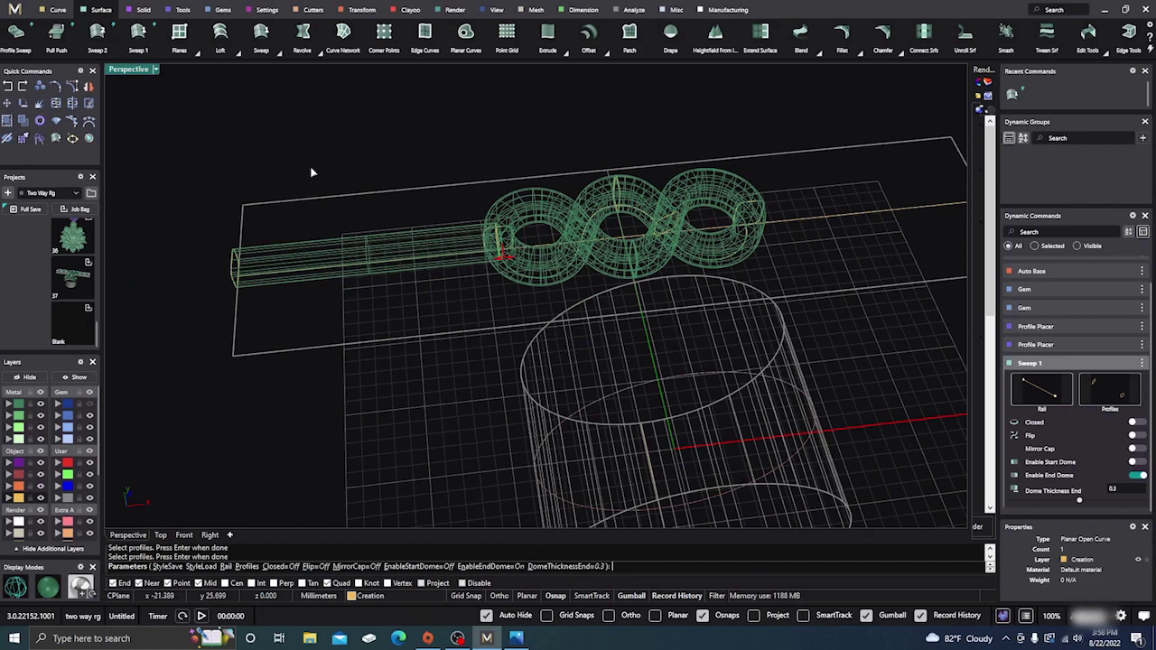
pyautogui.click(1139, 477)
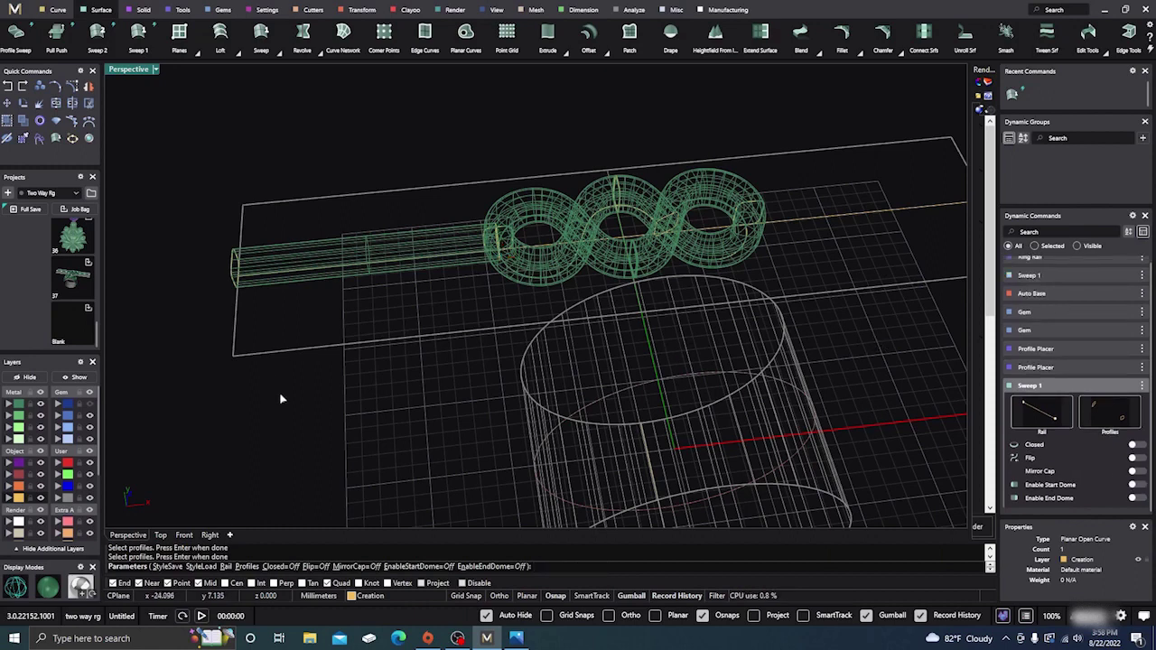
pyautogui.press('Return')
# Move the tube's profile to position 0.005 so the tube reaches the rail's left end
pyautogui.click(358, 267)
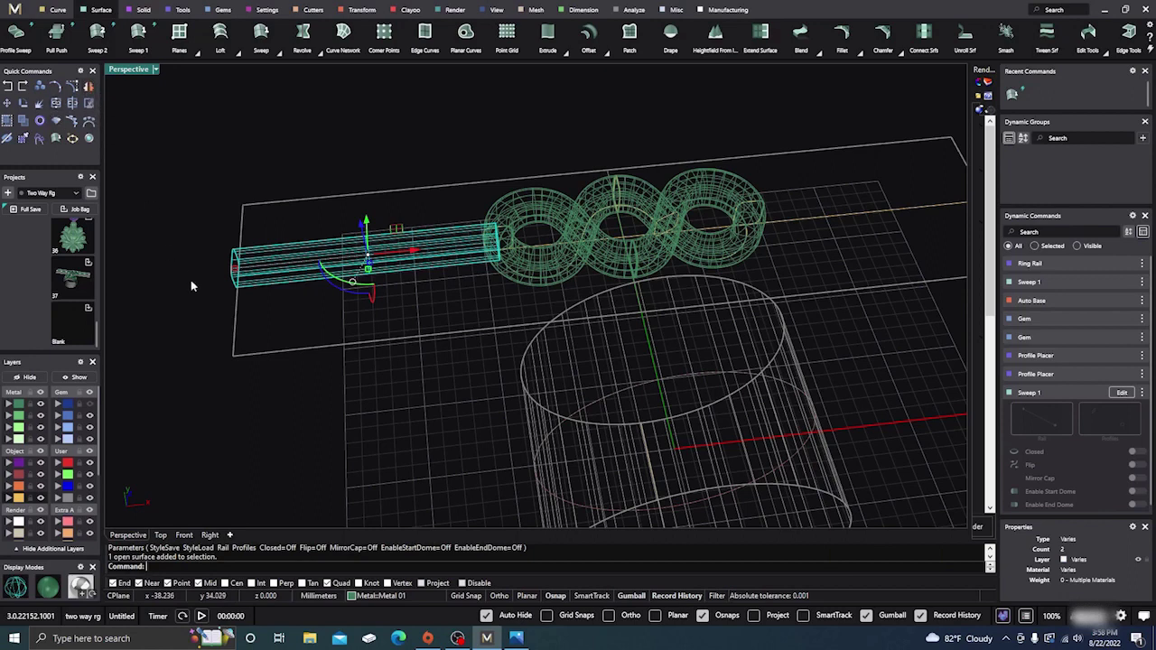
pyautogui.click(271, 316)
pyautogui.scroll(4, 232, 271)
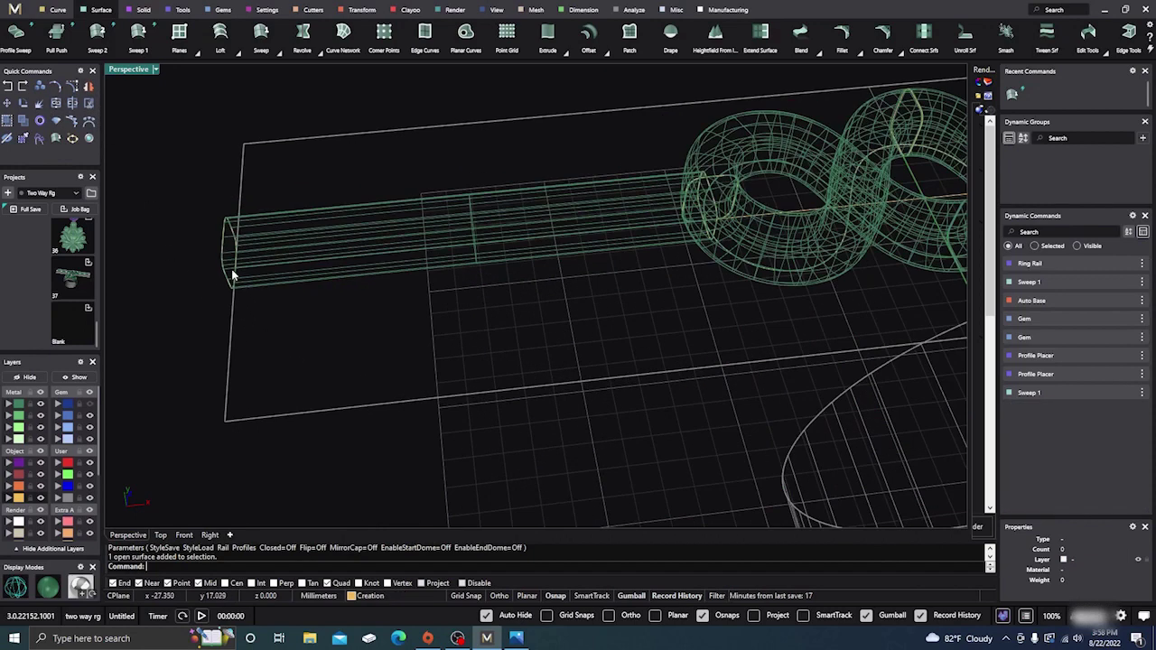
pyautogui.click(224, 267)
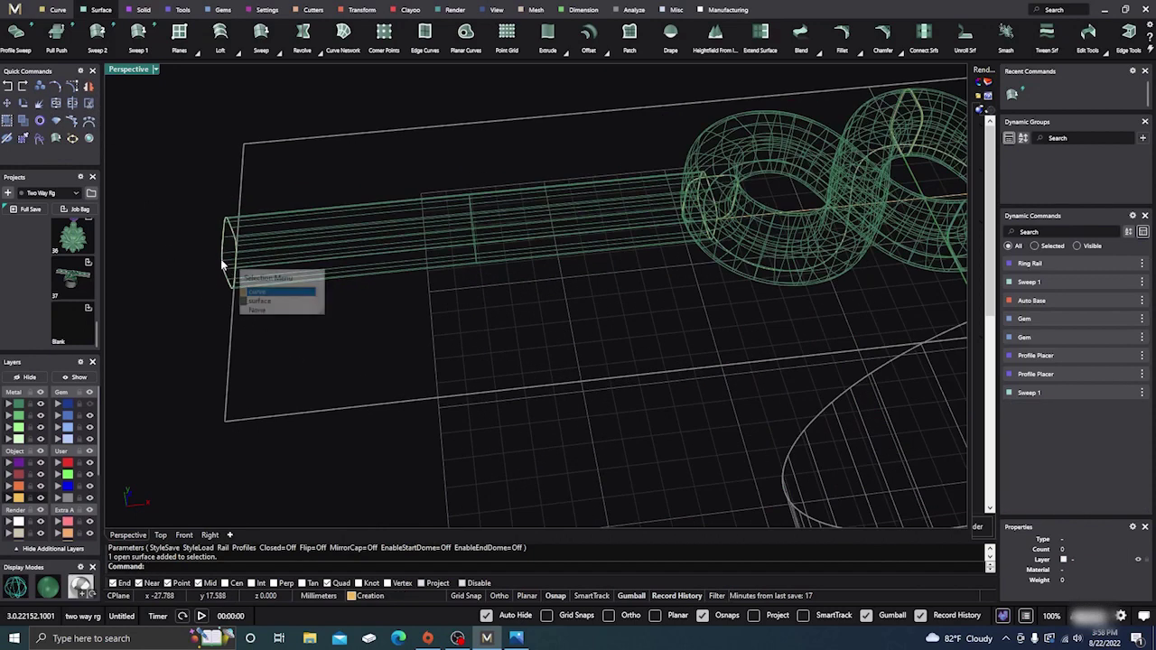
pyautogui.click(269, 295)
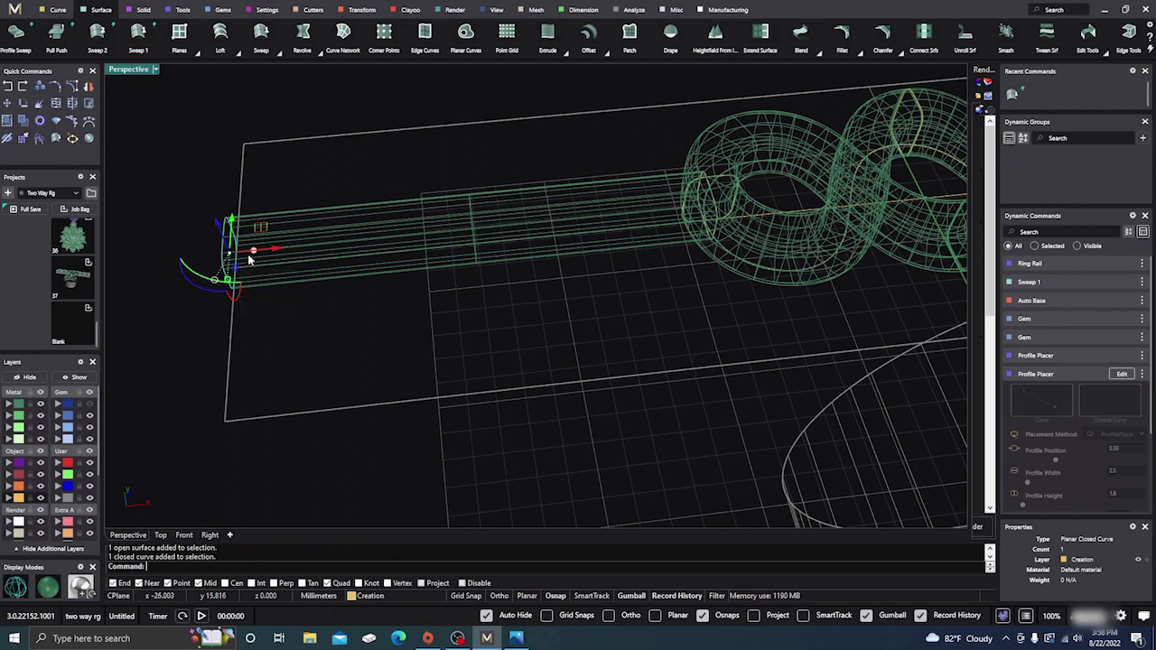
pyautogui.click(1121, 374)
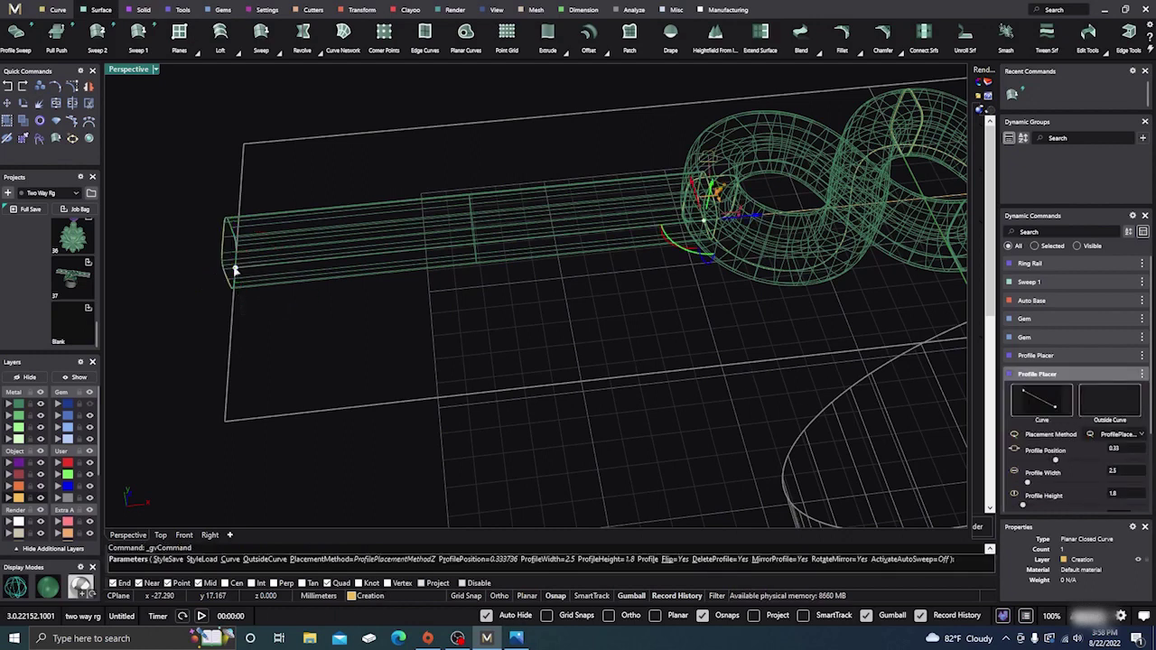
pyautogui.click(237, 270)
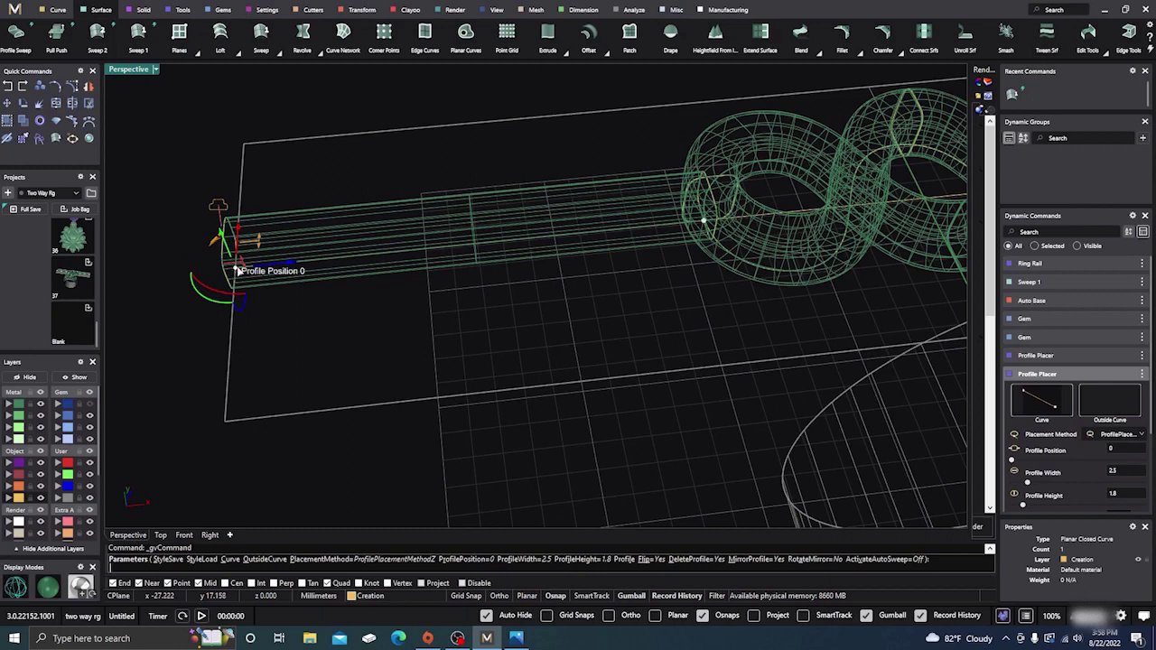
pyautogui.moveTo(237, 270); pyautogui.dragTo(245, 270)
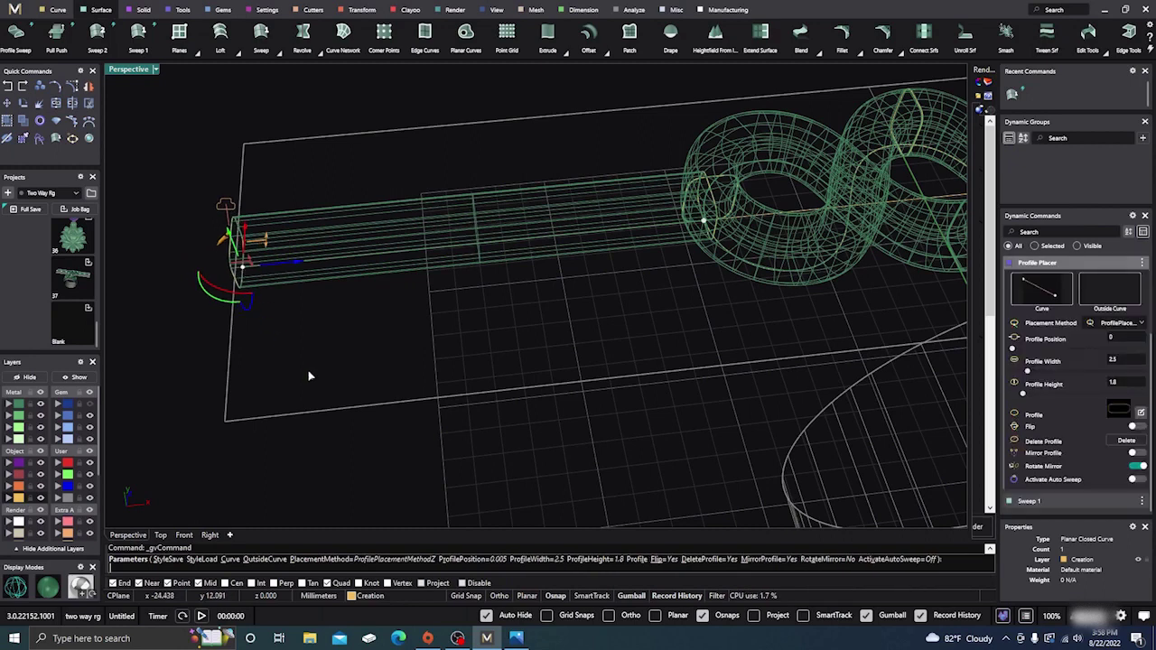
pyautogui.press('Return')
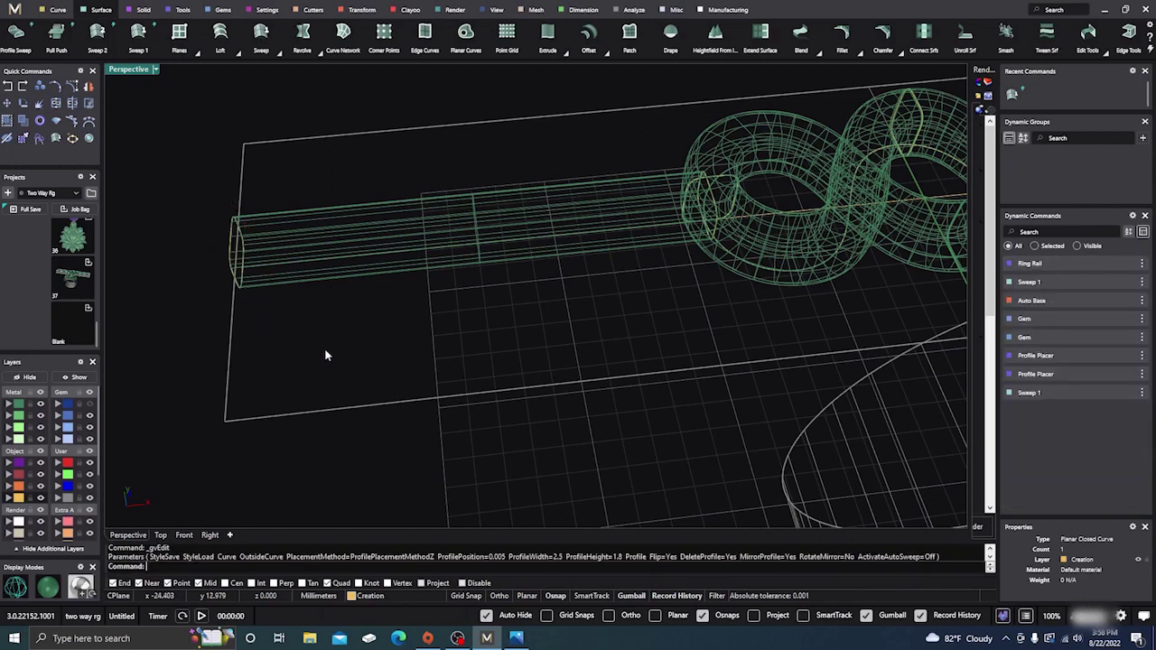
pyautogui.moveTo(326, 354); pyautogui.dragTo(361, 369, button='right')
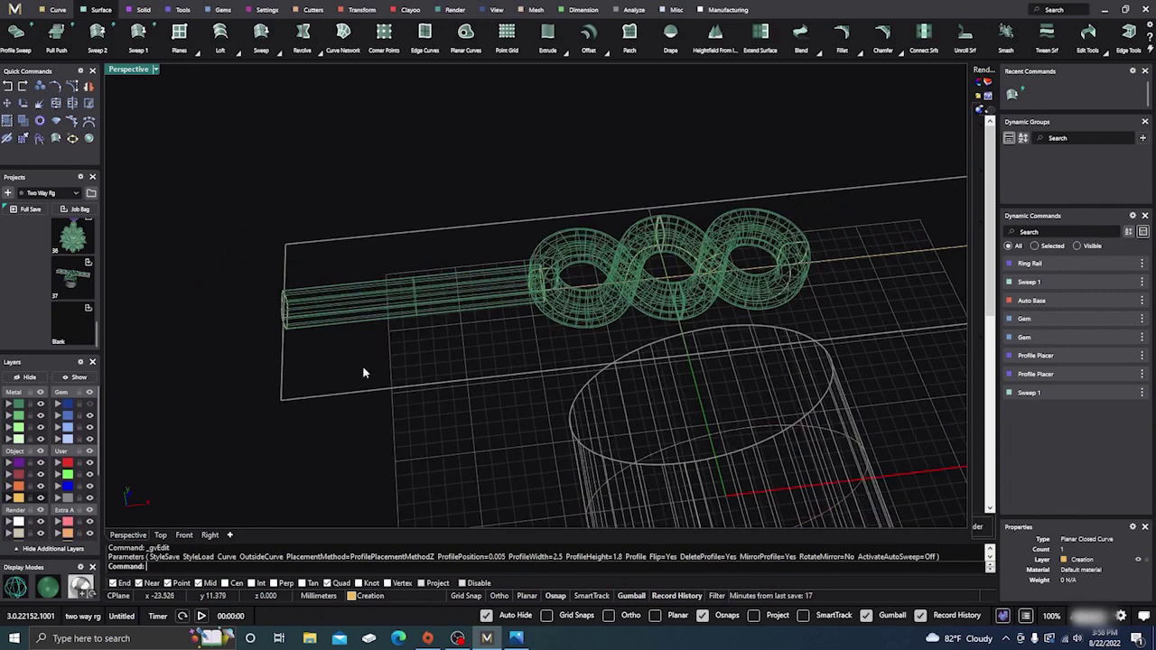
# Mirror a copy of the straight tube across the rail midpoint, then switch Perspective to shaded
pyautogui.click(487, 302)
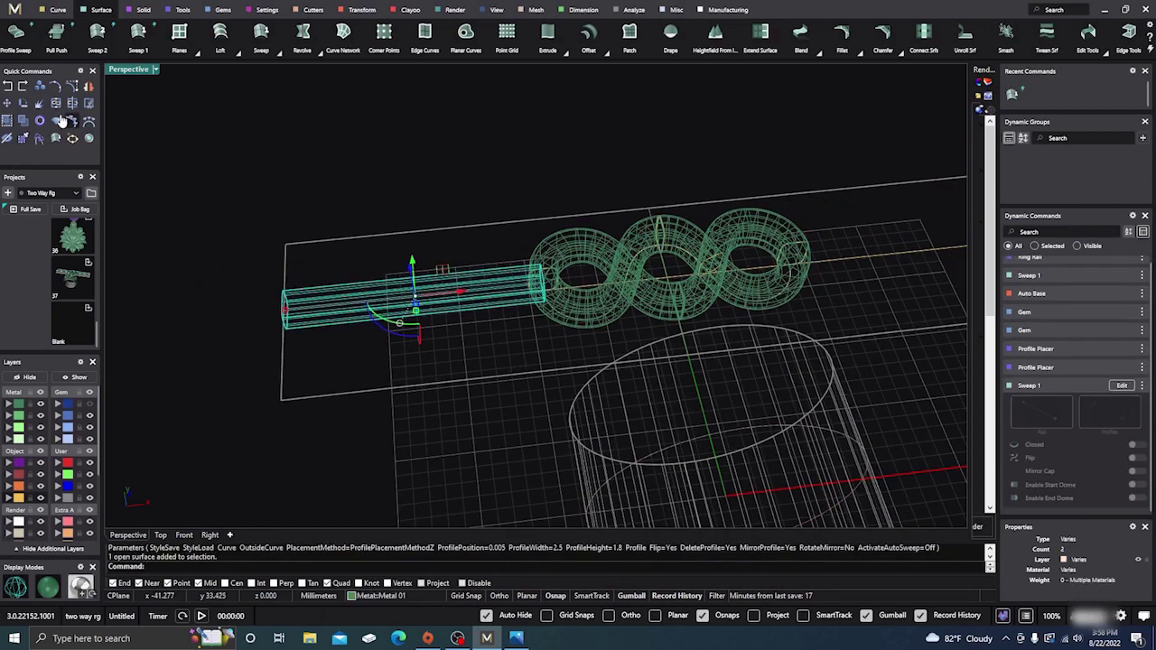
pyautogui.click(88, 90)
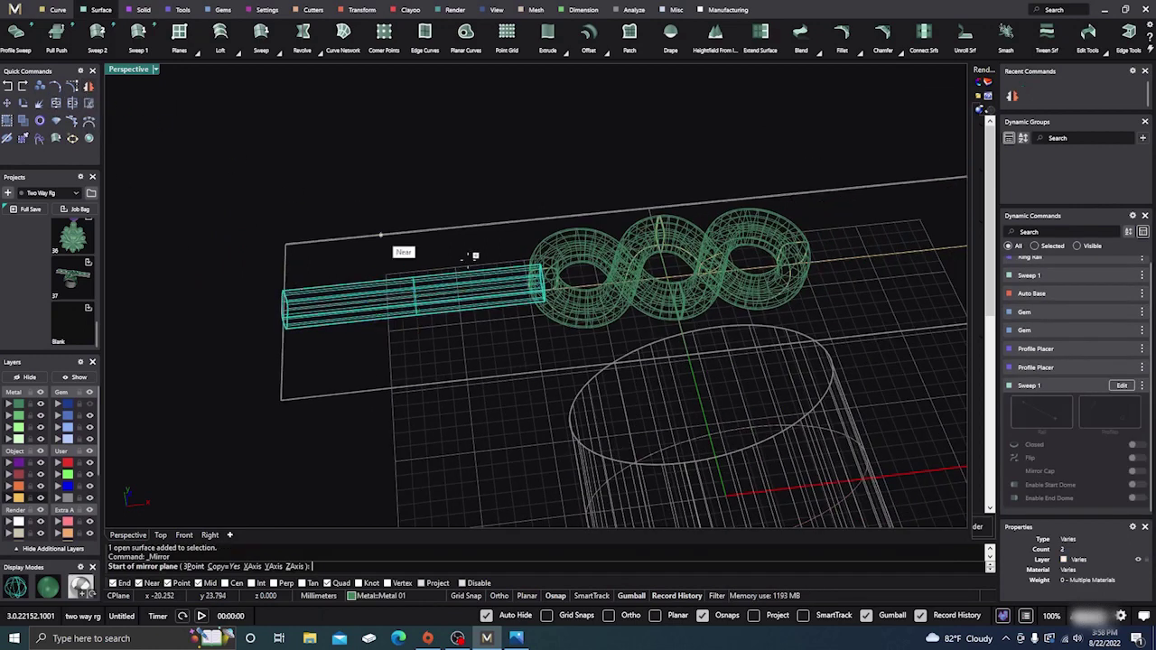
pyautogui.click(672, 271)
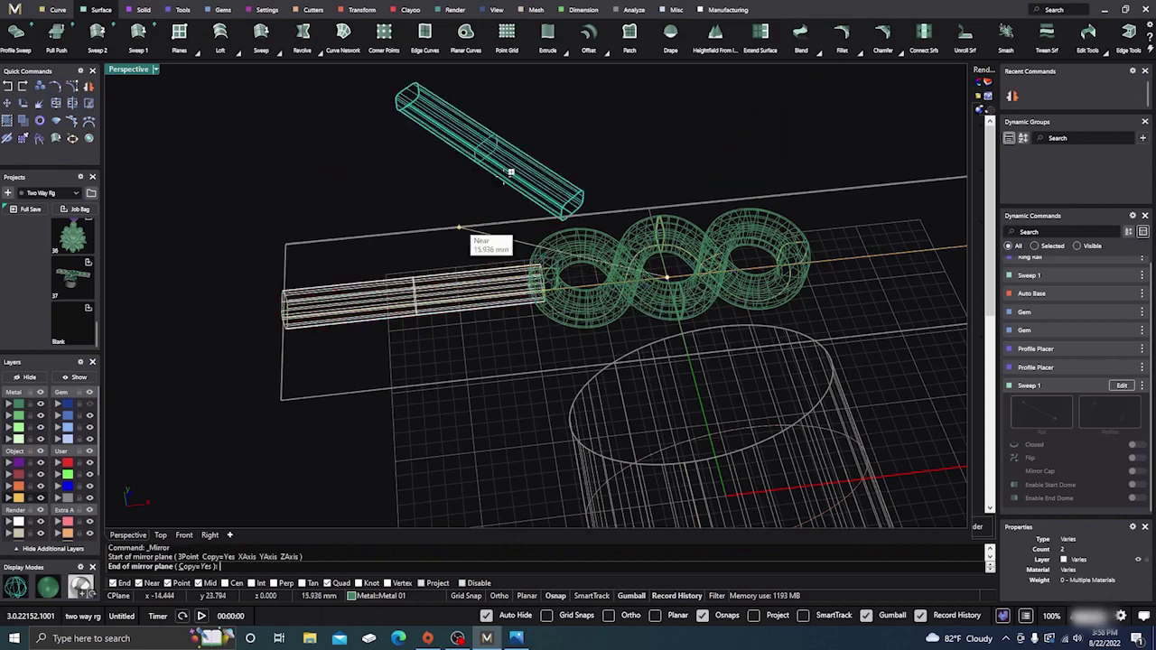
pyautogui.click(614, 128)
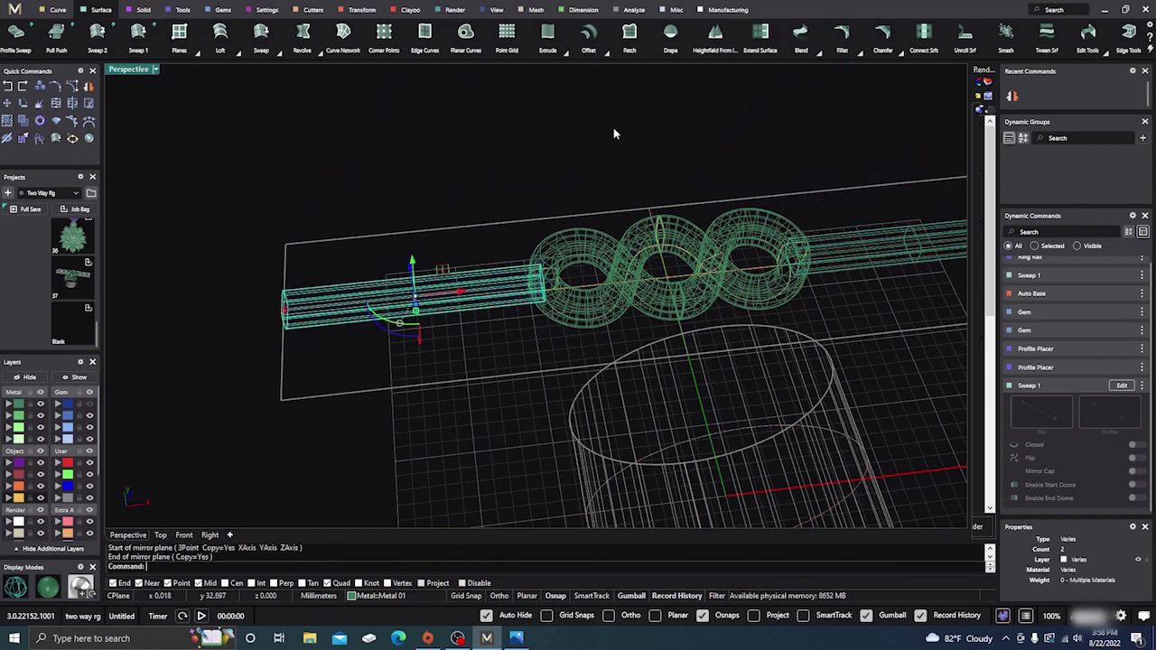
pyautogui.press('Escape')
pyautogui.scroll(-2, 494, 134)
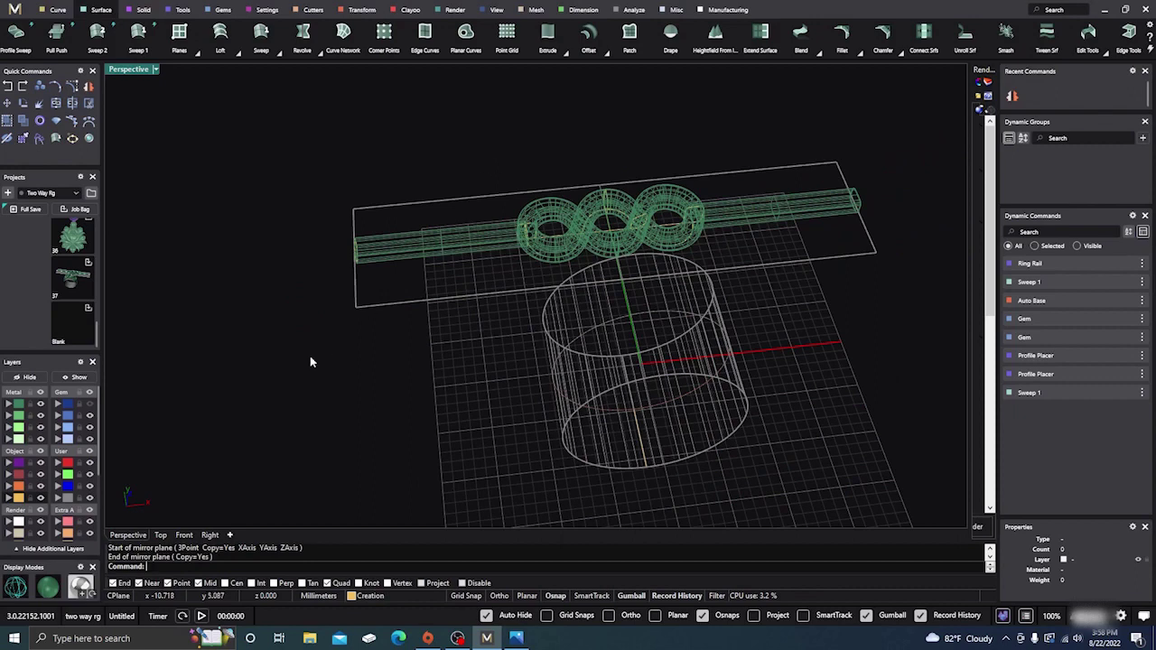
pyautogui.click(47, 589)
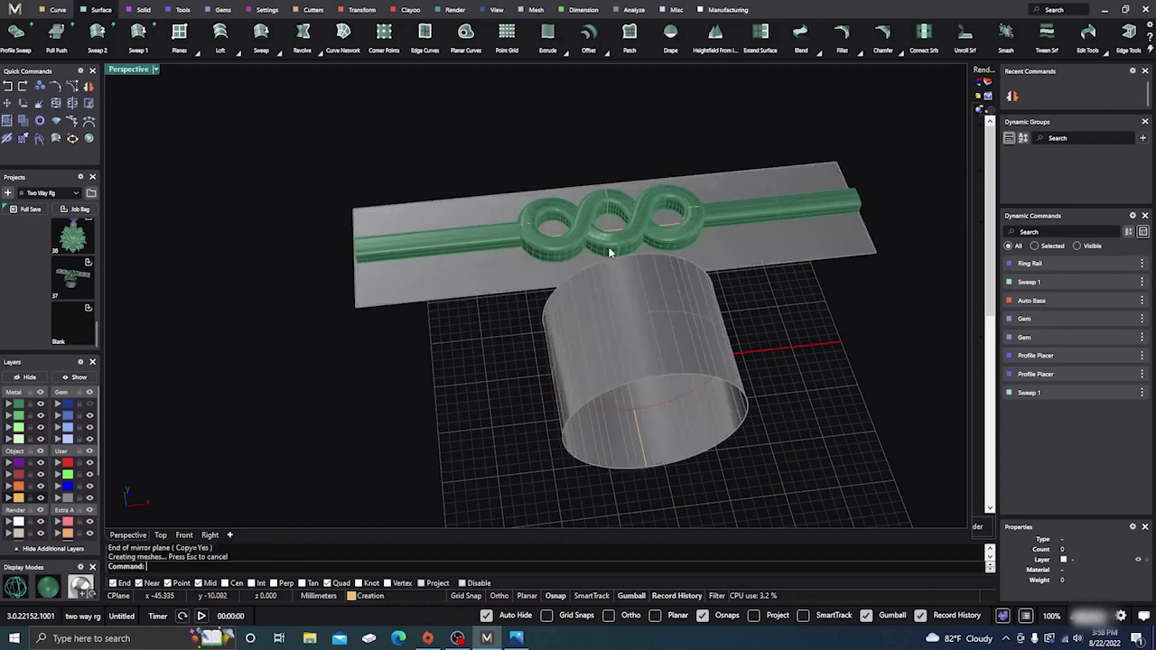
pyautogui.moveTo(558, 380); pyautogui.dragTo(508, 391, button='right')
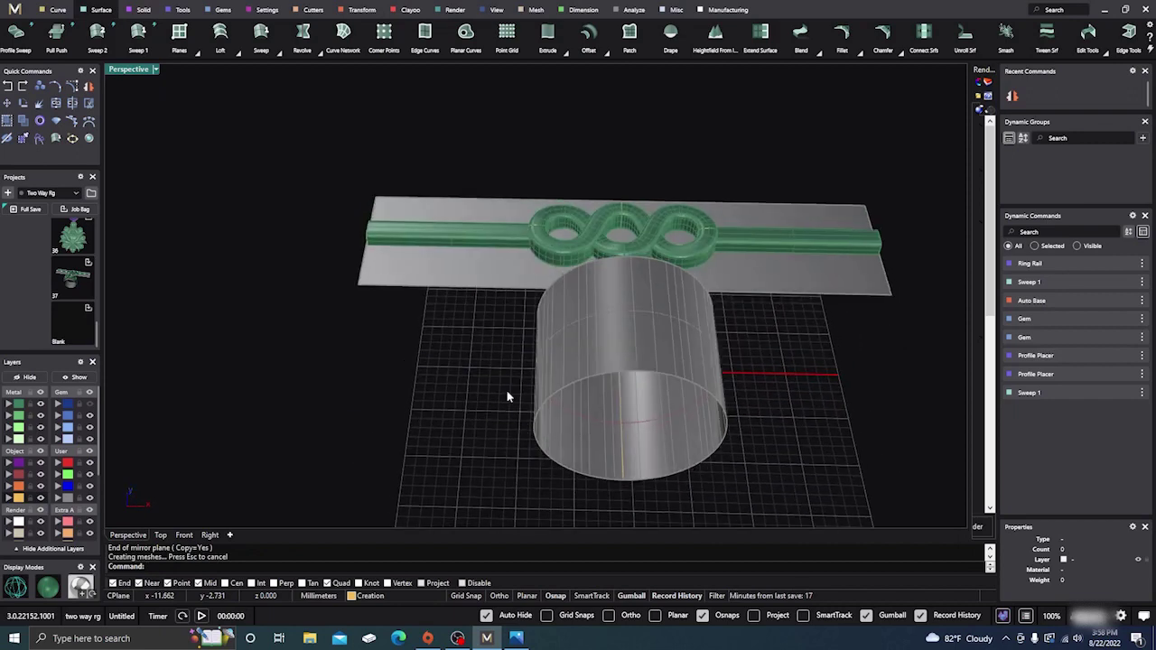
pyautogui.moveTo(825, 353); pyautogui.dragTo(860, 393, button='right')
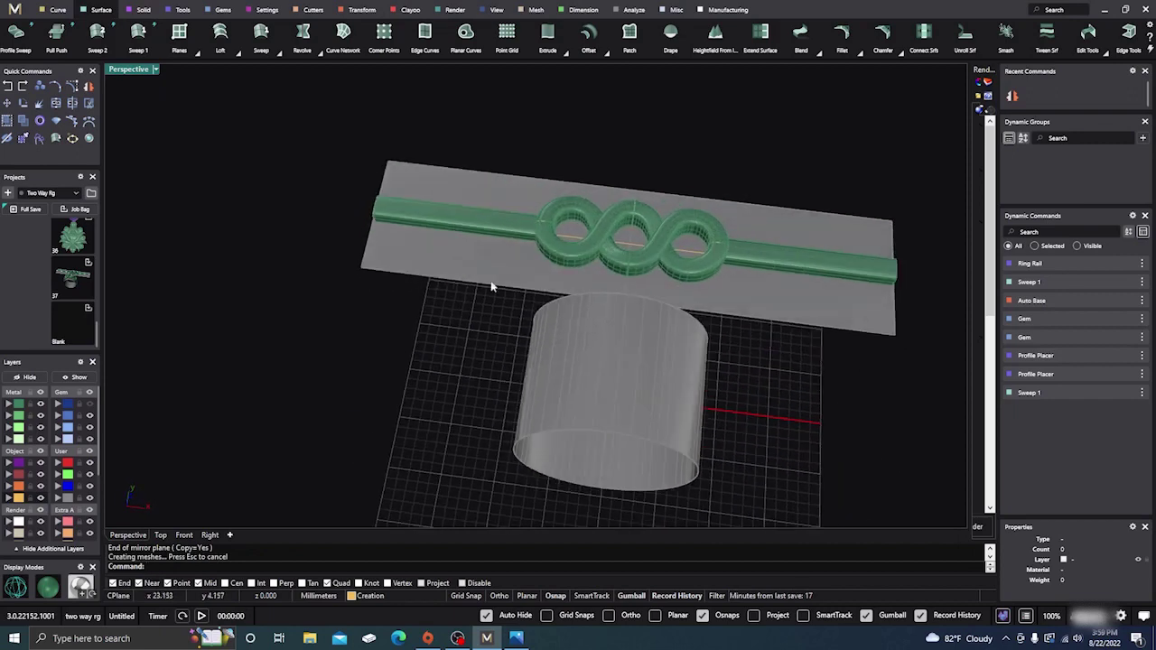
# Start Smart Flow with the flat plate as base and the cylinder as target surface
pyautogui.click(366, 14)
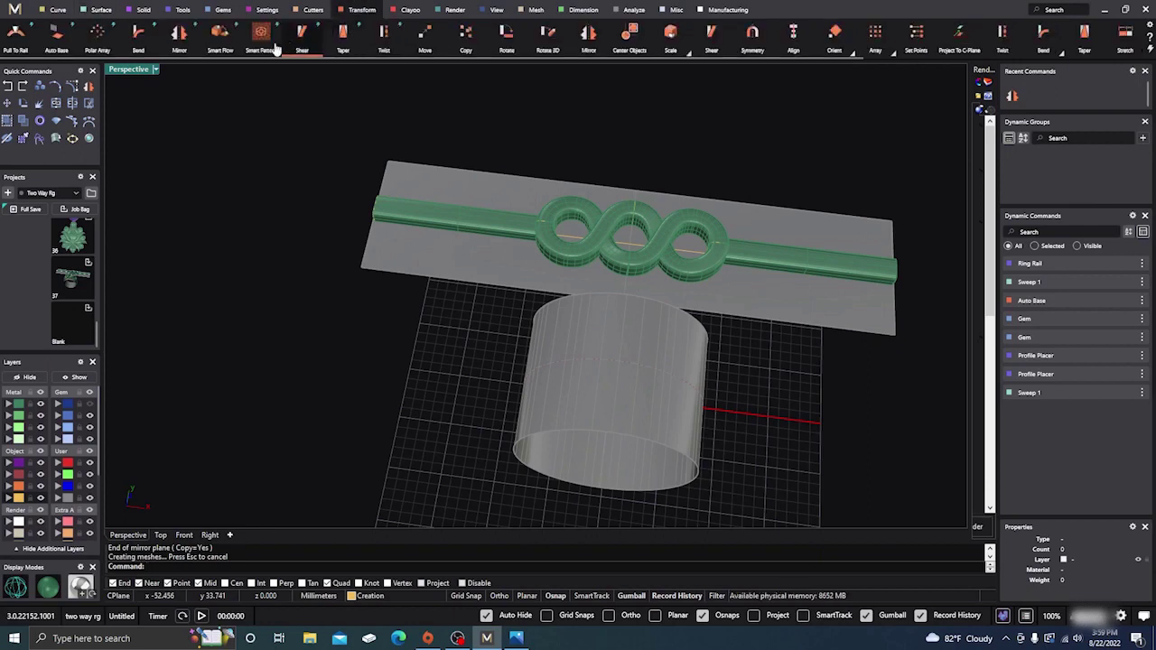
pyautogui.click(216, 43)
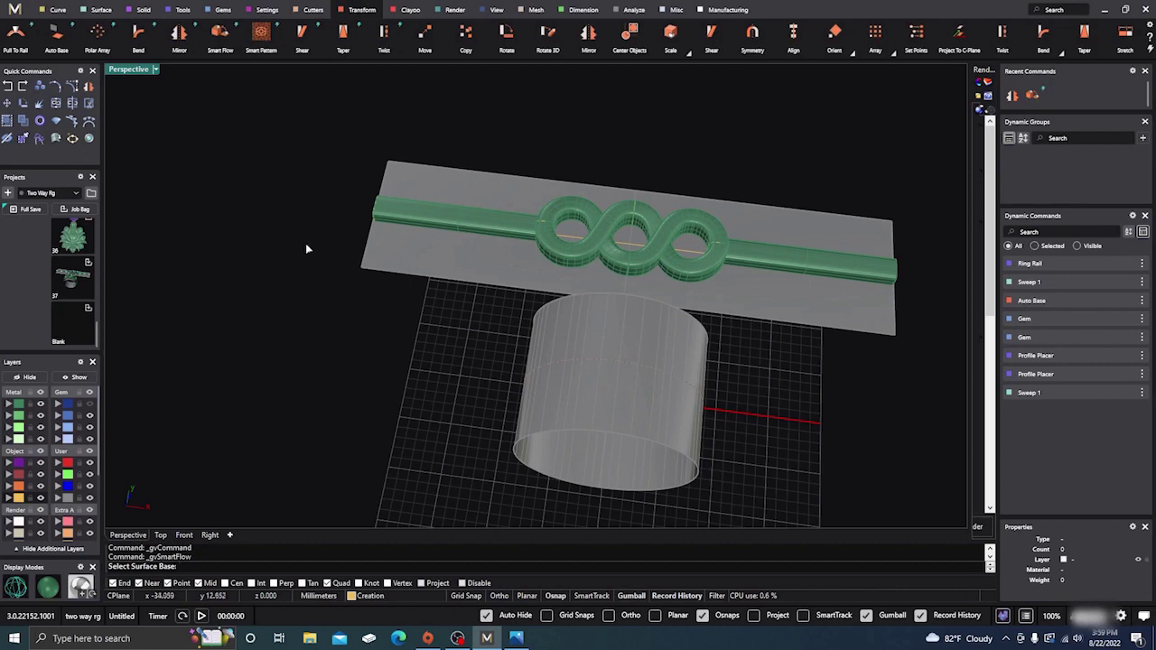
pyautogui.click(475, 259)
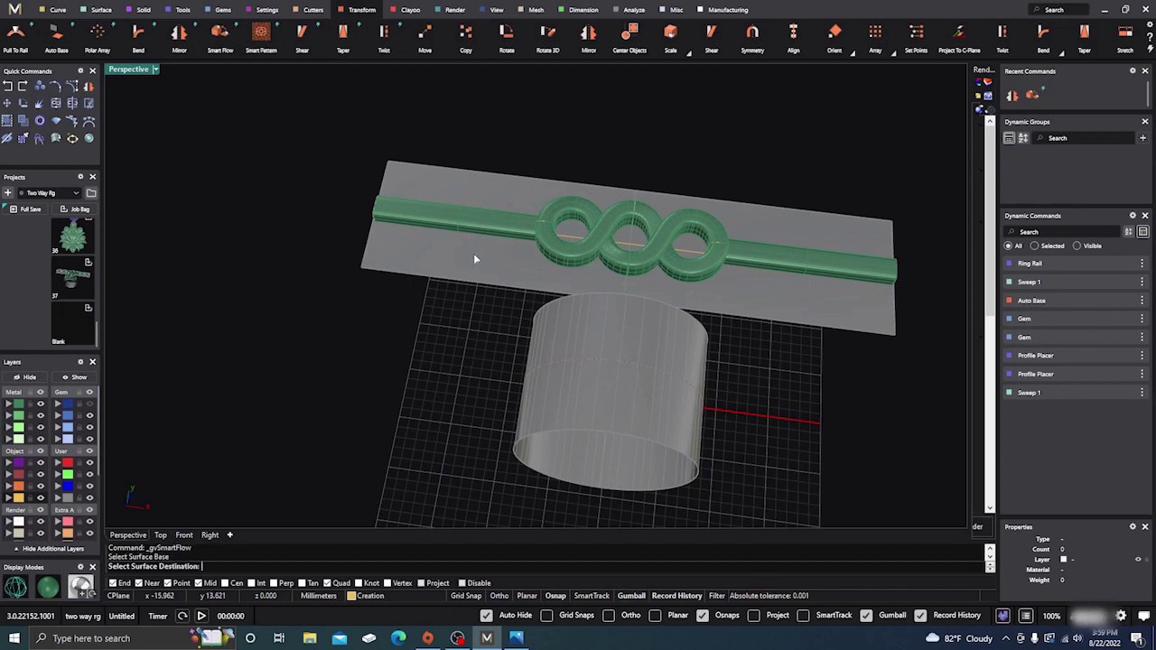
pyautogui.click(596, 334)
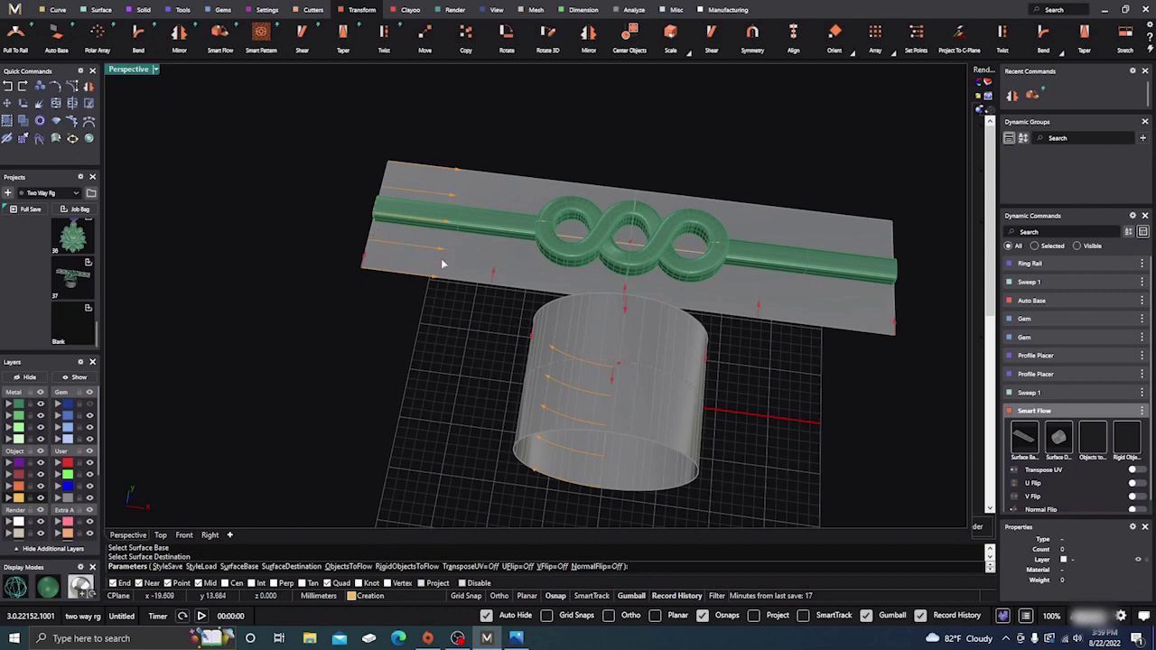
# Flow the right tube, two twisted loops and left rail onto the cylinder
pyautogui.click(1094, 440)
pyautogui.click(801, 263)
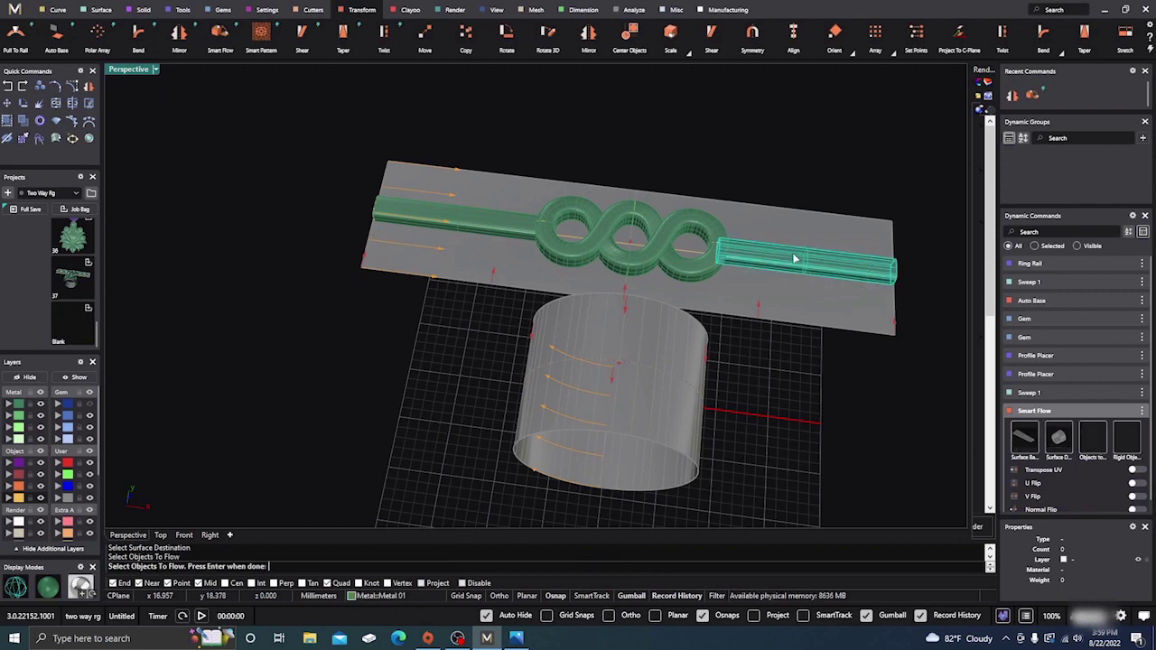
pyautogui.click(706, 224)
pyautogui.click(695, 267)
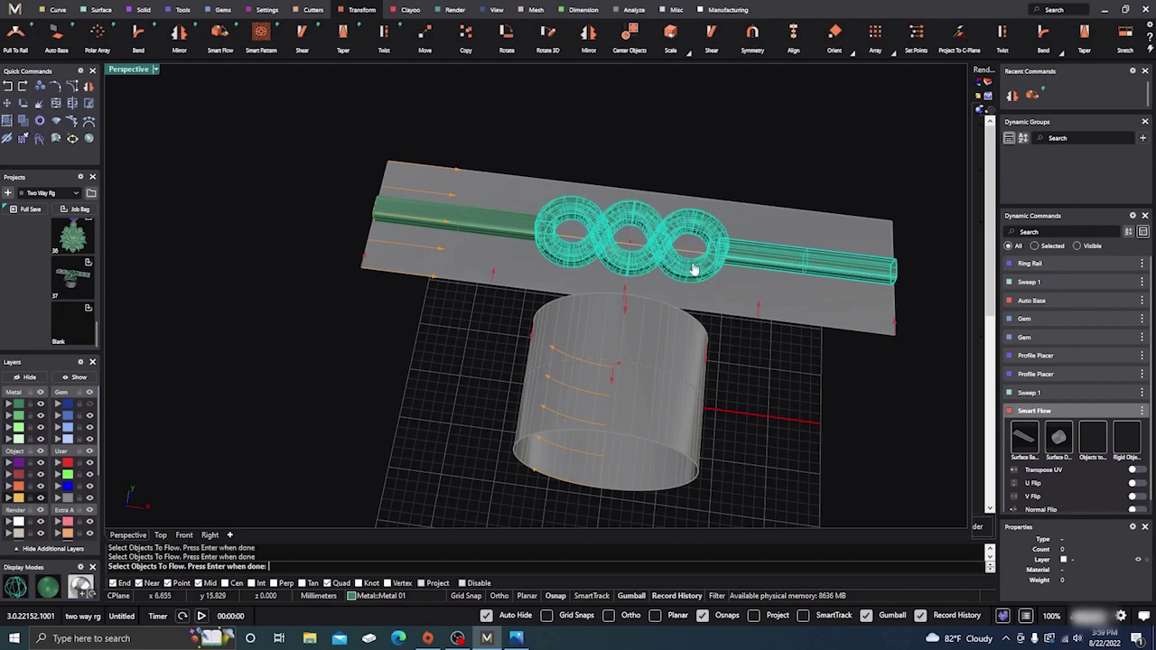
pyautogui.click(521, 222)
pyautogui.press('Return')
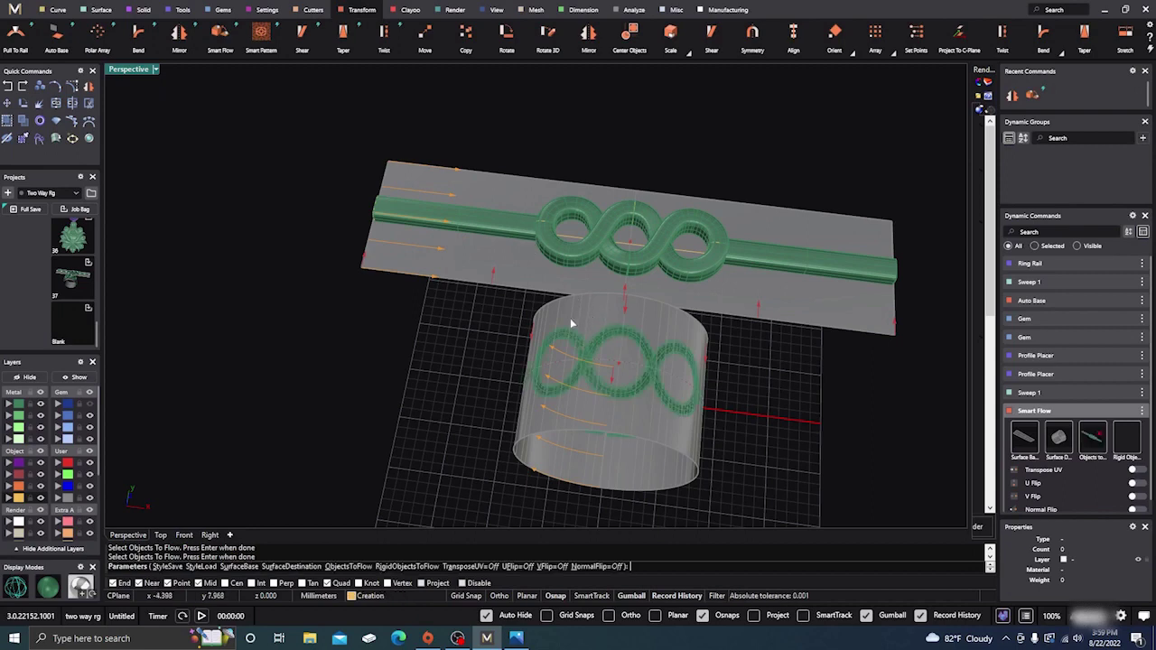
pyautogui.moveTo(450, 377); pyautogui.dragTo(730, 406, button='right')
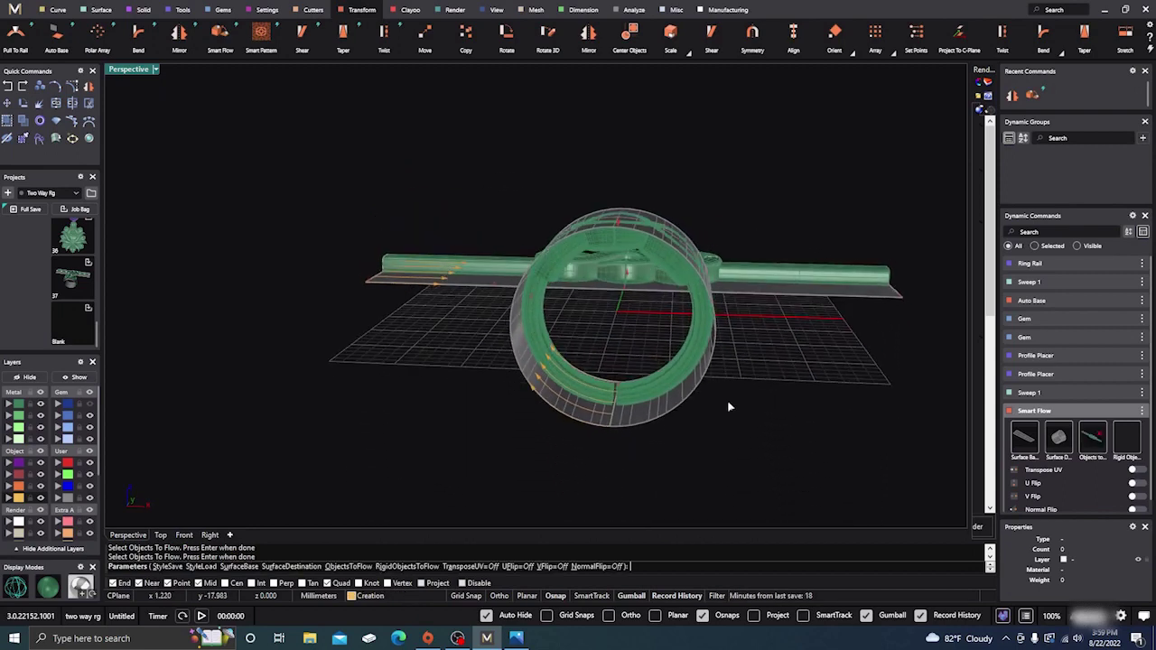
pyautogui.scroll(-1, 1052, 387)
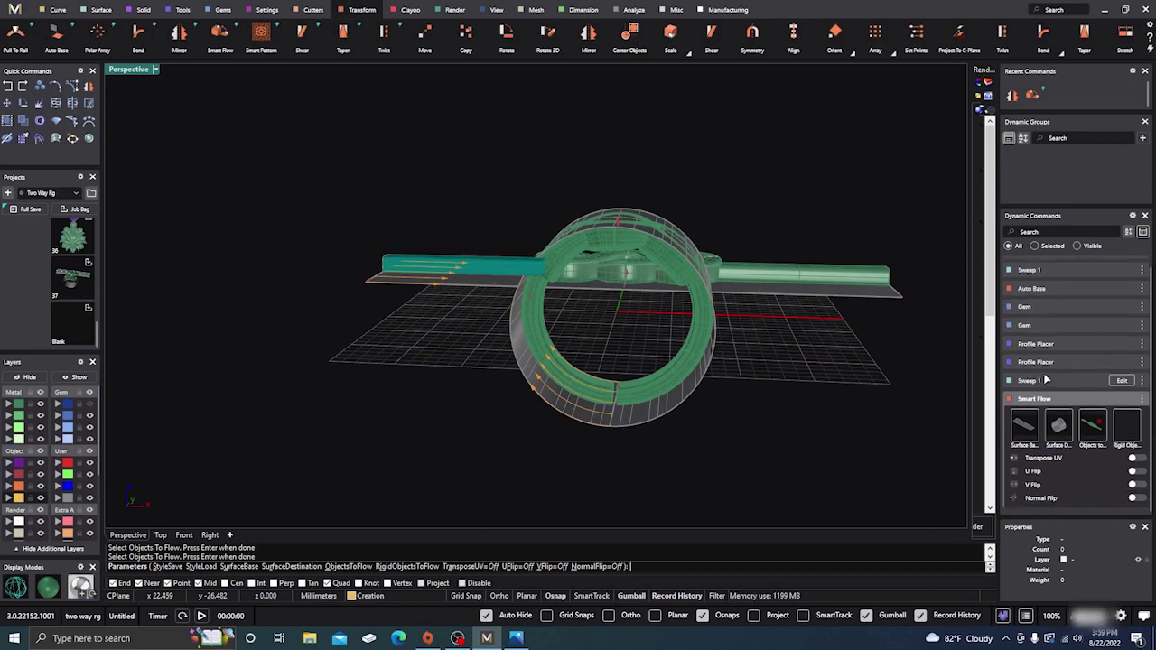
# Turn on Normal Flip and orbit to inspect the flowed loop pattern
pyautogui.click(1136, 497)
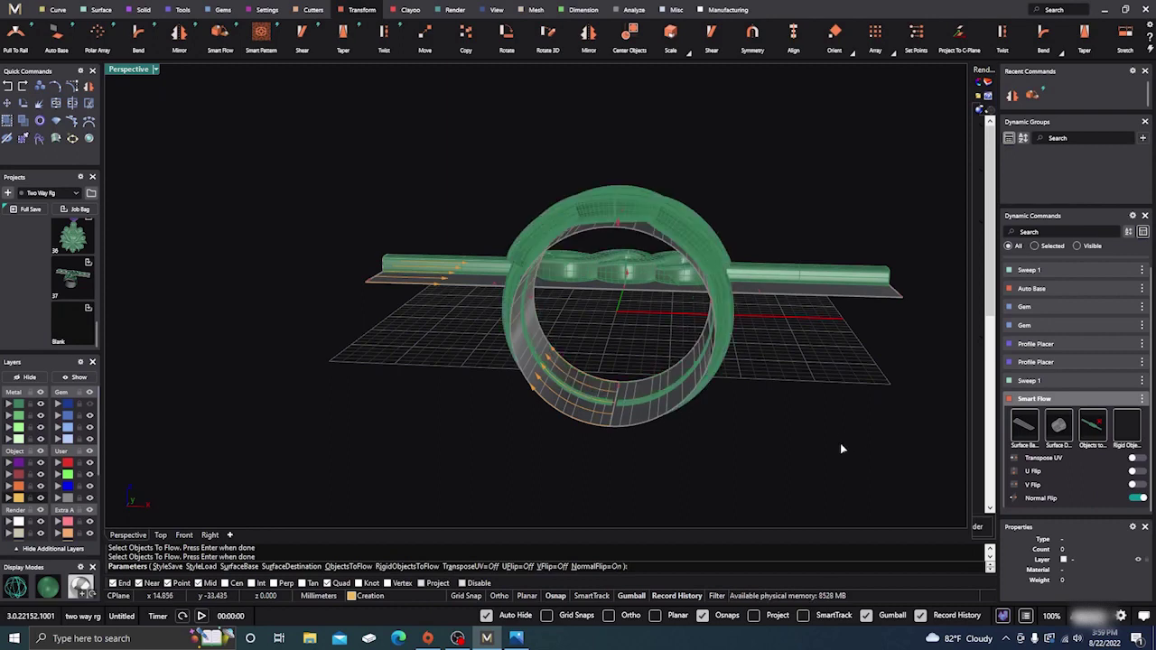
pyautogui.moveTo(840, 443); pyautogui.dragTo(850, 501, button='right')
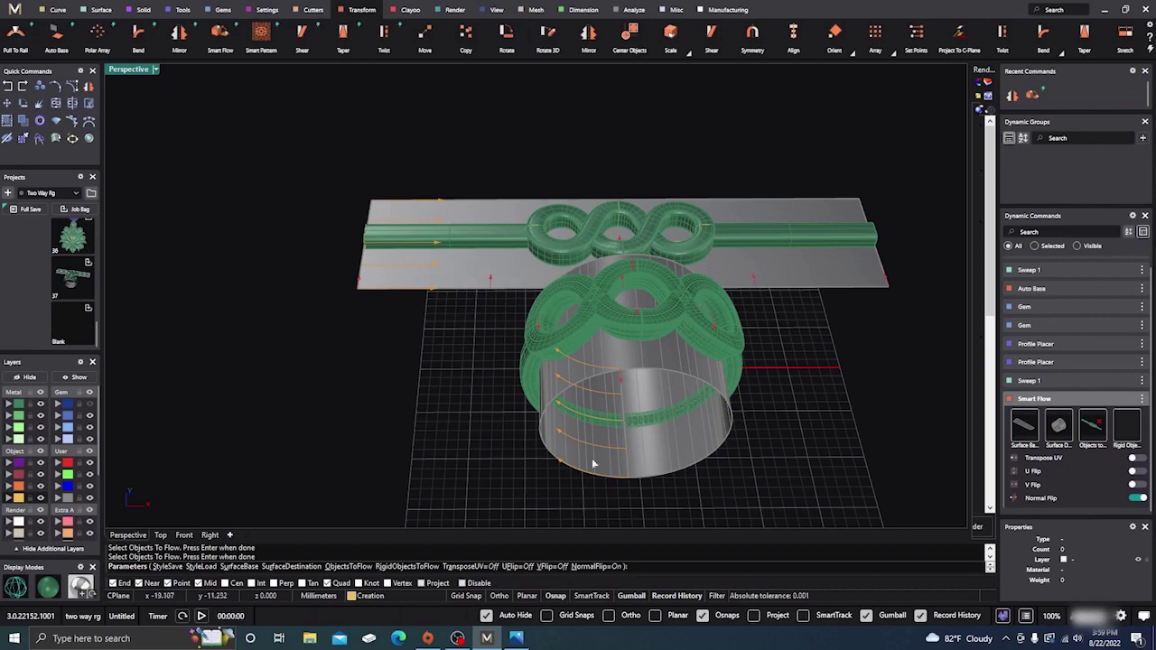
pyautogui.moveTo(790, 391); pyautogui.dragTo(521, 404, button='right')
pyautogui.scroll(5, 548, 245)
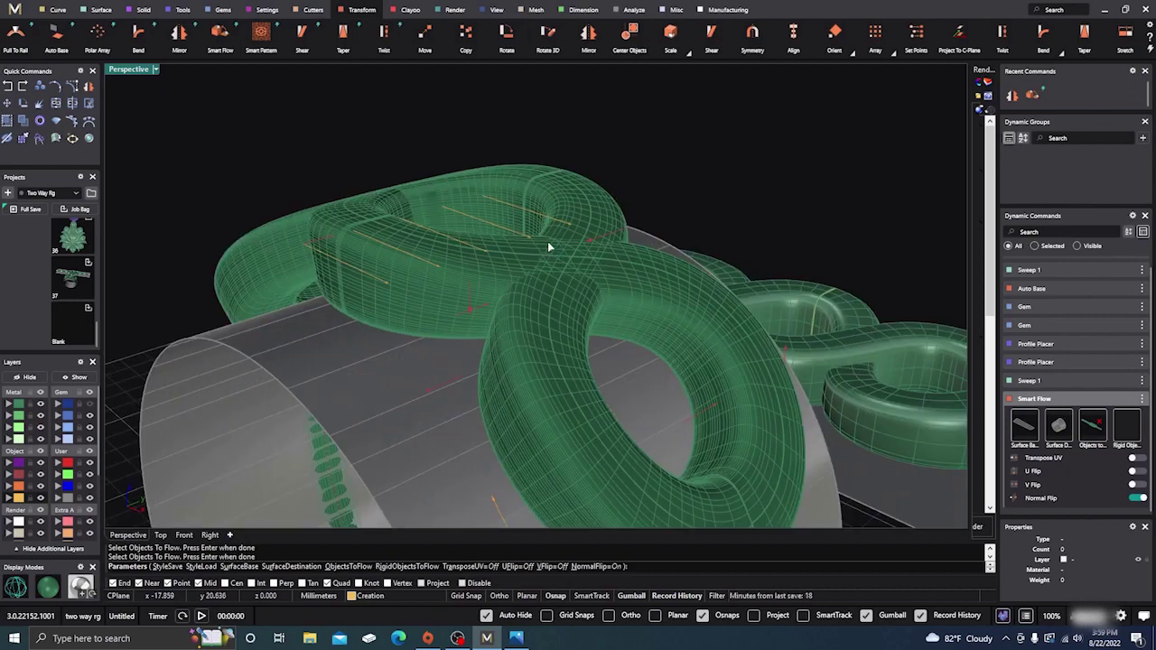
pyautogui.scroll(-5, 547, 244)
pyautogui.moveTo(549, 252); pyautogui.dragTo(640, 276, button='right')
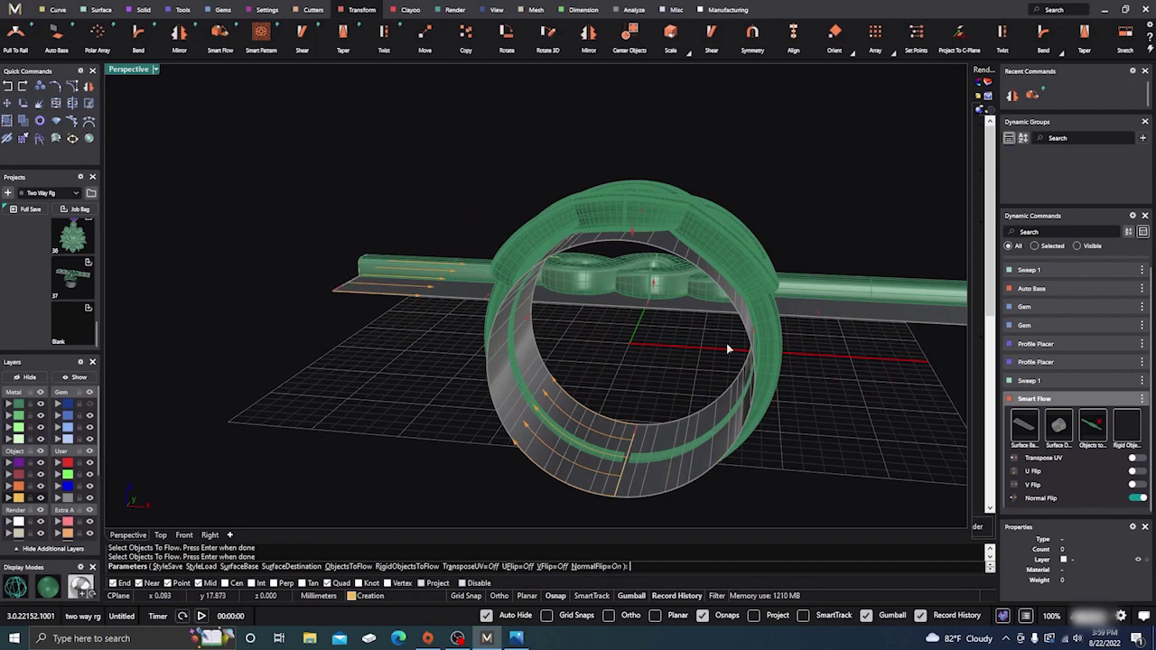
# Turn Normal Flip back off and enable Transpose UV in Smart Flow
pyautogui.click(1142, 499)
pyautogui.click(1136, 497)
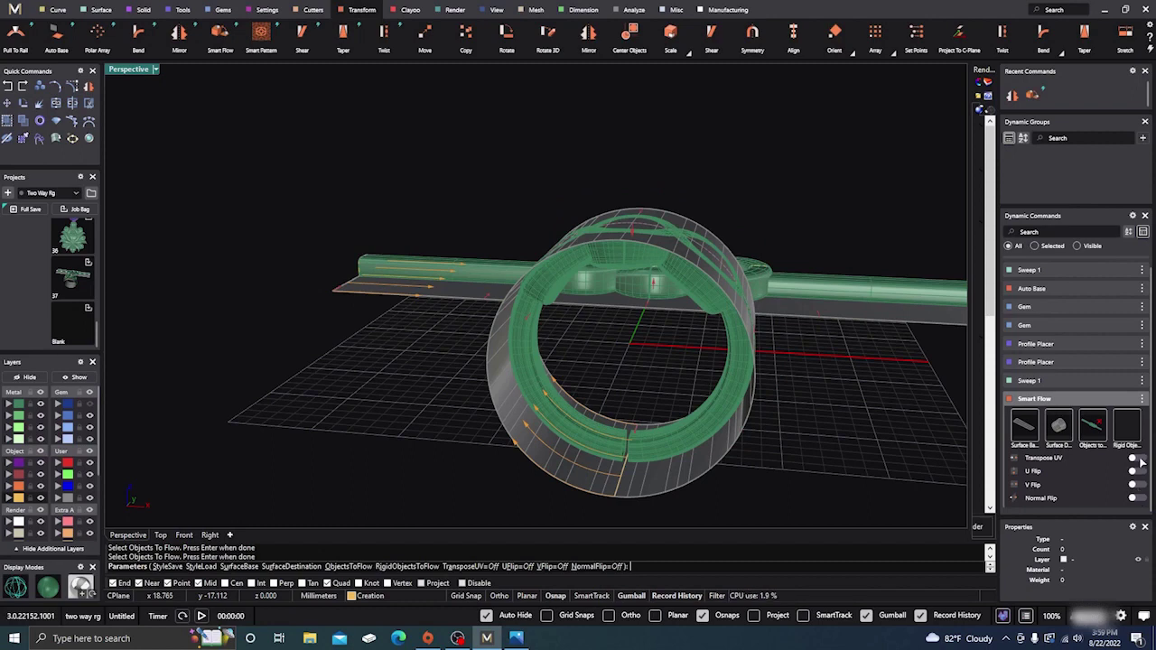
pyautogui.click(1138, 458)
# Turn Transpose UV back off and orbit to inspect the band
pyautogui.click(1139, 458)
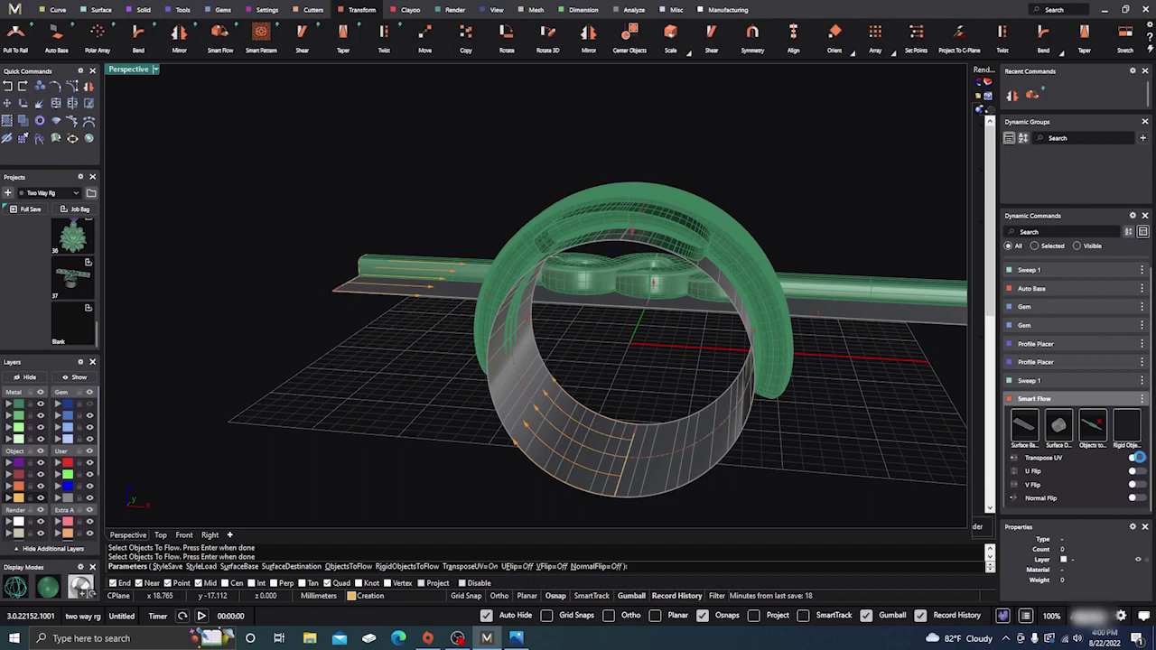
pyautogui.click(1140, 458)
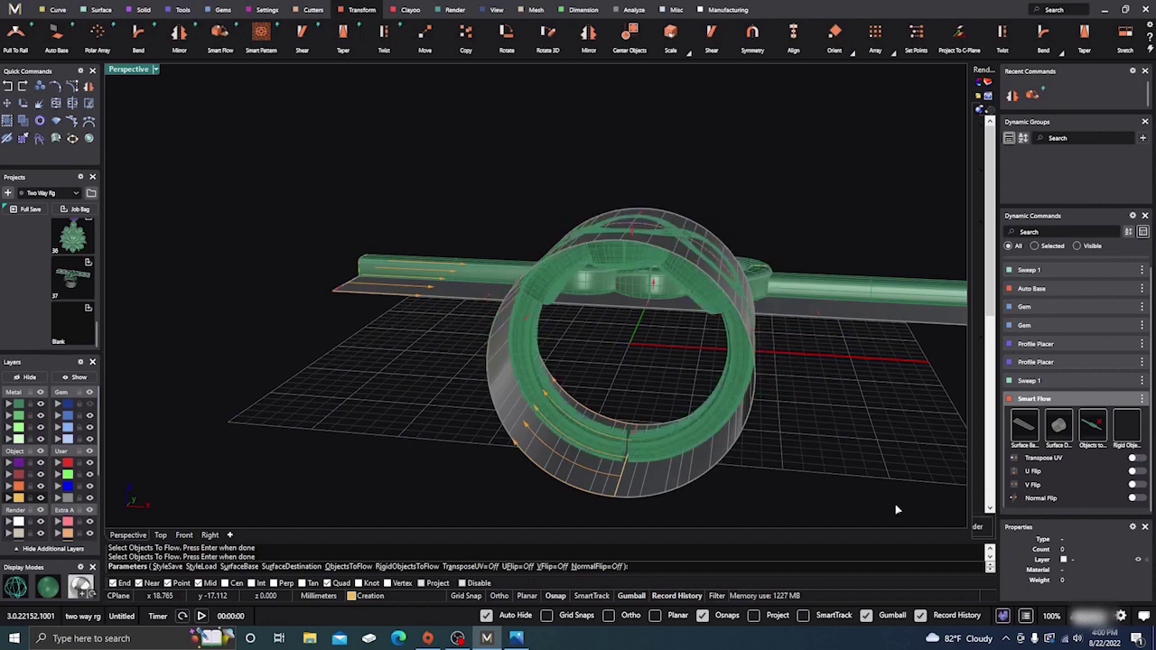
pyautogui.moveTo(405, 386)
pyautogui.mouseDown(button='right')
pyautogui.moveTo(415, 431)
pyautogui.moveTo(392, 391)
pyautogui.mouseUp(button='right')
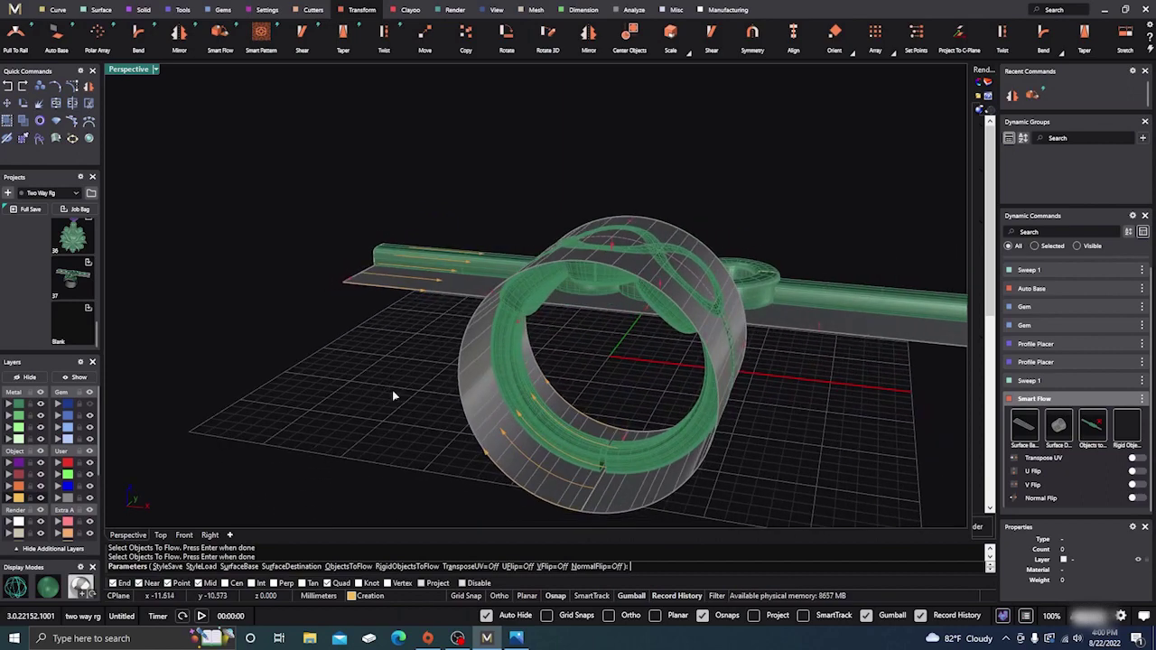
pyautogui.scroll(3, 613, 259)
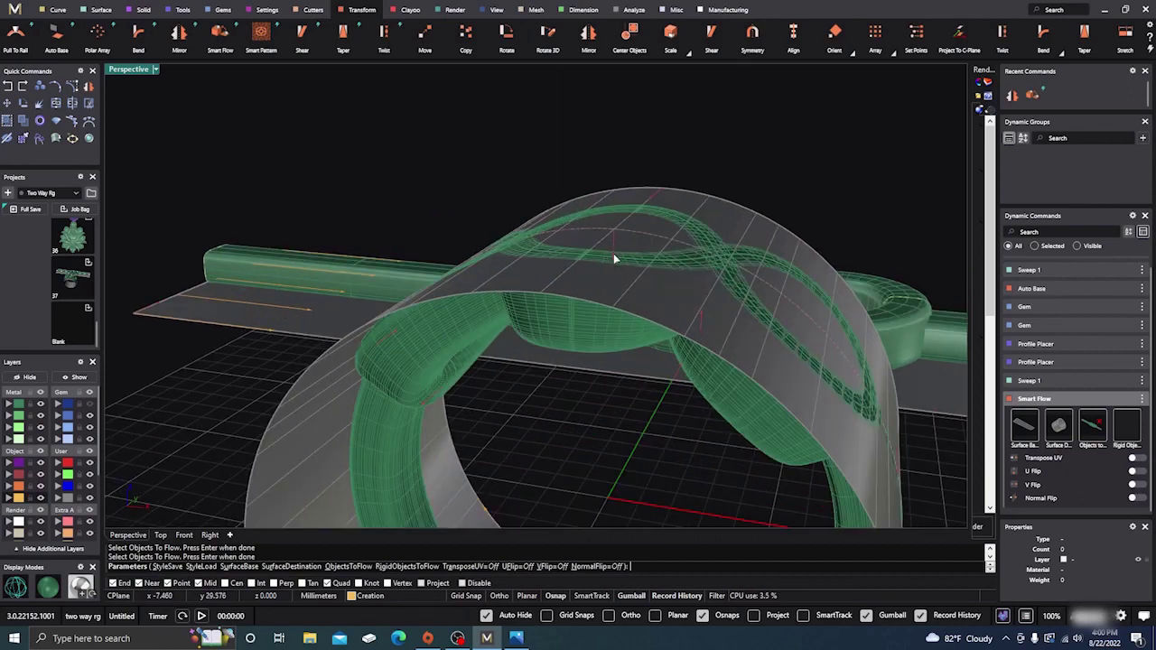
pyautogui.moveTo(627, 382)
pyautogui.mouseDown(button='right')
pyautogui.moveTo(632, 407)
pyautogui.moveTo(638, 391)
pyautogui.mouseUp(button='right')
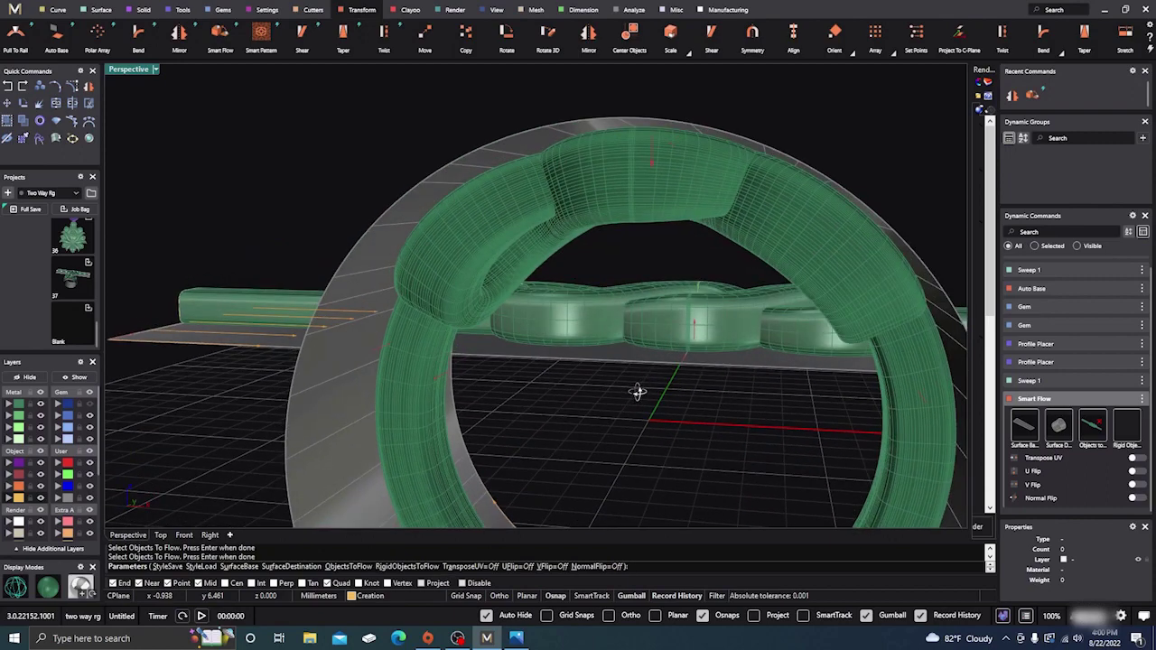
pyautogui.scroll(-3, 622, 344)
pyautogui.moveTo(623, 344); pyautogui.dragTo(645, 387, button='right')
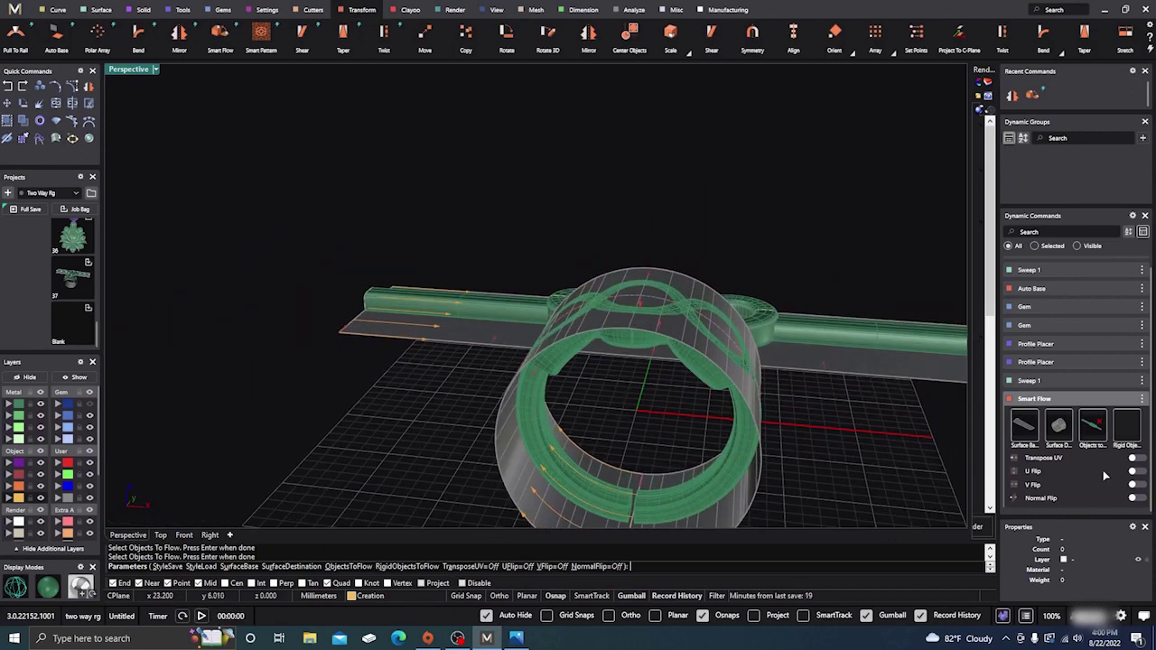
# Enable U Flip and orbit around the ring to check the woven band
pyautogui.click(1132, 470)
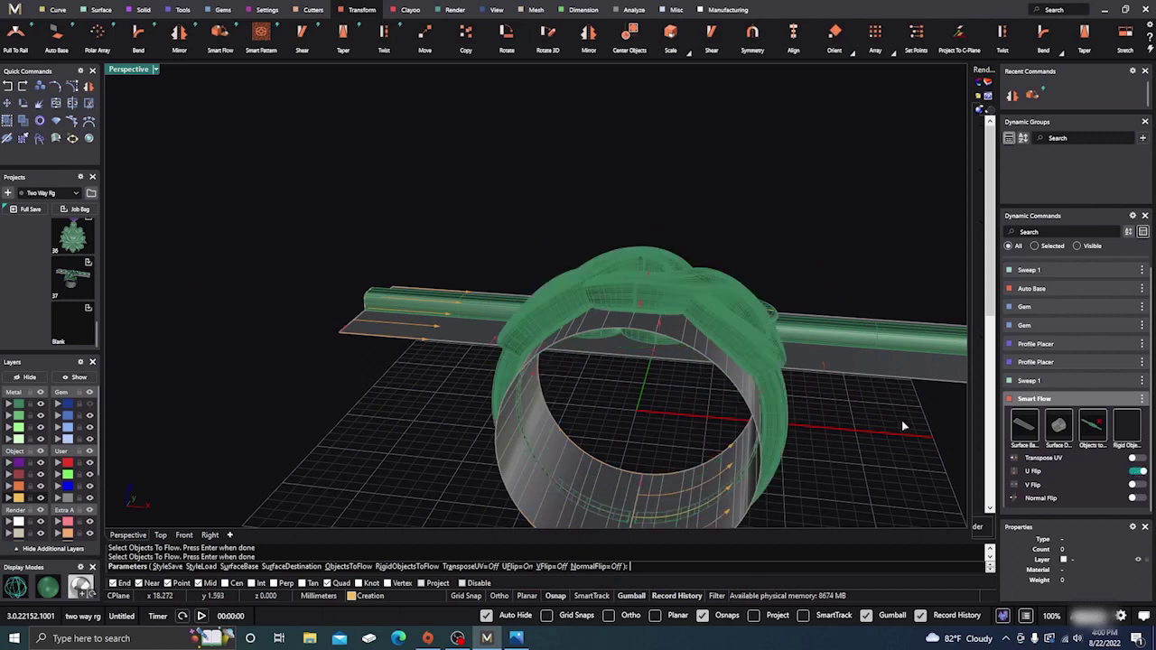
pyautogui.moveTo(903, 425); pyautogui.dragTo(769, 376, button='right')
pyautogui.scroll(5, 593, 300)
pyautogui.scroll(-8, 600, 308)
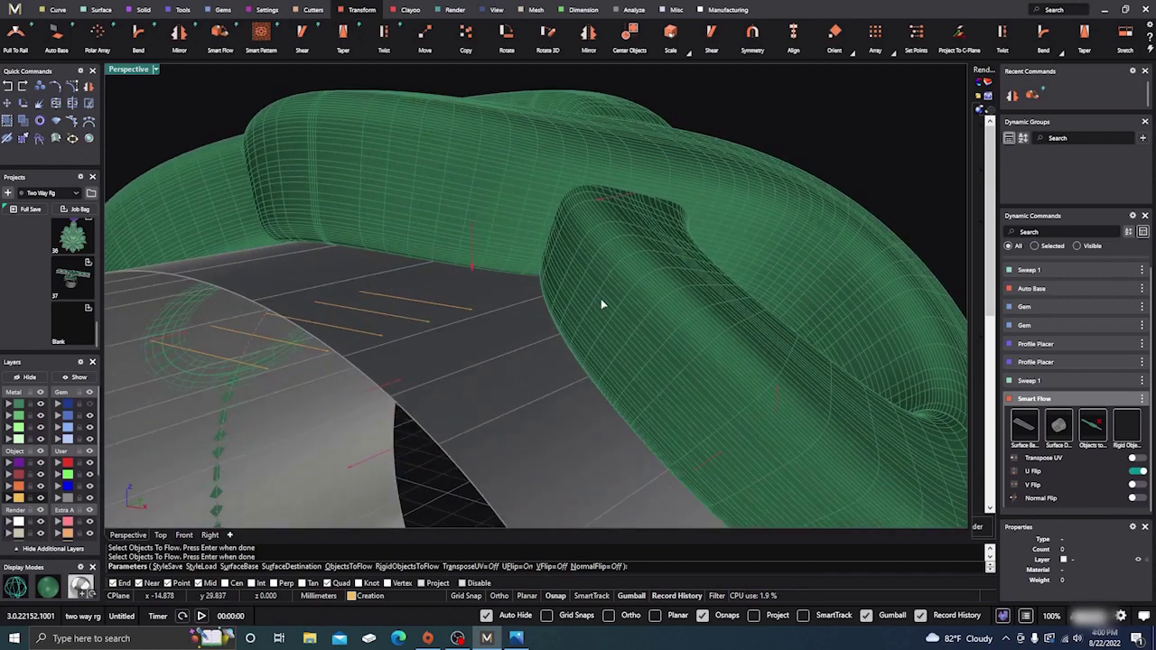
pyautogui.moveTo(647, 310); pyautogui.dragTo(510, 370, button='right')
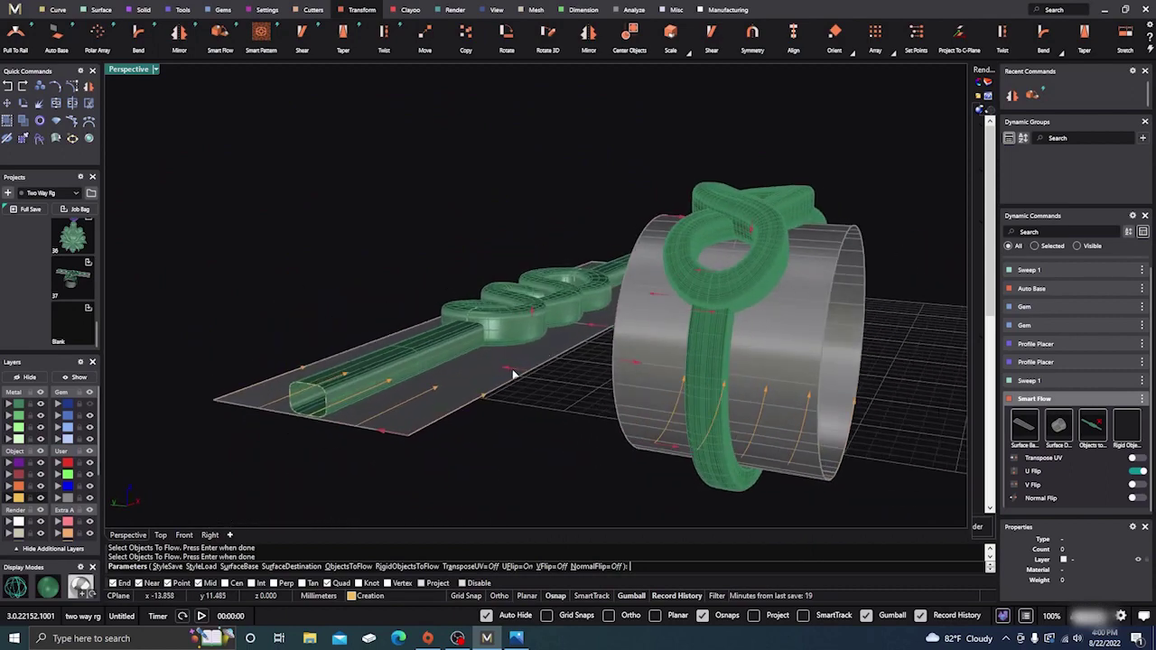
pyautogui.moveTo(552, 388); pyautogui.dragTo(382, 444, button='right')
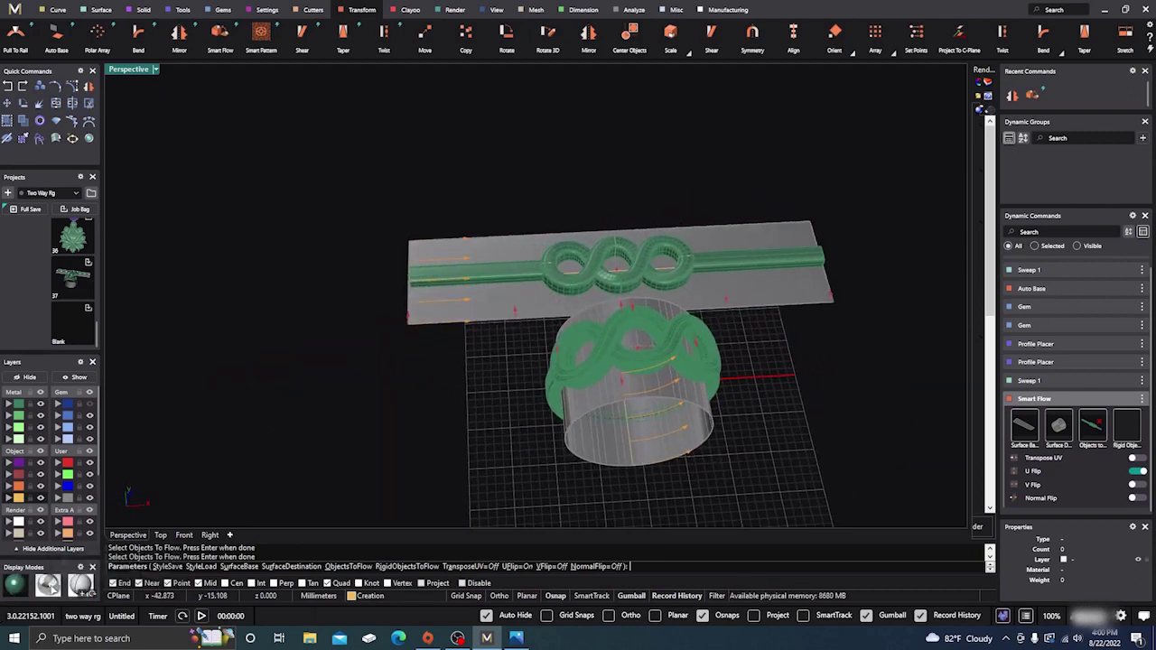
# Switch the viewport to the shaded Machine display mode and orbit the band
pyautogui.click(50, 587)
pyautogui.click(106, 565)
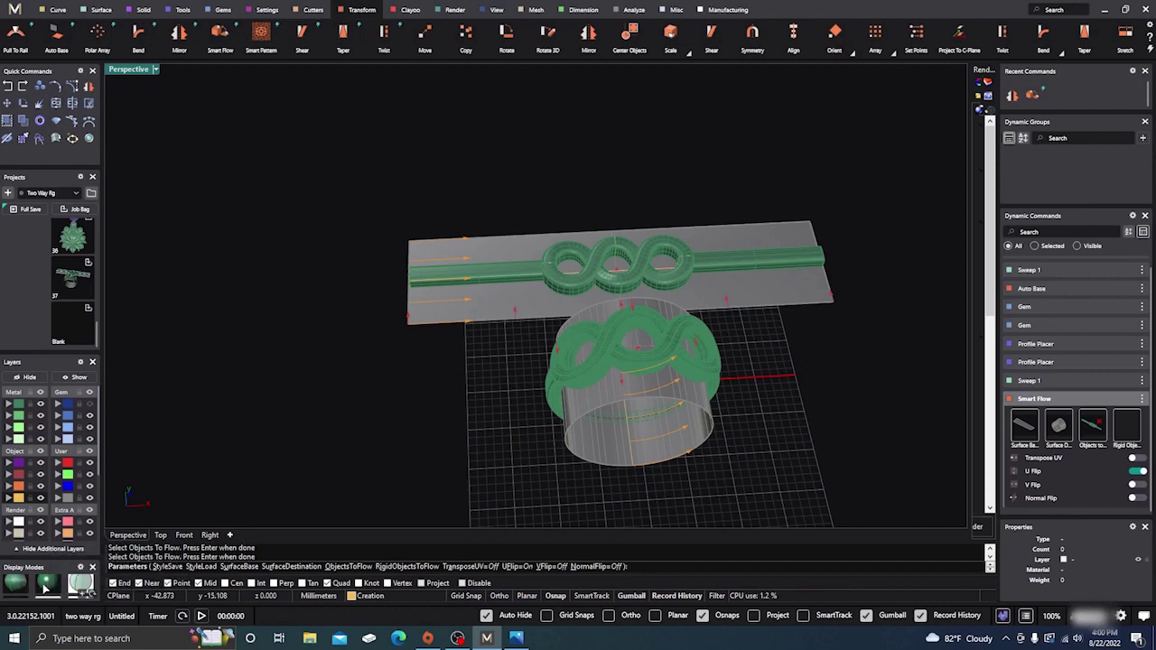
pyautogui.moveTo(527, 423); pyautogui.dragTo(433, 348, button='right')
pyautogui.scroll(5, 558, 285)
pyautogui.scroll(3, 557, 285)
pyautogui.scroll(-8, 557, 285)
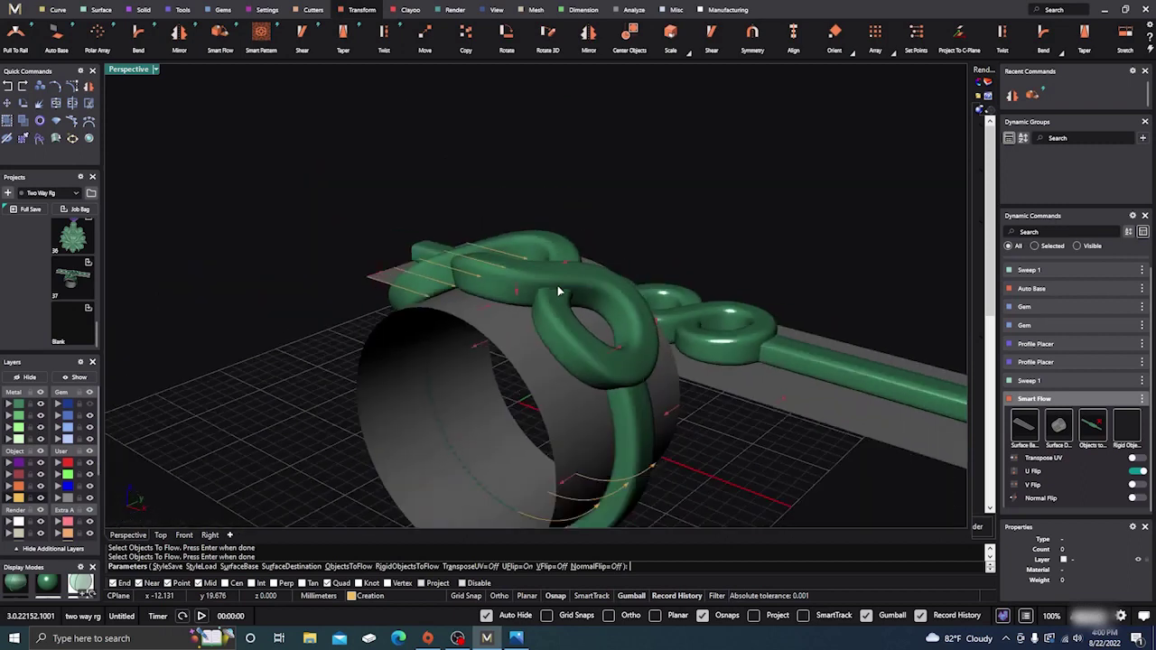
pyautogui.moveTo(557, 285); pyautogui.dragTo(472, 342, button='right')
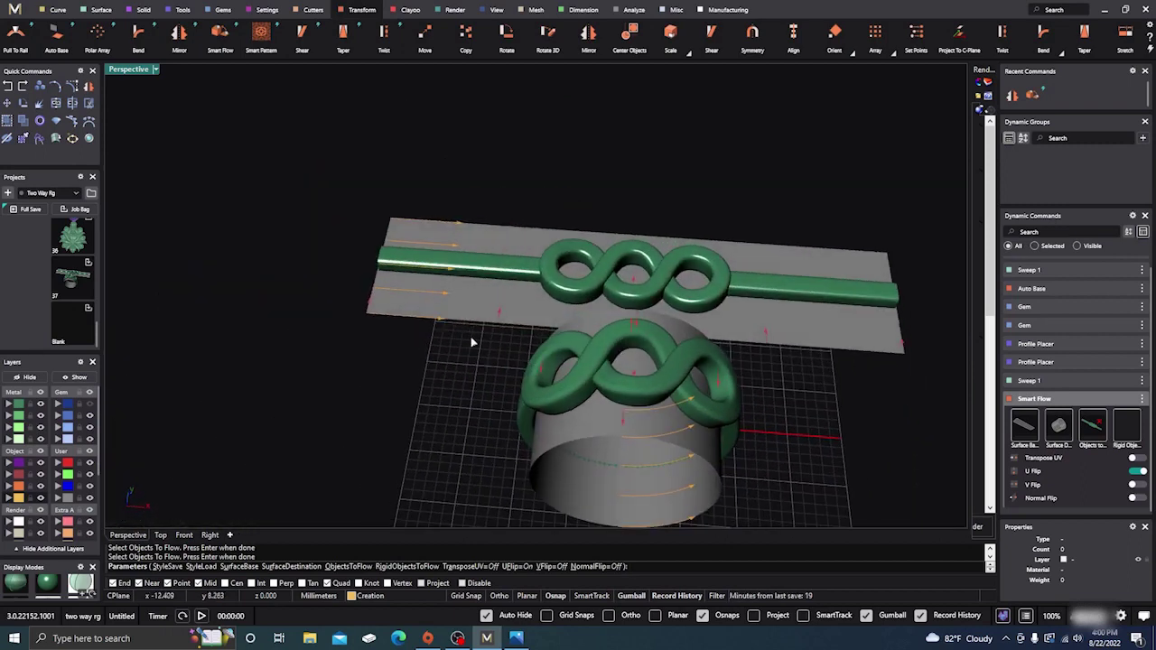
# Complete the Smart Flow, creating the braided band on the ring
pyautogui.press('Return')
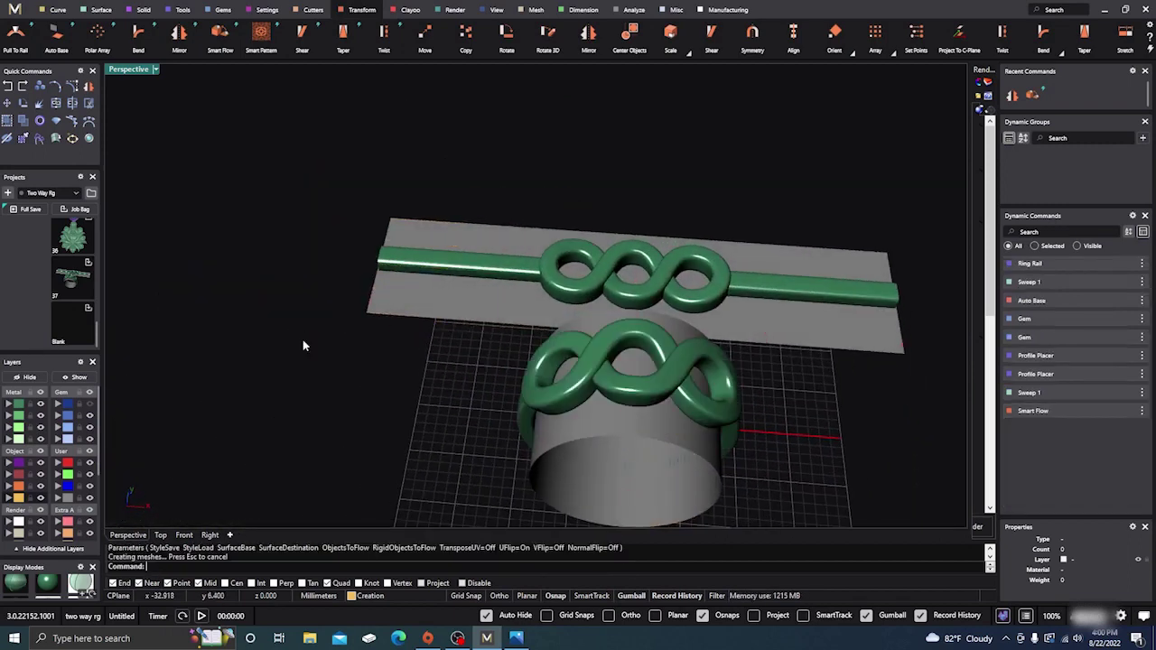
pyautogui.moveTo(304, 344); pyautogui.dragTo(438, 322, button='right')
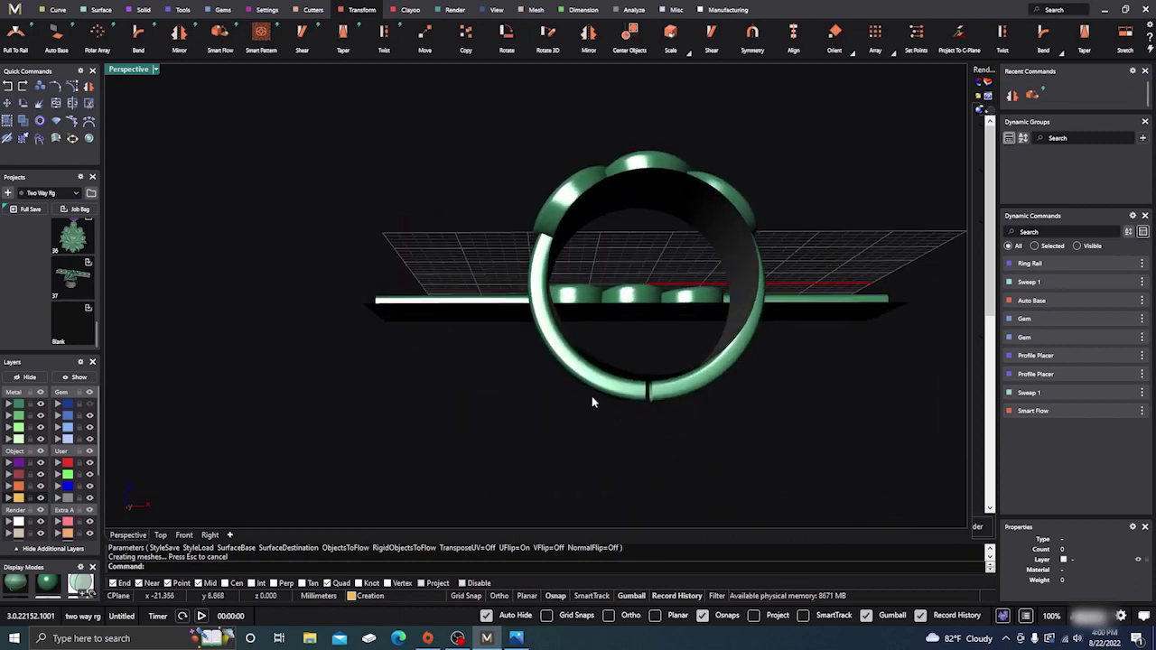
pyautogui.scroll(6, 596, 400)
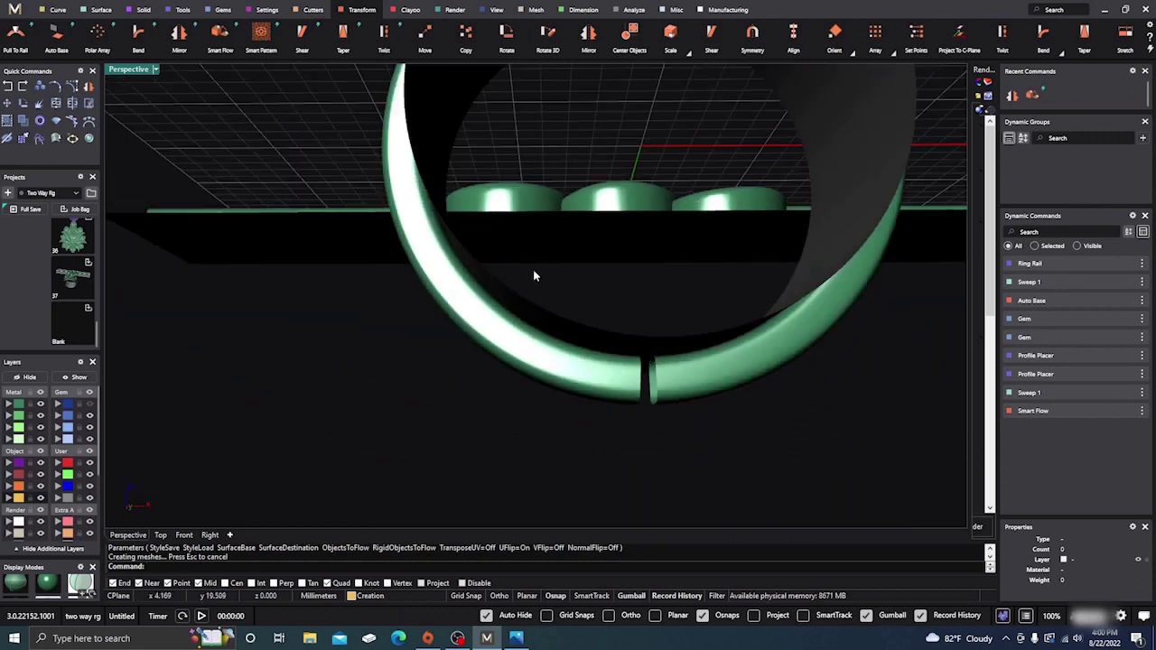
pyautogui.scroll(-5, 587, 273)
pyautogui.moveTo(637, 271); pyautogui.dragTo(614, 266, button='right')
# Select the flowed band surfaces, inspect them from several angles, then deselect
pyautogui.click(635, 239)
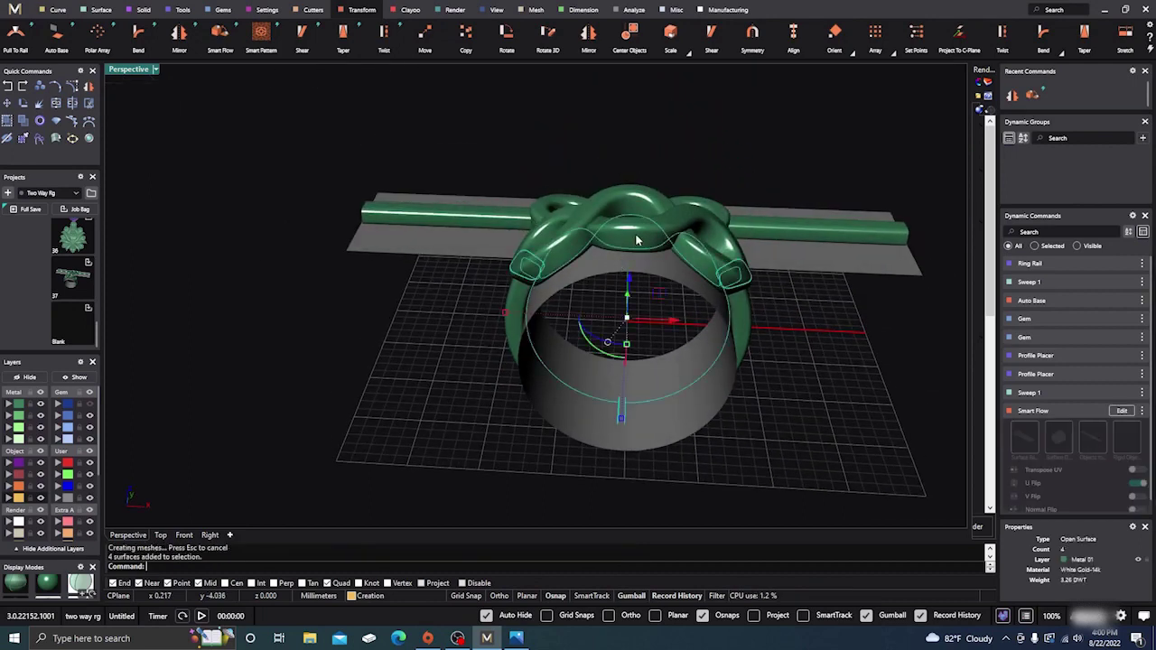
pyautogui.moveTo(819, 356); pyautogui.dragTo(816, 385, button='right')
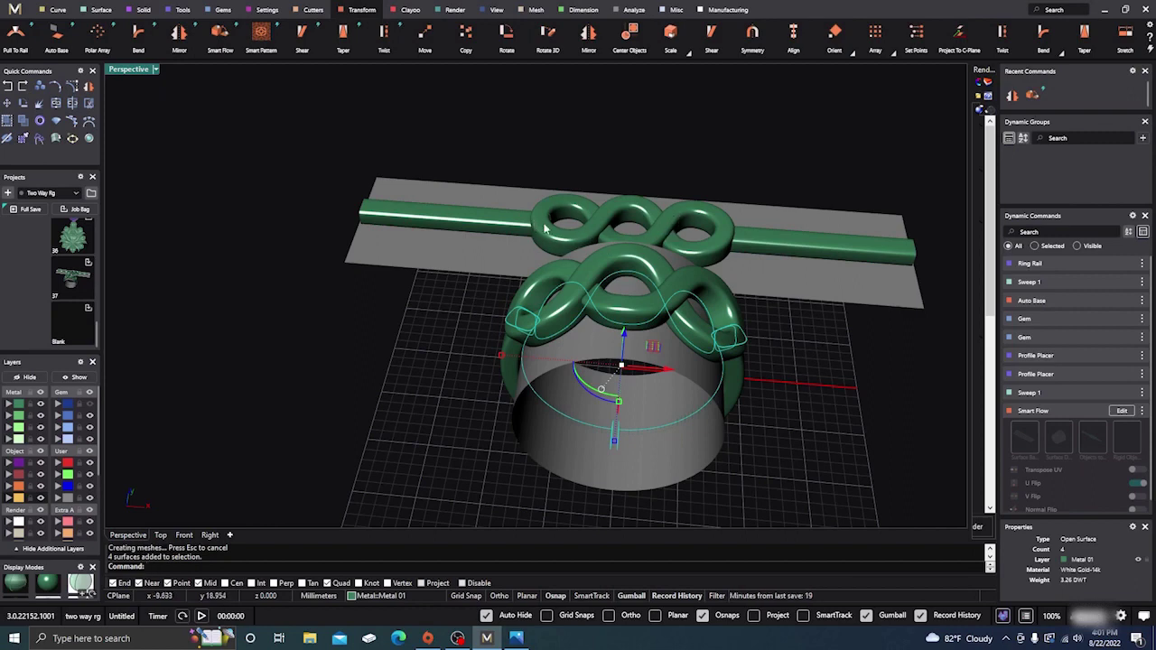
pyautogui.moveTo(544, 230); pyautogui.dragTo(603, 262, button='right')
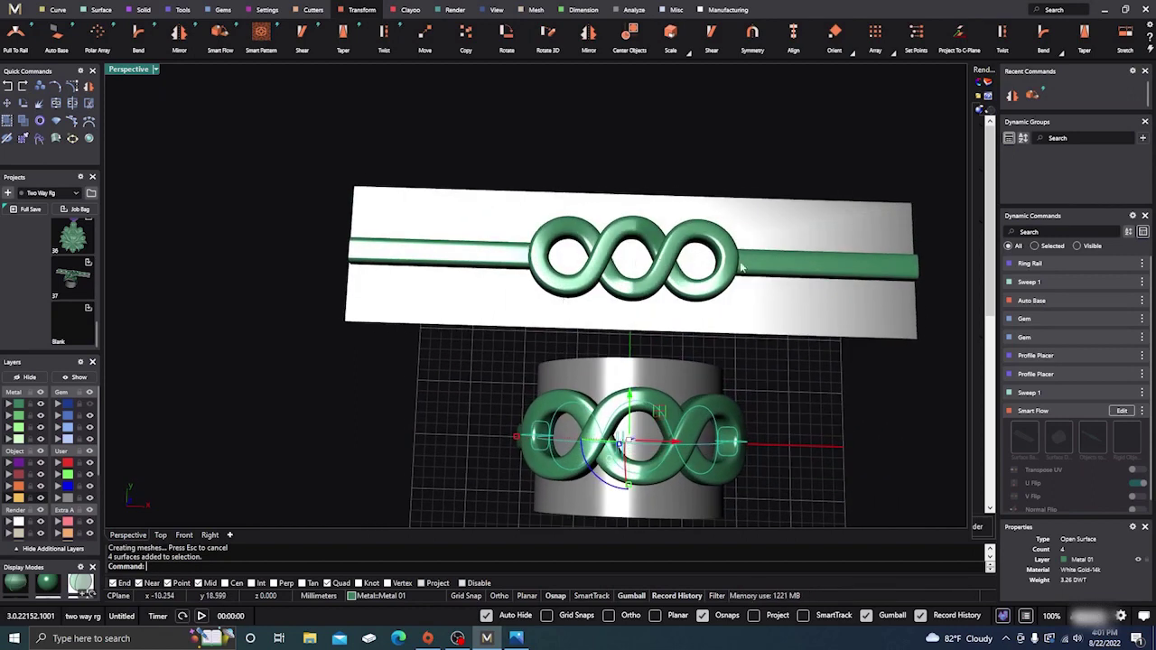
pyautogui.moveTo(440, 373); pyautogui.dragTo(421, 368, button='right')
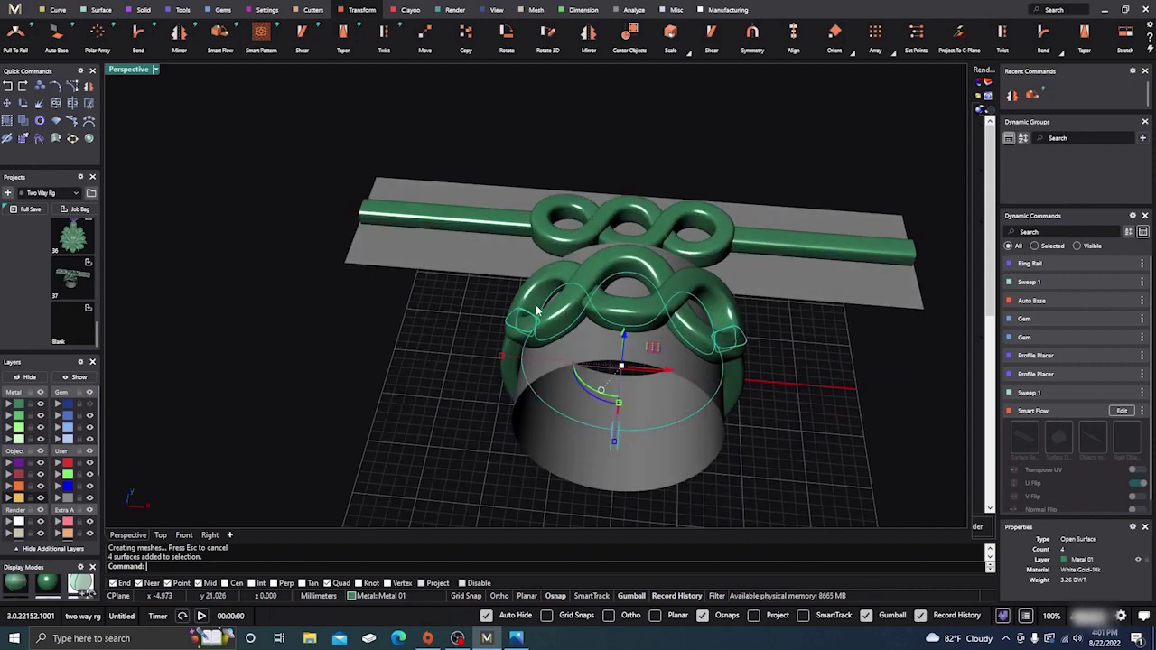
pyautogui.press('Escape')
pyautogui.moveTo(584, 415); pyautogui.dragTo(632, 333, button='right')
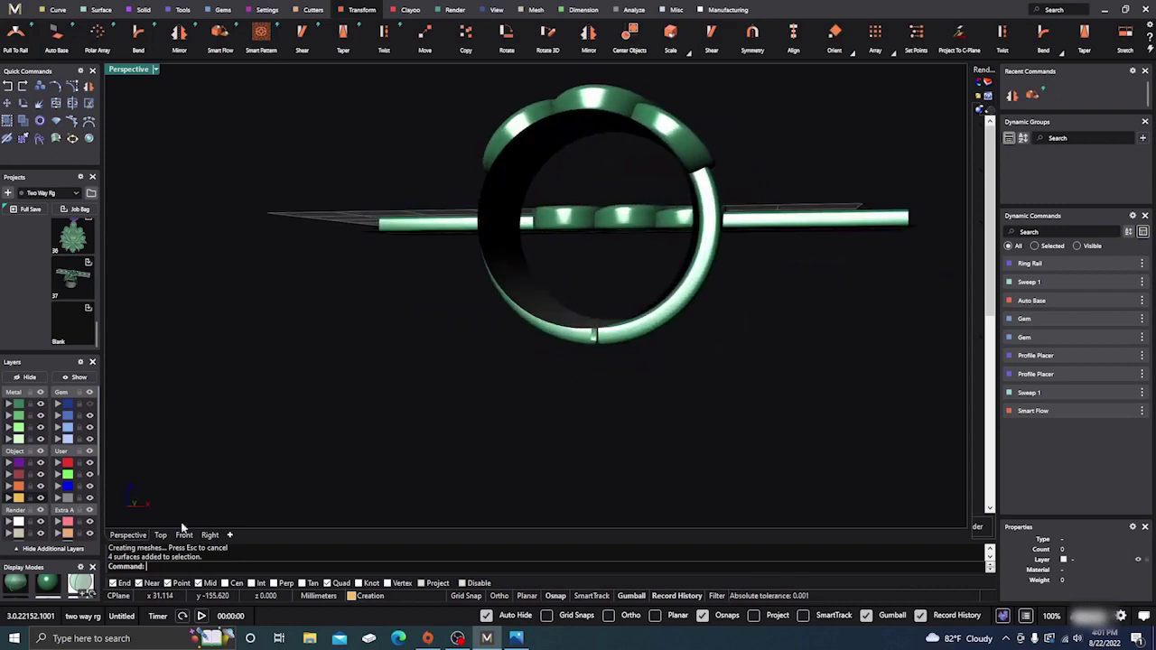
# Toggle the ghosted display and back to solid, orbiting toward the ring's gap
pyautogui.click(47, 589)
pyautogui.moveTo(384, 424); pyautogui.dragTo(482, 400, button='right')
pyautogui.scroll(5, 627, 330)
pyautogui.moveTo(594, 428); pyautogui.dragTo(591, 415, button='right')
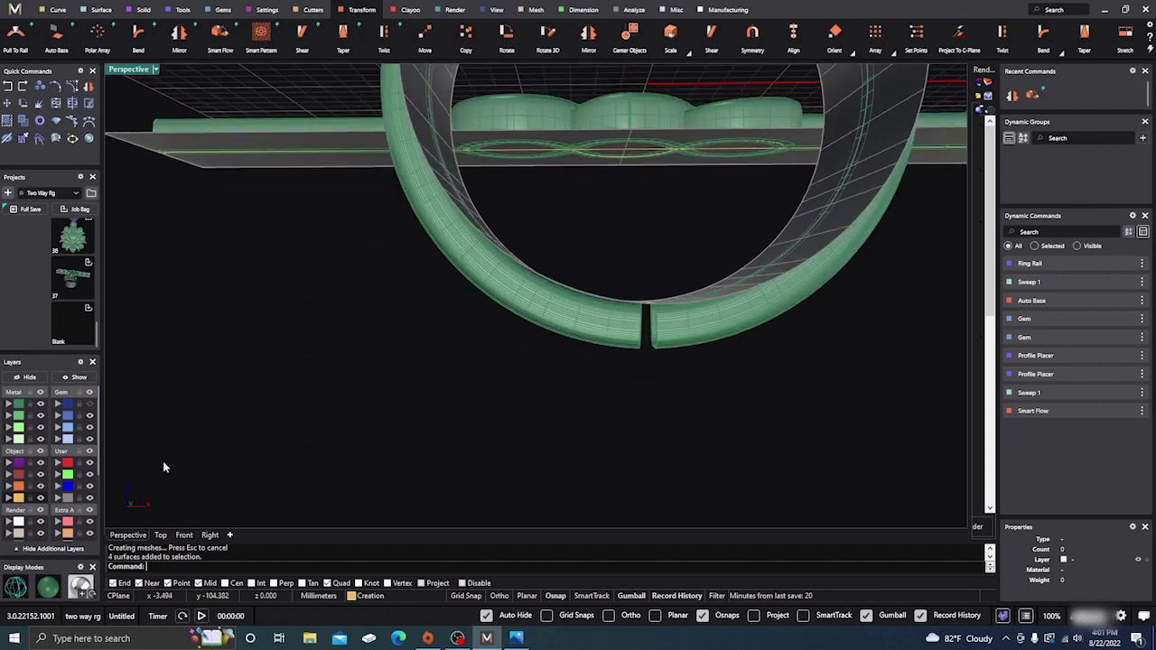
pyautogui.click(89, 503)
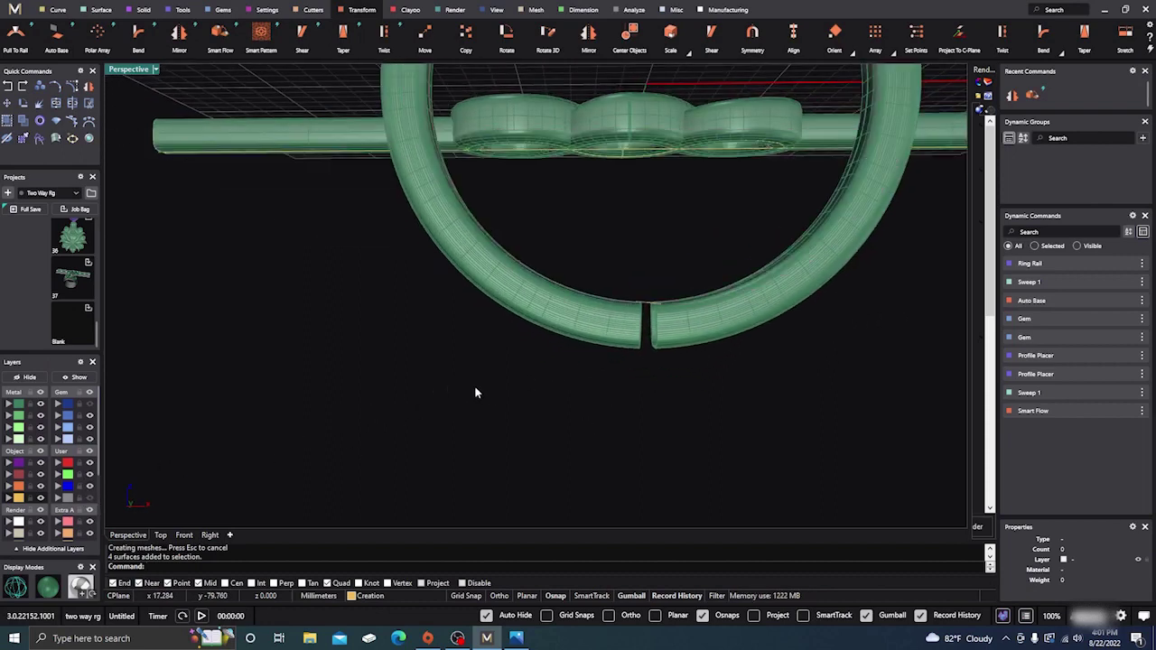
pyautogui.moveTo(475, 392); pyautogui.dragTo(472, 415, button='right')
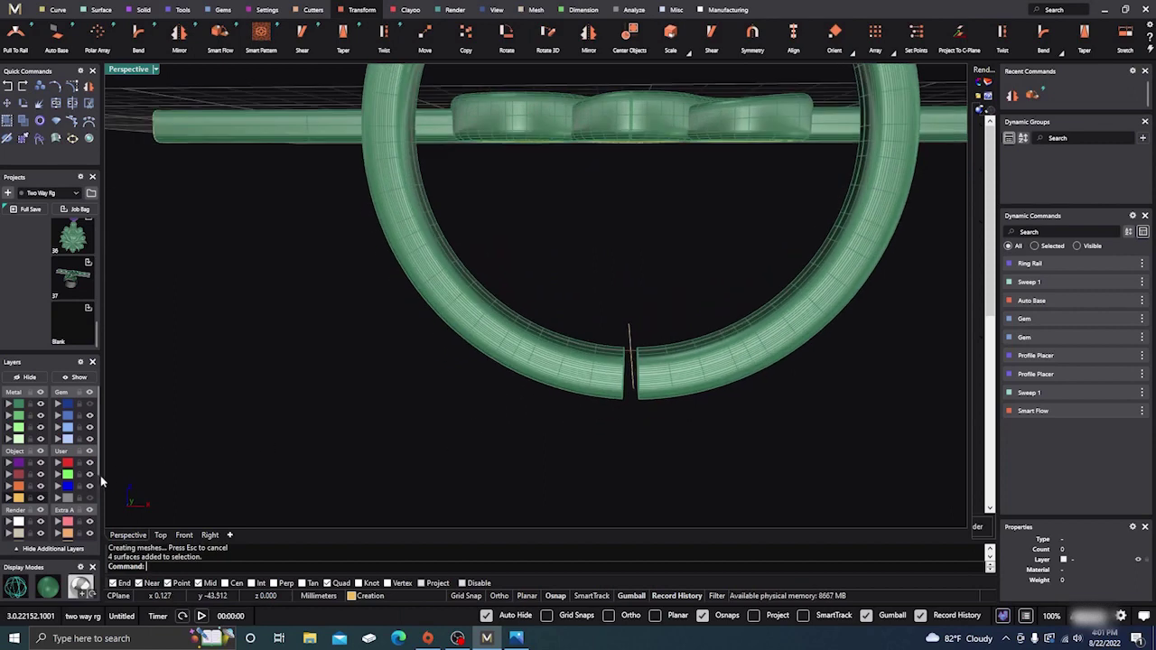
# Make User 02 the current layer and hide the layer holding the gap curve
pyautogui.click(40, 500)
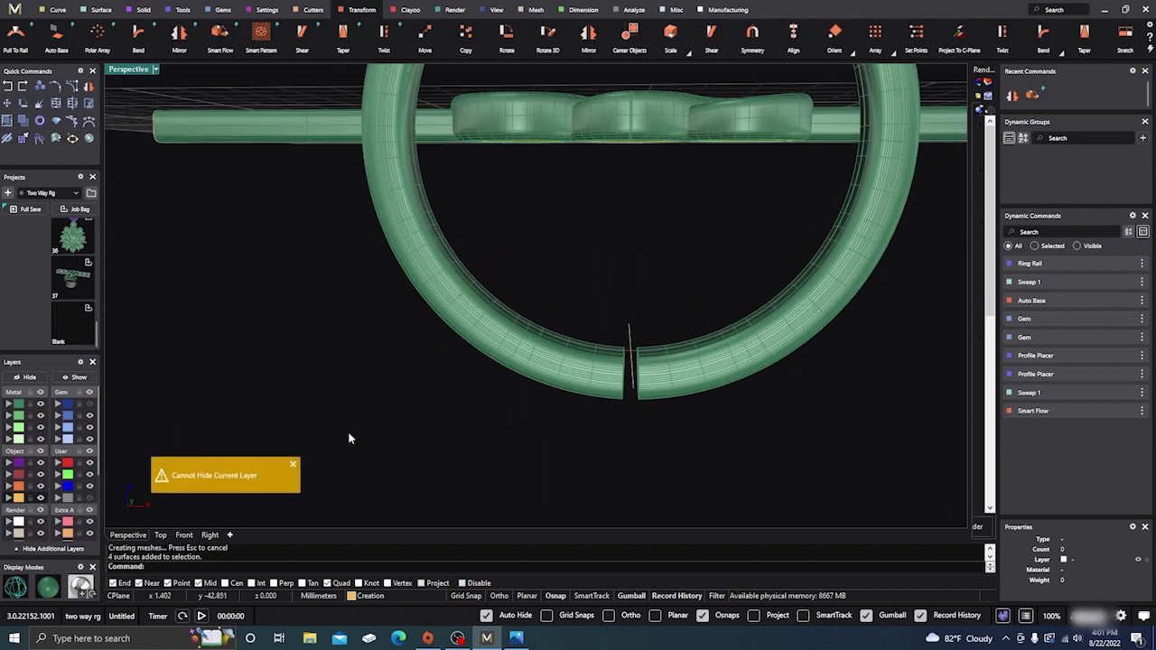
pyautogui.click(67, 476)
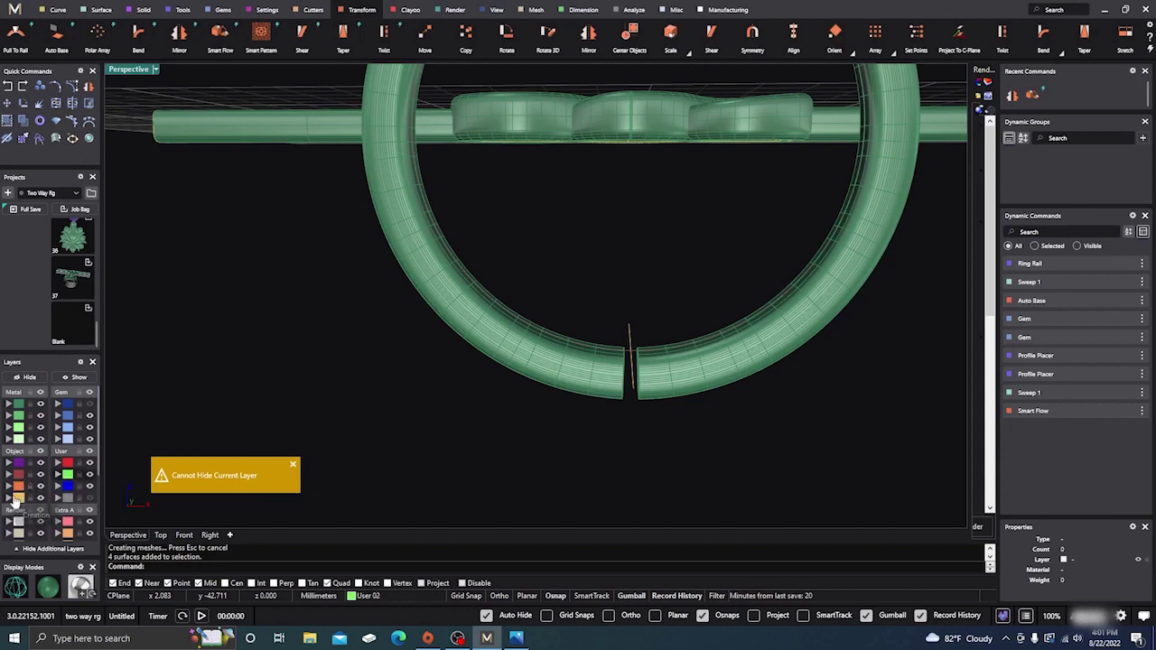
pyautogui.click(40, 499)
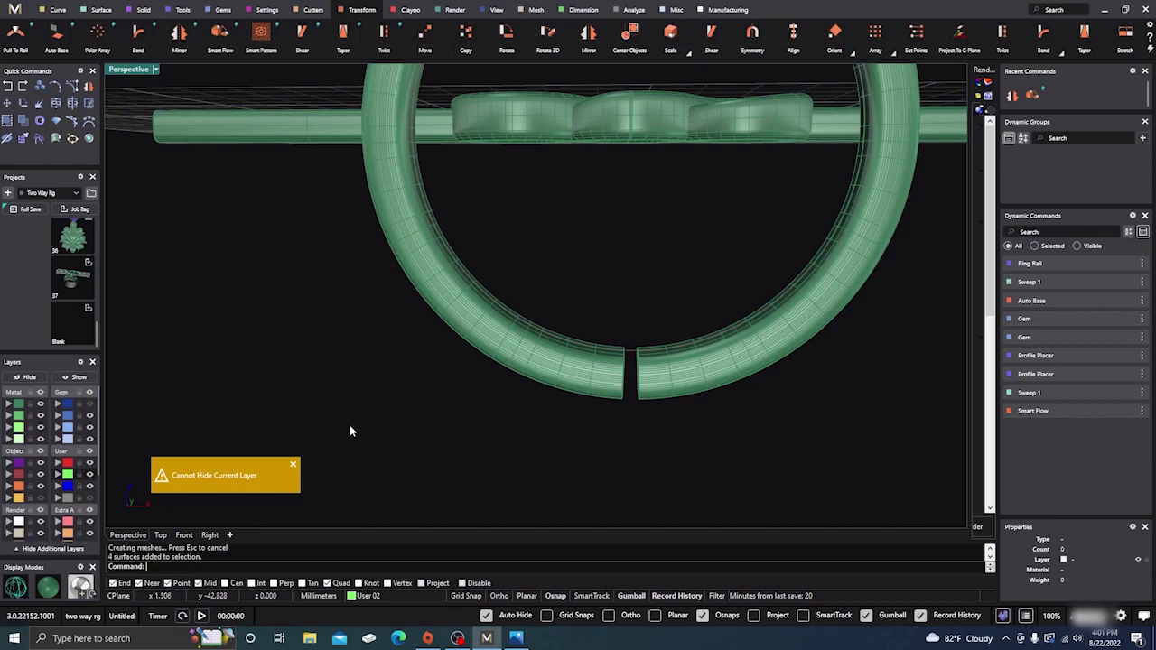
# Duplicate the edge curves at both open ends of the ring with Dup Edge
pyautogui.click(68, 7)
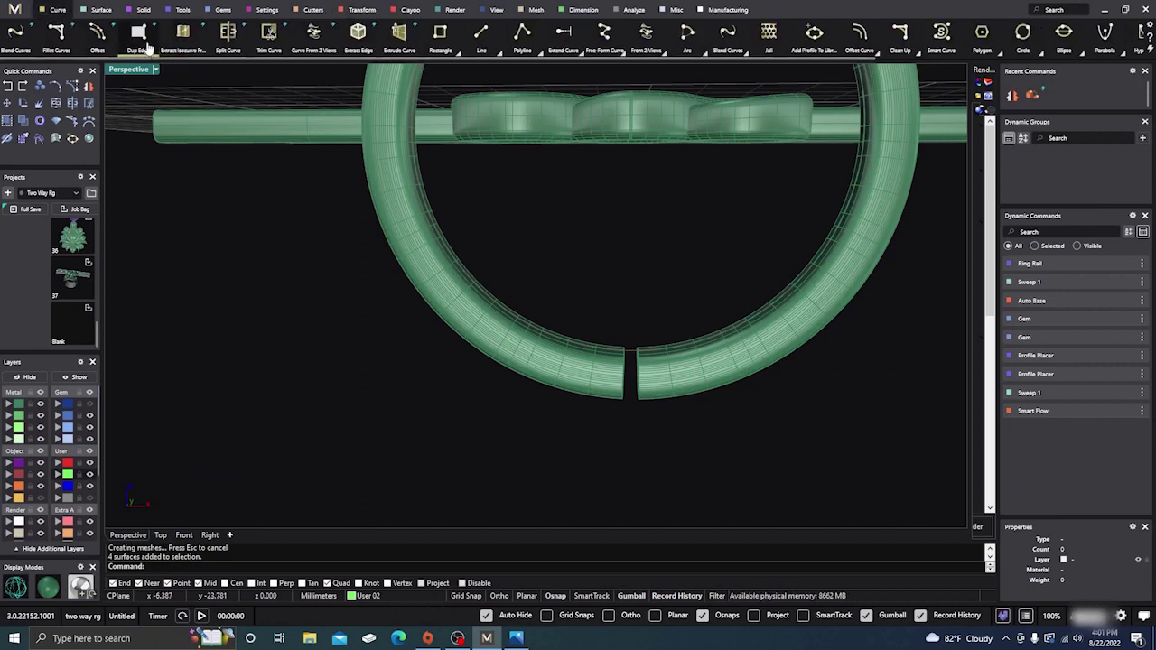
pyautogui.click(139, 38)
pyautogui.click(639, 379)
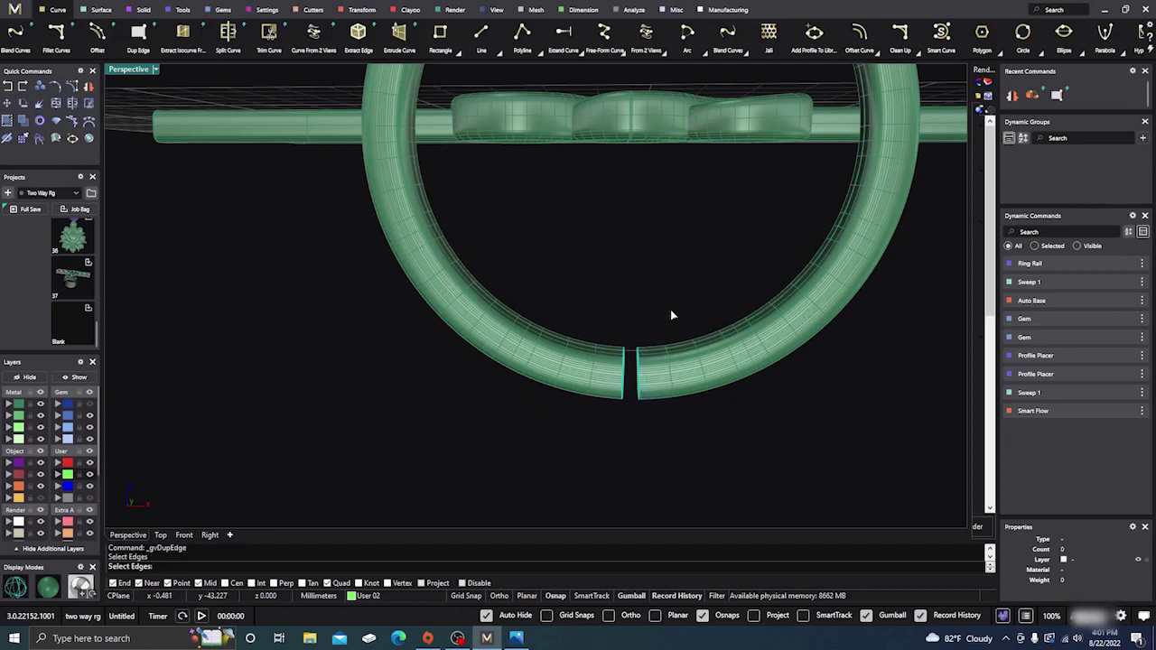
pyautogui.press('Return')
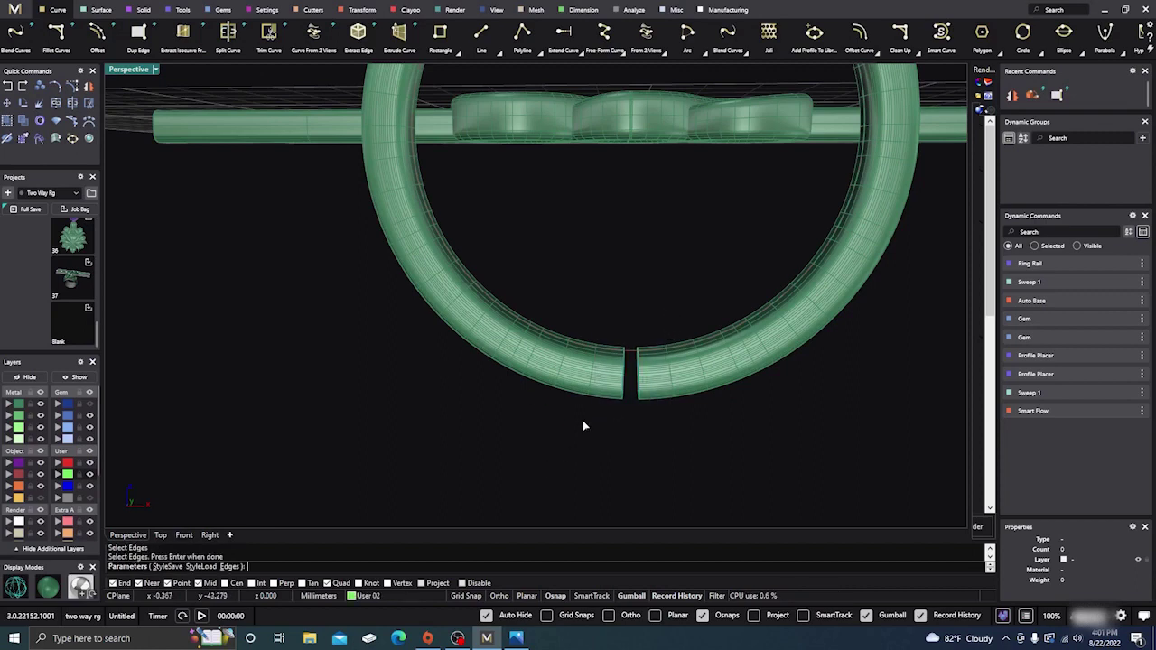
pyautogui.scroll(3, 583, 420)
pyautogui.scroll(-3, 650, 311)
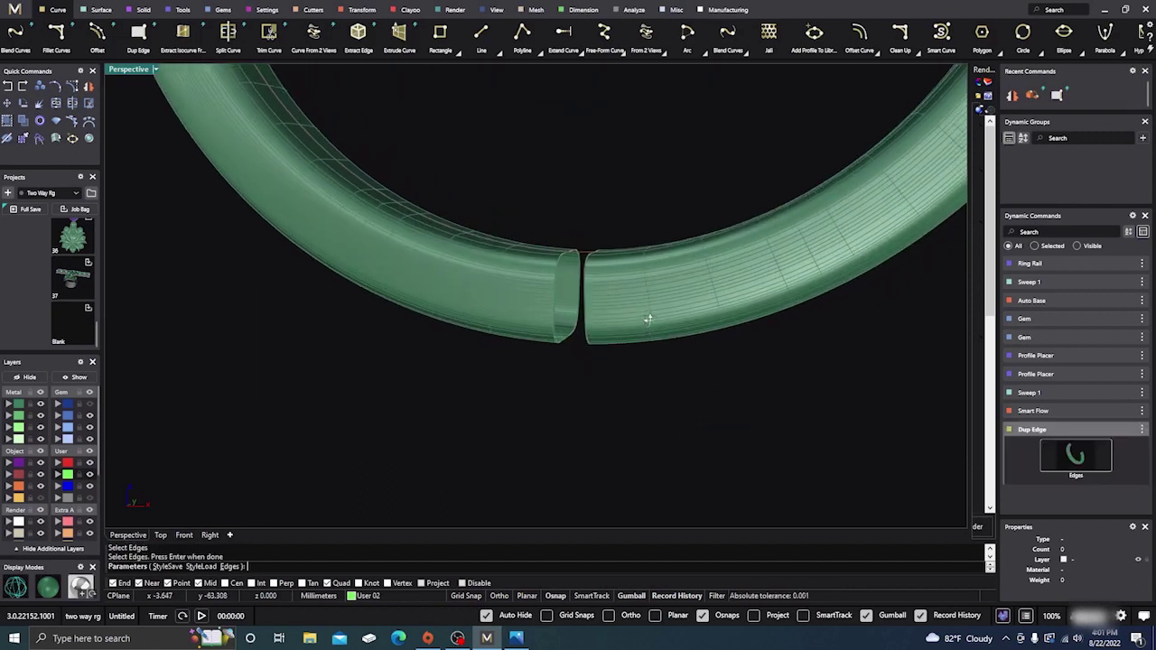
pyautogui.scroll(5, 633, 295)
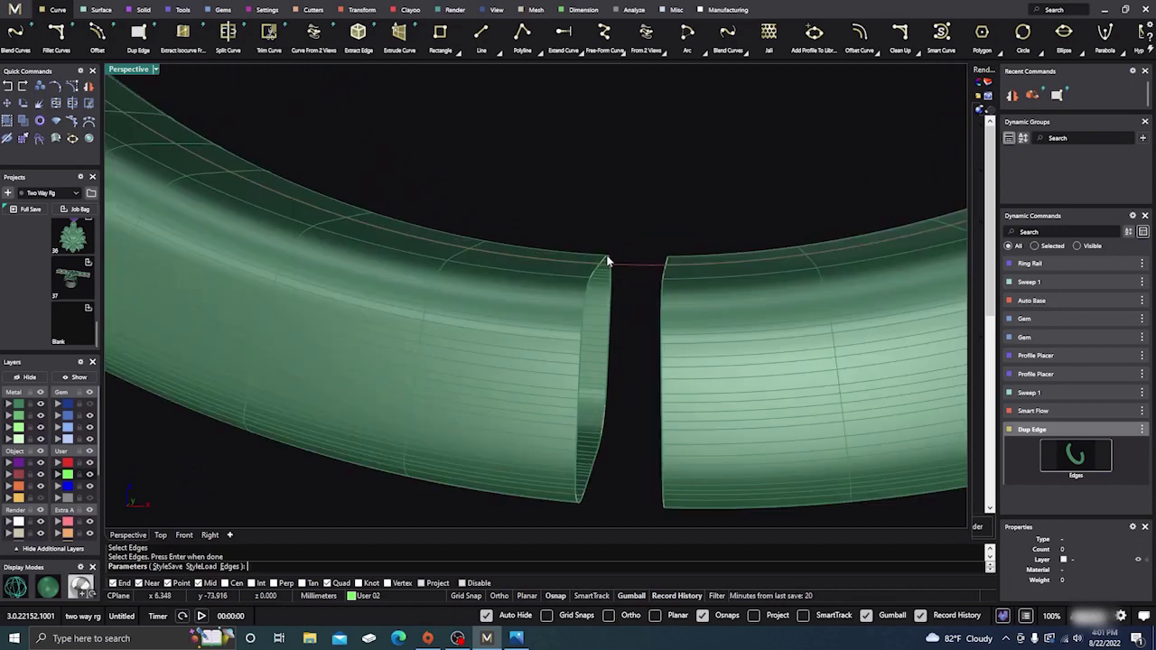
pyautogui.press('Return')
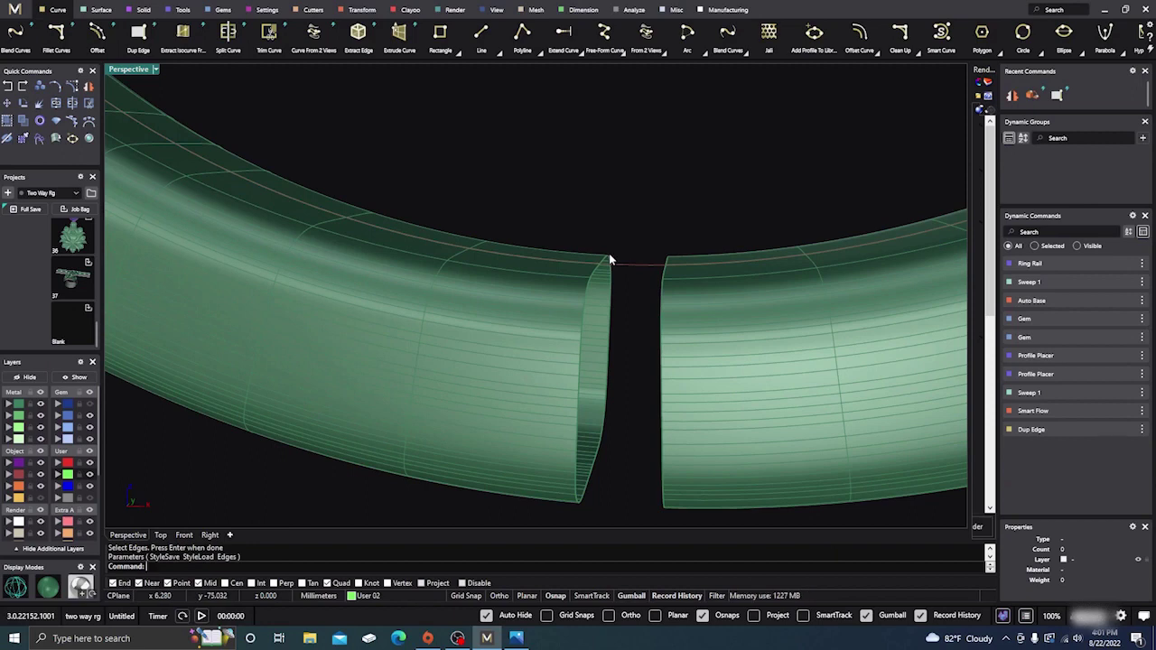
# Show the layer containing the diagonal gap guide line again
pyautogui.hotkey('ctrl', 'a')
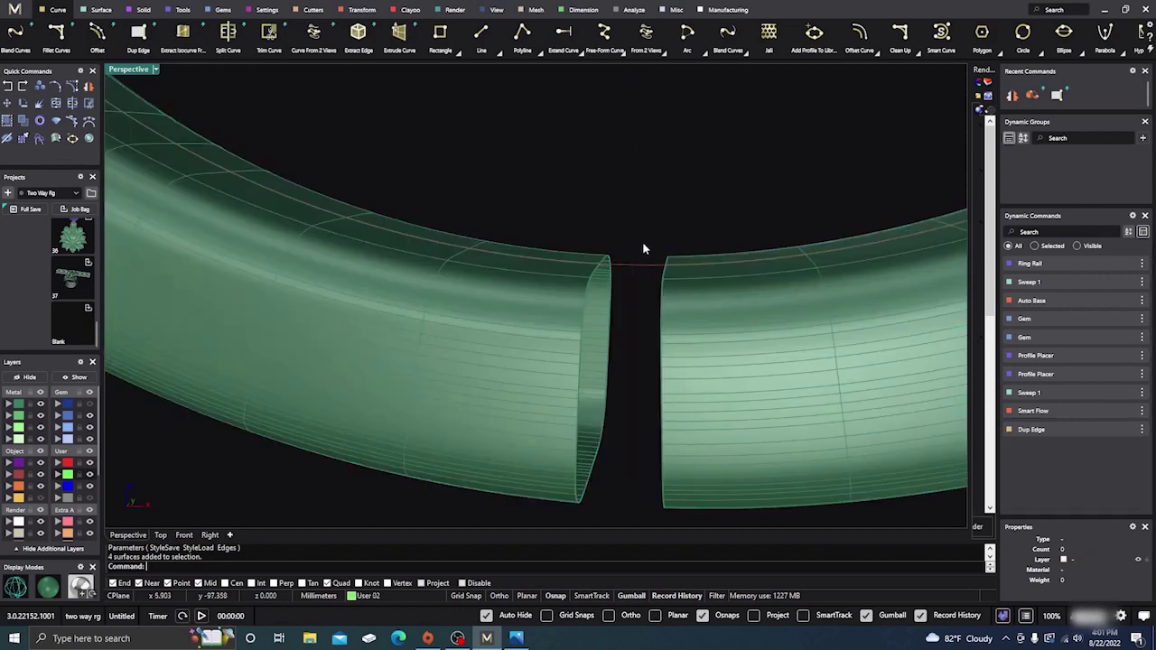
pyautogui.scroll(-2, 642, 241)
pyautogui.hotkey('ctrl', 'a')
pyautogui.press('Escape')
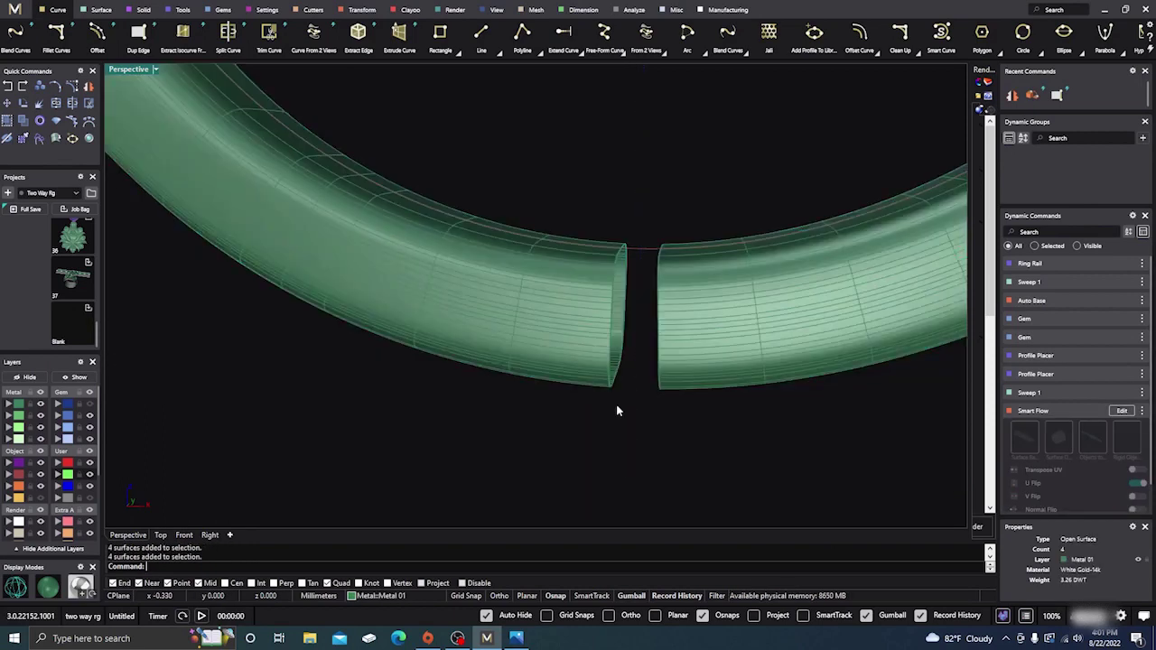
pyautogui.click(66, 486)
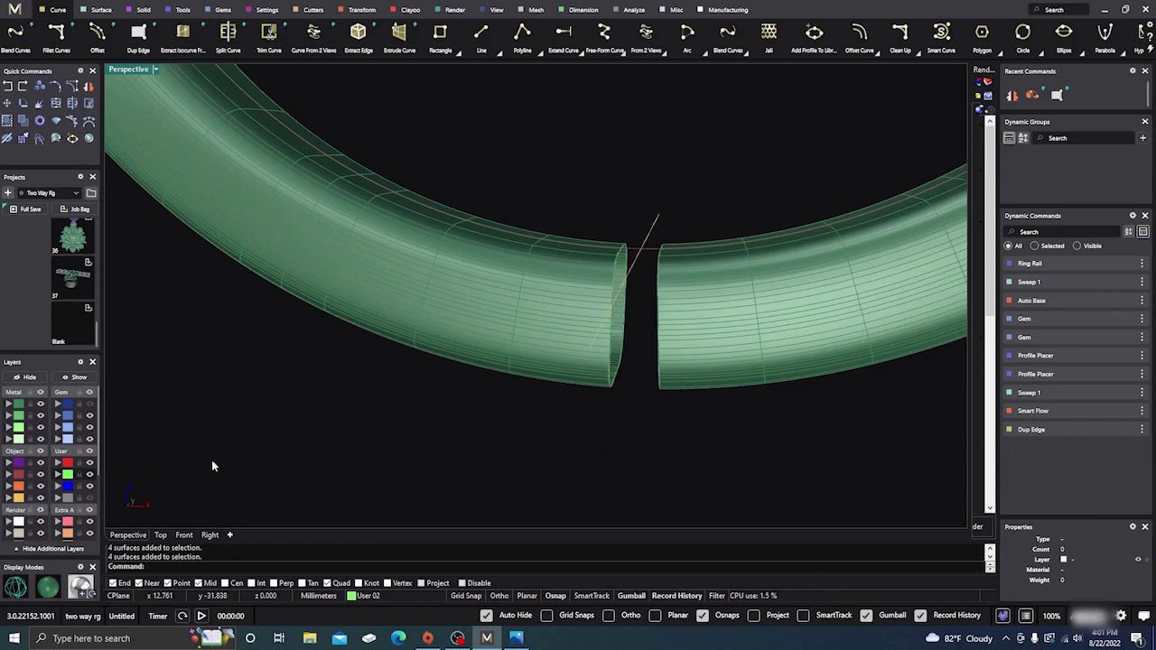
# Ungroup the ring parts at the cut end
pyautogui.click(630, 386)
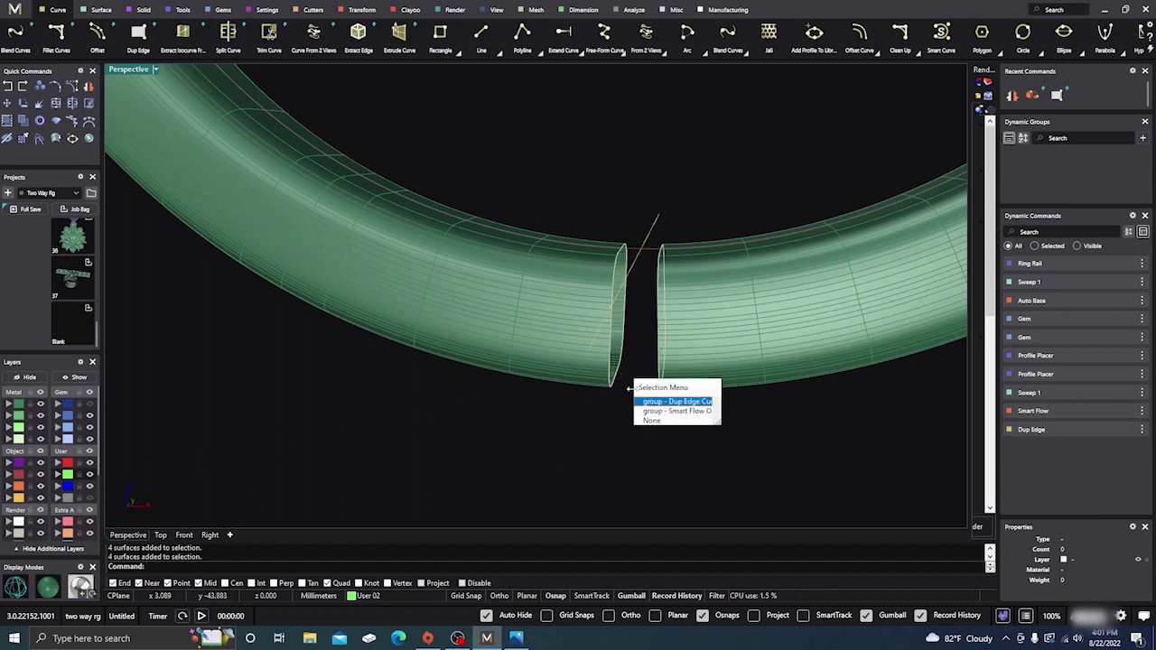
pyautogui.click(646, 403)
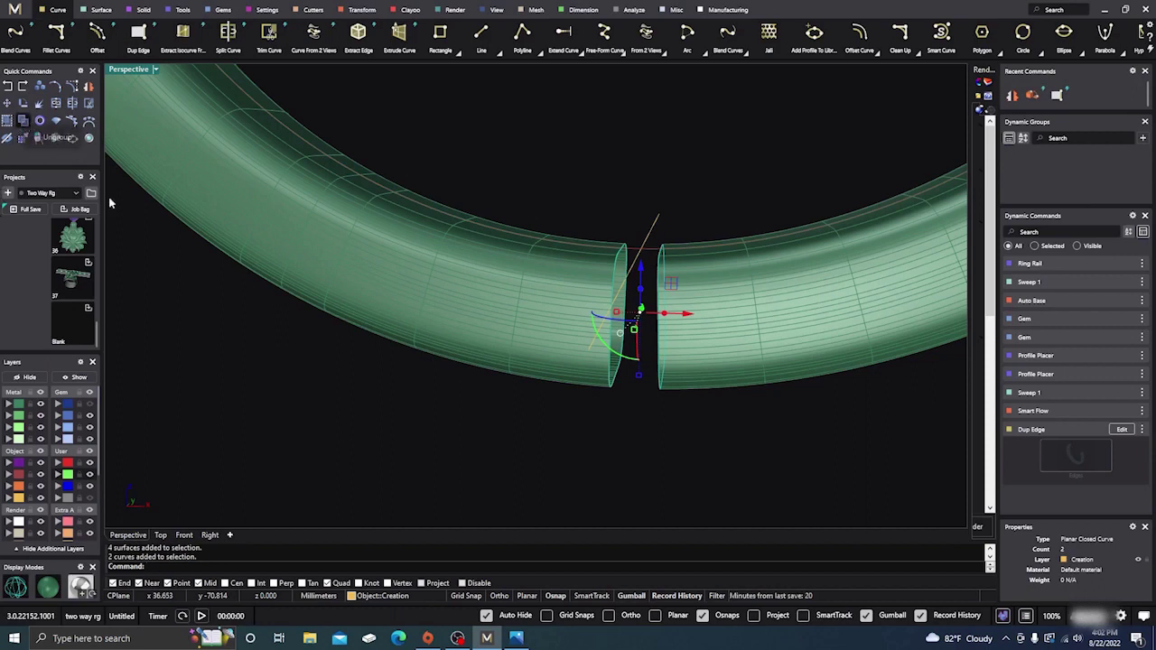
pyautogui.click(617, 380)
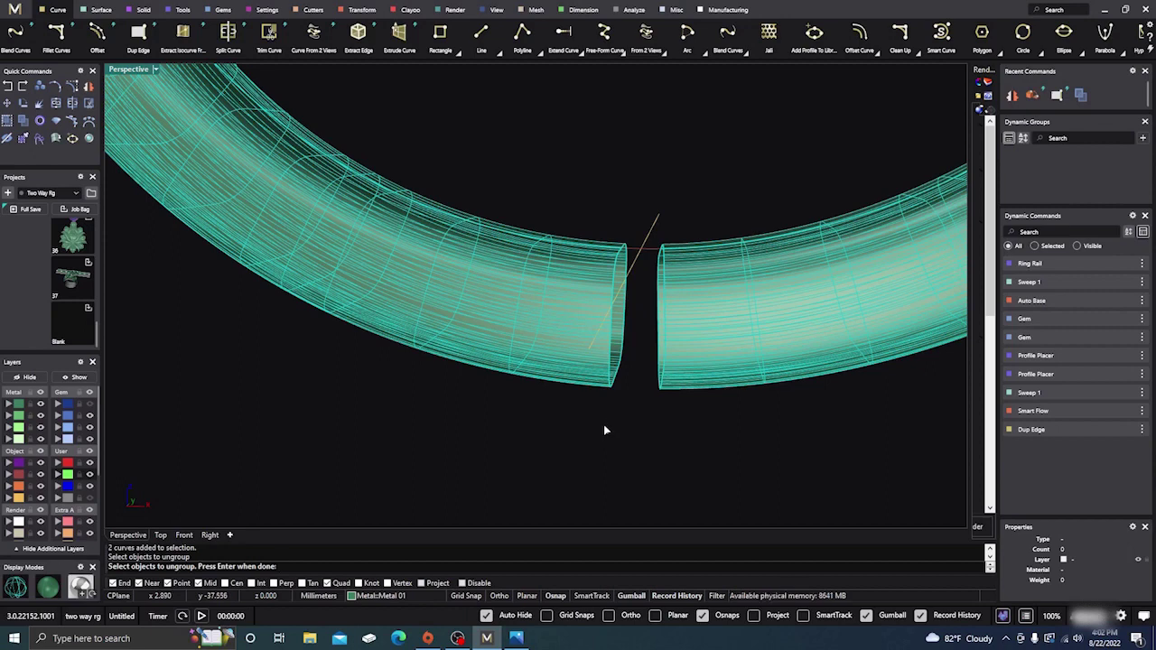
pyautogui.press('Return')
# Check the separate ring half and duplicated edge curves at the cut end
pyautogui.click(614, 383)
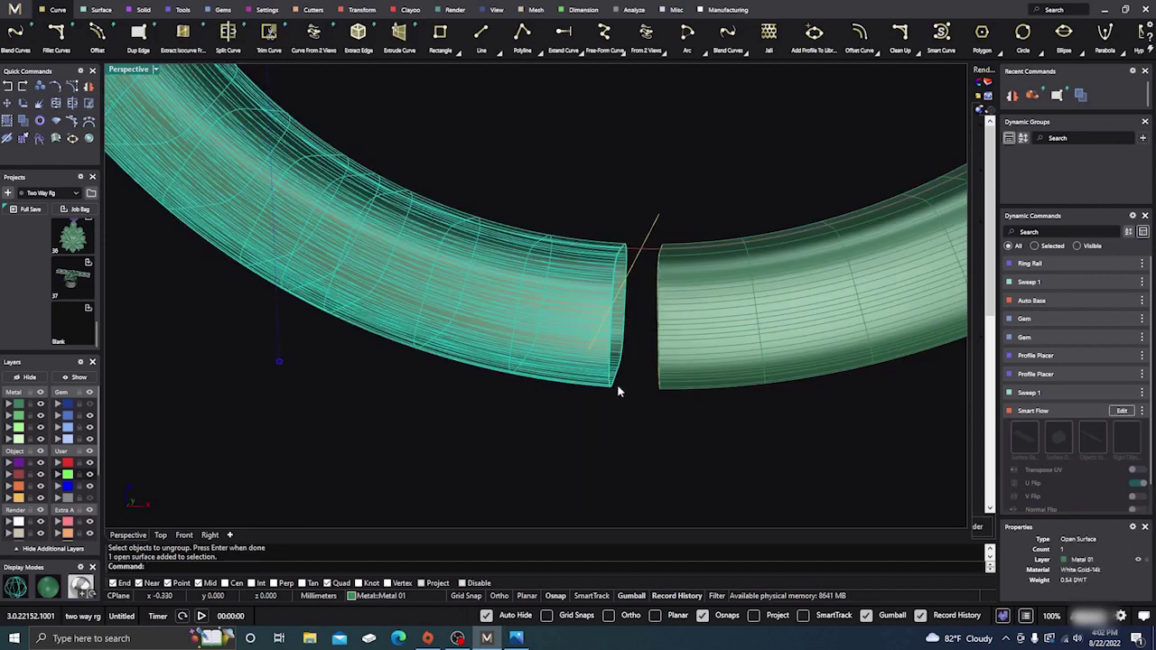
pyautogui.press('Escape')
pyautogui.click(619, 378)
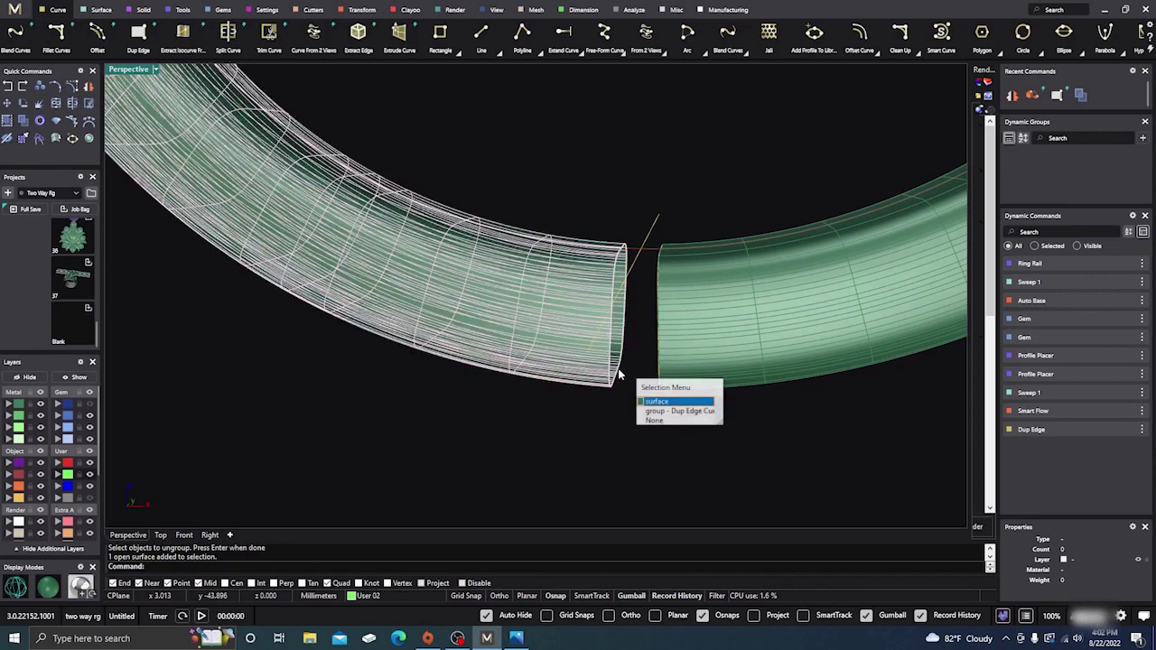
pyautogui.click(654, 411)
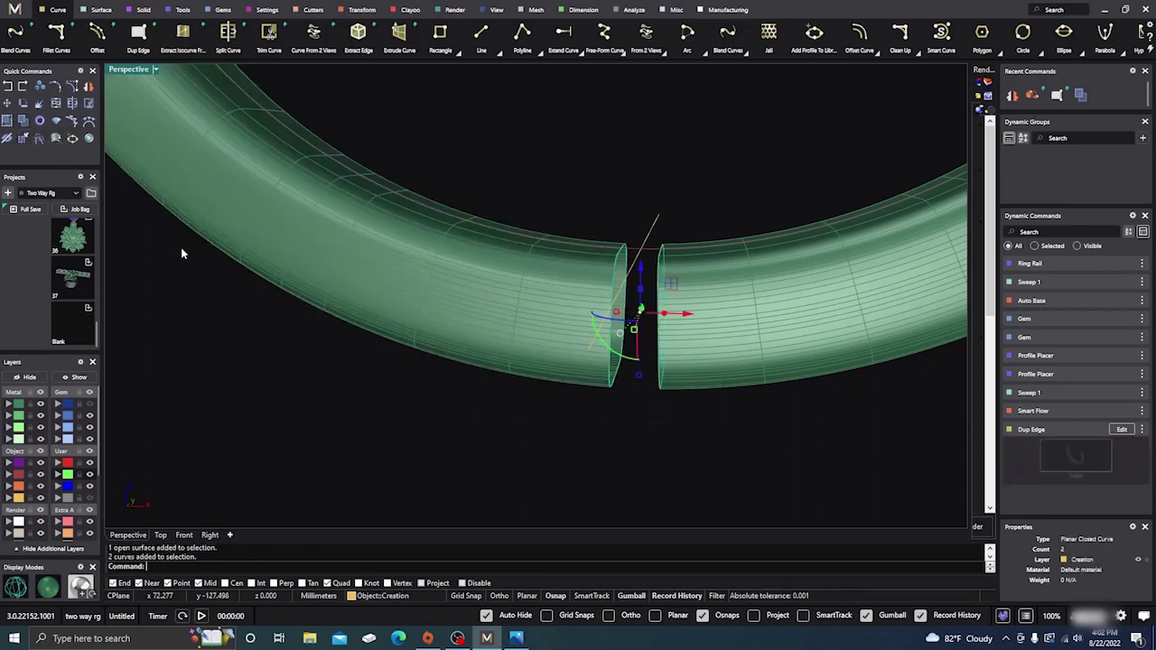
pyautogui.click(393, 447)
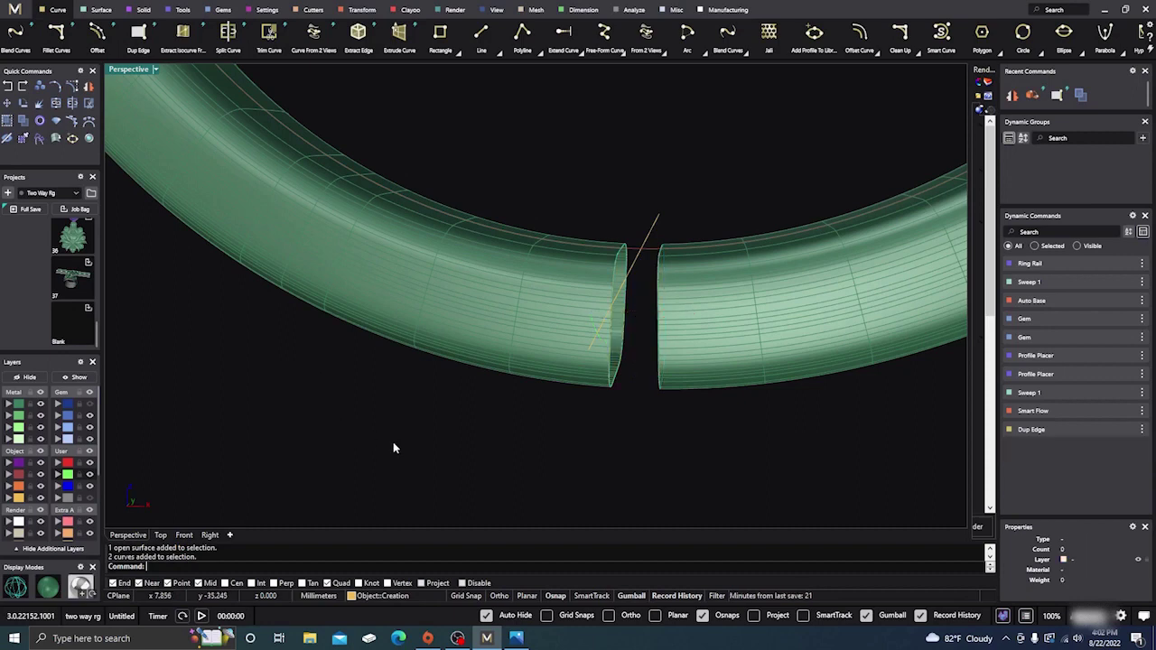
pyautogui.click(625, 384)
pyautogui.press('Escape')
pyautogui.click(102, 10)
# Run Sweep 1 with the gap line as rail and both end curves as profiles
pyautogui.click(139, 34)
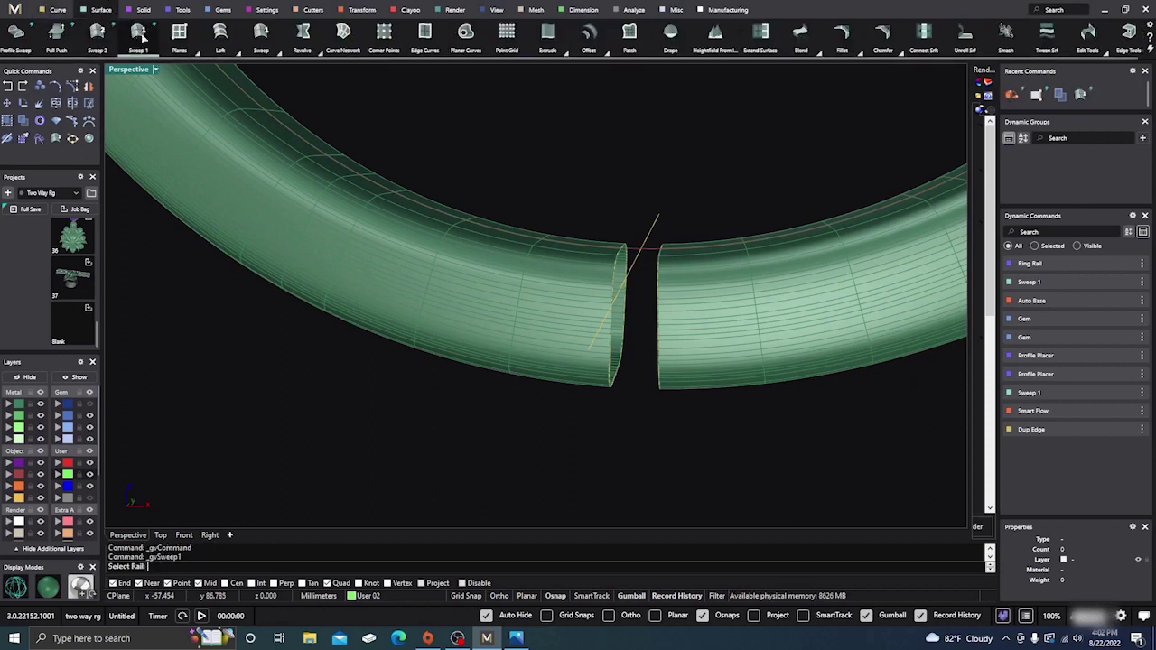
pyautogui.click(649, 252)
pyautogui.click(615, 368)
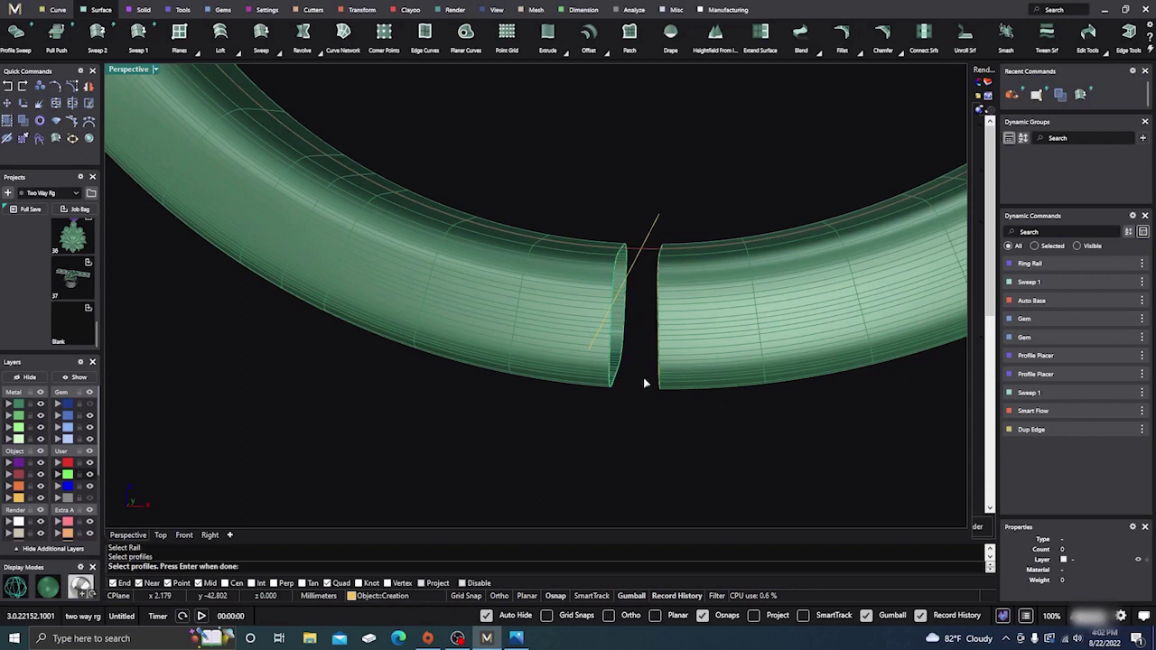
pyautogui.click(658, 377)
pyautogui.press('Return')
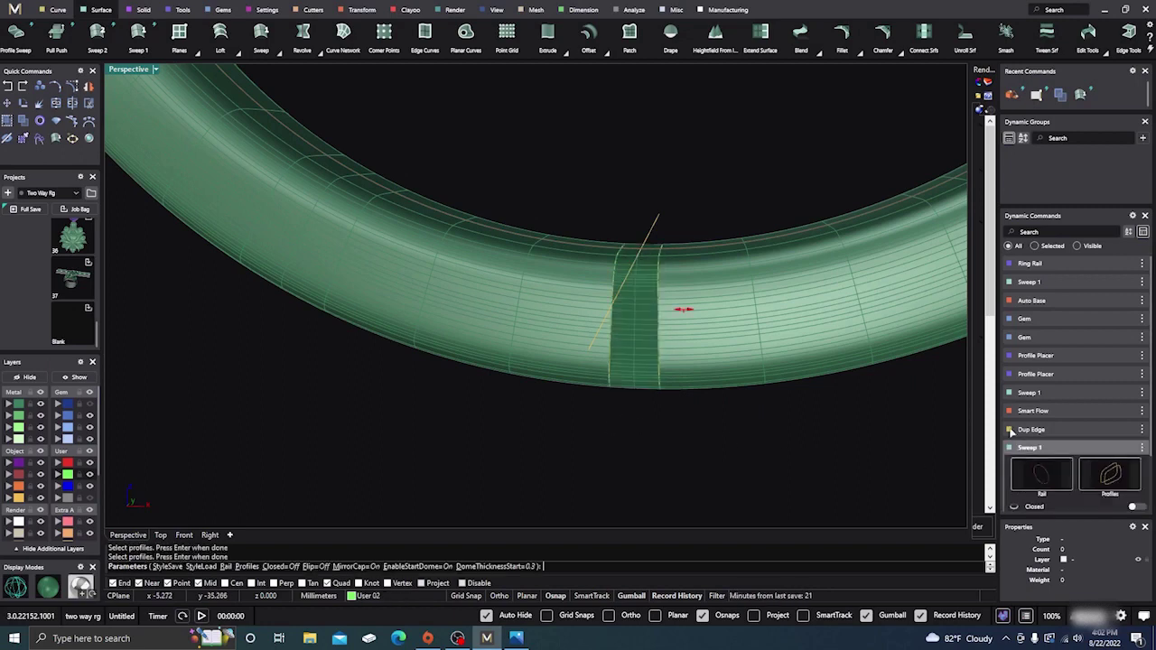
# Turn off Mirror Cap and both domes, accept the sweep, then select it with both halves
pyautogui.scroll(-2, 1005, 458)
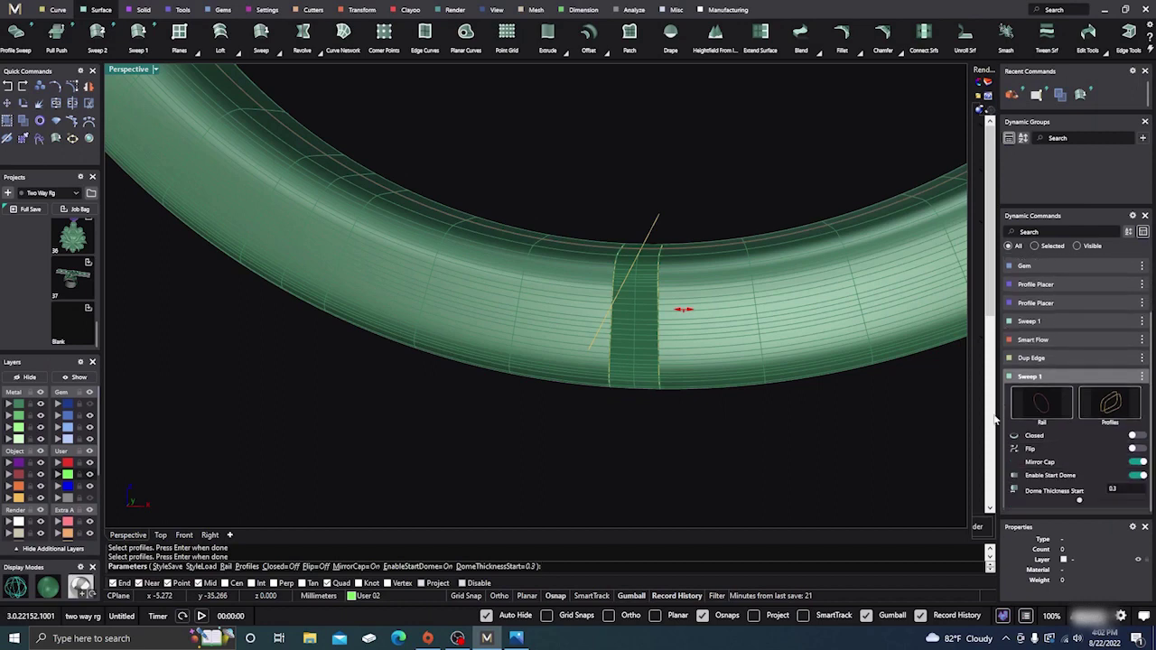
pyautogui.click(1137, 462)
pyautogui.click(1142, 452)
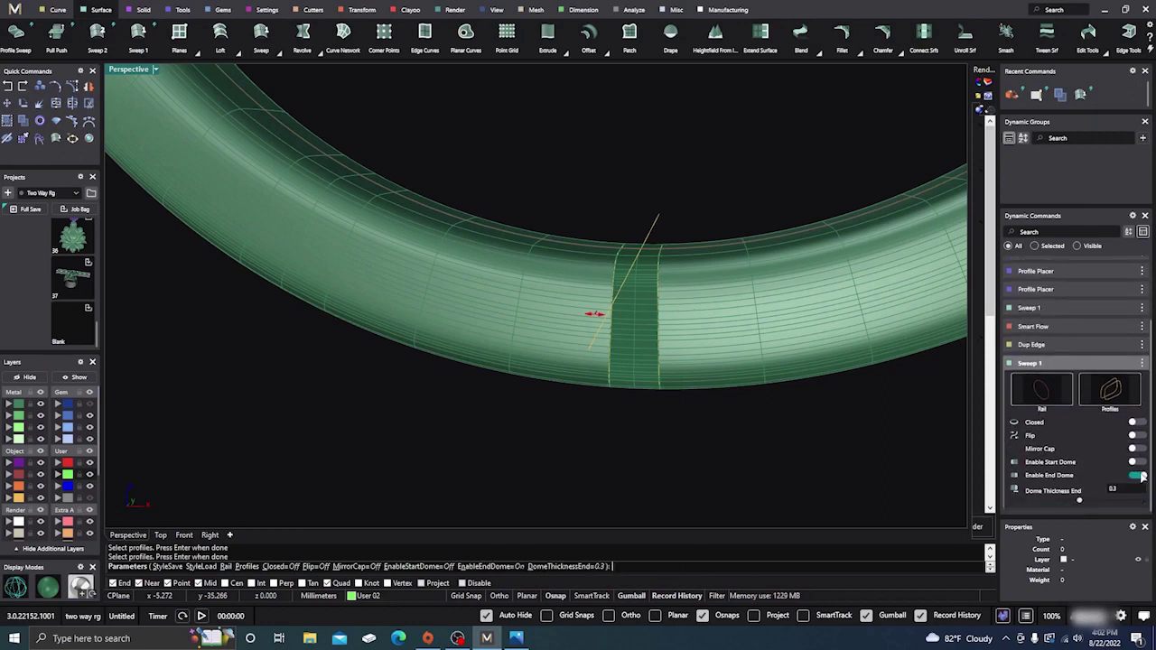
pyautogui.click(1141, 477)
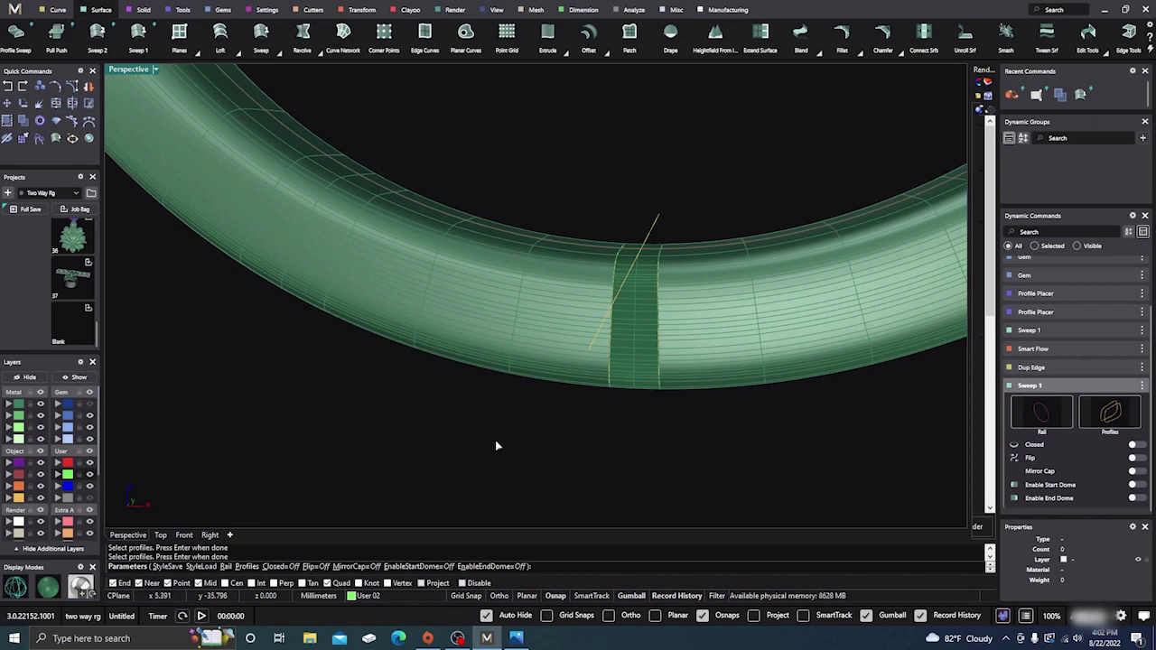
pyautogui.press('Return')
pyautogui.click(642, 361)
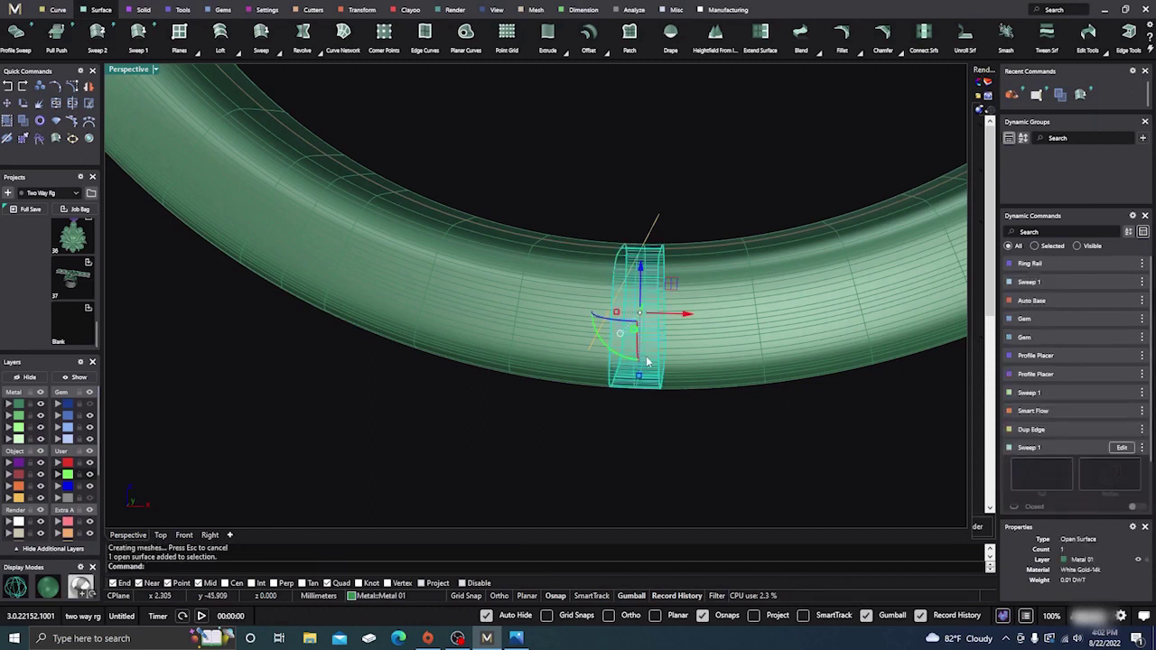
pyautogui.keyDown('shift'); pyautogui.click(697, 338); pyautogui.keyUp('shift')
pyautogui.keyDown('shift'); pyautogui.click(514, 314); pyautogui.keyUp('shift')
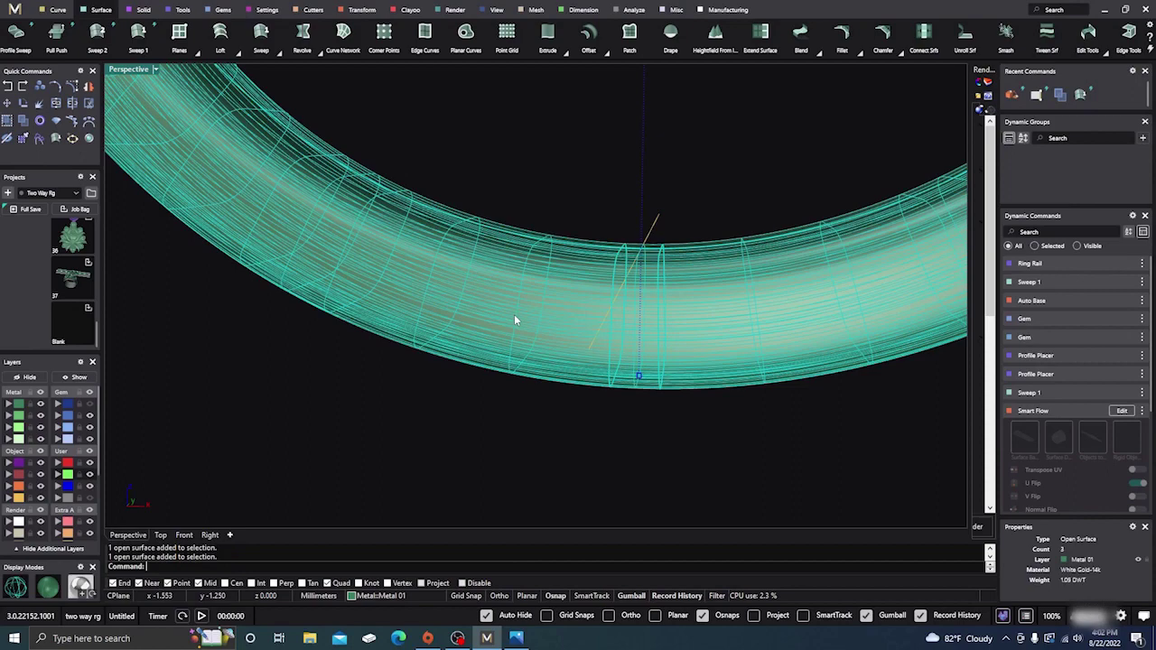
# Join the sweep and both ring halves into one band
pyautogui.click(56, 105)
pyautogui.click(416, 465)
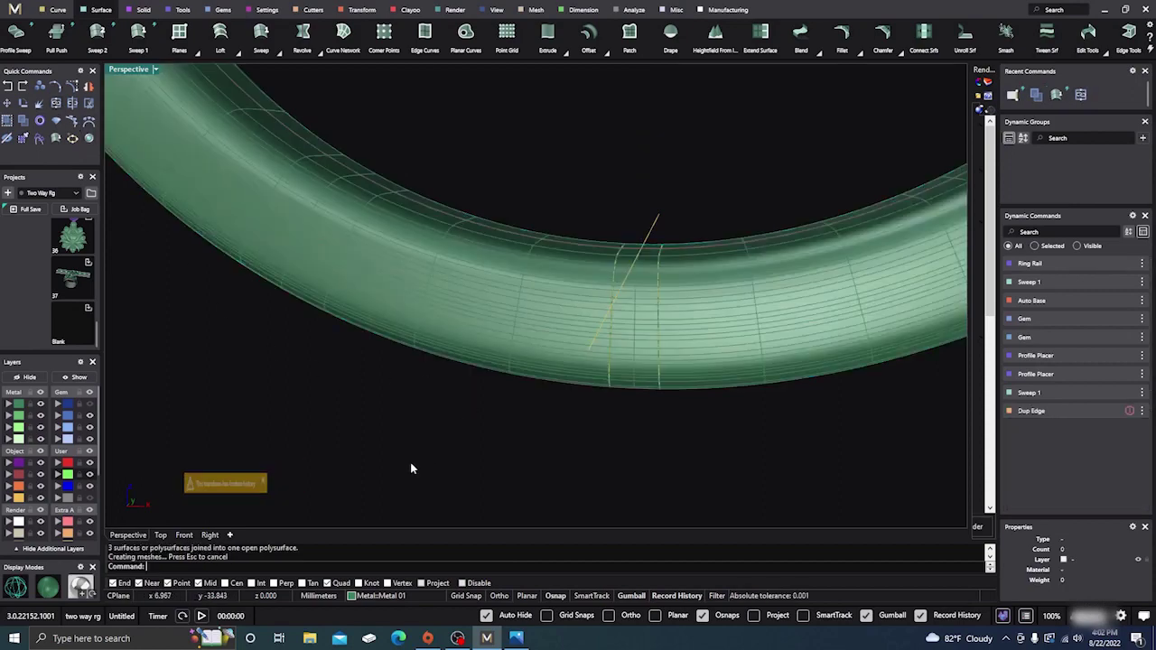
pyautogui.click(515, 331)
pyautogui.scroll(-5, 555, 374)
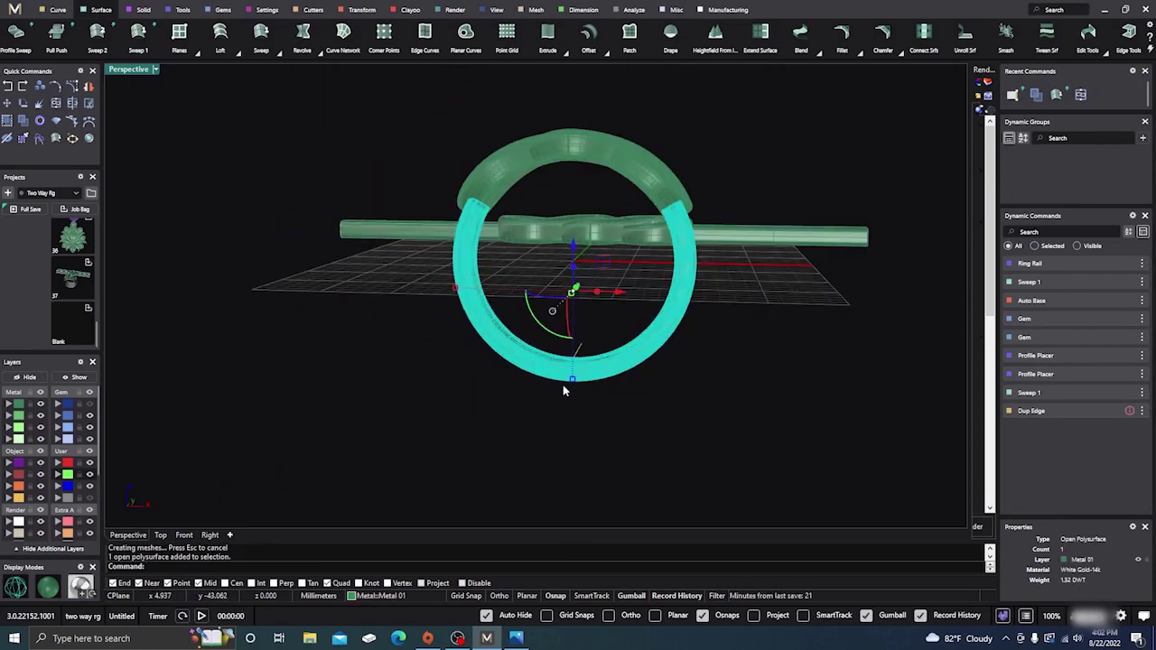
pyautogui.click(740, 374)
# Window-select the triple-loop bar floating above the ring and delete it
pyautogui.moveTo(795, 349); pyautogui.dragTo(729, 409, button='right')
pyautogui.click(666, 280)
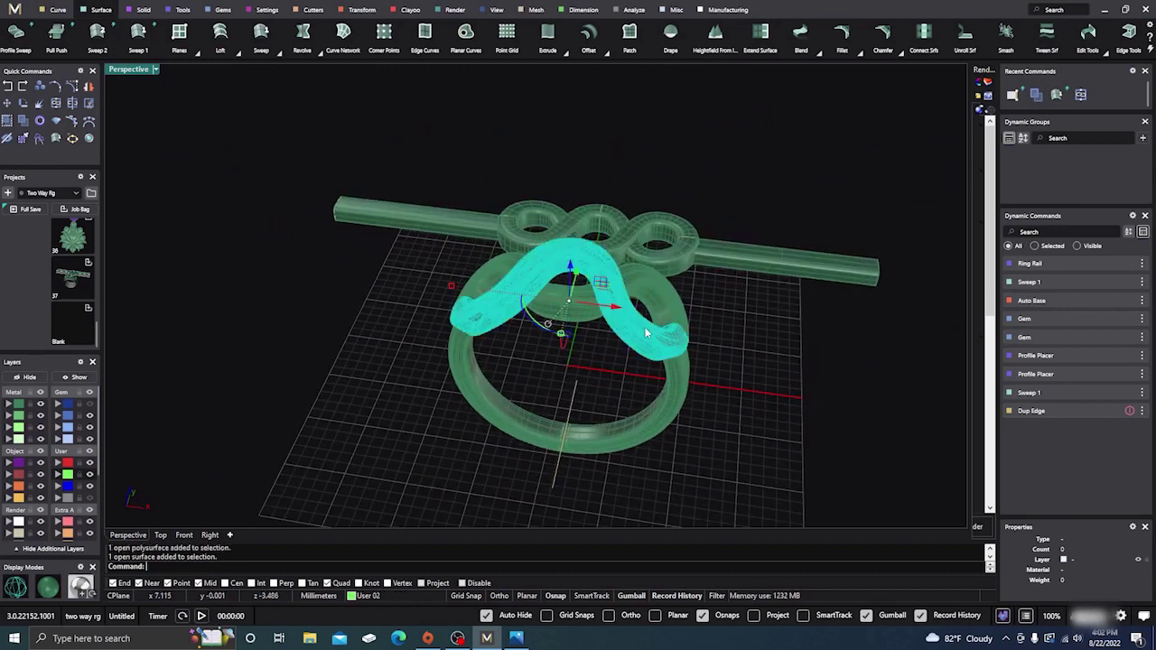
pyautogui.click(666, 280)
pyautogui.click(742, 351)
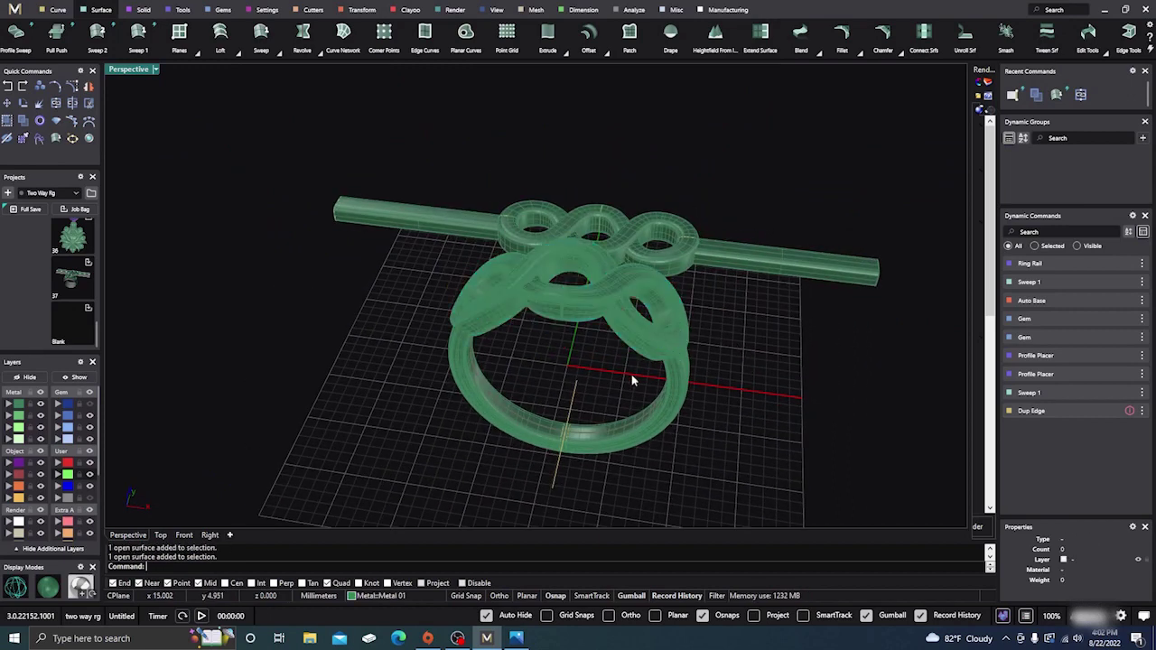
pyautogui.moveTo(631, 374); pyautogui.dragTo(361, 217, button='right')
pyautogui.moveTo(255, 140); pyautogui.dragTo(942, 323)
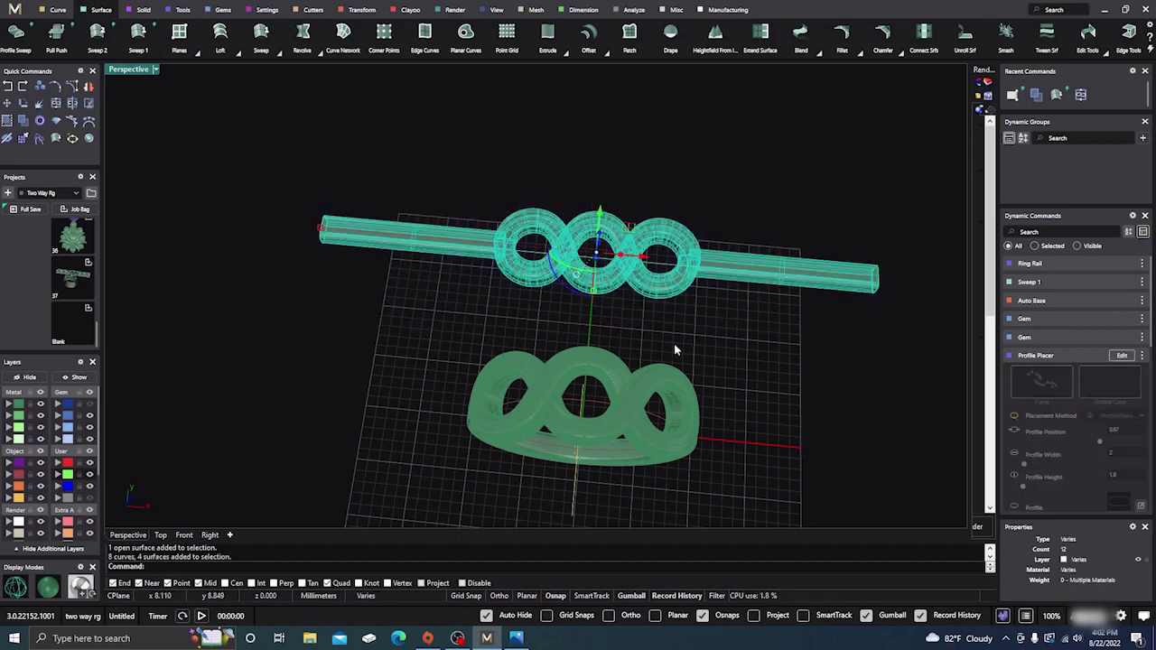
pyautogui.press('Delete')
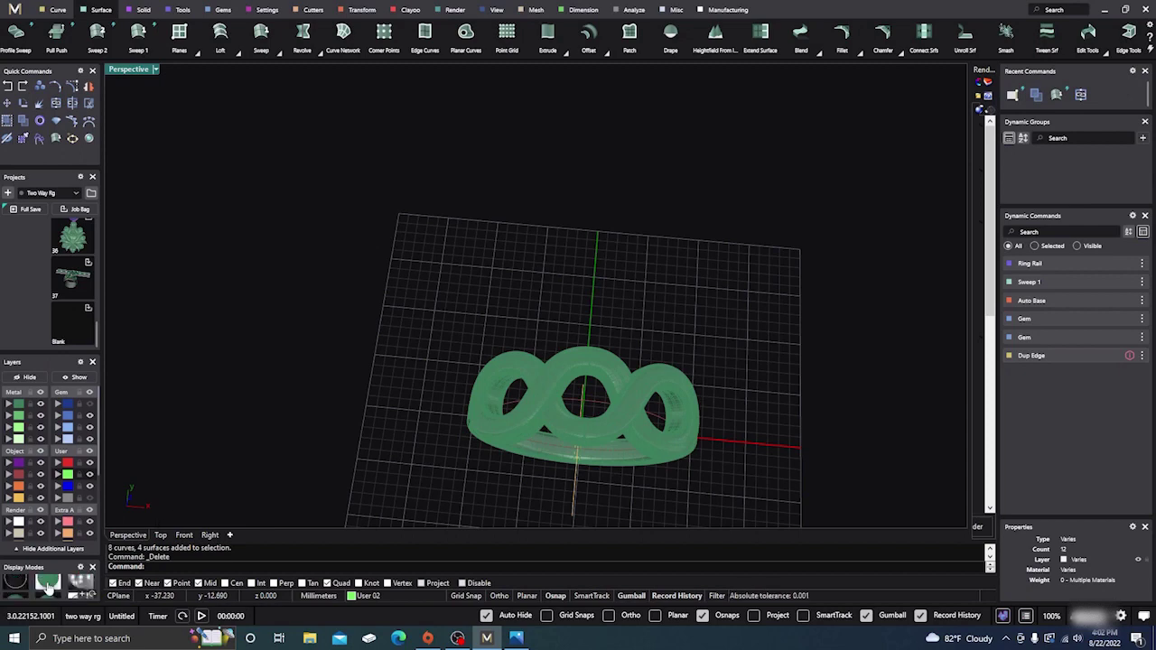
# Show the ring as a solid shaded model and orbit to inspect it
pyautogui.click(47, 585)
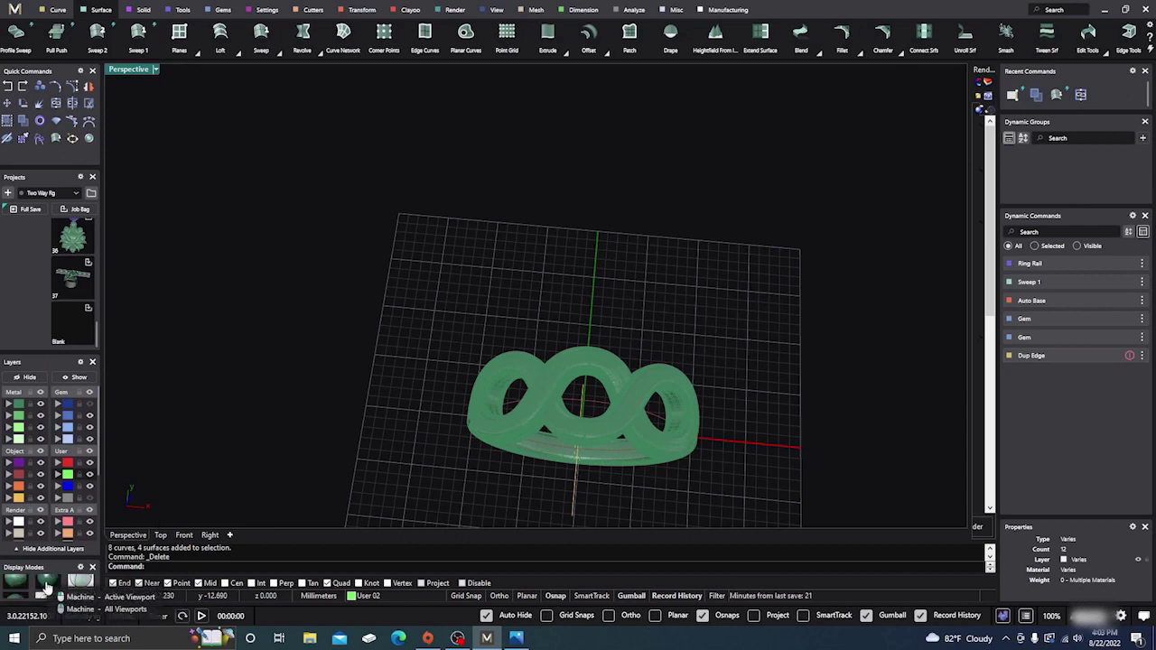
pyautogui.moveTo(572, 300); pyautogui.dragTo(567, 337, button='right')
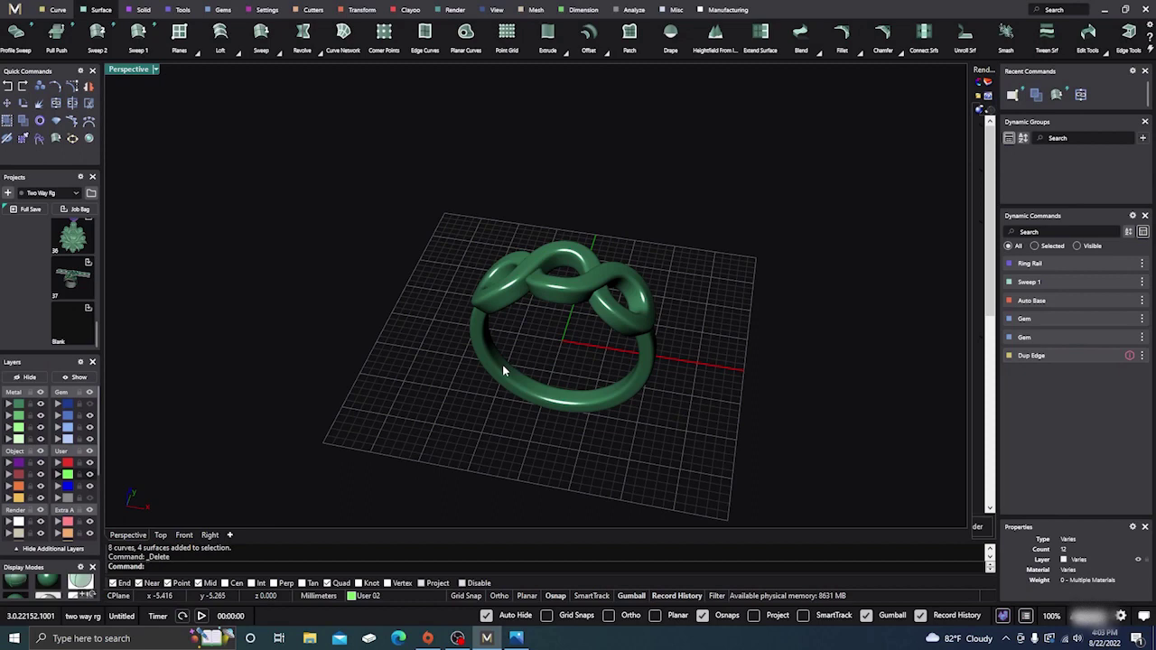
pyautogui.moveTo(502, 364); pyautogui.dragTo(444, 349, button='right')
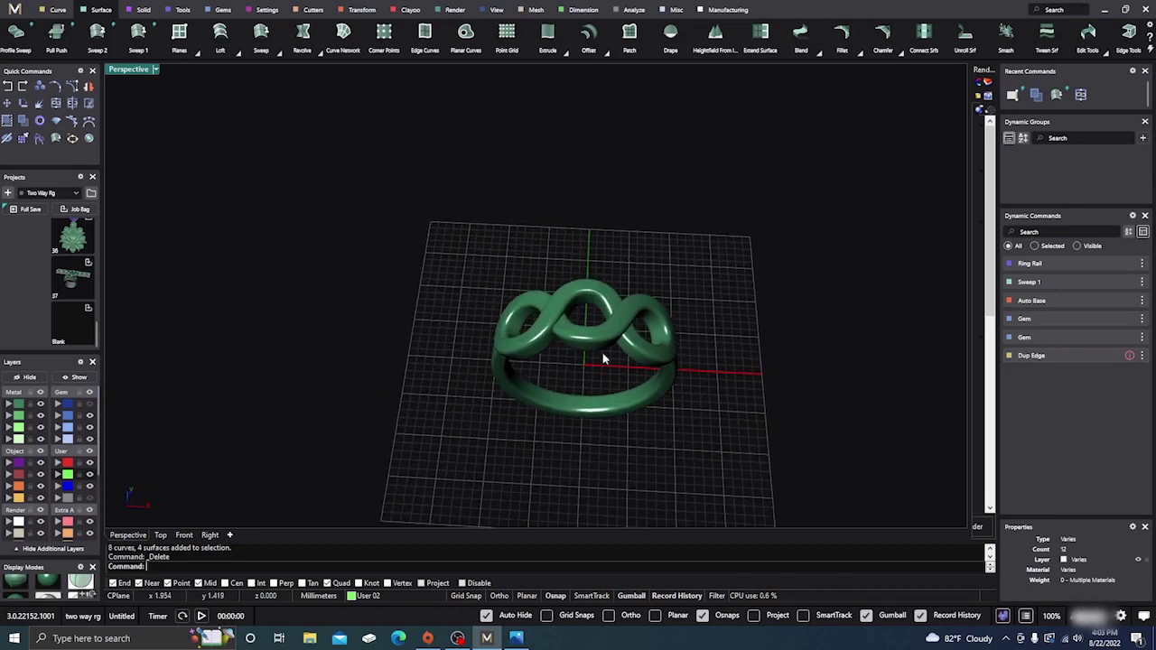
pyautogui.scroll(3, 603, 360)
pyautogui.scroll(-4, 603, 359)
pyautogui.moveTo(603, 359); pyautogui.dragTo(562, 390, button='right')
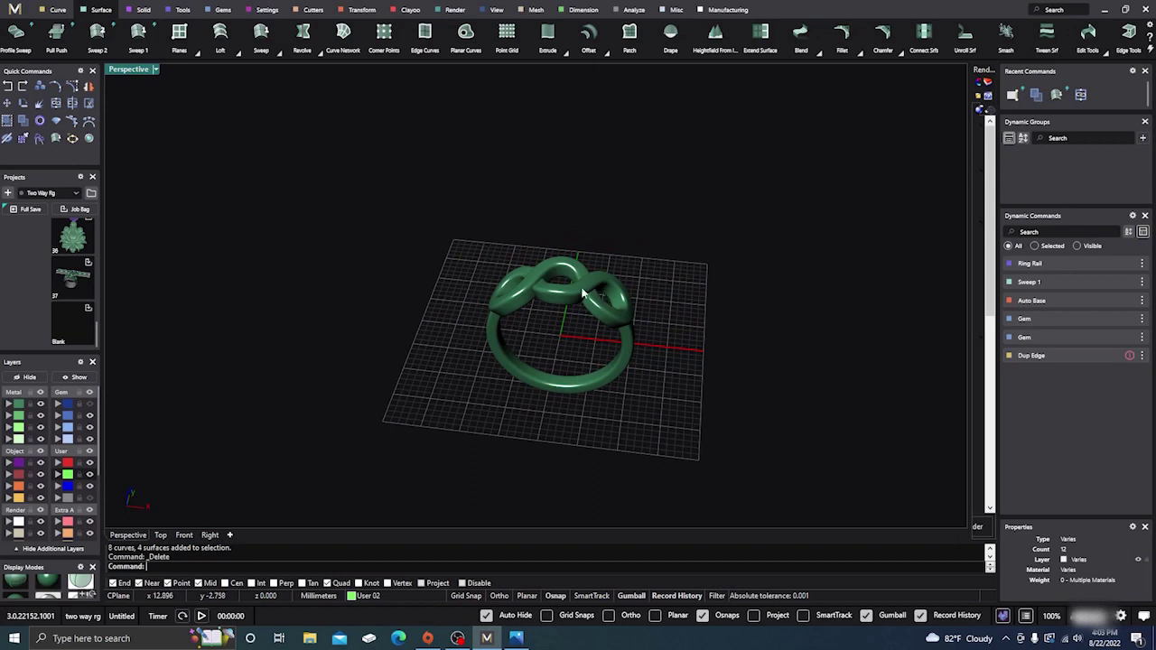
pyautogui.scroll(4, 511, 297)
pyautogui.scroll(-3, 474, 341)
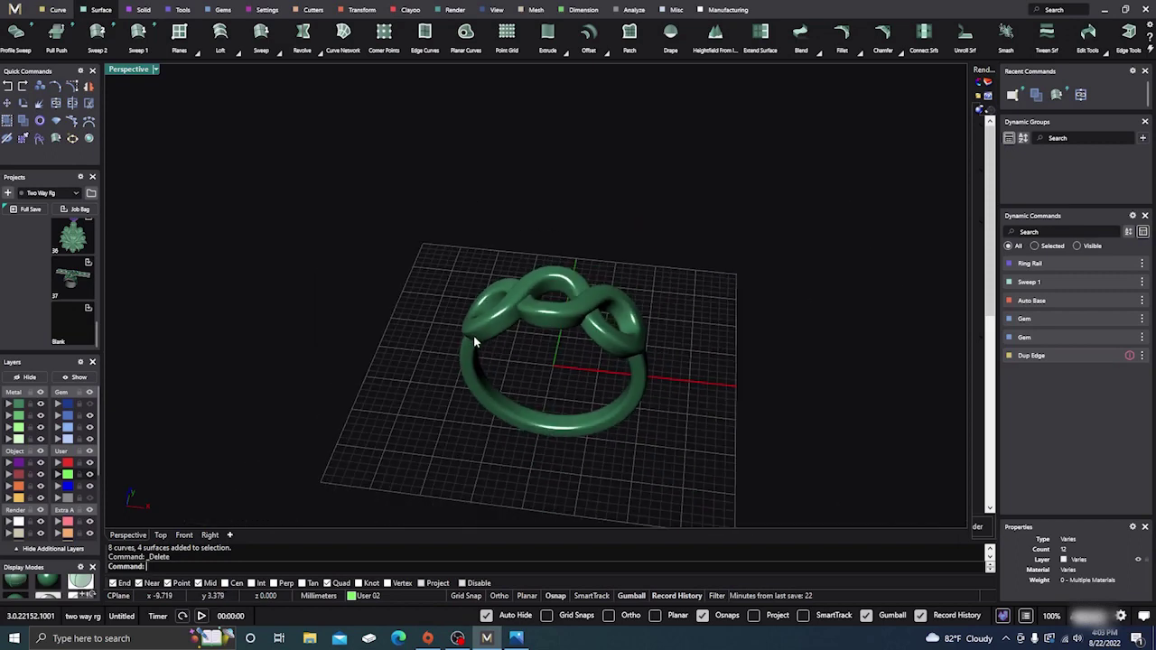
pyautogui.click(224, 11)
# Place a new round gem sized 0.239 ct from the Size List
pyautogui.click(235, 34)
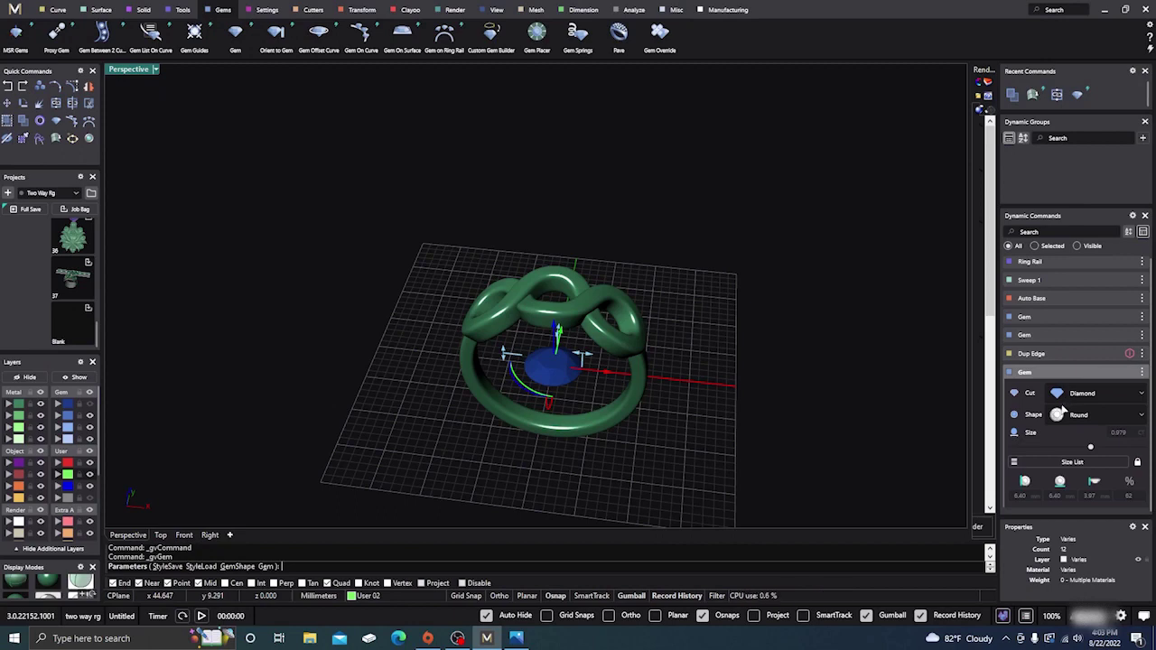
pyautogui.click(1014, 463)
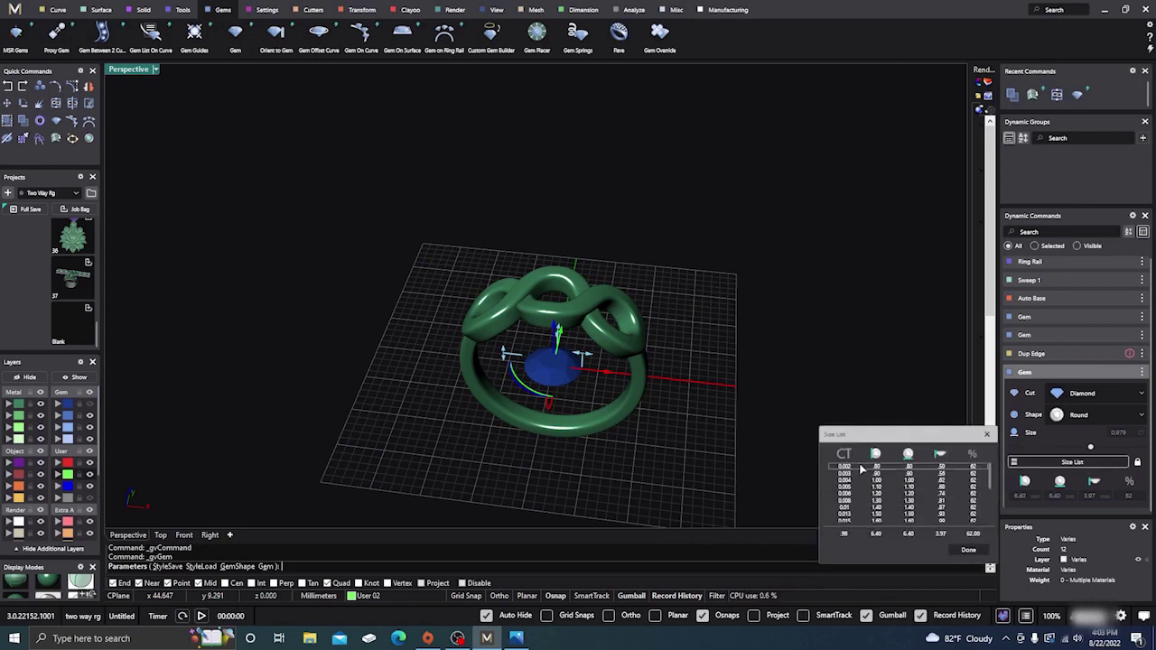
pyautogui.scroll(-6, 847, 493)
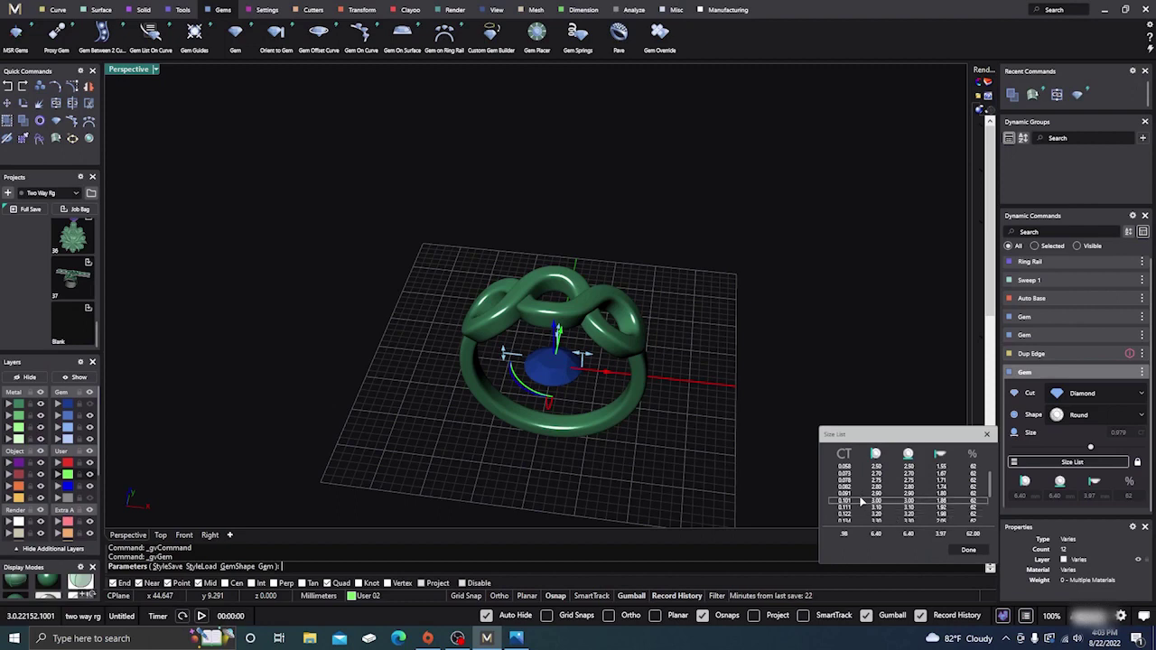
pyautogui.scroll(-4, 851, 499)
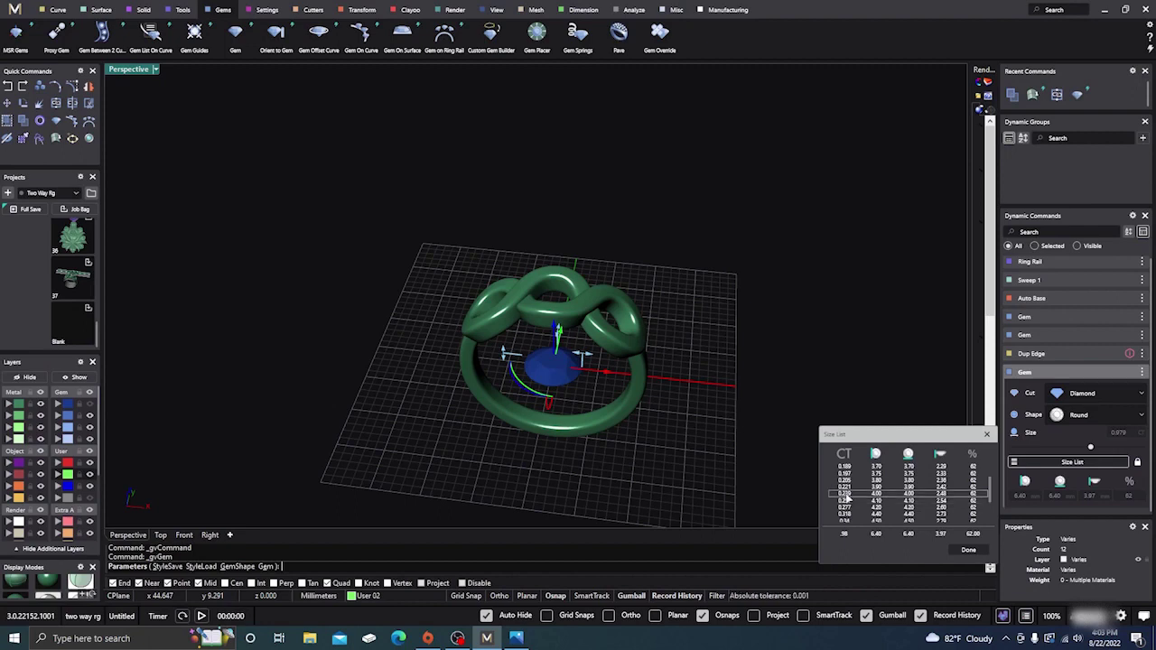
pyautogui.click(847, 495)
# In the Front view, move the gem up onto the top of the band and finish
pyautogui.moveTo(357, 465); pyautogui.dragTo(362, 401, button='right')
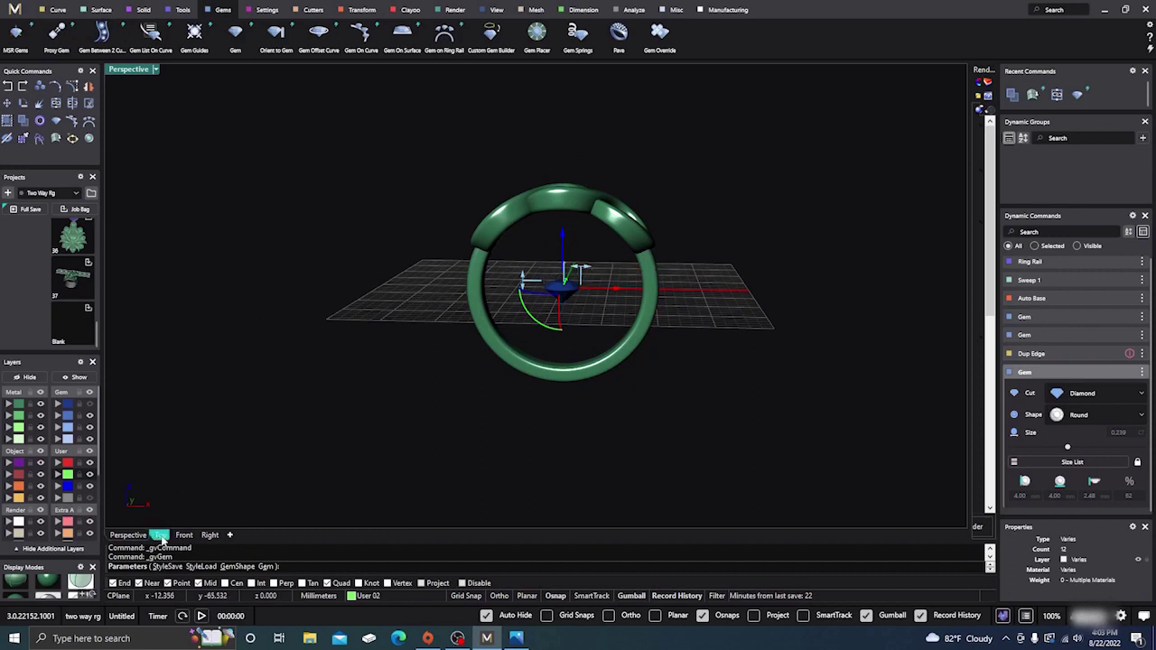
pyautogui.click(183, 534)
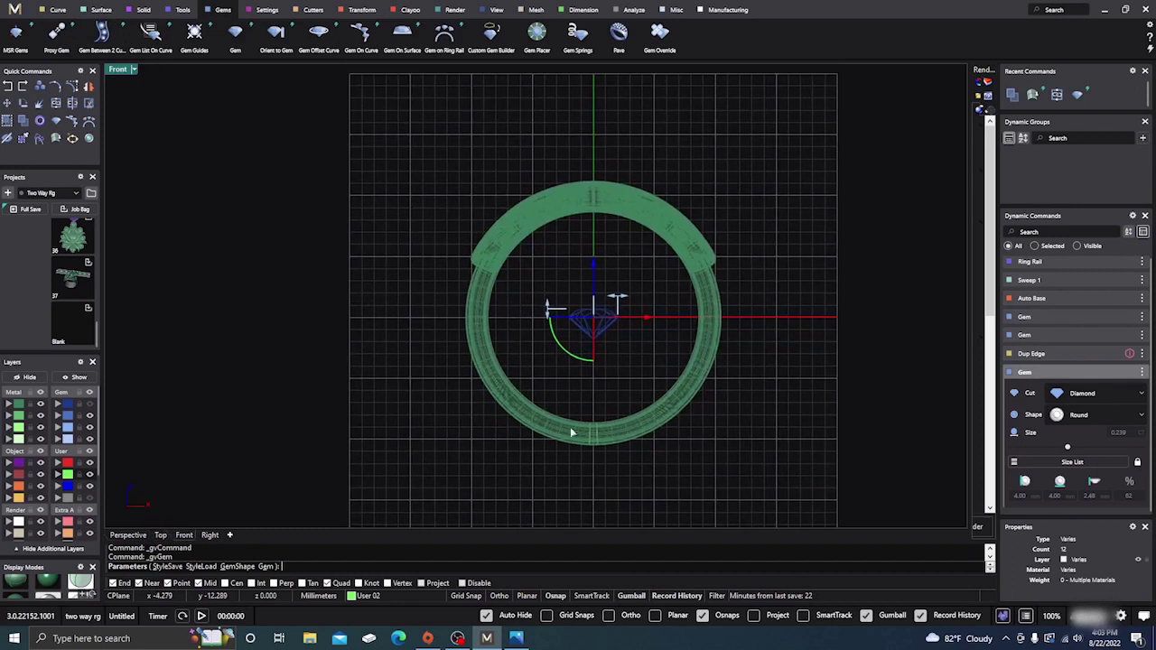
pyautogui.moveTo(596, 265); pyautogui.dragTo(623, 114)
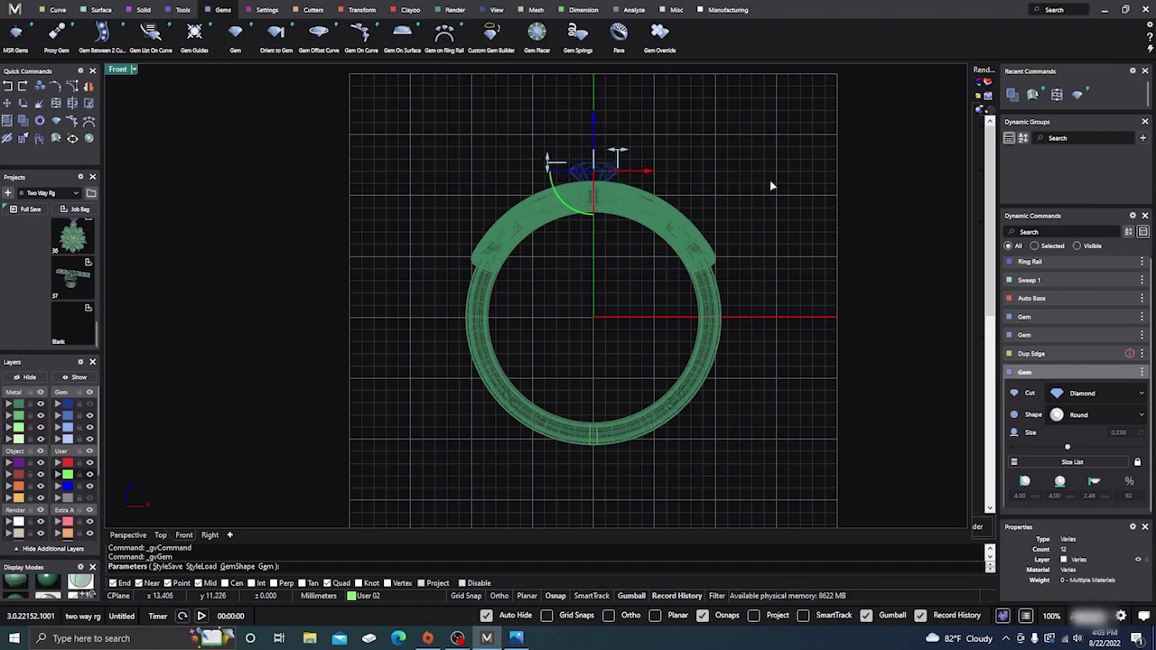
pyautogui.press('Return')
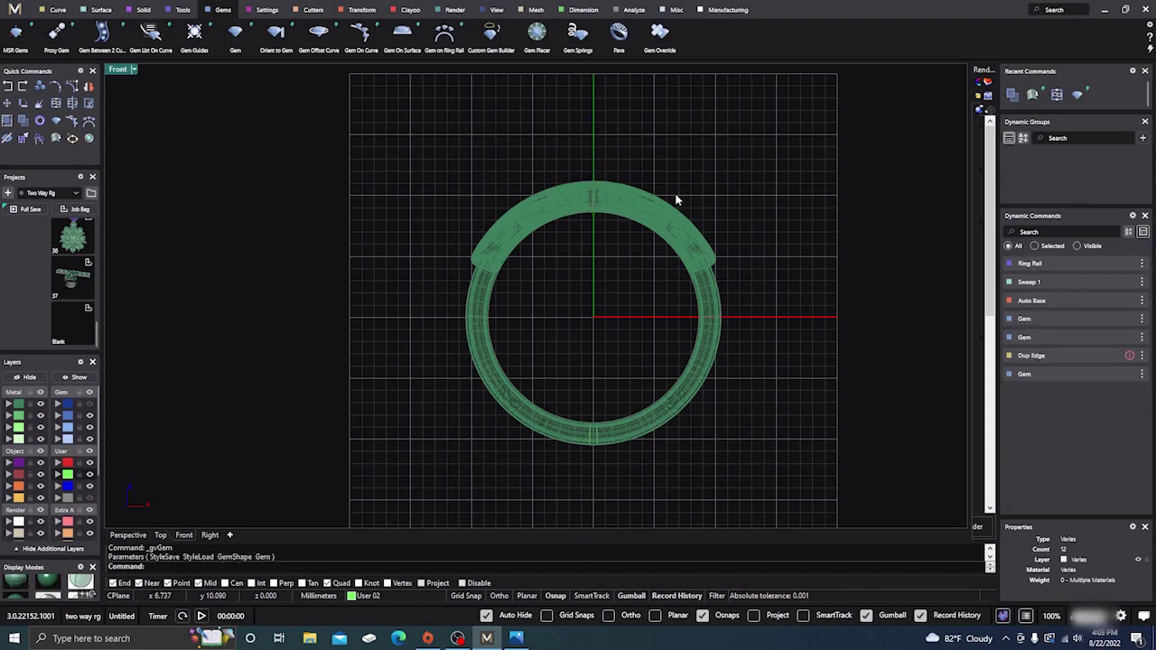
# Unhide the gems and resize the top gem to 0.257 ct to match the centre gem
pyautogui.click(90, 405)
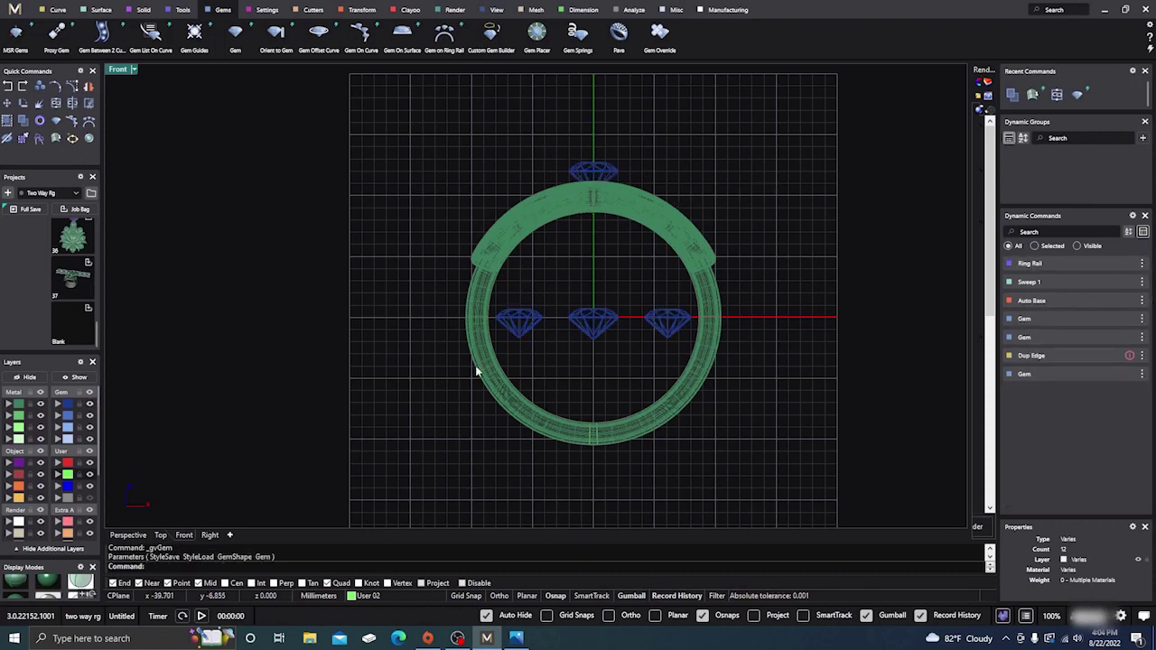
pyautogui.click(604, 325)
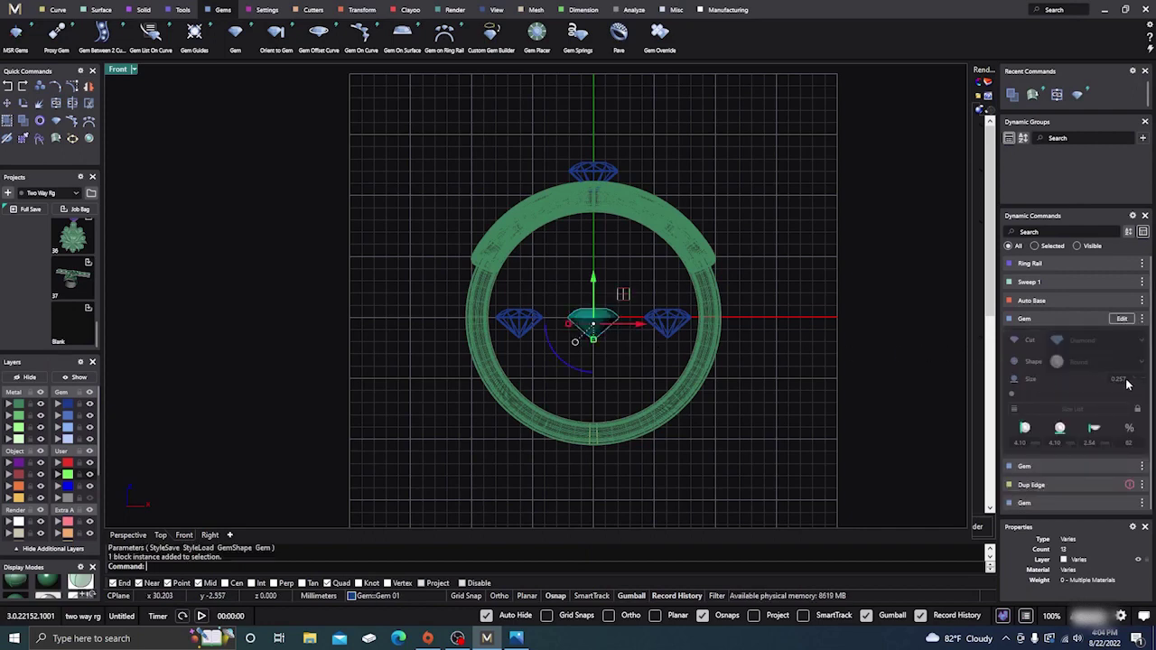
pyautogui.click(593, 172)
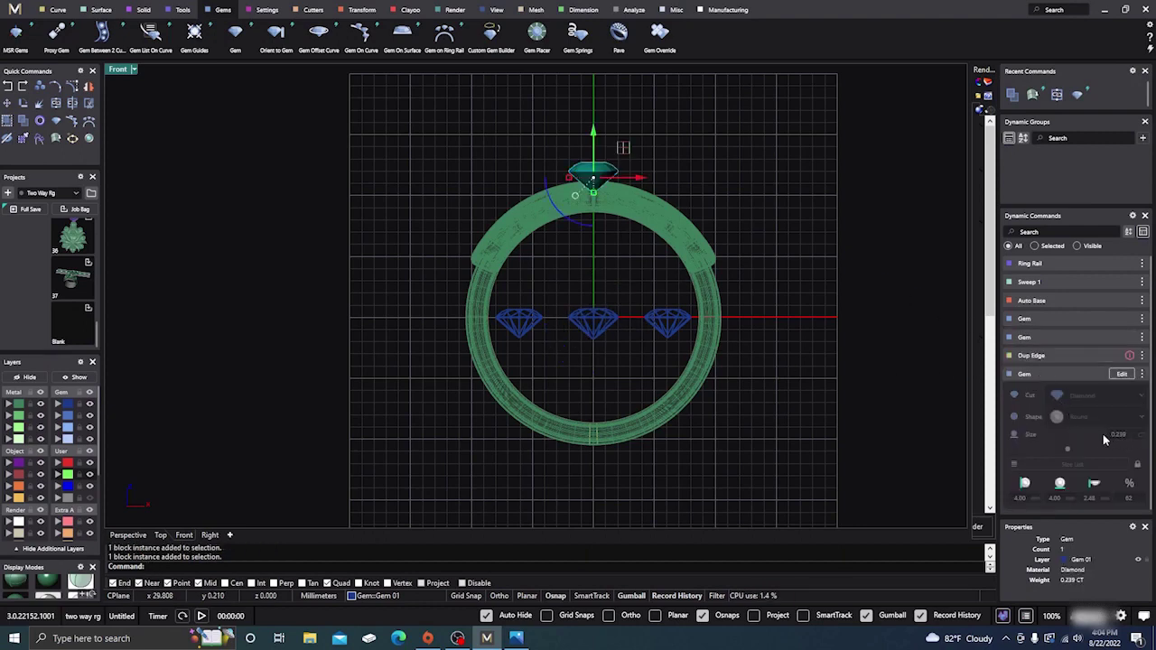
pyautogui.click(1122, 374)
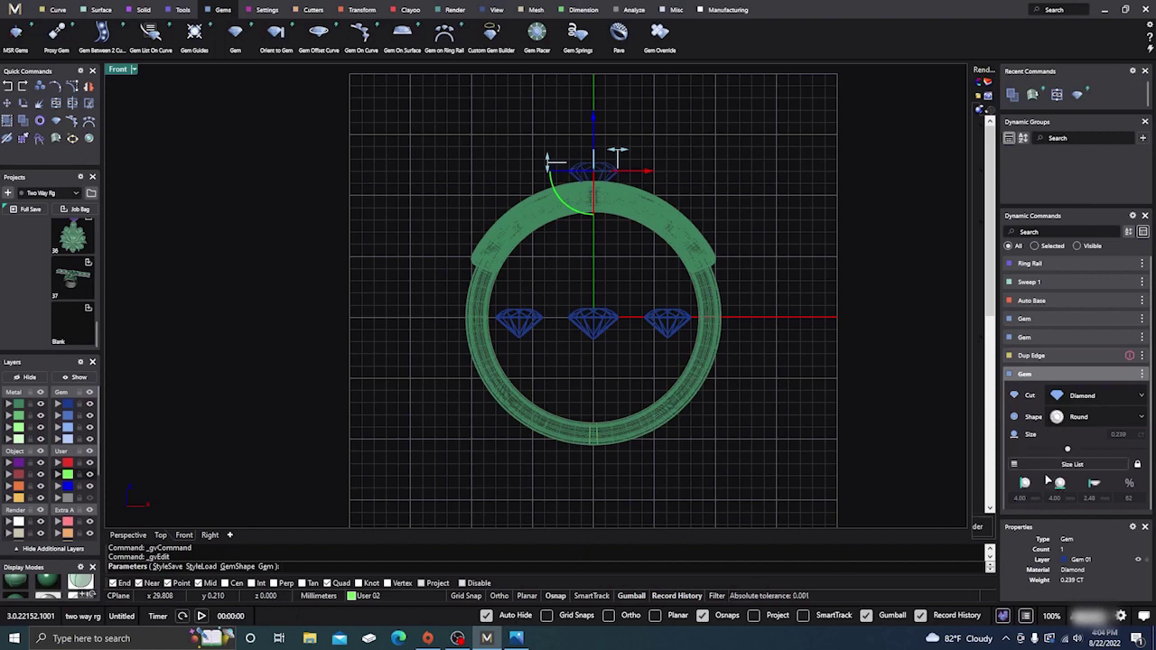
pyautogui.click(1038, 464)
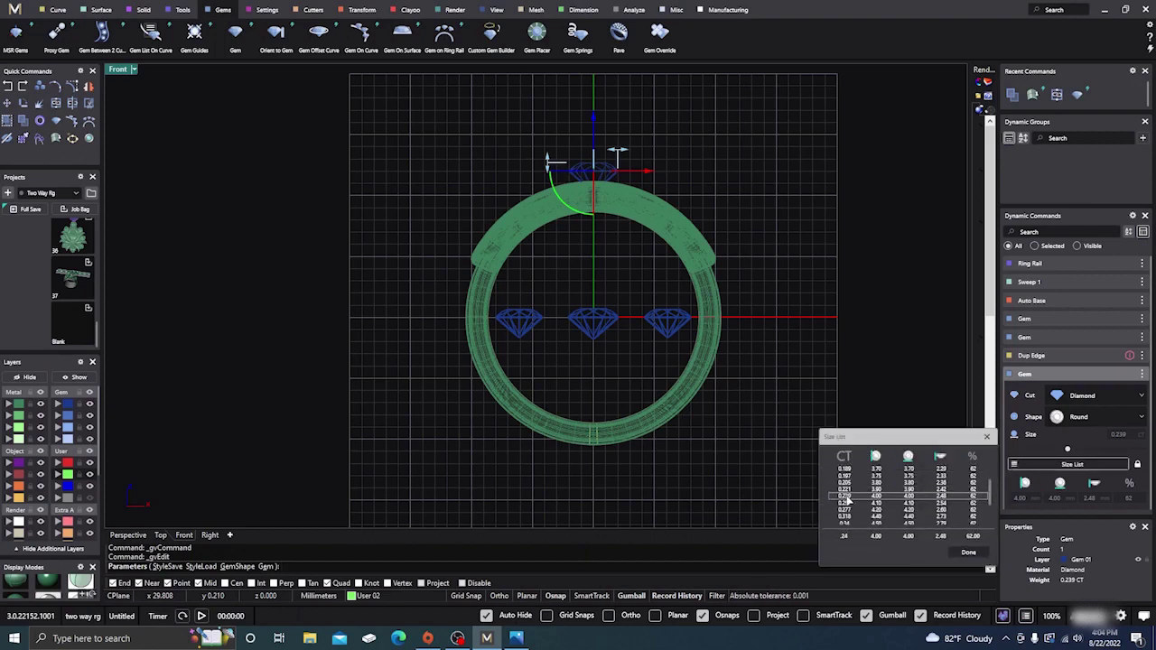
pyautogui.click(903, 503)
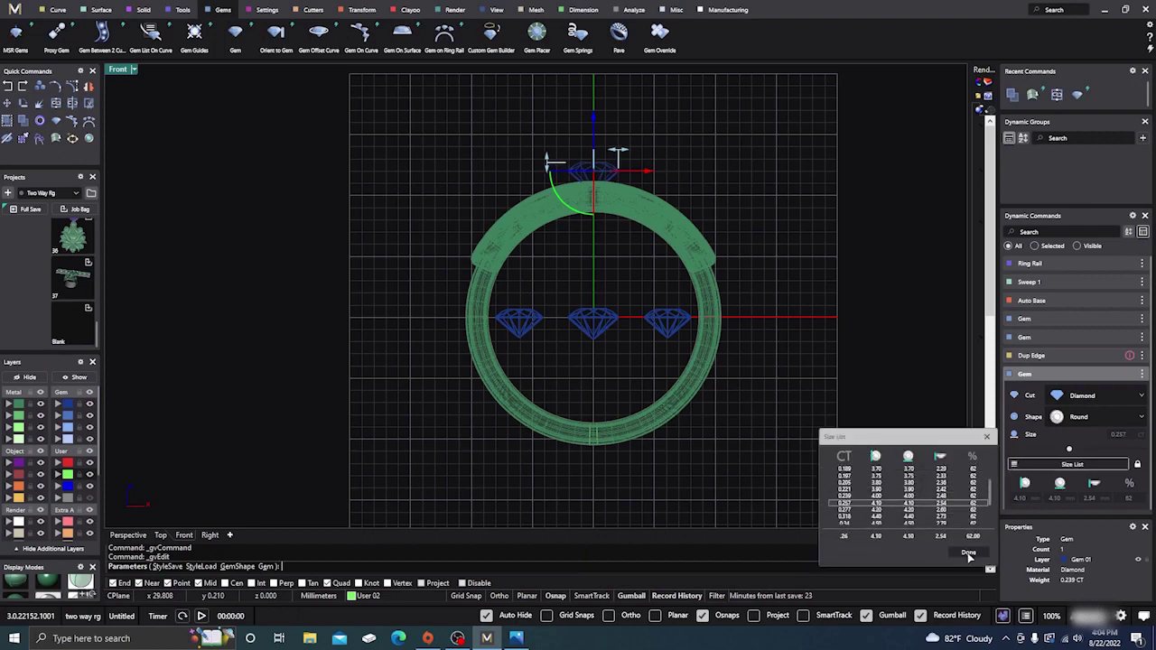
pyautogui.click(968, 553)
pyautogui.press('Return')
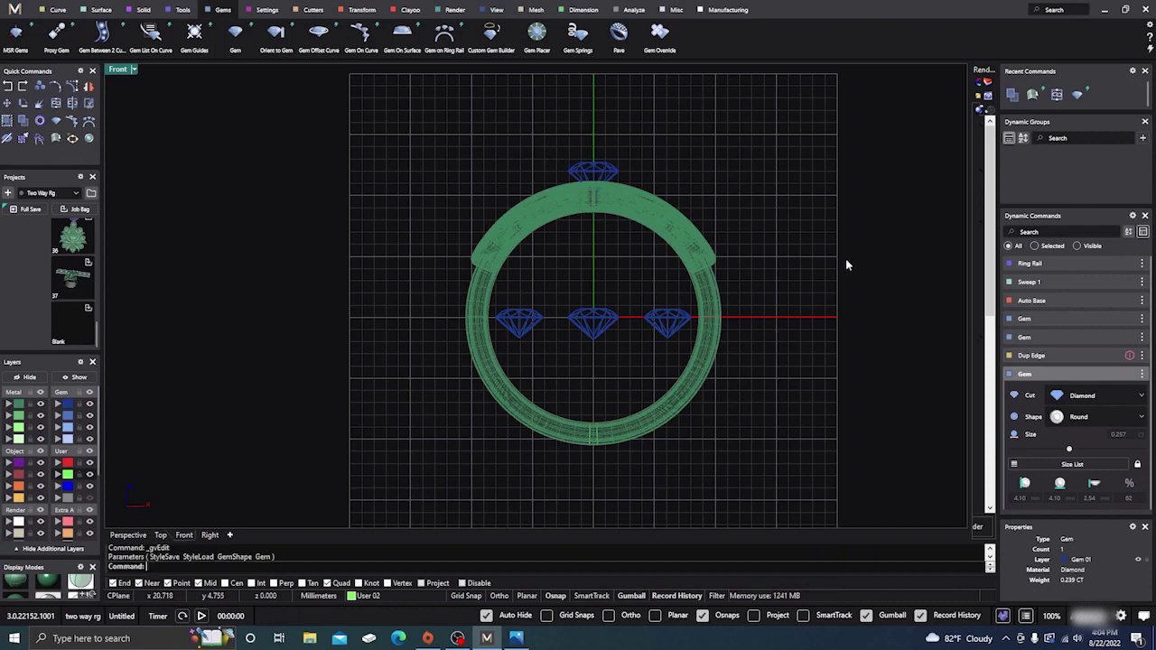
# Check the right gem's size, then window-select the three inner gems
pyautogui.click(596, 165)
pyautogui.click(703, 127)
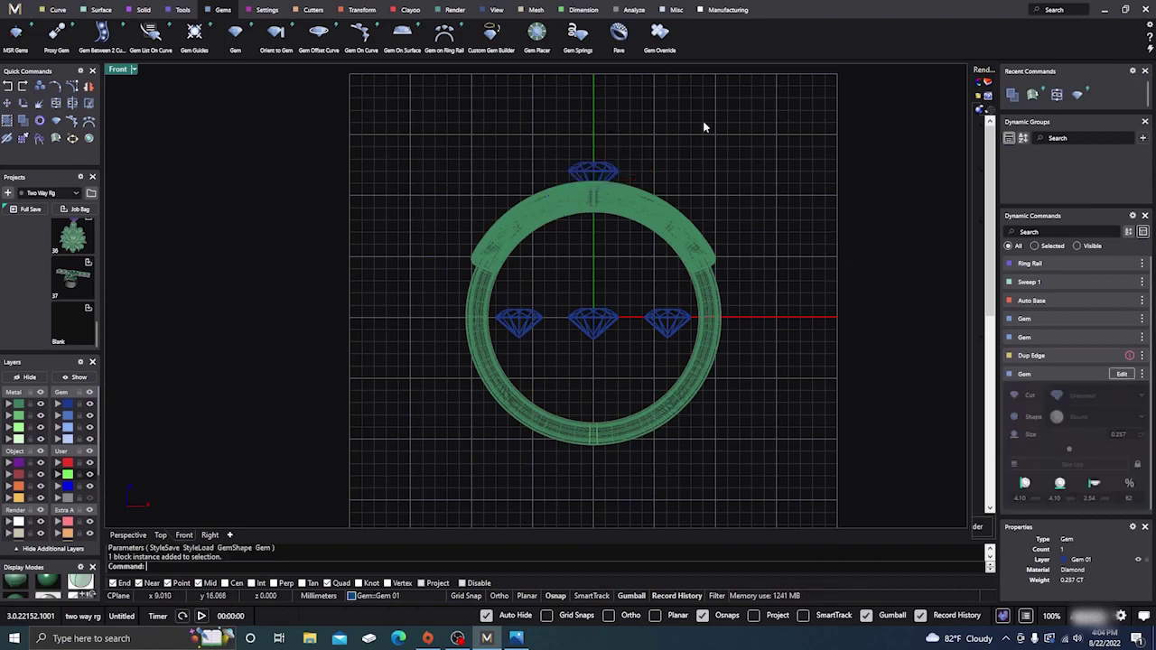
pyautogui.click(674, 319)
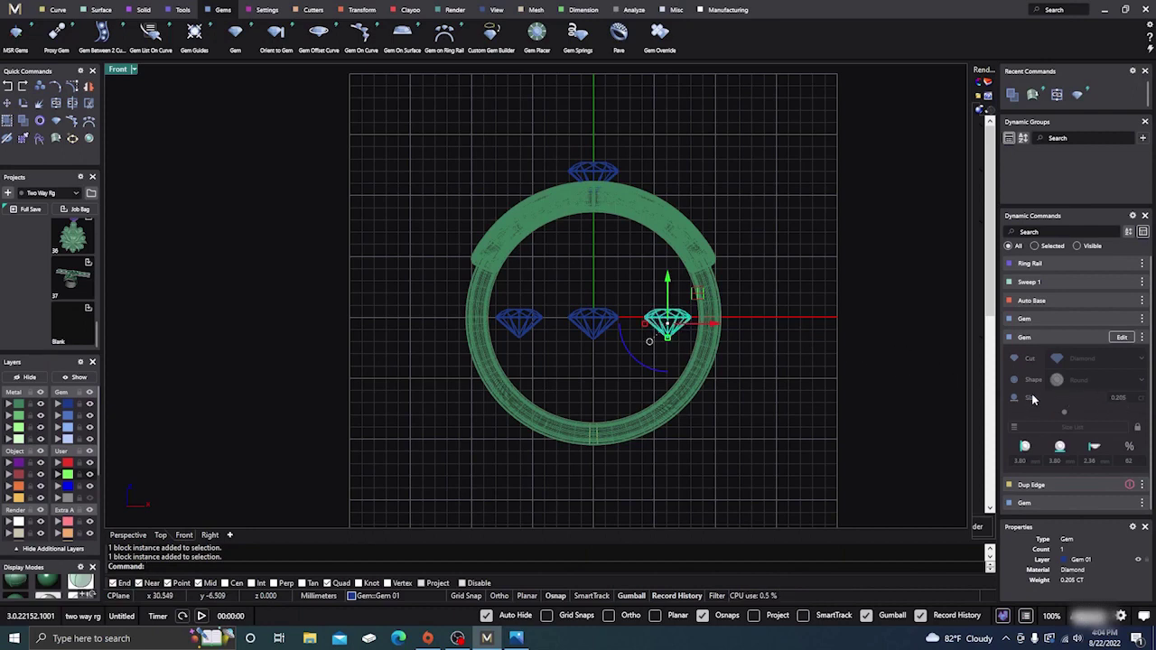
pyautogui.click(909, 386)
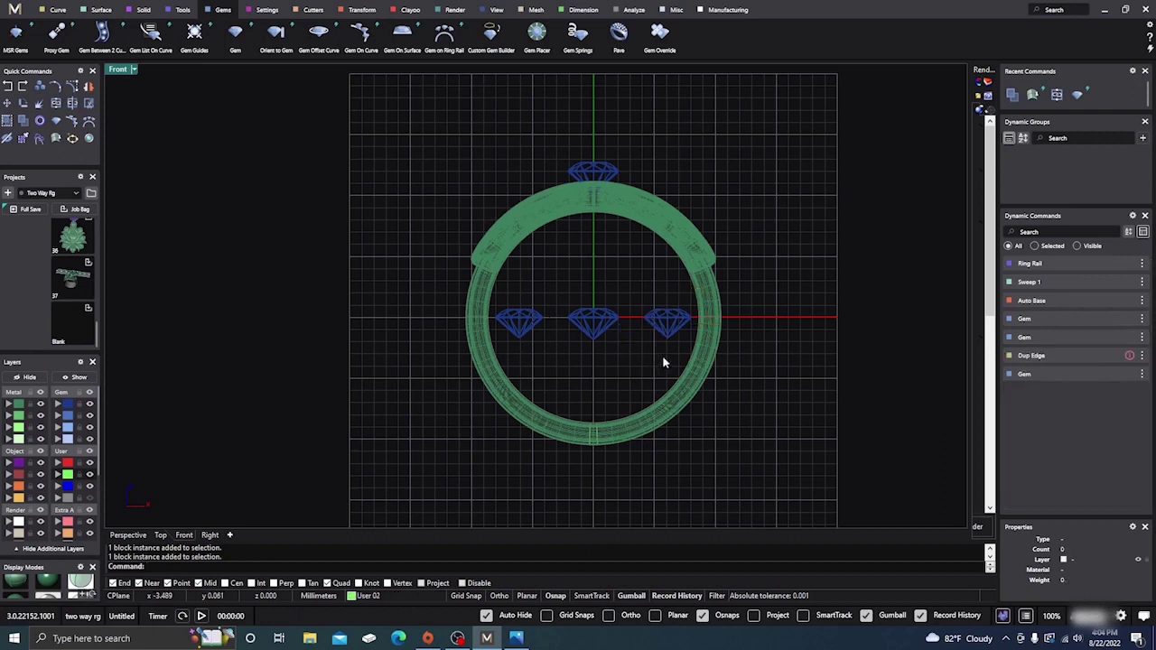
pyautogui.moveTo(667, 357); pyautogui.dragTo(533, 305)
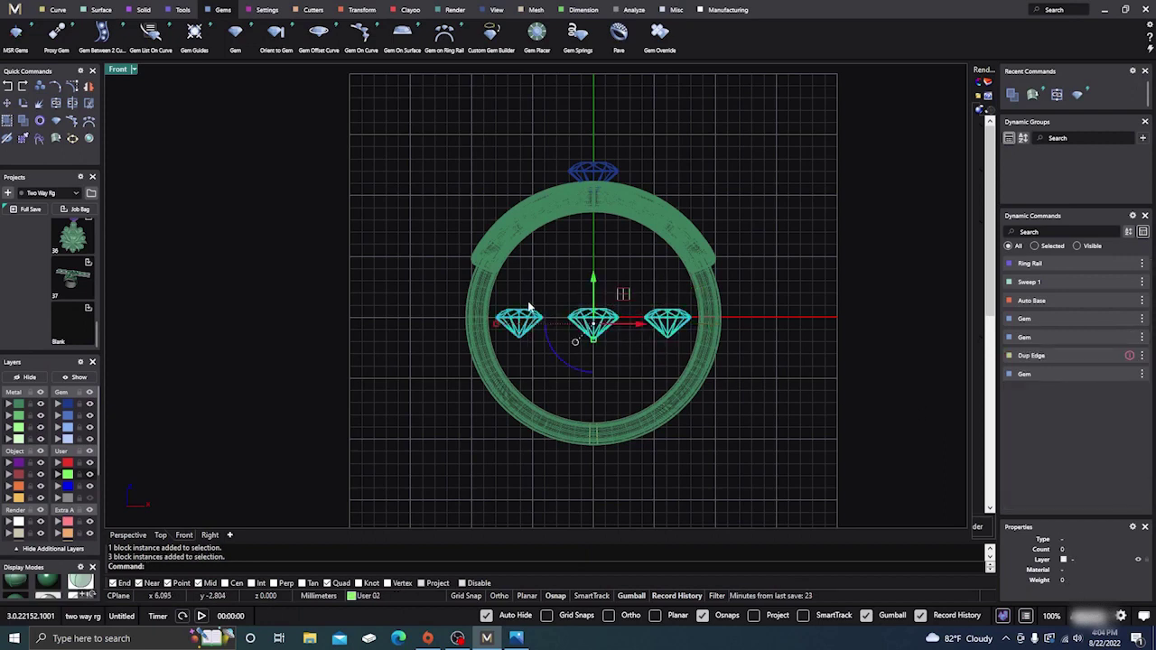
# Move the three gems to layer Gem 02, hide them, and add a 0.205 ct (3.80 mm) round gem
pyautogui.click(58, 418)
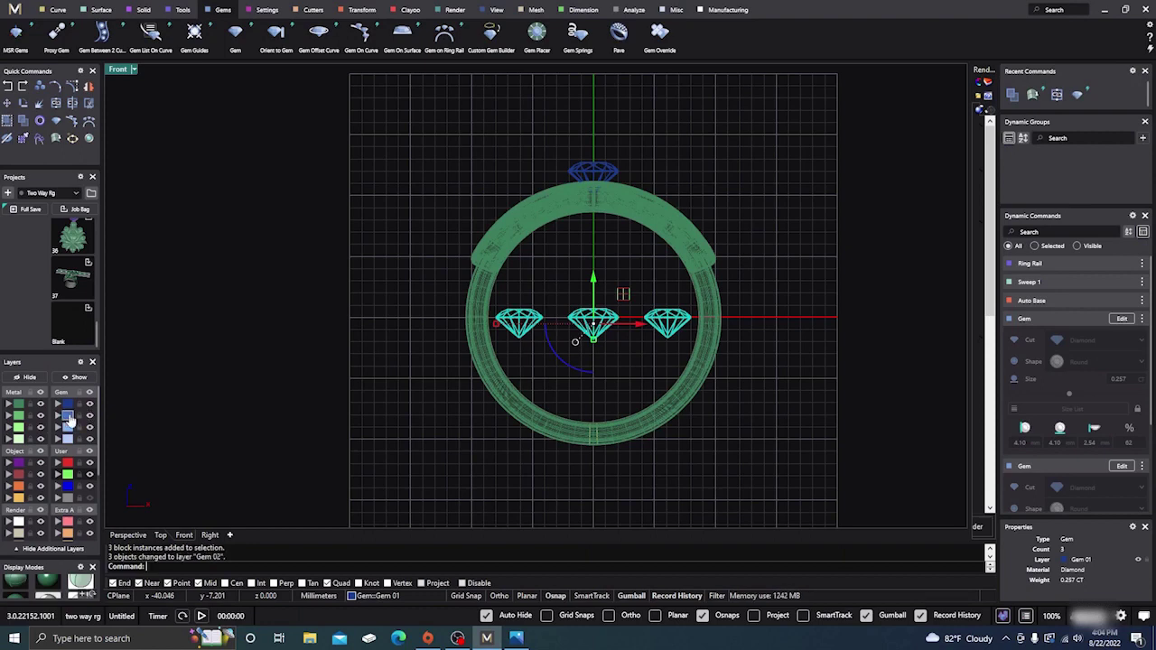
pyautogui.click(89, 415)
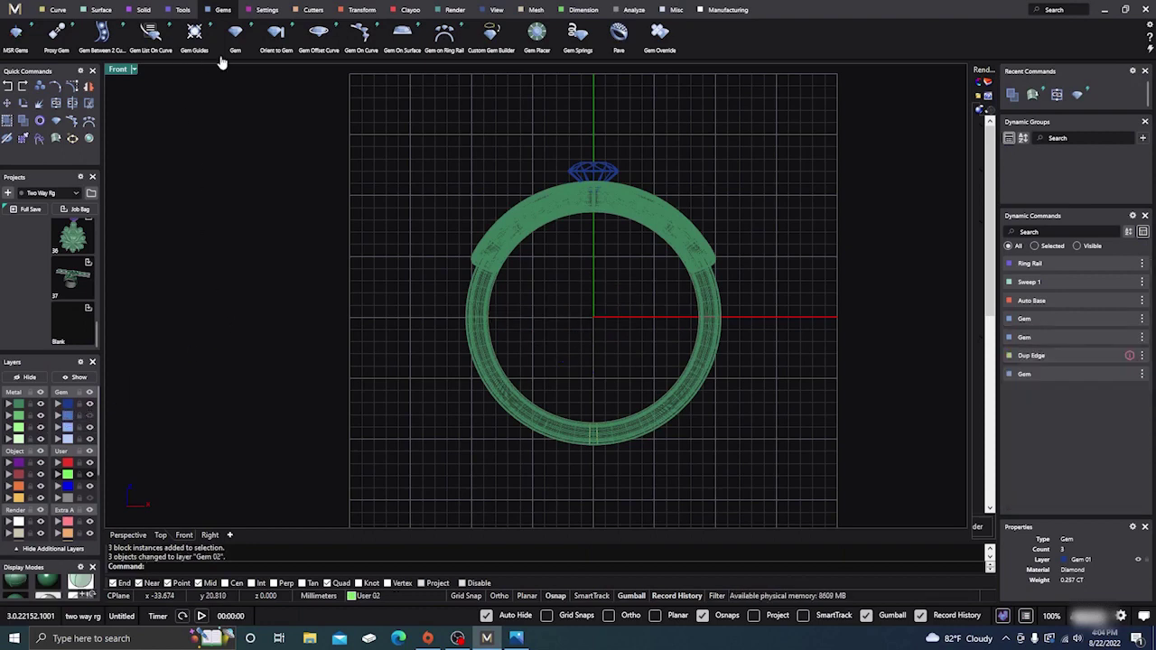
pyautogui.click(237, 34)
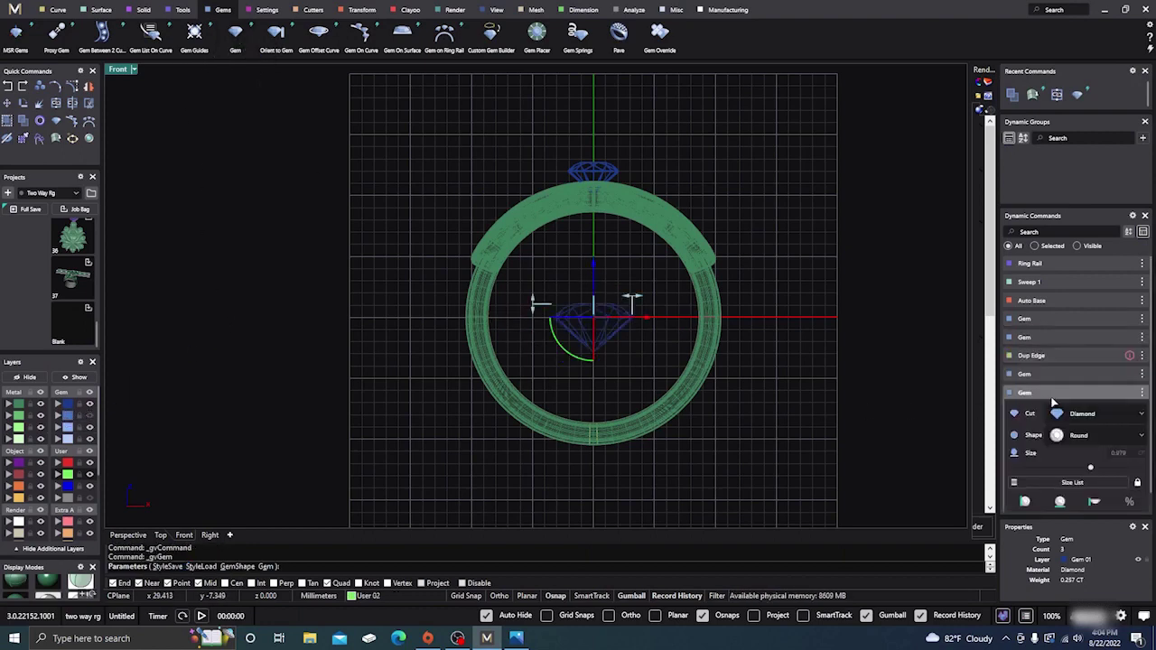
pyautogui.click(1072, 482)
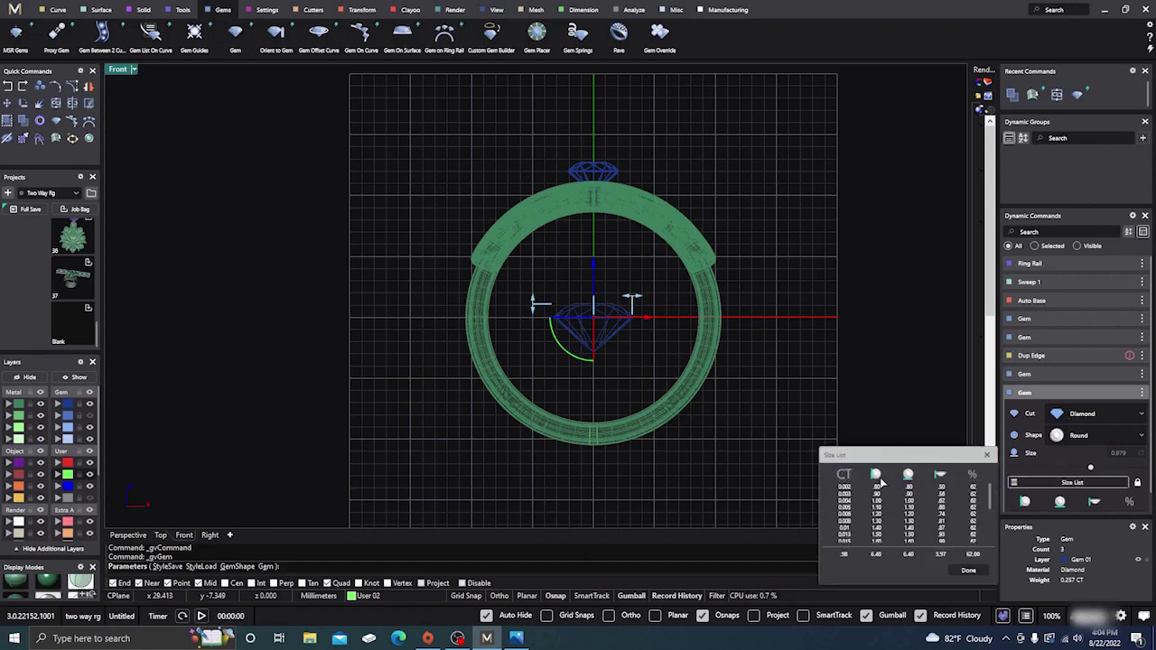
pyautogui.scroll(-9, 849, 496)
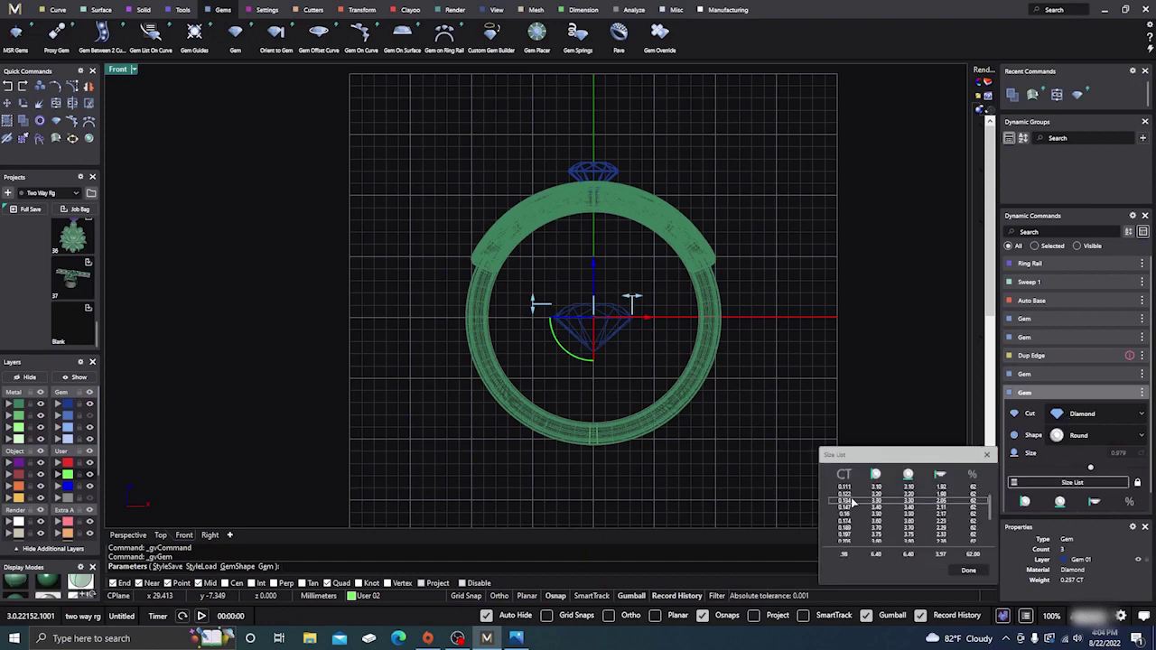
pyautogui.scroll(-2, 852, 506)
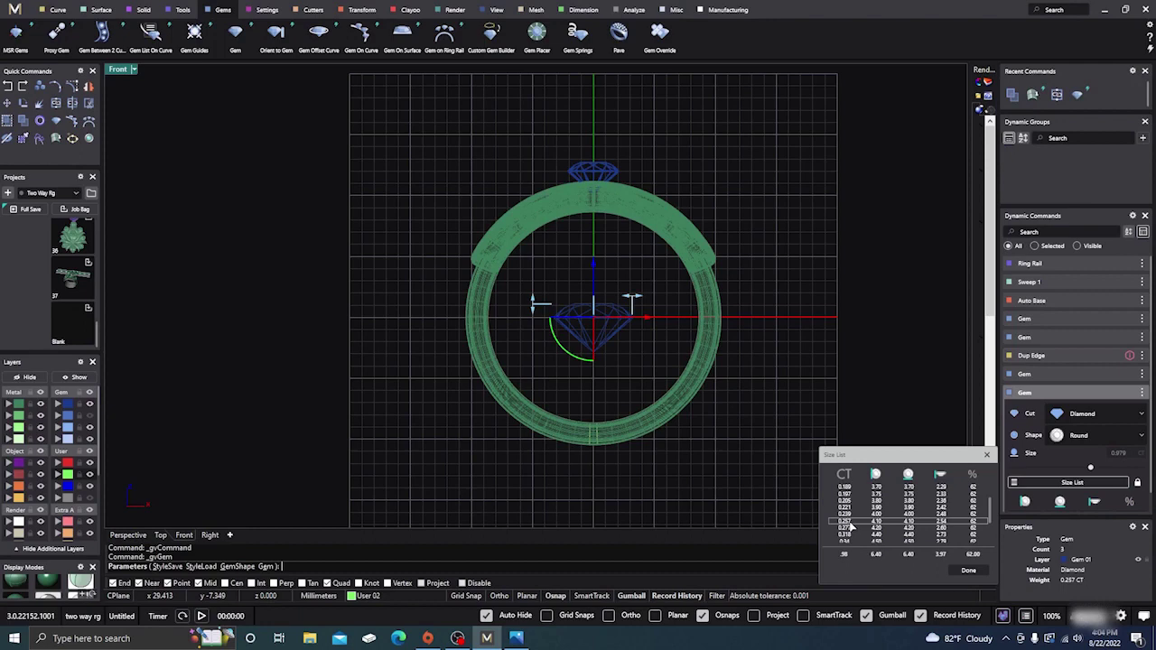
pyautogui.click(849, 501)
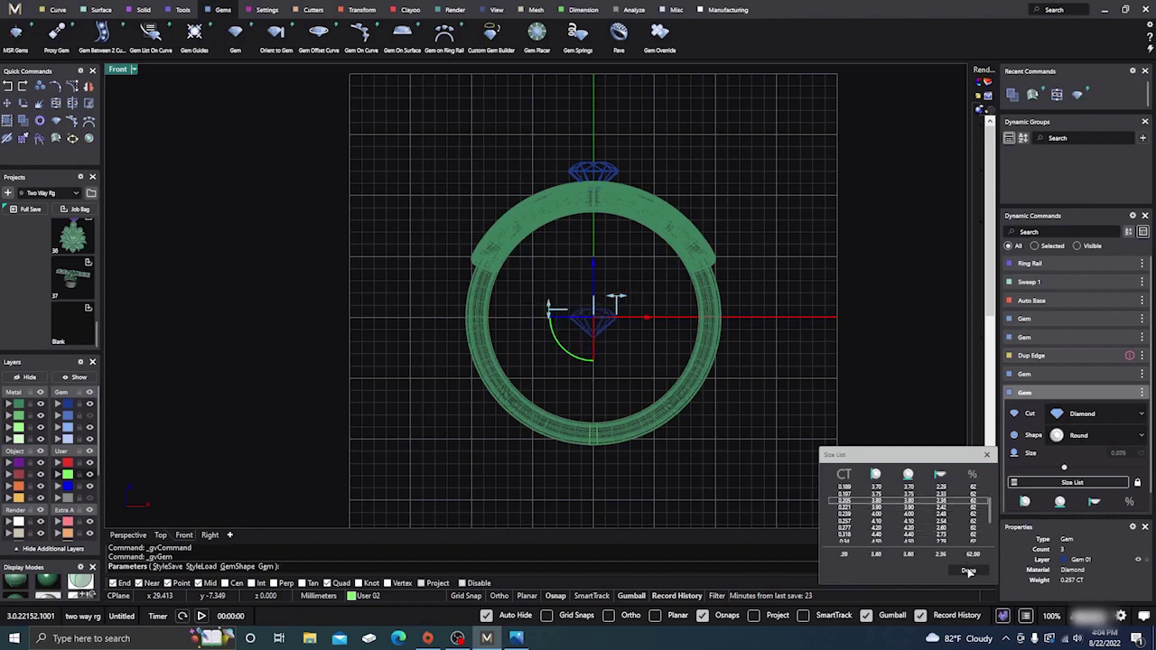
pyautogui.click(968, 571)
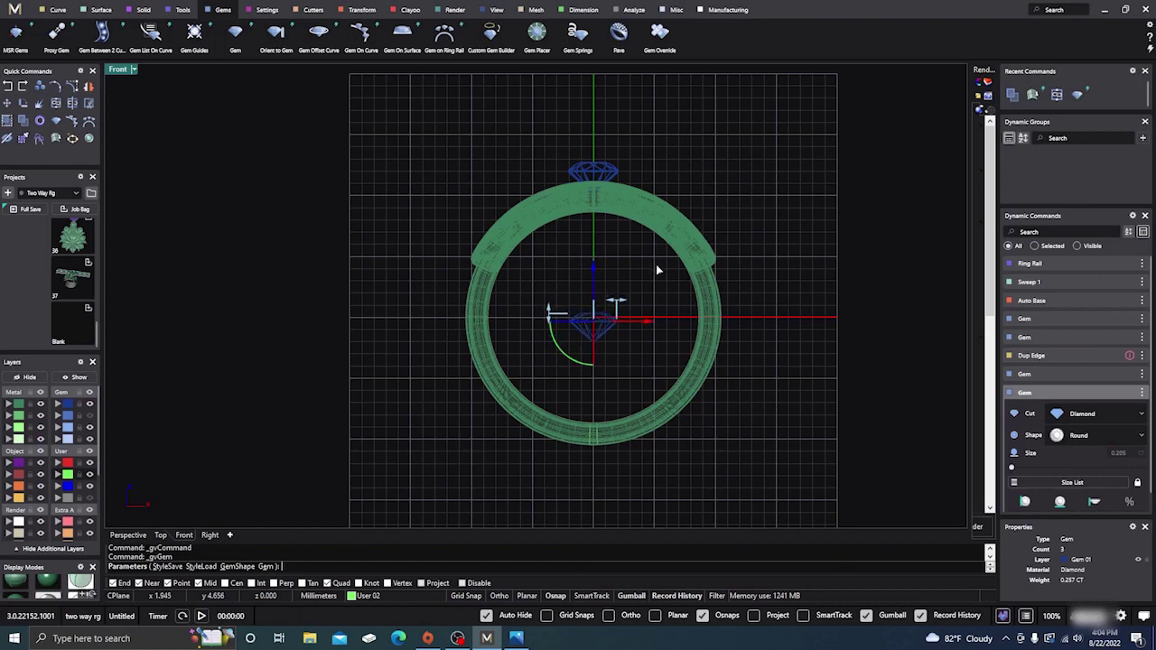
# Move the new gem right and up onto the ring top, tilting it along the band's curve
pyautogui.moveTo(647, 319); pyautogui.dragTo(709, 319)
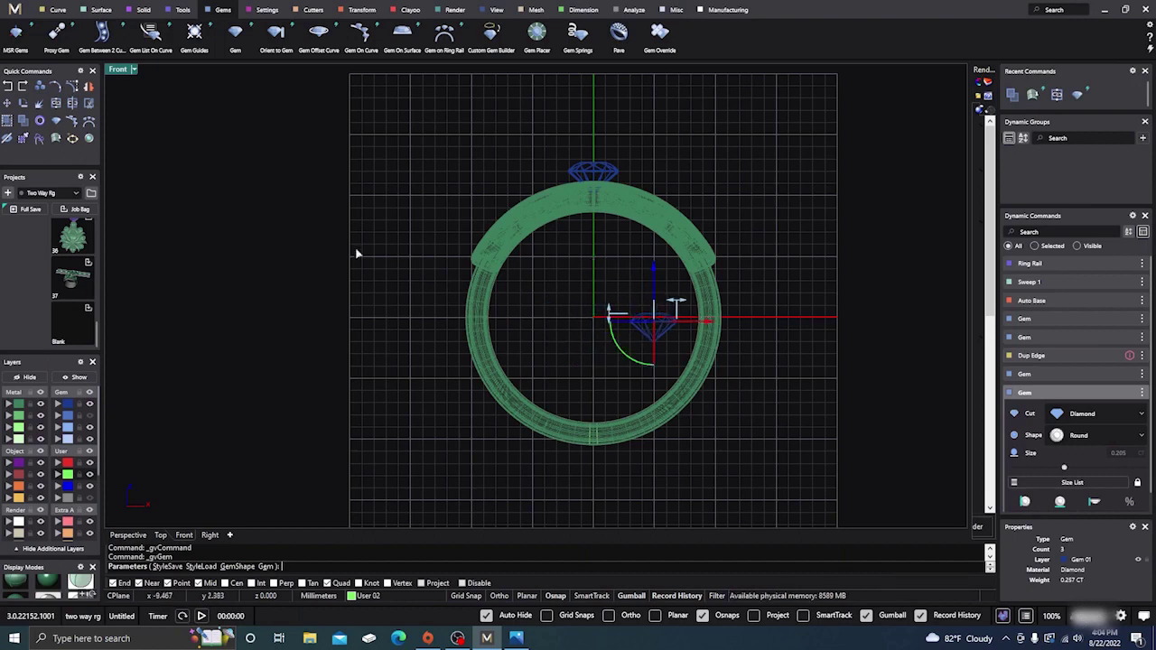
pyautogui.moveTo(279, 256); pyautogui.dragTo(265, 333, button='right')
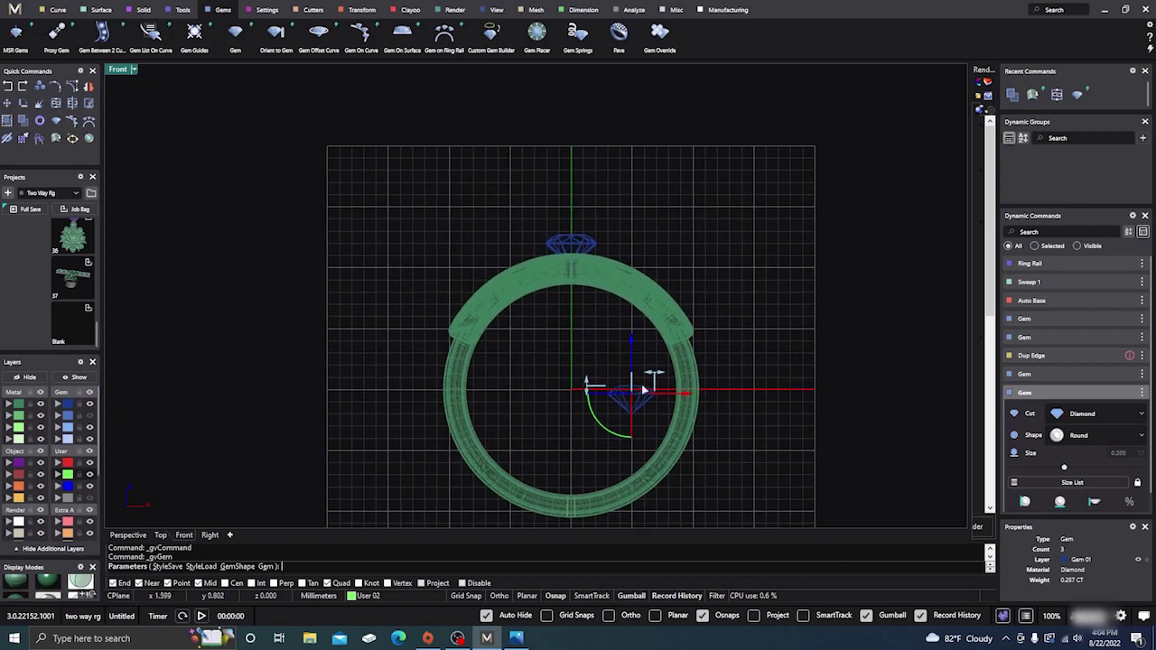
pyautogui.moveTo(633, 341); pyautogui.dragTo(662, 201)
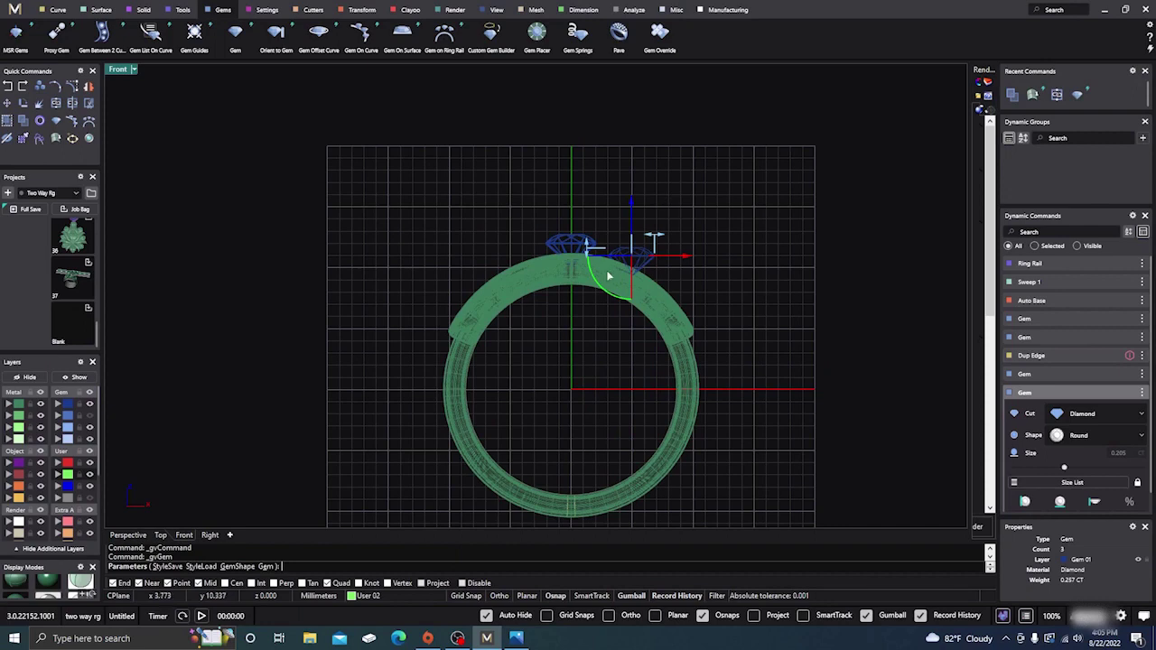
pyautogui.moveTo(602, 290); pyautogui.dragTo(593, 275)
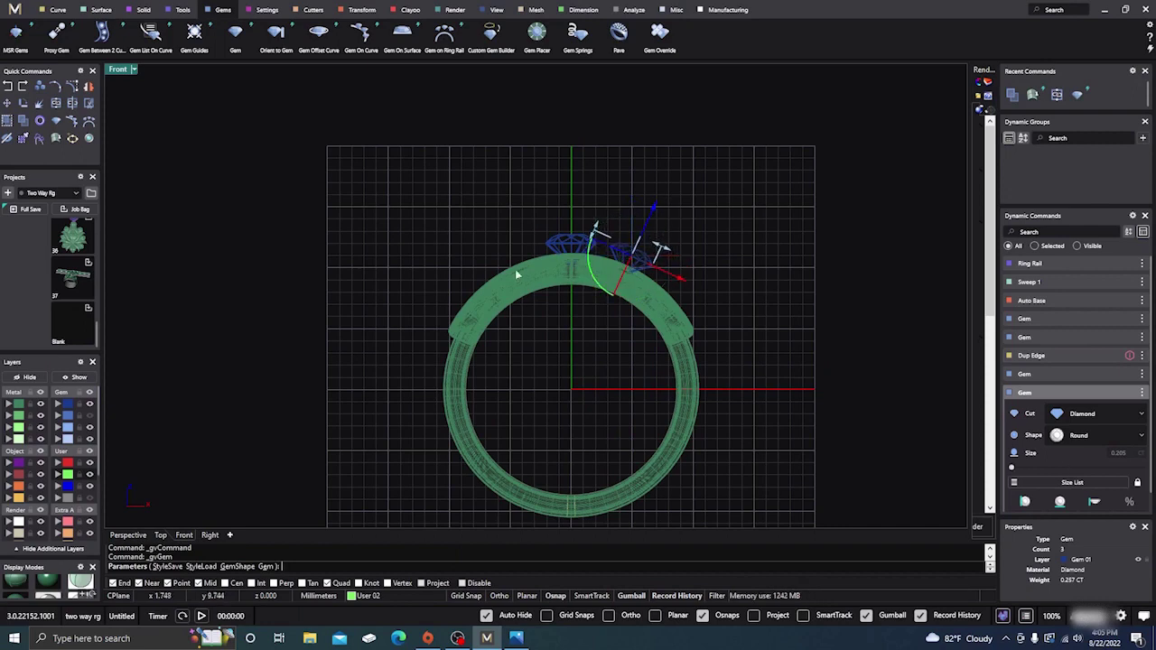
# In the Top view, slide the gem right to centre it in the band's right loop
pyautogui.click(160, 535)
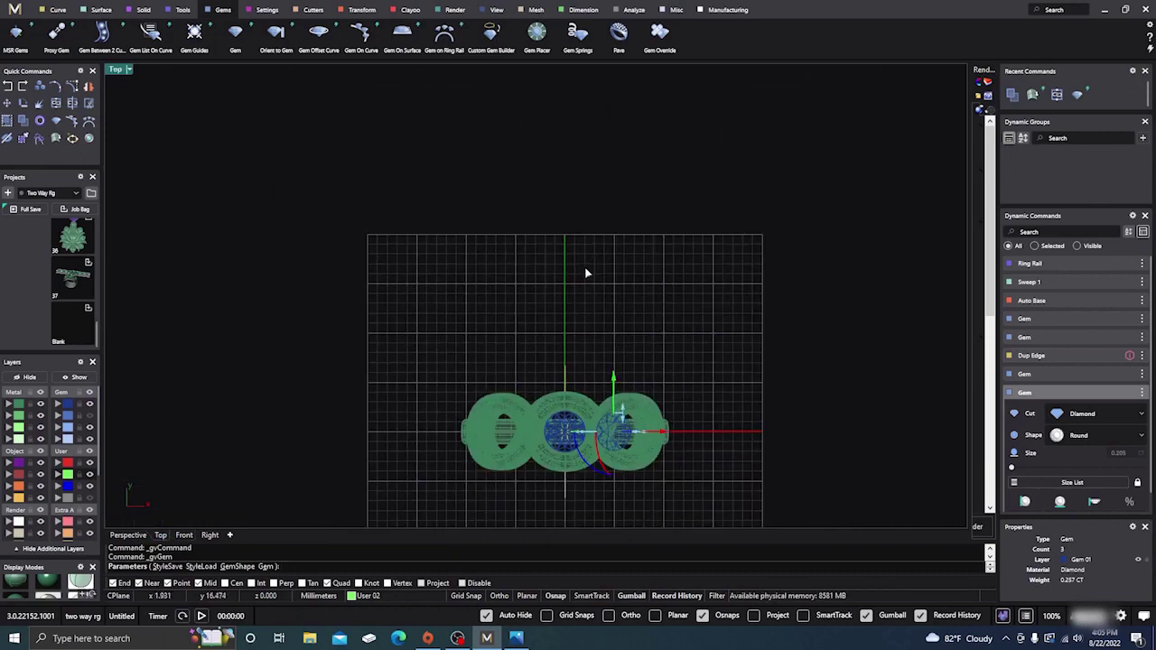
pyautogui.scroll(8, 610, 446)
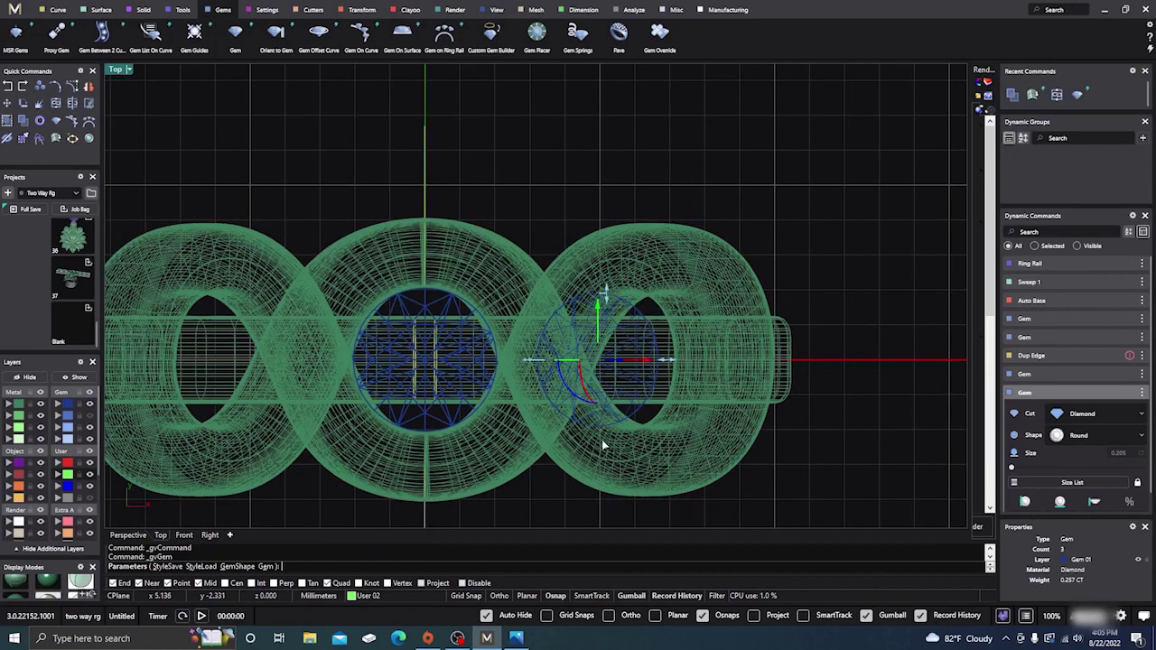
pyautogui.moveTo(646, 361); pyautogui.dragTo(719, 362)
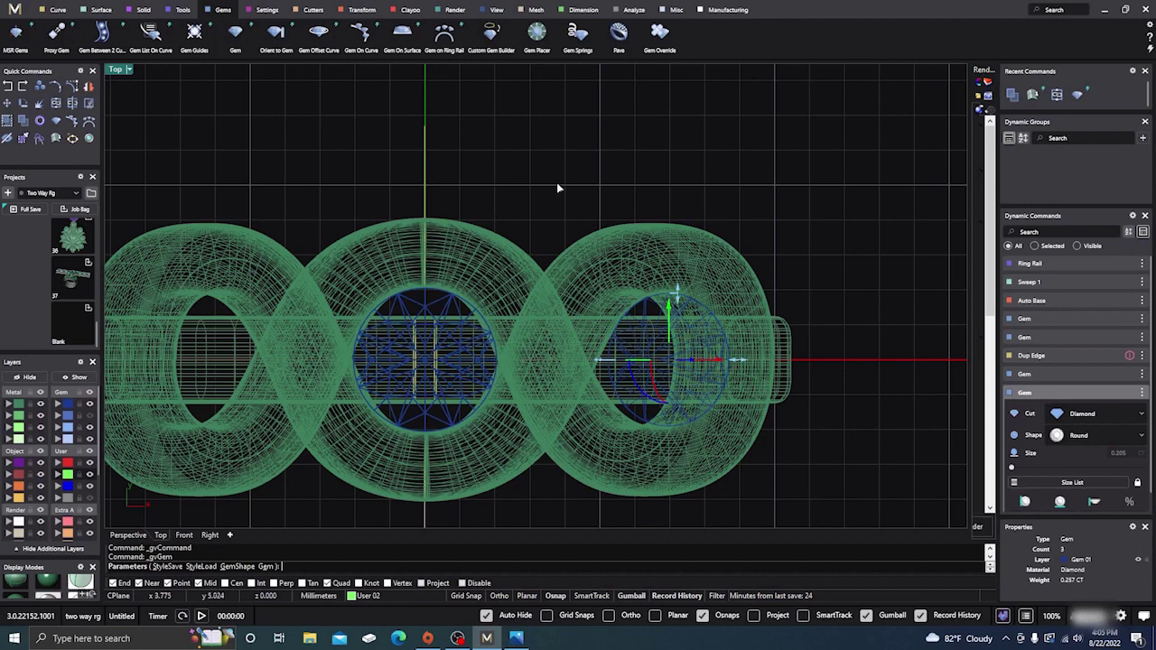
# Switch to shaded display and orbit the Perspective view around the ring
pyautogui.click(45, 586)
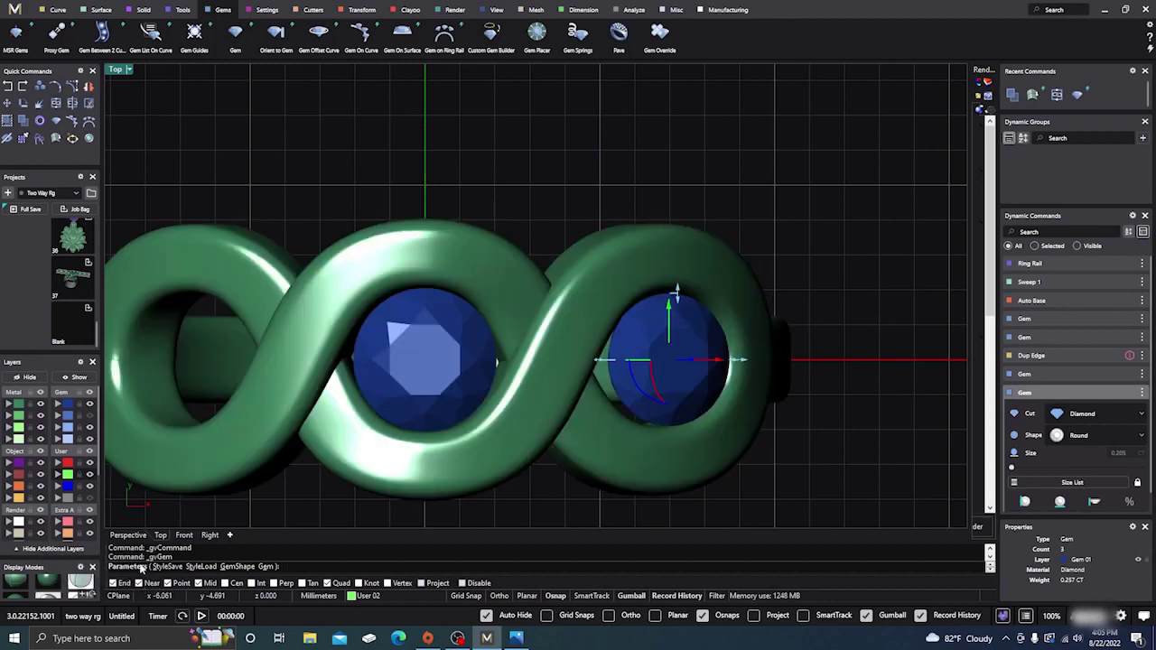
pyautogui.click(127, 534)
pyautogui.moveTo(511, 370); pyautogui.dragTo(578, 398, button='right')
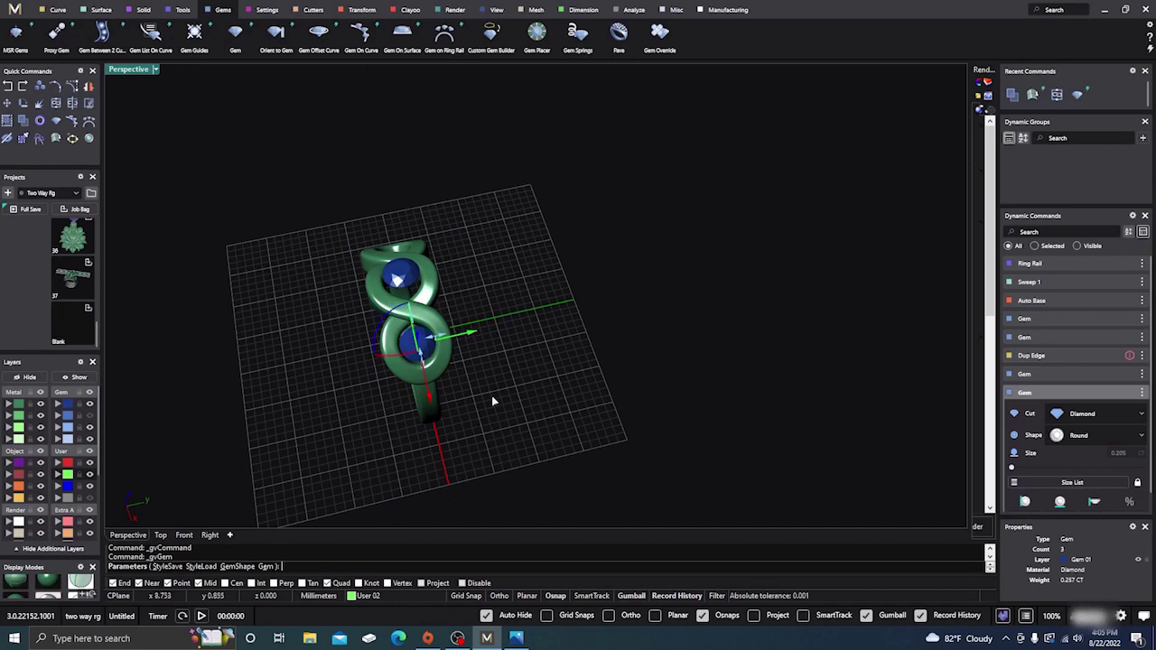
# Tilt the side gem slightly and lower it along its own axis into the band
pyautogui.moveTo(492, 396); pyautogui.dragTo(656, 301, button='right')
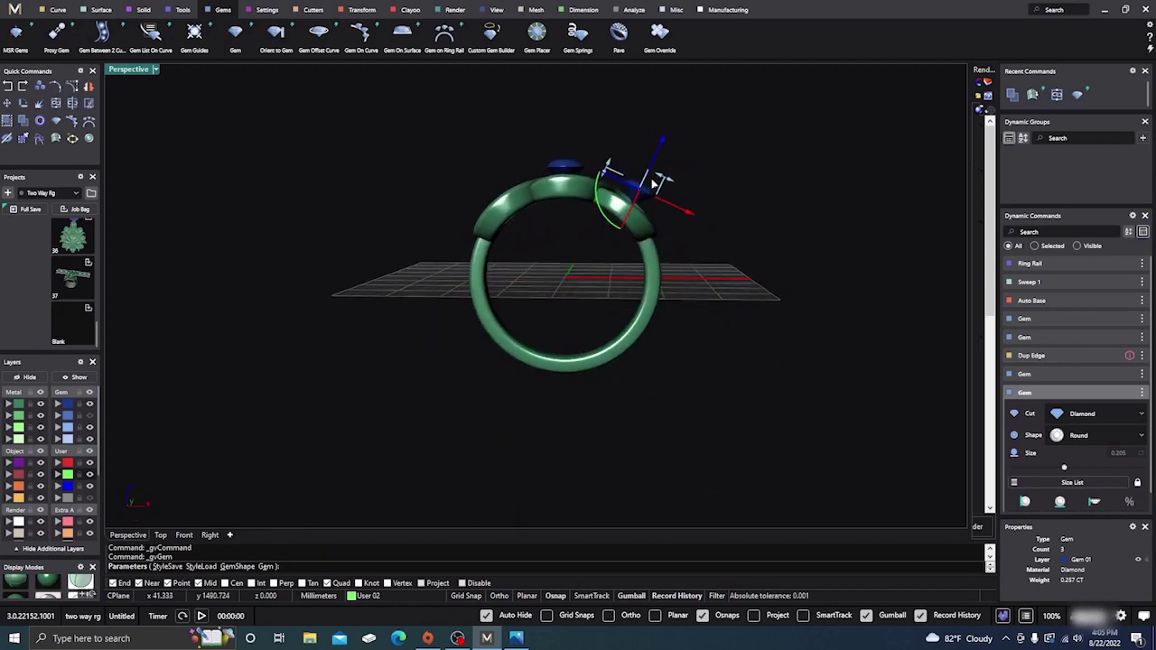
pyautogui.scroll(6, 603, 242)
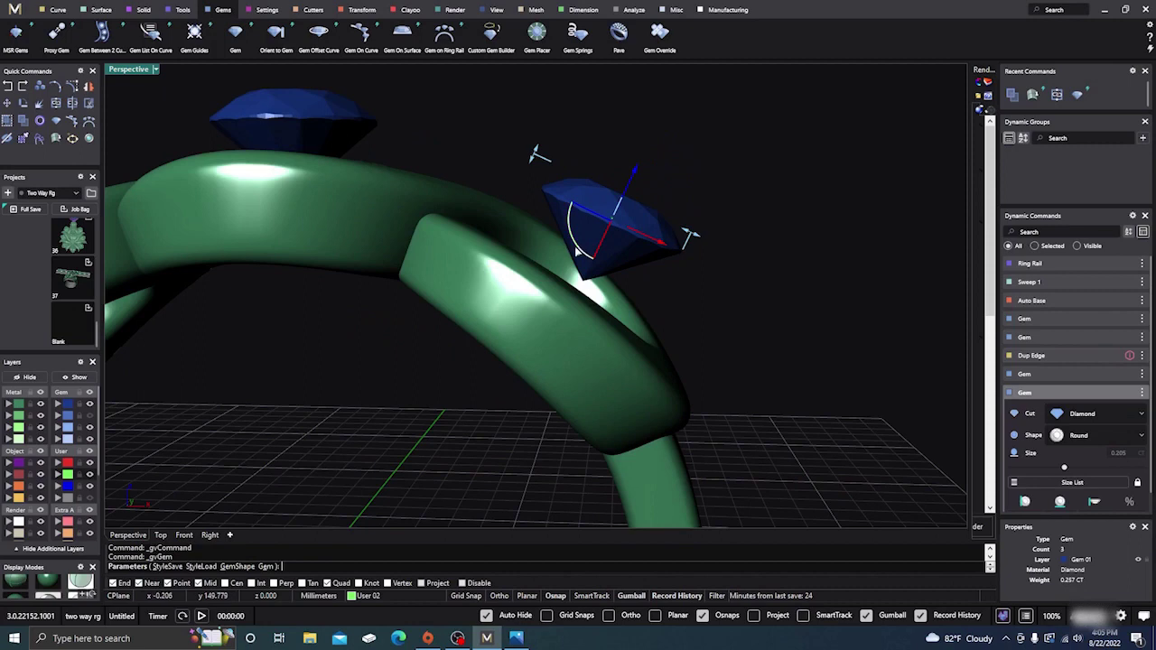
pyautogui.moveTo(576, 251); pyautogui.dragTo(587, 242)
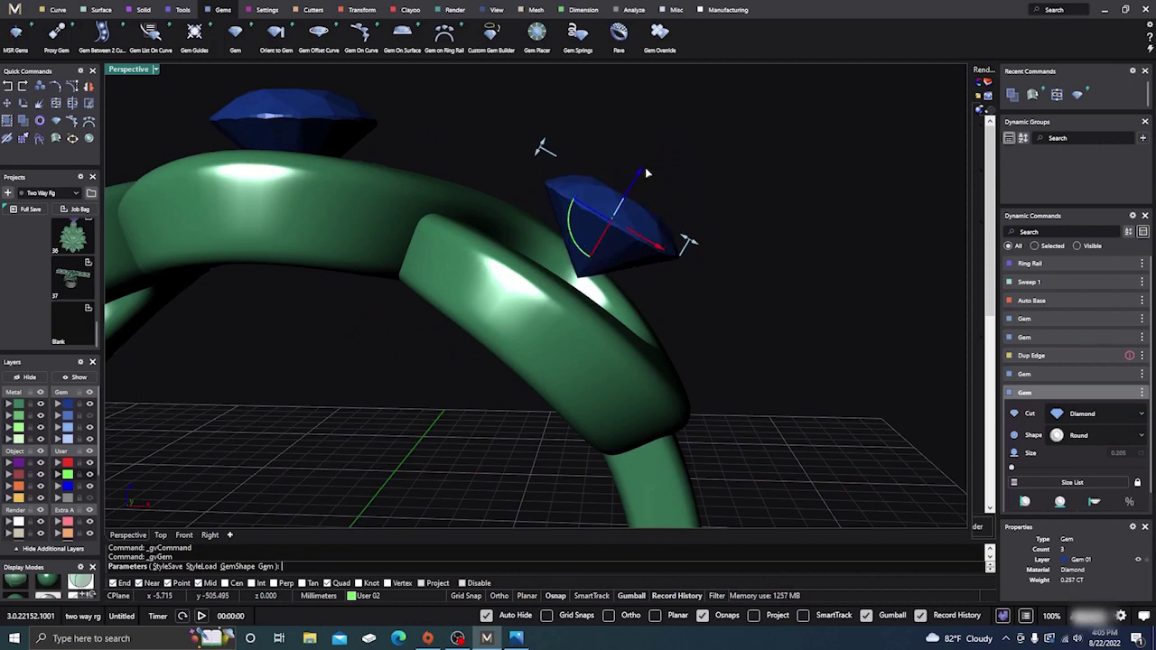
pyautogui.moveTo(646, 172); pyautogui.dragTo(629, 200)
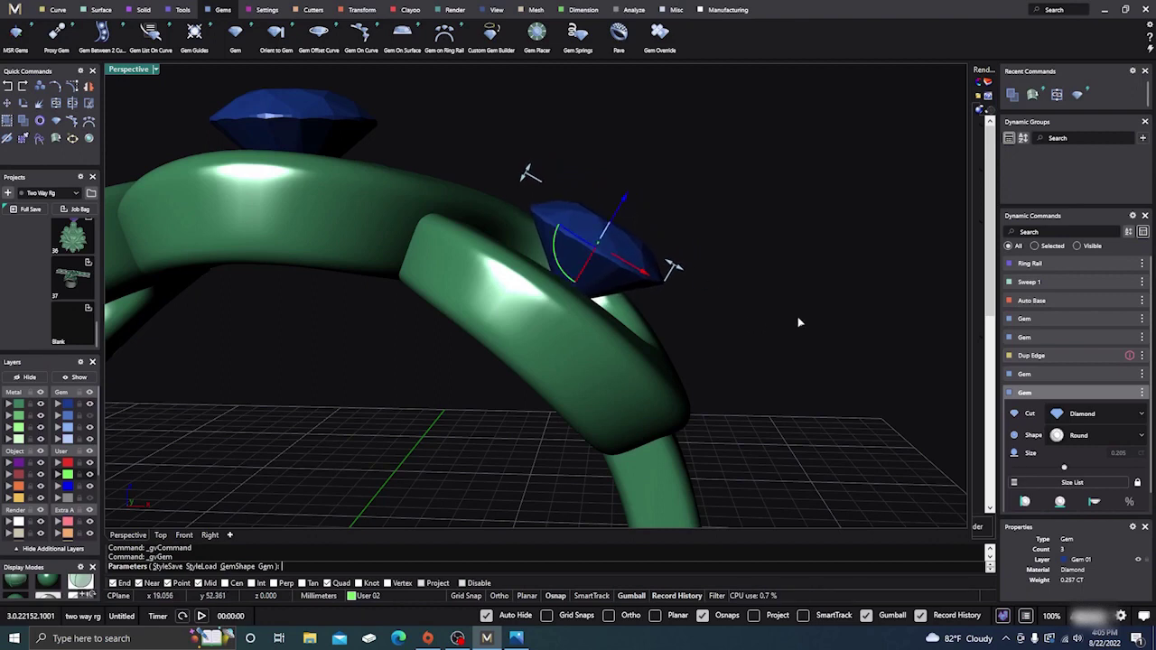
# Orbit and zoom around the whole ring to check how the gem is seated
pyautogui.moveTo(799, 321); pyautogui.dragTo(788, 365, button='right')
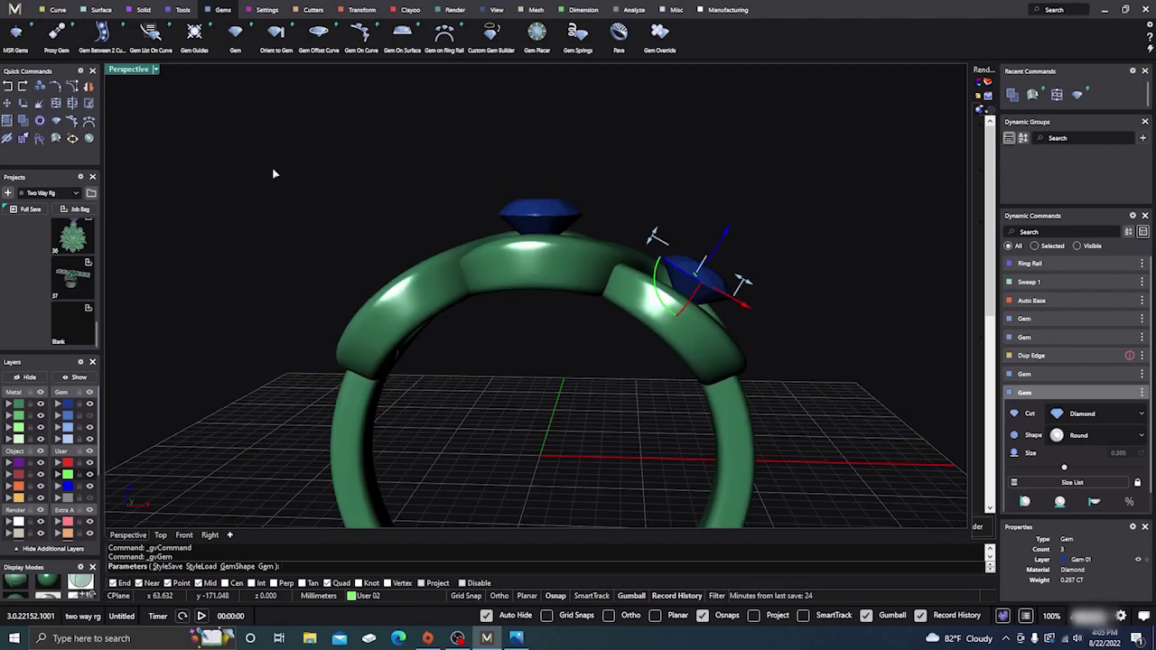
pyautogui.moveTo(274, 172); pyautogui.dragTo(632, 352, button='right')
pyautogui.scroll(-3, 798, 342)
pyautogui.scroll(6, 622, 354)
pyautogui.scroll(-5, 622, 354)
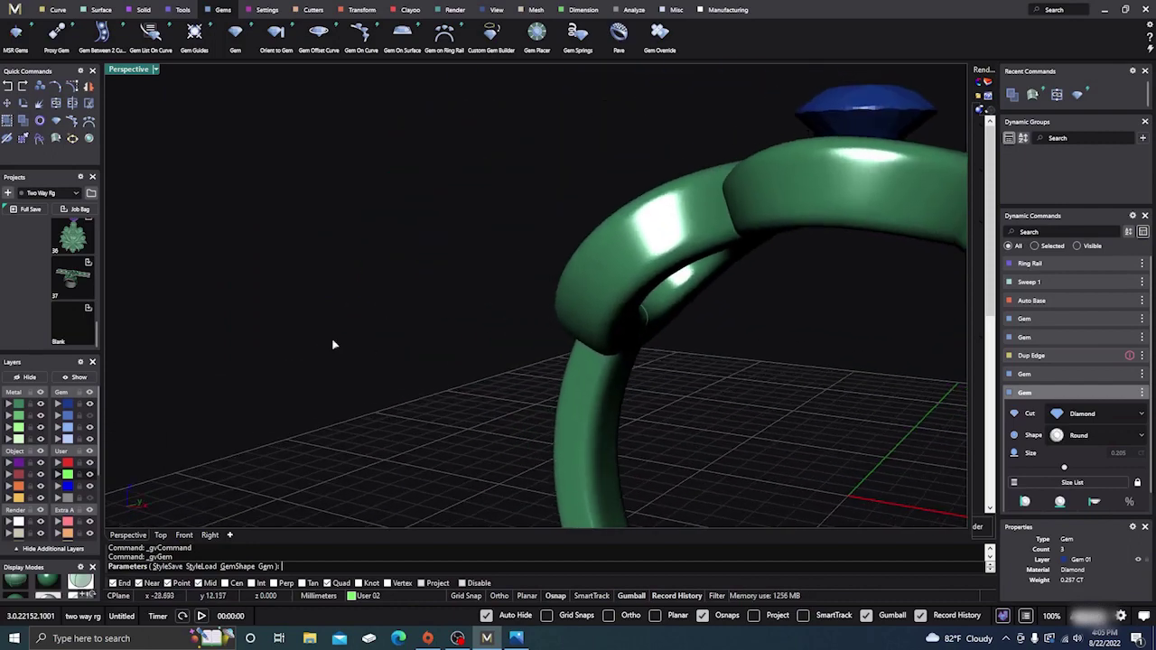
pyautogui.moveTo(330, 340); pyautogui.dragTo(497, 361, button='right')
pyautogui.scroll(5, 639, 348)
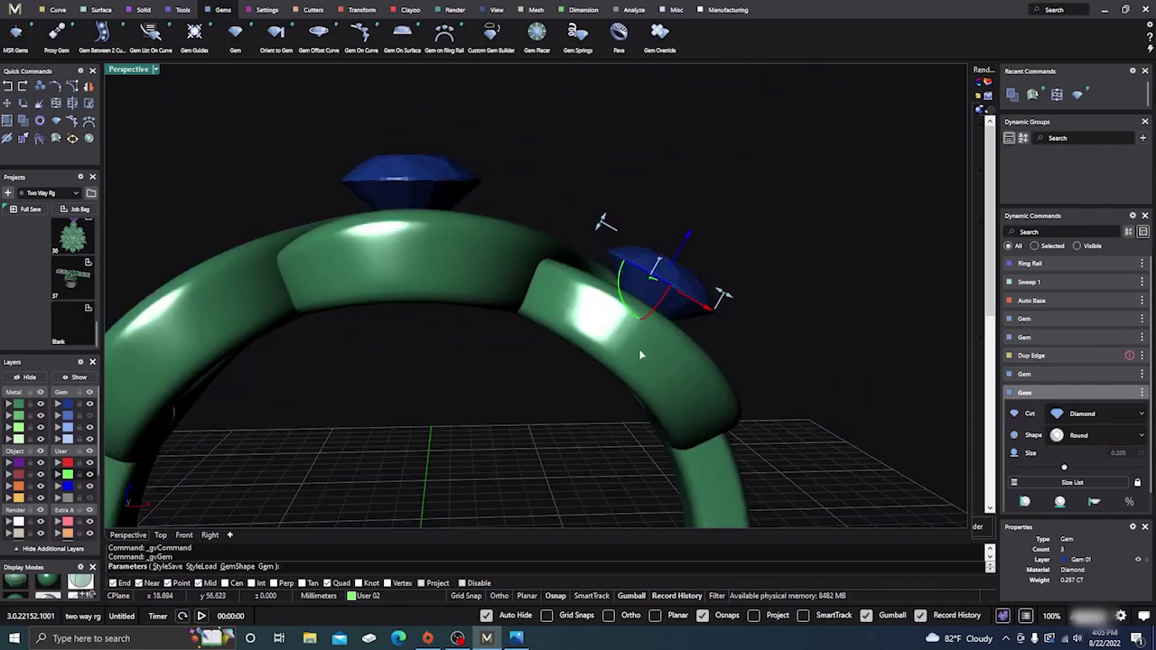
pyautogui.scroll(-2, 638, 348)
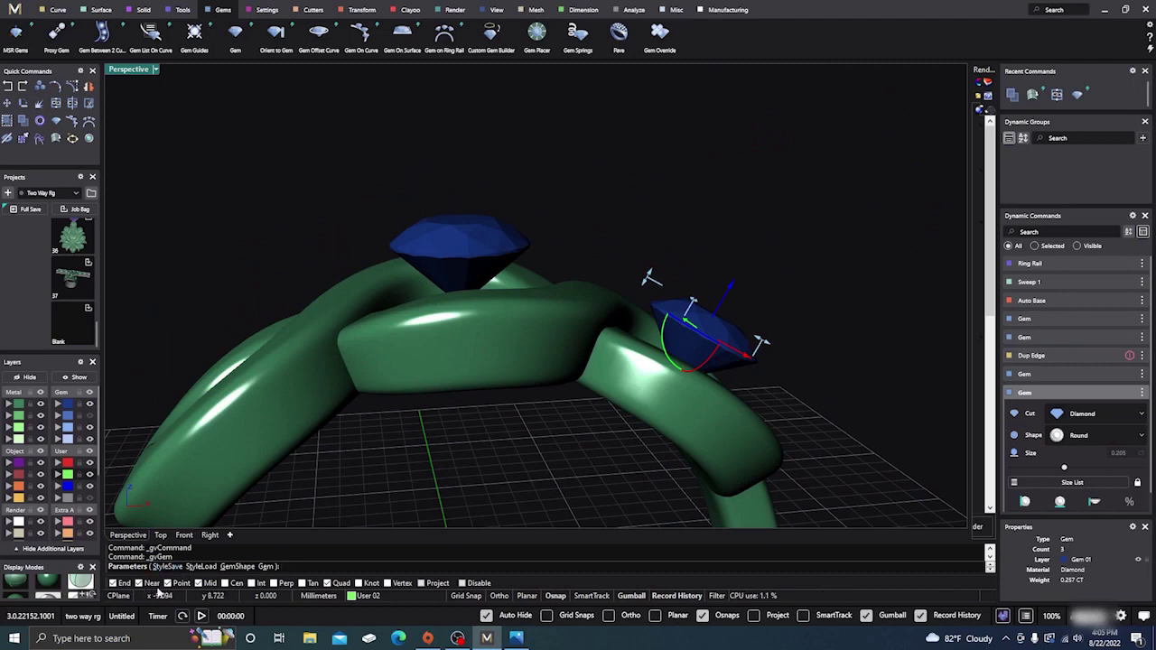
pyautogui.click(184, 536)
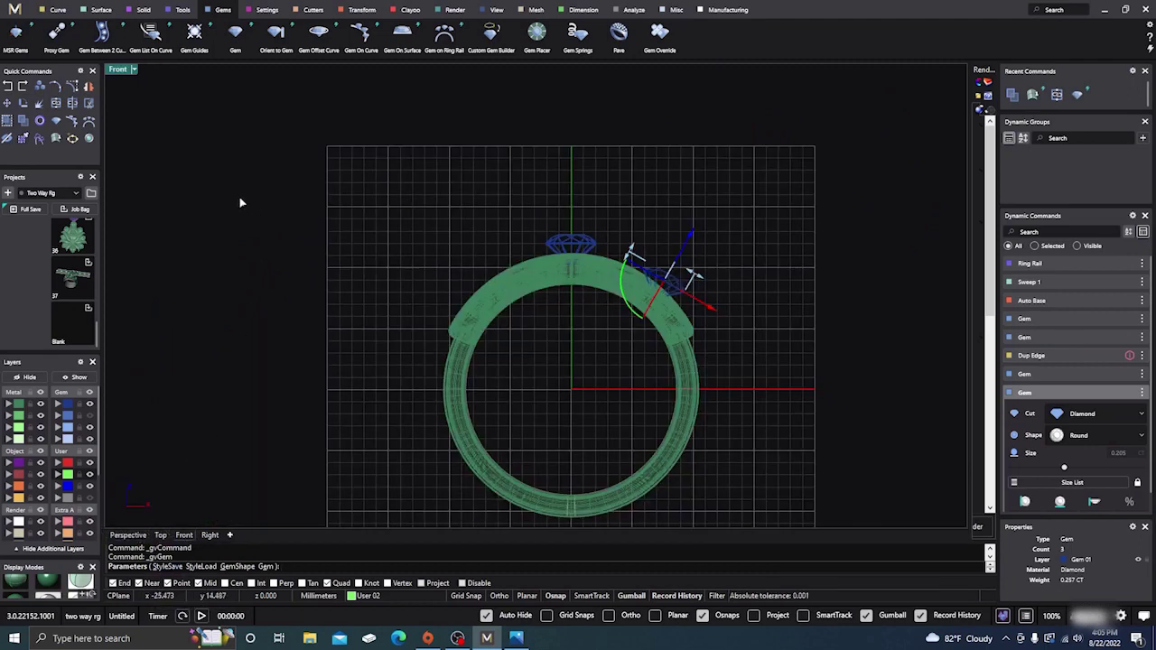
# Restore the four-view layout, recentre the top view and adjust the gem's tilt to match the band
pyautogui.doubleClick(117, 72)
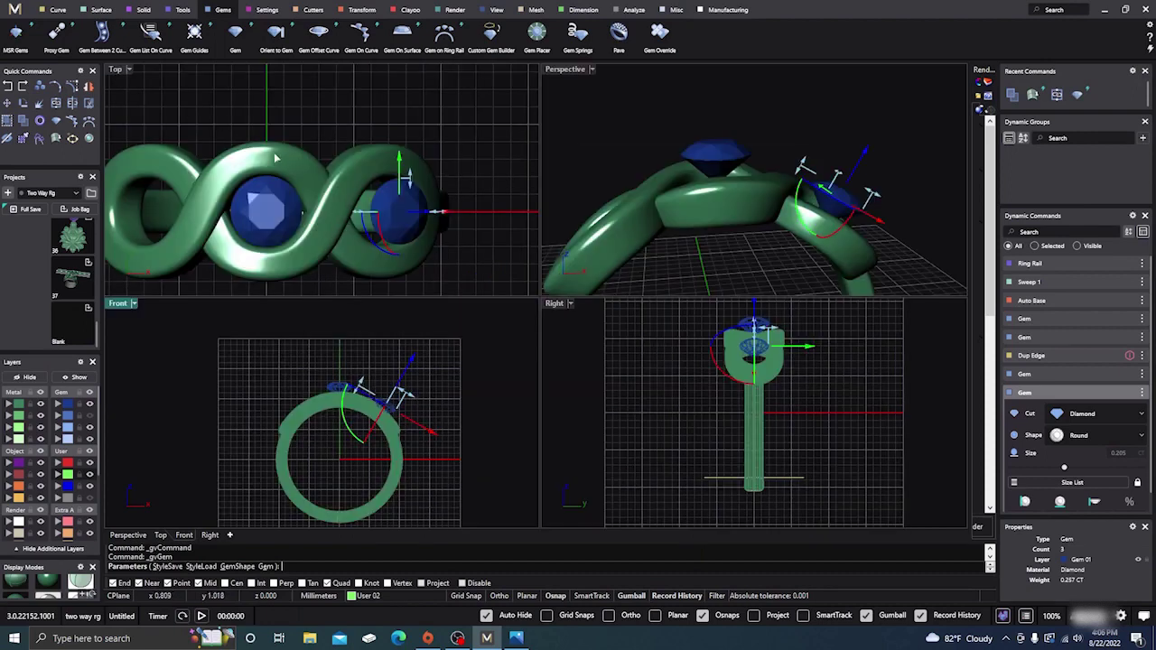
pyautogui.moveTo(277, 158); pyautogui.dragTo(362, 142, button='right')
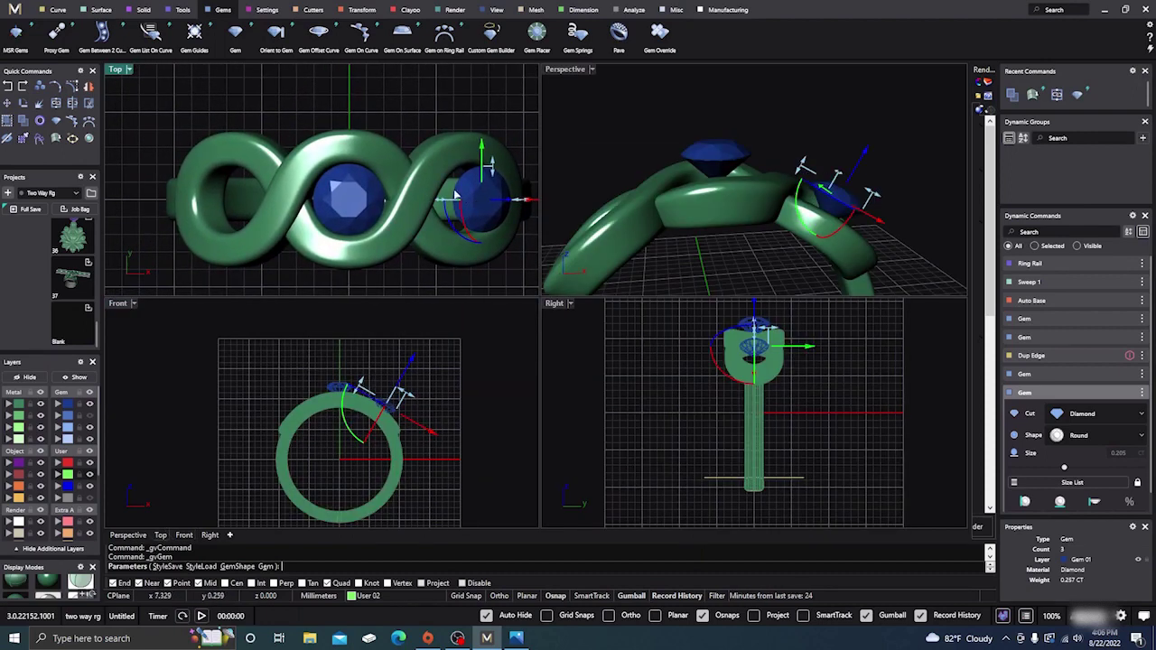
pyautogui.scroll(3, 383, 414)
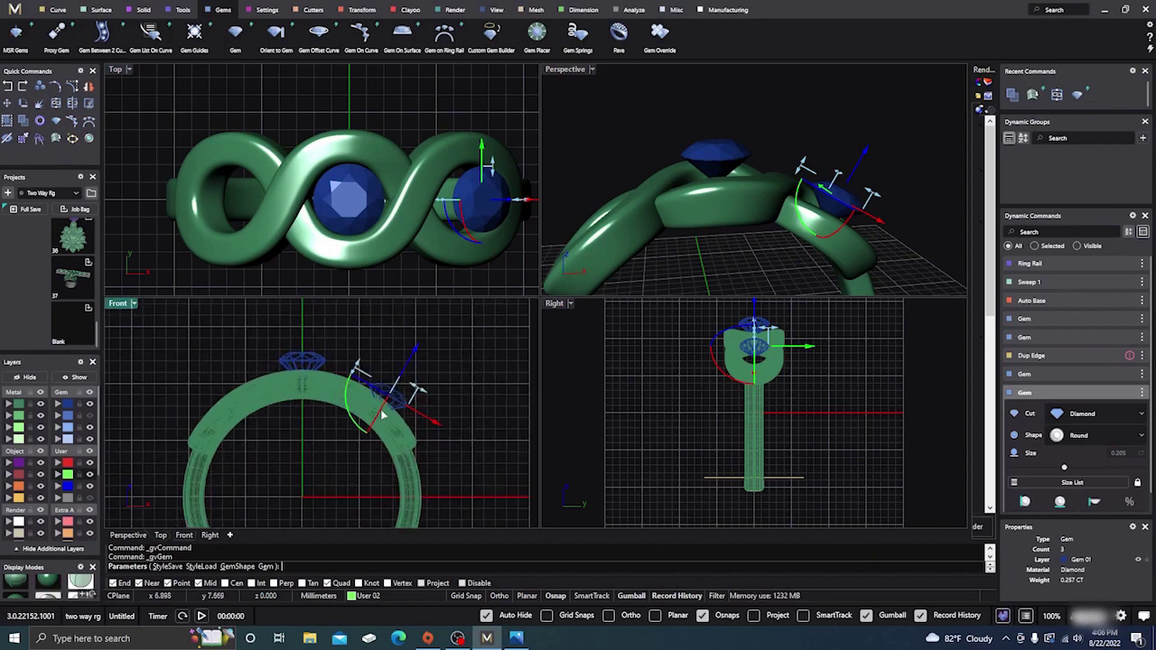
pyautogui.scroll(2, 383, 414)
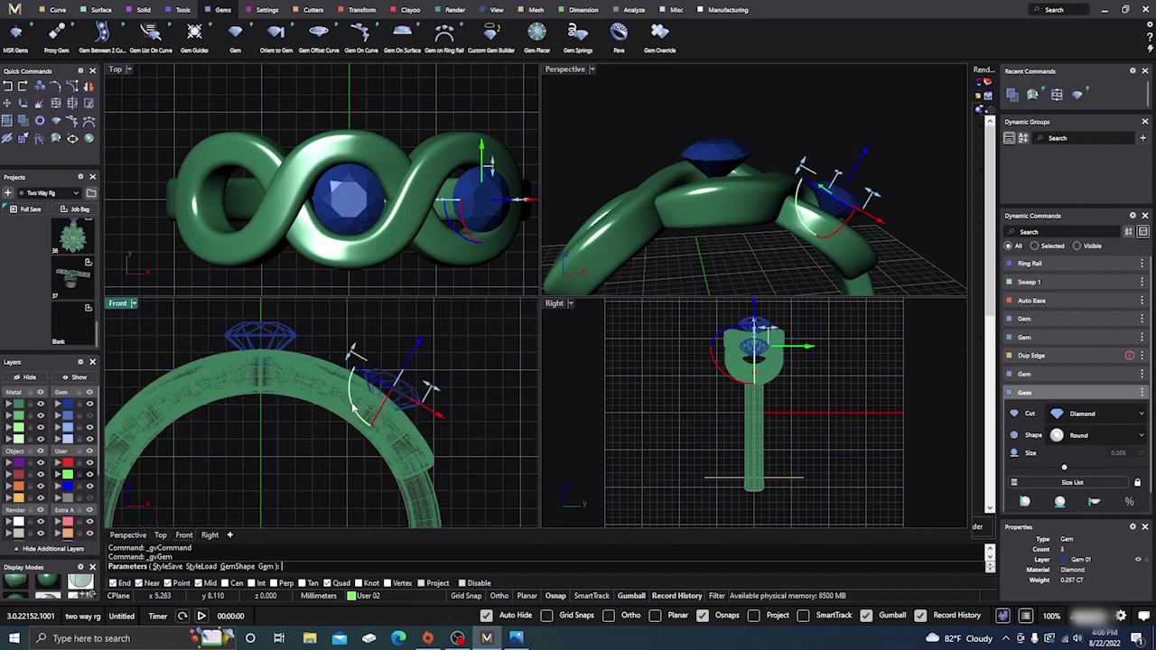
pyautogui.moveTo(352, 406); pyautogui.dragTo(431, 413)
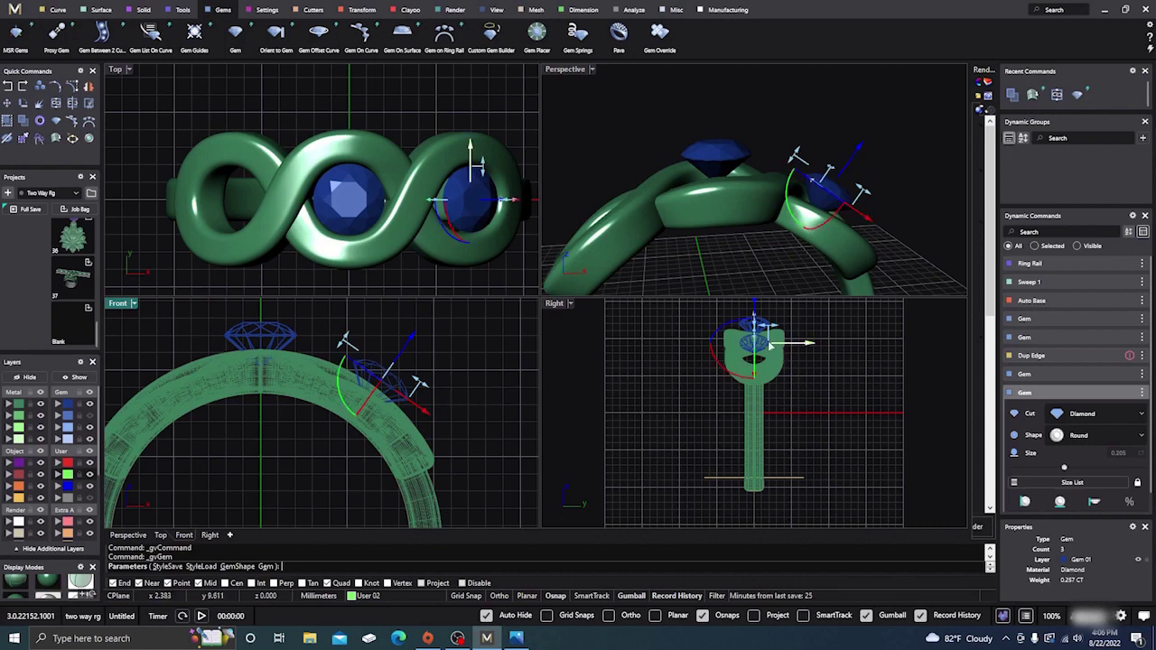
pyautogui.scroll(5, 763, 363)
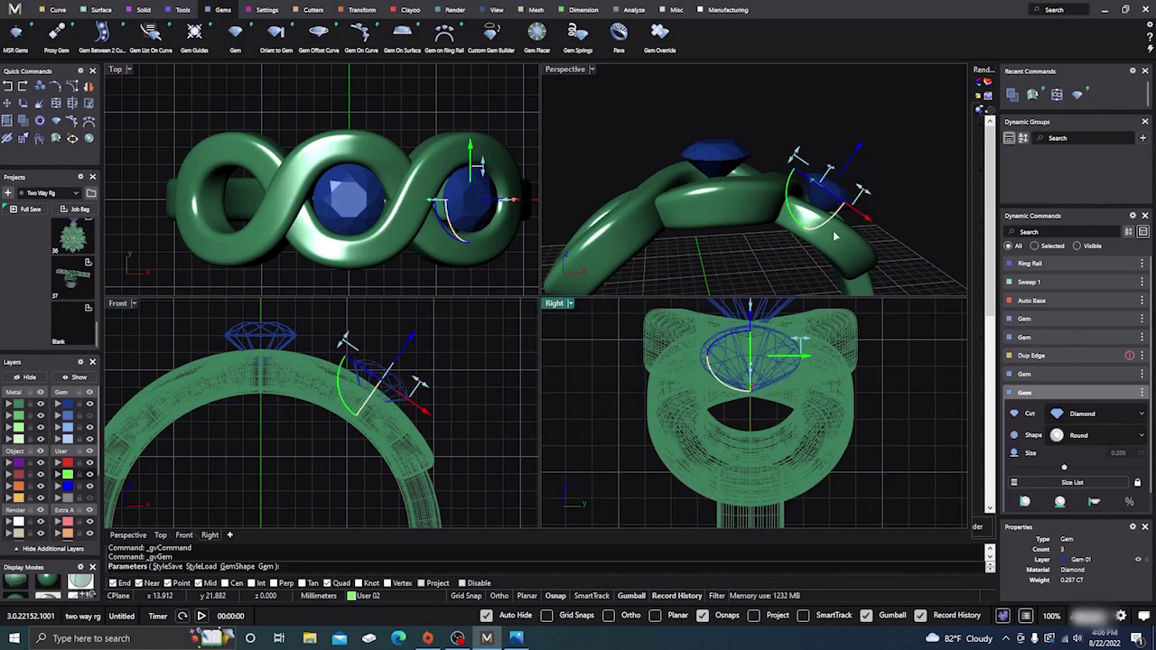
pyautogui.scroll(-6, 832, 230)
# Slide the side gem sideways along the band toward its right loop
pyautogui.moveTo(870, 199); pyautogui.dragTo(766, 262, button='right')
pyautogui.scroll(5, 766, 262)
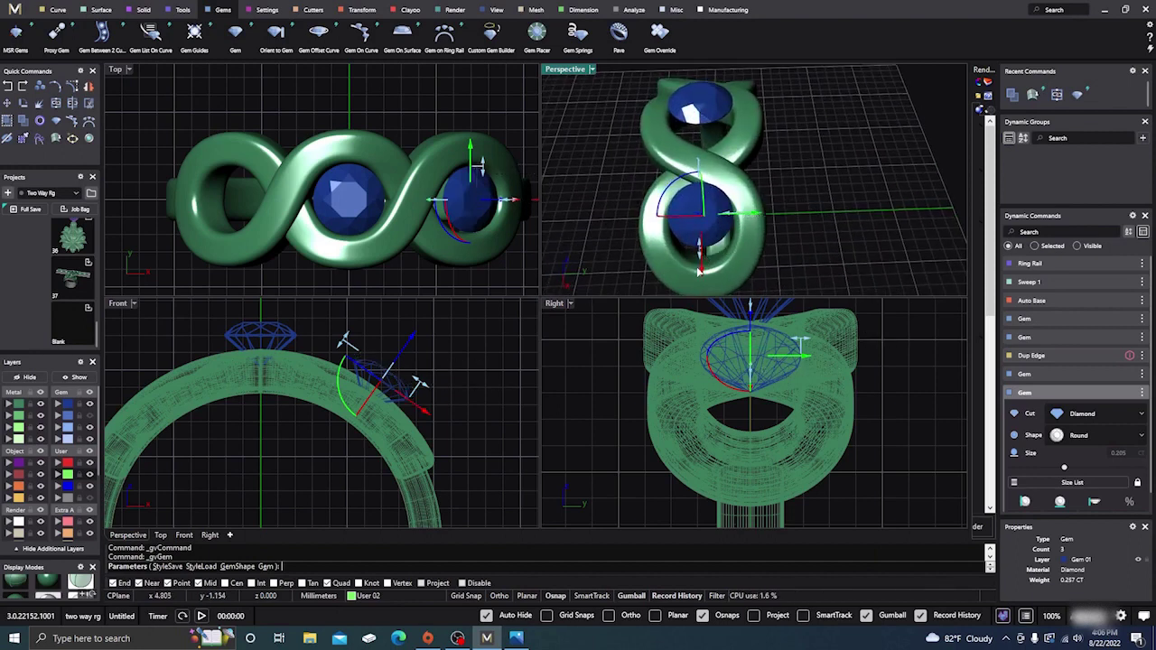
pyautogui.moveTo(704, 256); pyautogui.dragTo(701, 279)
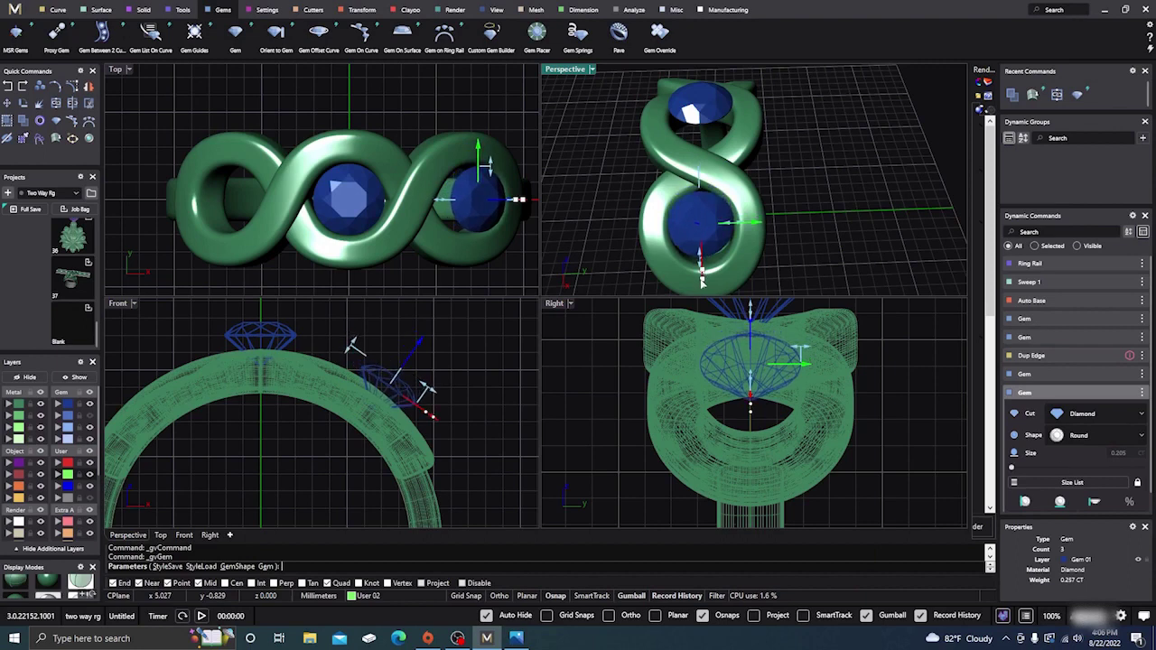
pyautogui.moveTo(794, 248); pyautogui.dragTo(894, 124, button='right')
pyautogui.moveTo(871, 106); pyautogui.dragTo(873, 109)
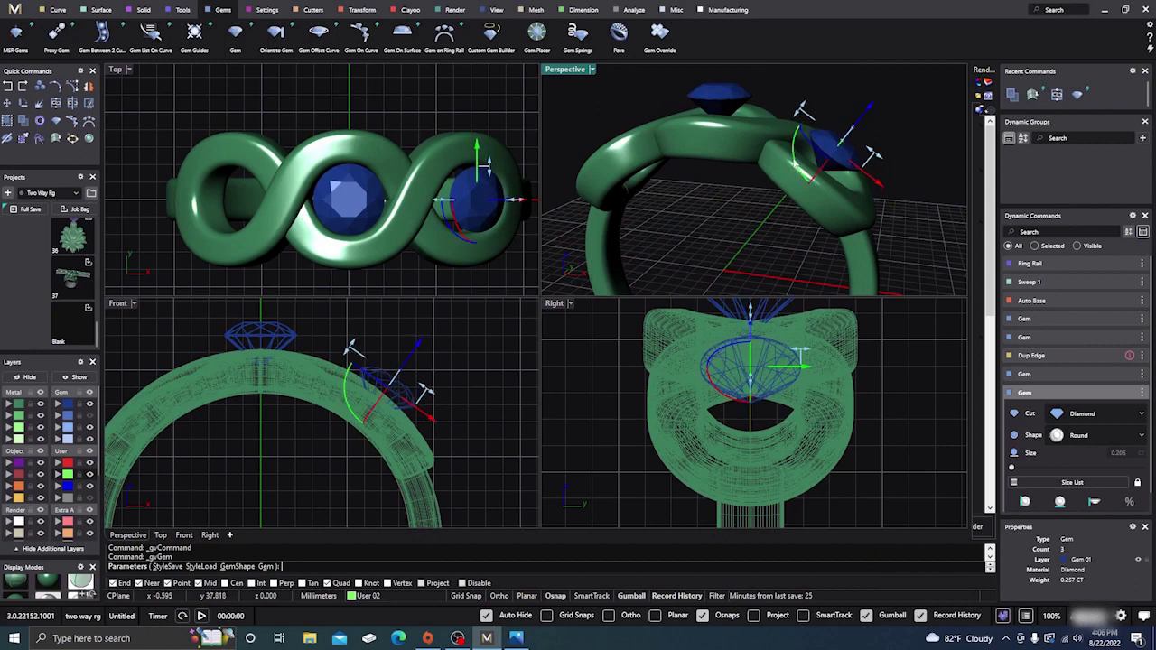
# Fine-tune the side gem's sideways position, orbiting to check its placement
pyautogui.moveTo(671, 227); pyautogui.dragTo(846, 261, button='right')
pyautogui.scroll(-2, 741, 416)
pyautogui.scroll(-1, 740, 415)
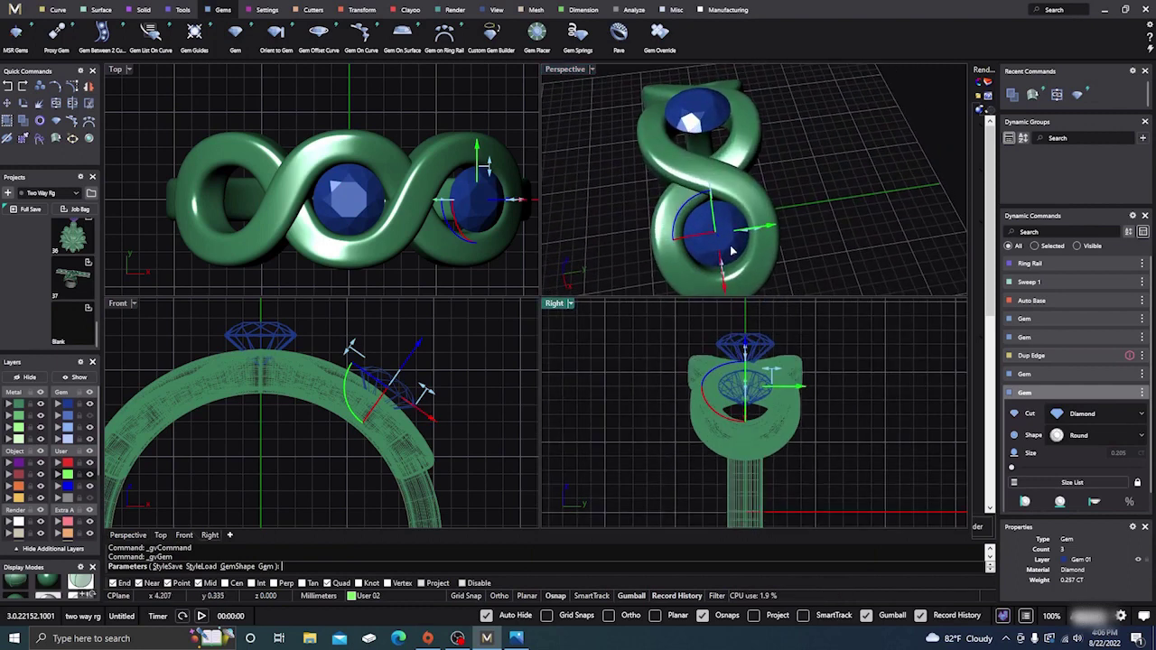
pyautogui.scroll(3, 729, 237)
pyautogui.scroll(-1, 728, 238)
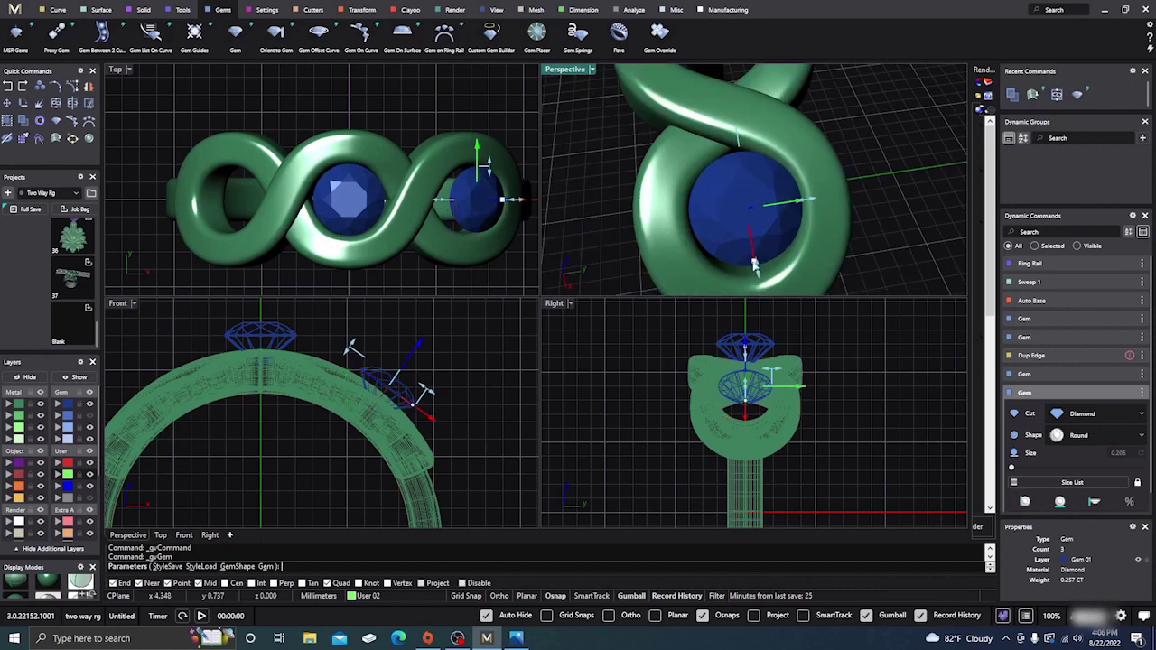
pyautogui.moveTo(754, 263); pyautogui.dragTo(754, 260)
pyautogui.moveTo(754, 260); pyautogui.dragTo(766, 202, button='right')
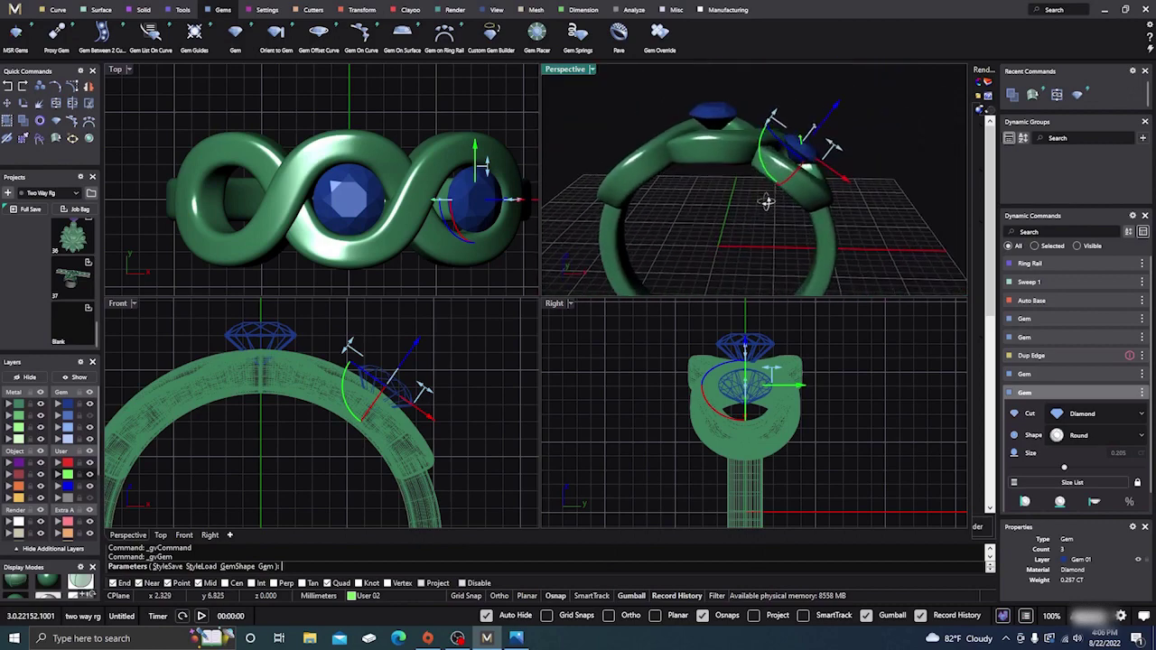
pyautogui.scroll(8, 768, 197)
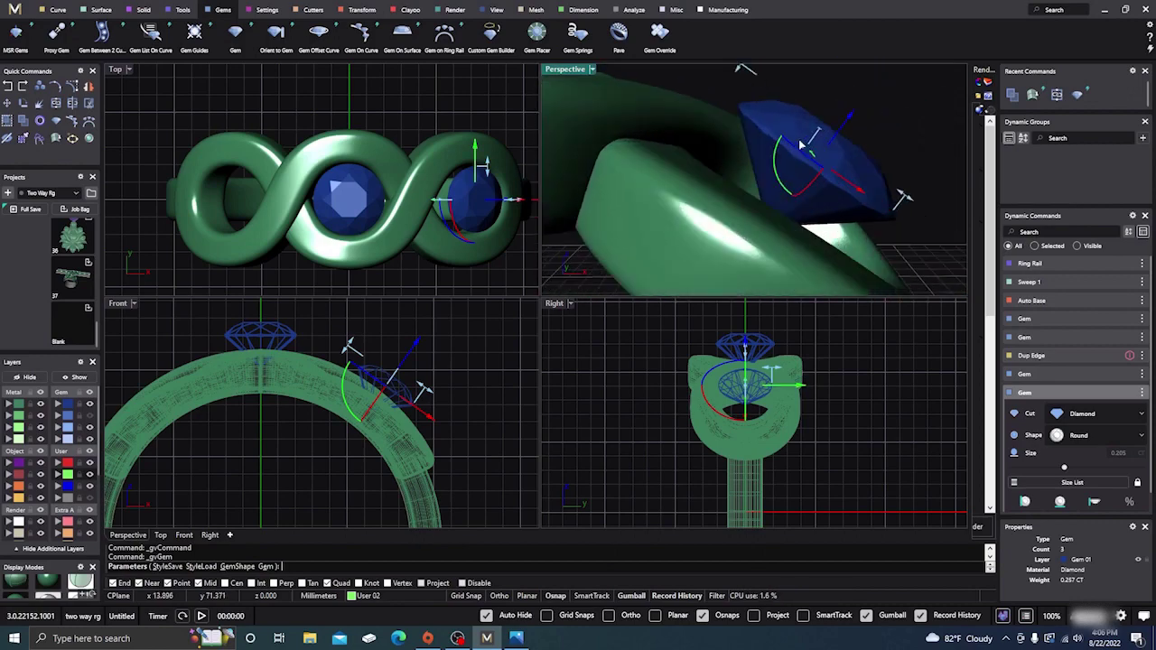
pyautogui.moveTo(800, 145); pyautogui.dragTo(578, 86, button='right')
# Maximize the Perspective view, sink the side gem into the band, then raise it slightly
pyautogui.doubleClick(564, 69)
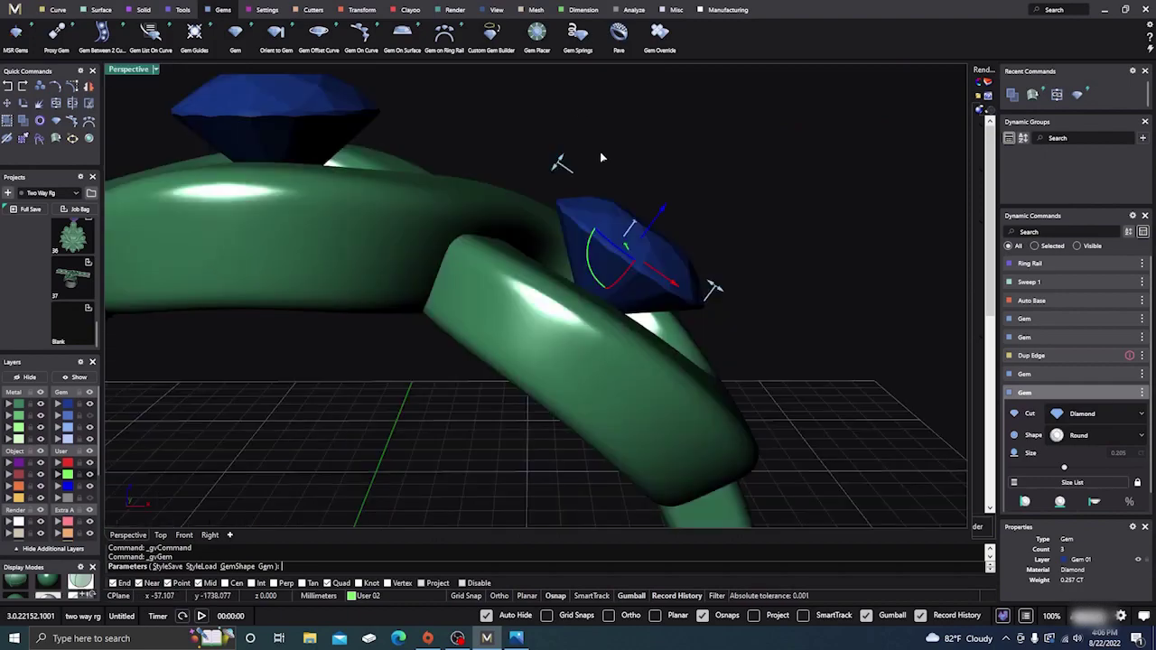
pyautogui.moveTo(600, 152); pyautogui.dragTo(794, 289, button='right')
pyautogui.moveTo(317, 391); pyautogui.dragTo(607, 268, button='right')
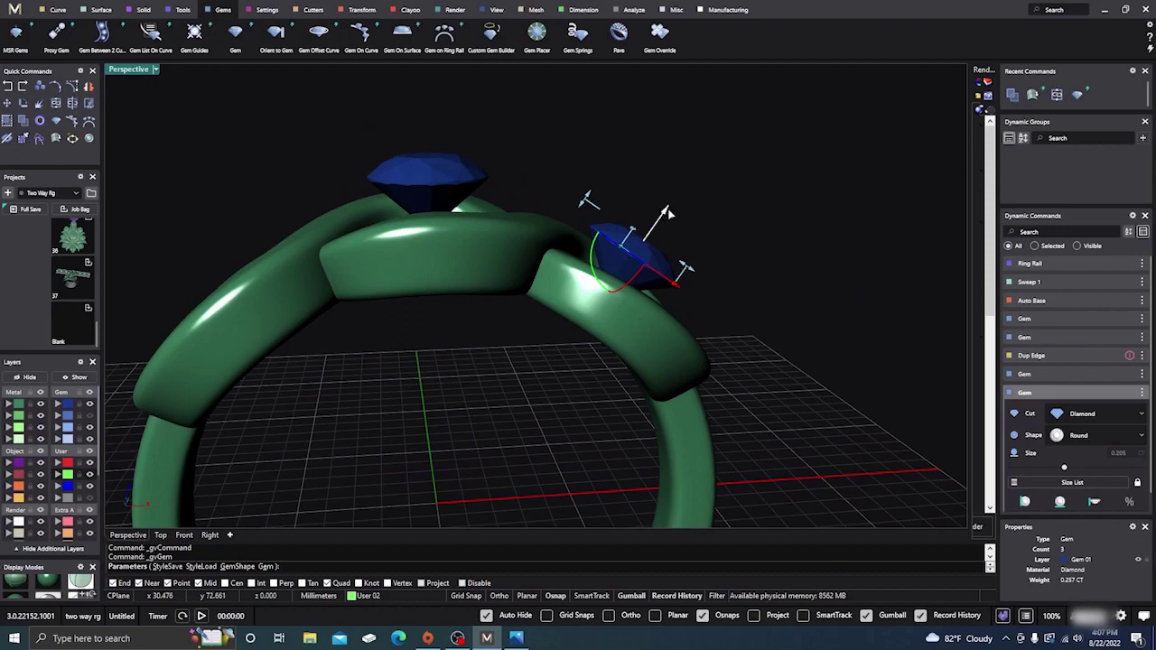
pyautogui.moveTo(665, 214); pyautogui.dragTo(642, 242)
pyautogui.moveTo(774, 317); pyautogui.dragTo(516, 398, button='right')
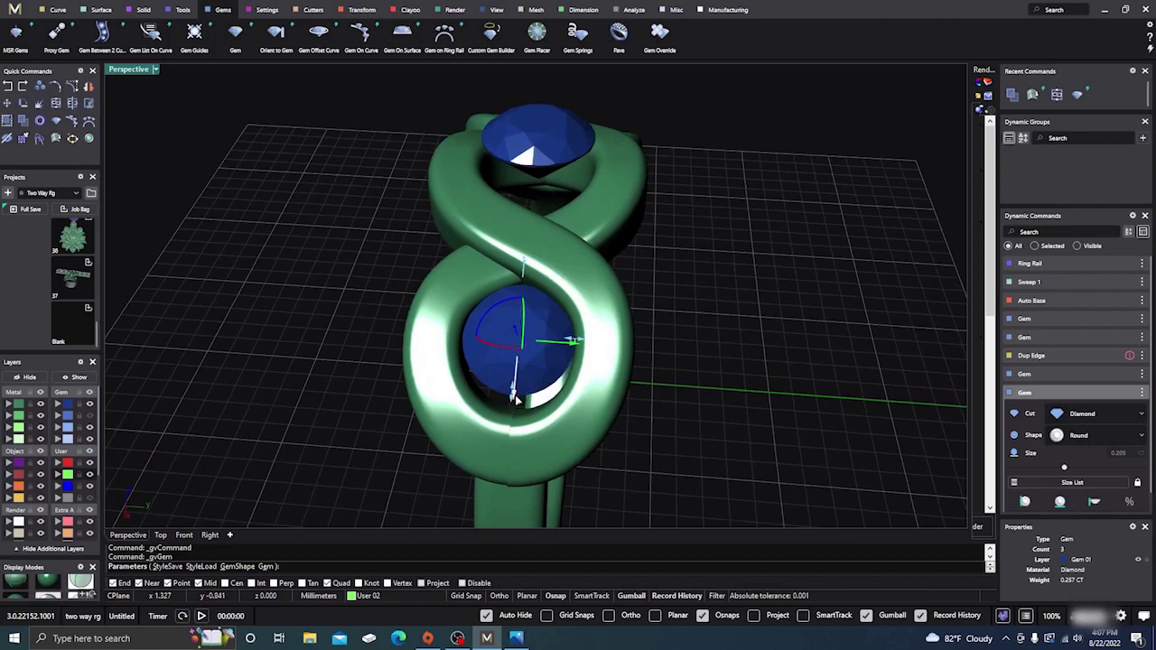
pyautogui.moveTo(513, 398); pyautogui.dragTo(512, 404)
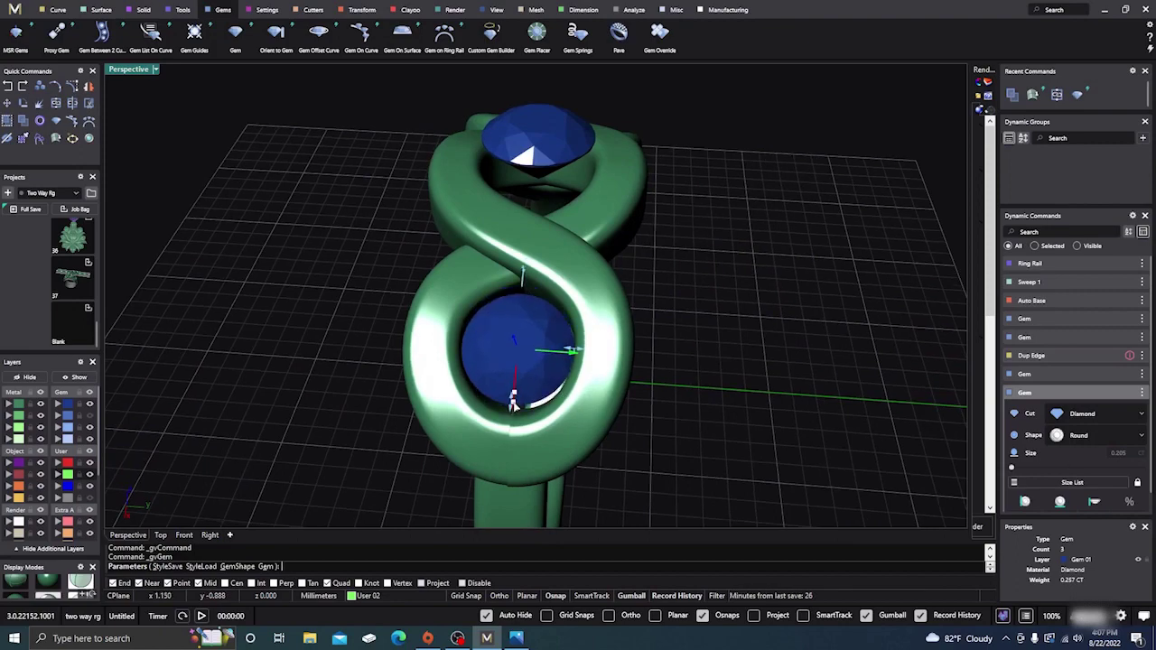
pyautogui.moveTo(746, 434); pyautogui.dragTo(690, 281, button='right')
pyautogui.moveTo(647, 259); pyautogui.dragTo(651, 242)
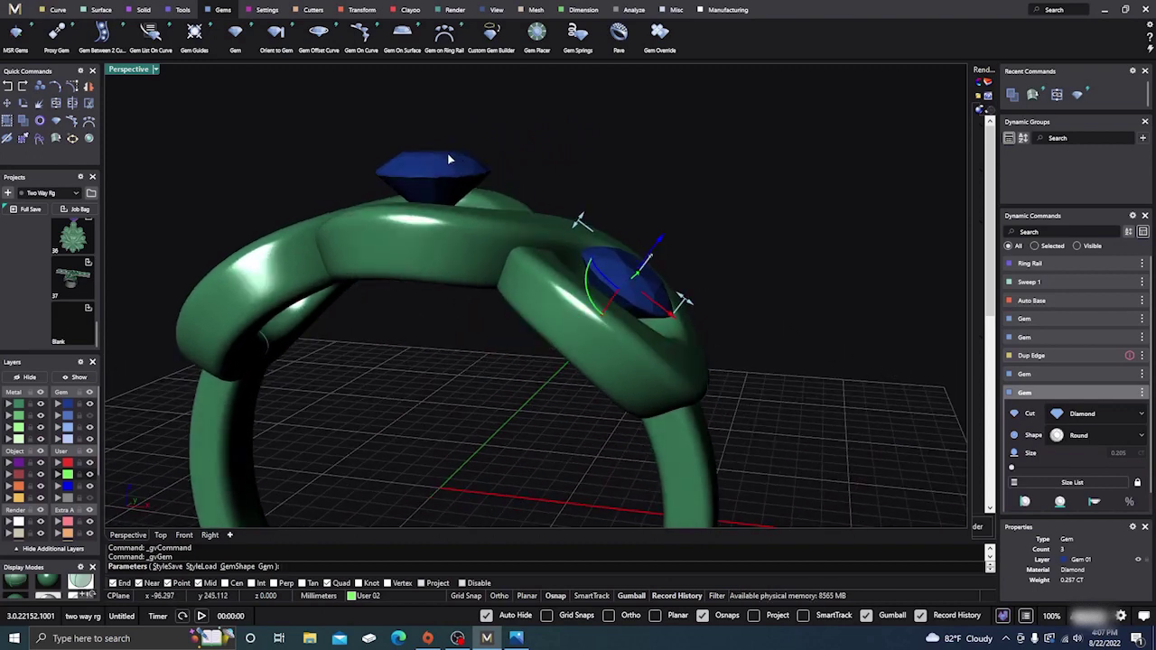
pyautogui.moveTo(726, 278); pyautogui.dragTo(762, 343, button='right')
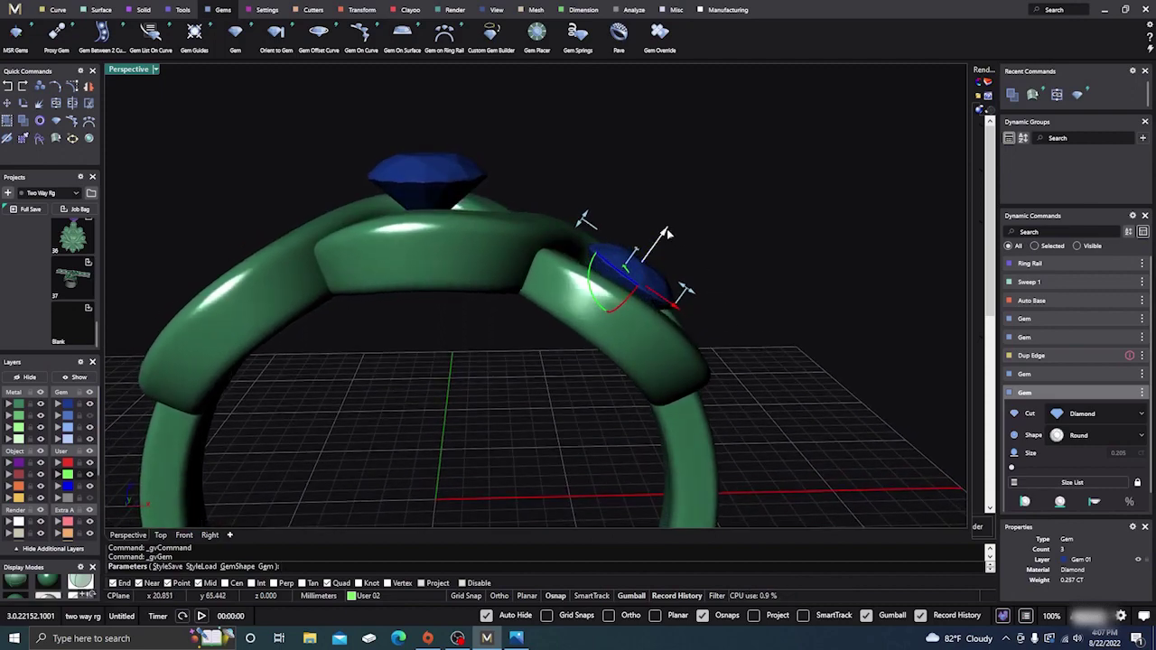
pyautogui.moveTo(732, 271); pyautogui.dragTo(472, 304, button='right')
# Deselect the side gem and orbit to the ring's front, leaving the centre gem unmoved
pyautogui.press('Escape')
pyautogui.click(427, 174)
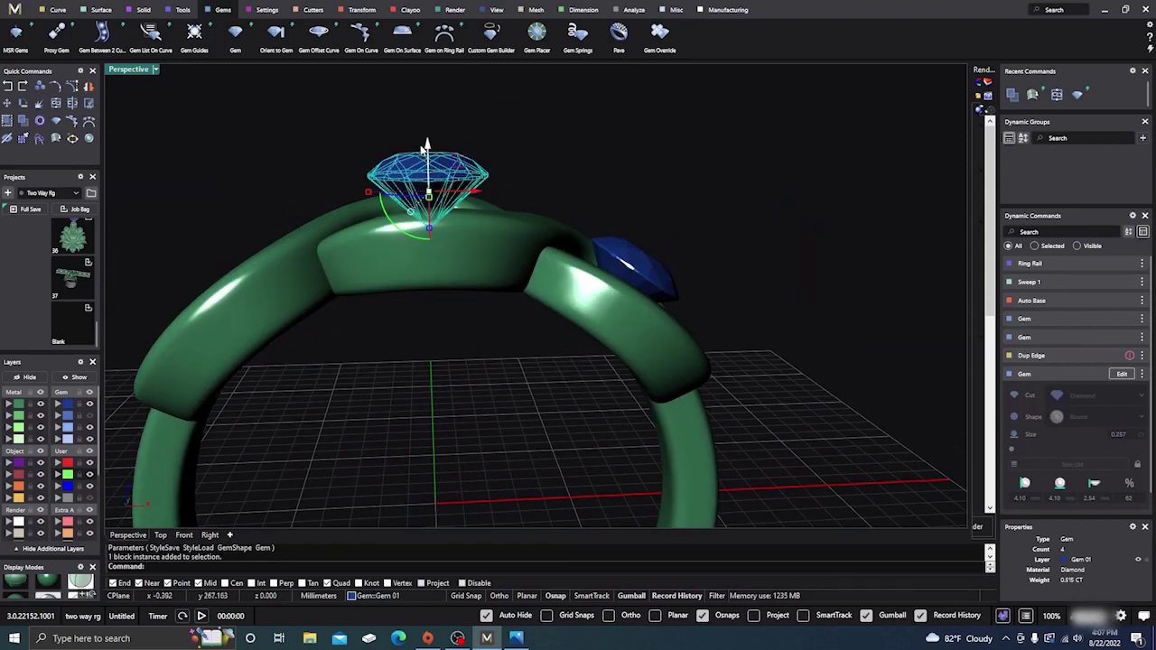
pyautogui.moveTo(424, 150); pyautogui.dragTo(428, 159)
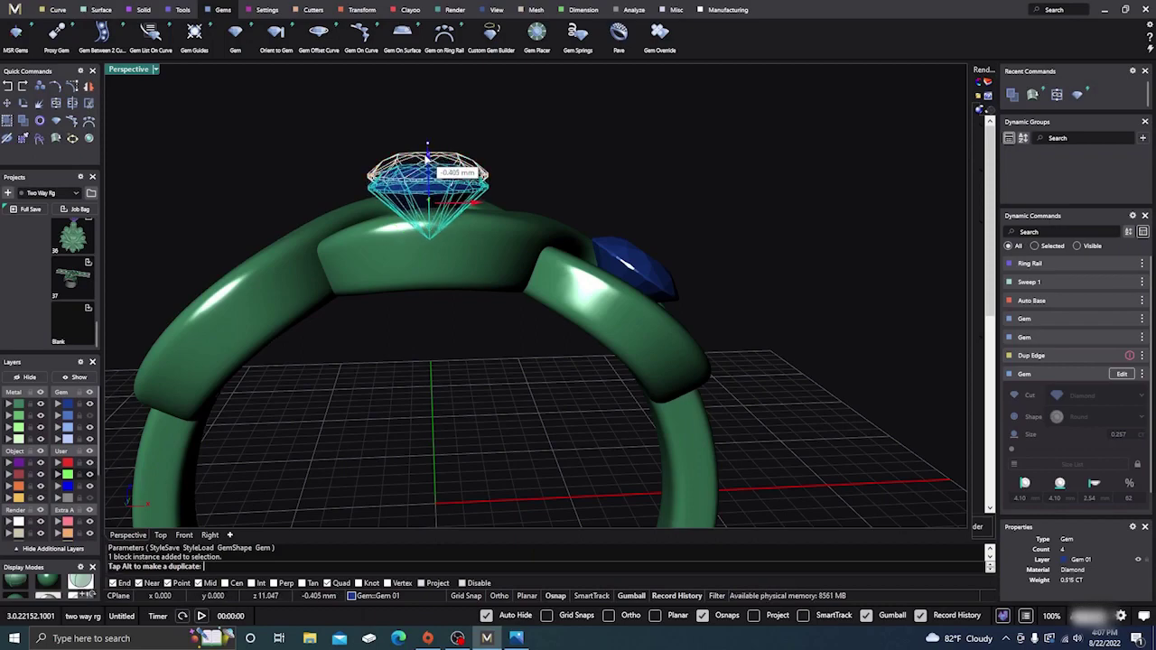
pyautogui.press('Escape')
pyautogui.moveTo(746, 193); pyautogui.dragTo(586, 280, button='right')
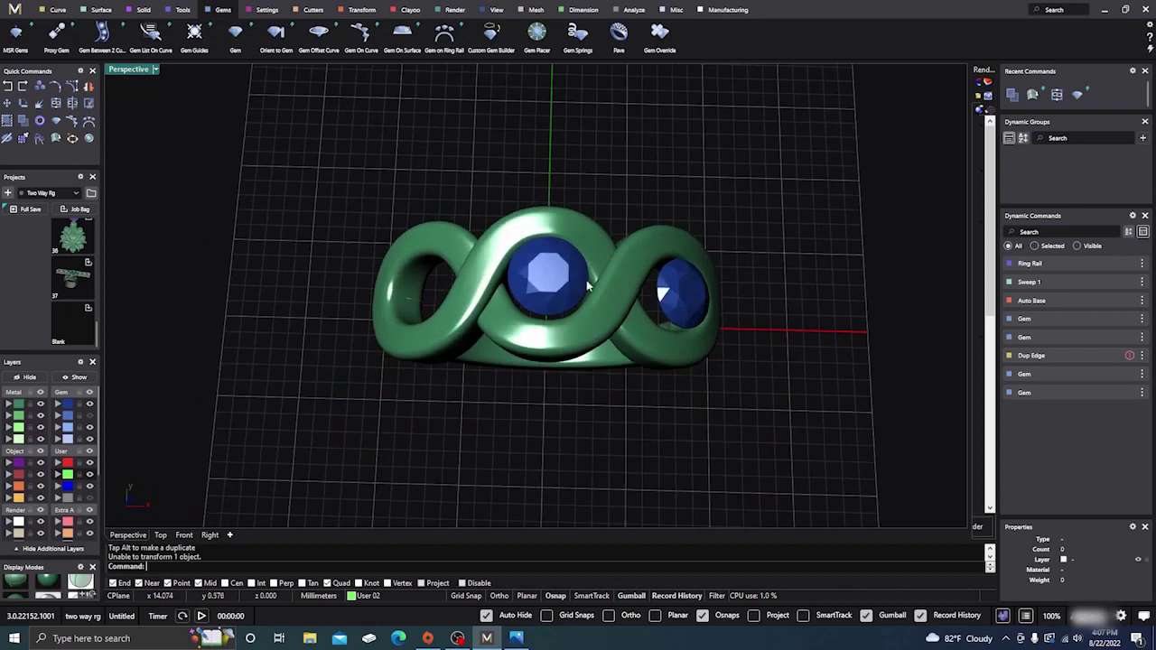
# Select the centre blue gem and build a prong head around it
pyautogui.click(571, 275)
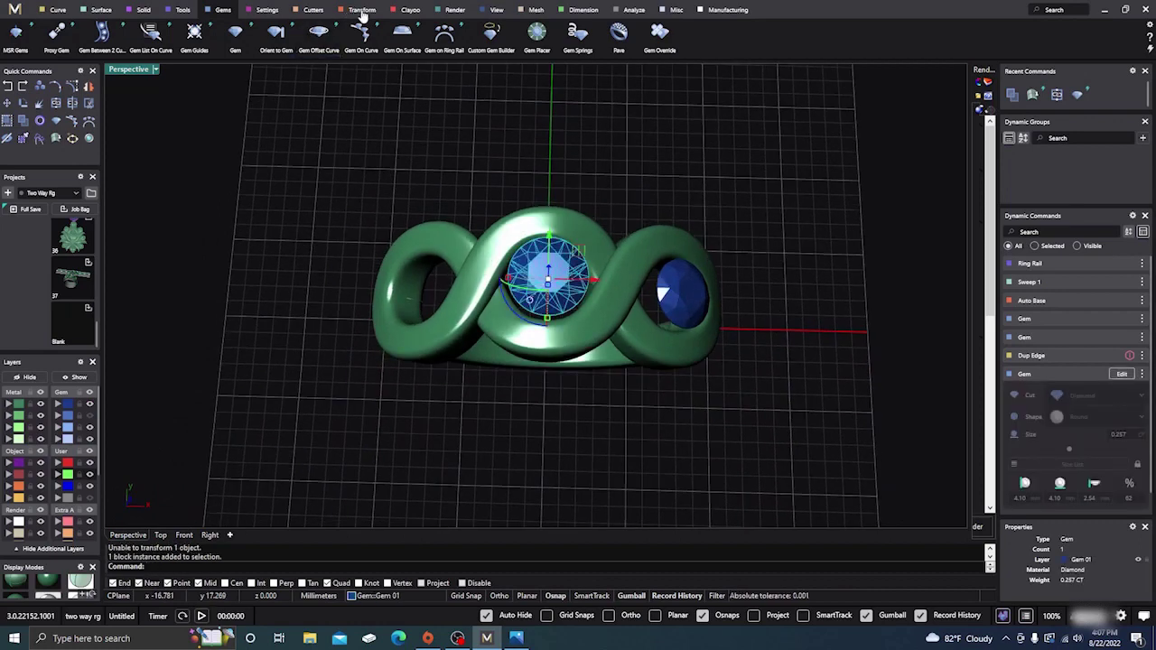
pyautogui.click(265, 10)
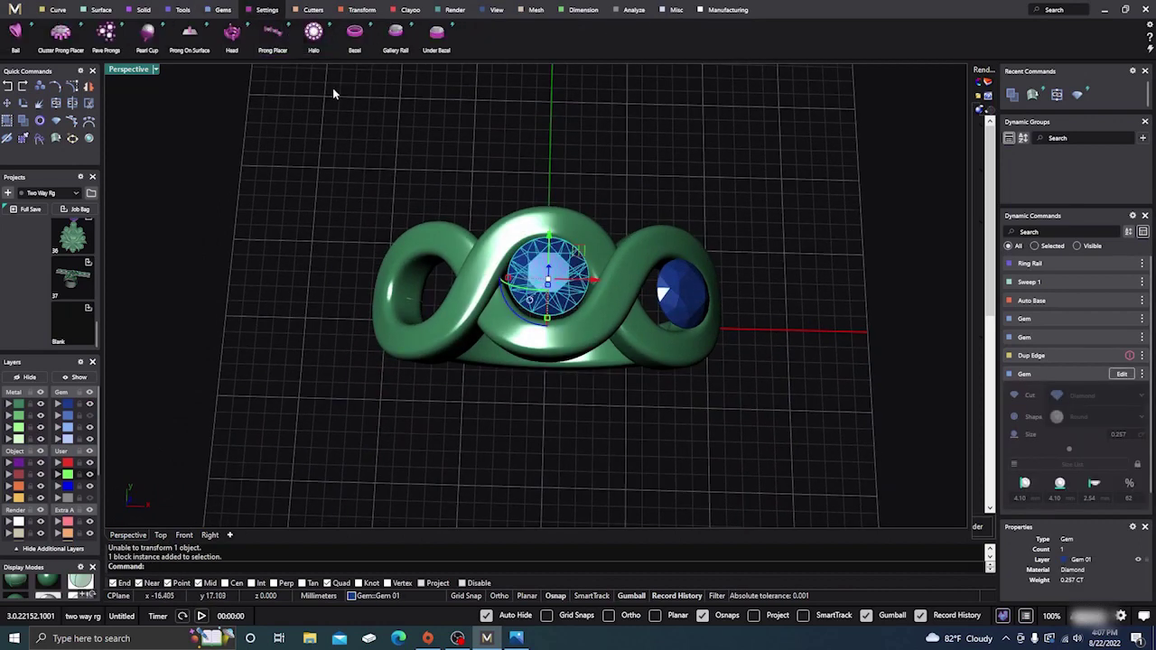
pyautogui.click(231, 38)
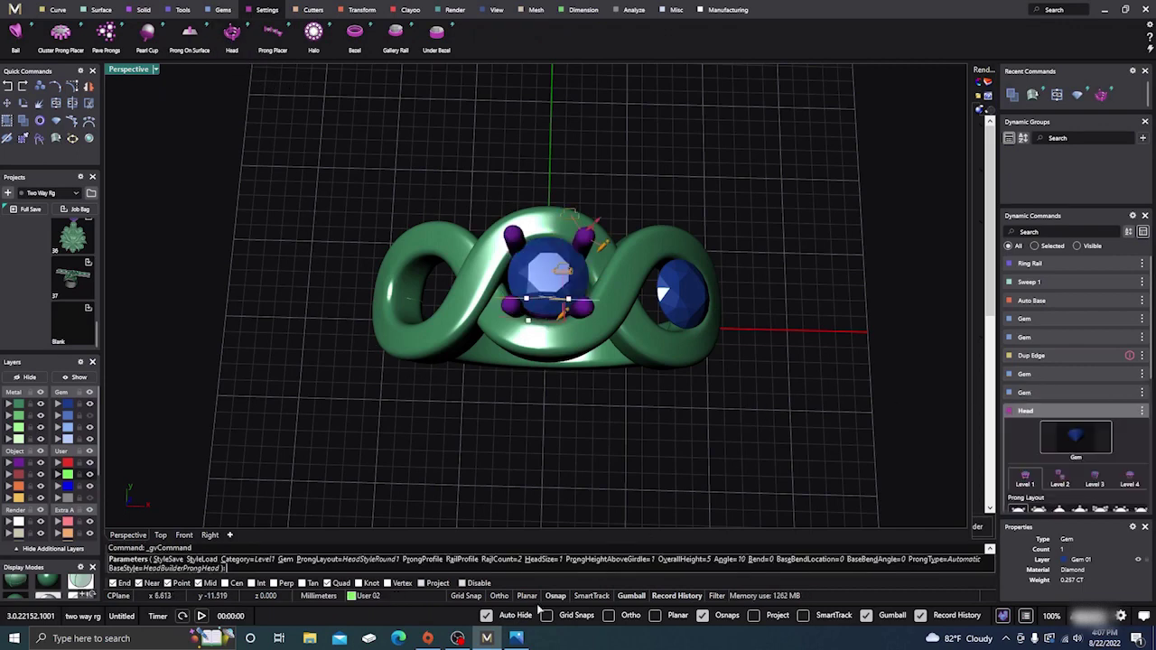
# Check the Capture.JPG reference and switch the head to the six-prong HeadStyleRound6 layout
pyautogui.click(515, 637)
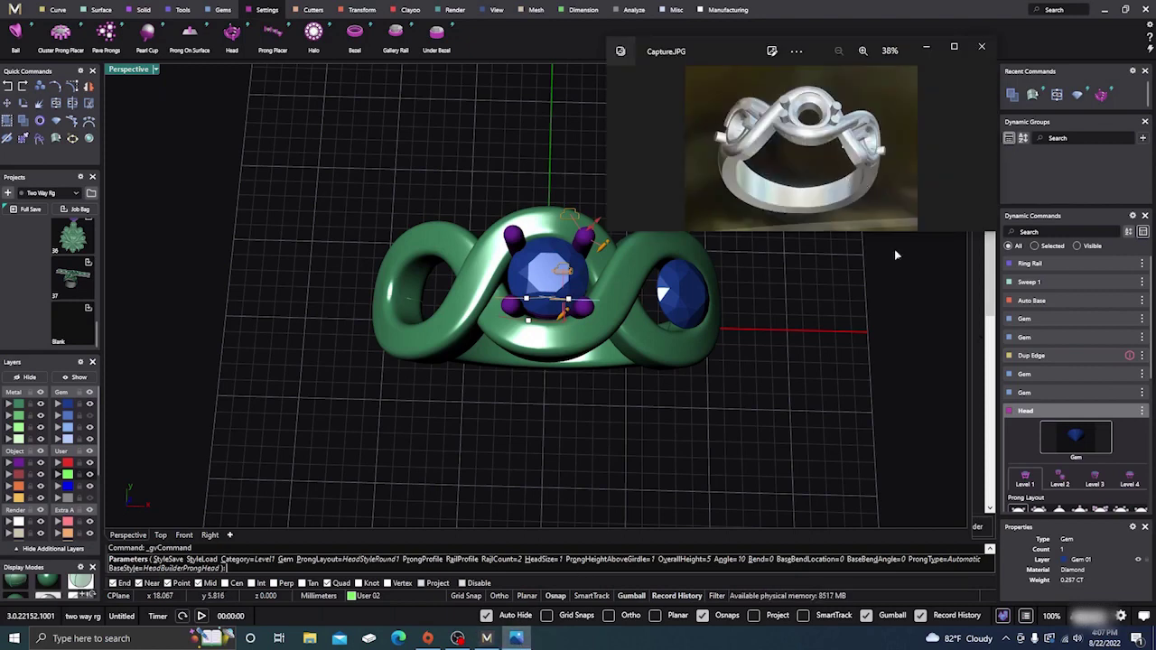
pyautogui.scroll(-2, 1057, 424)
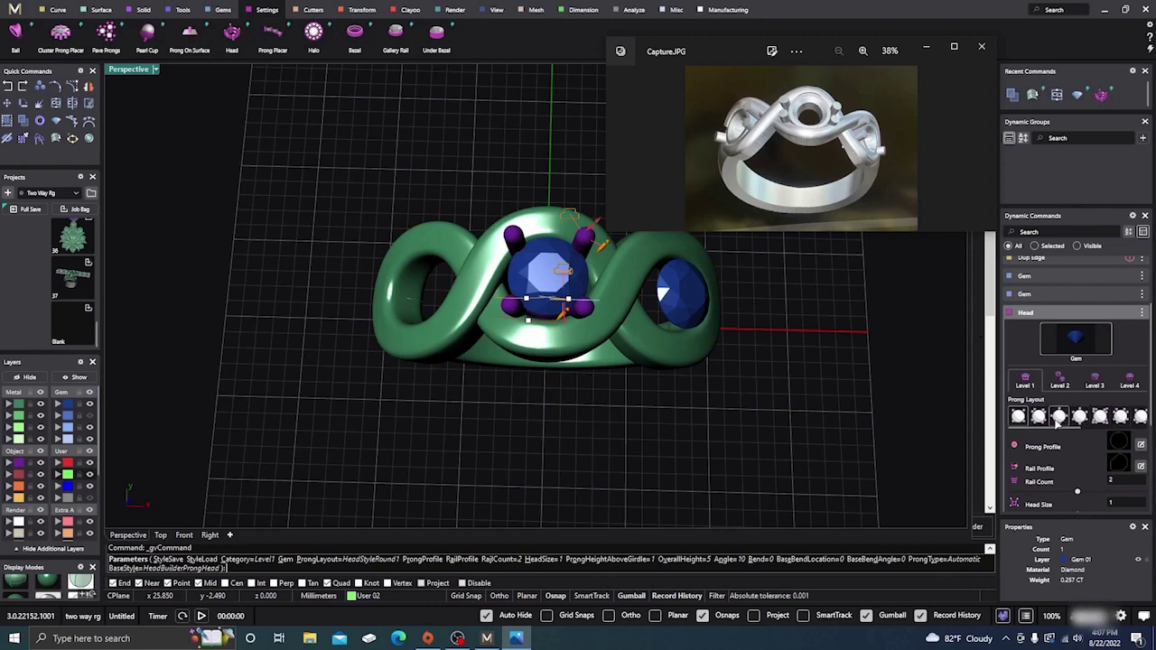
pyautogui.click(1120, 416)
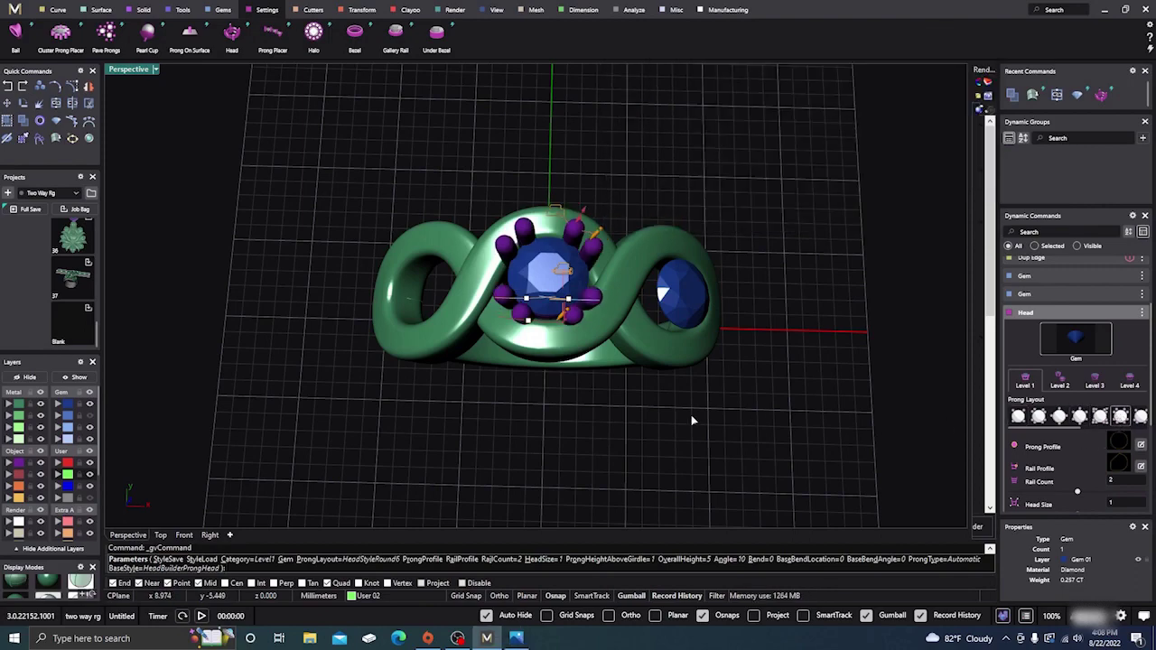
pyautogui.moveTo(690, 419); pyautogui.dragTo(689, 334, button='right')
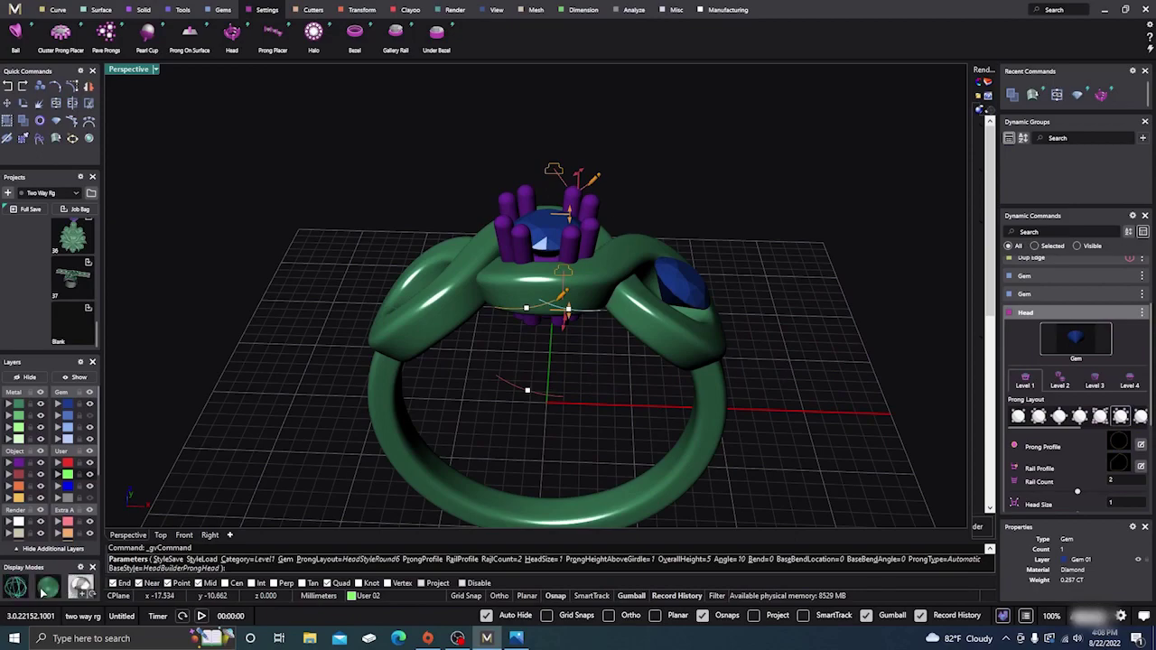
# Switch to Ghosted display and orbit to inspect the head's prongs through the band
pyautogui.click(23, 585)
pyautogui.scroll(6, 545, 243)
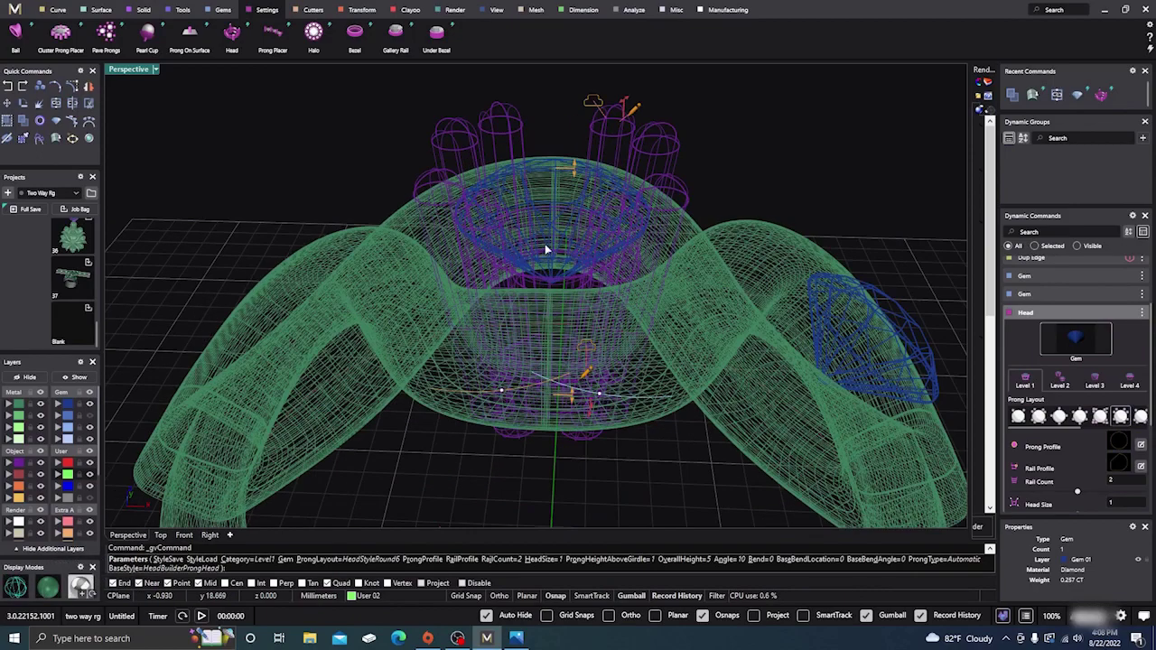
pyautogui.scroll(-5, 563, 313)
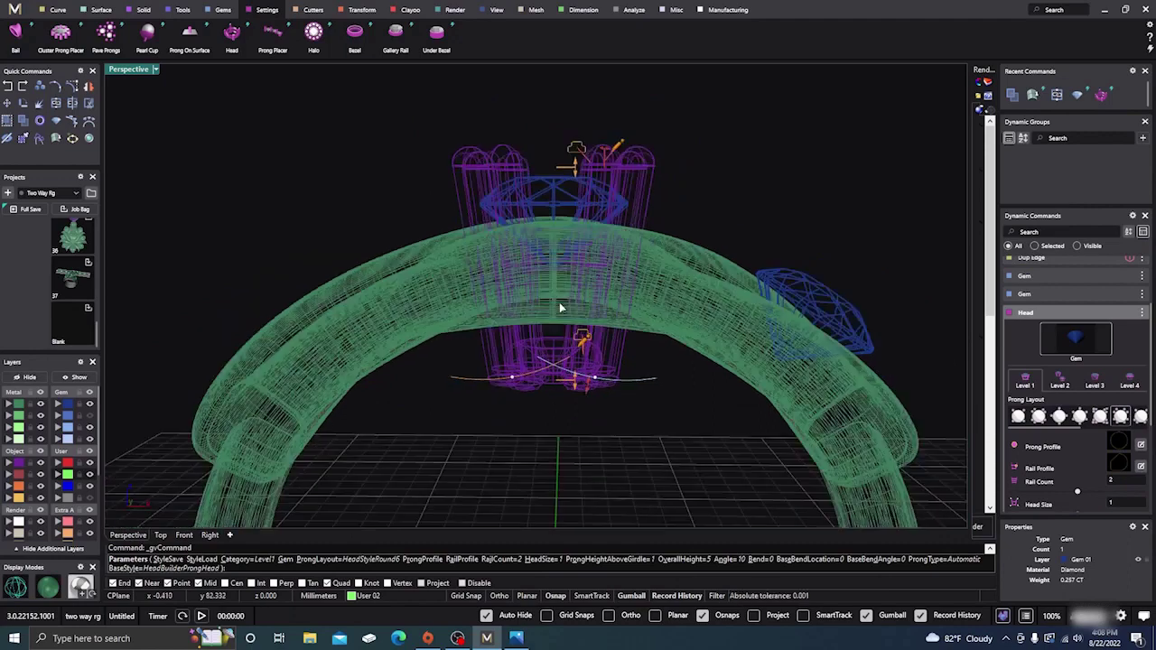
pyautogui.moveTo(548, 391); pyautogui.dragTo(534, 408, button='right')
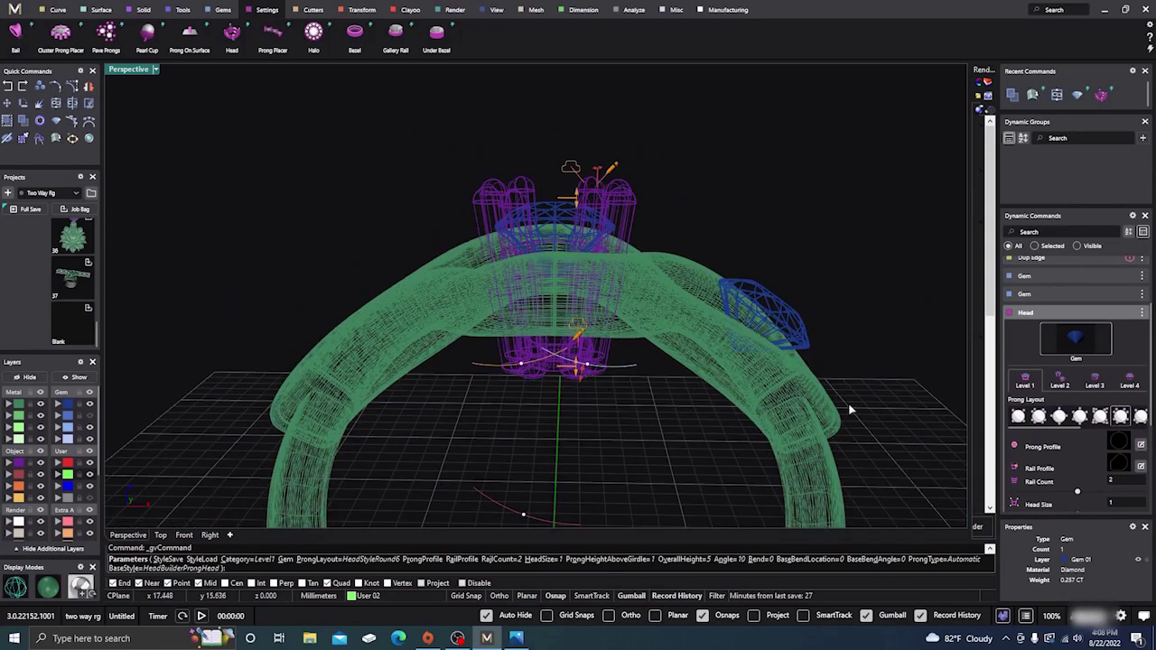
pyautogui.moveTo(568, 366)
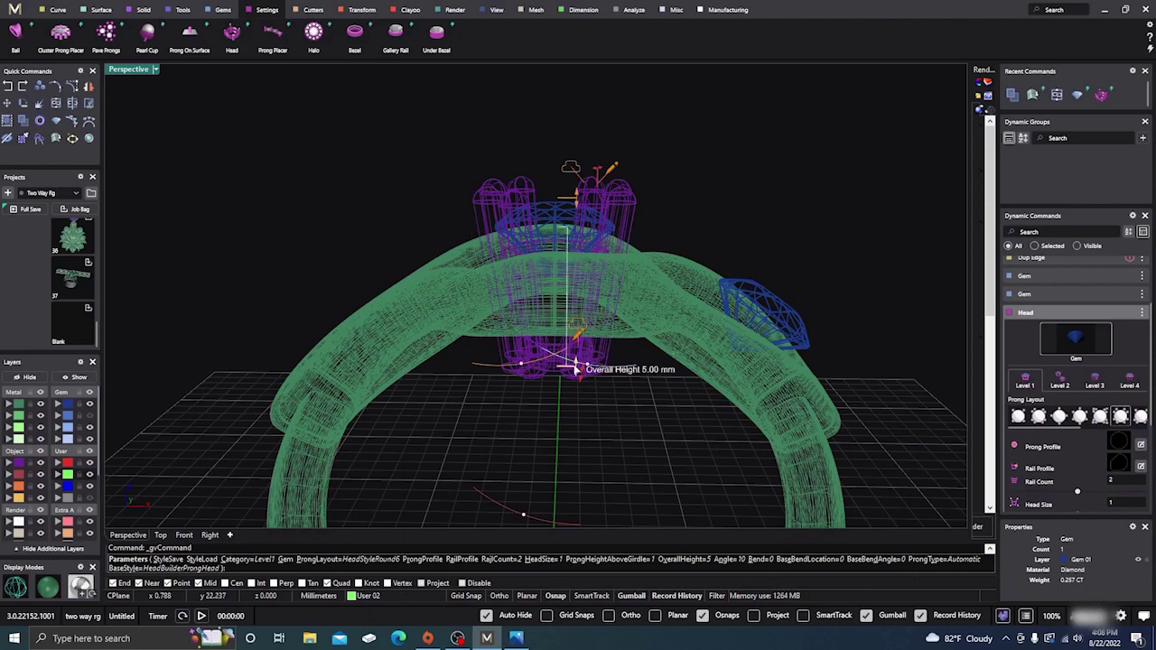
pyautogui.moveTo(632, 421); pyautogui.dragTo(321, 506, button='right')
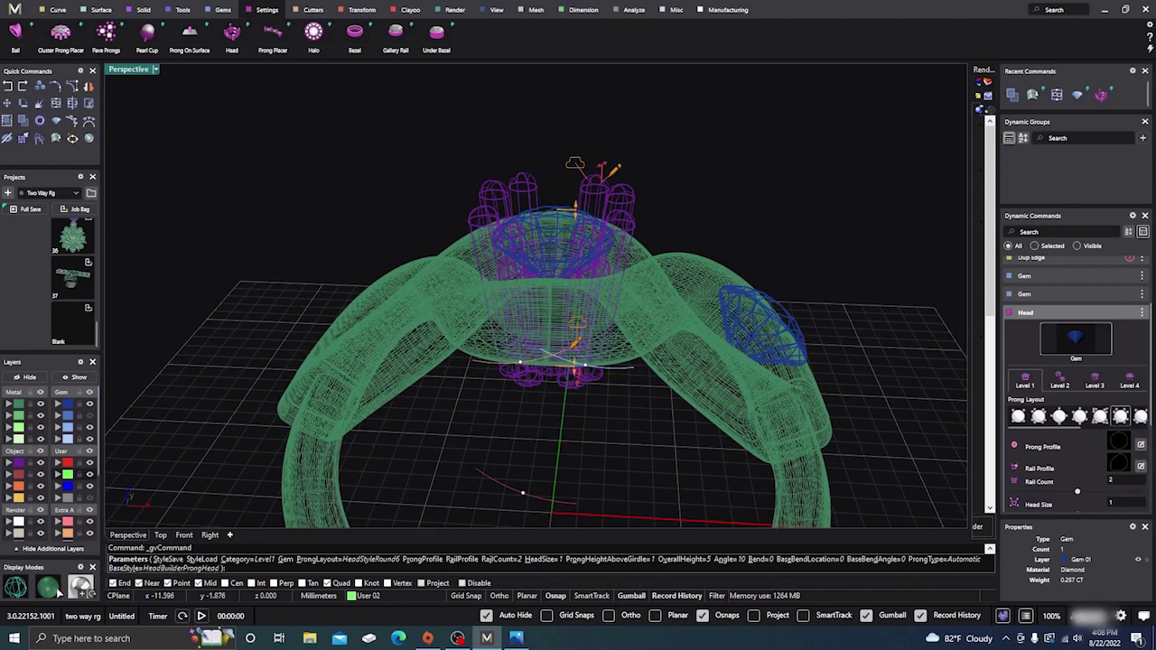
pyautogui.moveTo(542, 420)
pyautogui.mouseDown(button='right')
pyautogui.moveTo(533, 471)
pyautogui.moveTo(519, 474)
pyautogui.moveTo(552, 461)
pyautogui.moveTo(547, 410)
pyautogui.mouseUp(button='right')
pyautogui.moveTo(616, 431); pyautogui.dragTo(601, 364, button='right')
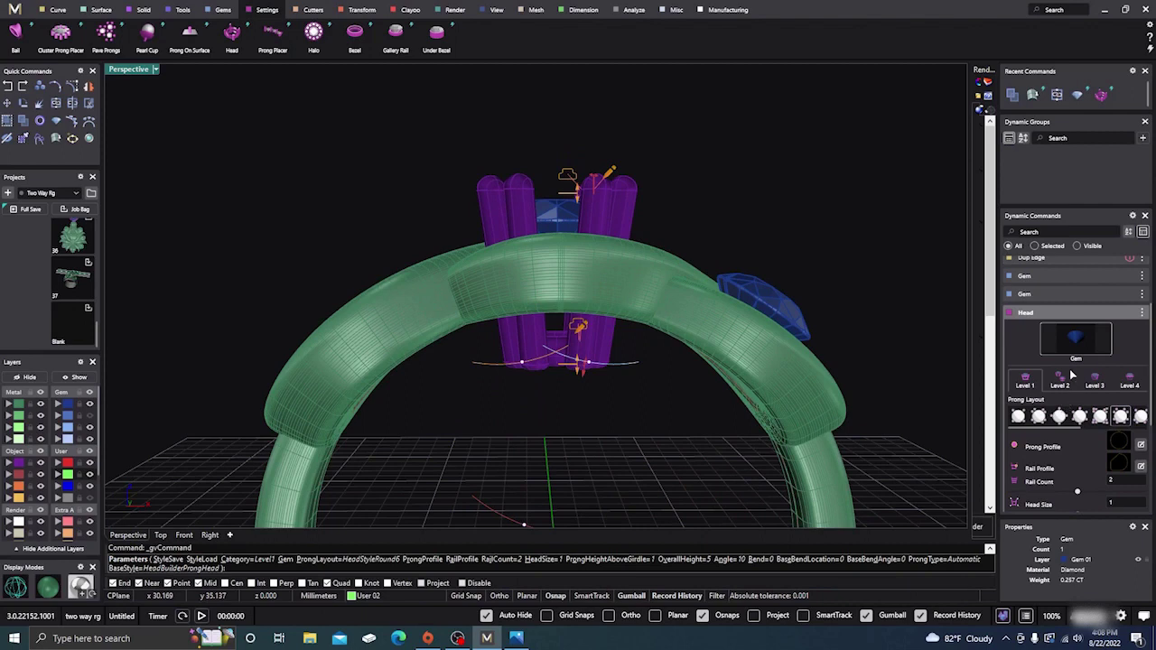
pyautogui.scroll(-1, 1061, 411)
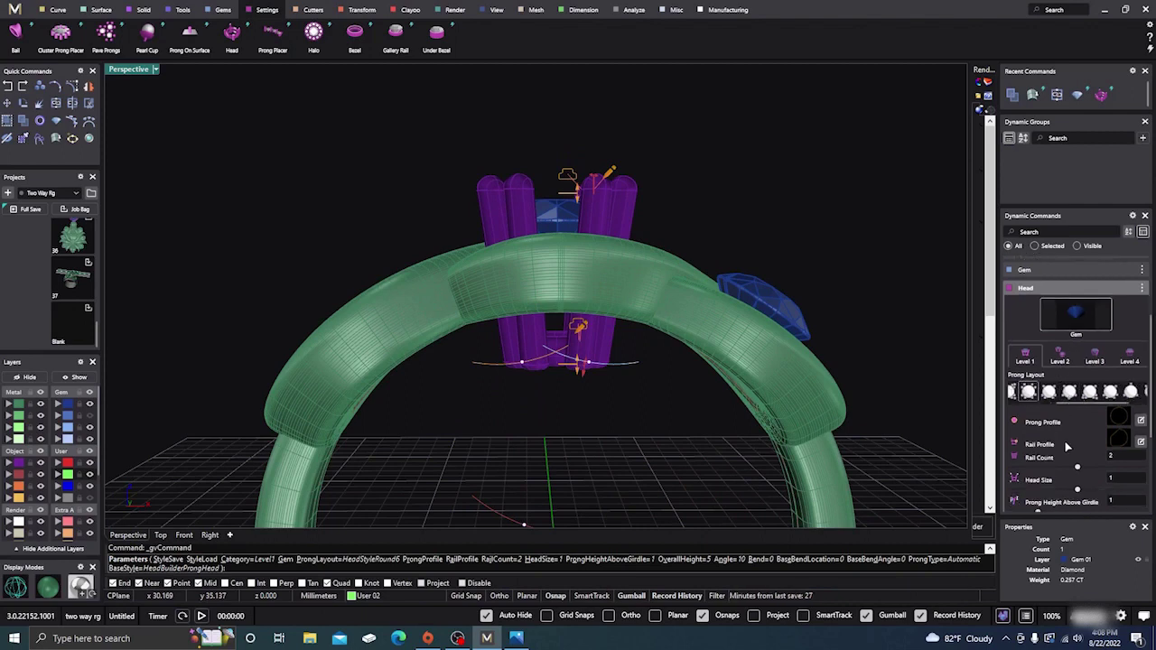
# In the head's second-level prong settings, raise the prong height to 2.80 mm
pyautogui.click(1060, 358)
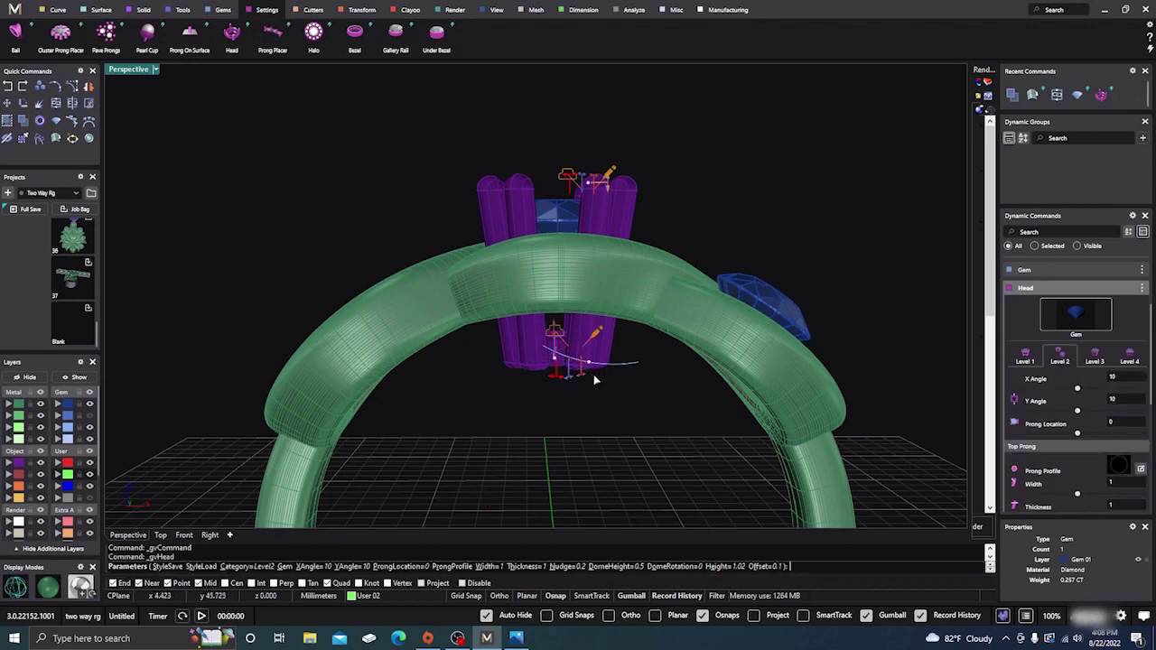
pyautogui.moveTo(593, 380); pyautogui.dragTo(609, 419, button='right')
pyautogui.scroll(3, 619, 426)
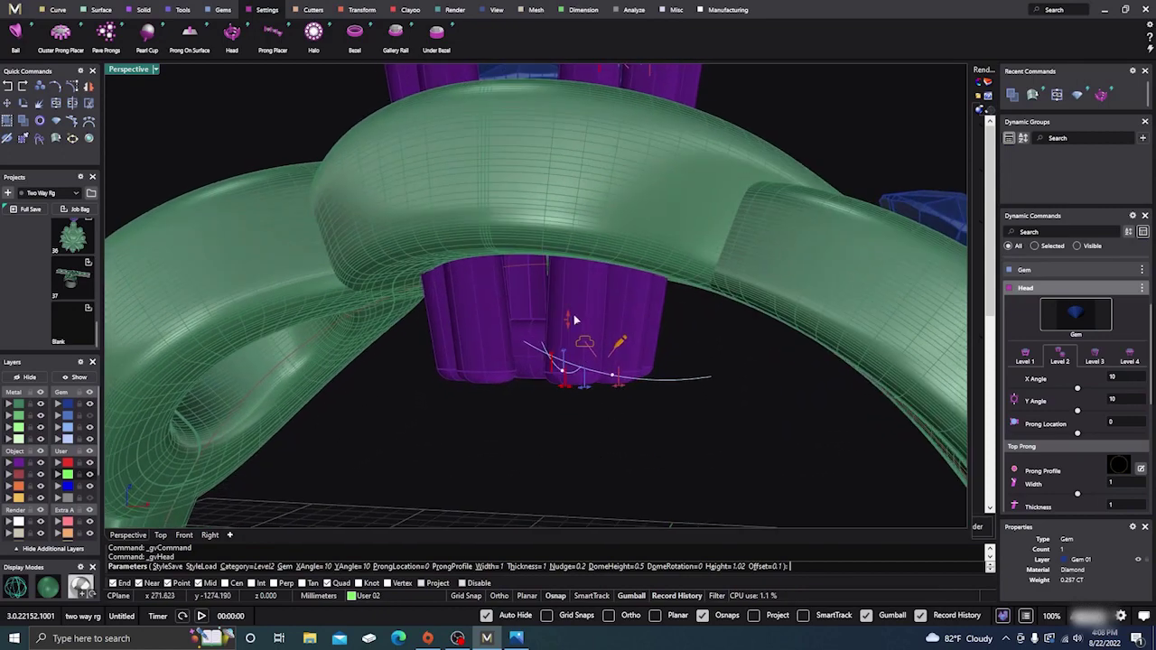
pyautogui.moveTo(568, 318); pyautogui.dragTo(582, 141)
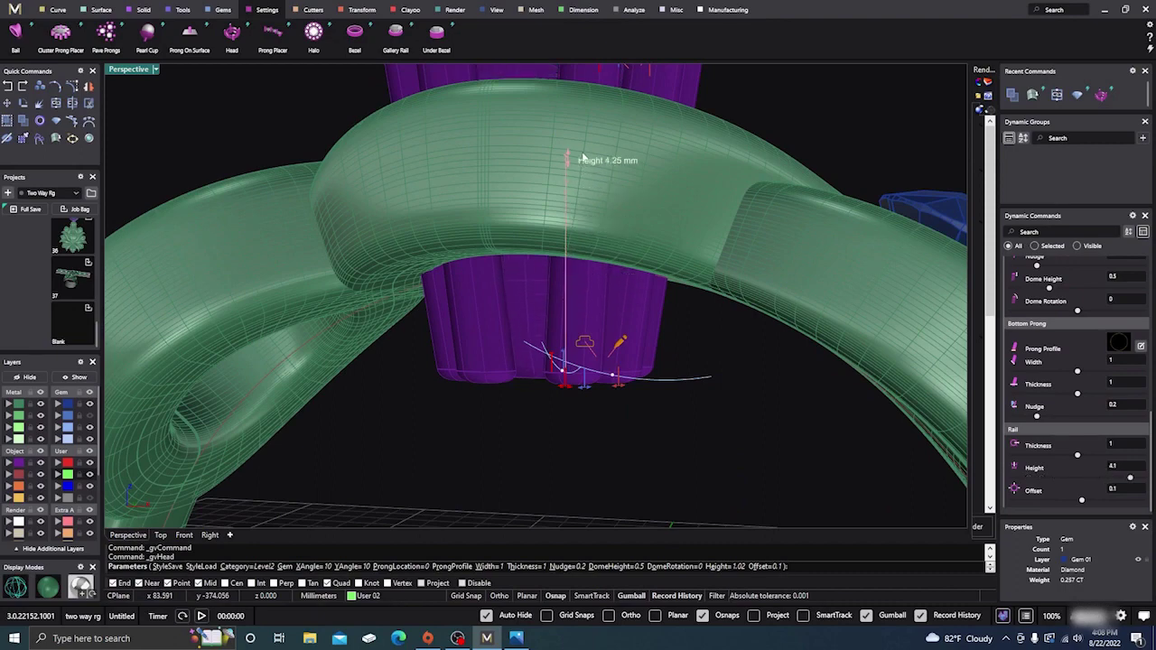
# Set the head height to 1.3 mm and finish the eight-prong head
pyautogui.moveTo(619, 198); pyautogui.dragTo(683, 344, button='right')
pyautogui.moveTo(626, 250); pyautogui.dragTo(626, 338)
pyautogui.moveTo(627, 337); pyautogui.dragTo(571, 341, button='right')
pyautogui.scroll(5, 592, 257)
pyautogui.scroll(-5, 614, 280)
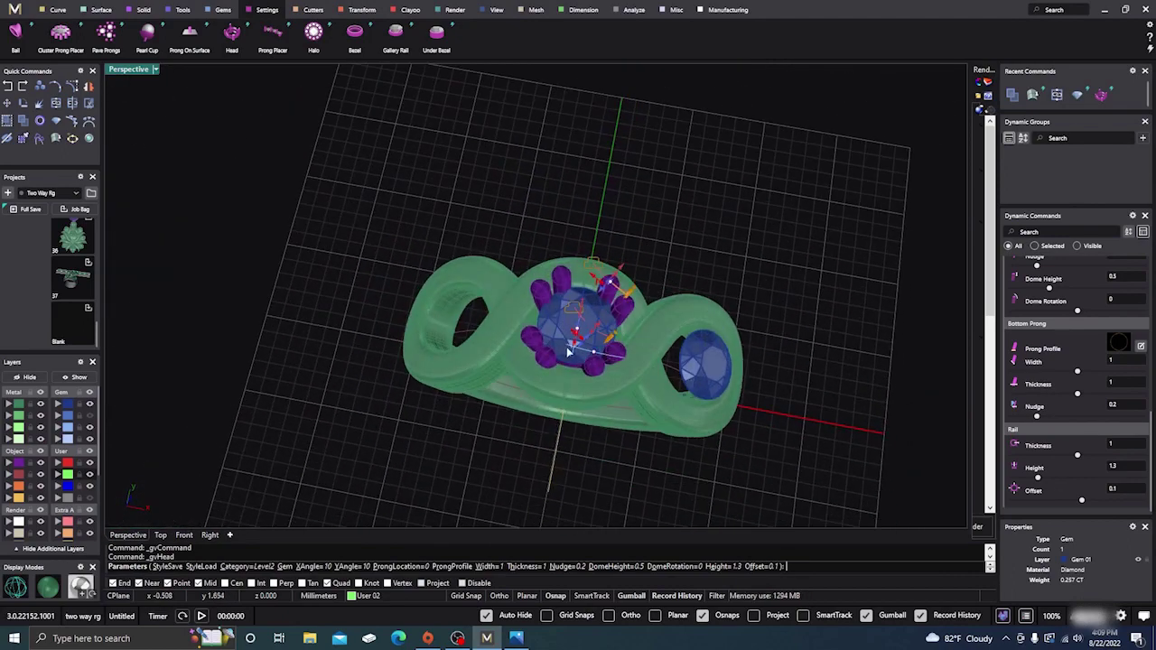
pyautogui.scroll(3, 557, 431)
pyautogui.moveTo(557, 431); pyautogui.dragTo(569, 479, button='right')
pyautogui.moveTo(586, 350); pyautogui.dragTo(584, 350, button='right')
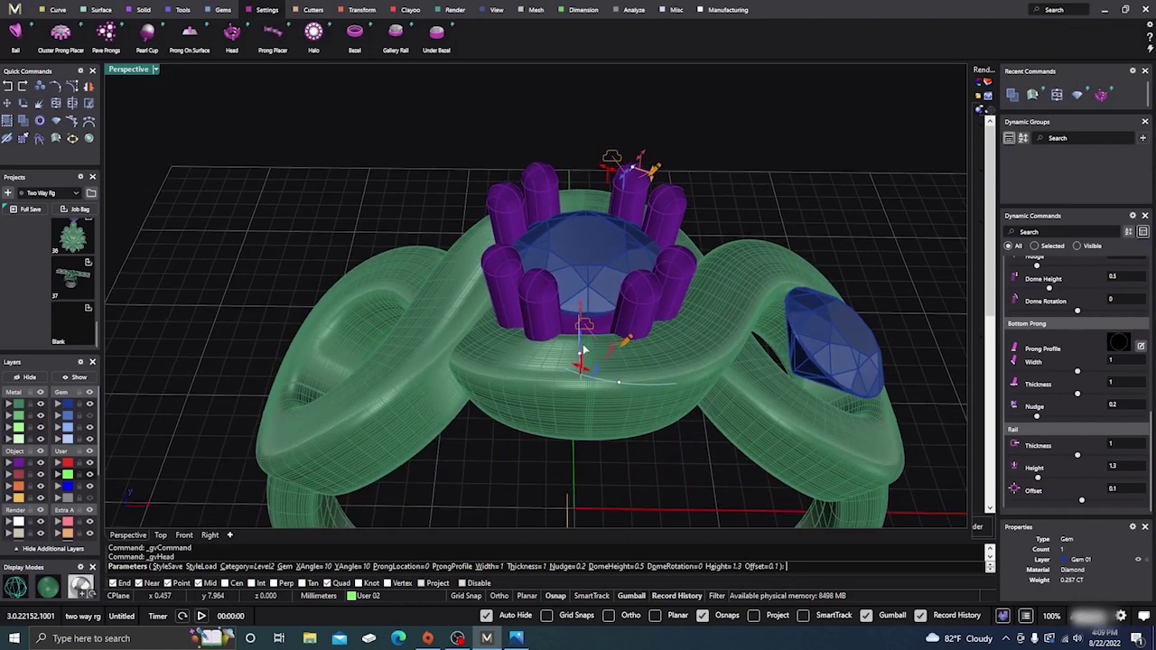
pyautogui.press('Return')
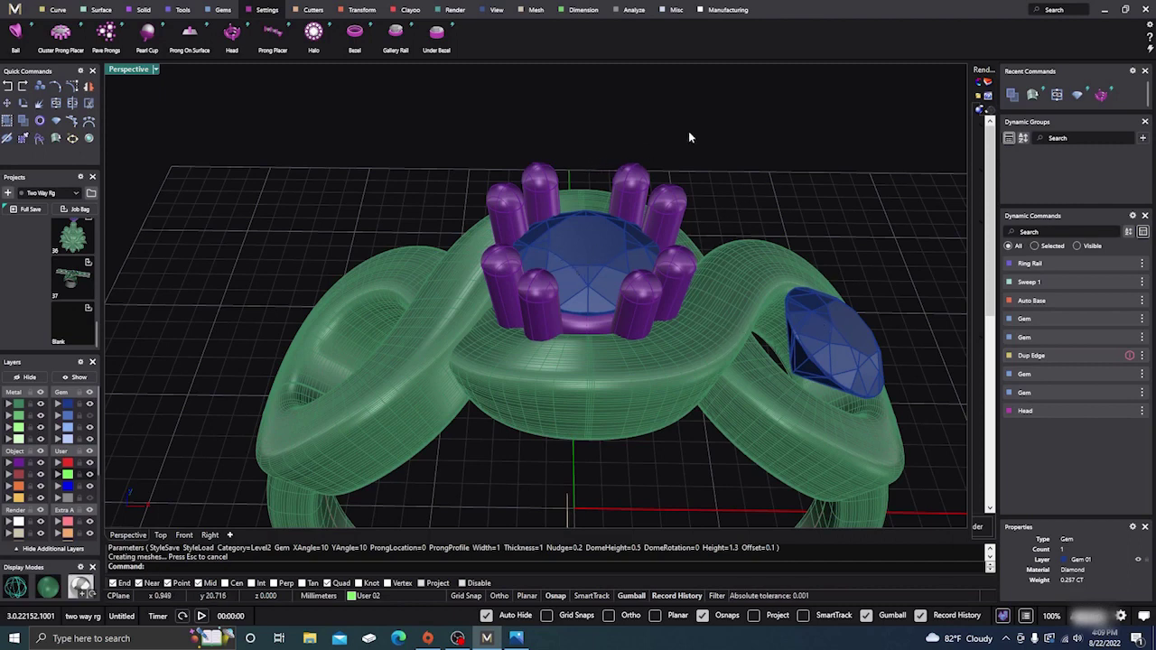
# Select the side gem, review its available actions, then deselect it
pyautogui.click(867, 344)
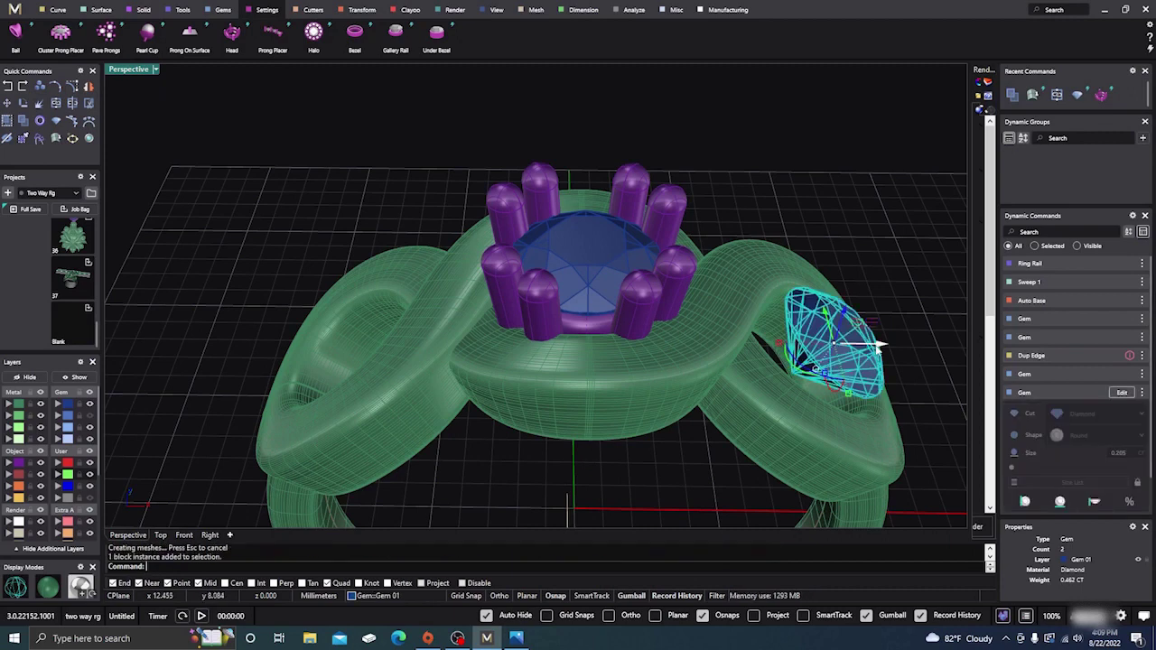
pyautogui.rightClick(878, 348)
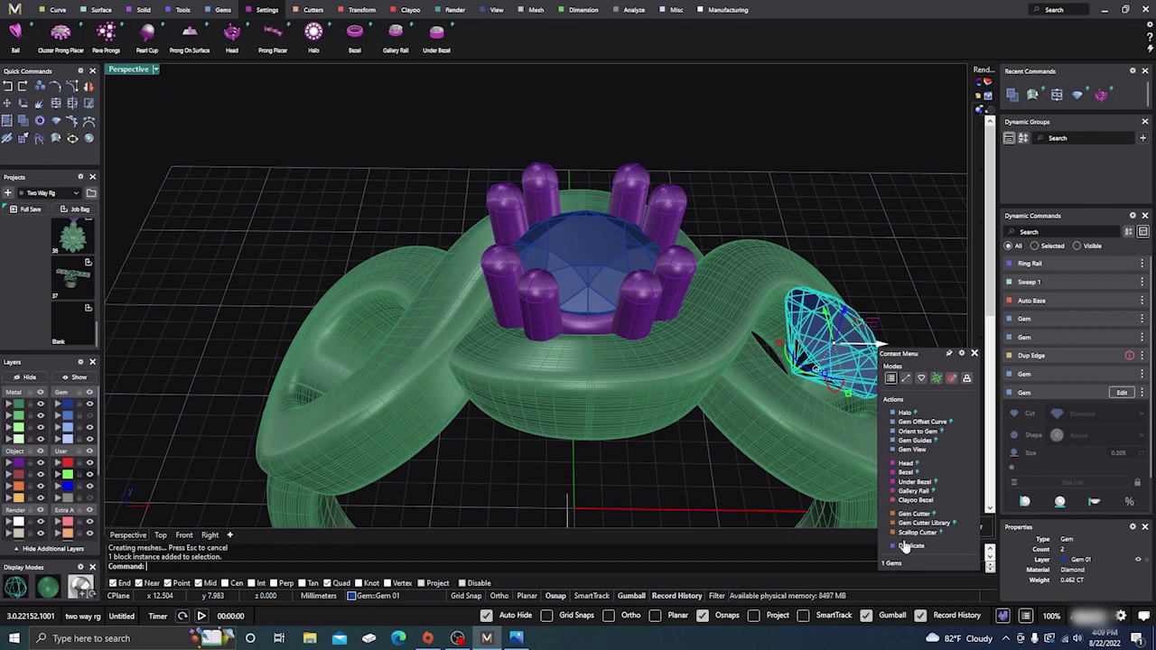
pyautogui.click(495, 506)
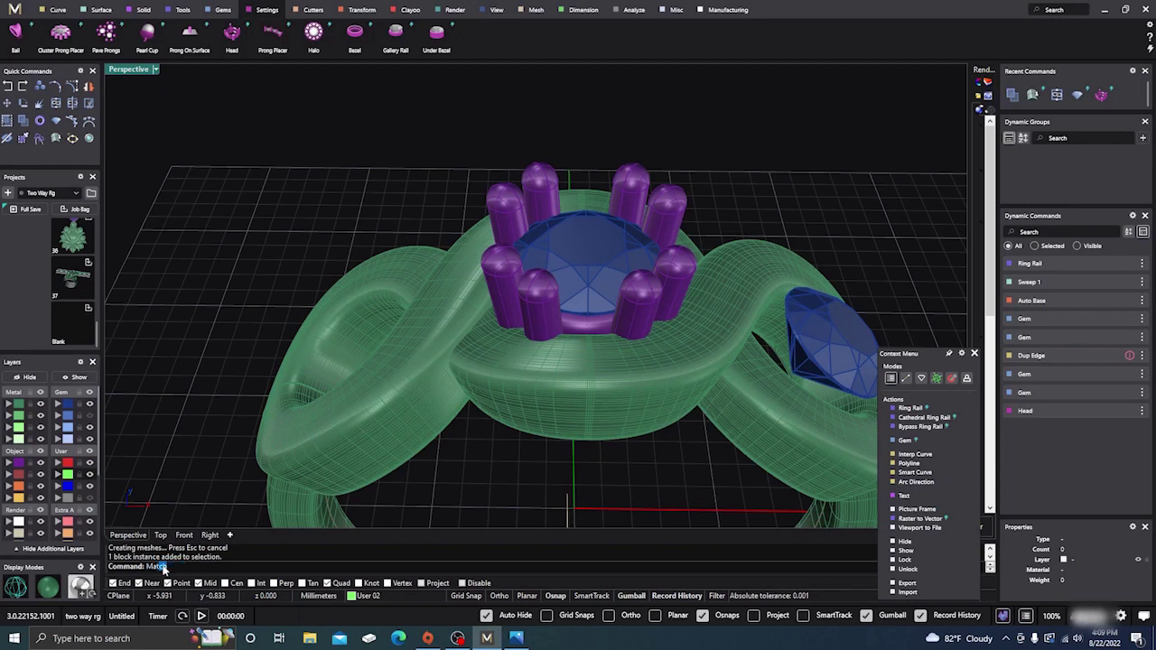
# Match the side gem's Head style from the centre head using gvMatchAttributes
pyautogui.write('h')
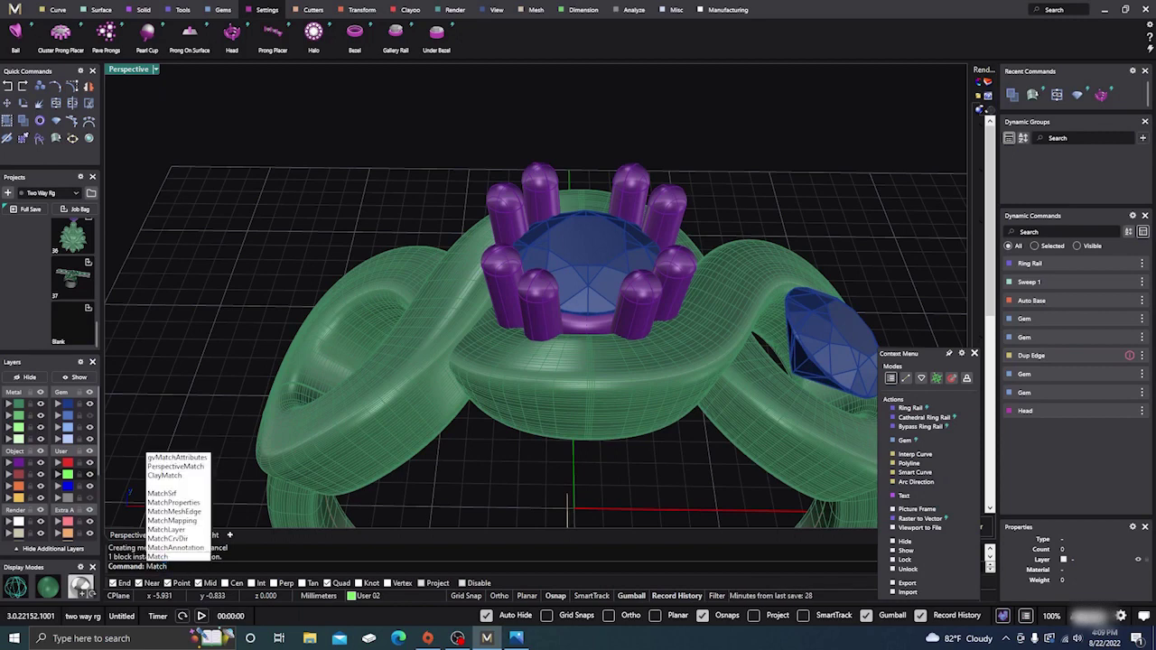
pyautogui.click(188, 457)
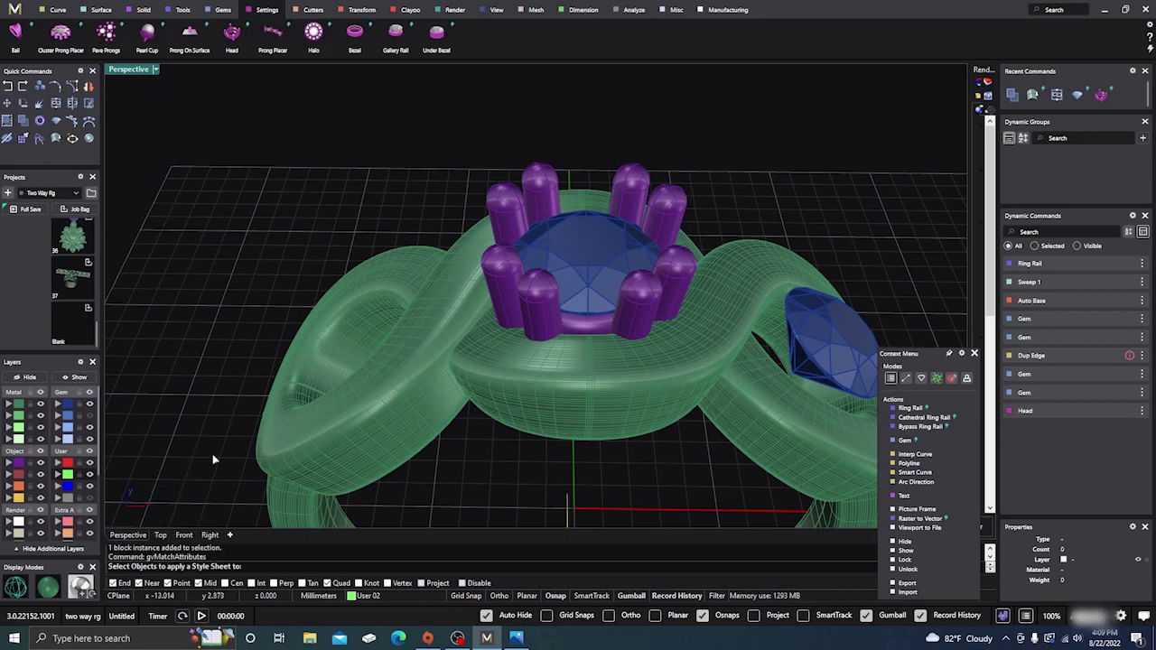
pyautogui.click(821, 336)
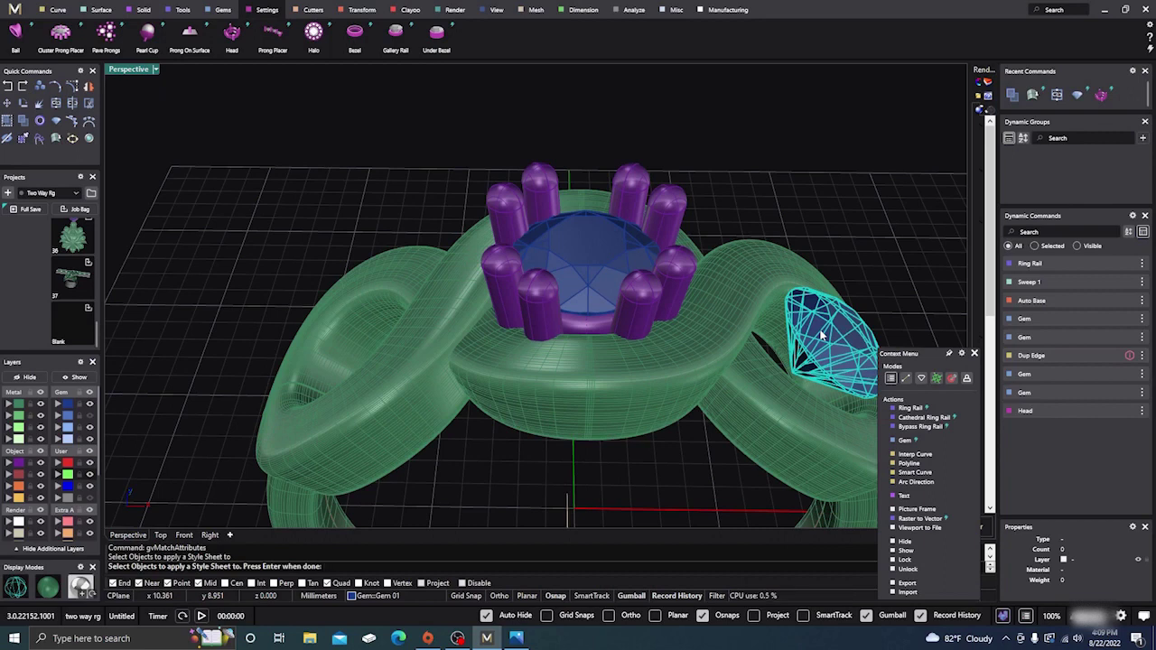
pyautogui.press('Return')
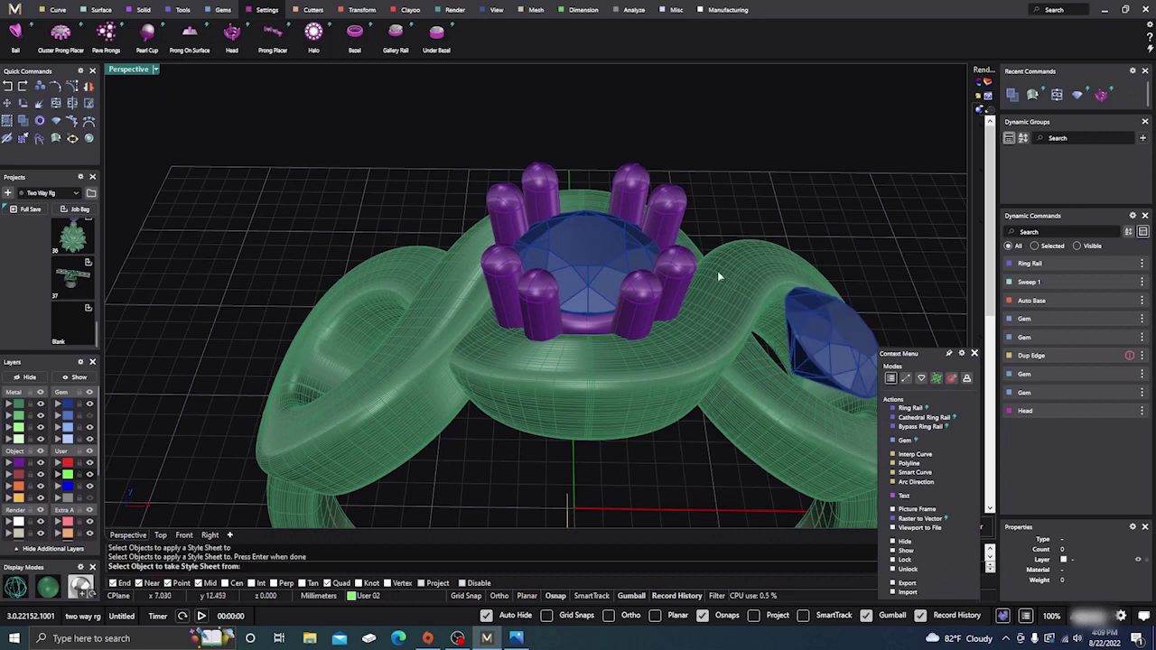
pyautogui.click(603, 251)
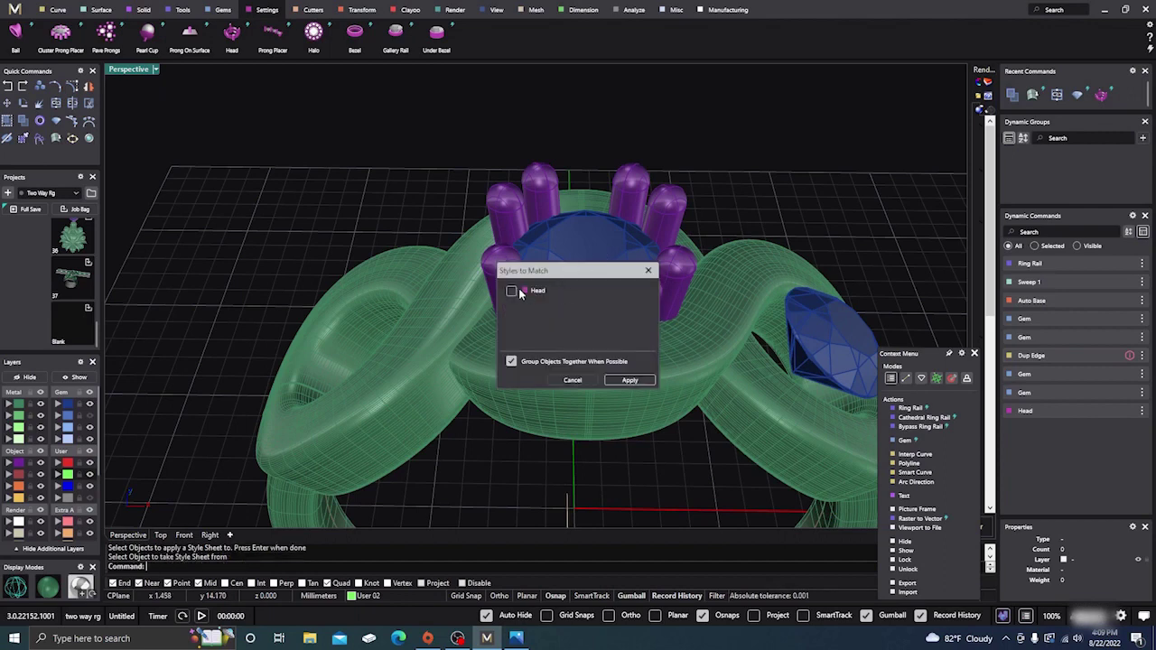
pyautogui.click(629, 380)
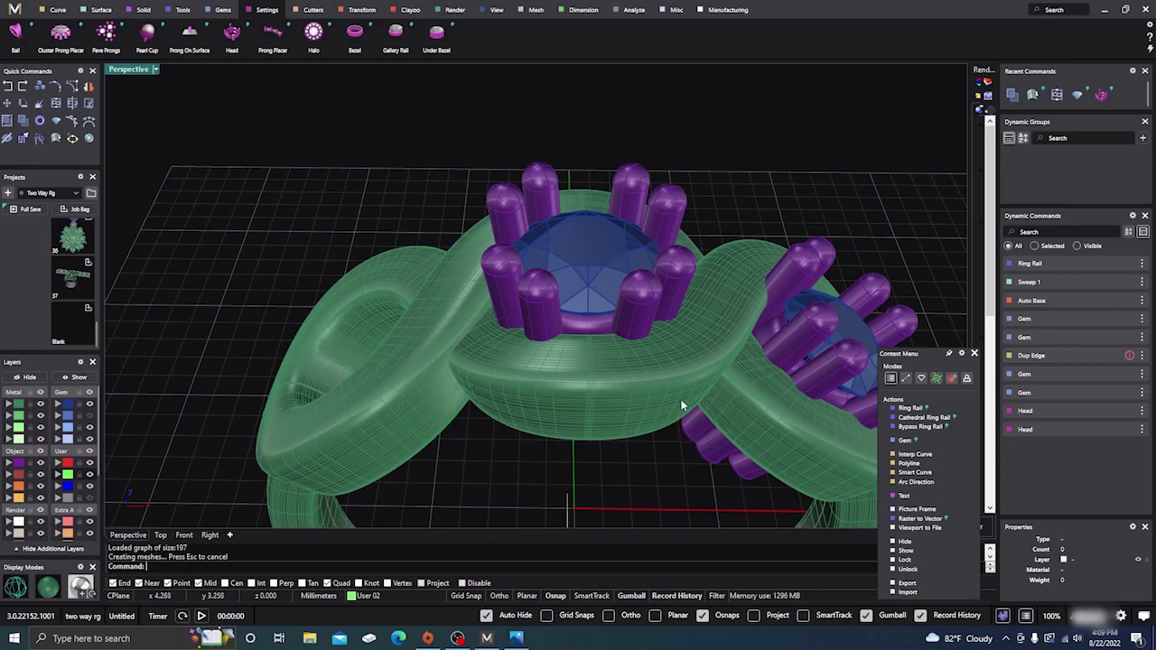
pyautogui.scroll(-4, 673, 442)
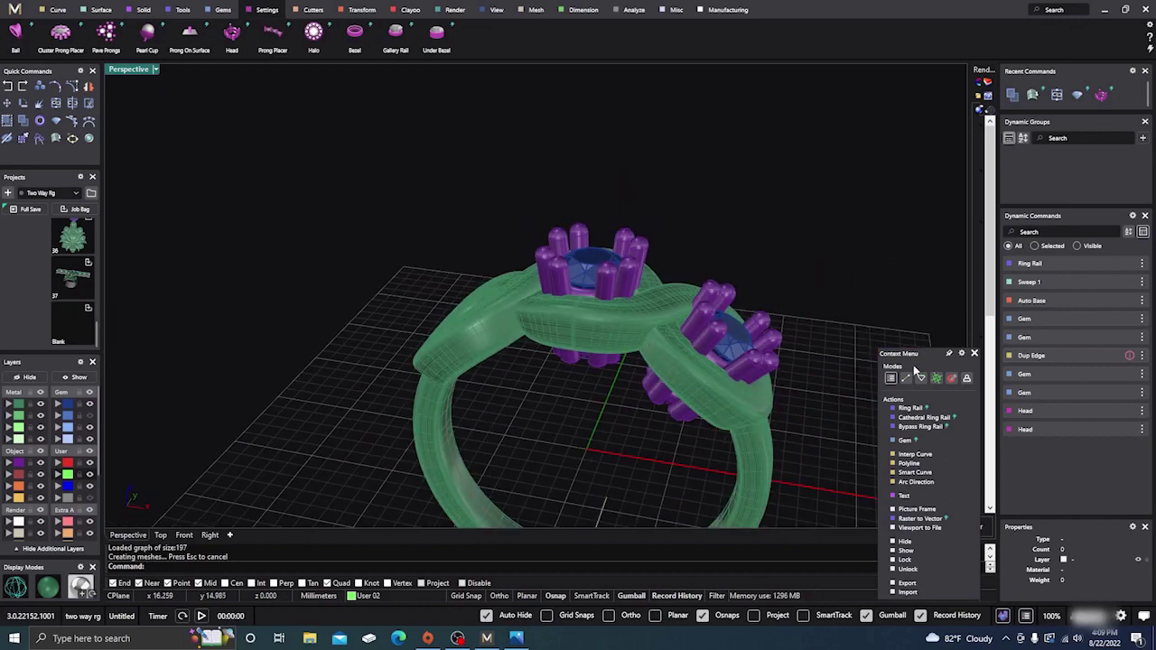
pyautogui.click(974, 353)
# Explode the centre head's 10 polysurfaces into 38 surfaces, then deselect them
pyautogui.moveTo(832, 253); pyautogui.dragTo(848, 325, button='right')
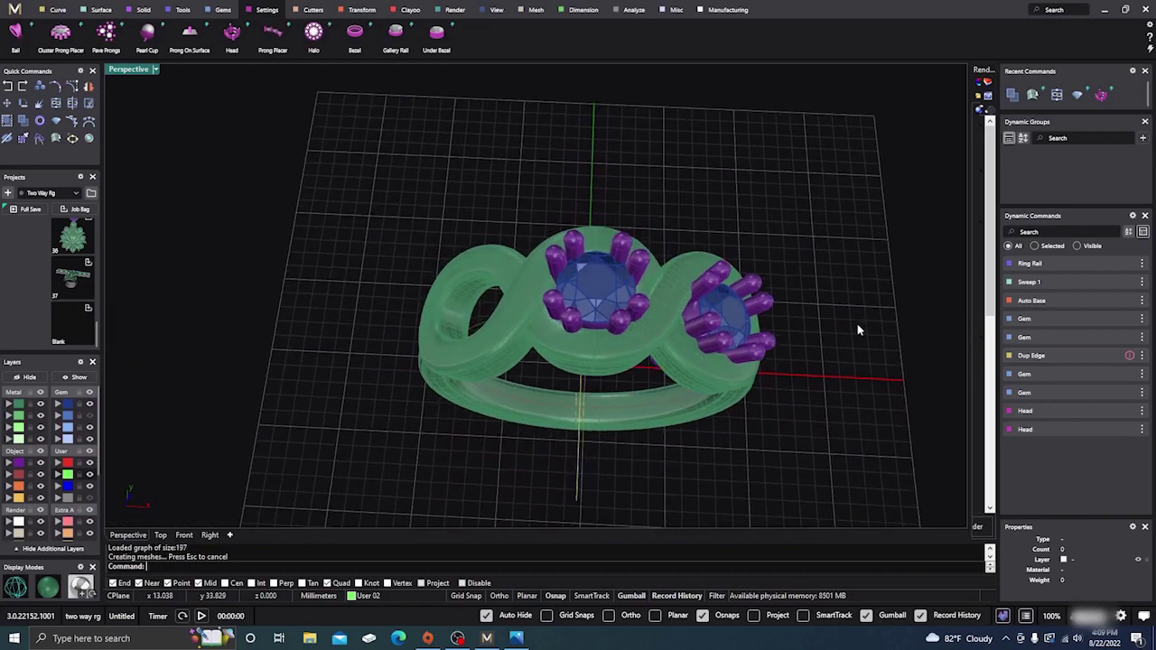
pyautogui.scroll(3, 568, 293)
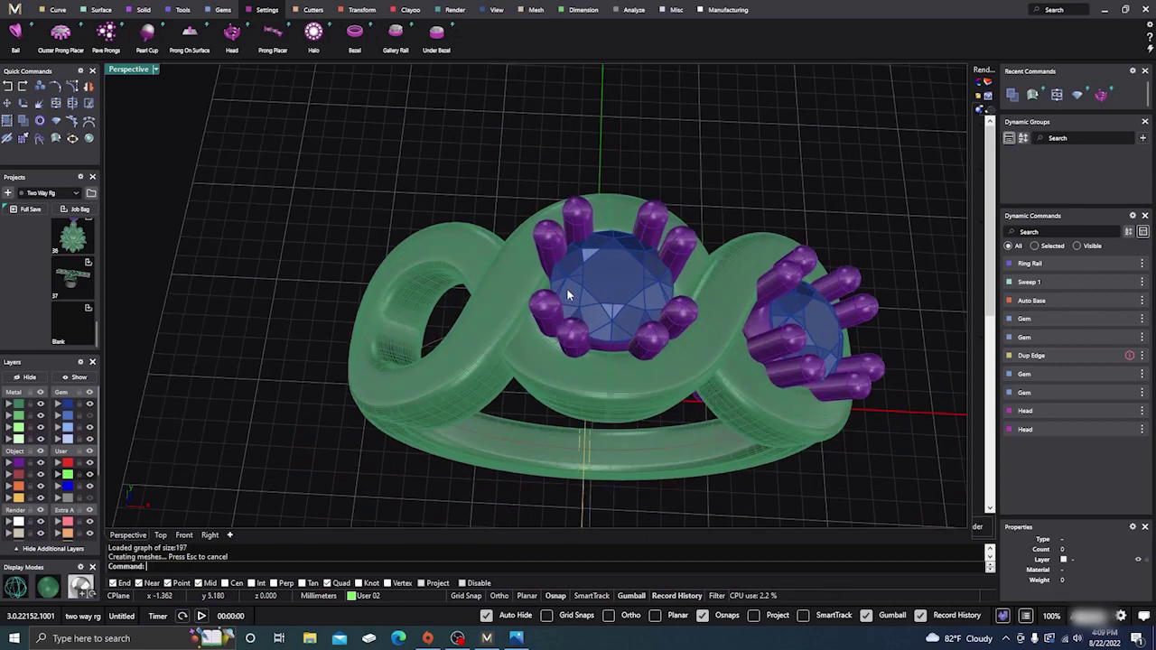
pyautogui.scroll(4, 565, 291)
pyautogui.scroll(-5, 364, 224)
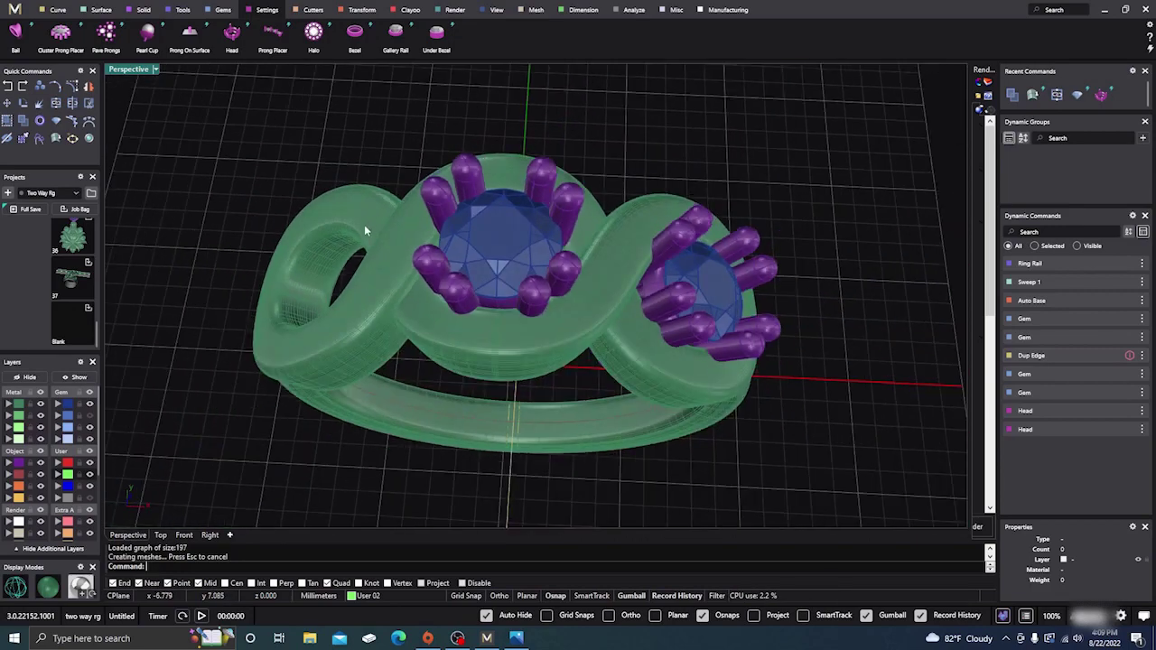
pyautogui.click(543, 174)
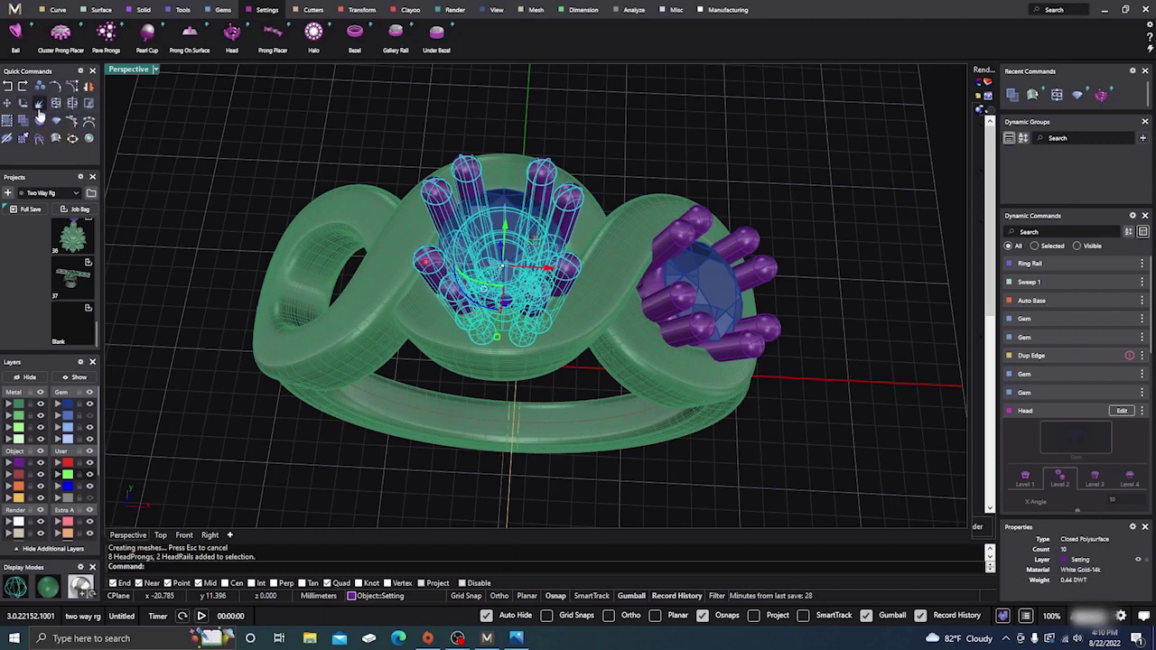
pyautogui.click(39, 104)
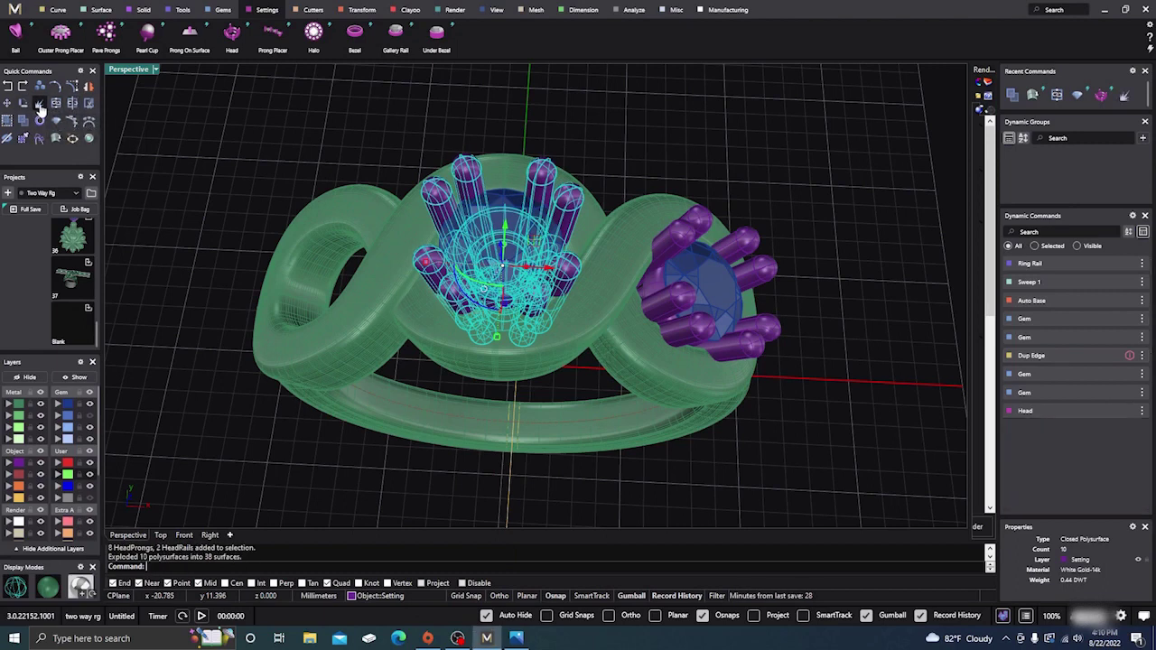
pyautogui.click(821, 126)
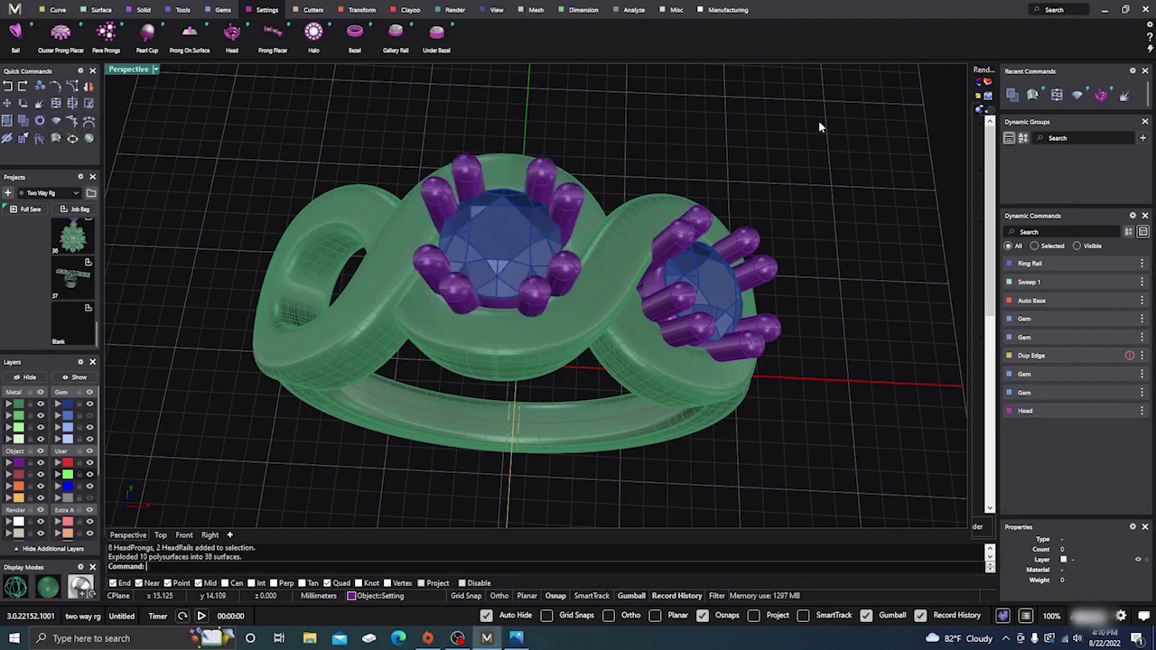
pyautogui.click(461, 176)
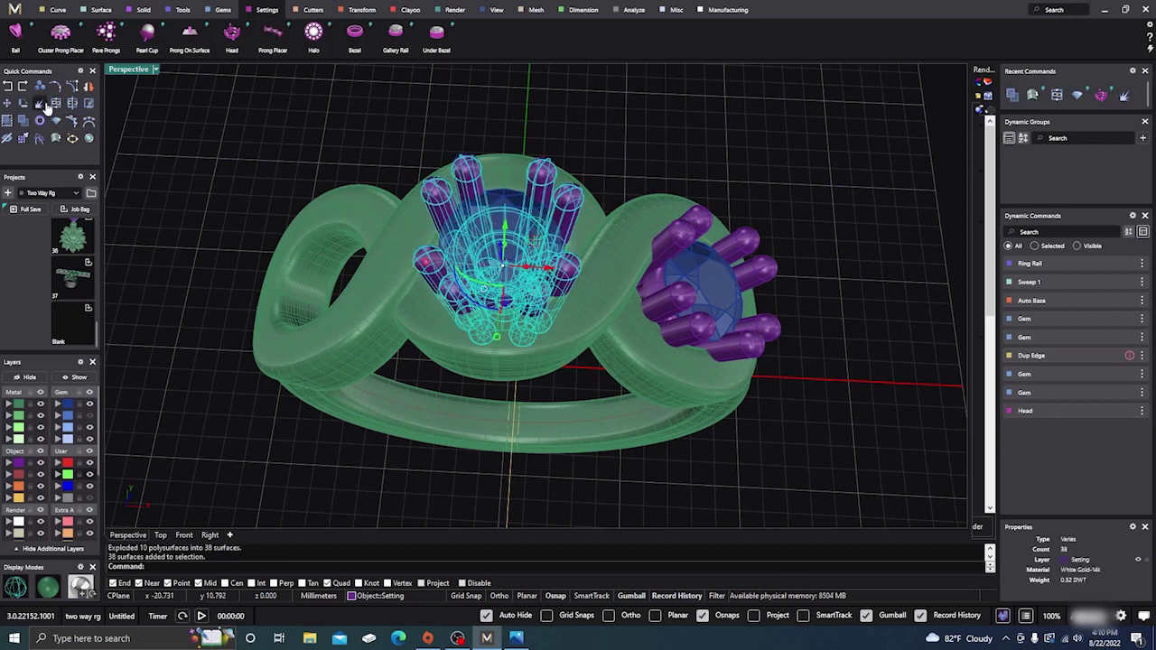
pyautogui.click(38, 106)
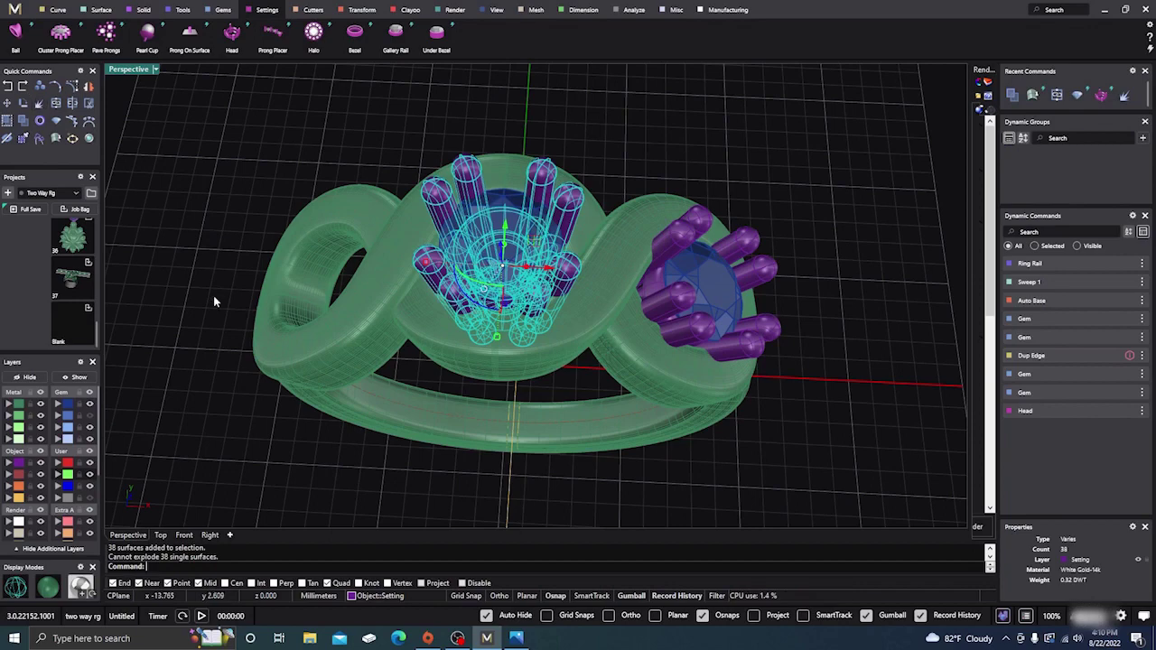
pyautogui.press('Escape')
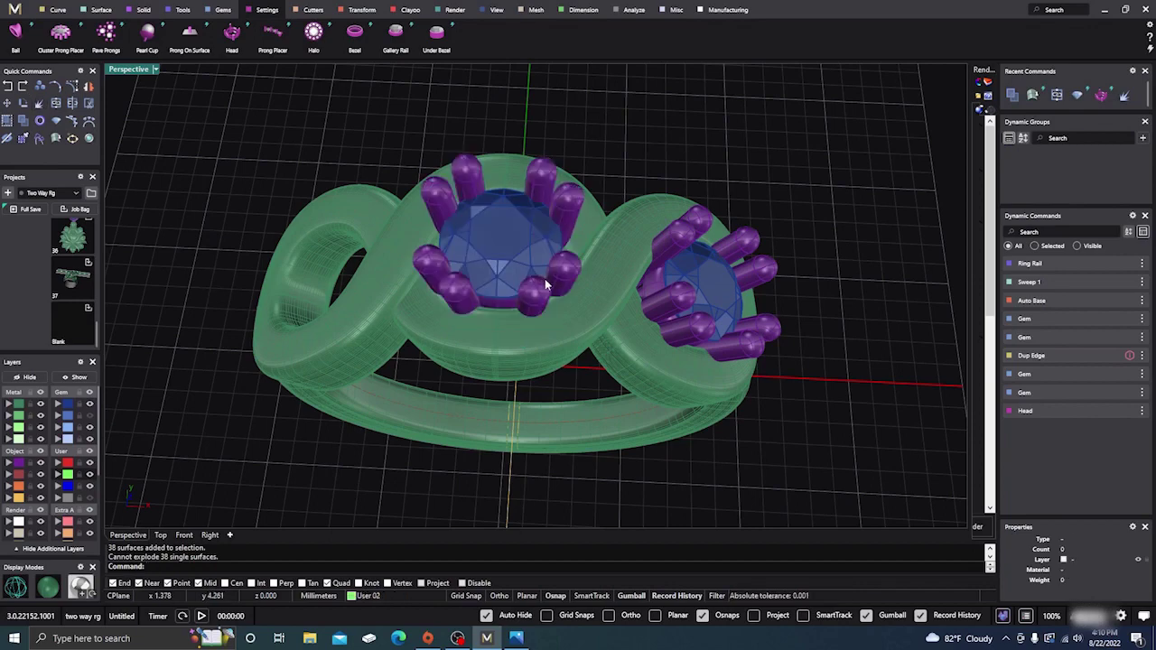
# Inspect both gem heads from several angles, then bring up the Curve ribbon tools
pyautogui.moveTo(715, 466); pyautogui.dragTo(533, 212, button='right')
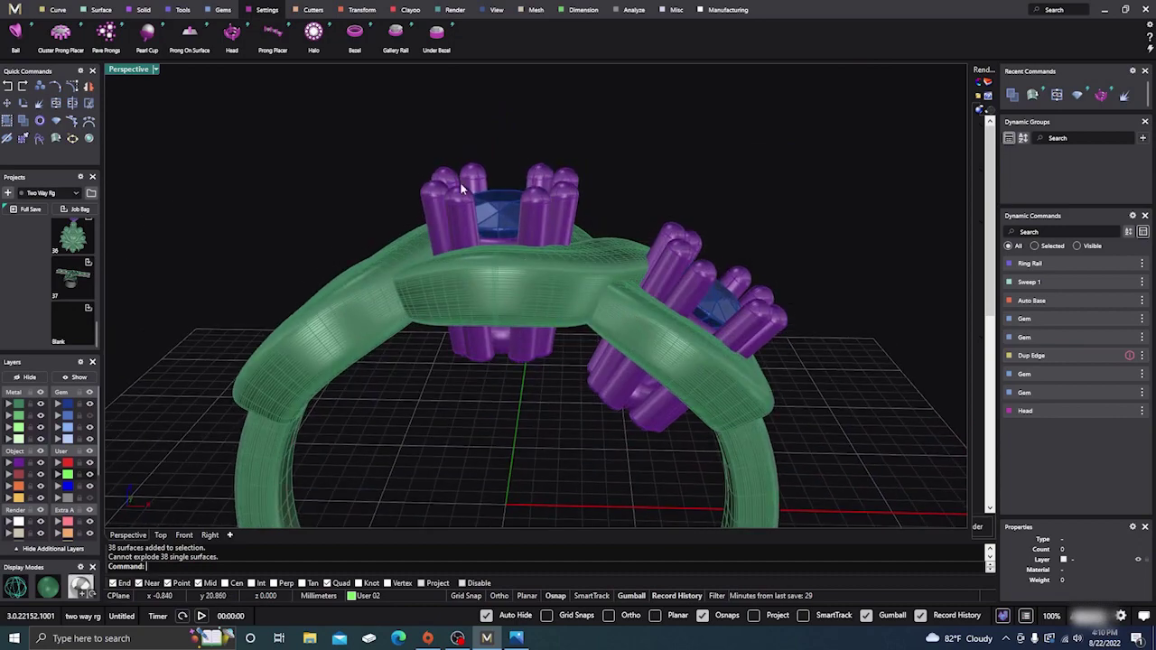
pyautogui.moveTo(522, 190); pyautogui.dragTo(468, 321, button='right')
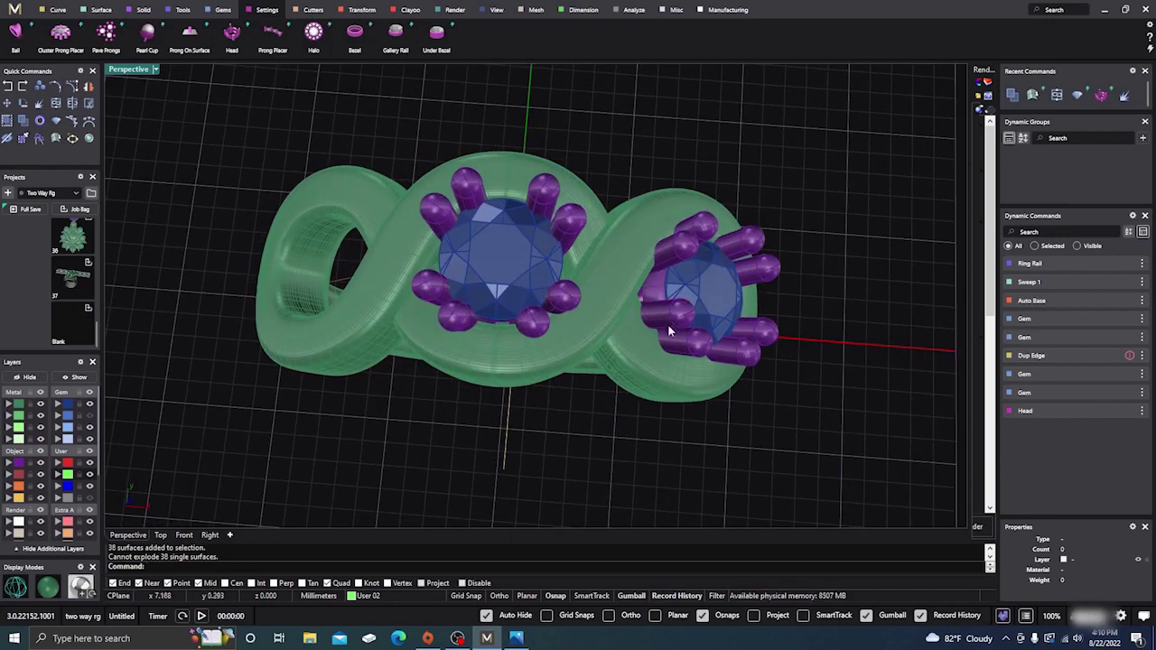
pyautogui.moveTo(669, 331); pyautogui.dragTo(642, 408, button='right')
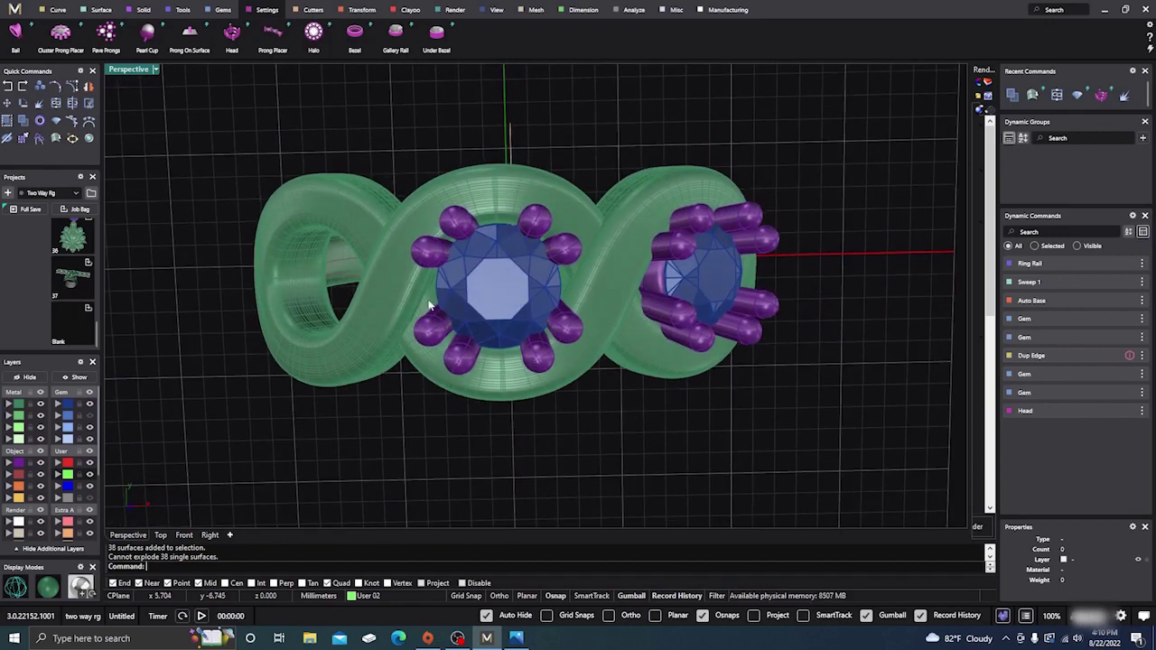
pyautogui.moveTo(430, 307); pyautogui.dragTo(501, 285, button='right')
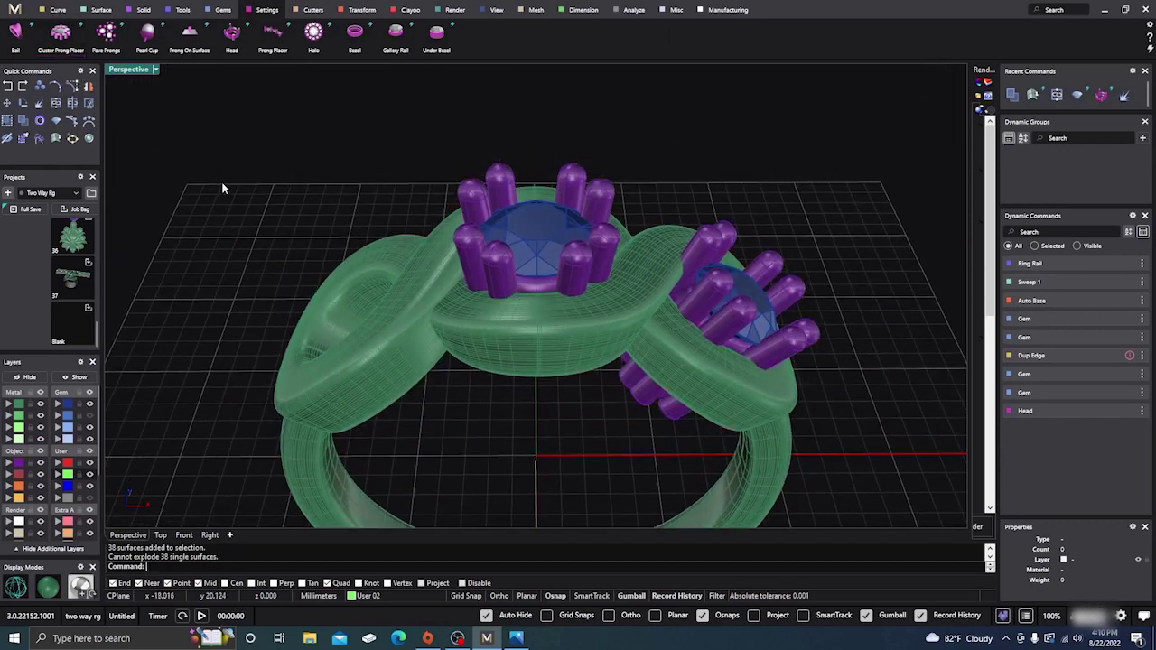
pyautogui.click(57, 11)
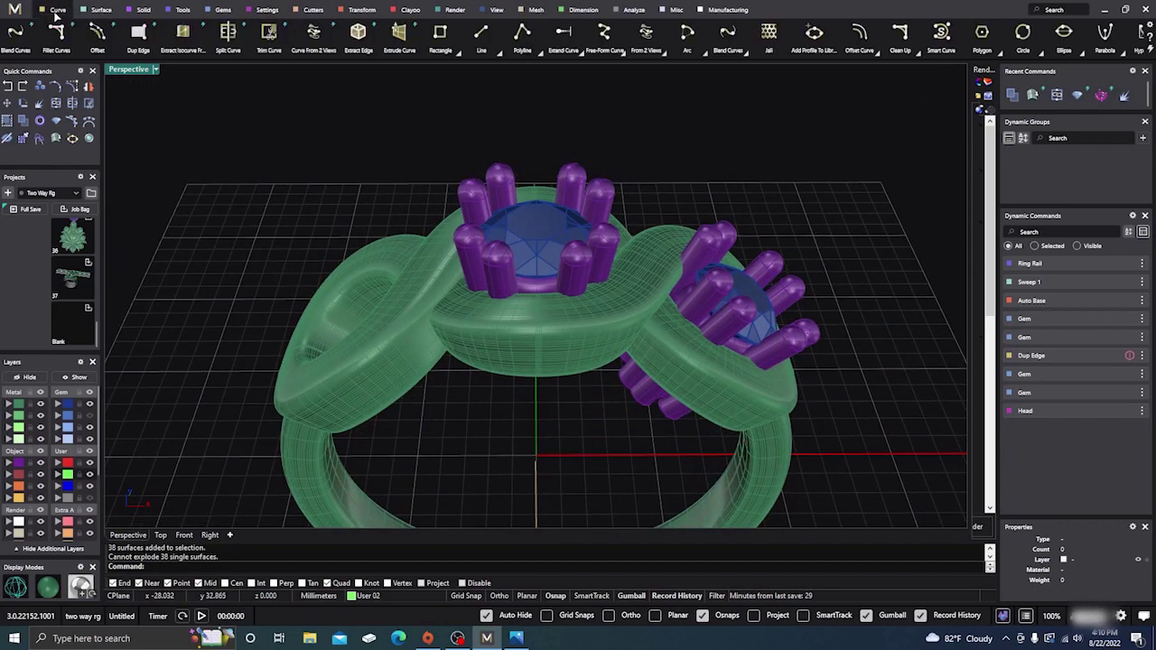
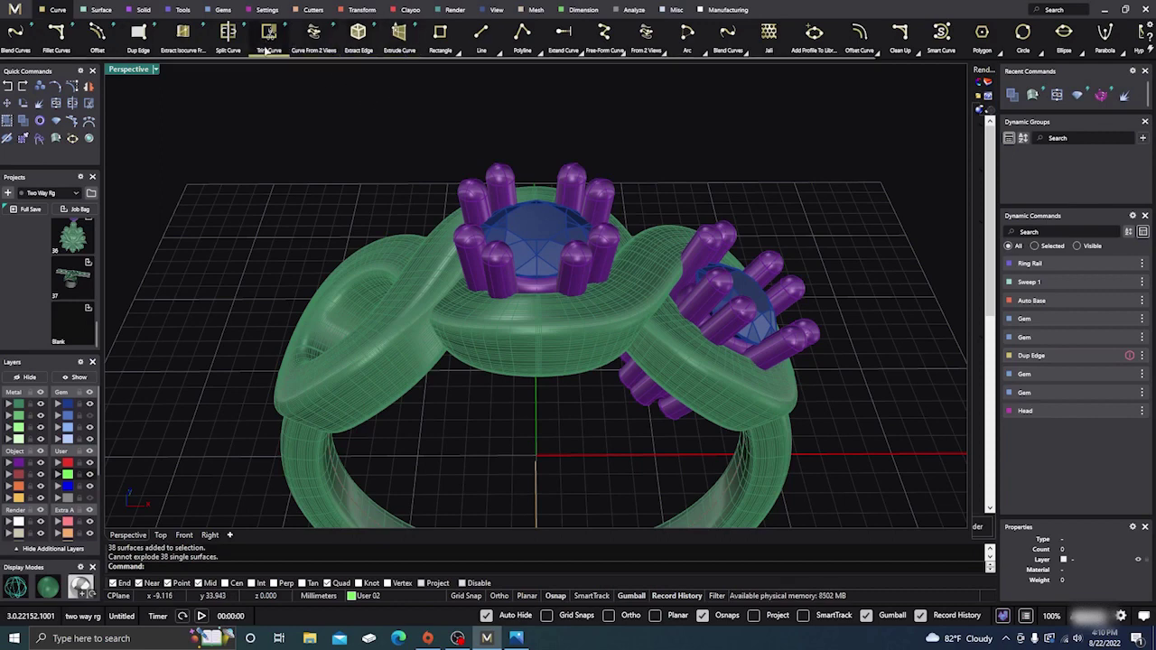
# Start extracting an isocurve from a prong surface, then cancel the command
pyautogui.click(183, 33)
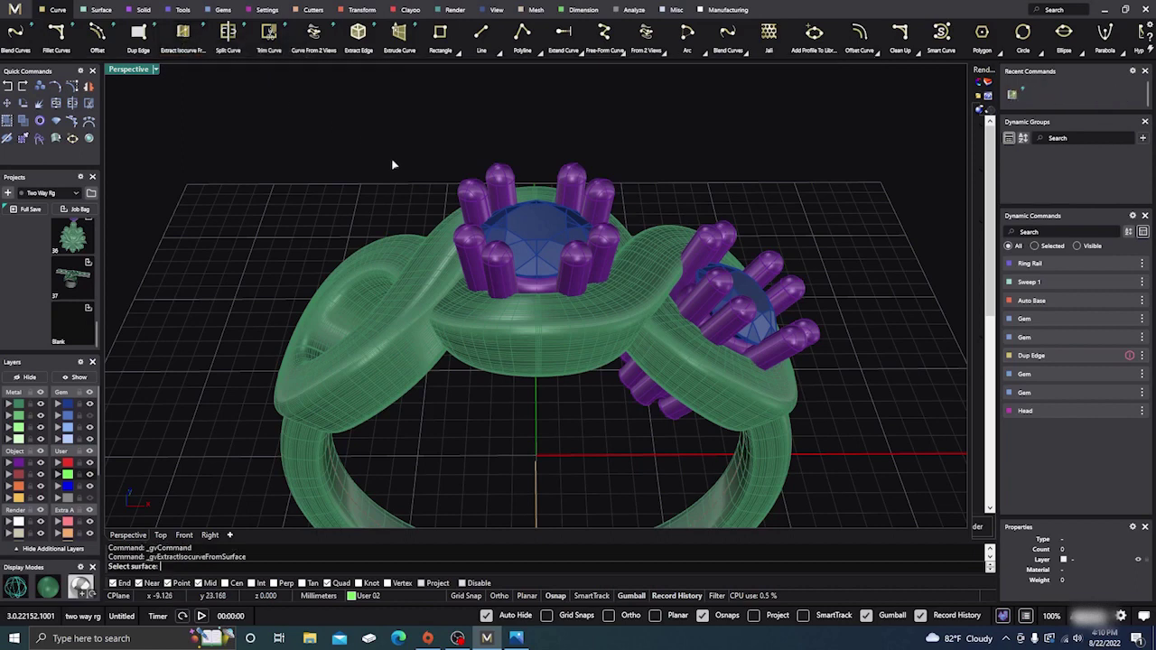
pyautogui.scroll(3, 476, 202)
pyautogui.click(480, 195)
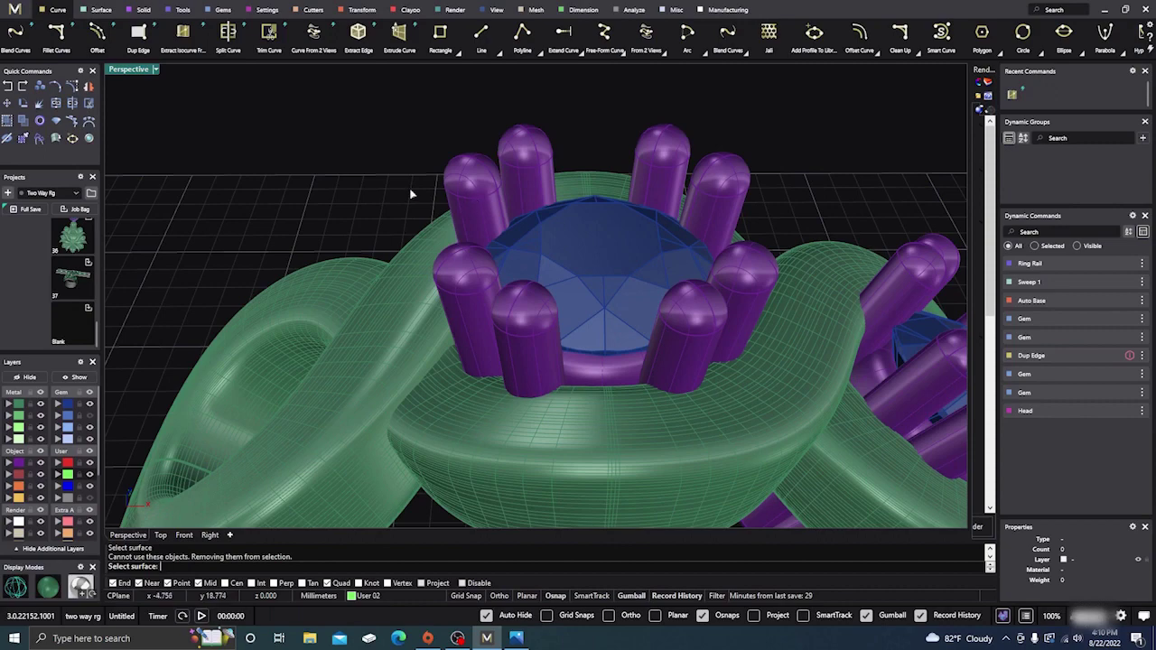
pyautogui.moveTo(330, 175); pyautogui.dragTo(317, 188, button='right')
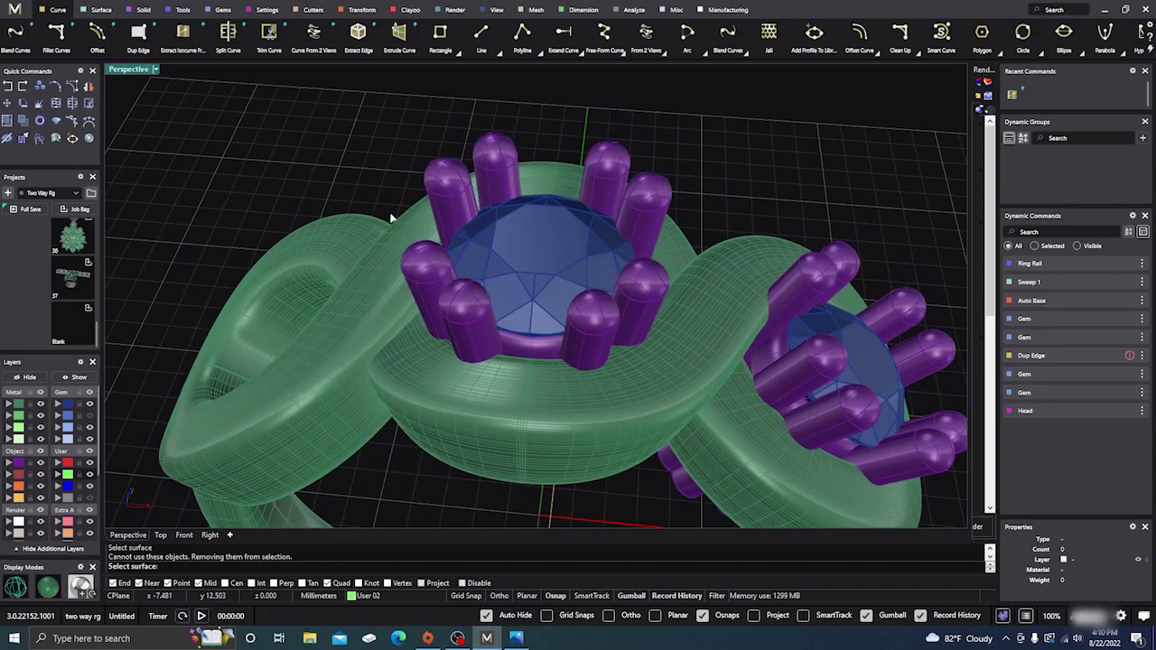
pyautogui.scroll(5, 400, 217)
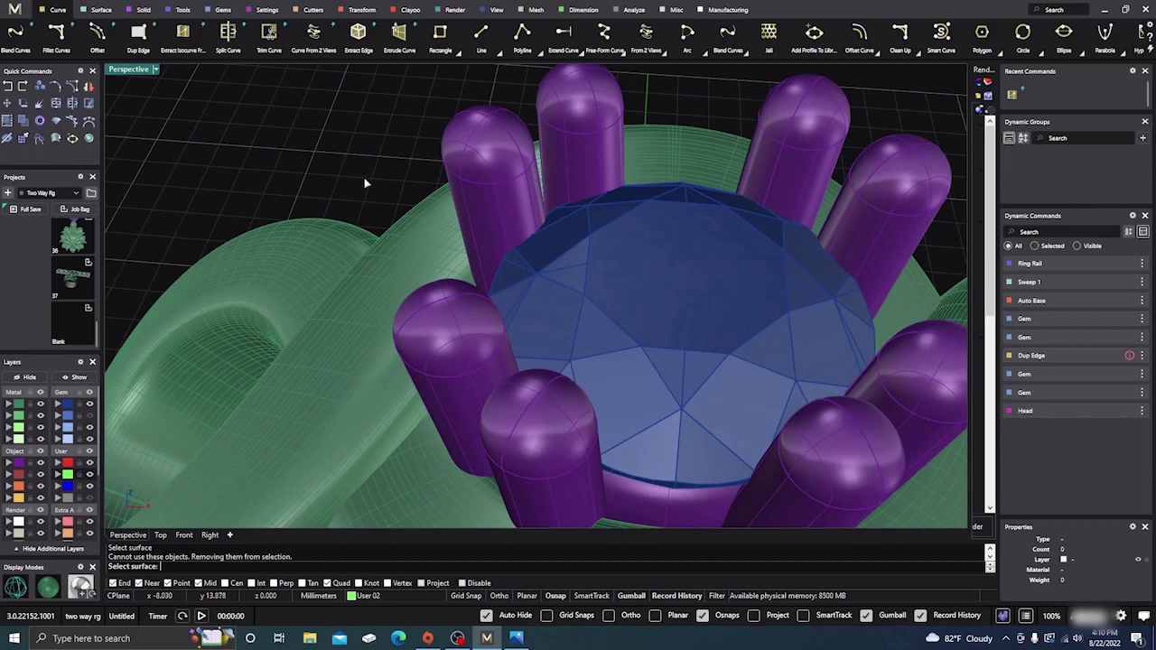
pyautogui.press('Escape')
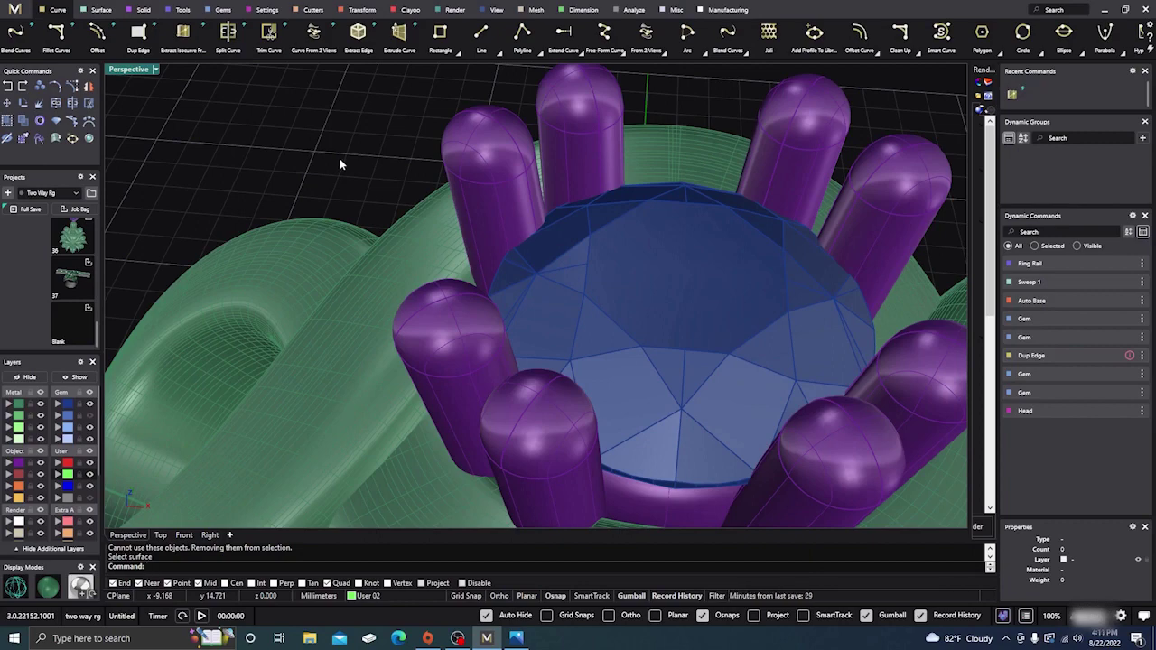
# Delete the front and right purple prong heads, leaving the gems bare
pyautogui.scroll(-6, 343, 165)
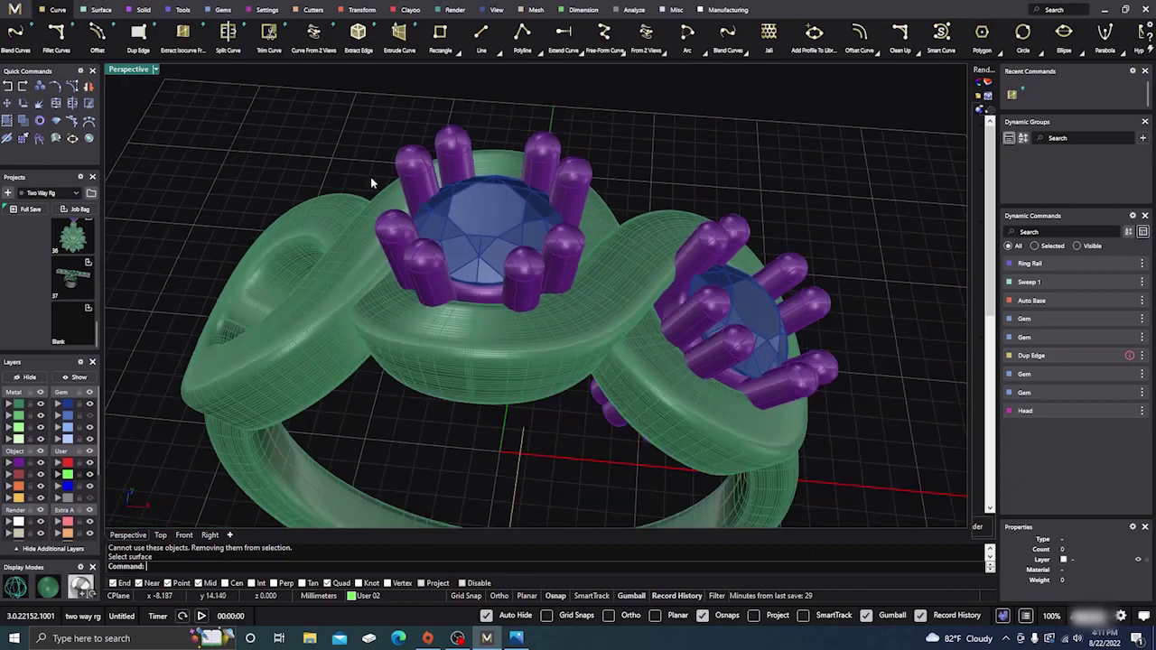
pyautogui.moveTo(370, 177); pyautogui.dragTo(544, 361, button='right')
pyautogui.click(545, 364)
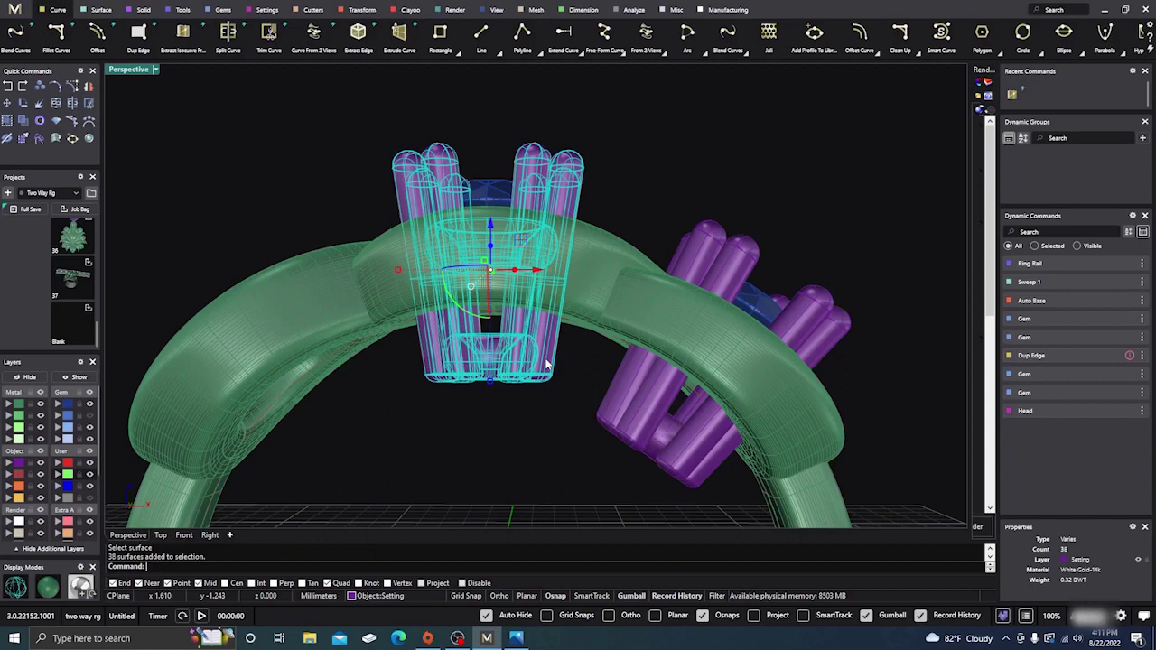
pyautogui.press('Delete')
pyautogui.click(733, 271)
pyautogui.press('Delete')
# Select the centre gem and bring up the Settings gem-setting tools
pyautogui.moveTo(735, 169); pyautogui.dragTo(716, 252, button='right')
pyautogui.click(524, 226)
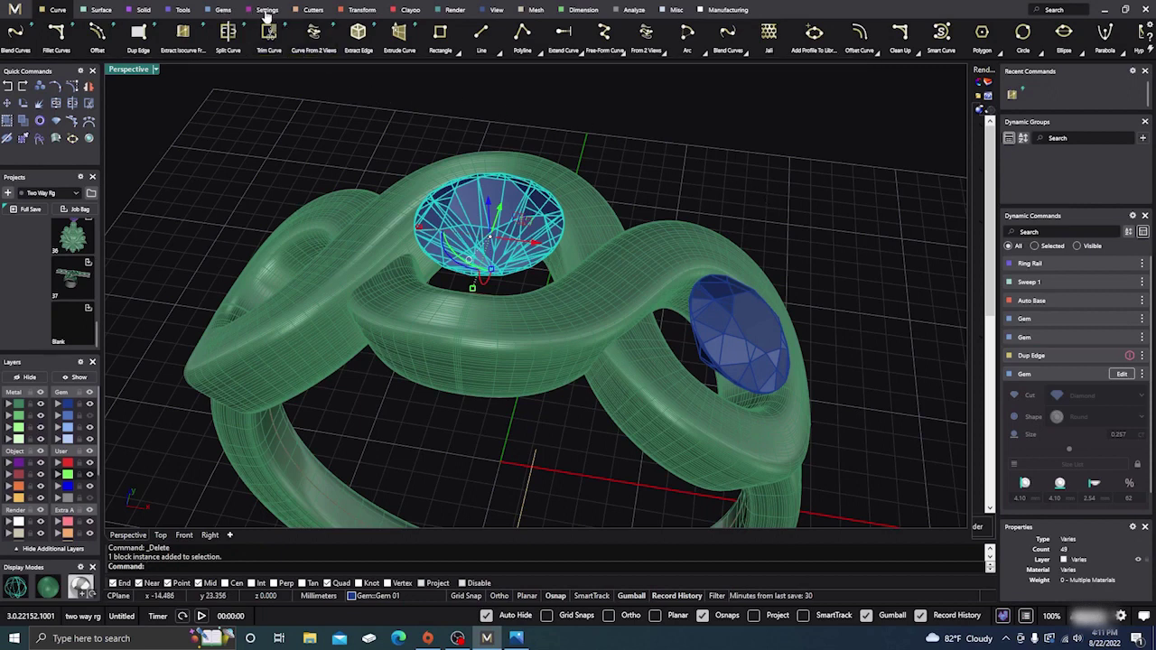
pyautogui.click(267, 12)
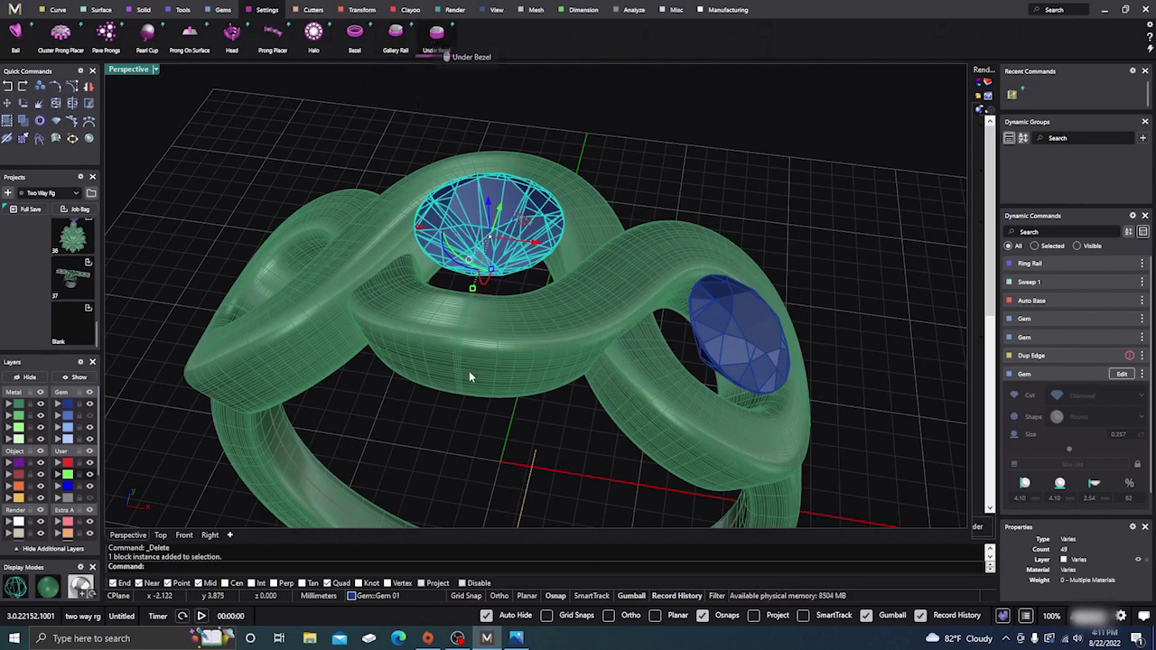
# Add an under bezel beneath the centre gem, thinning its top from 0.80 to 0.56 mm
pyautogui.click(437, 36)
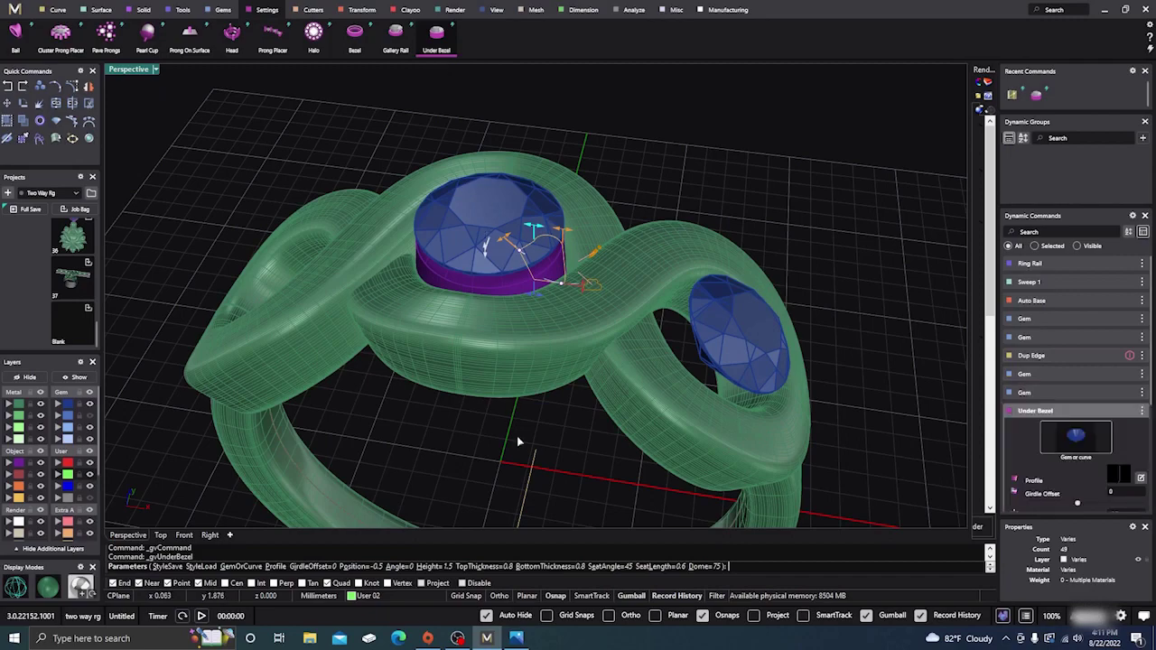
pyautogui.moveTo(518, 442); pyautogui.dragTo(527, 476, button='right')
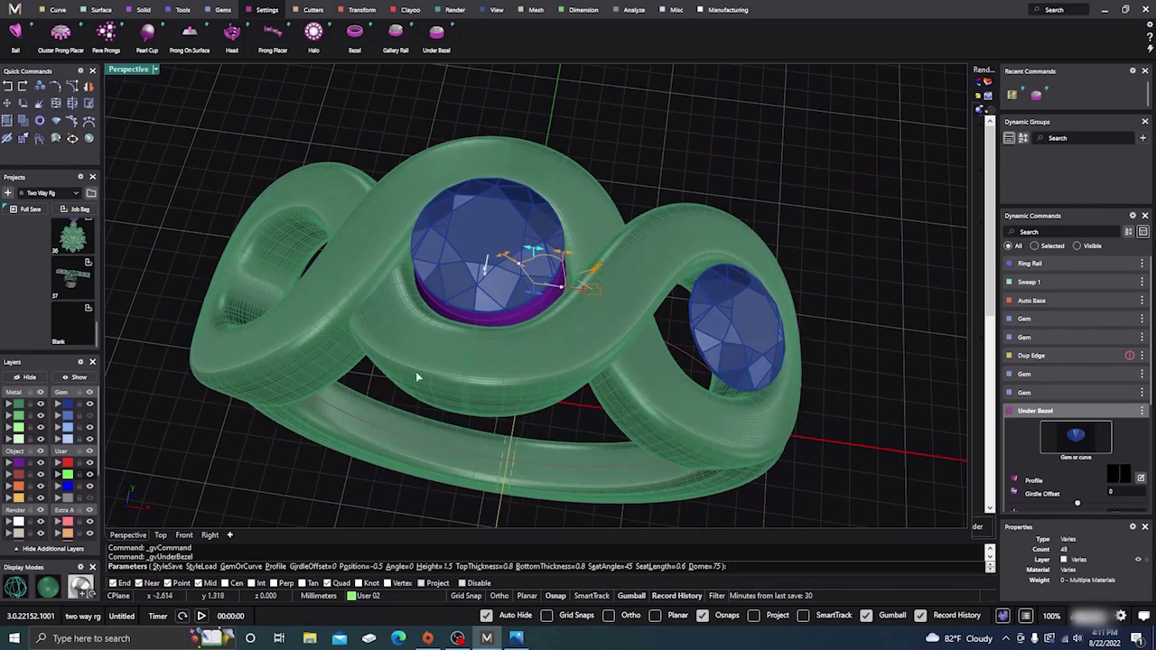
pyautogui.click(15, 587)
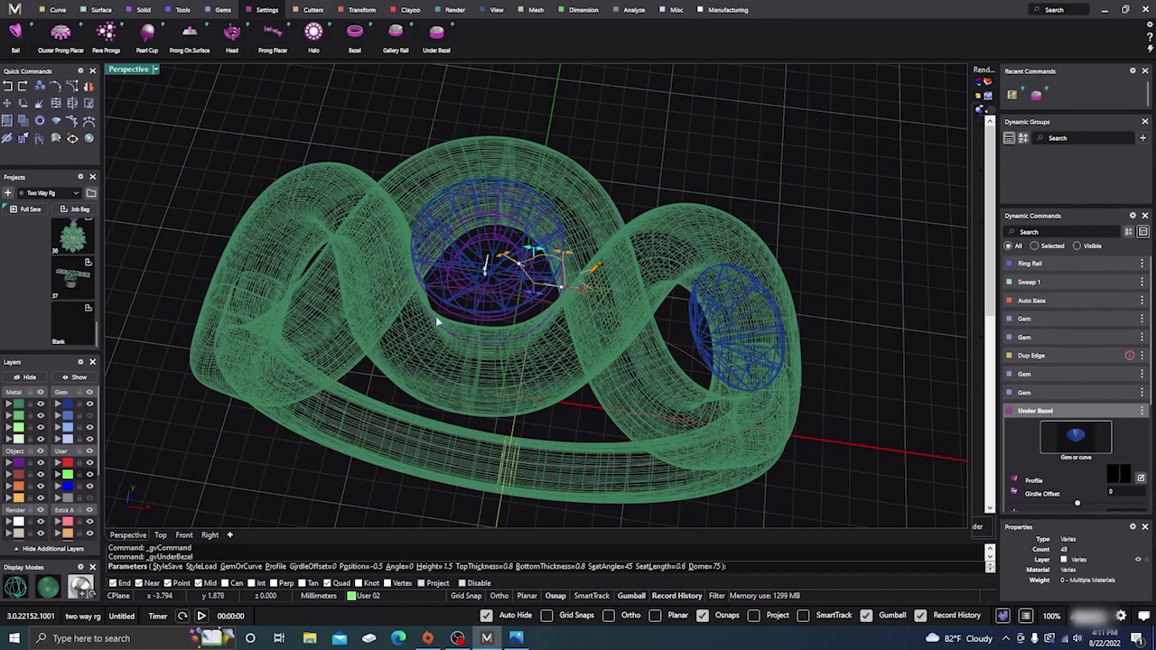
pyautogui.scroll(5, 535, 262)
pyautogui.scroll(1, 535, 262)
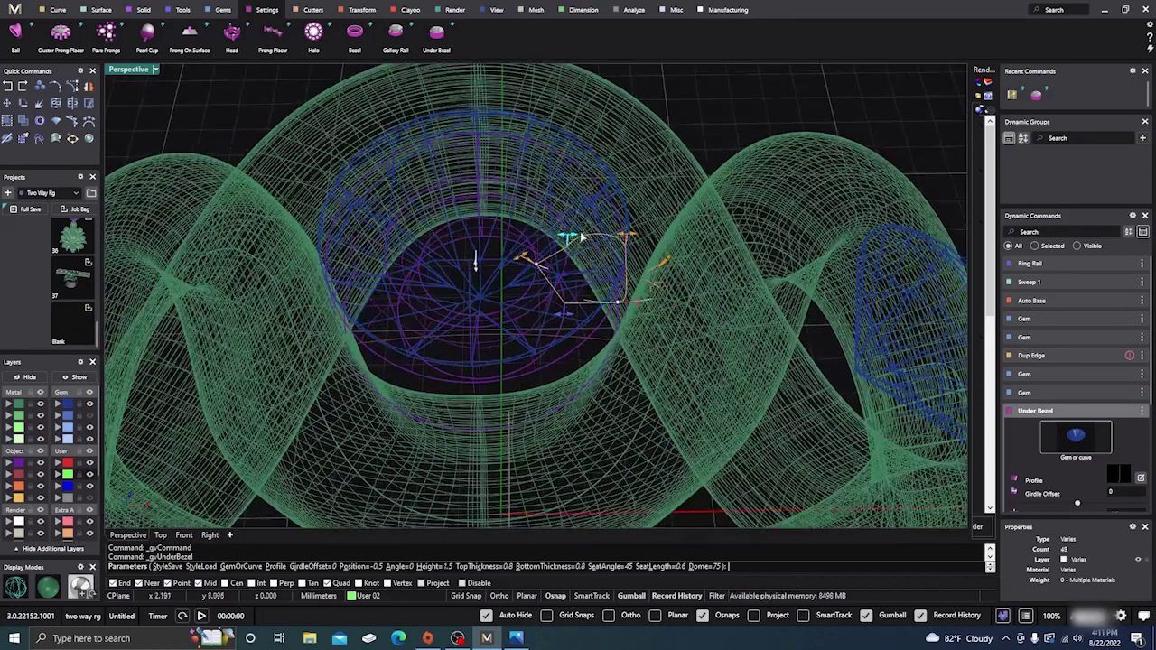
pyautogui.moveTo(567, 237); pyautogui.dragTo(586, 239)
pyautogui.moveTo(512, 282); pyautogui.dragTo(503, 245, button='right')
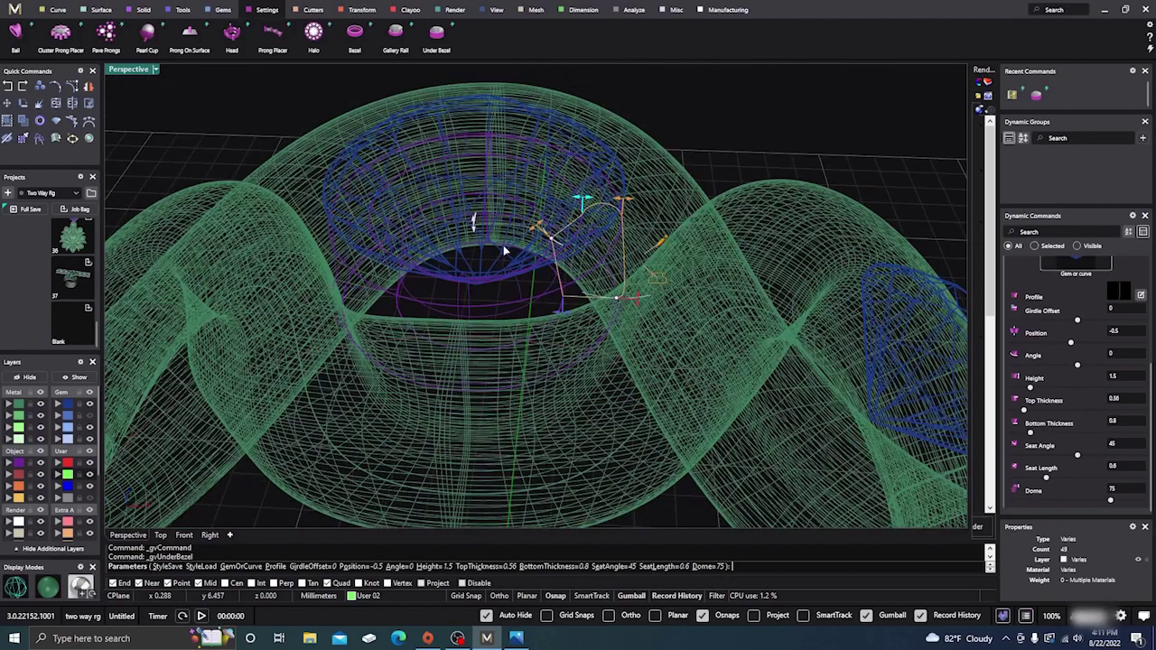
pyautogui.press('Return')
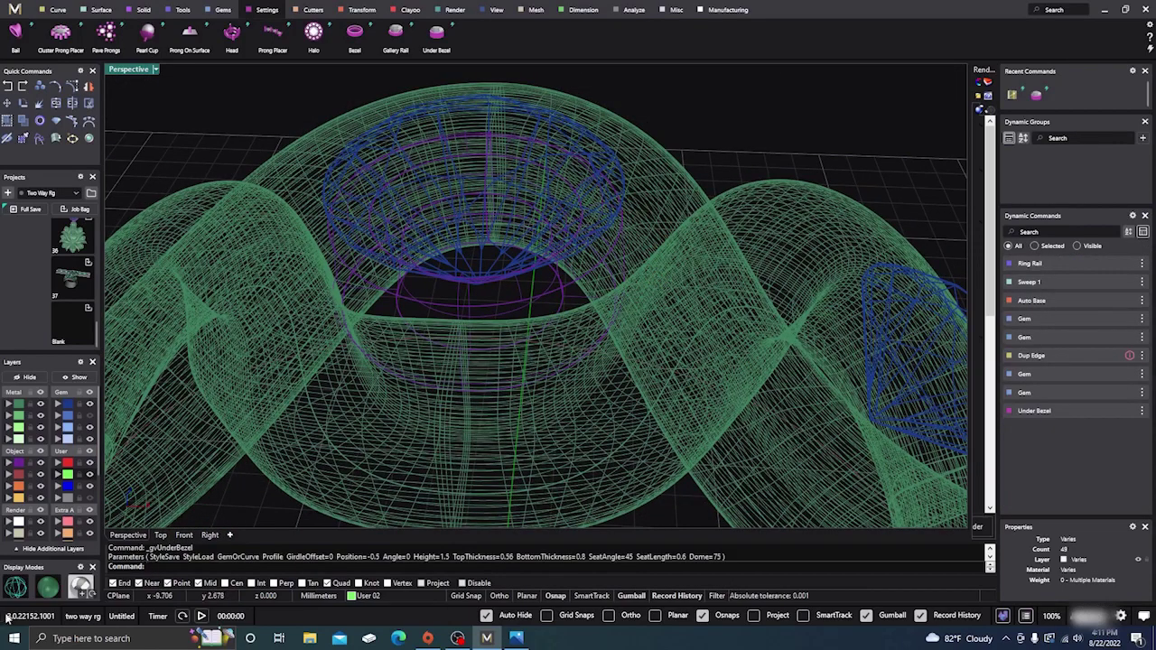
pyautogui.click(49, 589)
pyautogui.scroll(-5, 552, 288)
pyautogui.moveTo(581, 276)
pyautogui.mouseDown(button='right')
pyautogui.moveTo(563, 328)
pyautogui.moveTo(570, 380)
pyautogui.mouseUp(button='right')
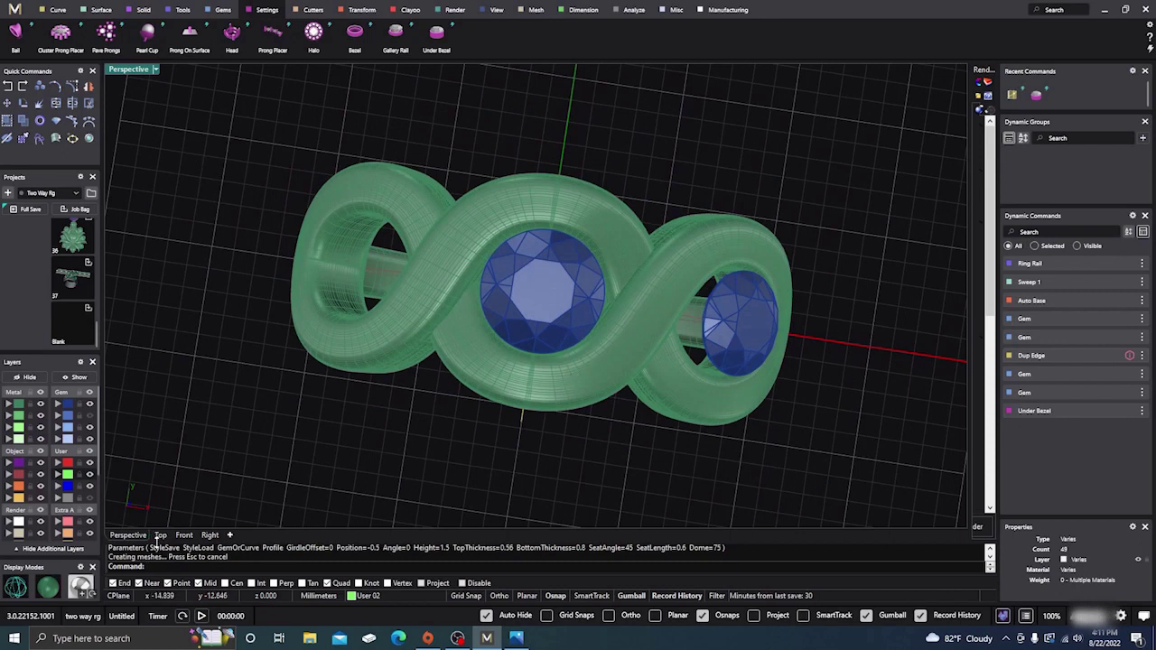
# In Top view, draw a radius-0.298 circle on the Creation layer at the gem's upper-left edge
pyautogui.click(160, 536)
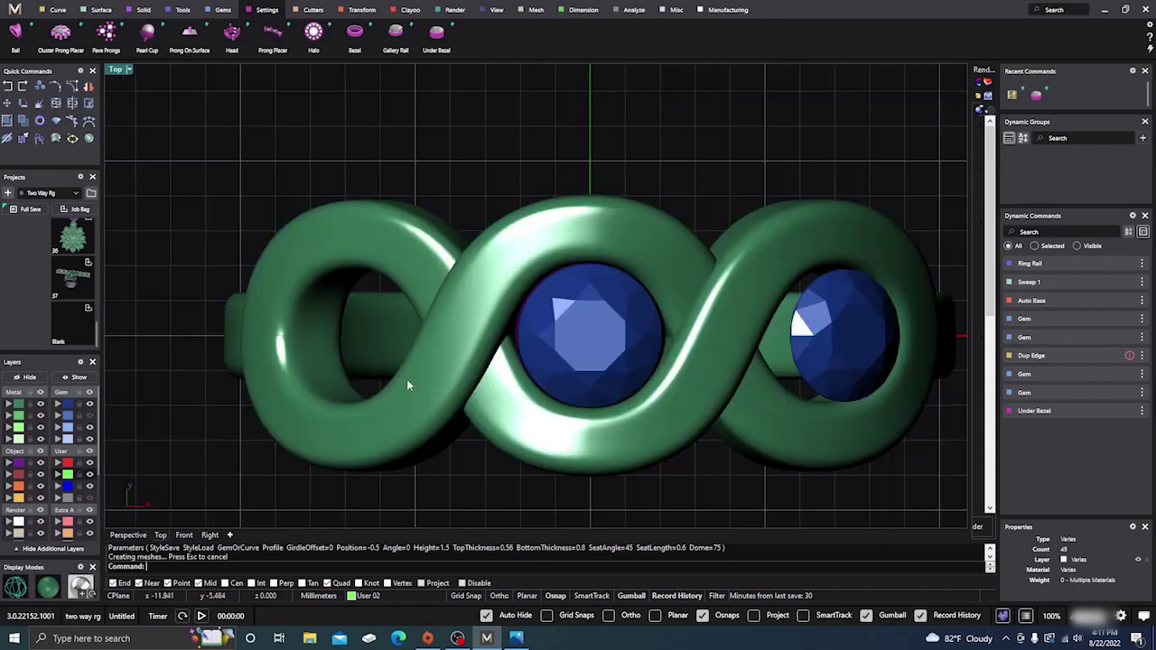
pyautogui.moveTo(742, 160); pyautogui.dragTo(719, 135, button='right')
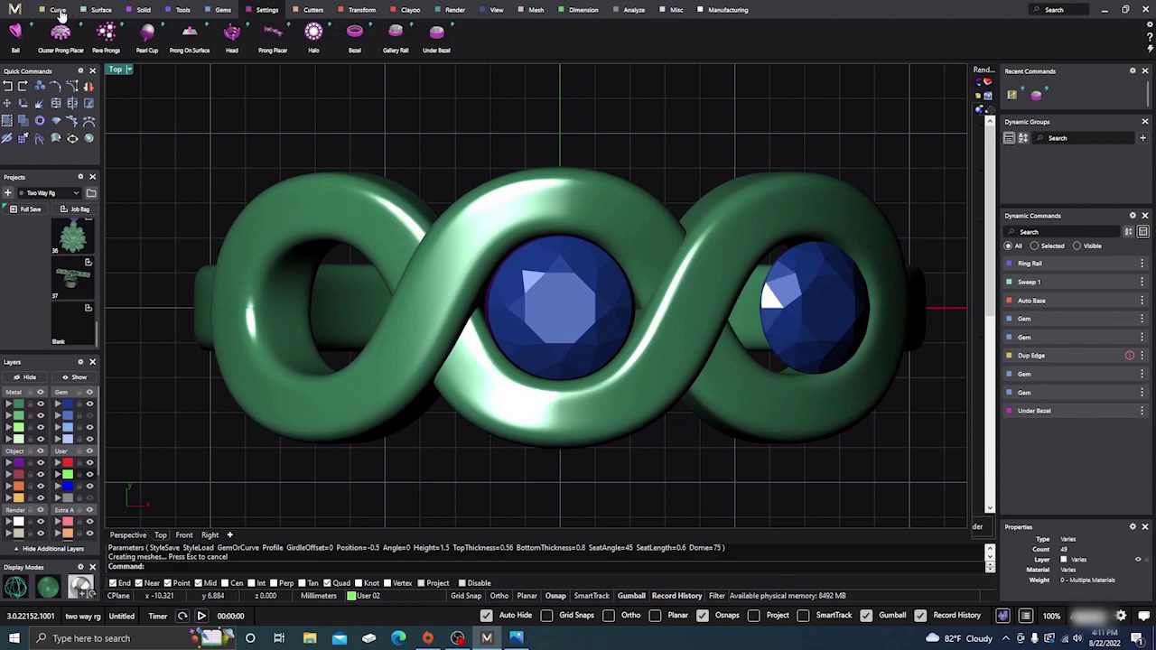
pyautogui.click(57, 11)
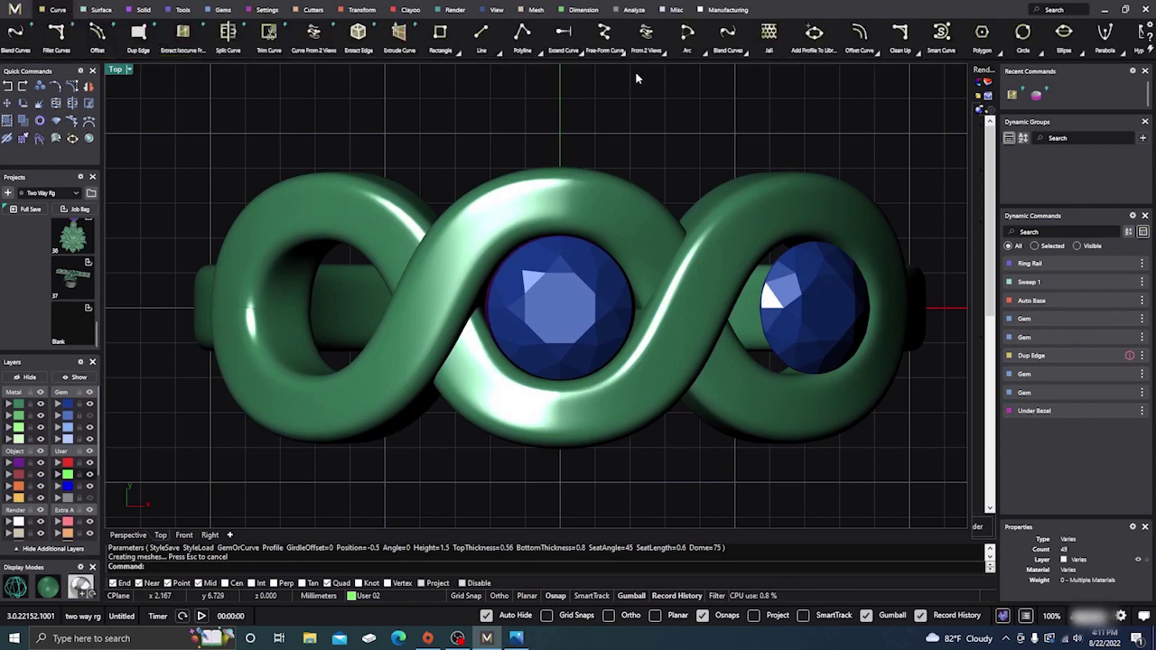
pyautogui.click(1023, 33)
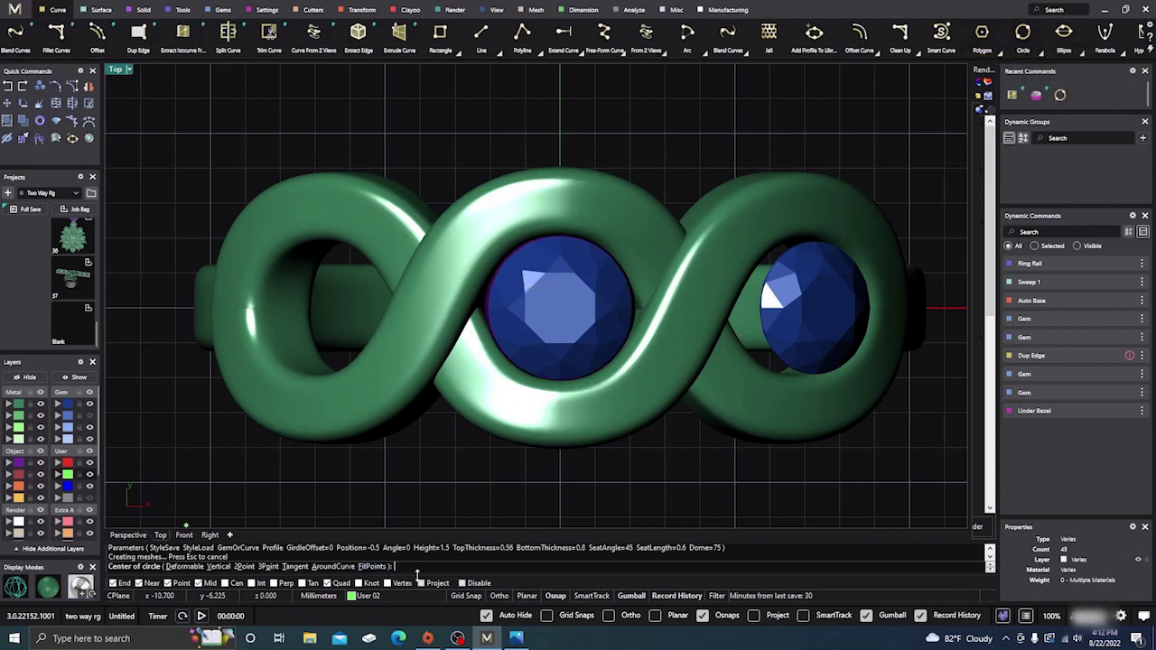
pyautogui.scroll(5, 511, 289)
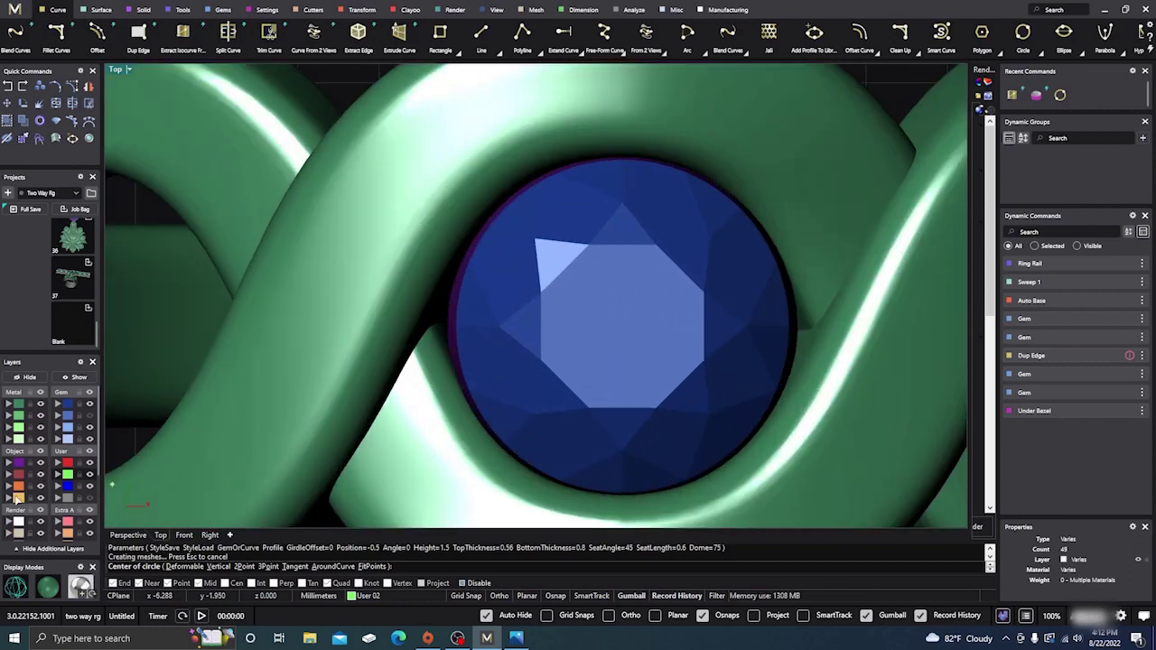
pyautogui.click(17, 497)
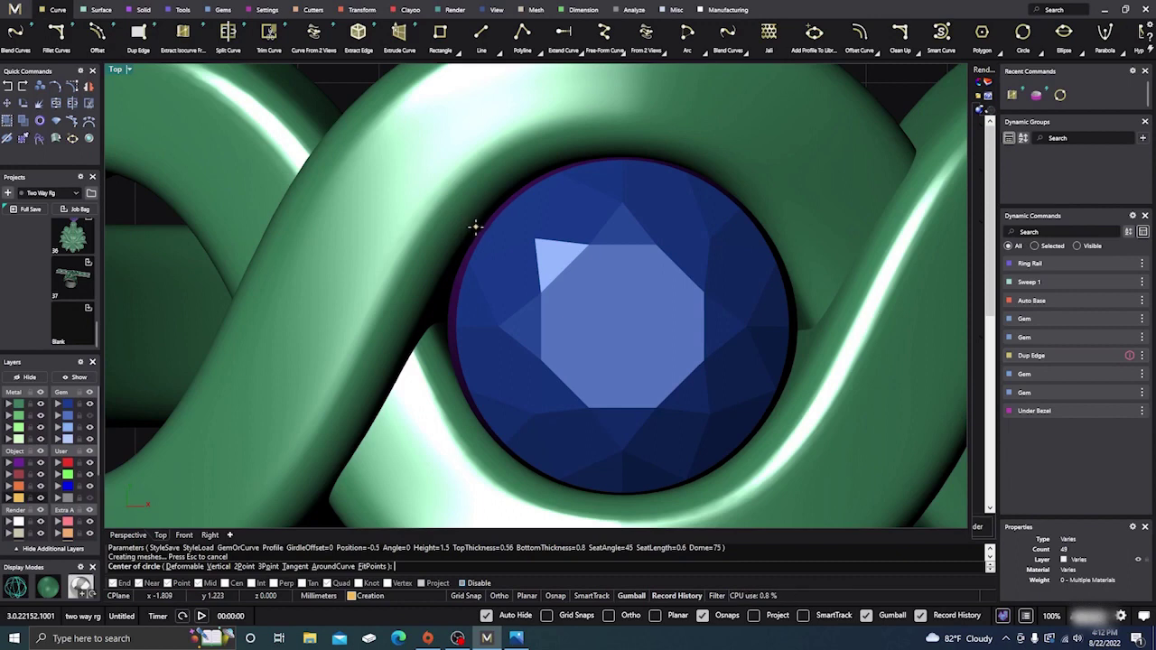
pyautogui.click(476, 226)
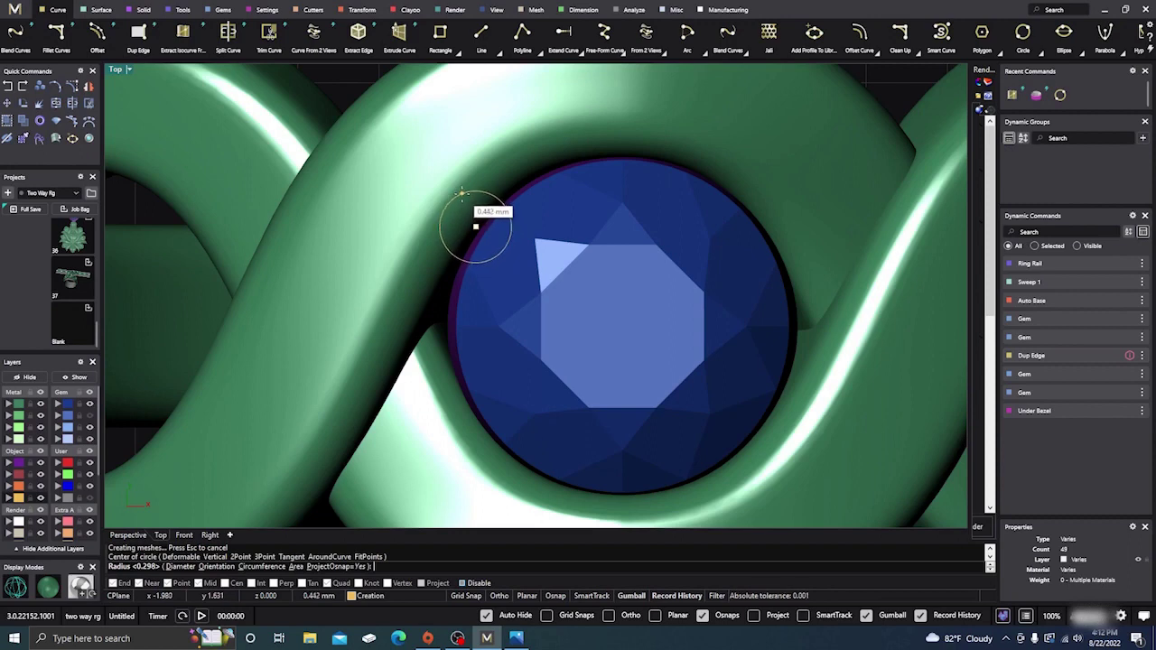
pyautogui.press('Escape')
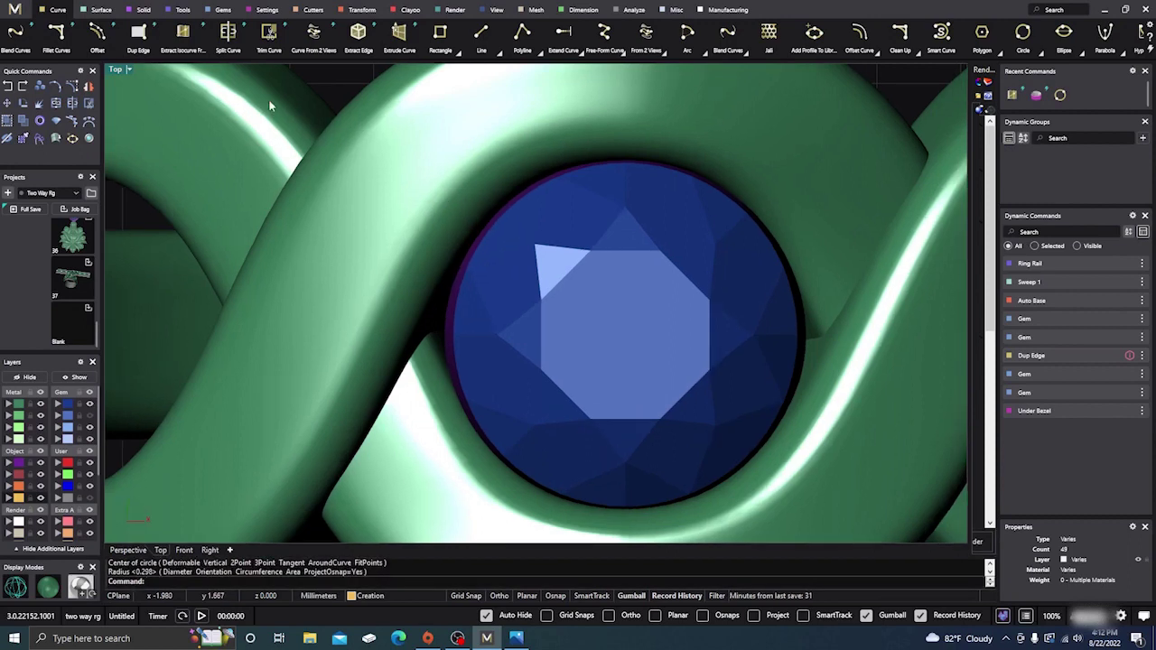
pyautogui.scroll(-5, 349, 287)
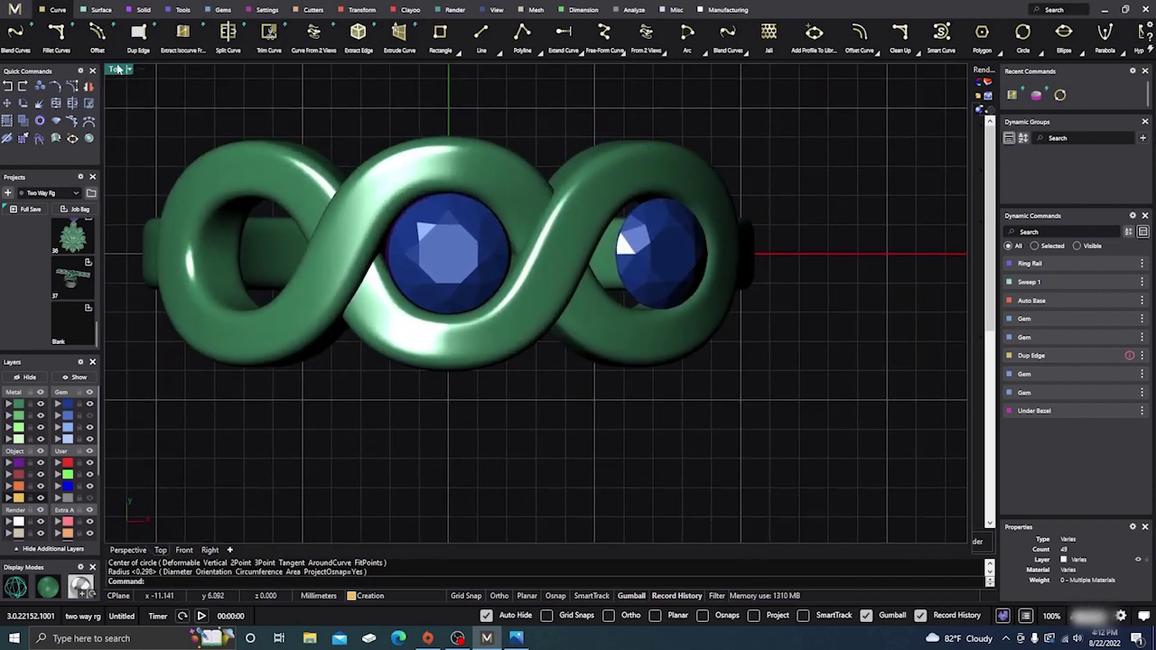
# In Perspective view, raise the small circle above the centre gem
pyautogui.click(127, 550)
pyautogui.moveTo(267, 489); pyautogui.dragTo(392, 418, button='right')
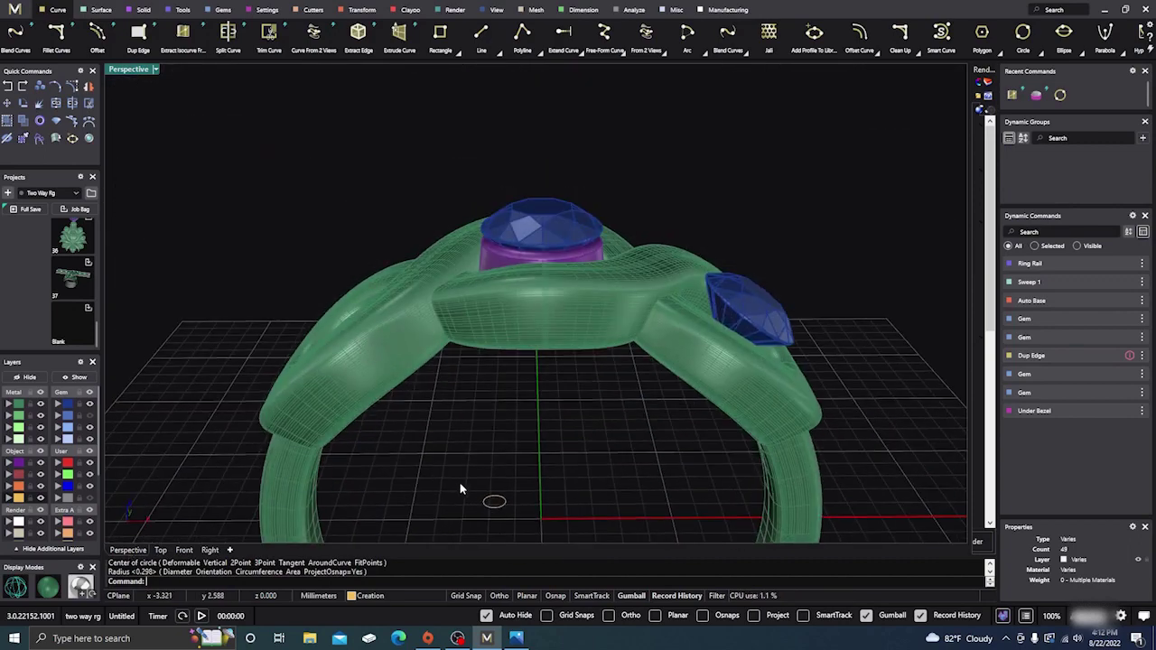
pyautogui.moveTo(525, 521); pyautogui.dragTo(526, 522)
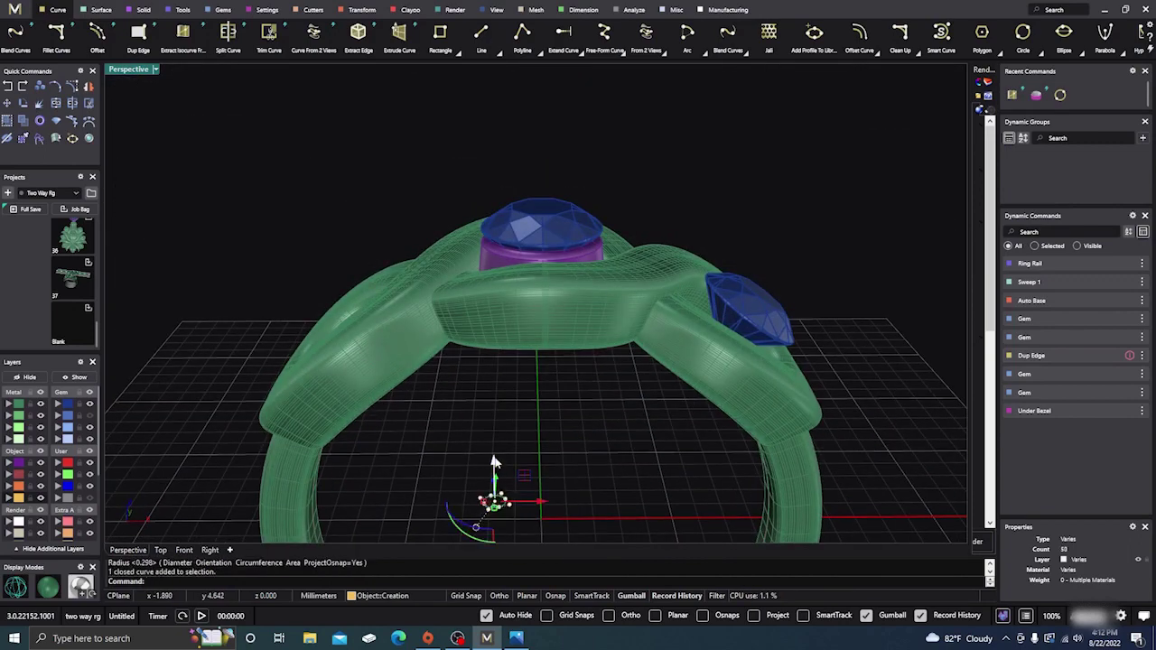
pyautogui.moveTo(493, 462); pyautogui.dragTo(489, 140)
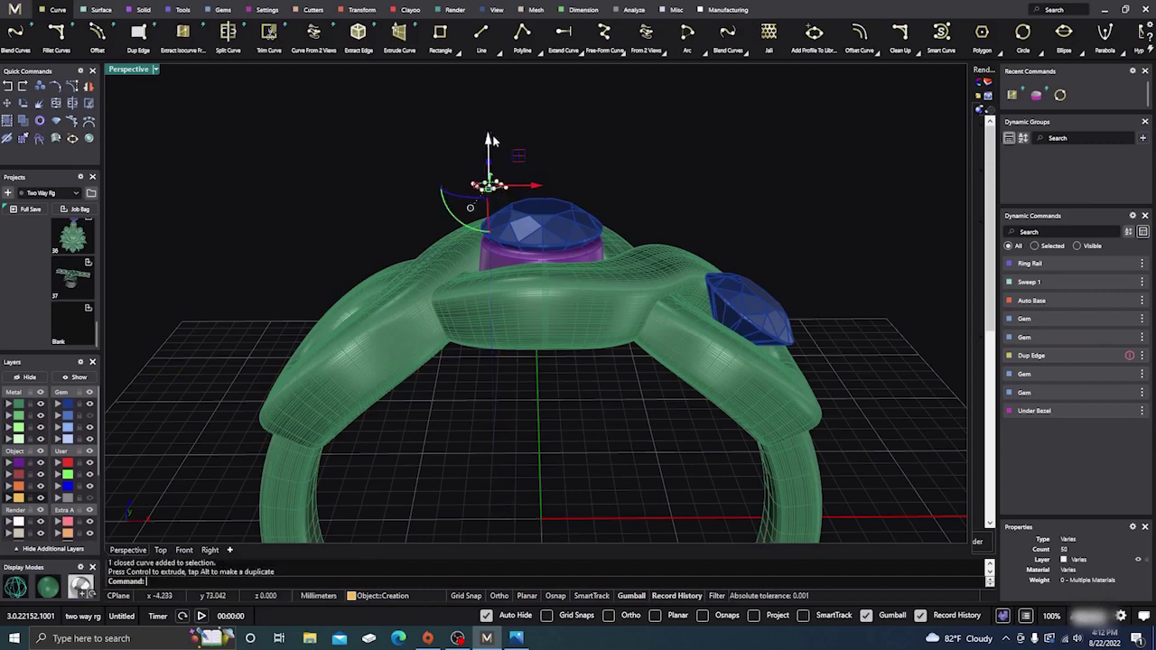
pyautogui.moveTo(505, 361); pyautogui.dragTo(192, 417, button='right')
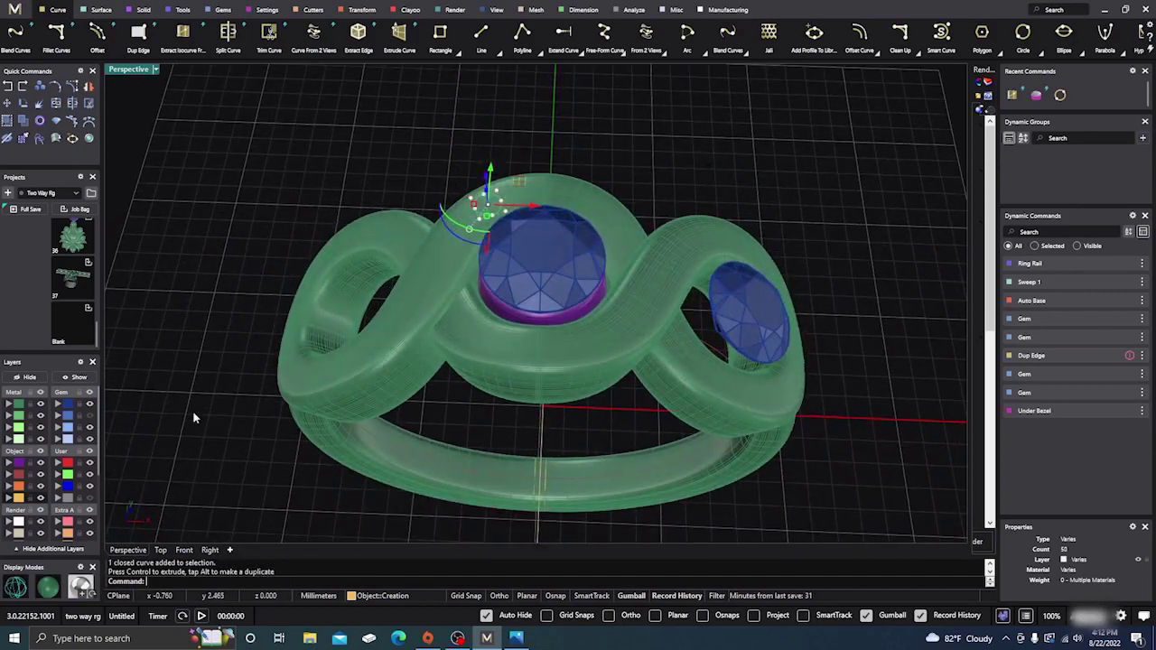
# From the top with wireframe overlay, nudge the circle left onto the gem edge, then view from the front
pyautogui.click(160, 550)
pyautogui.scroll(5, 372, 220)
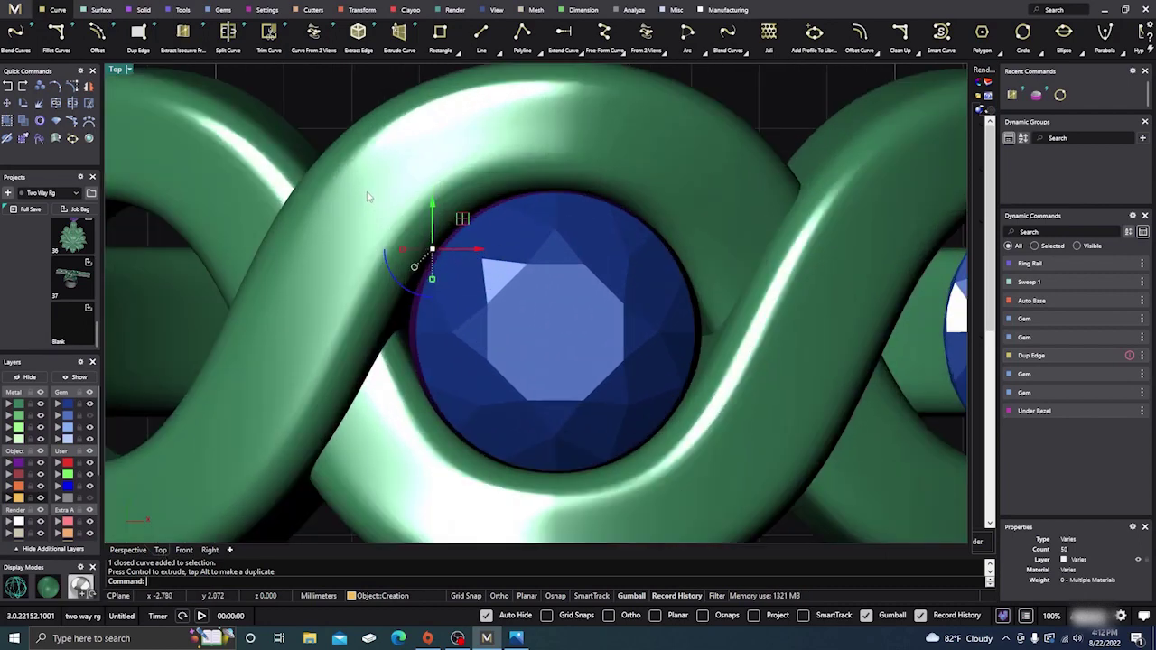
pyautogui.click(50, 589)
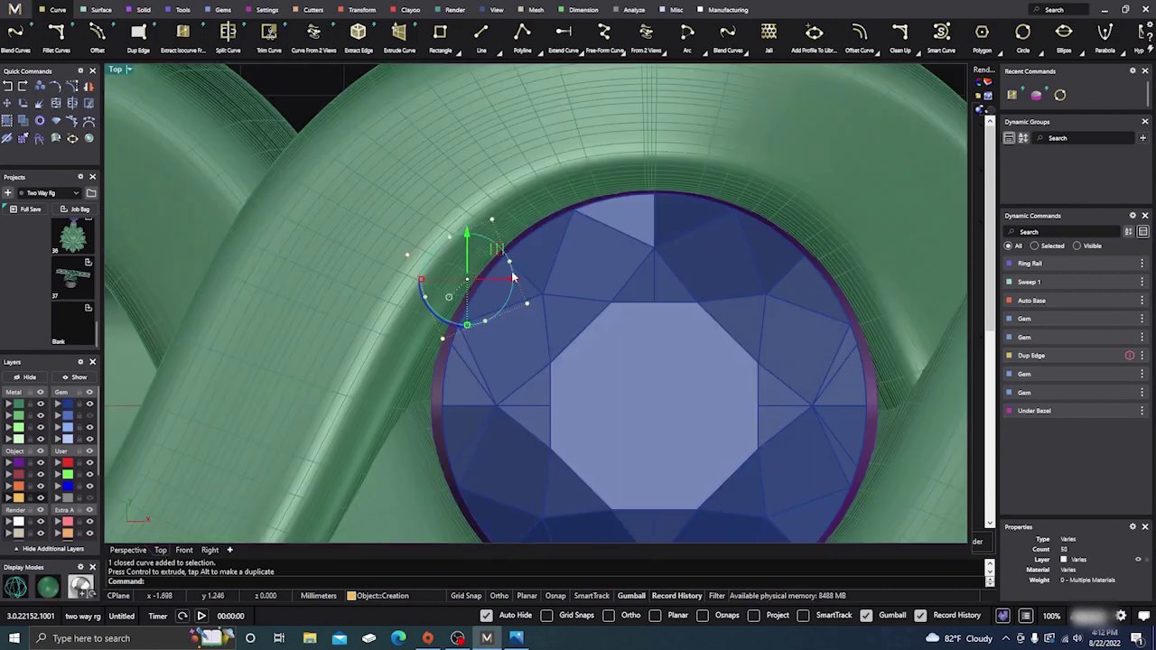
pyautogui.moveTo(513, 282); pyautogui.dragTo(511, 282)
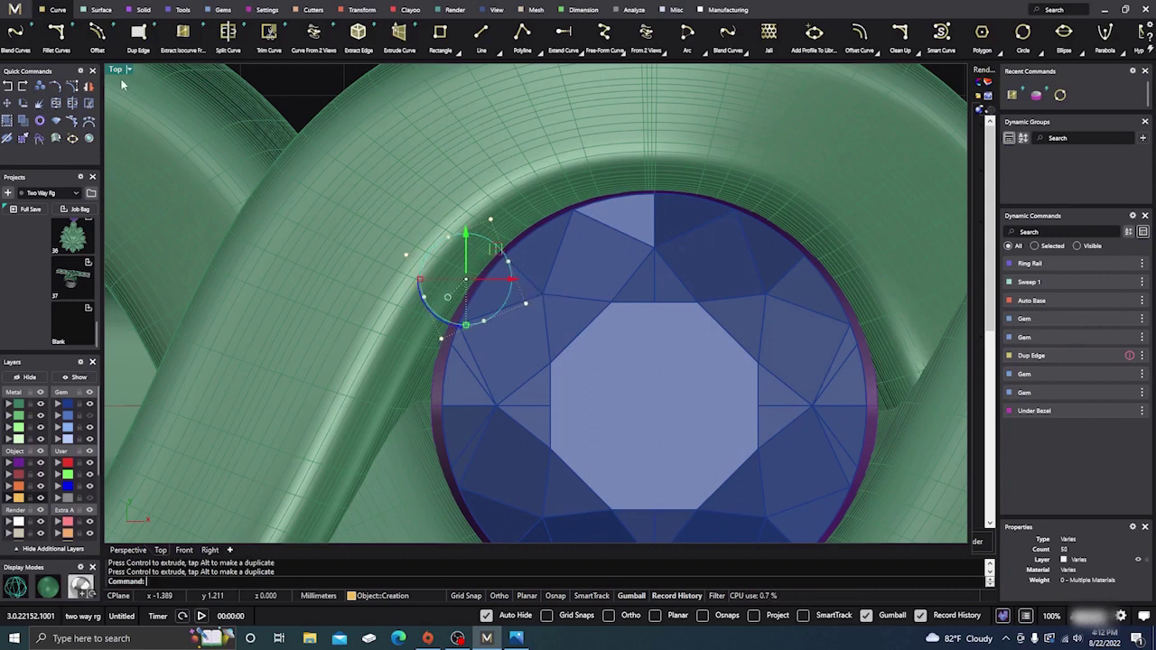
pyautogui.click(184, 550)
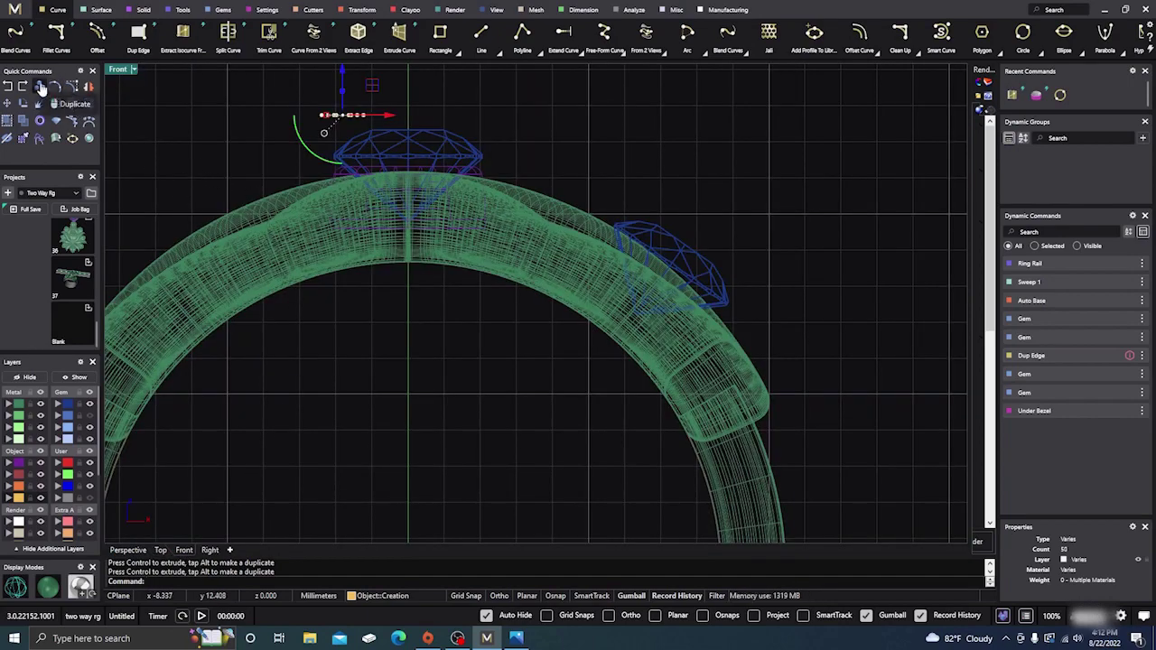
# Duplicate the prong circle about 4.88 mm straight down into the ring band
pyautogui.click(41, 87)
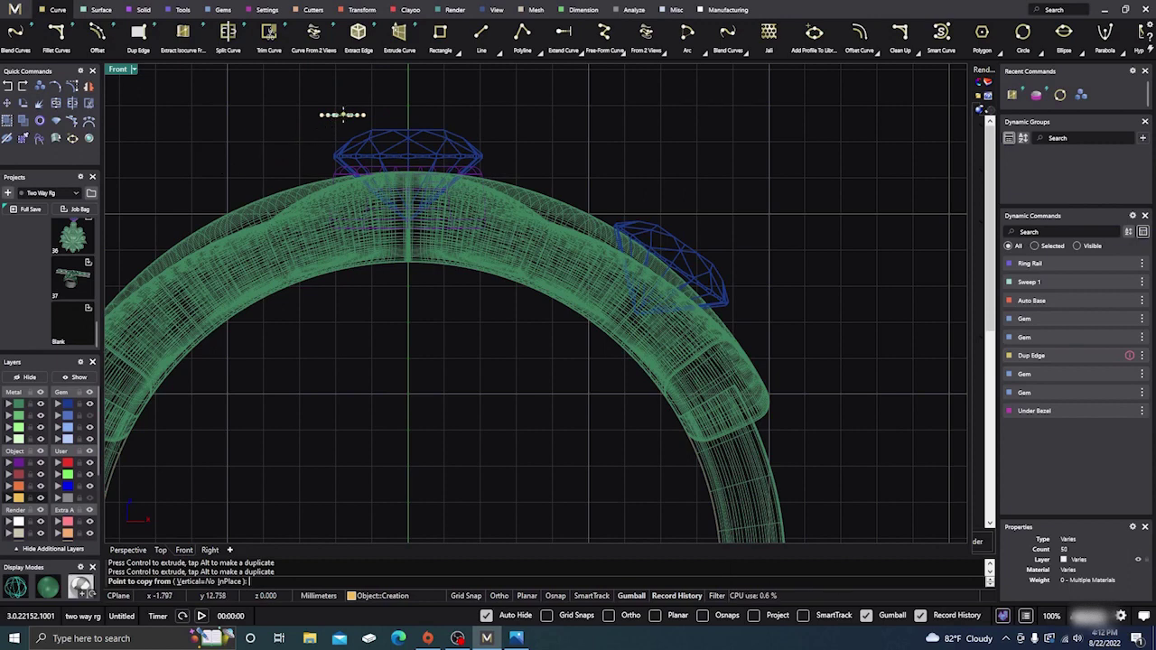
pyautogui.click(343, 115)
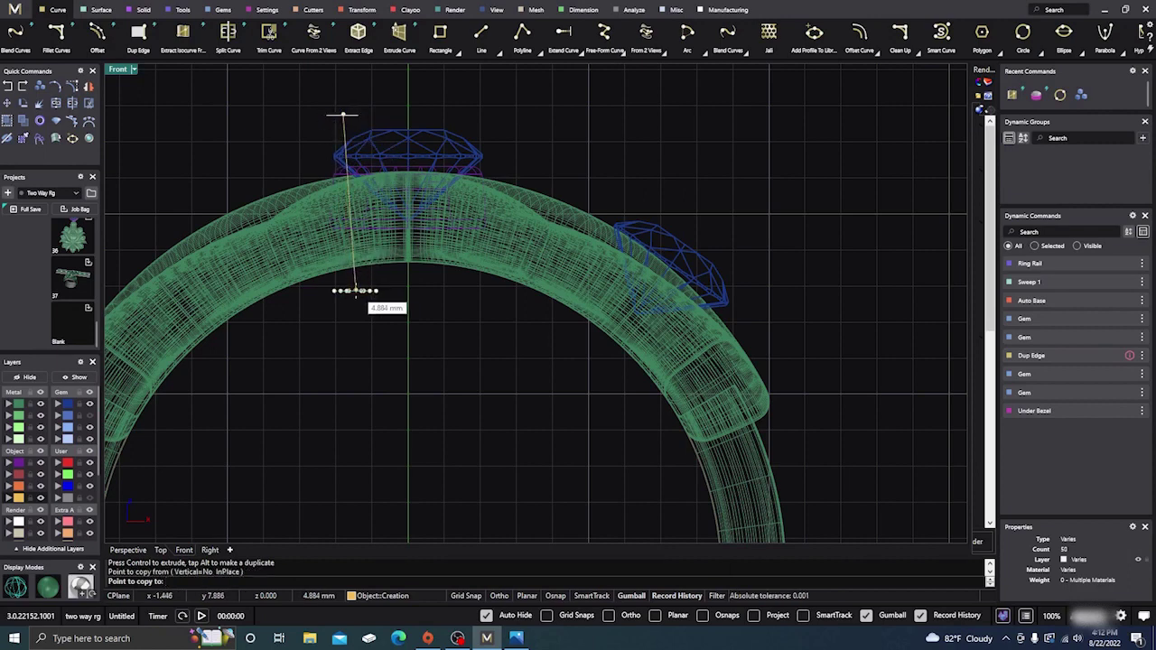
pyautogui.click(355, 290)
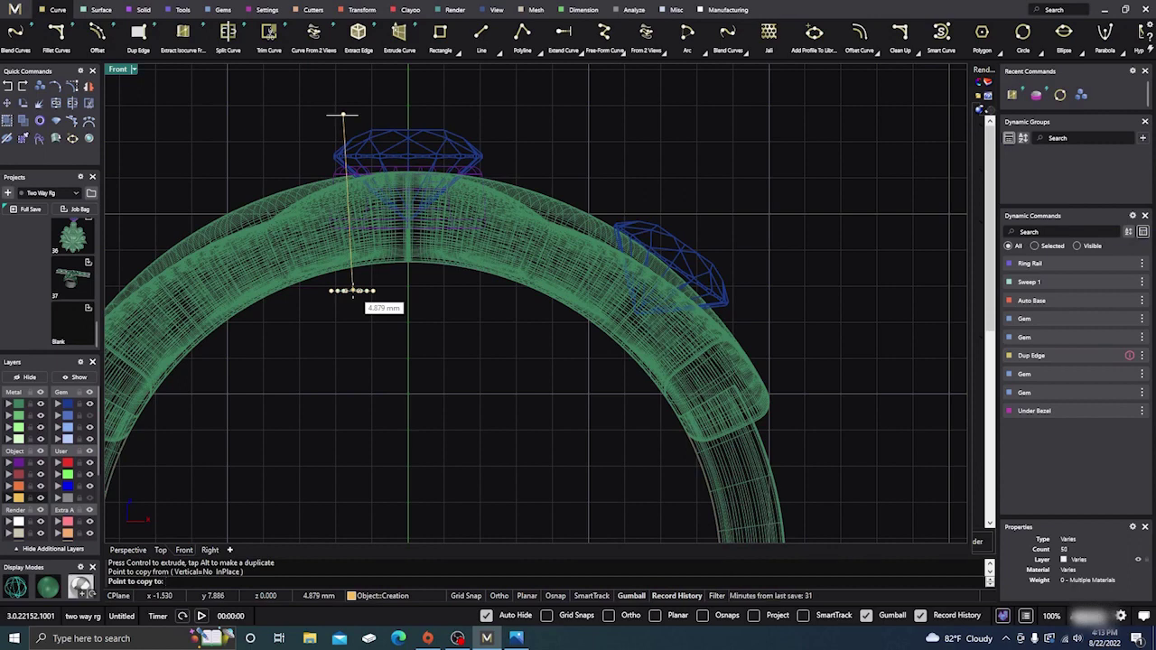
pyautogui.press('Return')
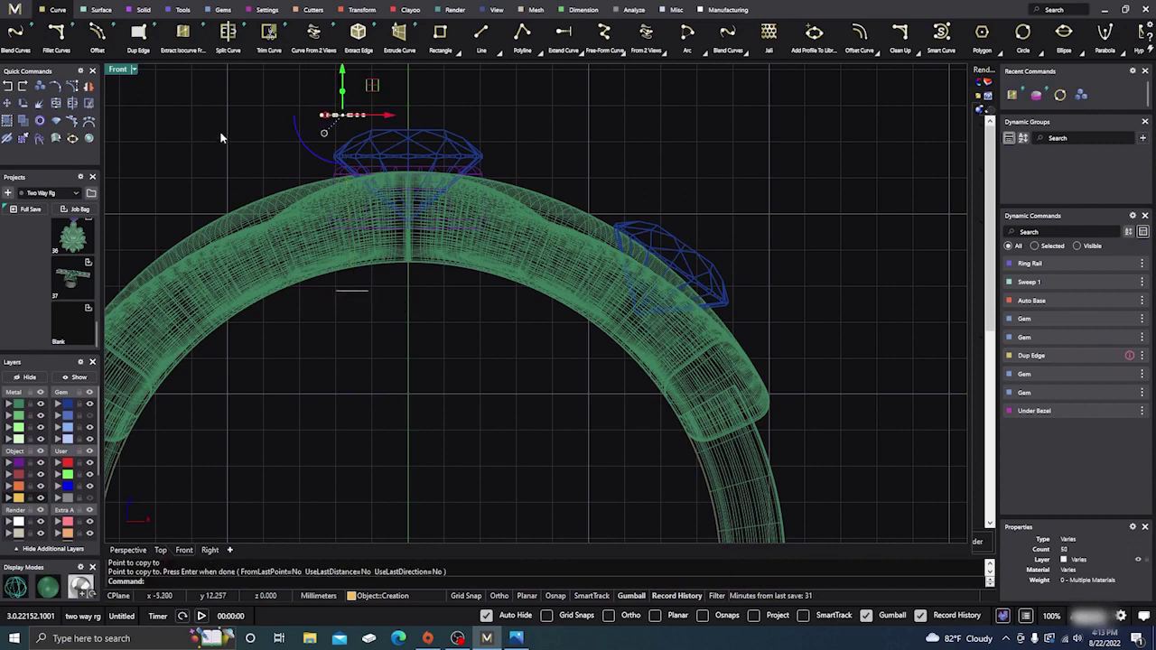
# Loft the upper and lower prong circles into an upright post, reaching Loft Options
pyautogui.click(221, 137)
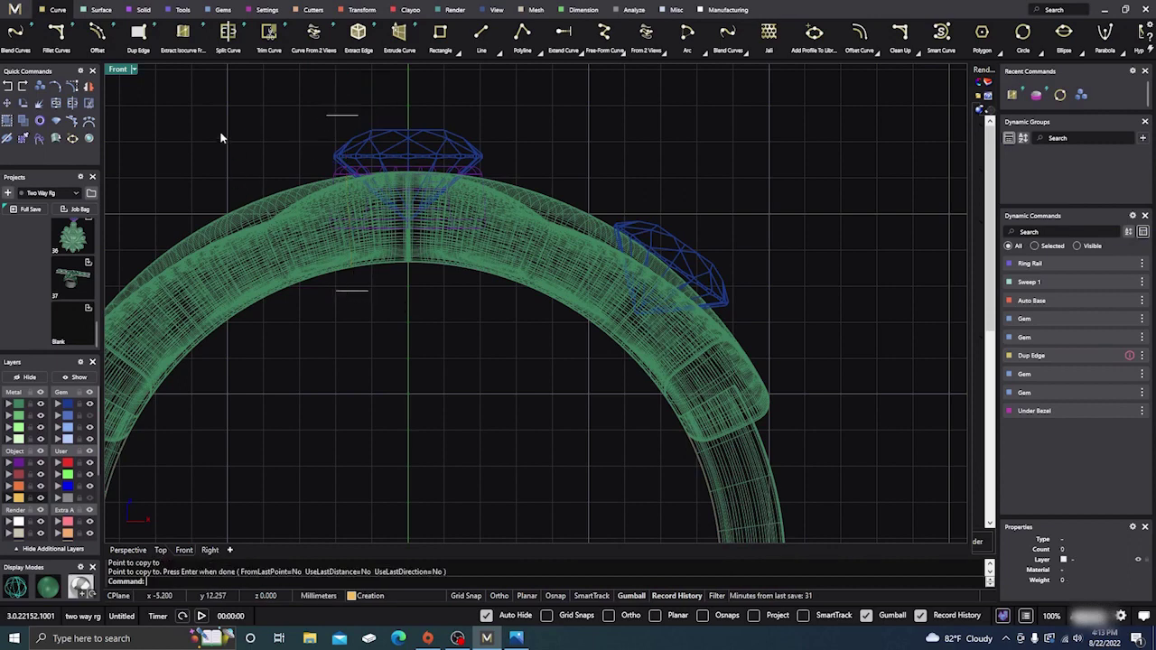
pyautogui.click(96, 10)
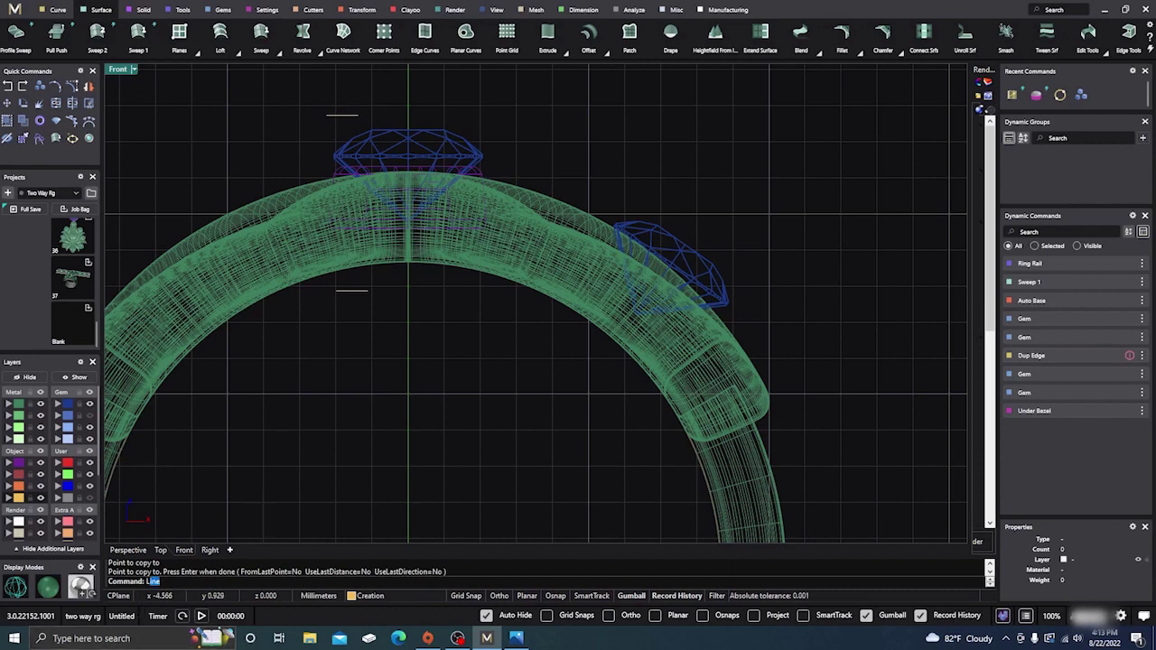
pyautogui.write('Loft')
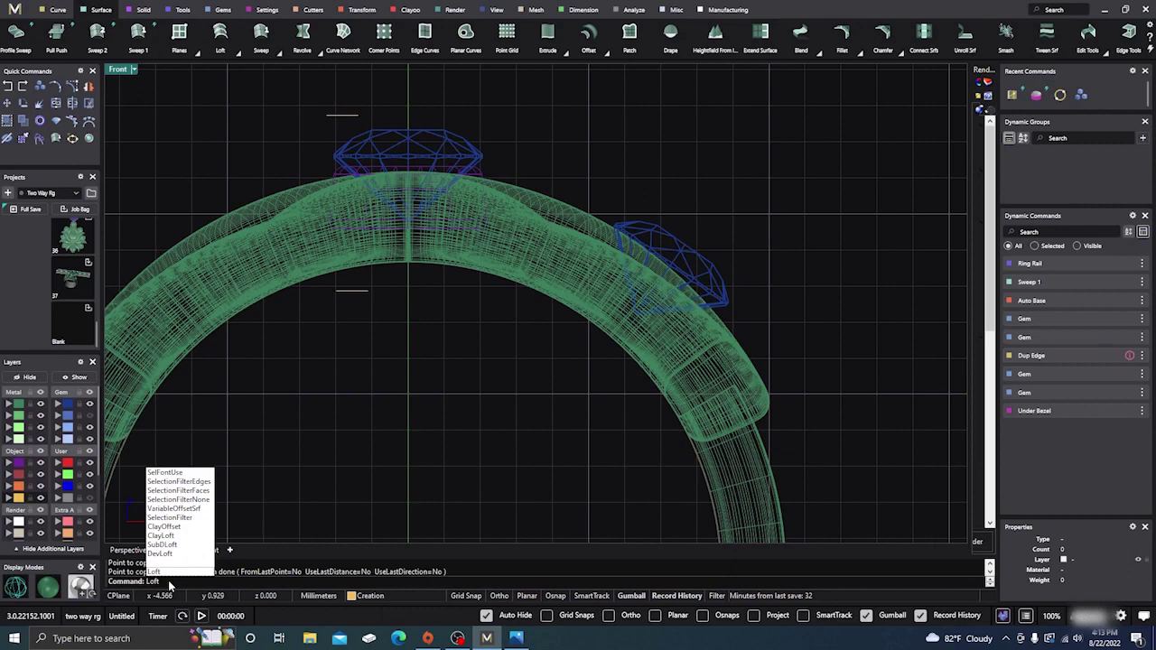
pyautogui.press('Return')
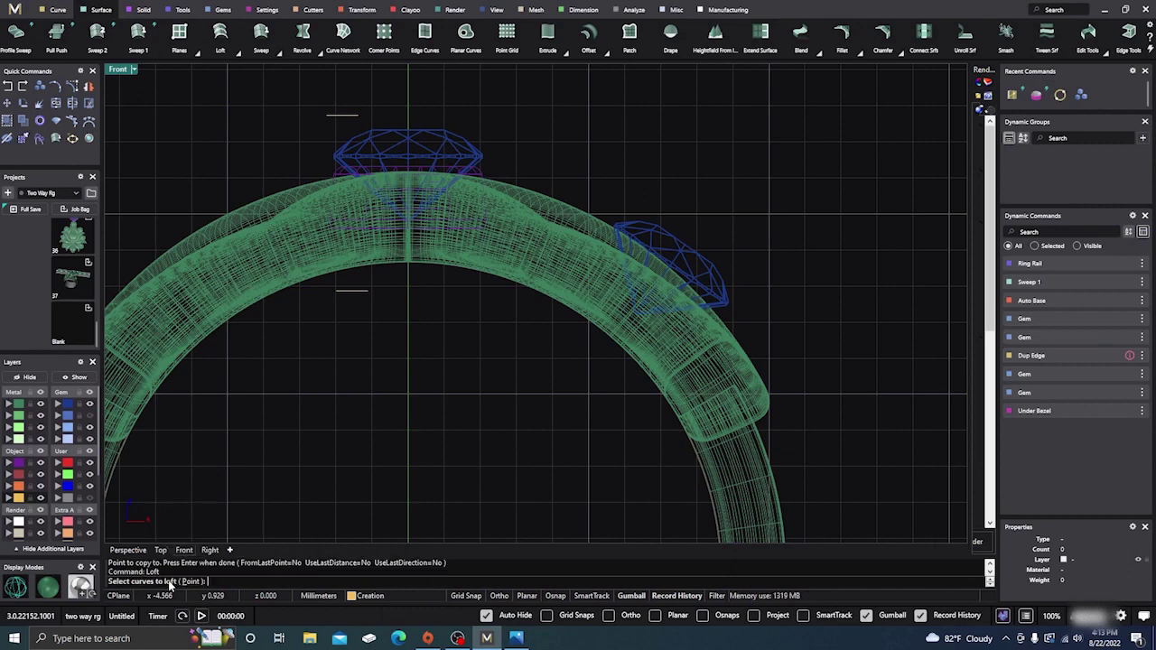
pyautogui.click(330, 115)
pyautogui.click(360, 295)
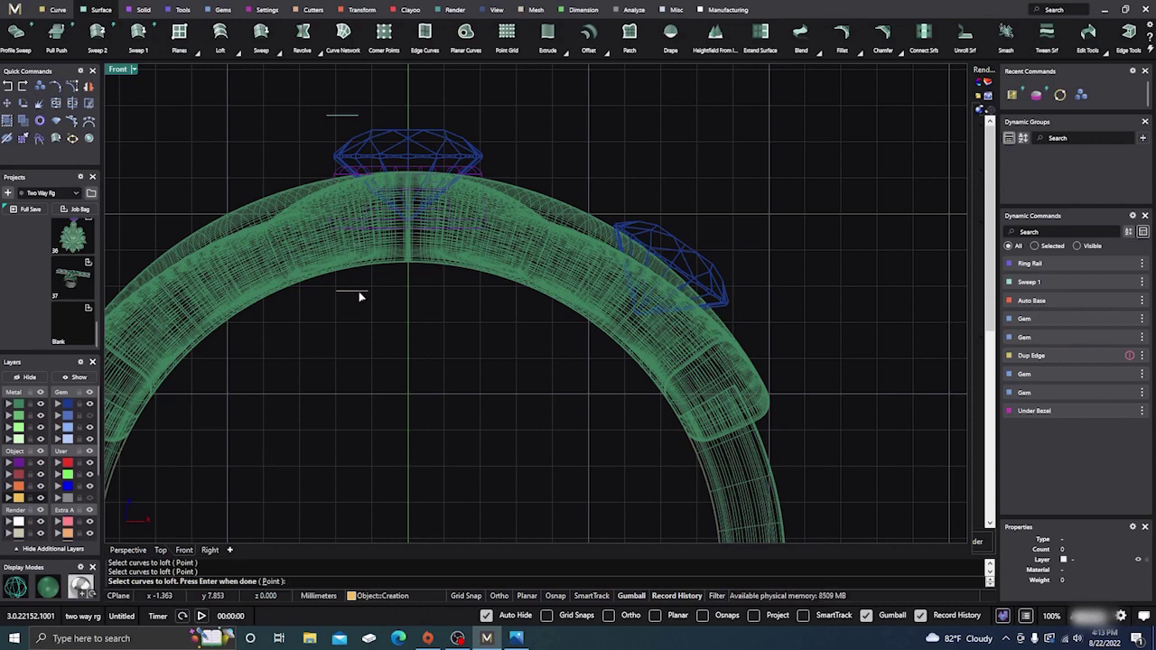
pyautogui.press('Return')
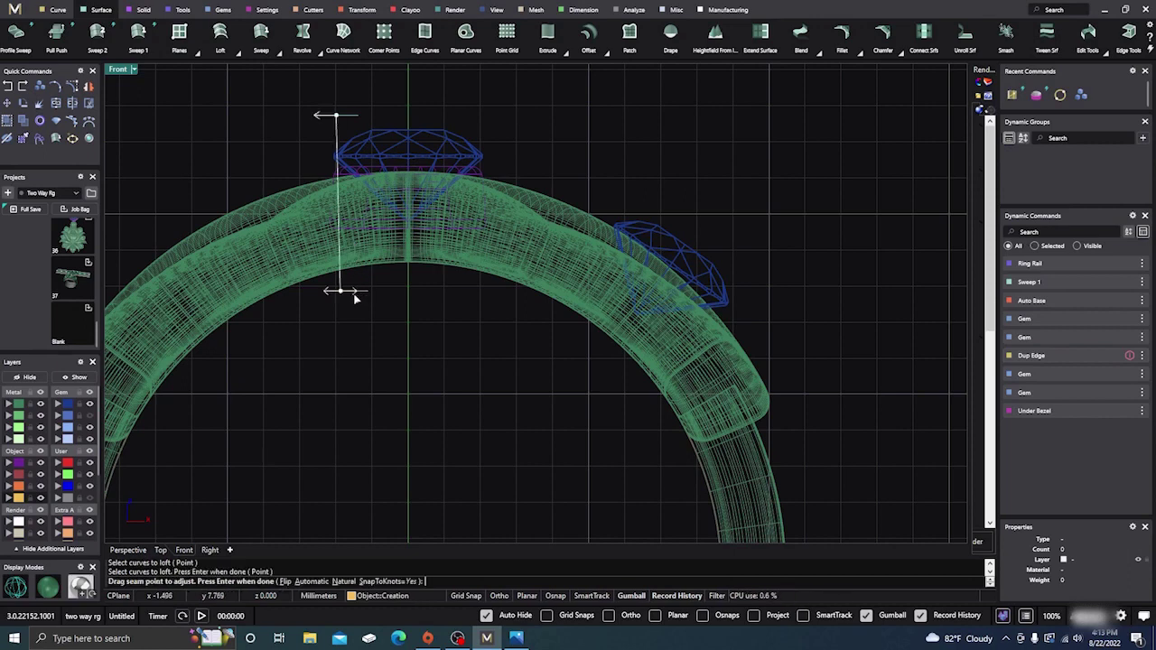
pyautogui.press('Return')
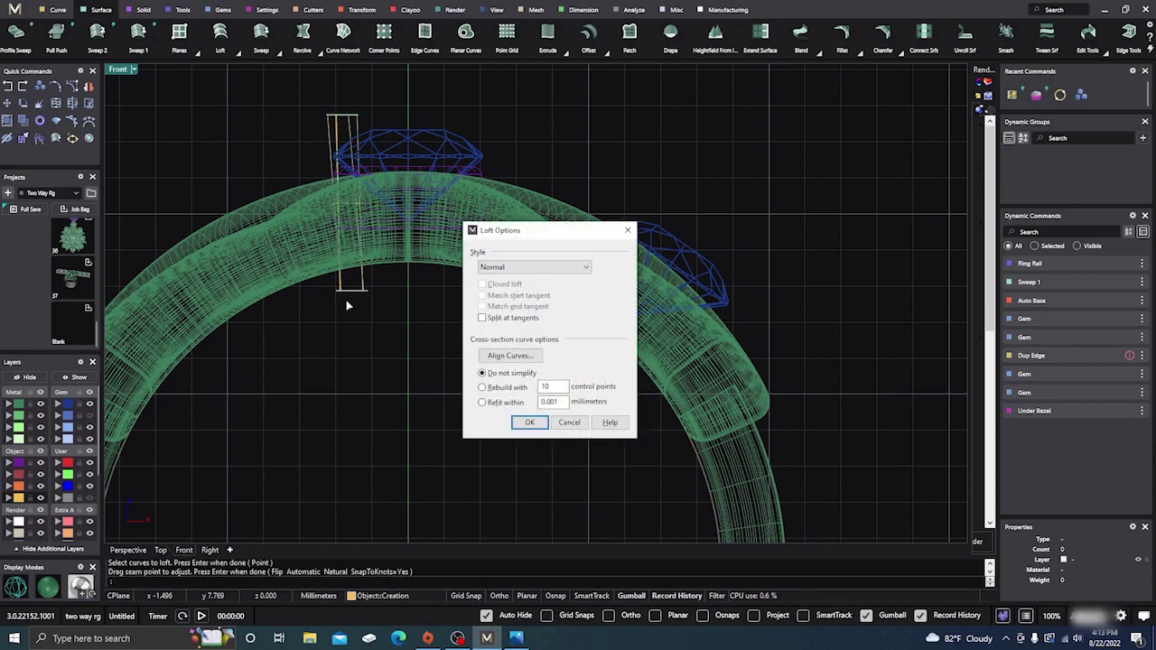
# Switch to Perspective and hide the Metal layer to expose the gem and post
pyautogui.moveTo(224, 117); pyautogui.dragTo(263, 168, button='right')
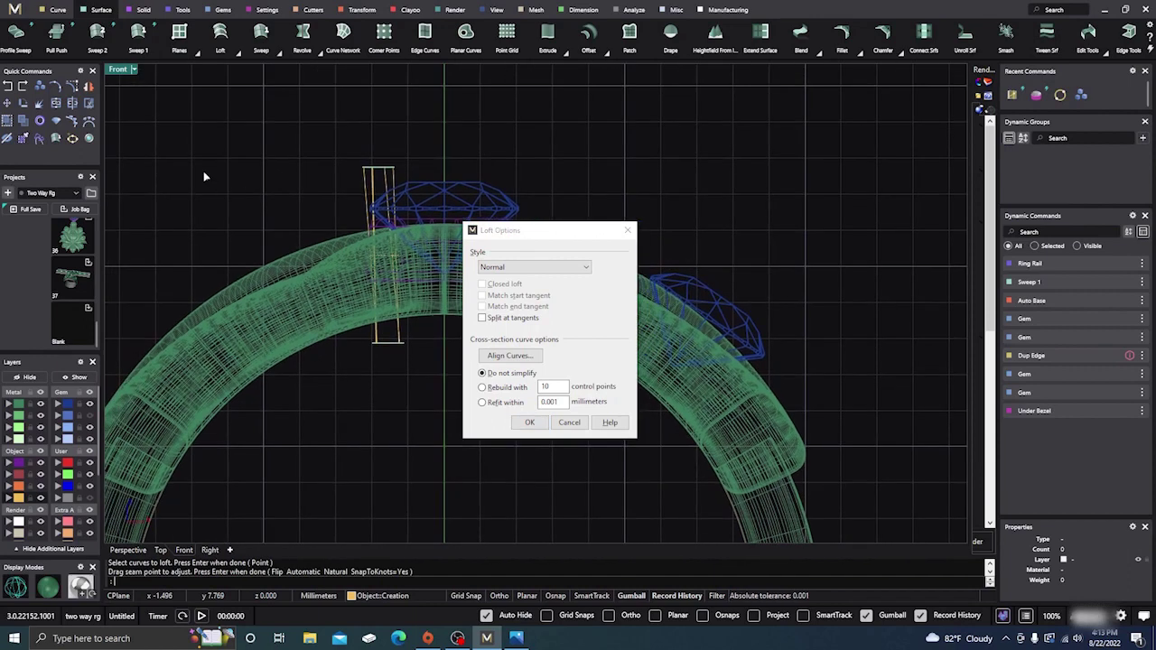
pyautogui.click(128, 551)
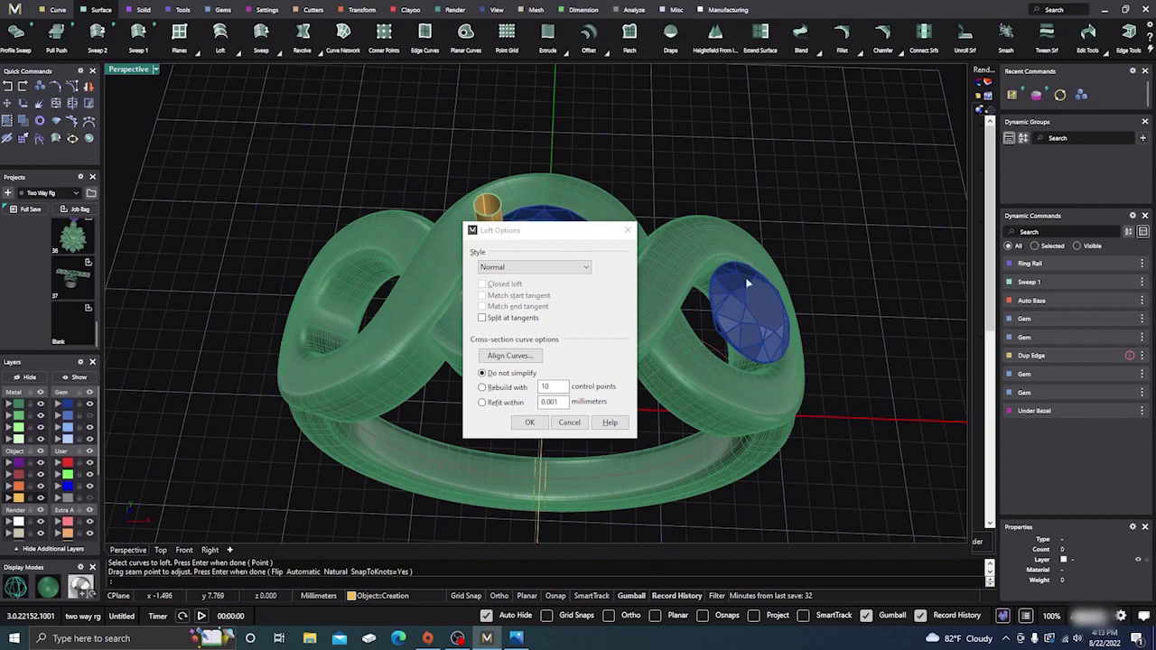
pyautogui.moveTo(588, 228); pyautogui.dragTo(749, 147)
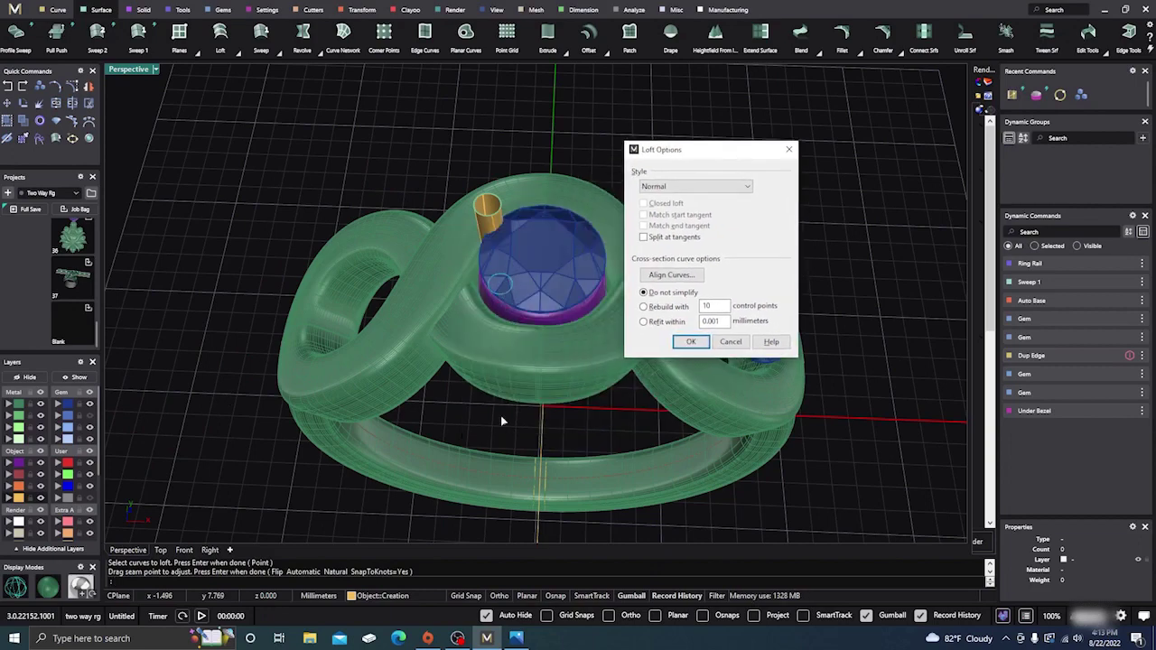
pyautogui.moveTo(498, 418); pyautogui.dragTo(364, 411, button='right')
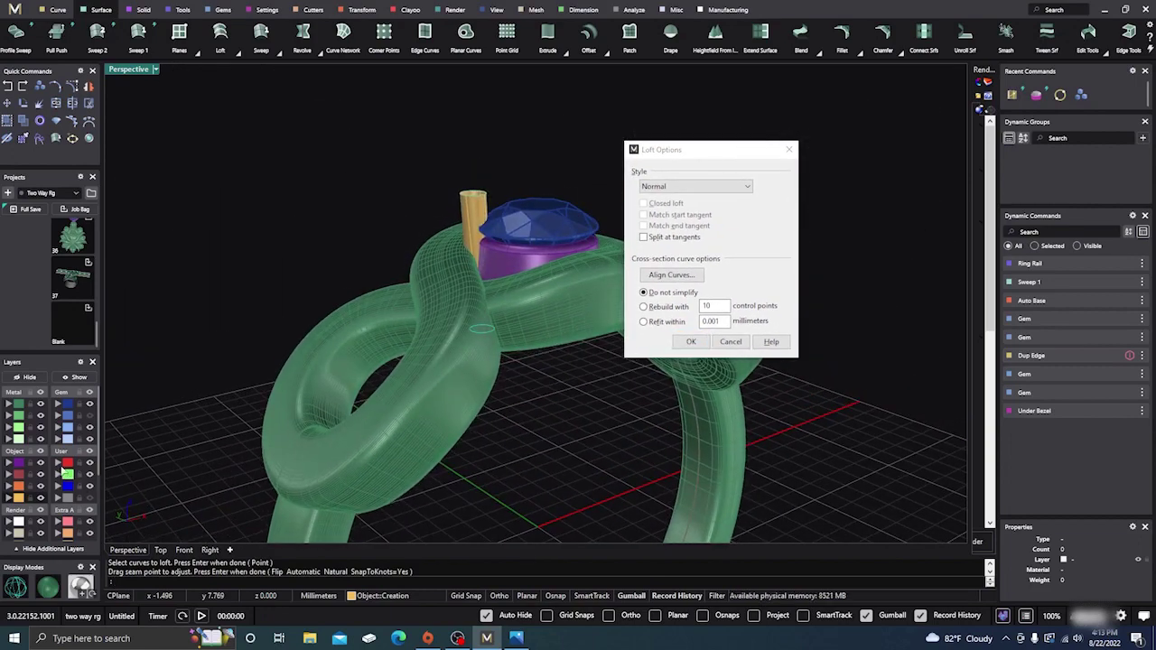
pyautogui.click(41, 404)
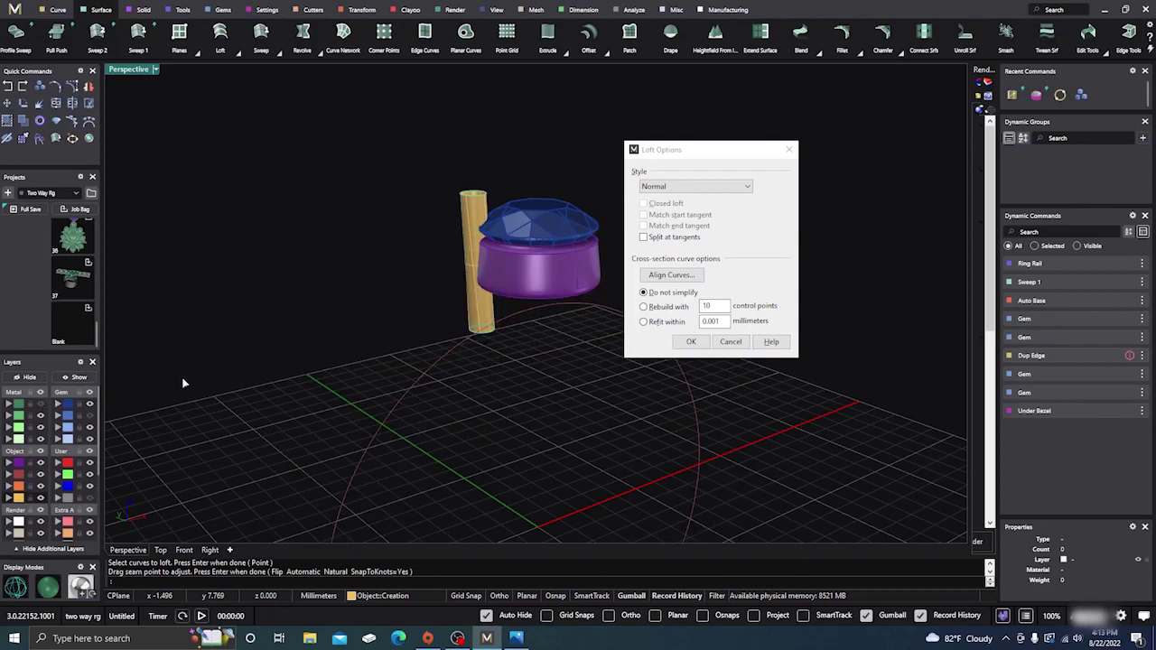
pyautogui.moveTo(184, 383); pyautogui.dragTo(202, 399, button='right')
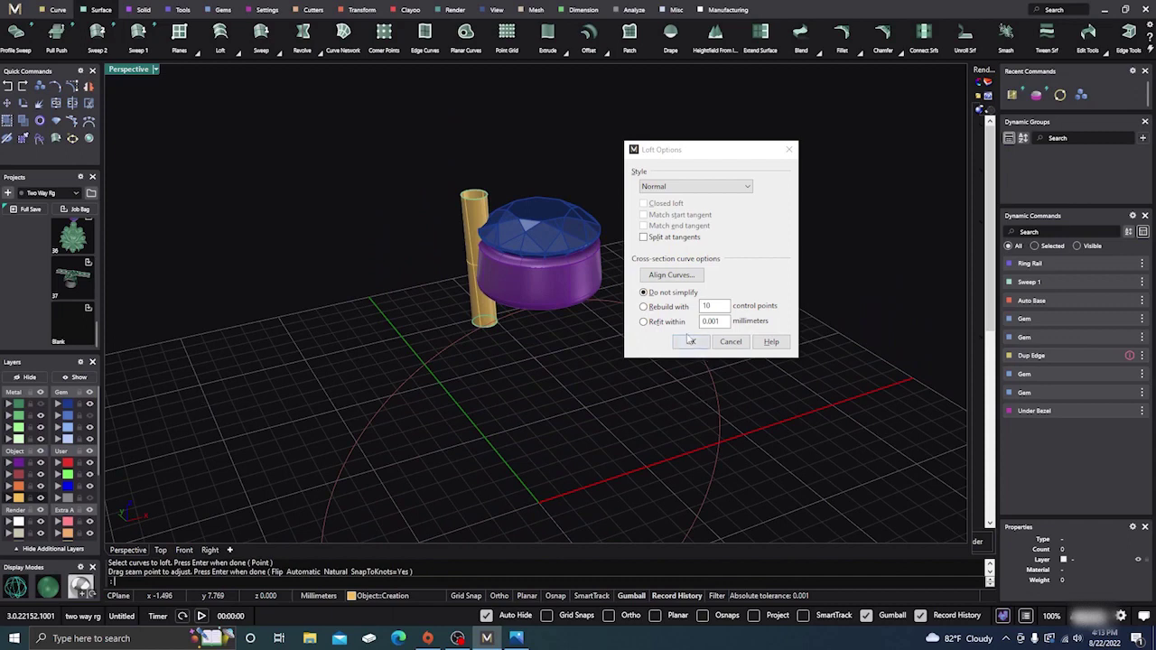
# Set the loft style to Uniform and confirm the lofted prong post
pyautogui.click(640, 206)
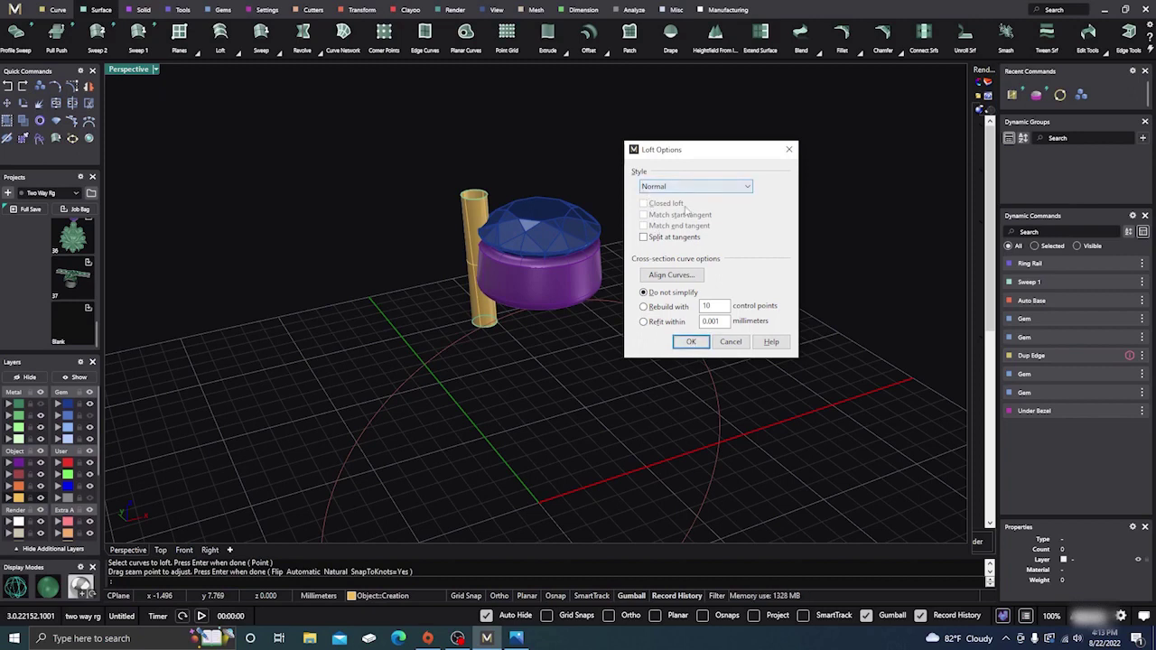
pyautogui.click(738, 192)
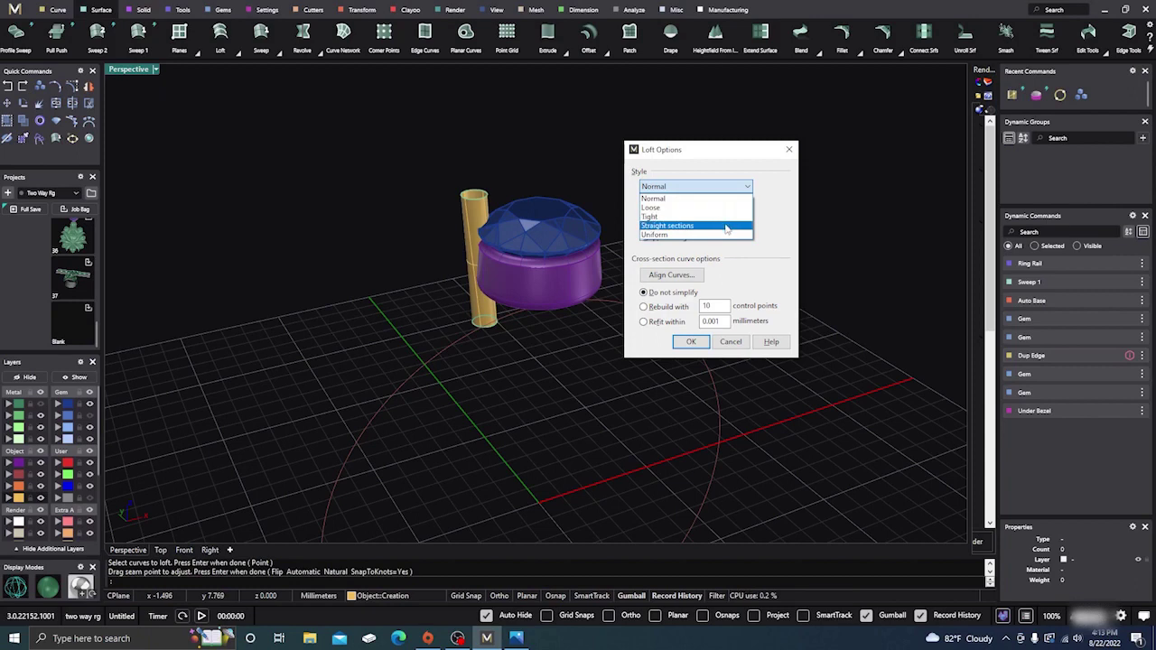
pyautogui.click(725, 235)
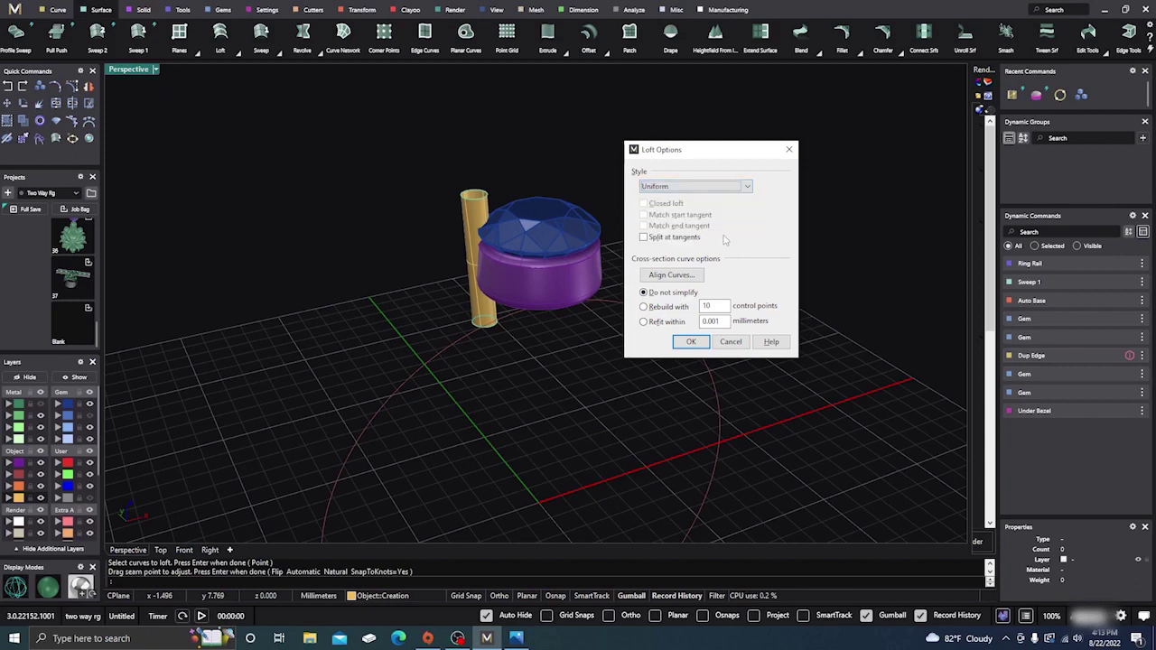
pyautogui.click(690, 340)
pyautogui.moveTo(566, 366); pyautogui.dragTo(502, 359, button='right')
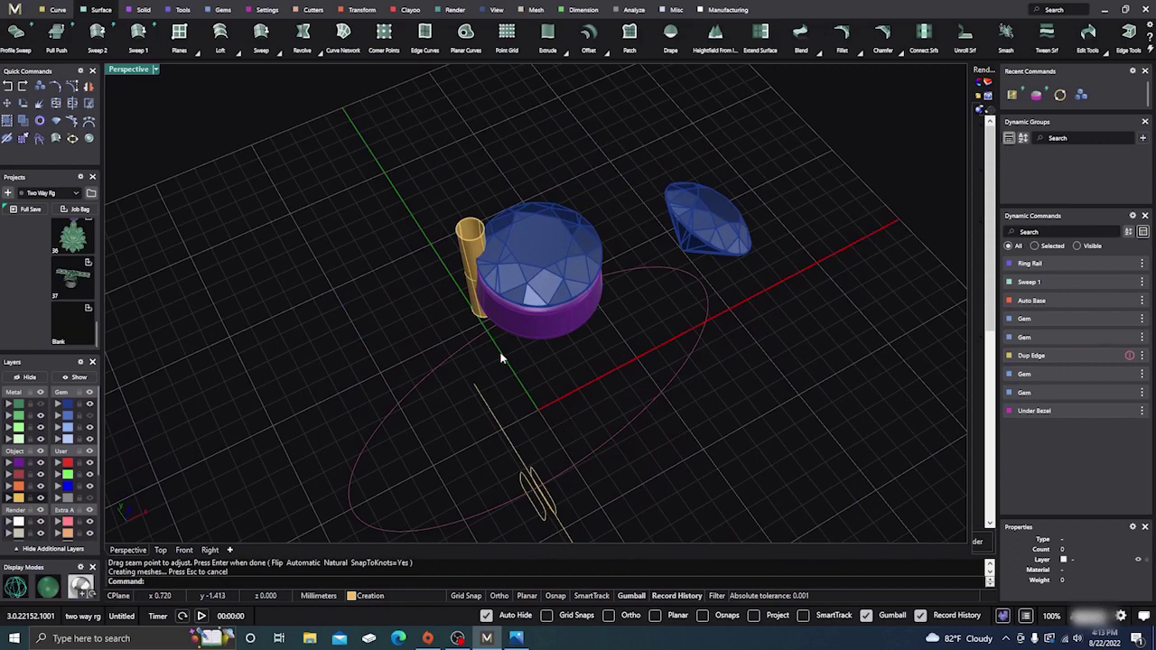
# Cap both open ends of the yellow prong cylinder, dismissing the history warning
pyautogui.click(460, 239)
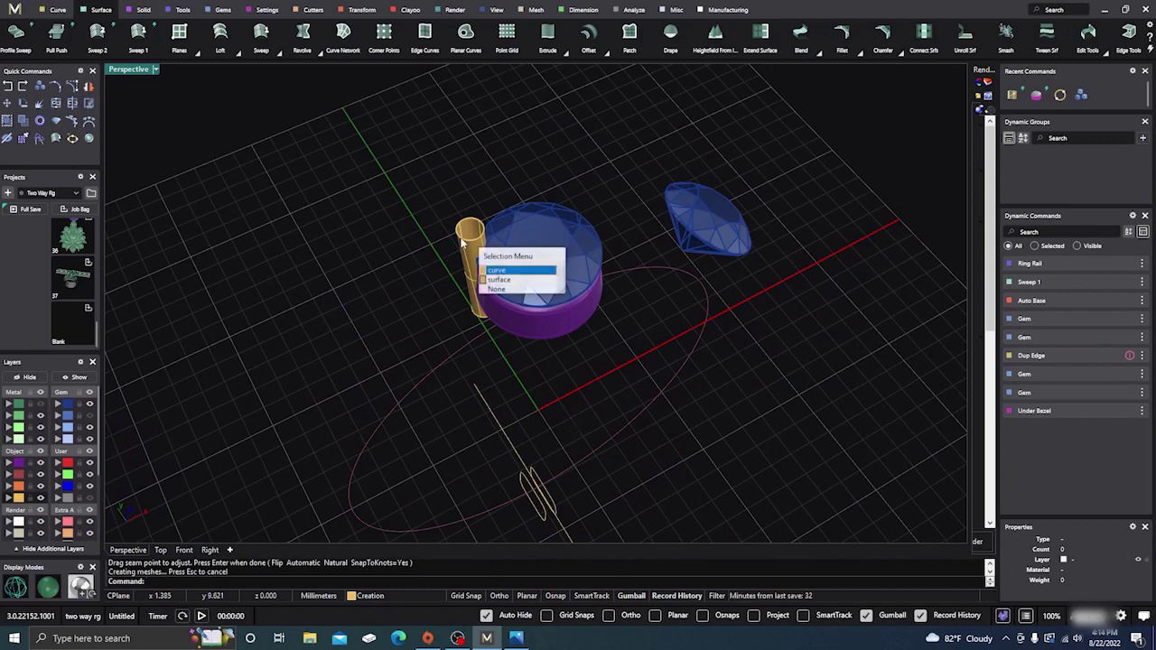
pyautogui.click(497, 279)
pyautogui.moveTo(383, 290); pyautogui.dragTo(345, 207, button='right')
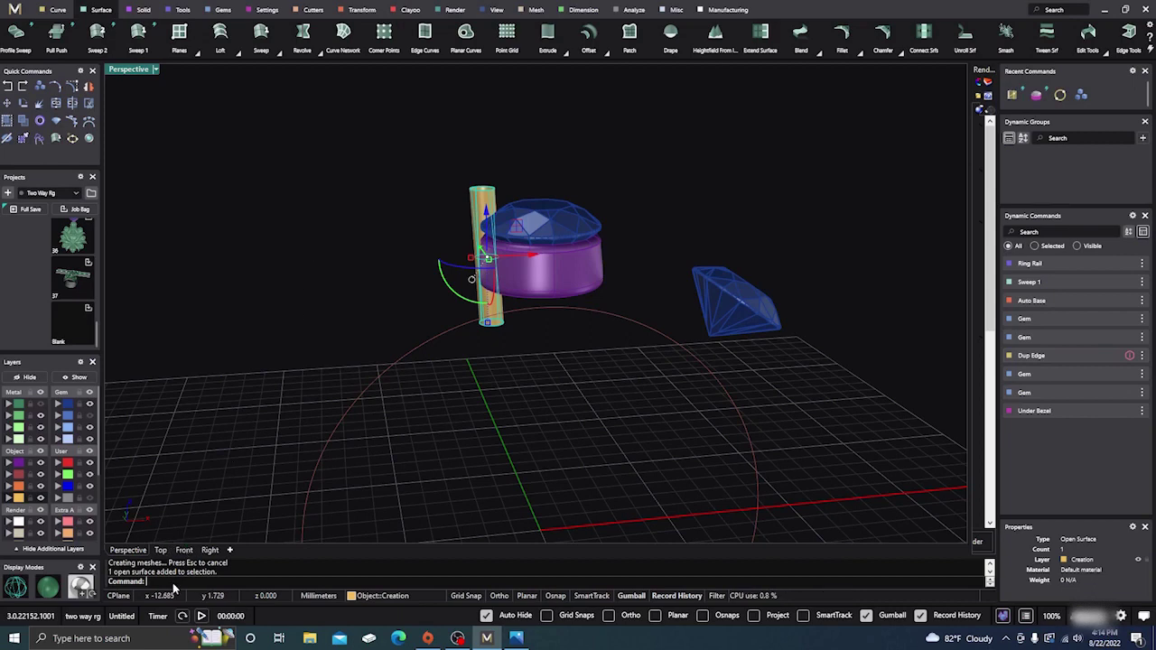
pyautogui.write('Cap')
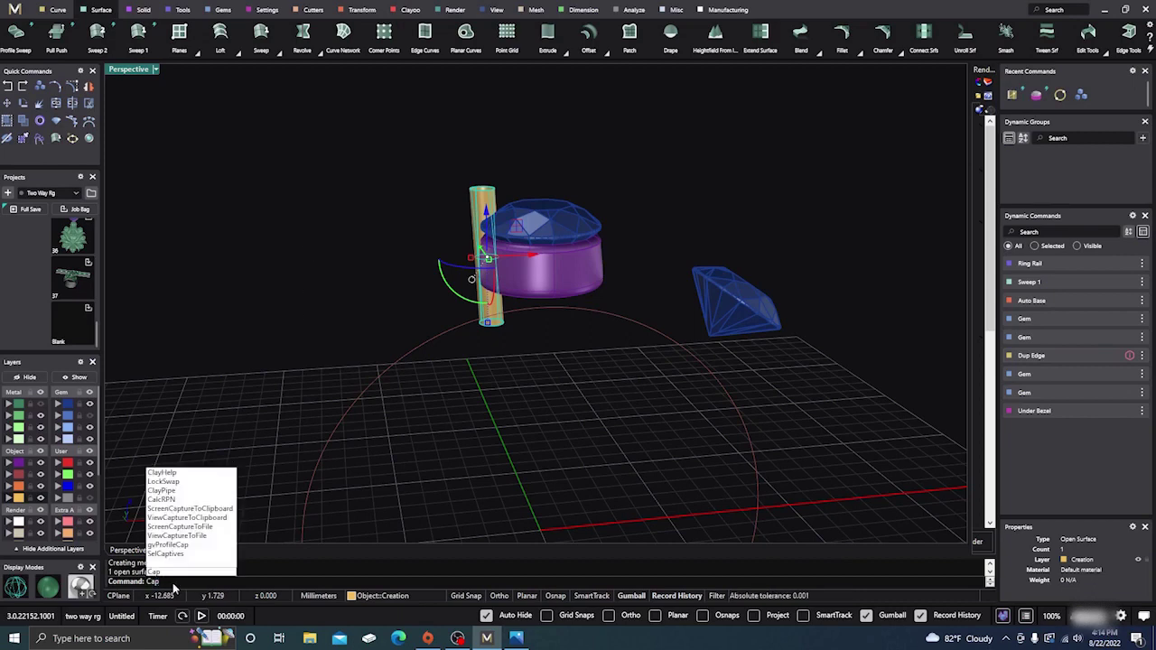
pyautogui.press('Return')
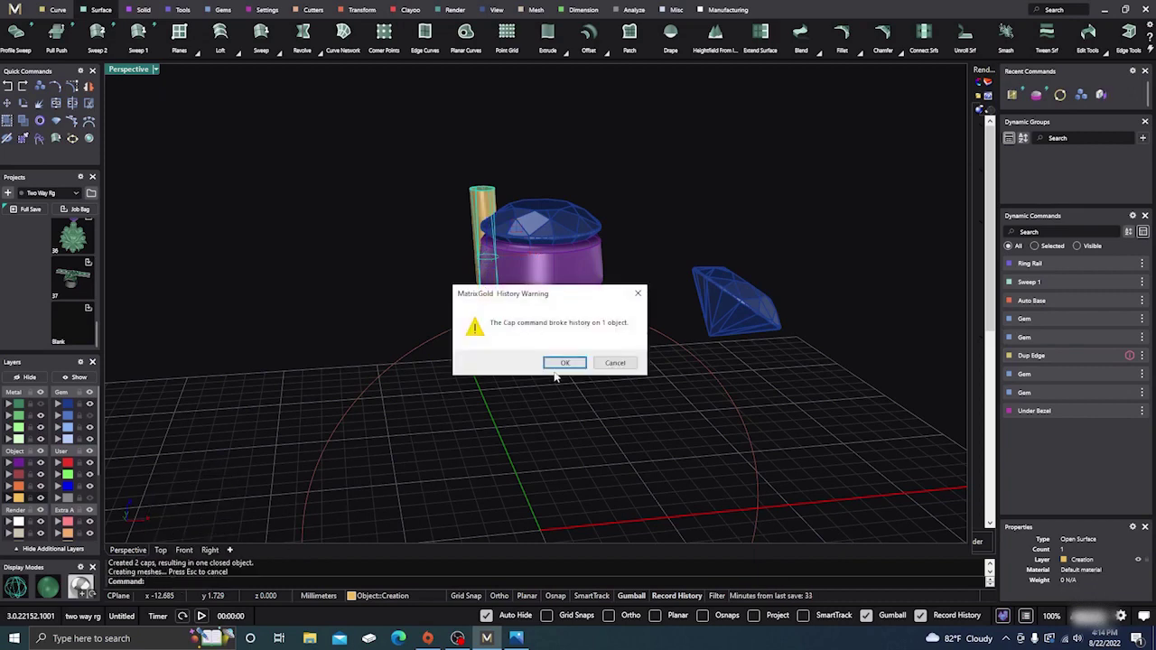
pyautogui.click(555, 365)
# Deselect the capped prong and restore the four-viewport layout
pyautogui.moveTo(388, 209); pyautogui.dragTo(400, 264, button='right')
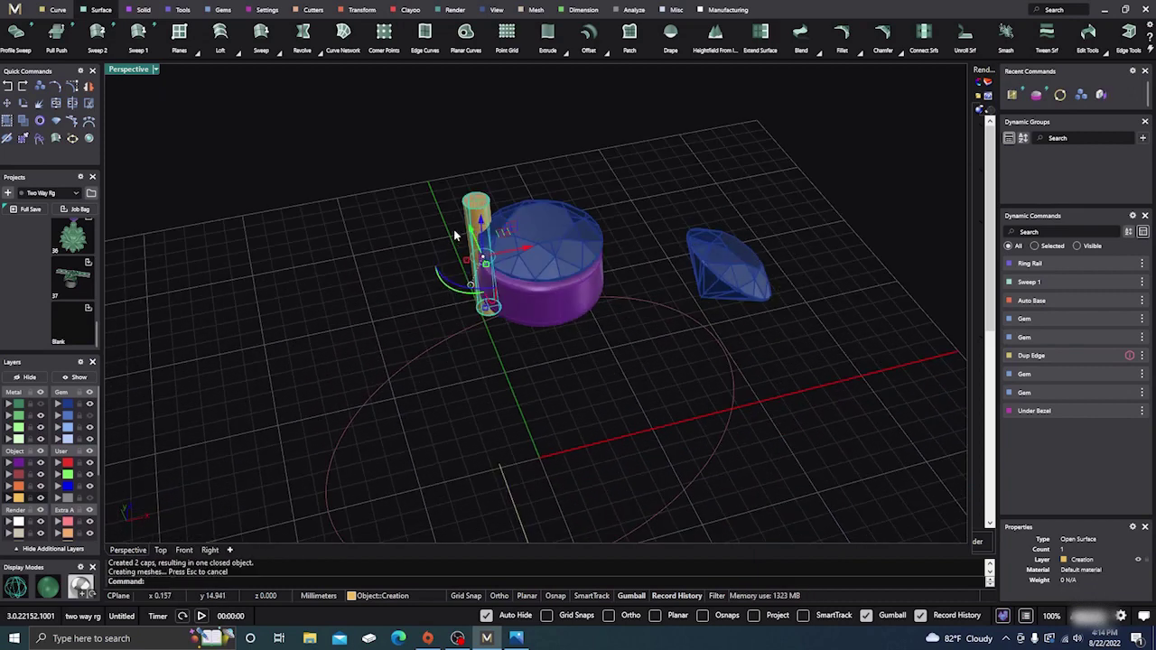
pyautogui.click(392, 175)
pyautogui.moveTo(391, 175); pyautogui.dragTo(384, 318, button='right')
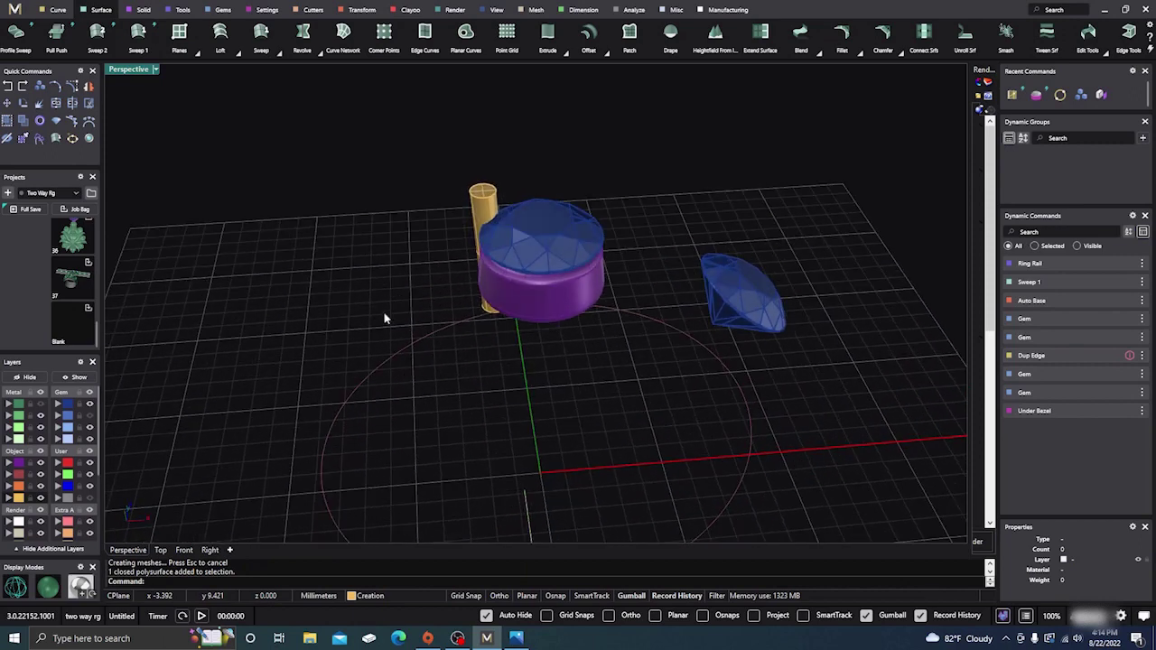
pyautogui.doubleClick(132, 70)
pyautogui.scroll(-3, 580, 167)
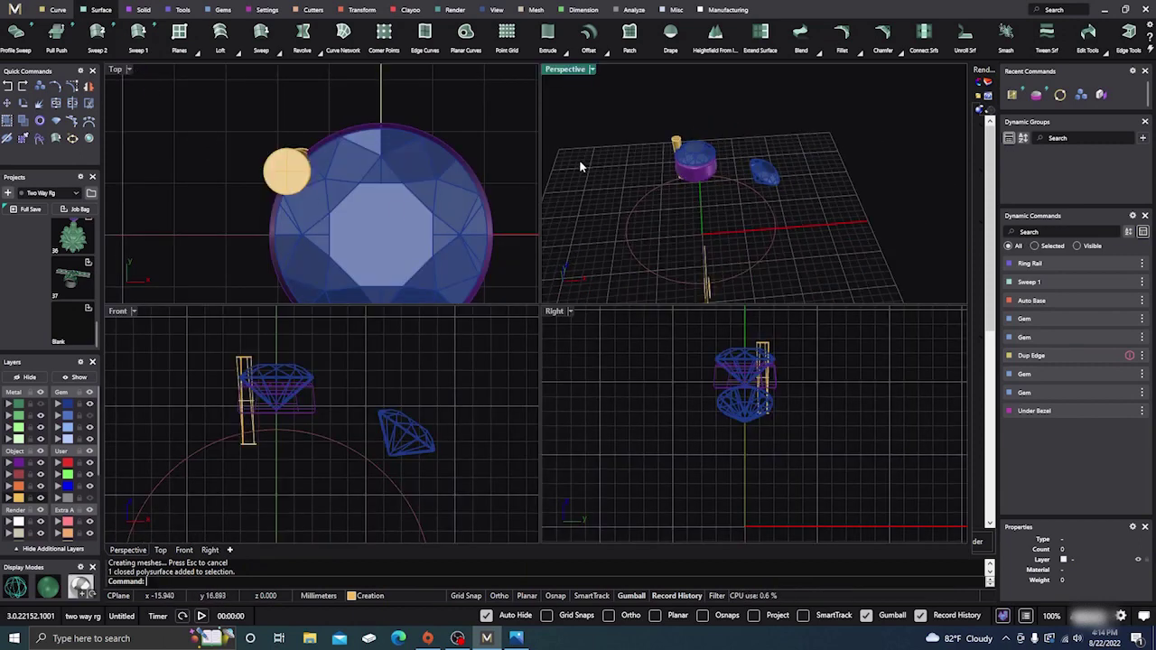
# Mirror a copy of the prong across the vertical axis through 0,0,0
pyautogui.click(285, 163)
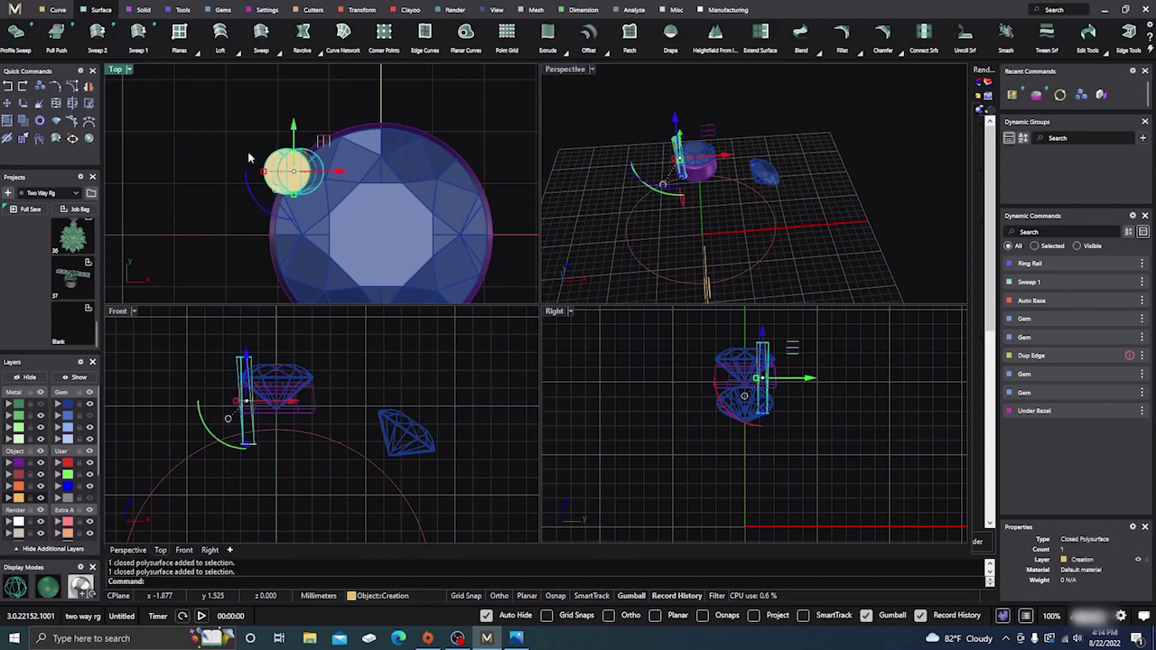
pyautogui.scroll(-2, 252, 116)
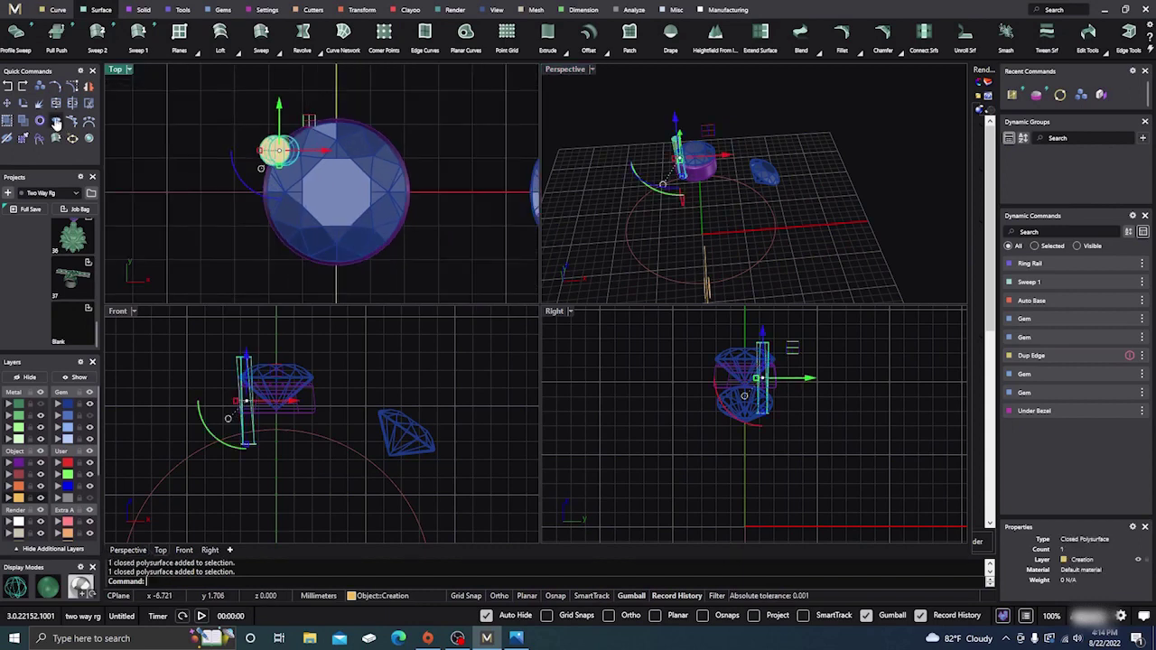
pyautogui.click(88, 87)
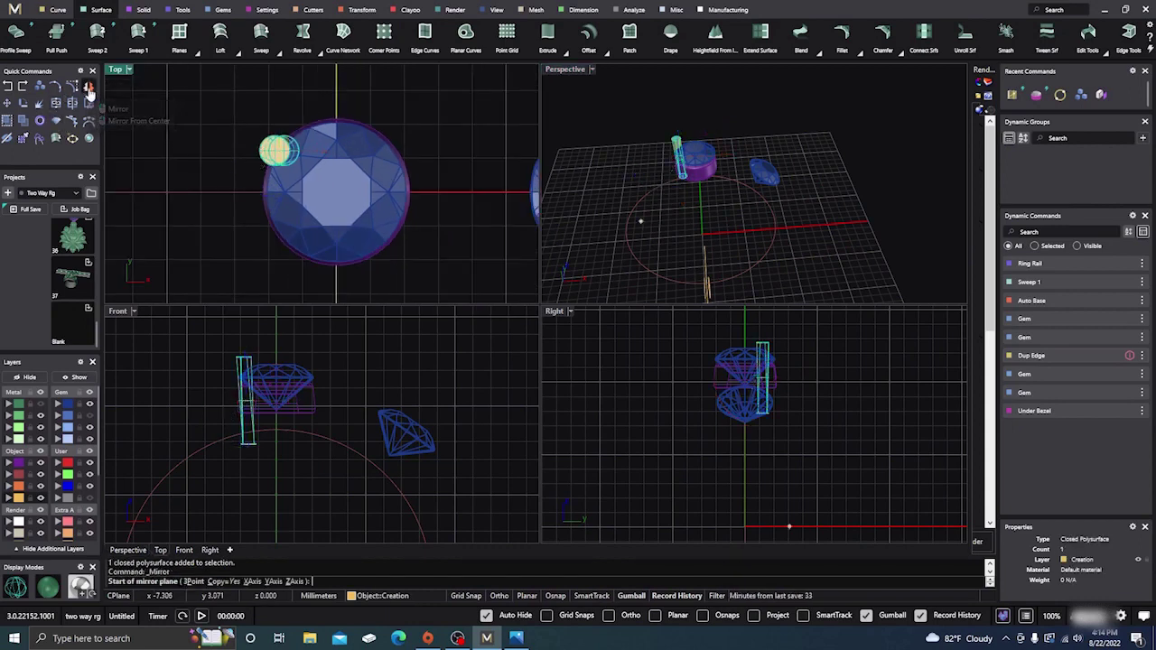
pyautogui.write('0,0,0')
pyautogui.press('Return')
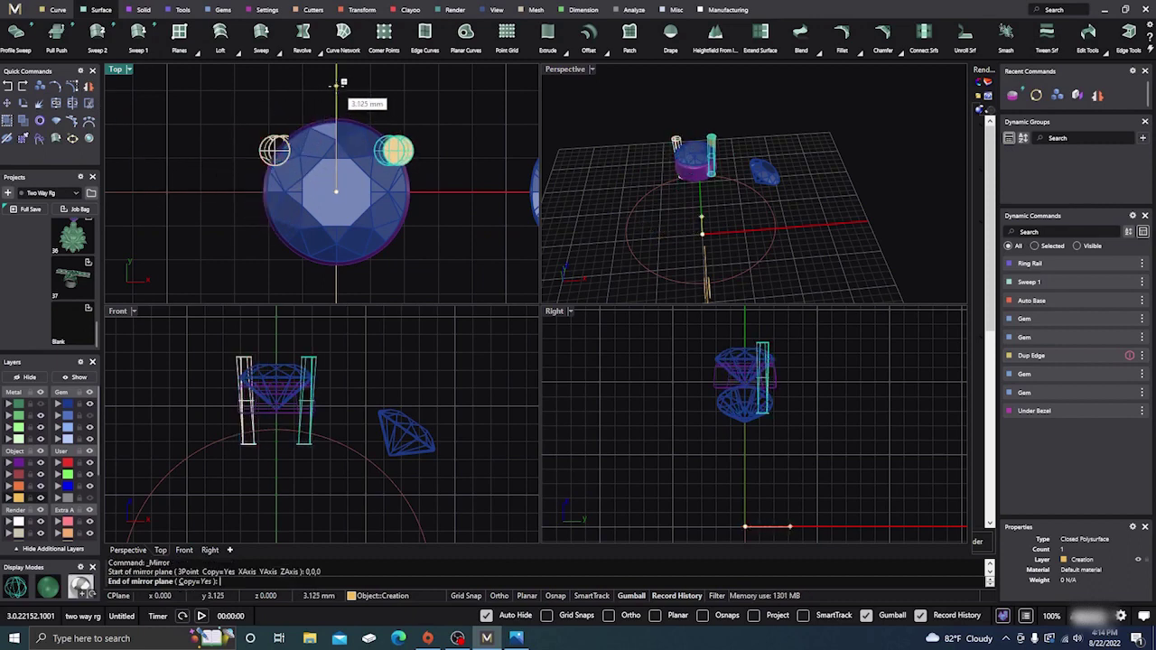
pyautogui.click(336, 86)
# Select both prongs and mirror them across the horizontal axis through 0,0,0
pyautogui.click(398, 152)
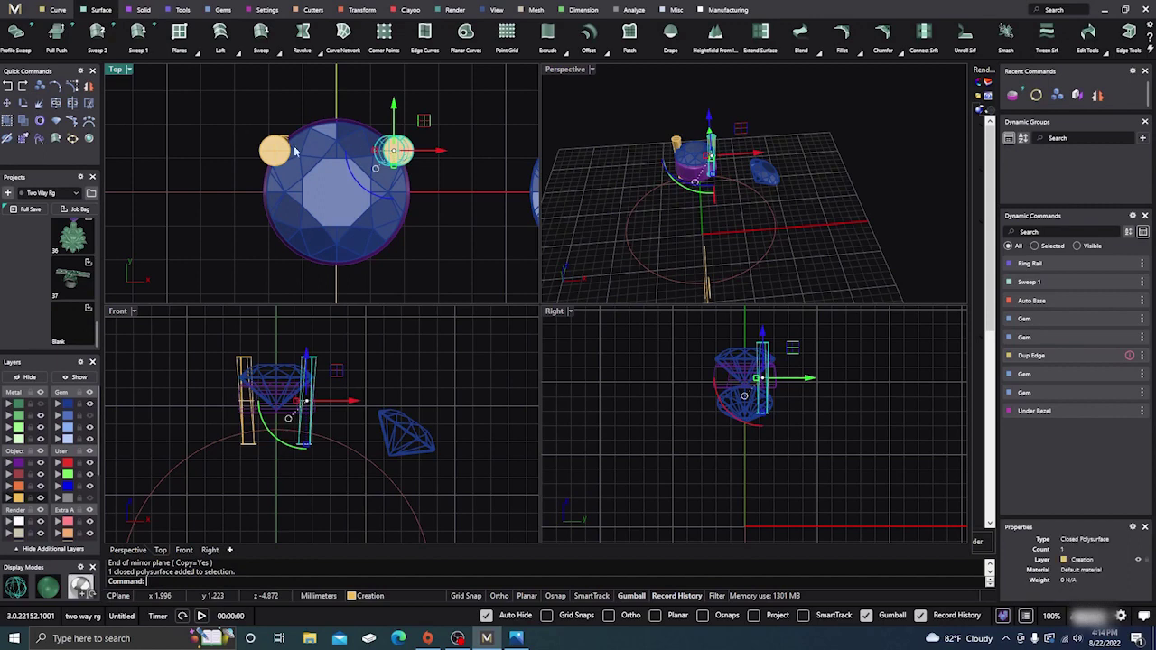
pyautogui.click(283, 152)
pyautogui.click(305, 185)
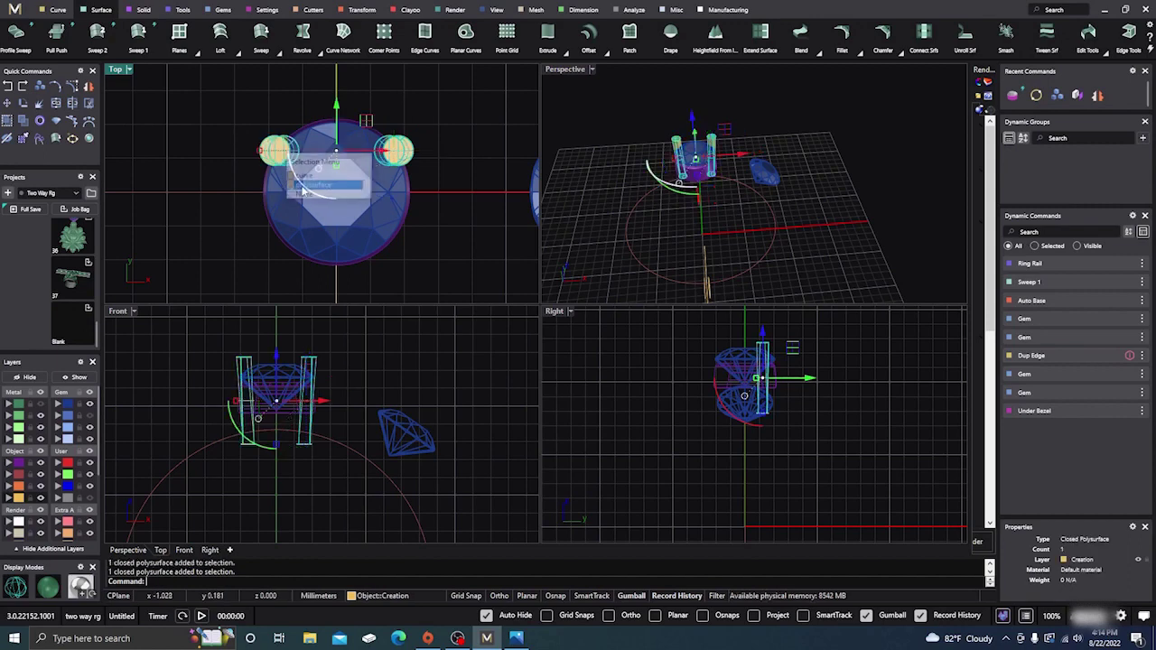
pyautogui.rightClick(187, 121)
pyautogui.write('0,0,0')
pyautogui.press('Return')
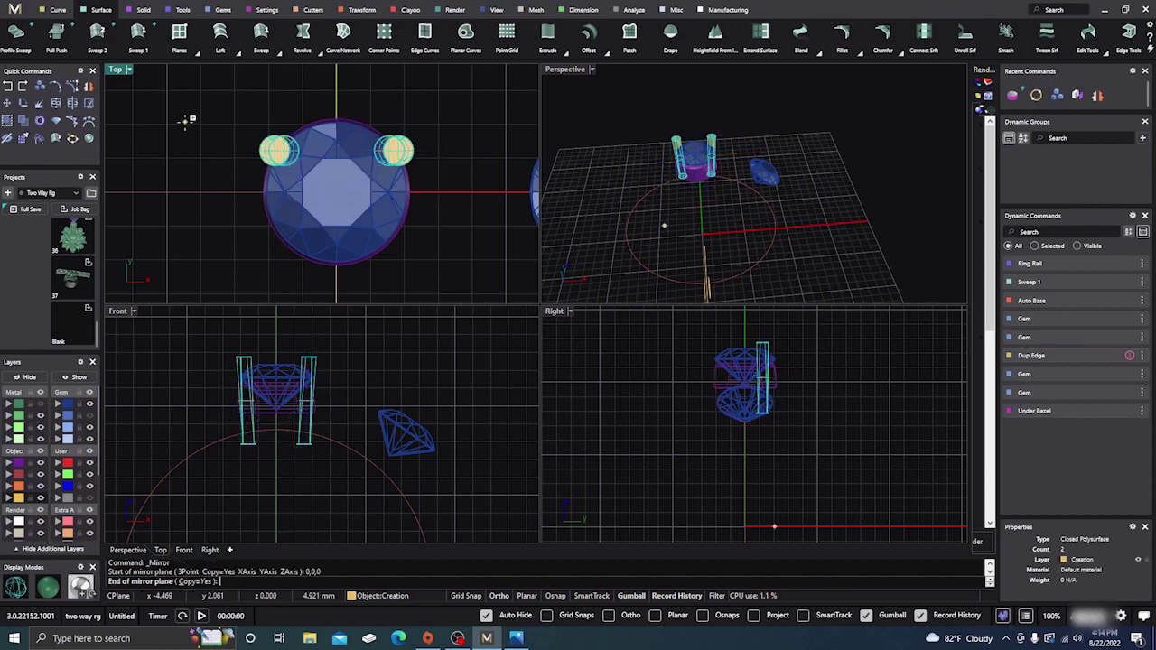
pyautogui.click(187, 180)
pyautogui.press('Escape')
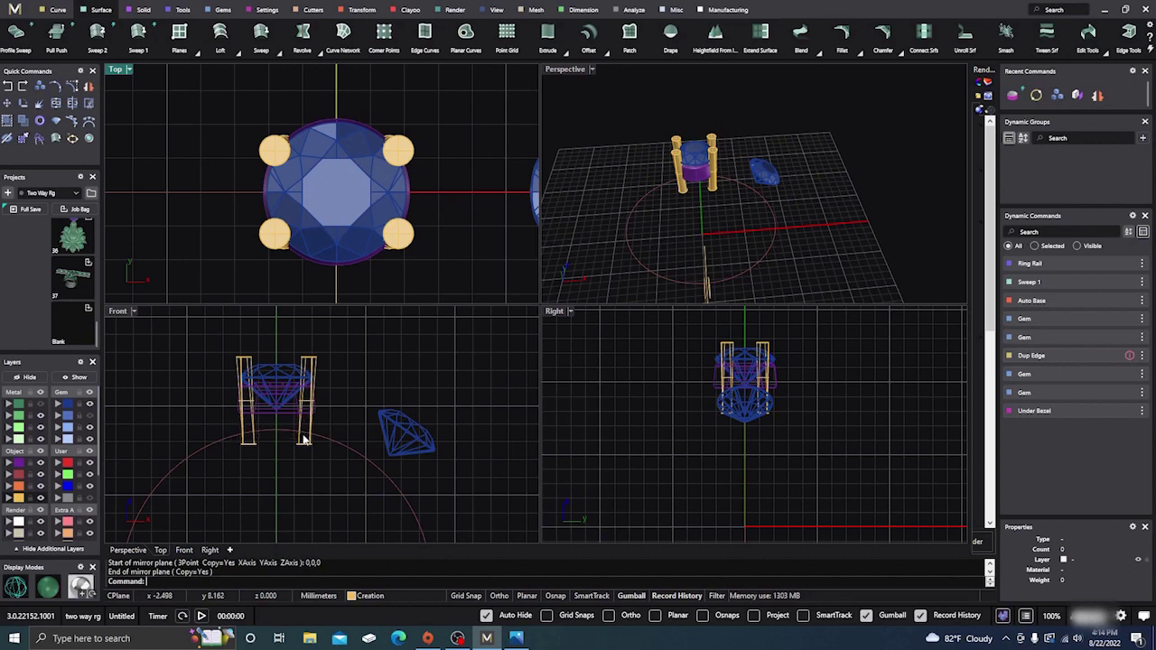
# Maximize Perspective, show the Metal layer shank, and open the Capture.JPG reference photo
pyautogui.doubleClick(566, 70)
pyautogui.moveTo(704, 325); pyautogui.dragTo(282, 356, button='right')
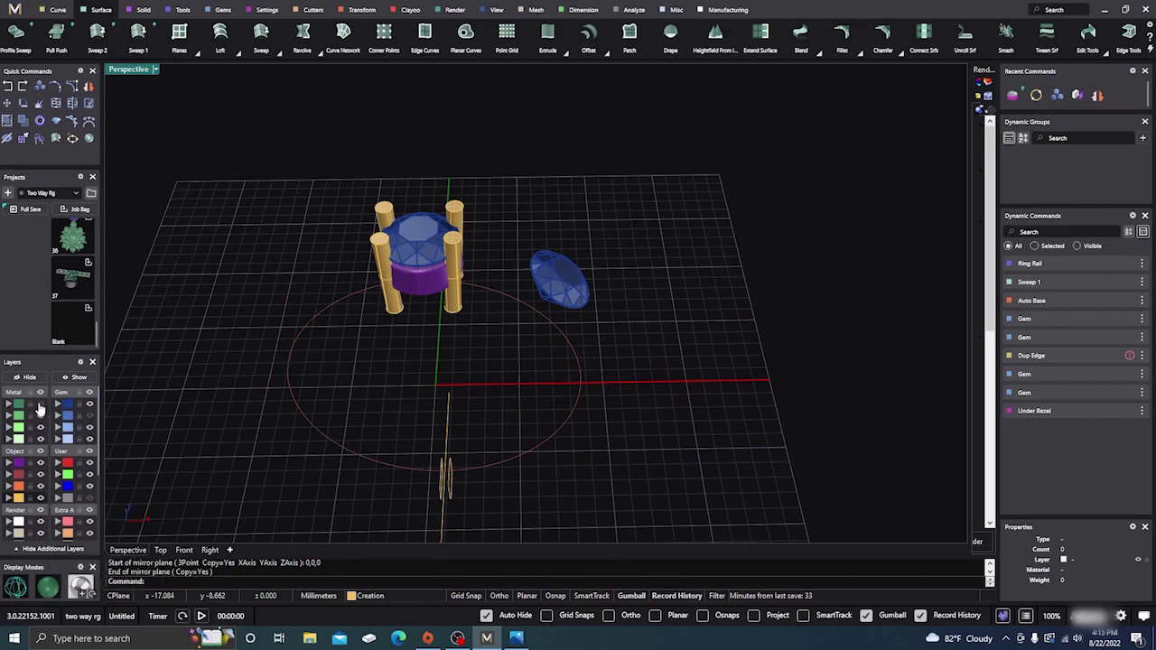
pyautogui.click(40, 409)
pyautogui.moveTo(860, 179); pyautogui.dragTo(834, 230, button='right')
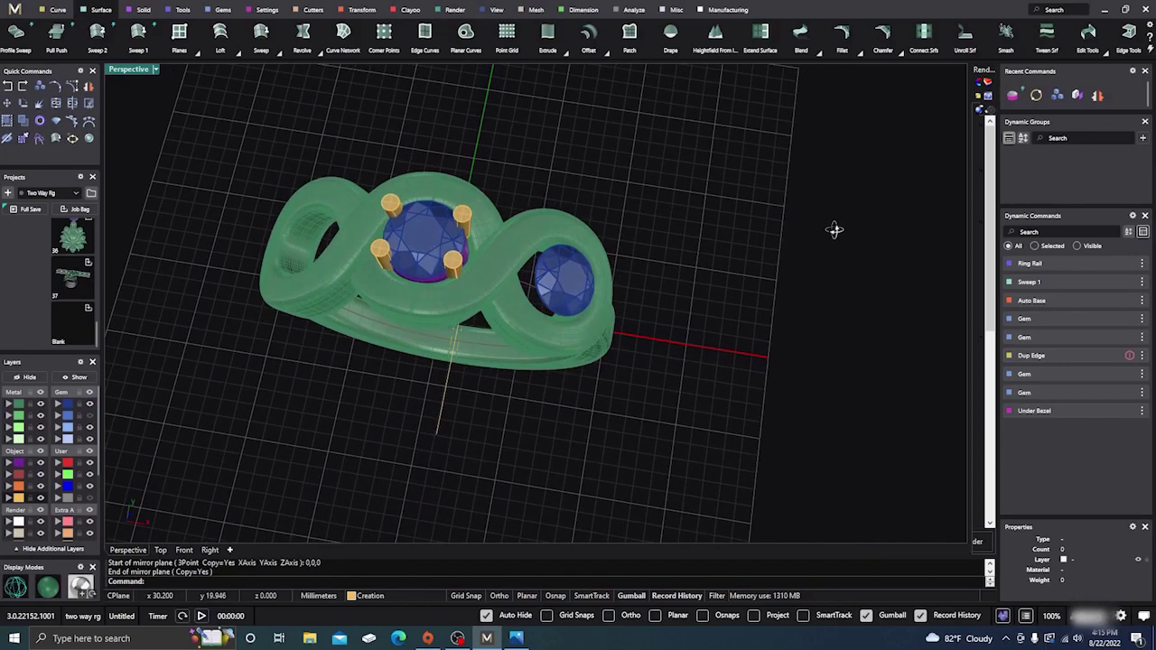
pyautogui.scroll(5, 421, 224)
pyautogui.moveTo(421, 224); pyautogui.dragTo(453, 306, button='right')
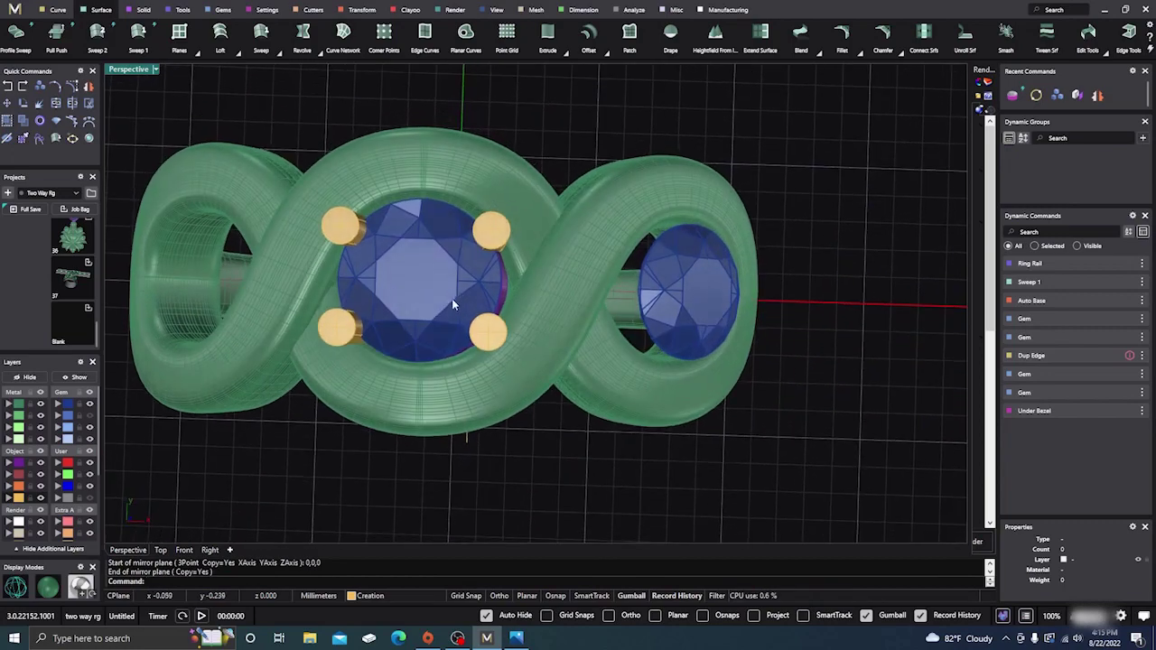
pyautogui.click(516, 637)
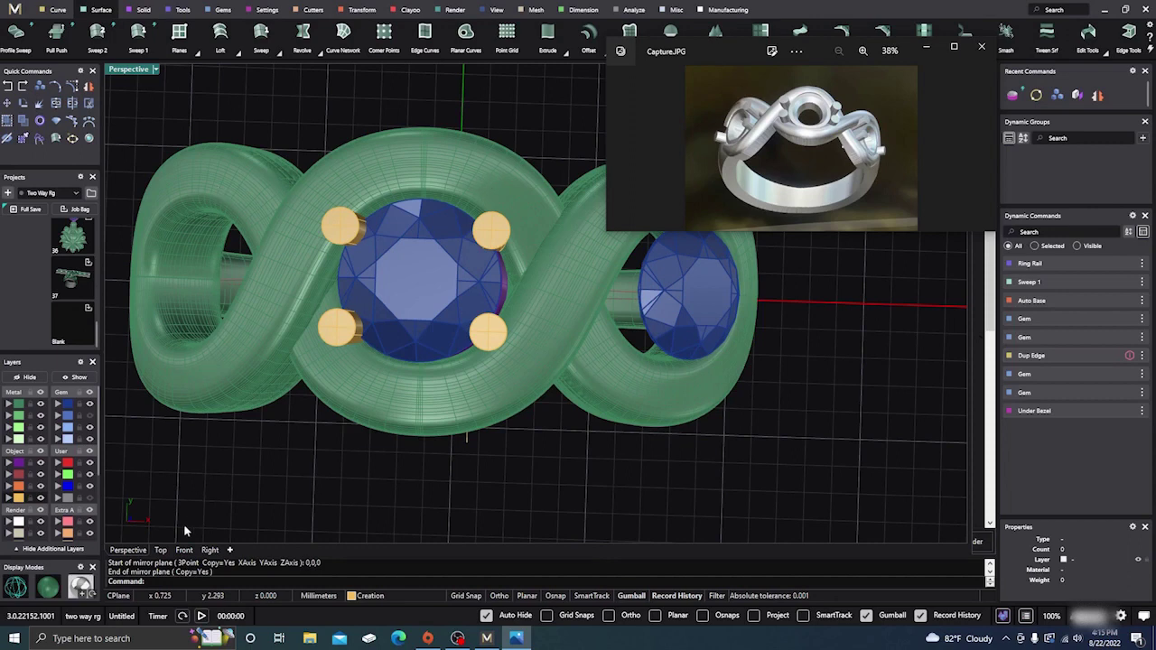
# In Top view, move the two upper prongs down toward the gem centre
pyautogui.click(160, 550)
pyautogui.moveTo(592, 374); pyautogui.dragTo(477, 369, button='right')
pyautogui.click(574, 217)
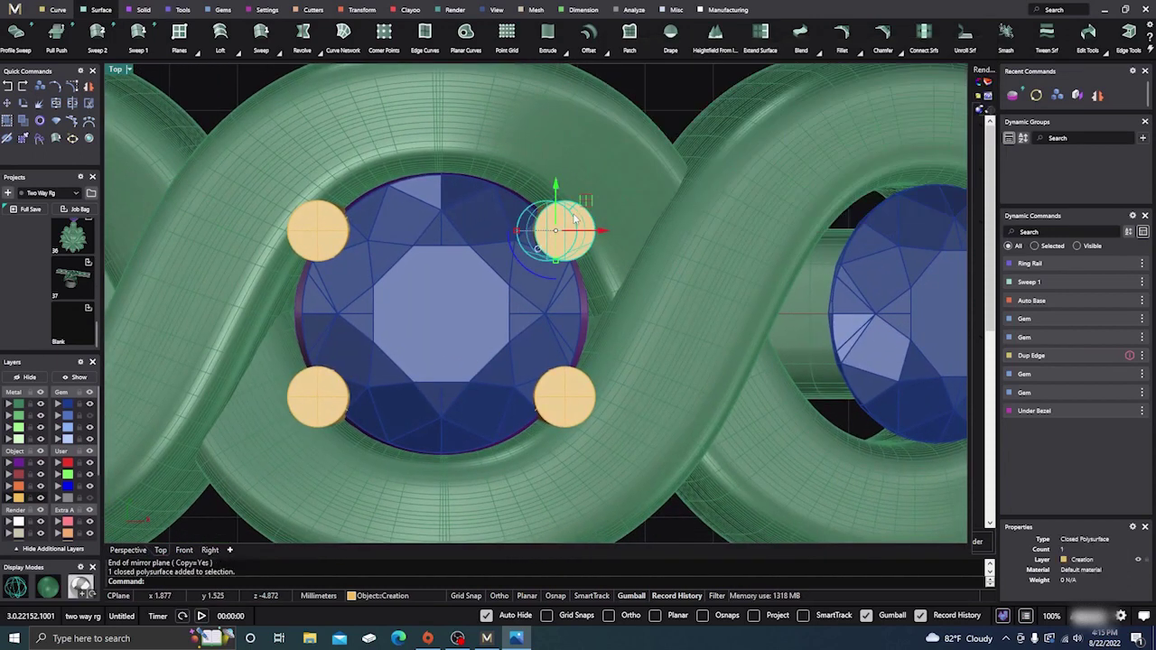
pyautogui.keyDown('shift'); pyautogui.click(320, 225); pyautogui.keyUp('shift')
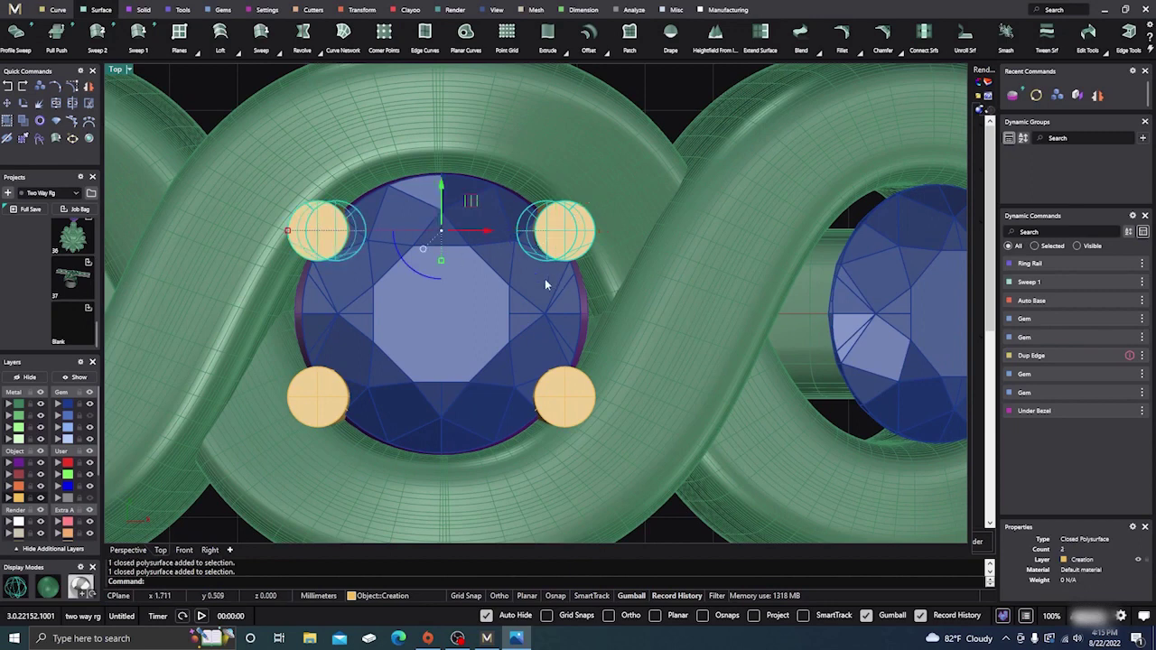
pyautogui.moveTo(443, 187); pyautogui.dragTo(438, 209)
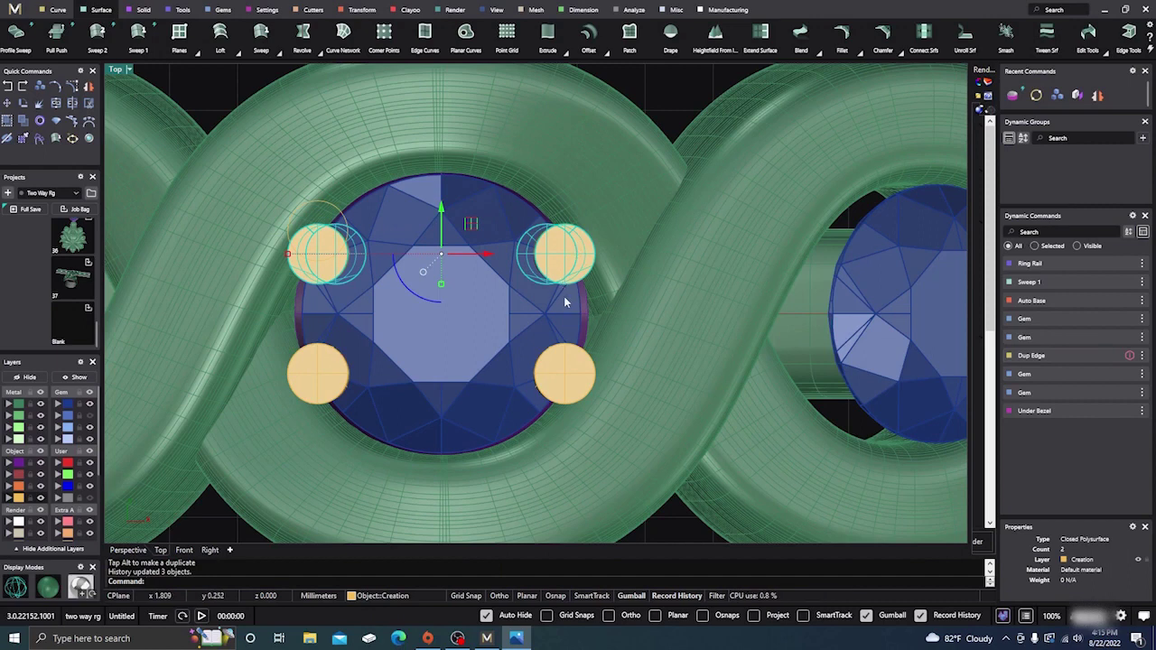
pyautogui.press('Escape')
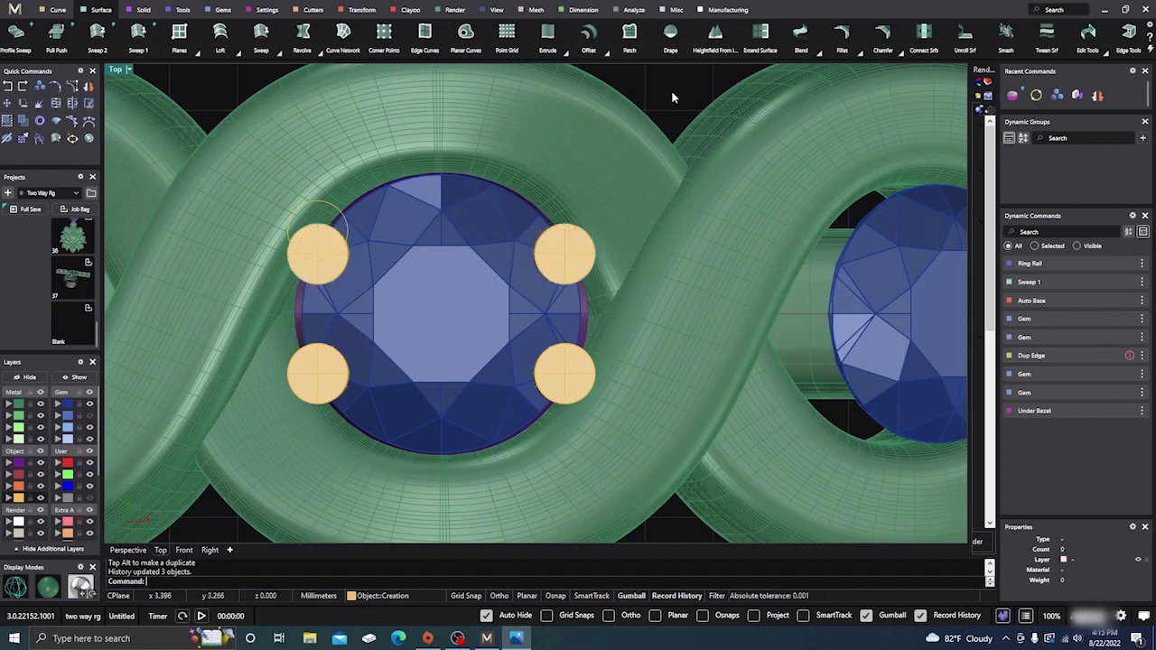
# Shift the two right prongs slightly to the right
pyautogui.click(575, 250)
pyautogui.keyDown('shift'); pyautogui.click(574, 377); pyautogui.keyUp('shift')
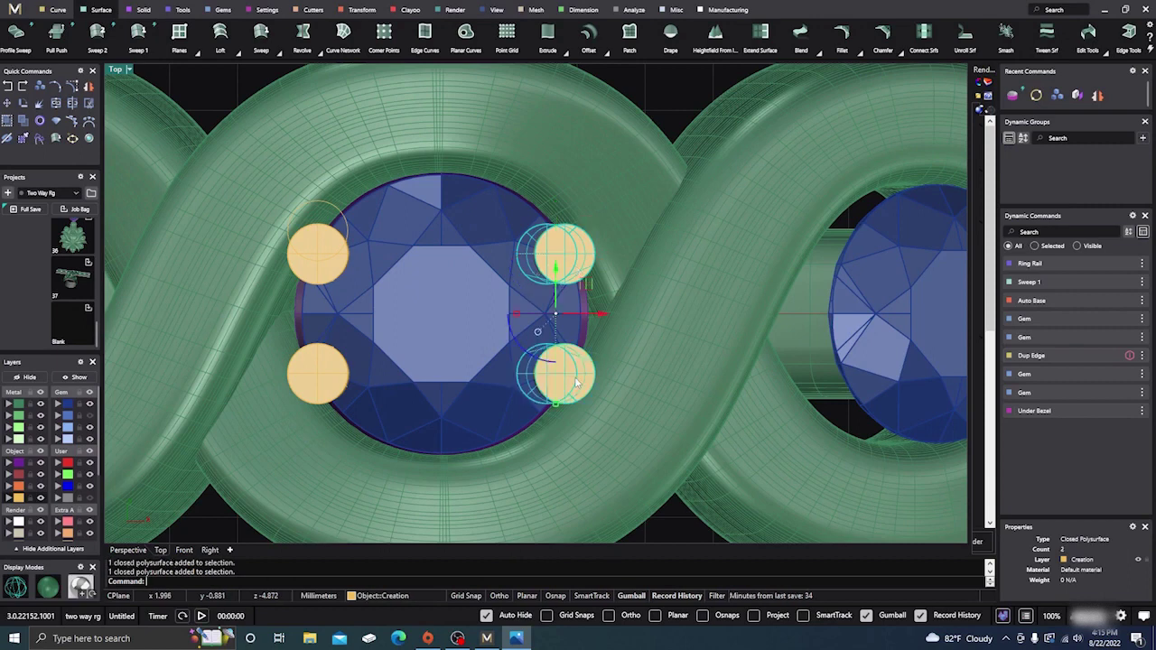
pyautogui.moveTo(601, 316); pyautogui.dragTo(615, 316)
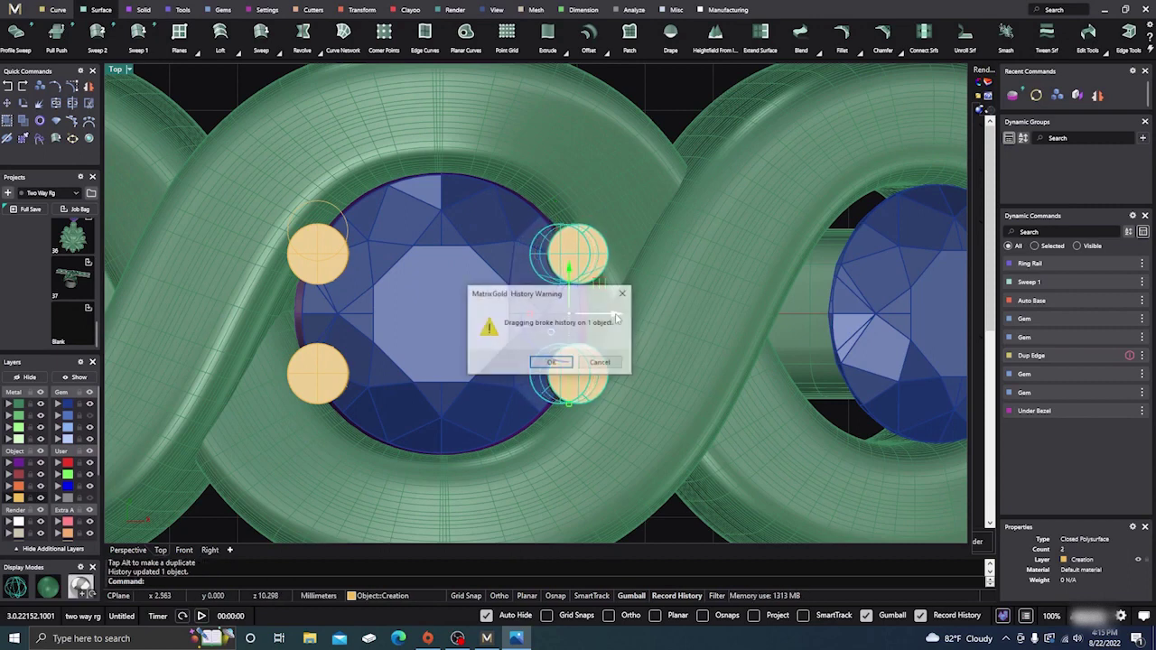
pyautogui.click(551, 361)
# Delete the upper-left and lower-left prongs
pyautogui.click(327, 254)
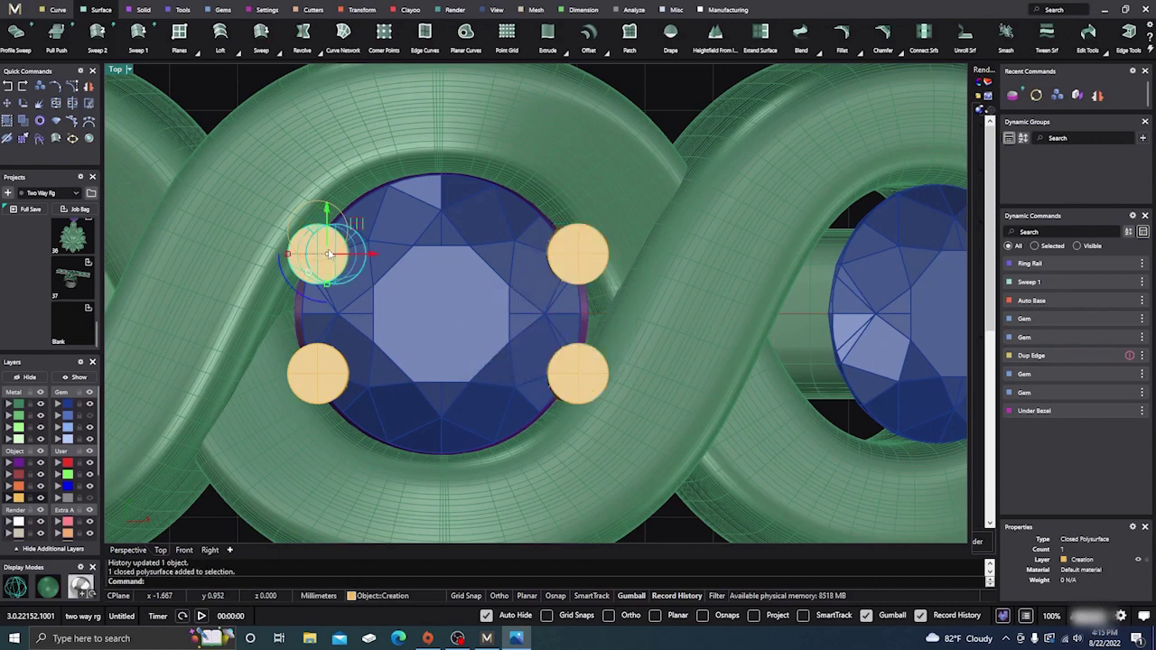
pyautogui.press('Delete')
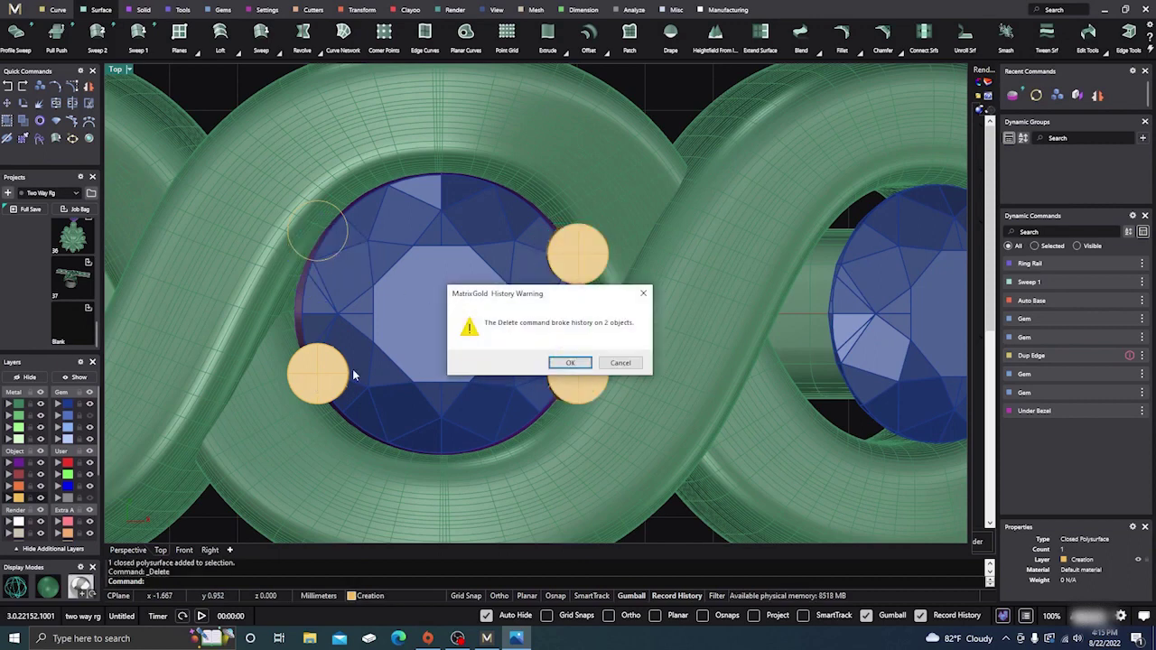
pyautogui.click(570, 362)
pyautogui.click(327, 369)
pyautogui.press('Delete')
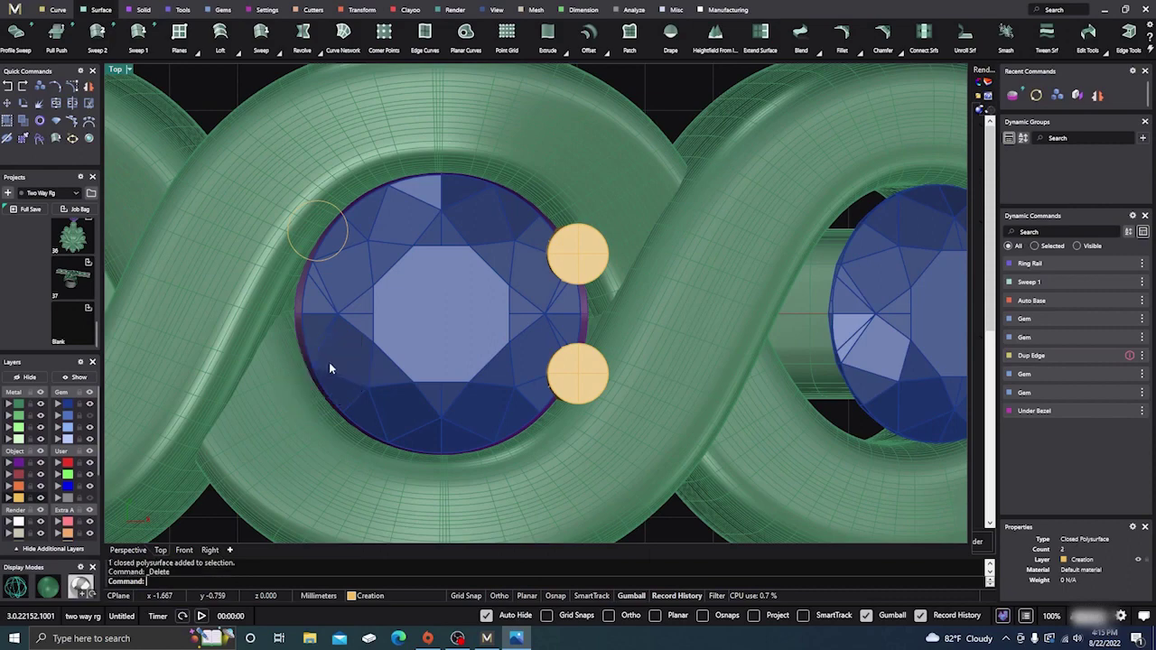
# Mirror the right prong pair onto the left side through 0,0,0
pyautogui.click(584, 254)
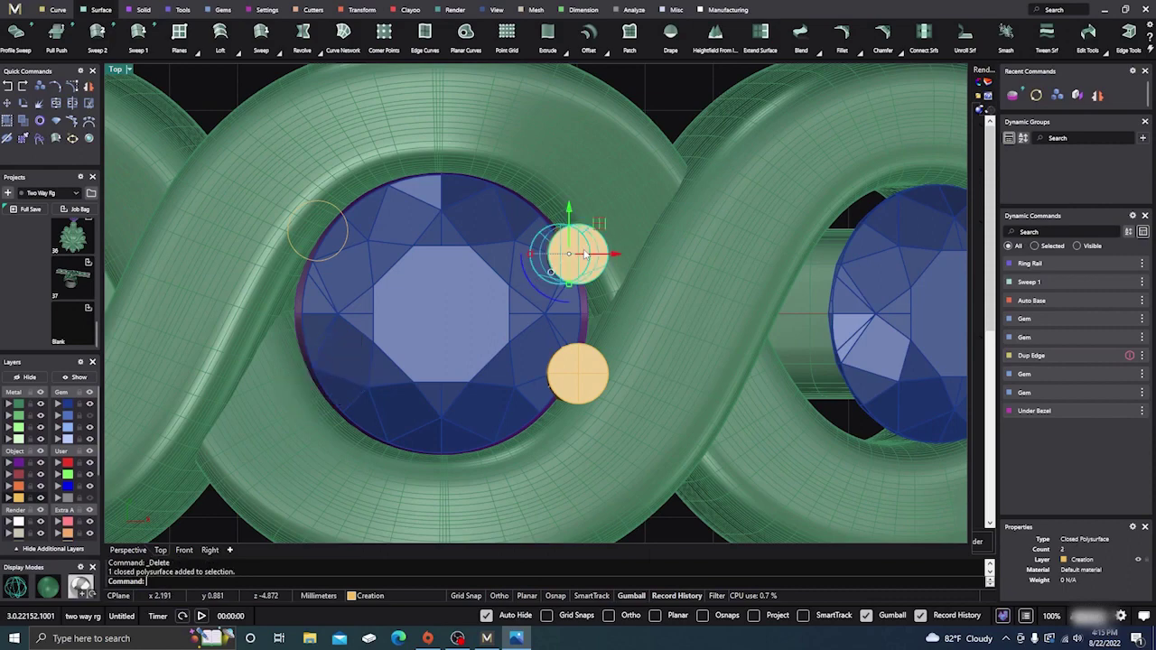
pyautogui.keyDown('shift'); pyautogui.click(578, 357); pyautogui.keyUp('shift')
pyautogui.scroll(-2, 519, 280)
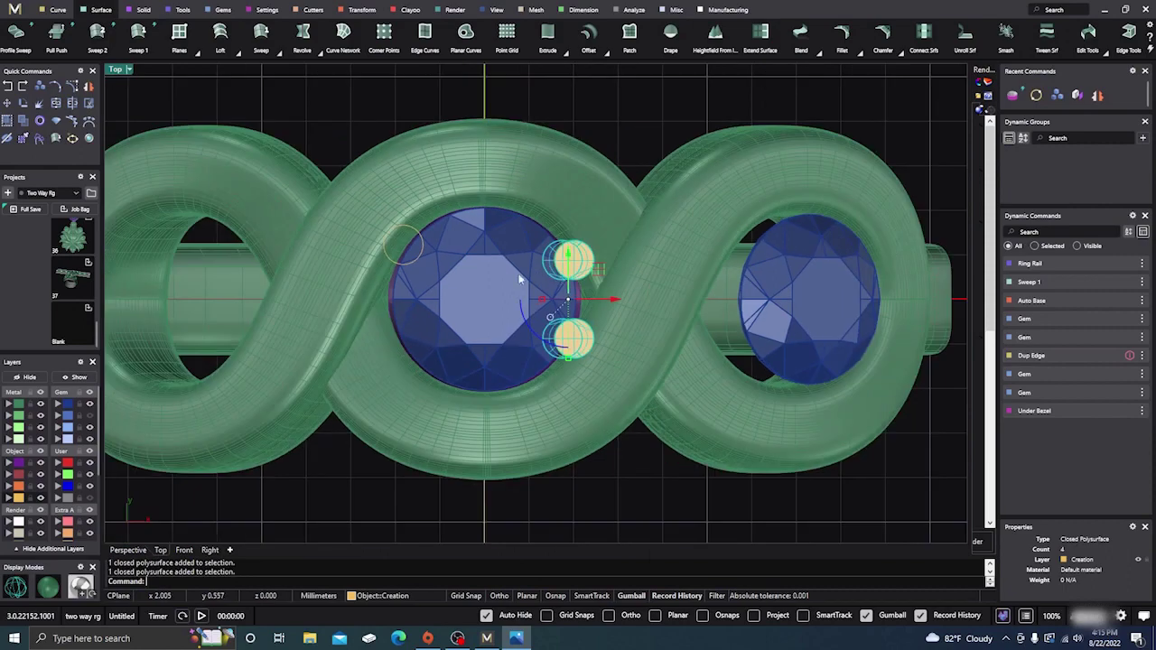
pyautogui.click(89, 88)
pyautogui.write('0,0,0')
pyautogui.press('Return')
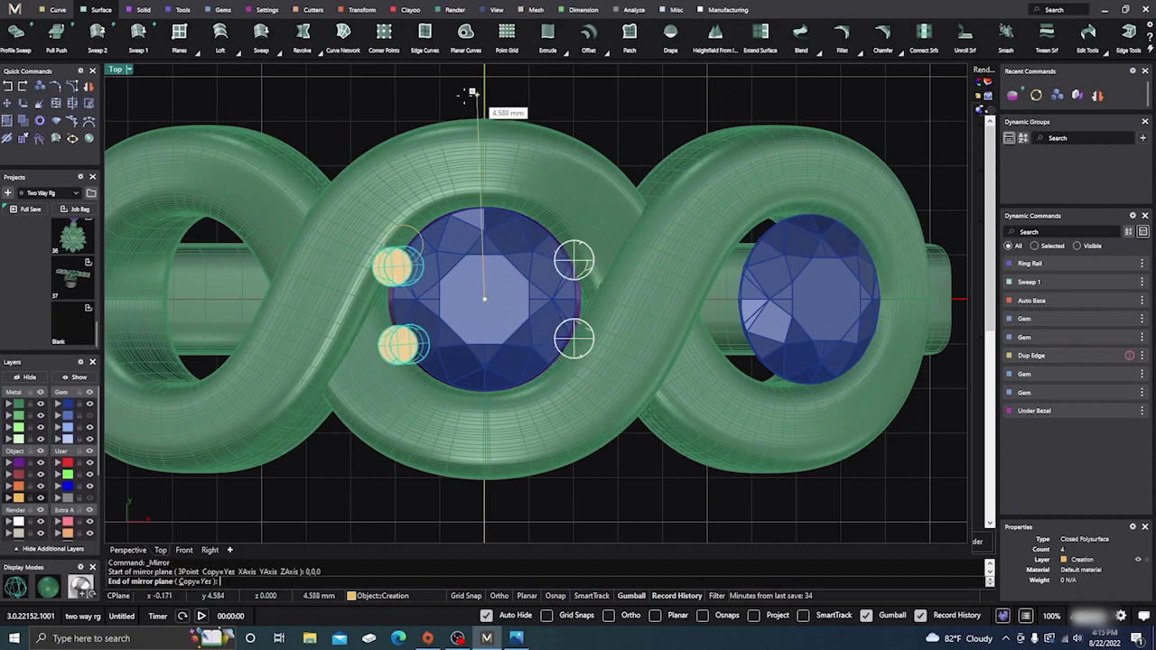
pyautogui.click(485, 90)
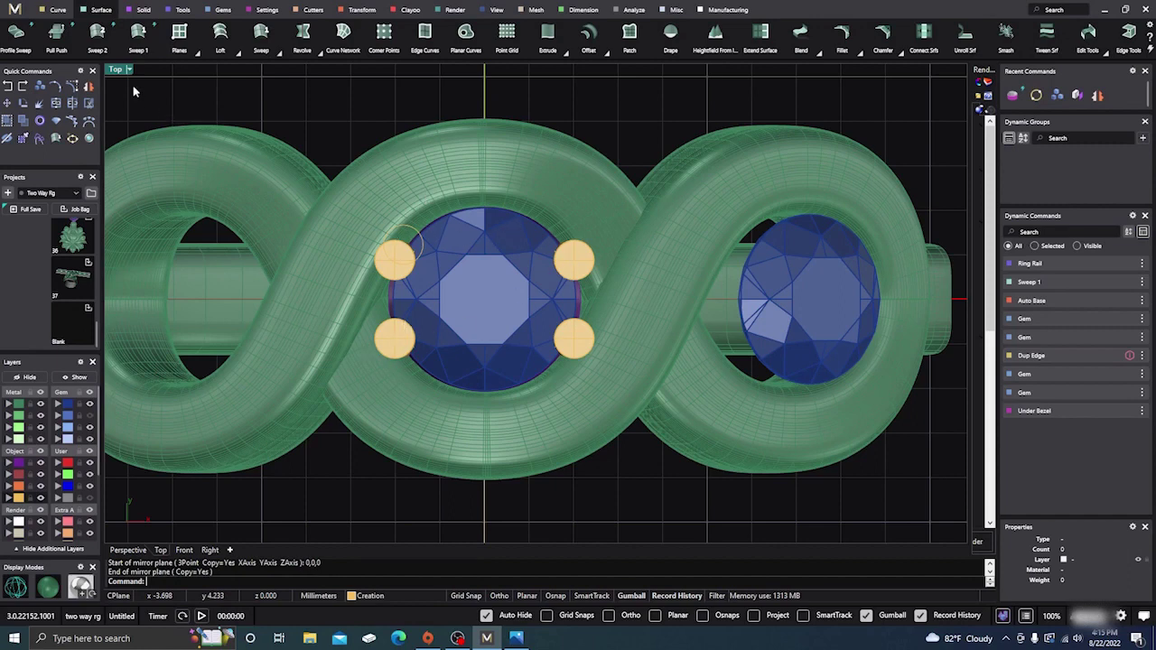
# Hide the Gem layer and compare the exposed bezel against the Capture.JPG reference photo
pyautogui.click(516, 637)
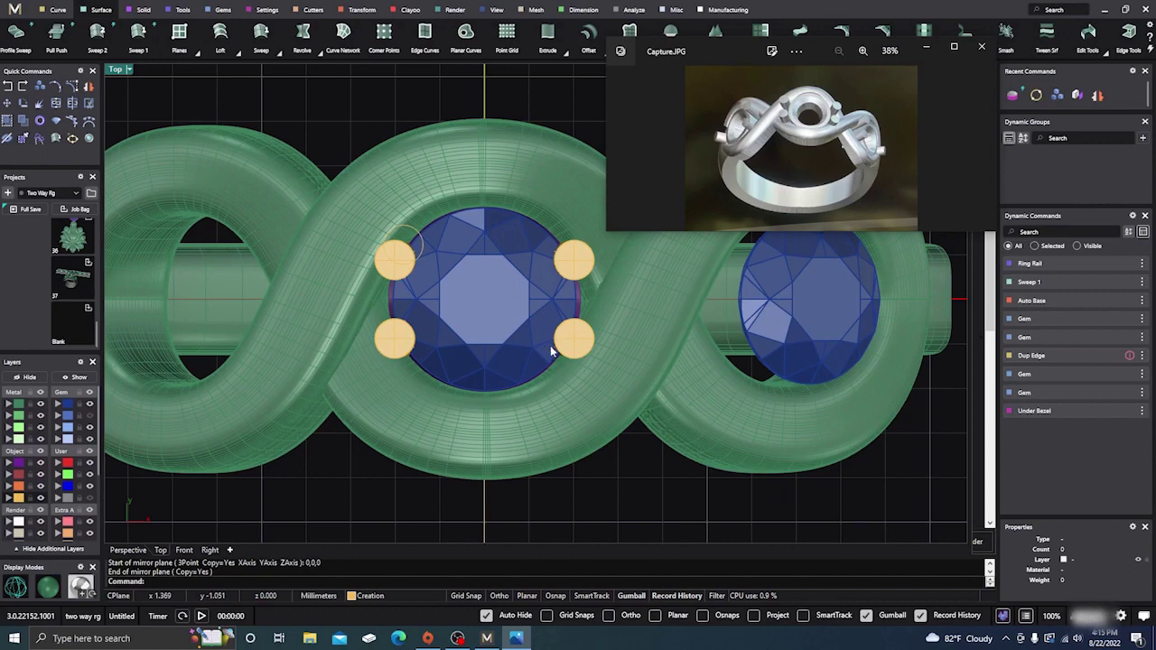
pyautogui.click(90, 406)
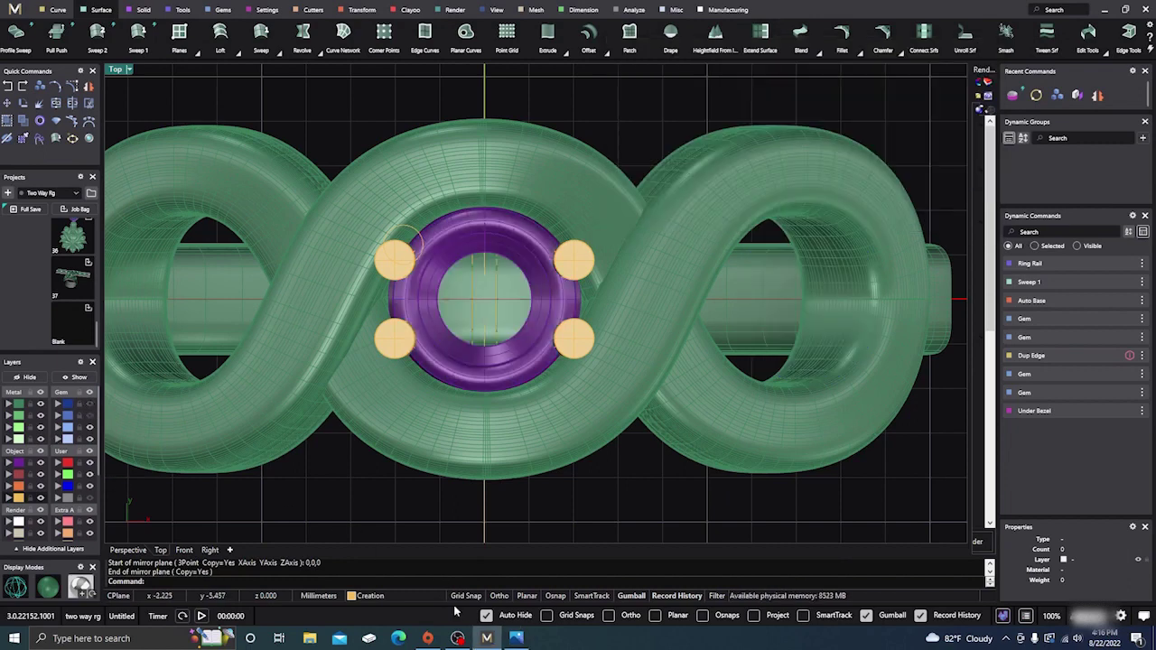
pyautogui.click(516, 638)
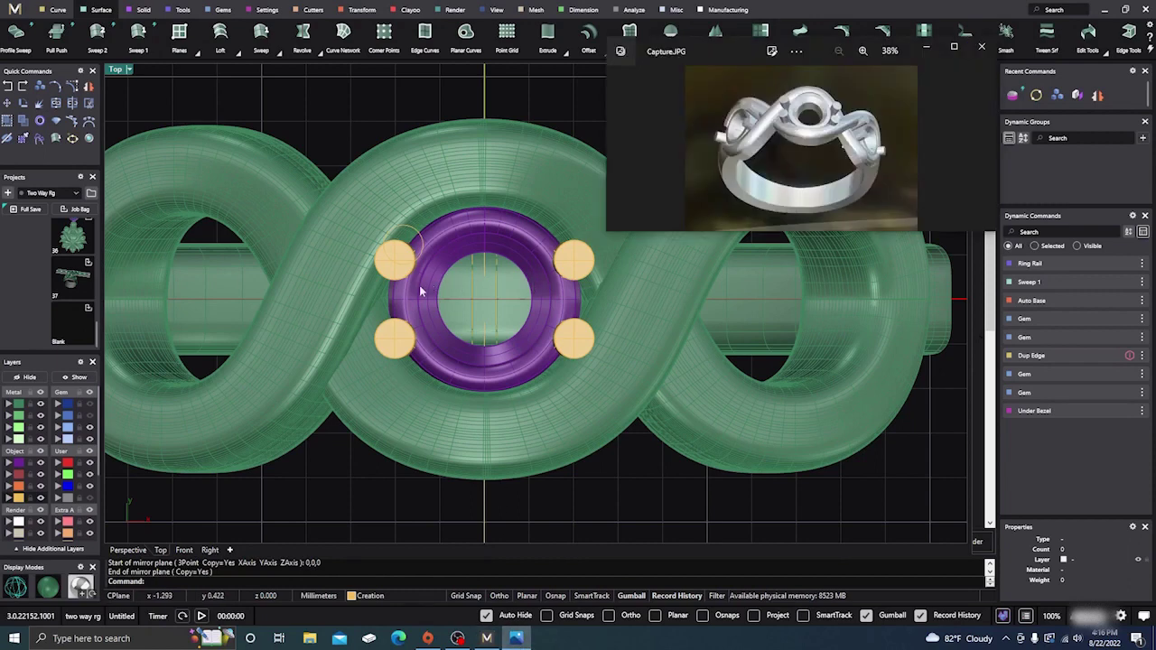
pyautogui.click(321, 108)
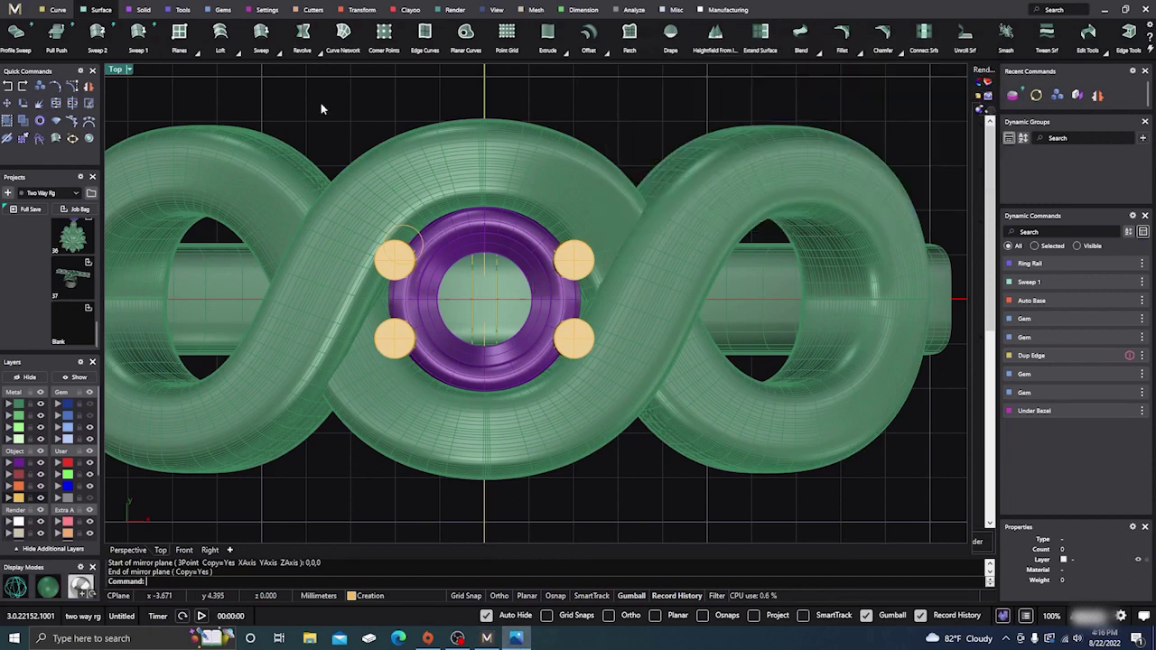
# Show the Gem layer again, then select and deselect the right gem
pyautogui.click(91, 406)
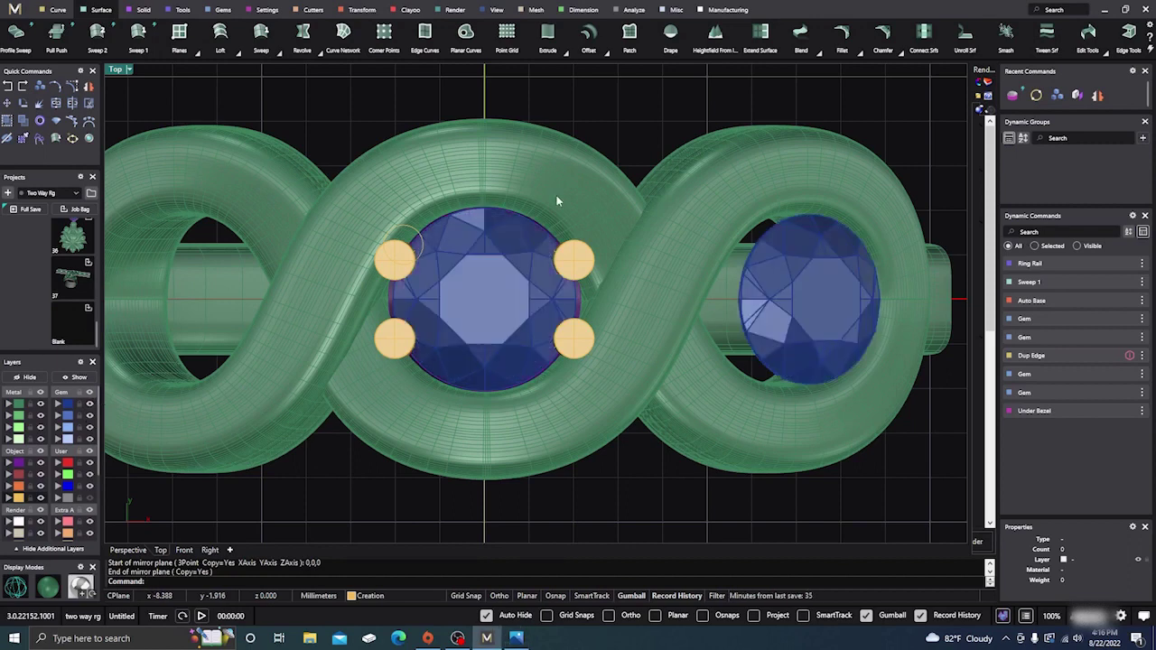
pyautogui.click(793, 267)
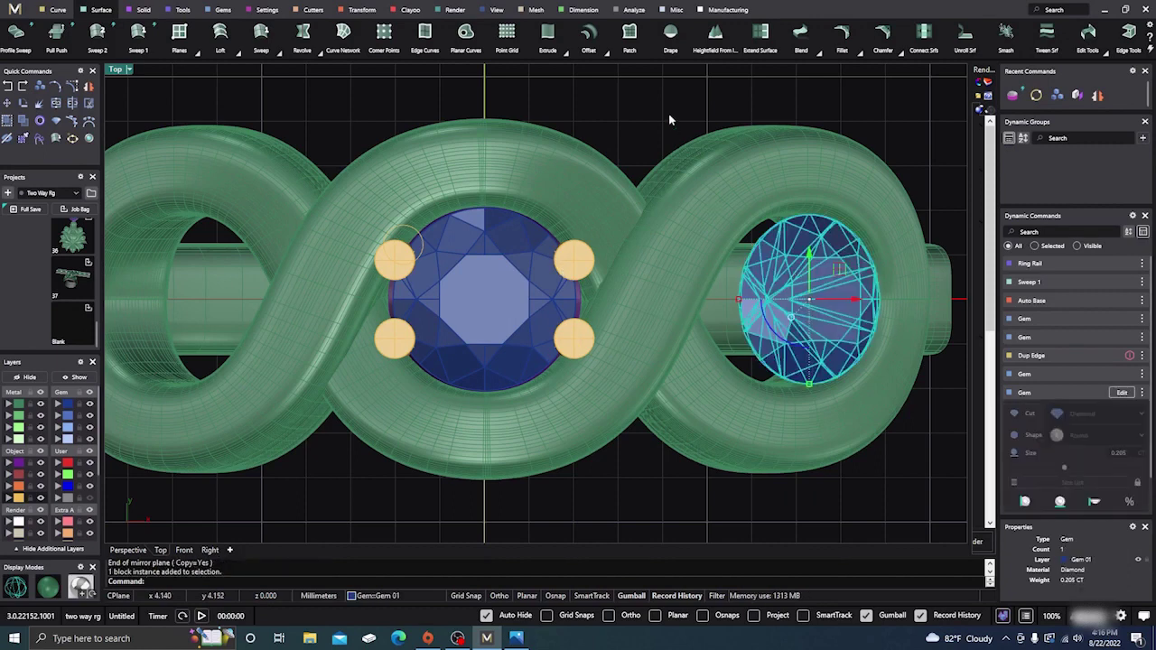
pyautogui.press('Escape')
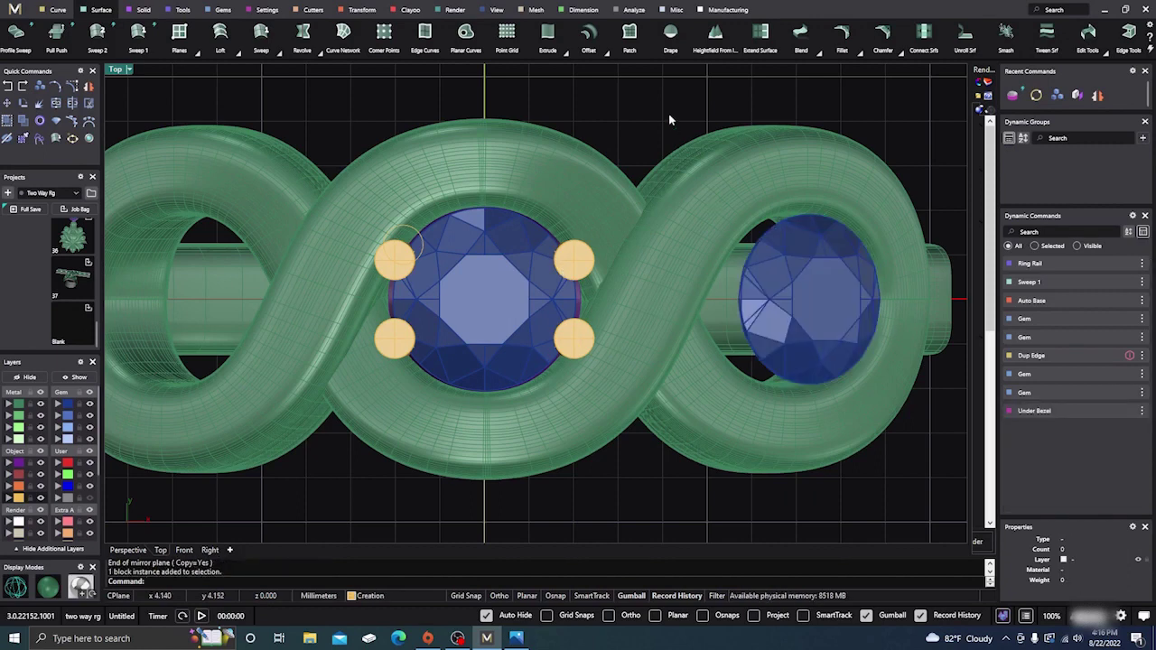
# Copy the centre gem's Under Bezel style onto the right oval gem with gvMatchAttributes
pyautogui.write('Match')
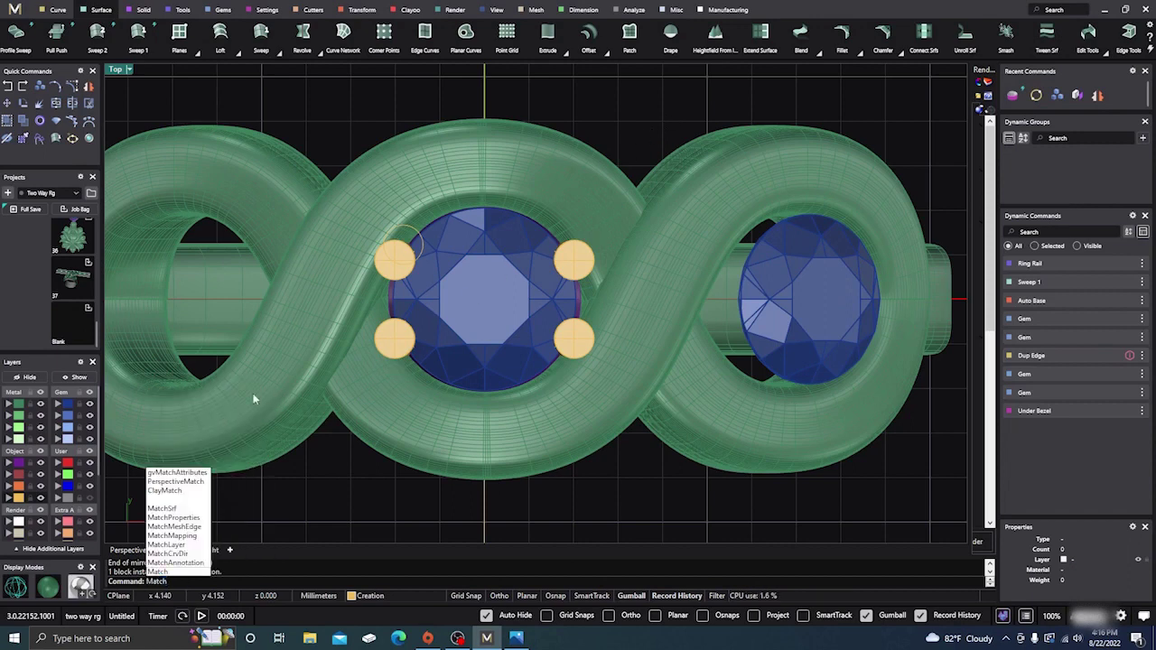
pyautogui.click(204, 472)
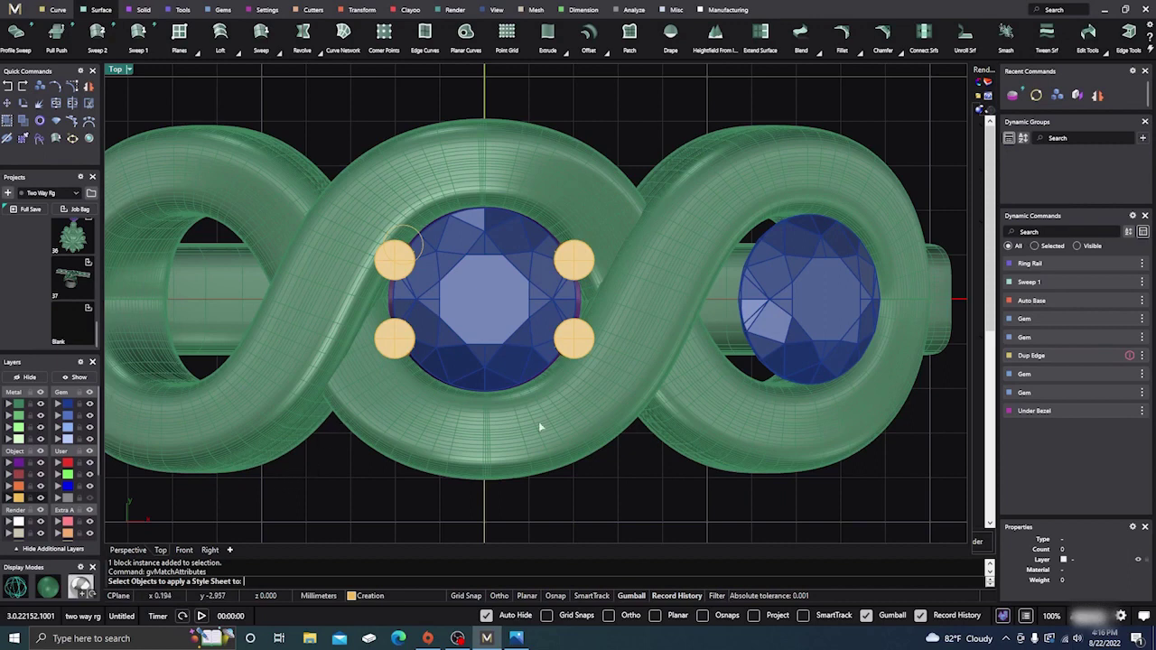
pyautogui.click(820, 288)
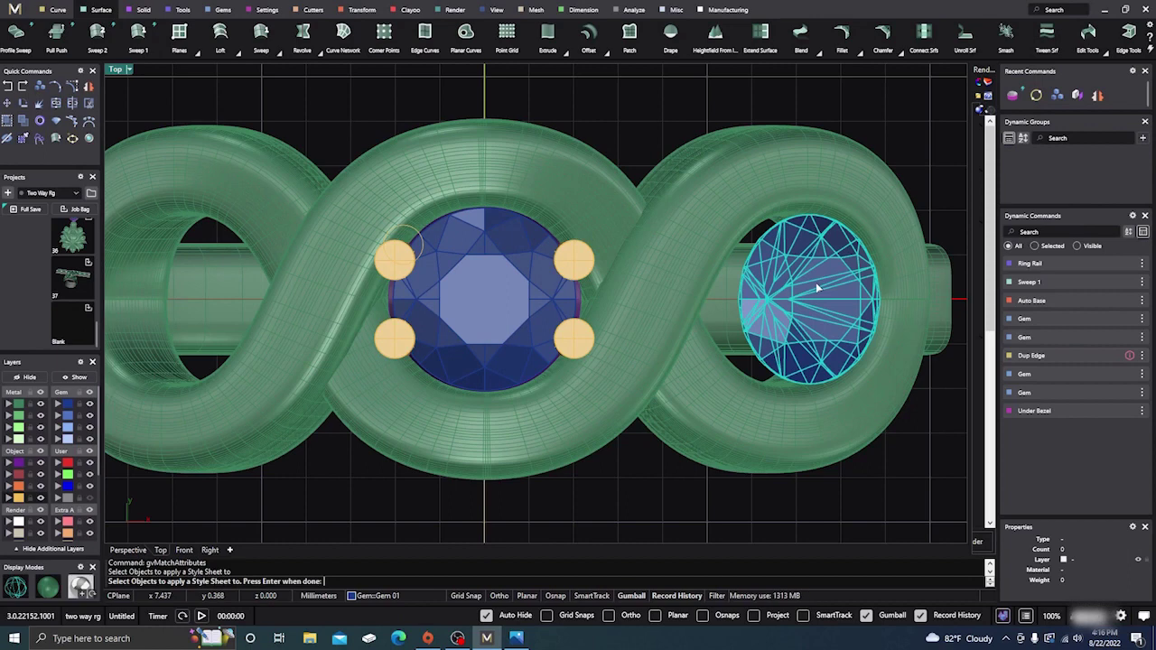
pyautogui.press('Return')
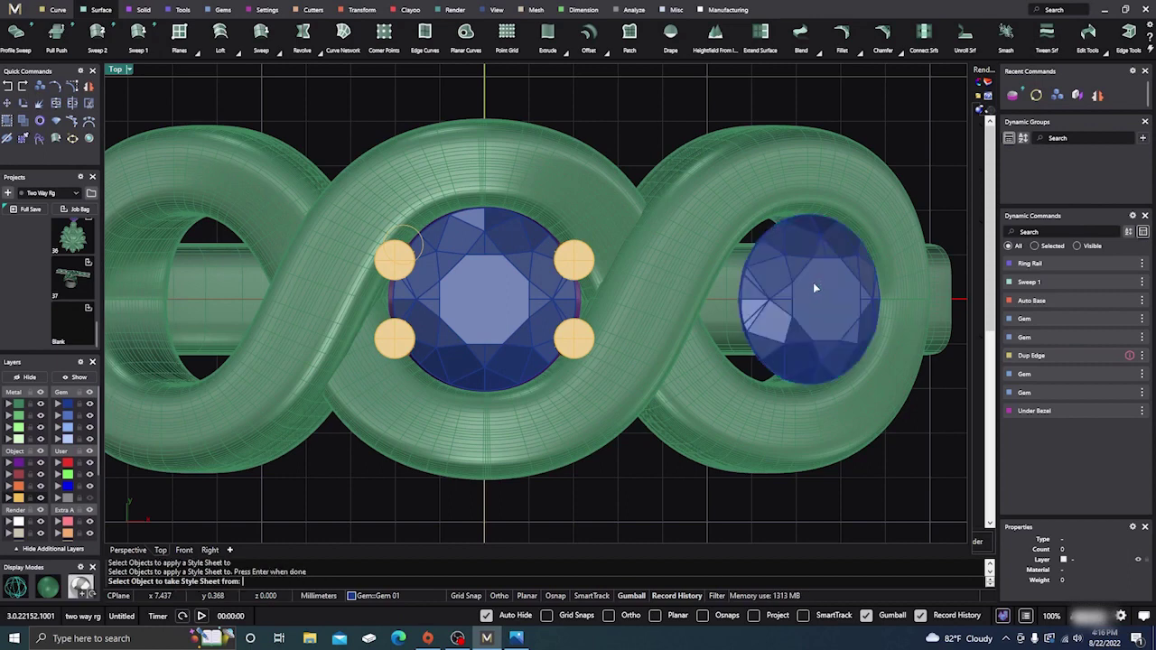
pyautogui.click(482, 304)
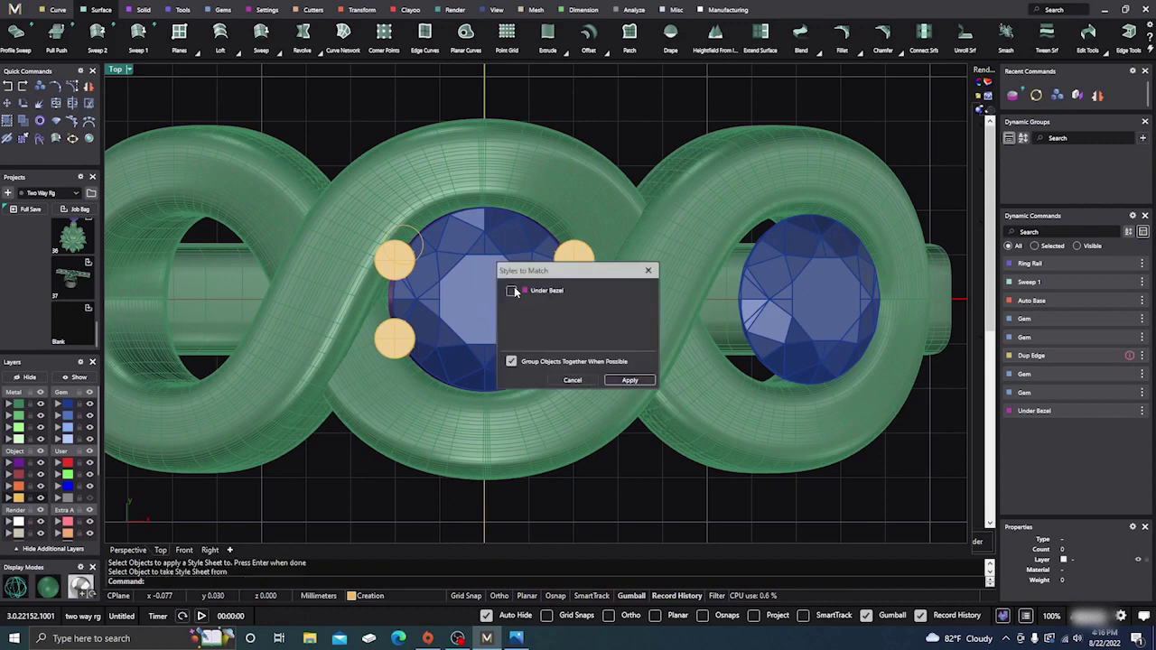
pyautogui.click(630, 381)
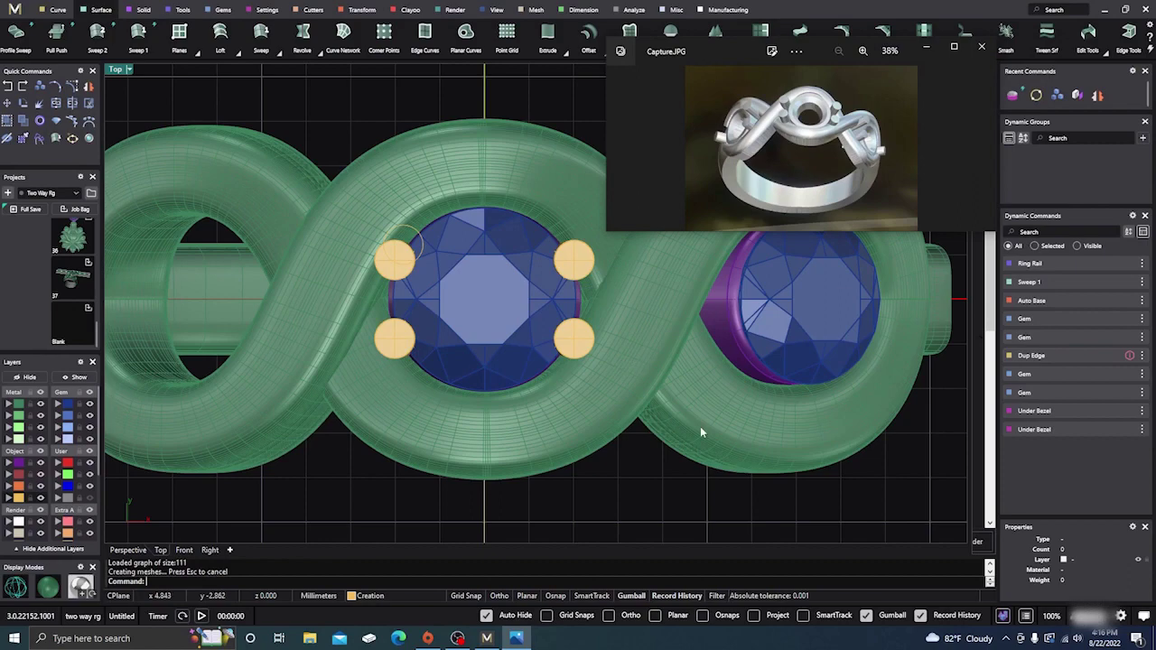
pyautogui.scroll(-2, 700, 432)
# Restore the four-viewport layout and maximise the Perspective view
pyautogui.scroll(1, 650, 457)
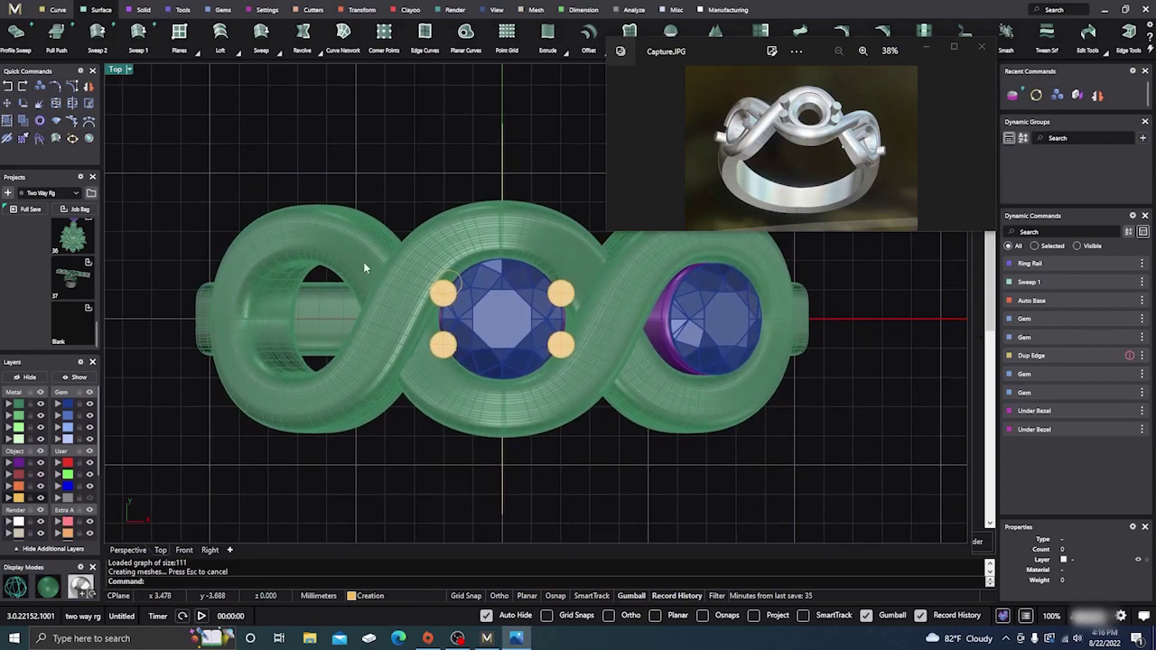
pyautogui.doubleClick(118, 70)
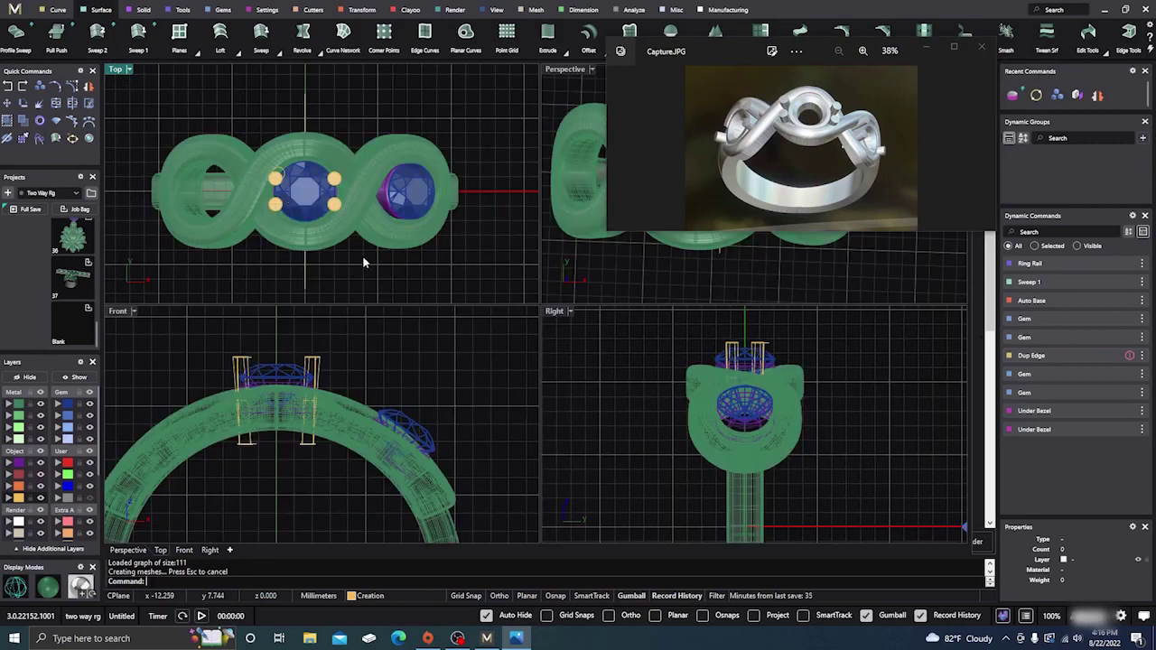
pyautogui.scroll(-1, 465, 341)
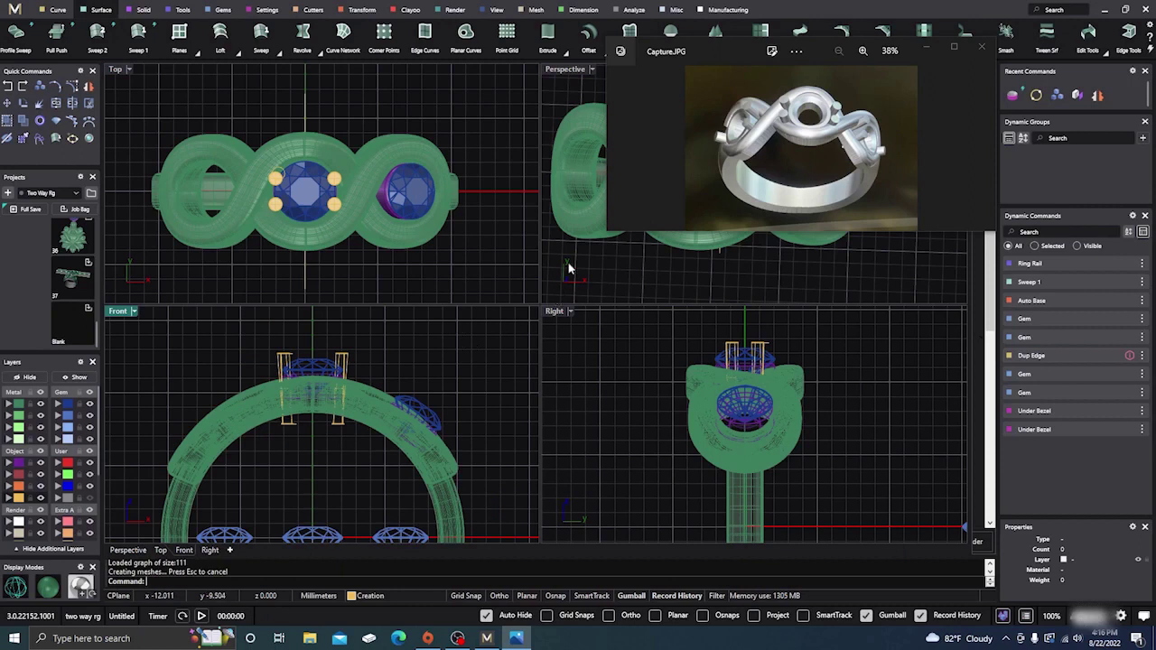
pyautogui.click(569, 177)
pyautogui.click(614, 289)
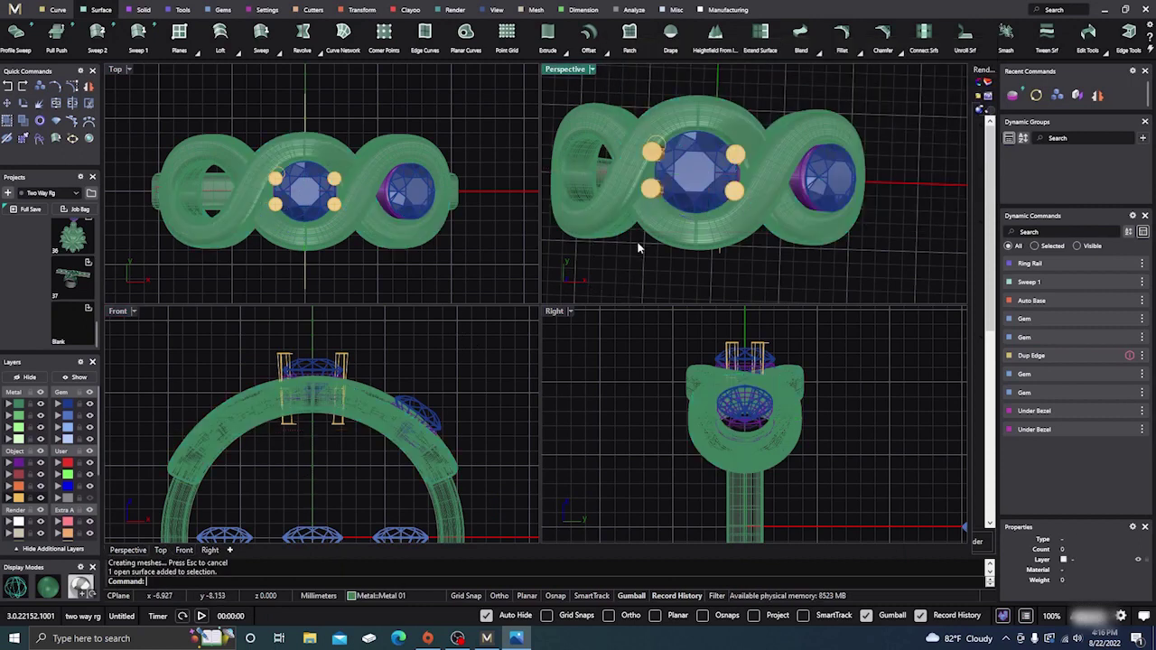
pyautogui.doubleClick(567, 69)
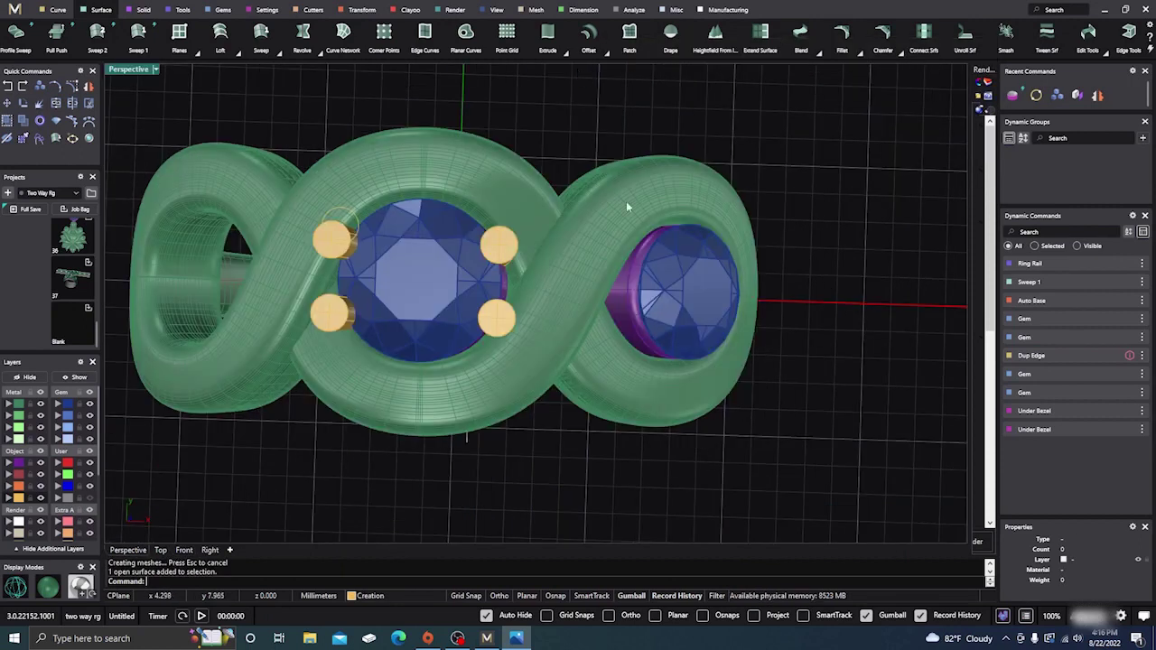
# Hide the Gem layer and delete the three loose gems floating above the ring
pyautogui.click(90, 404)
pyautogui.scroll(-2, 449, 445)
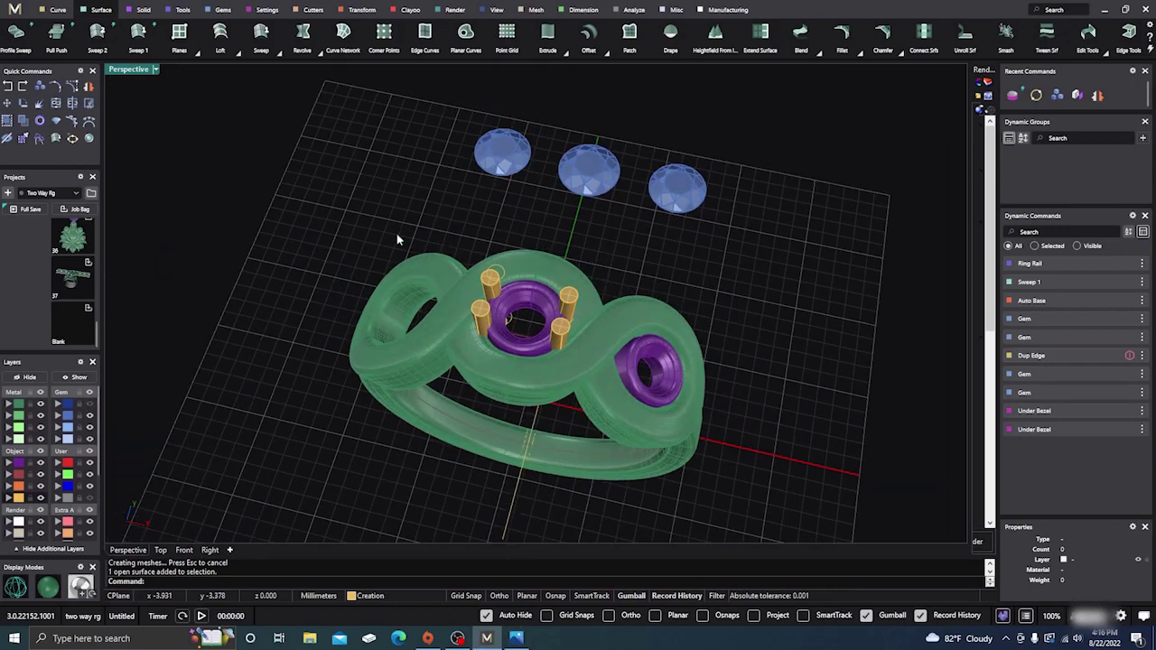
pyautogui.moveTo(454, 120); pyautogui.dragTo(727, 221)
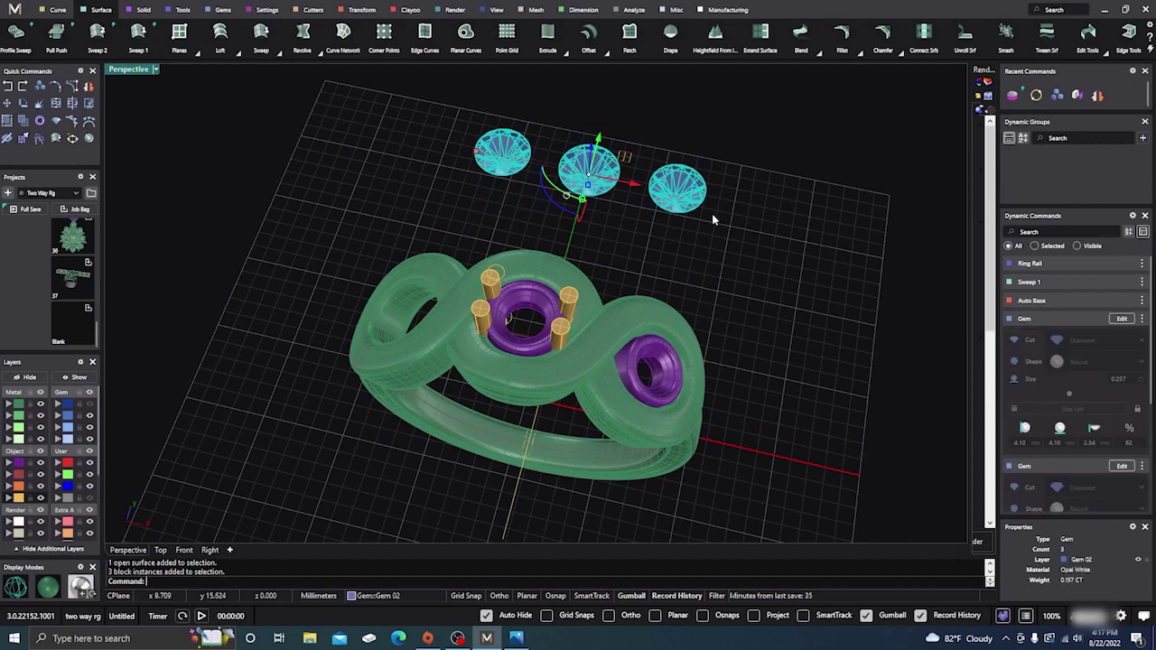
pyautogui.press('Delete')
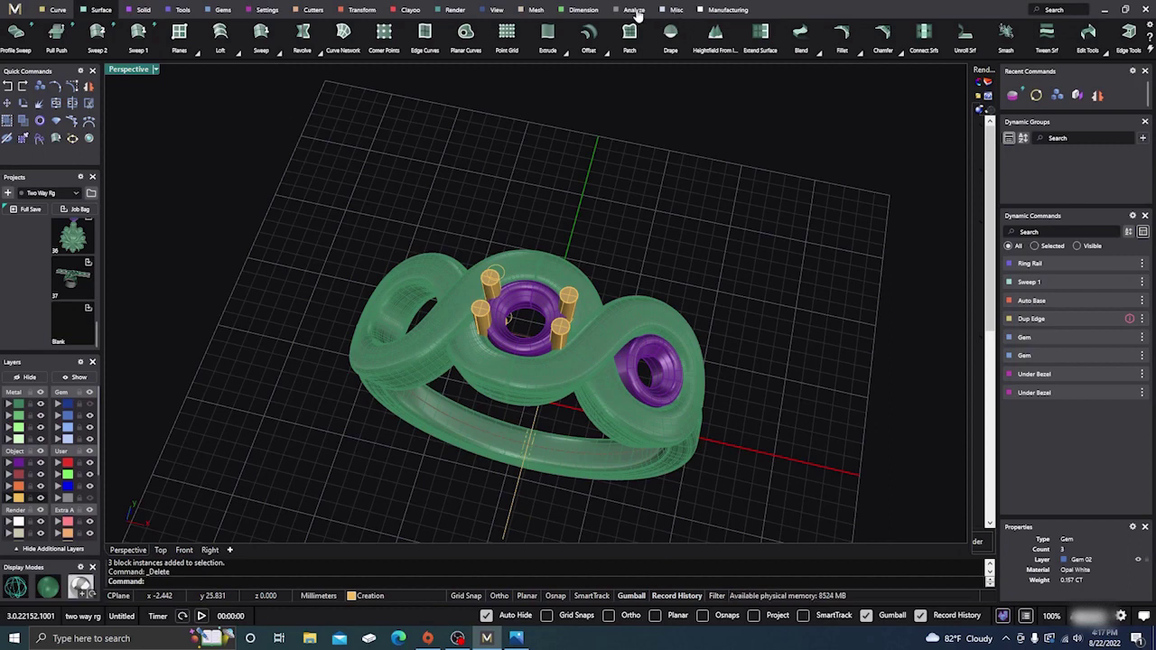
# Repair the whole ring's mesh with the manufacturing repair tool, accepting default parameters
pyautogui.click(722, 10)
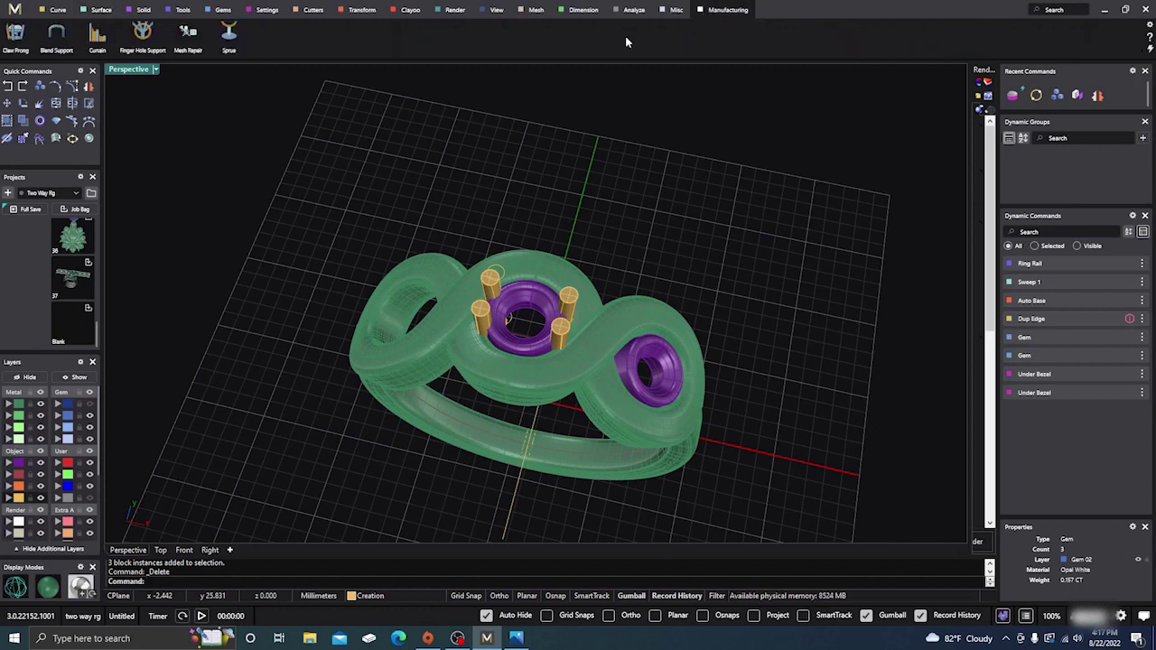
pyautogui.click(188, 36)
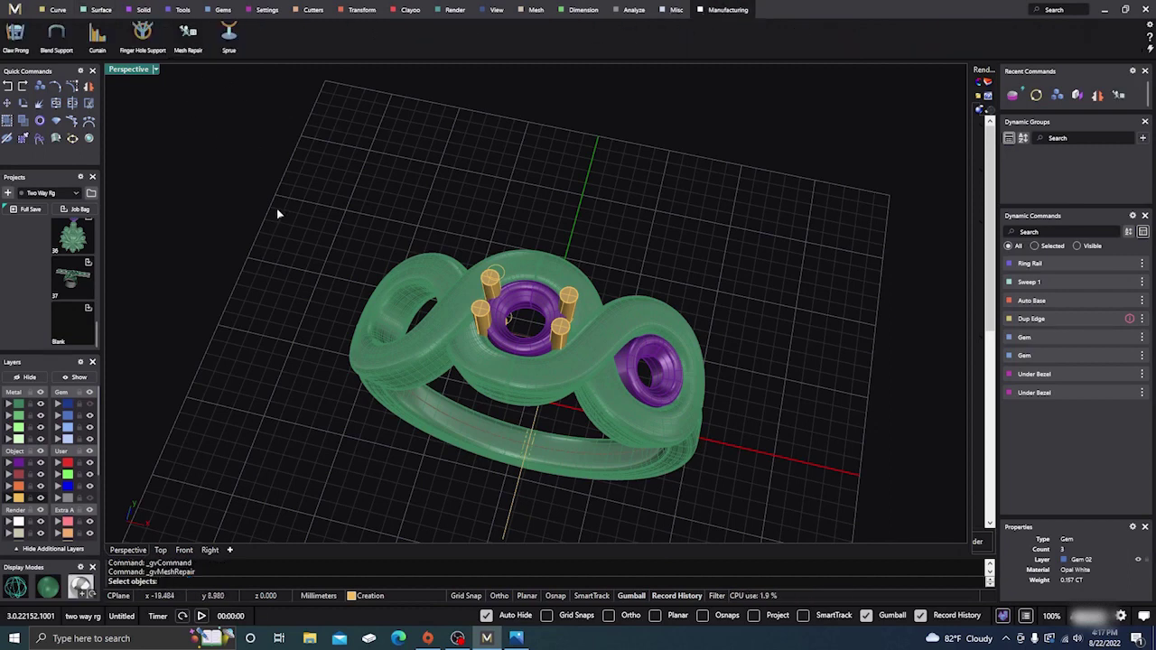
pyautogui.moveTo(276, 209); pyautogui.dragTo(791, 530)
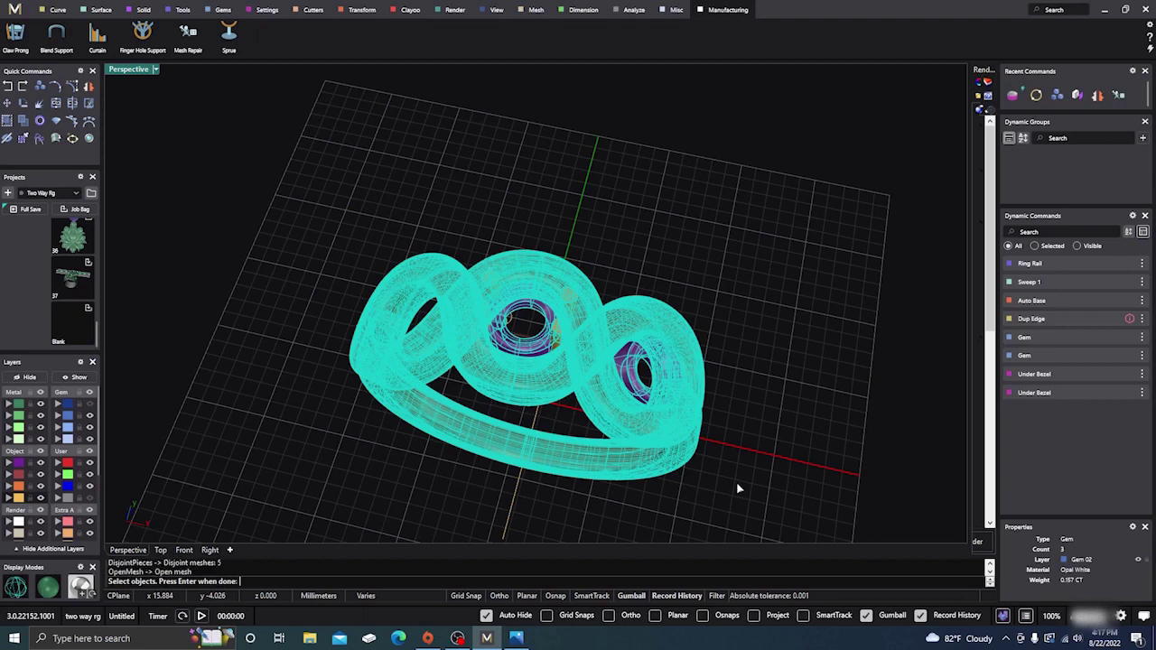
pyautogui.press('Return')
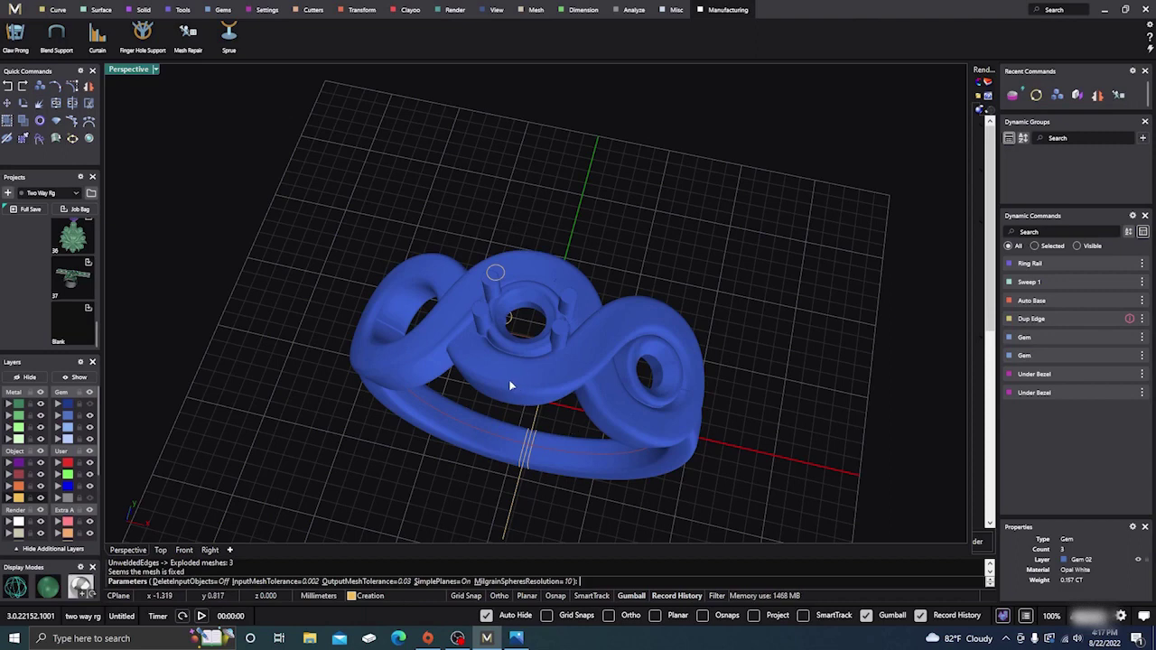
pyautogui.press('Return')
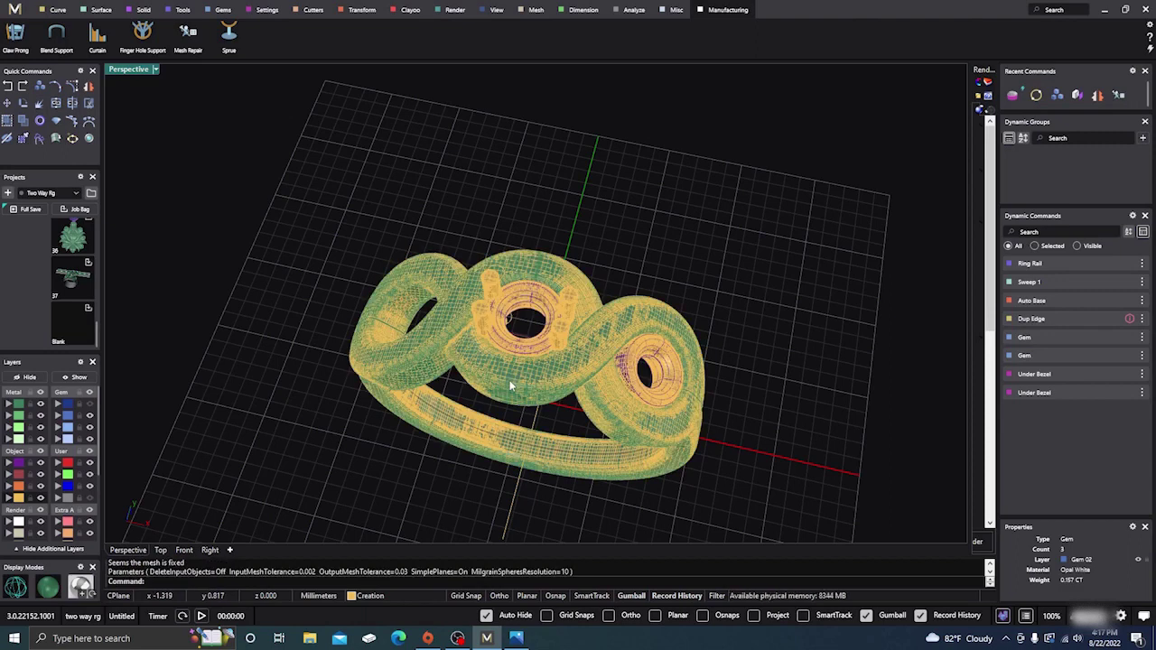
# Select all three Metal 01 ring parts, White Gold-14k at 3.51 DWT, via the Metal layer
pyautogui.click(510, 386)
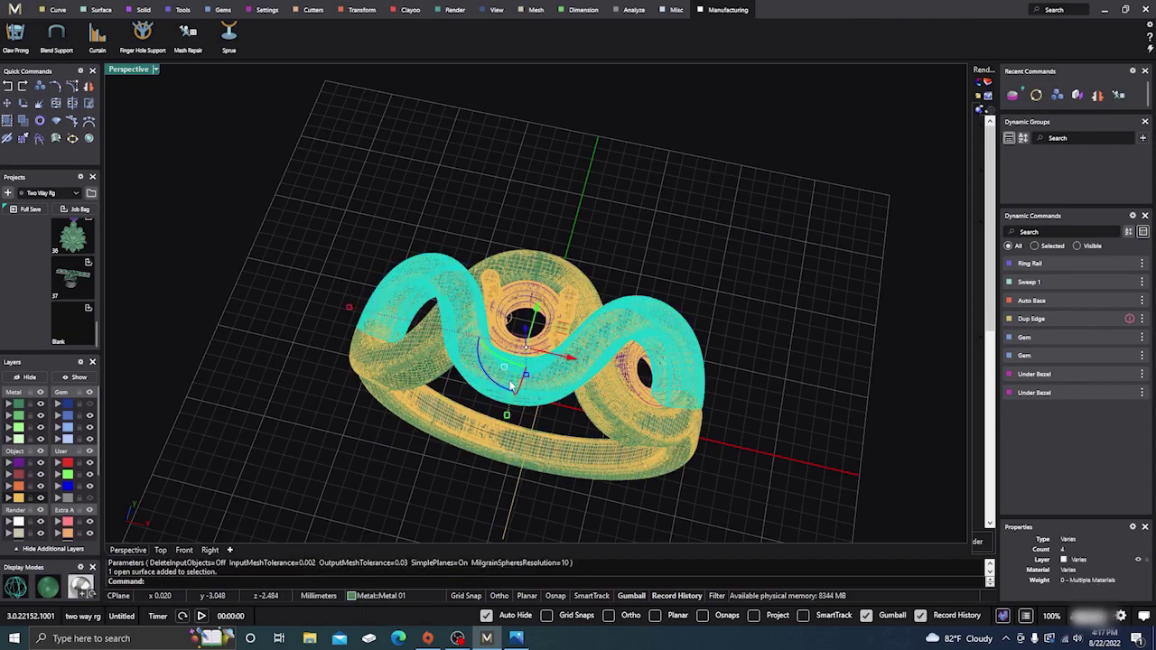
pyautogui.click(525, 450)
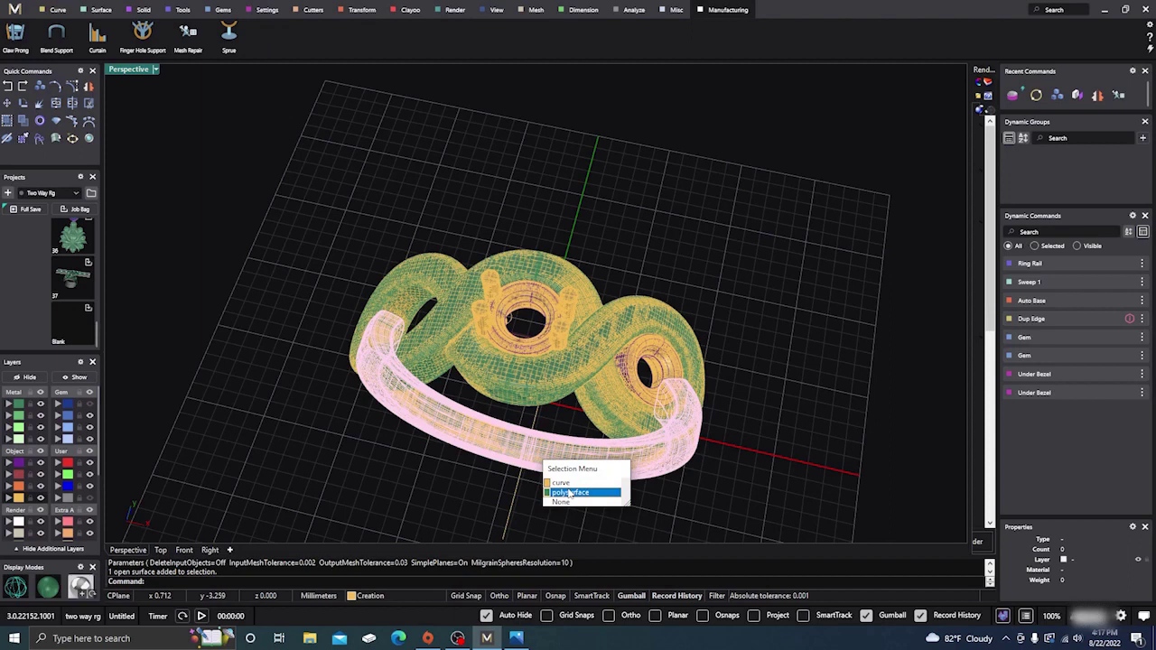
pyautogui.click(569, 493)
pyautogui.click(649, 240)
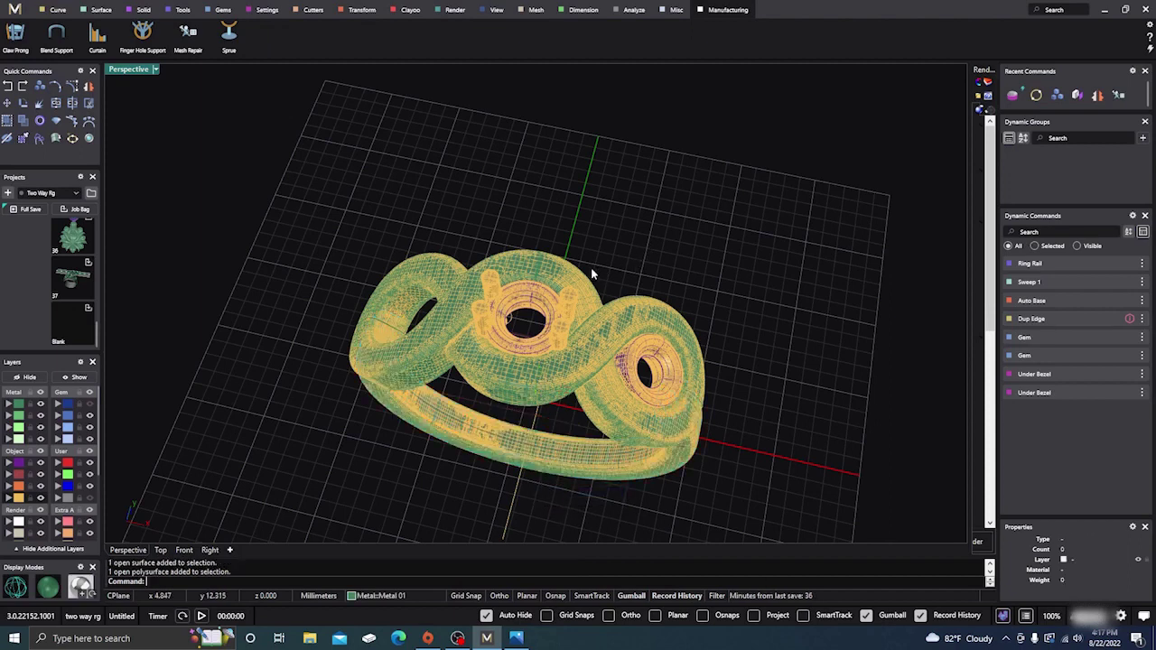
pyautogui.click(576, 276)
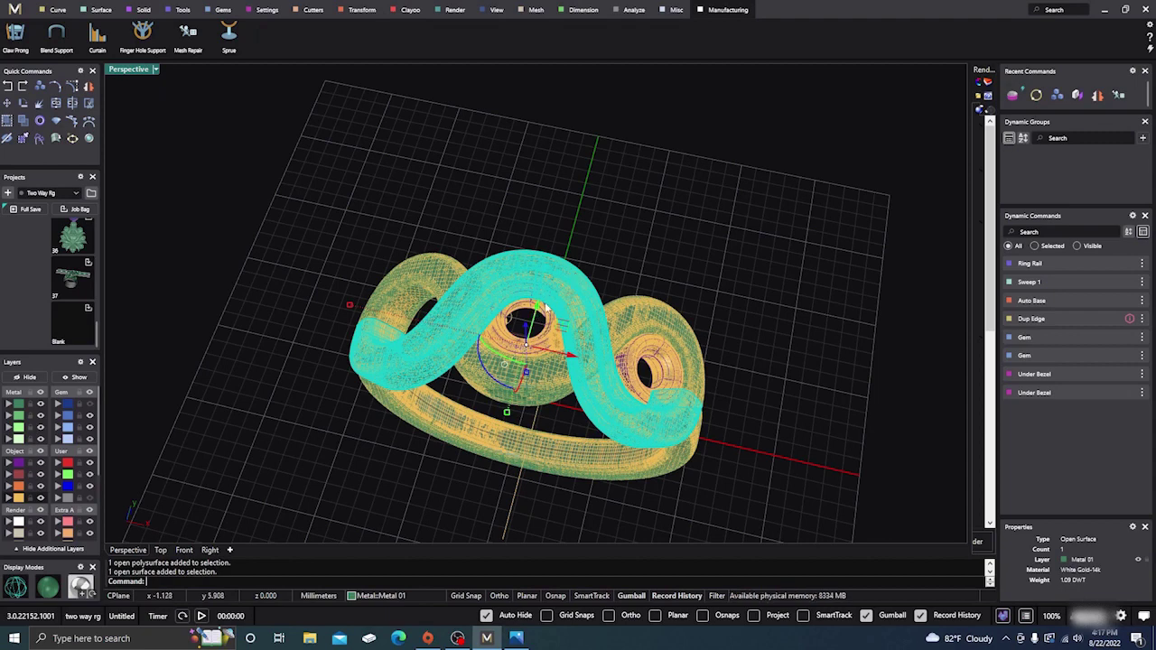
pyautogui.click(555, 197)
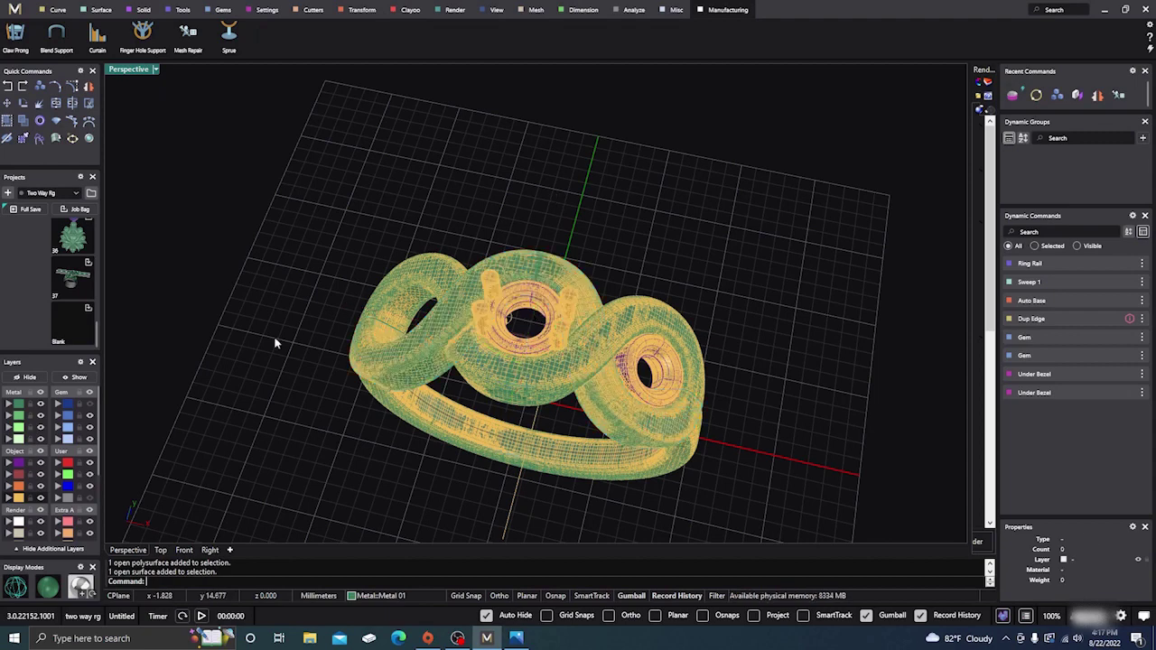
pyautogui.click(18, 404)
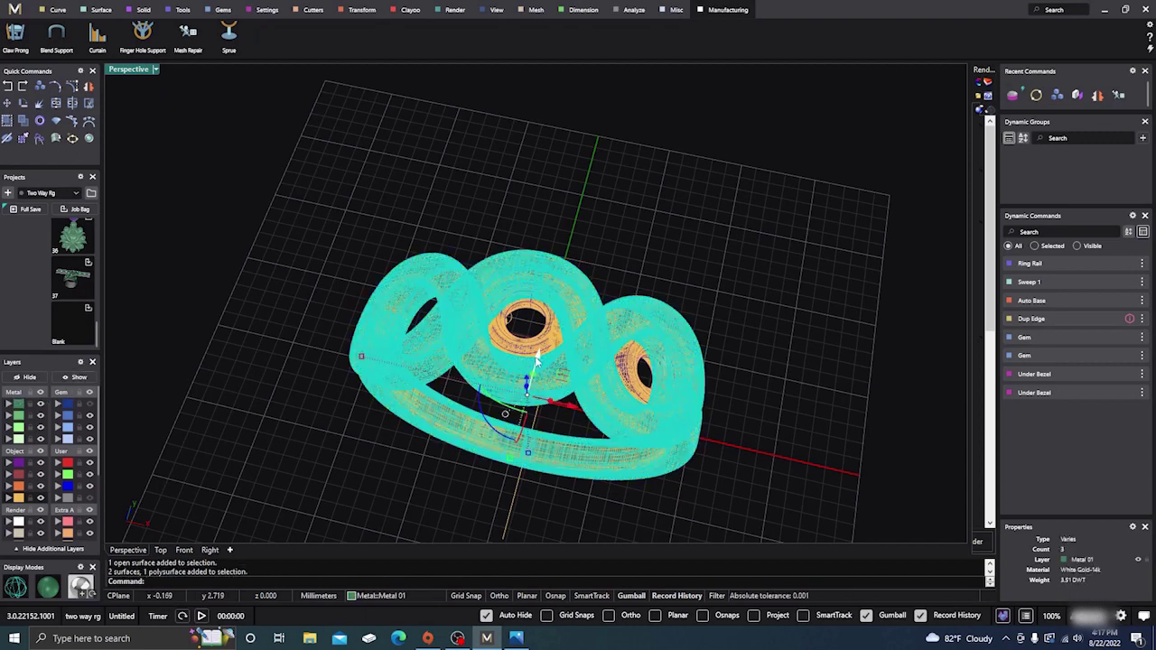
# Alt-drag the gumball to place a duplicate of the ring above the original
pyautogui.moveTo(539, 359); pyautogui.dragTo(665, 124)
pyautogui.press('alt')
pyautogui.click(793, 270)
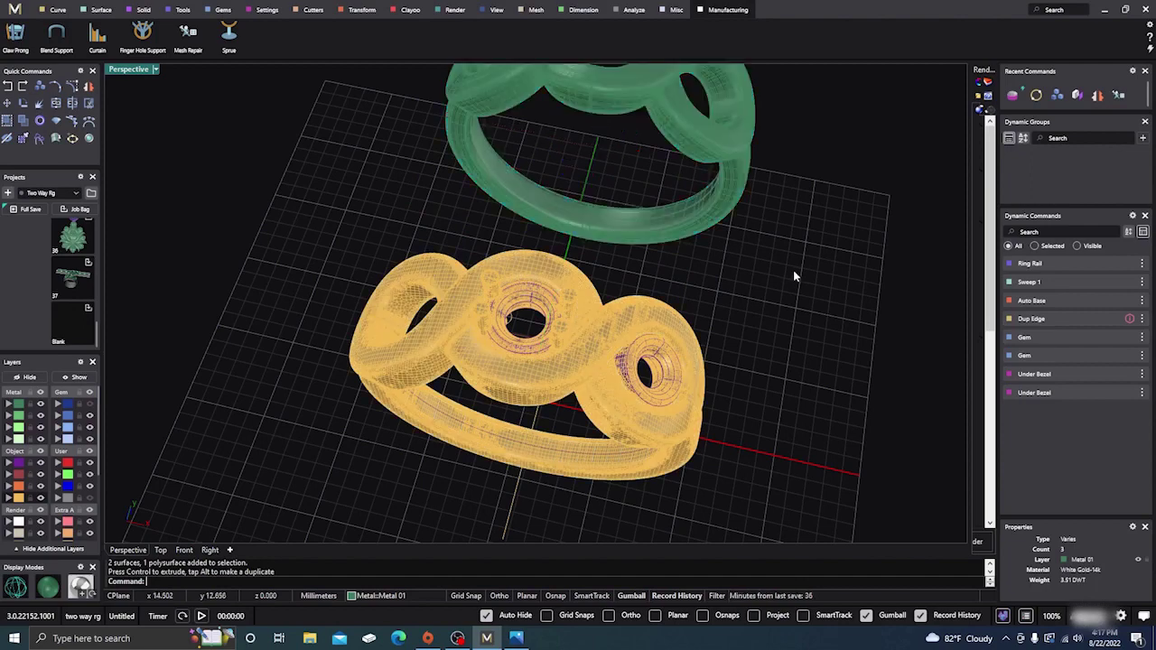
pyautogui.scroll(-3, 788, 406)
pyautogui.click(742, 232)
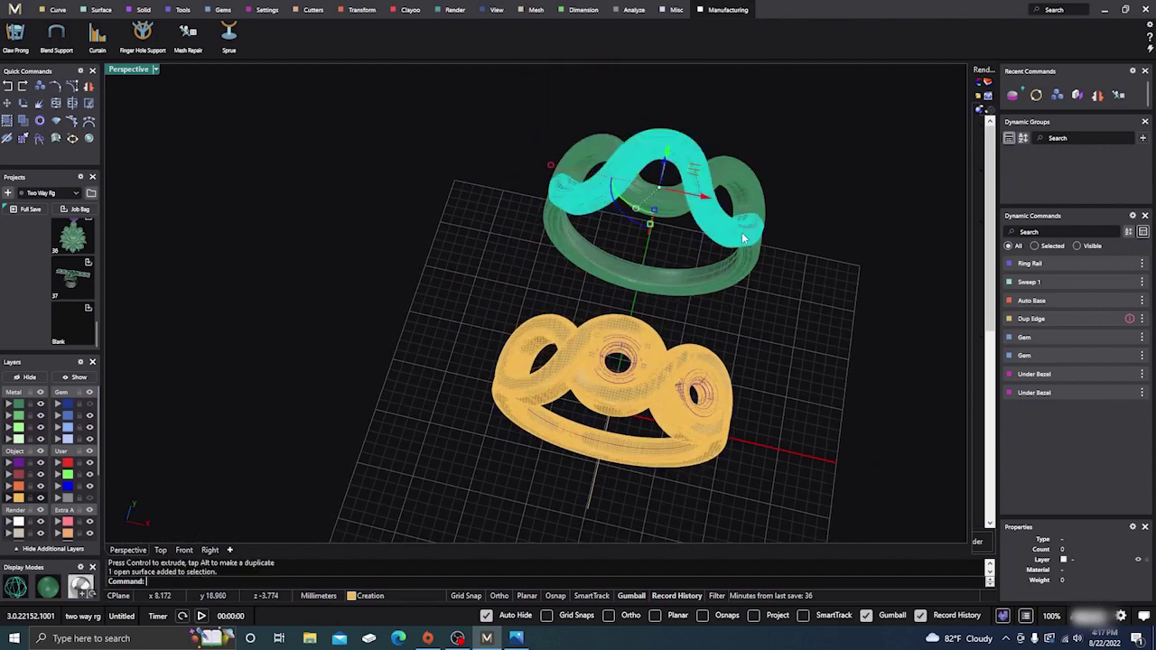
pyautogui.click(768, 276)
# Move the yellow closed-mesh ring onto layer Metal 01 as White Gold-14k
pyautogui.click(698, 358)
pyautogui.click(305, 336)
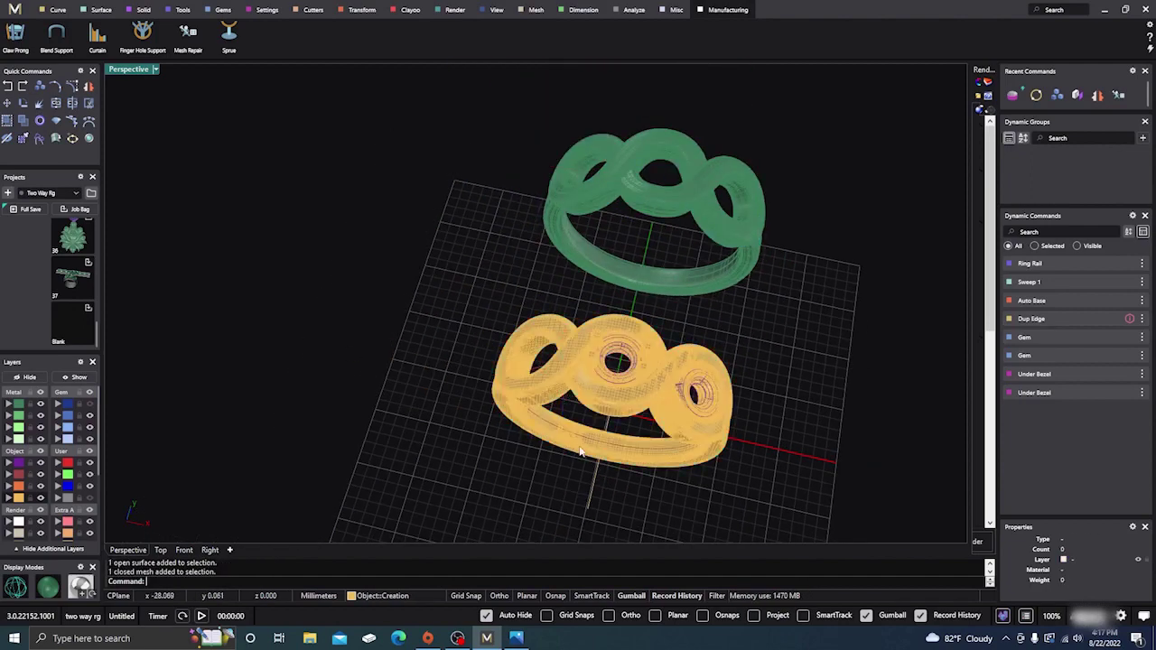
pyautogui.moveTo(306, 336); pyautogui.dragTo(477, 407, button='right')
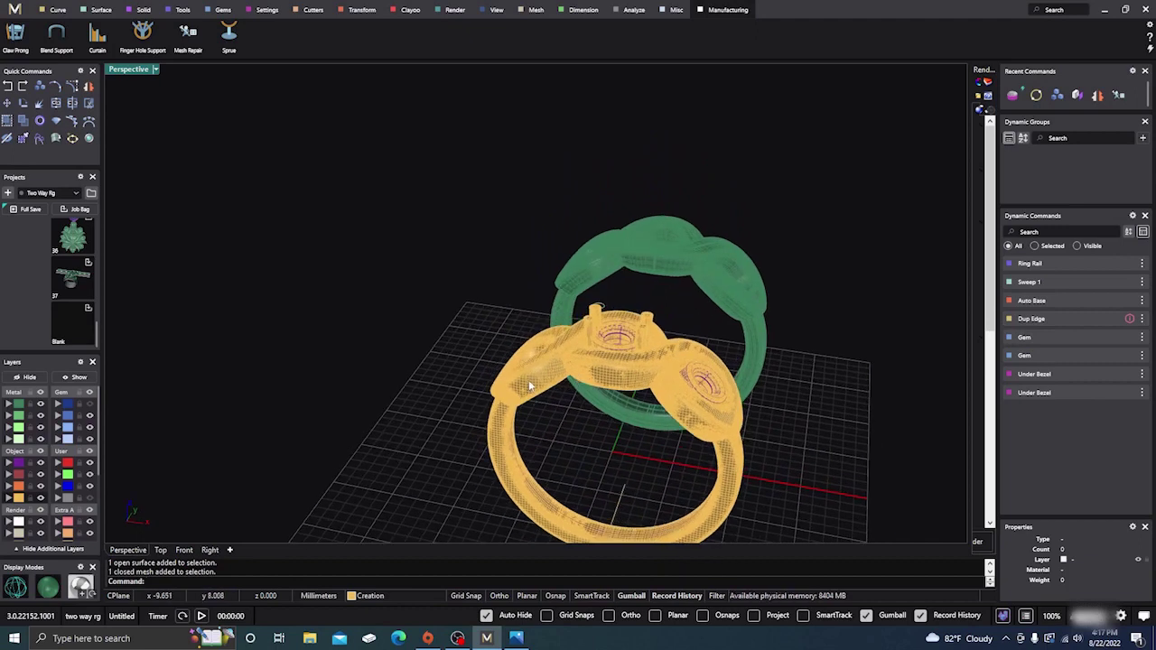
pyautogui.click(480, 408)
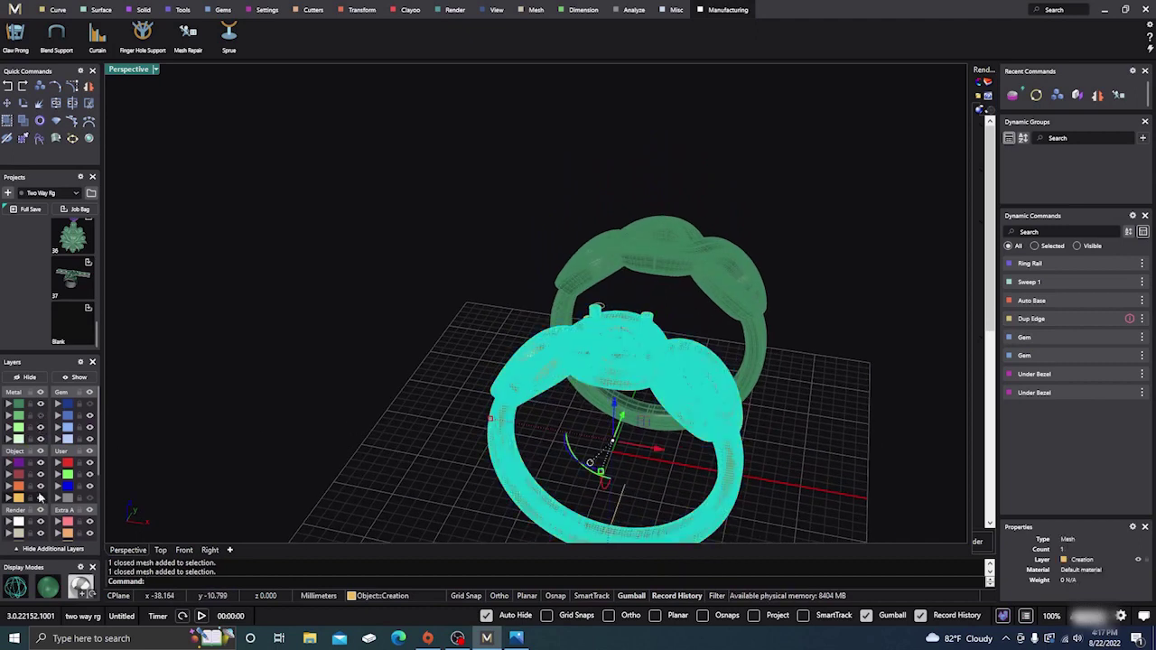
pyautogui.click(223, 457)
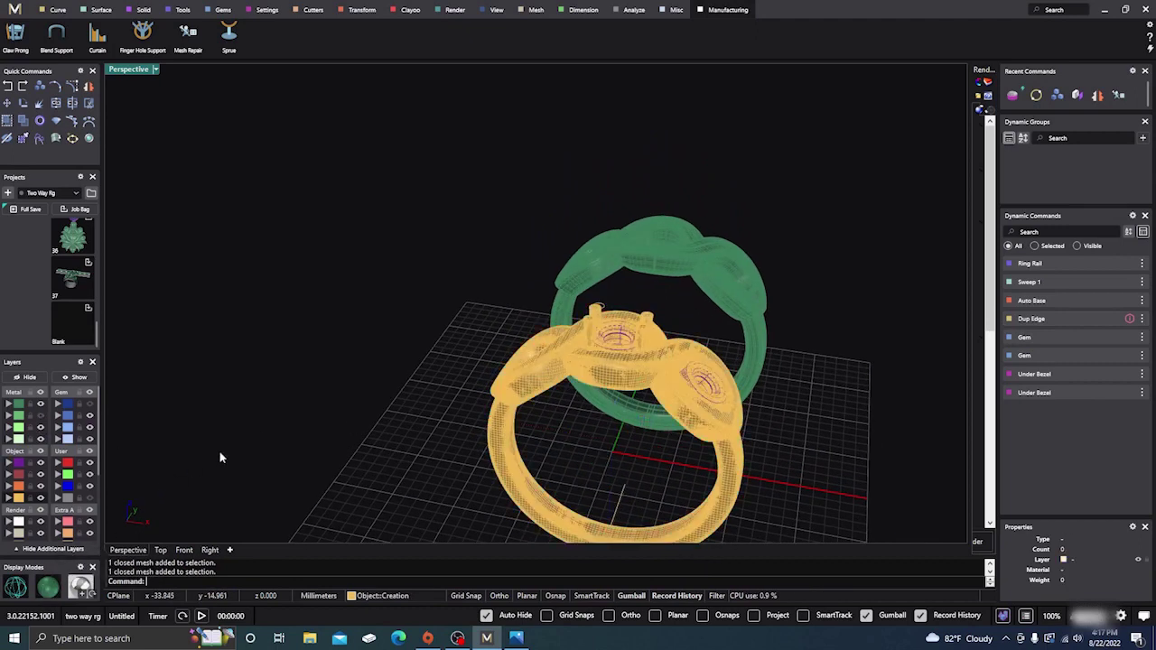
pyautogui.click(493, 408)
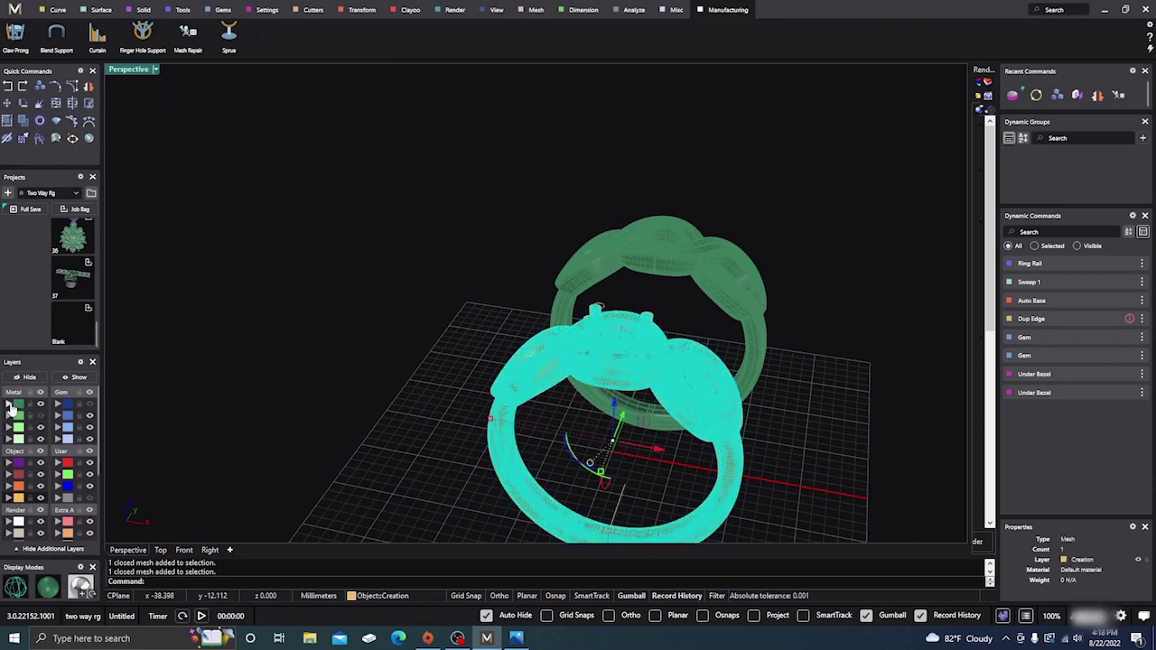
pyautogui.click(12, 407)
# Select the front ring and bring up the display mode choices
pyautogui.click(432, 412)
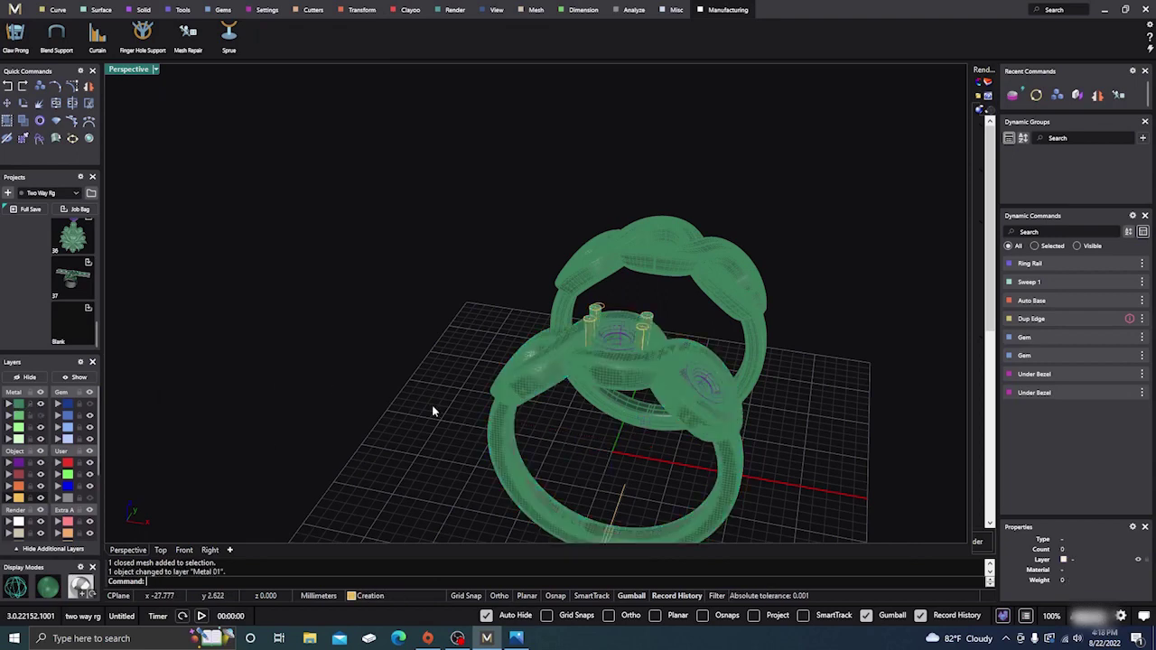
pyautogui.click(522, 390)
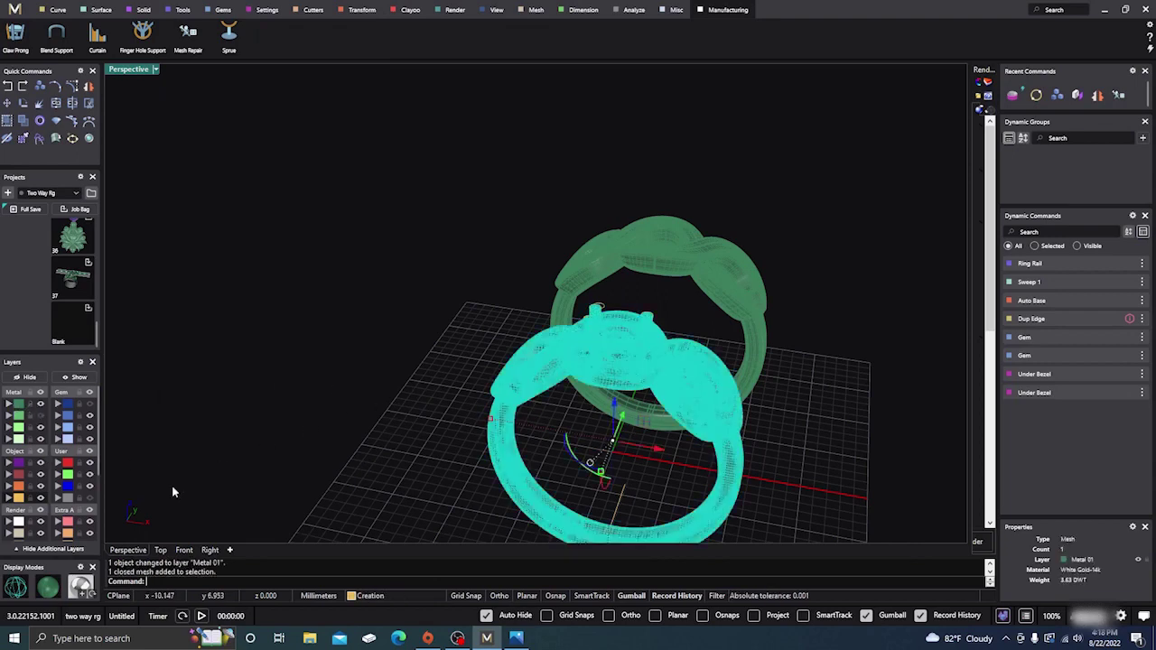
pyautogui.click(47, 588)
# Switch the viewport to shaded Machine mode and orbit to view the rings from above
pyautogui.click(43, 589)
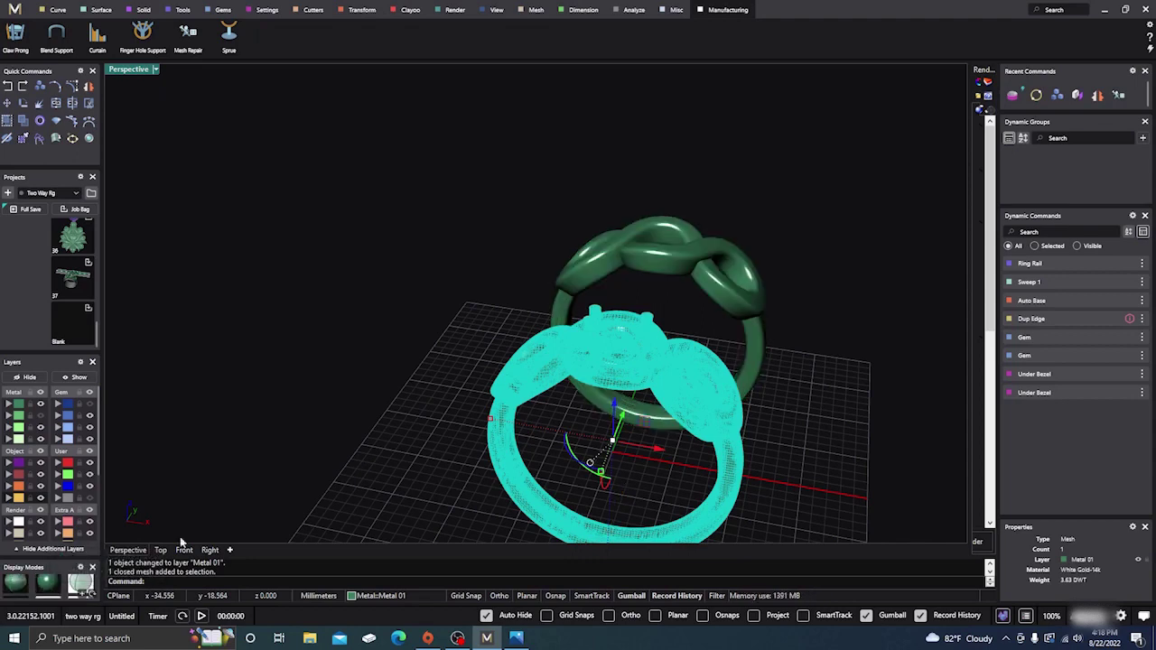
pyautogui.click(321, 406)
pyautogui.moveTo(321, 405); pyautogui.dragTo(389, 373, button='right')
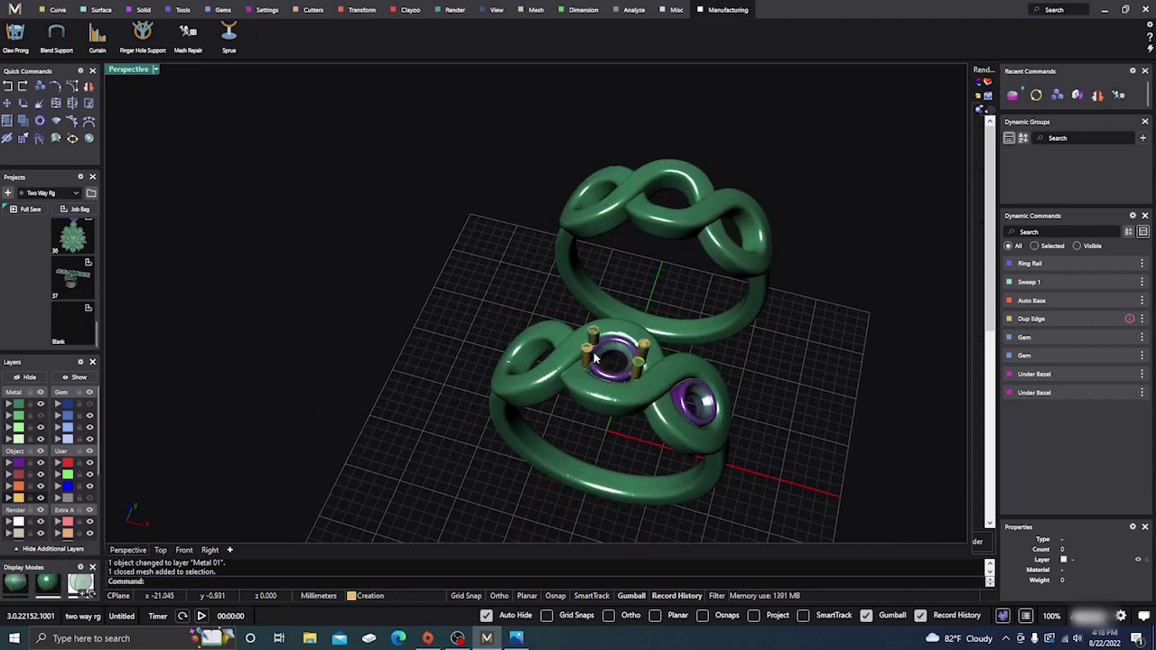
pyautogui.scroll(5, 595, 359)
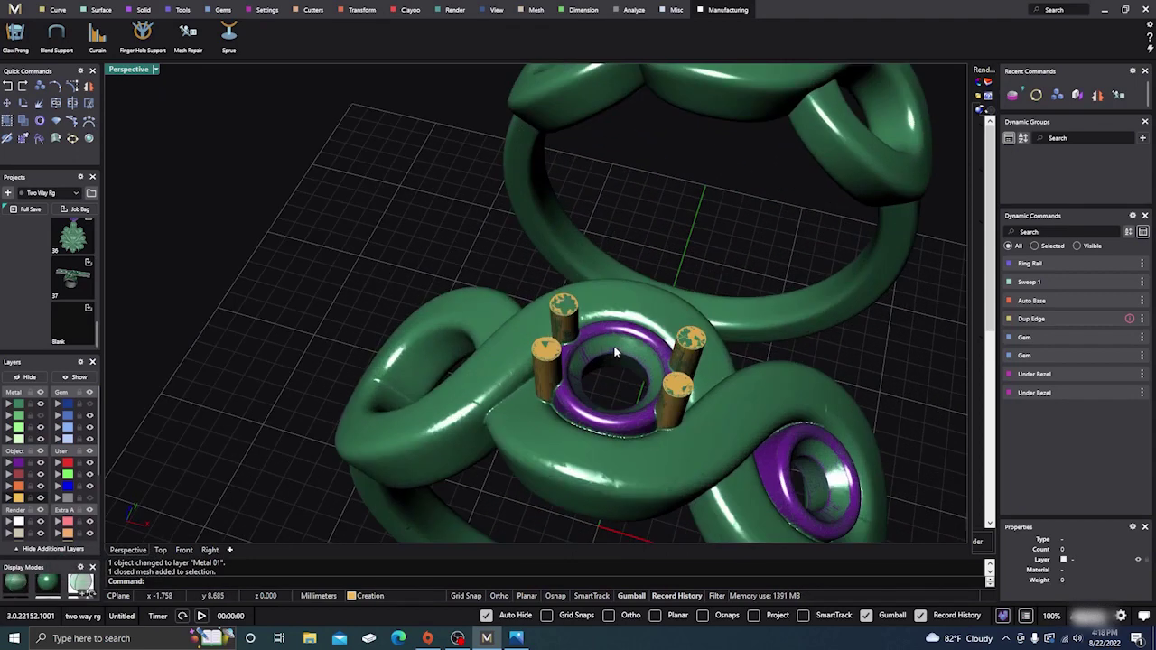
# Hide the purple bezel layer, clear the prong selection, and rotate the view
pyautogui.click(40, 463)
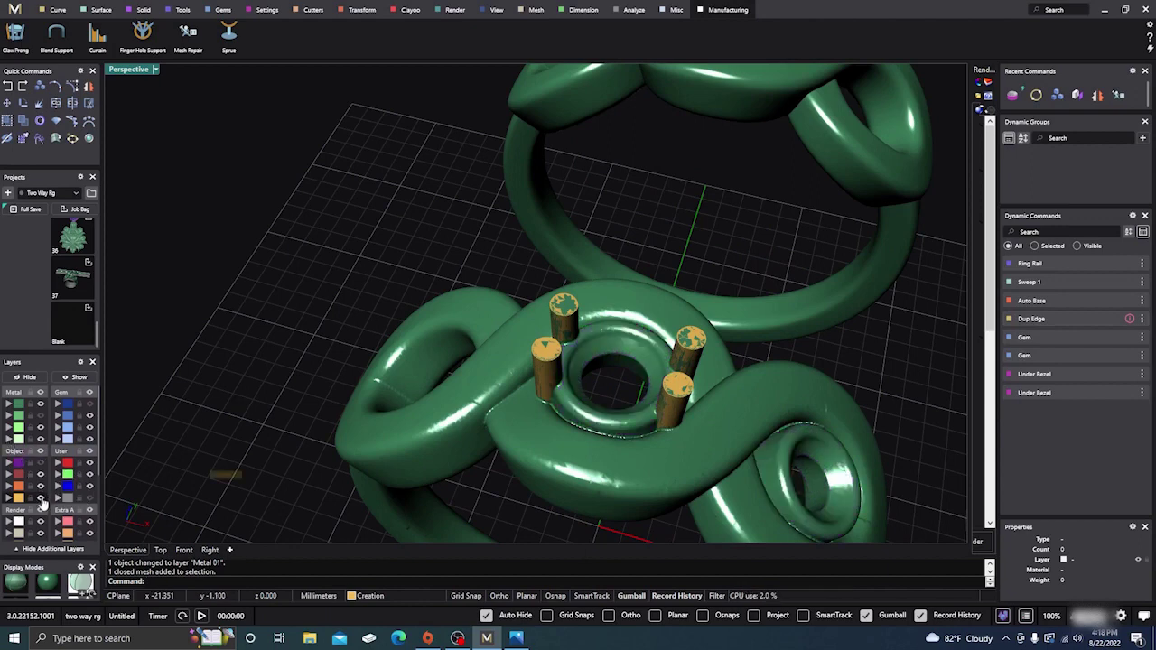
pyautogui.click(41, 499)
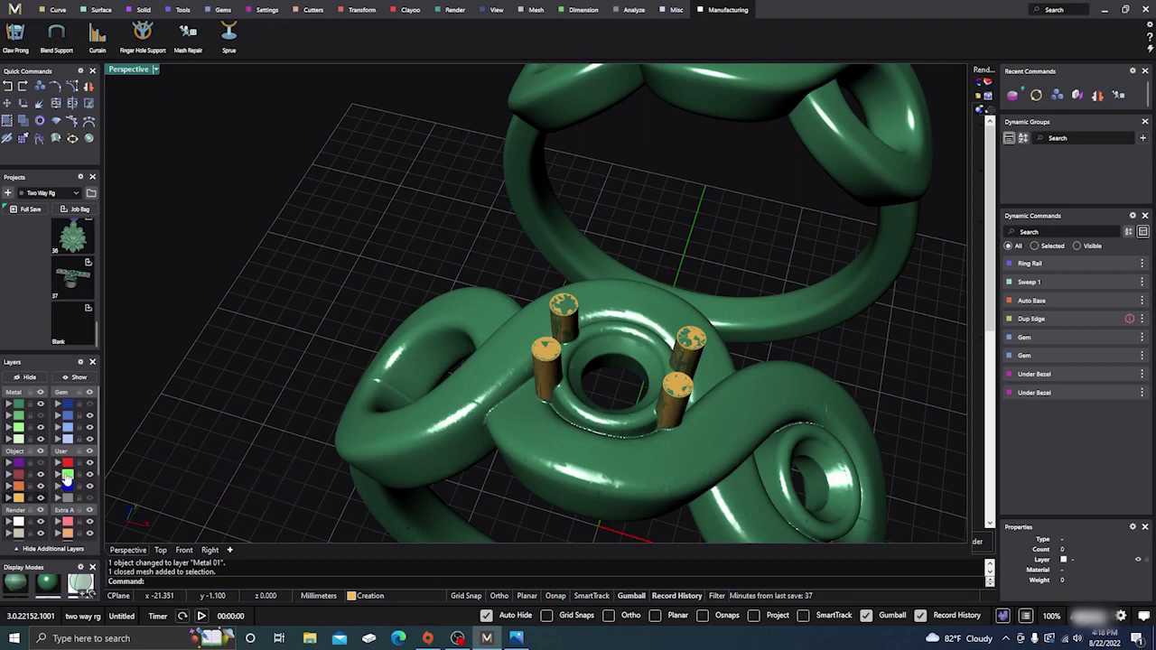
pyautogui.press('Escape')
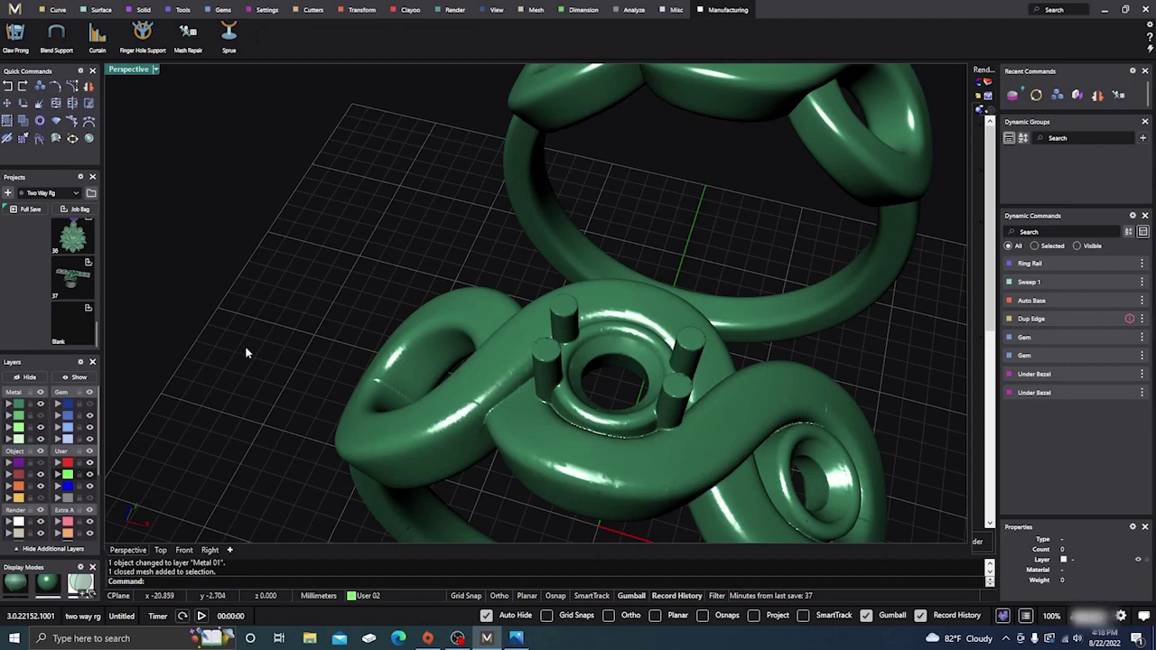
pyautogui.moveTo(245, 354); pyautogui.dragTo(311, 347, button='right')
# Show the Gem layer so blue gems fill both bezels, with Capture.JPG in front
pyautogui.click(516, 638)
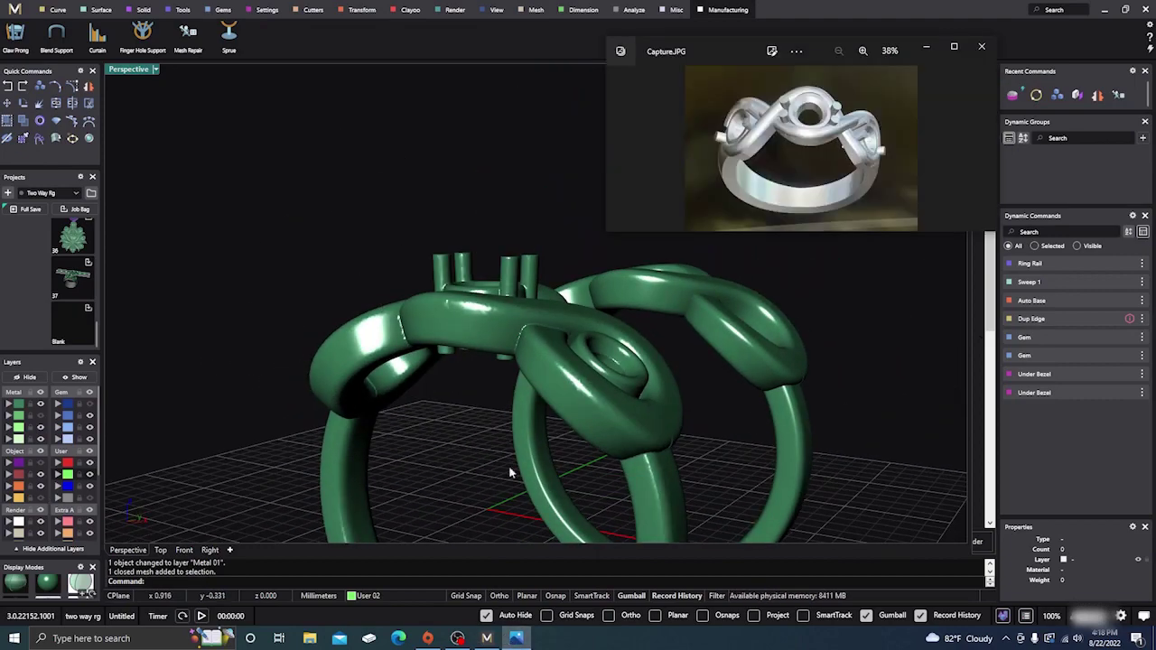
pyautogui.moveTo(526, 278); pyautogui.dragTo(585, 451, button='right')
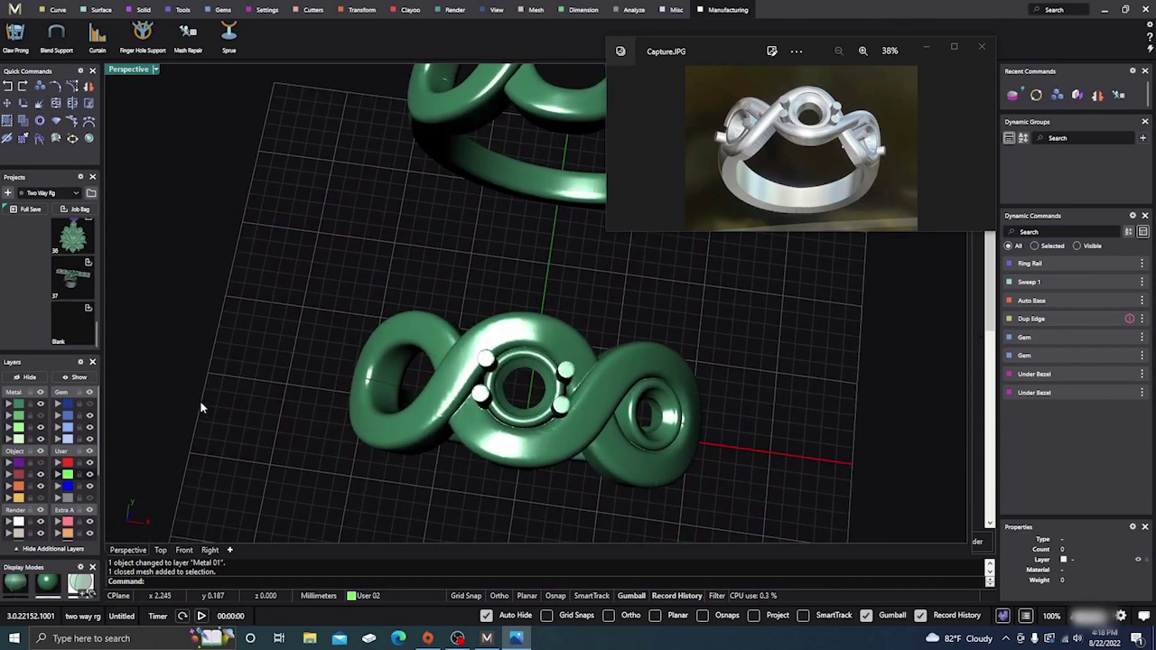
pyautogui.click(91, 405)
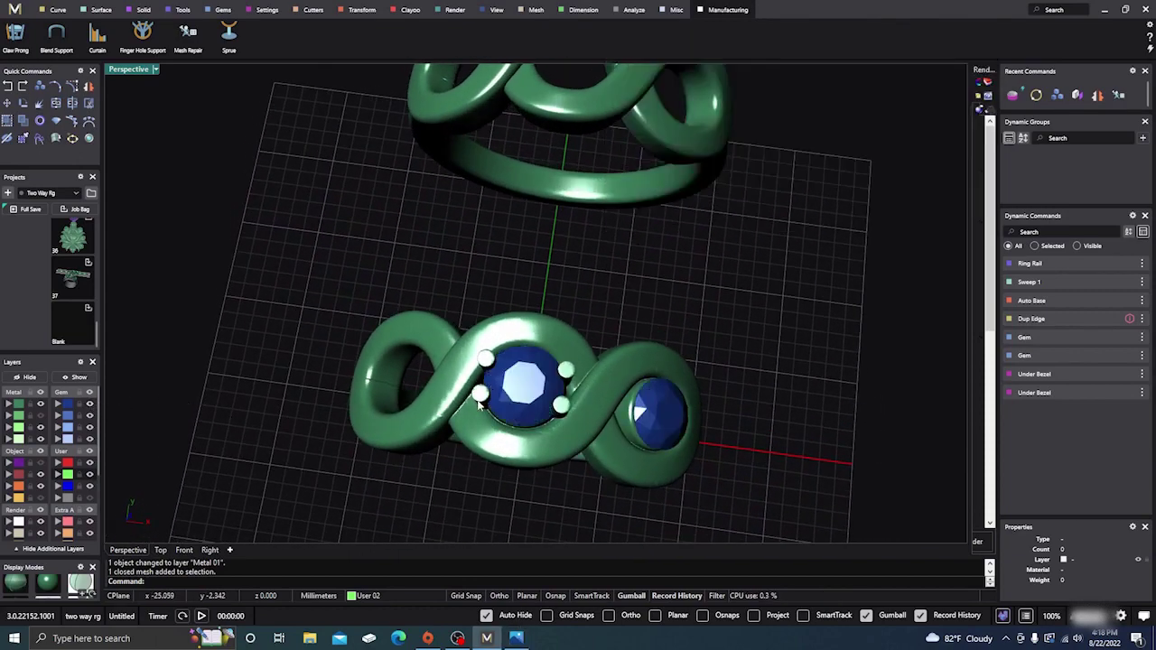
pyautogui.moveTo(605, 464); pyautogui.dragTo(605, 438, button='right')
pyautogui.click(516, 638)
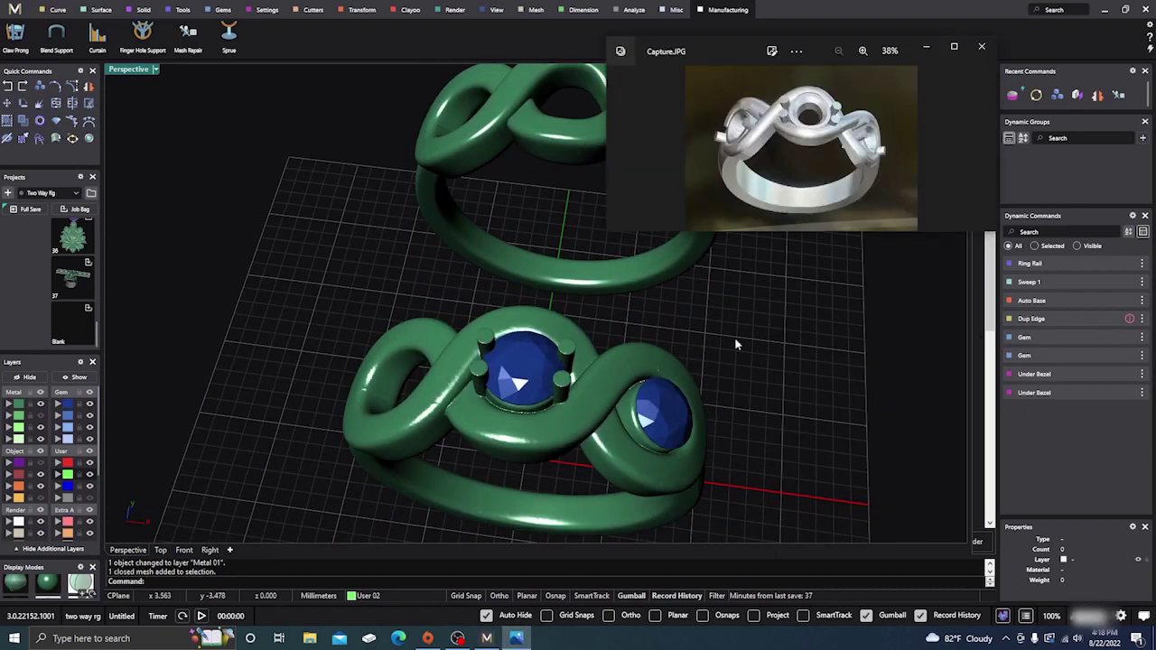
# Orbit the gemmed ring to a frontal angle and toggle the reference photo to compare
pyautogui.moveTo(768, 293); pyautogui.dragTo(742, 319, button='right')
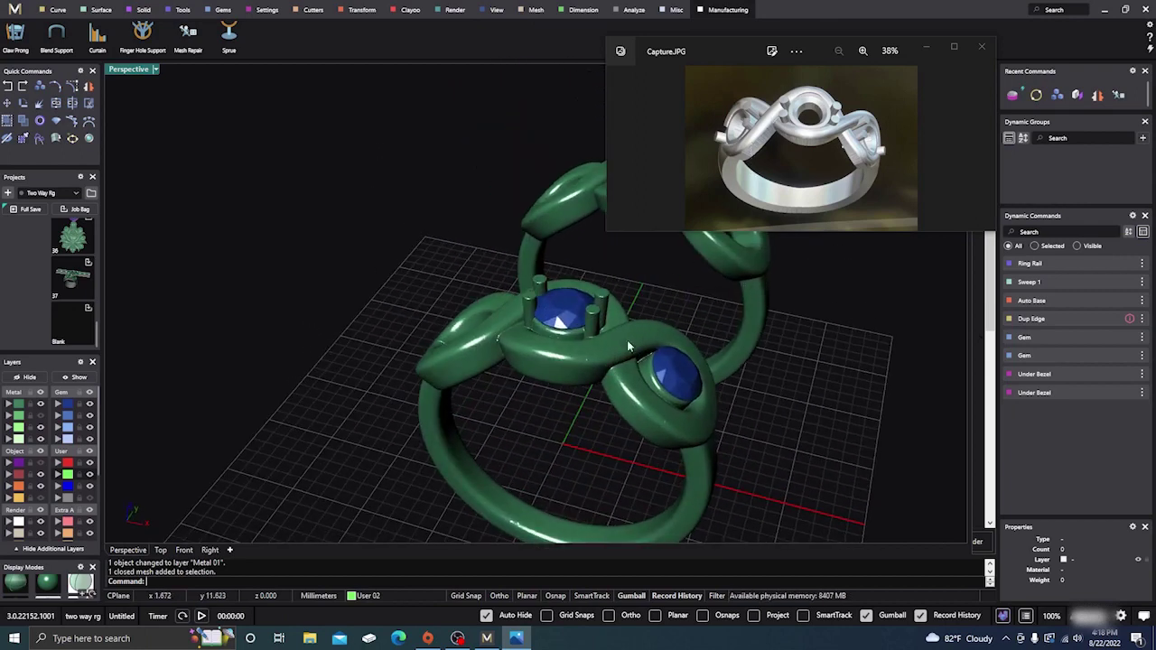
pyautogui.moveTo(621, 340); pyautogui.dragTo(703, 379, button='right')
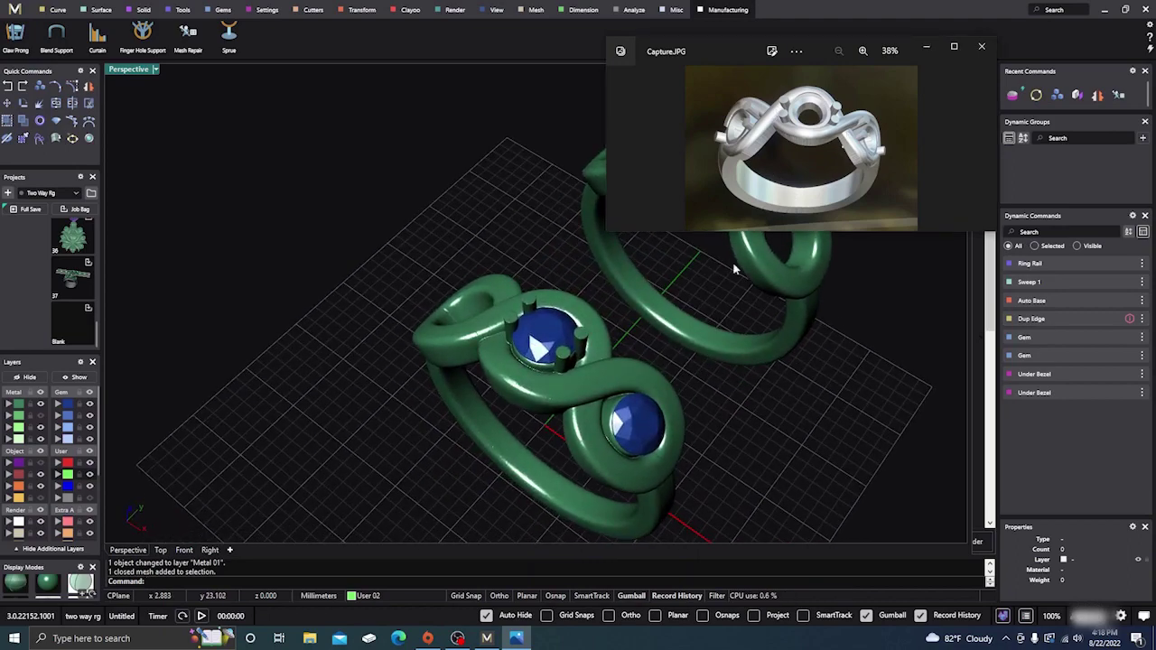
pyautogui.moveTo(599, 389); pyautogui.dragTo(704, 339, button='right')
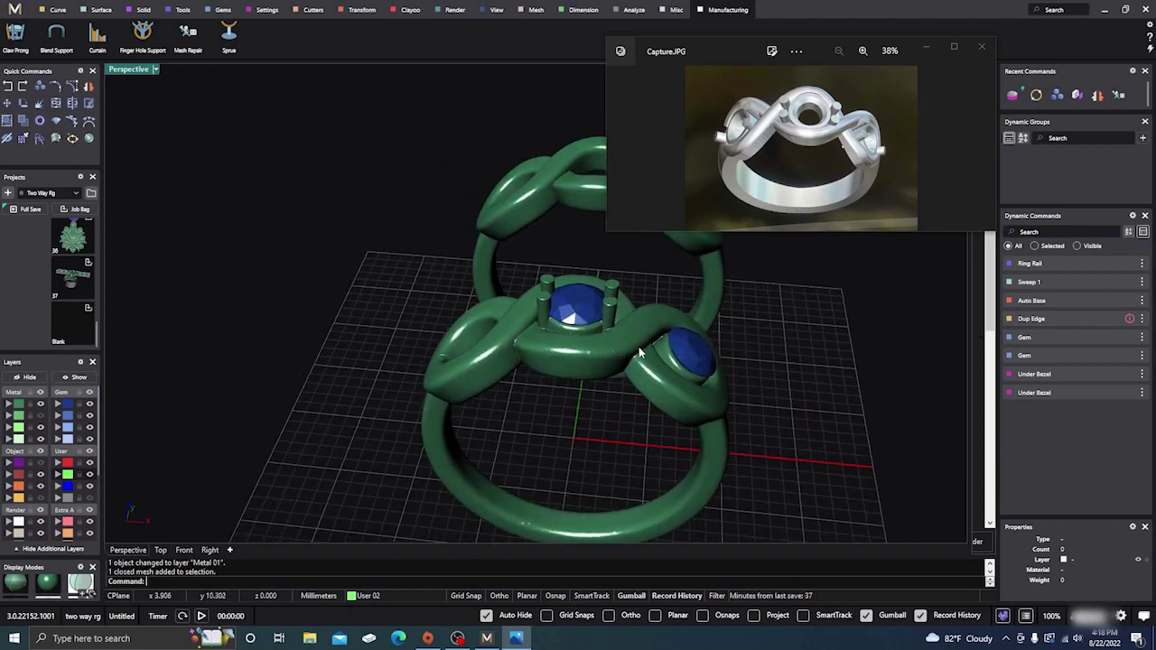
pyautogui.scroll(-3, 578, 370)
pyautogui.moveTo(549, 394); pyautogui.dragTo(539, 338, button='right')
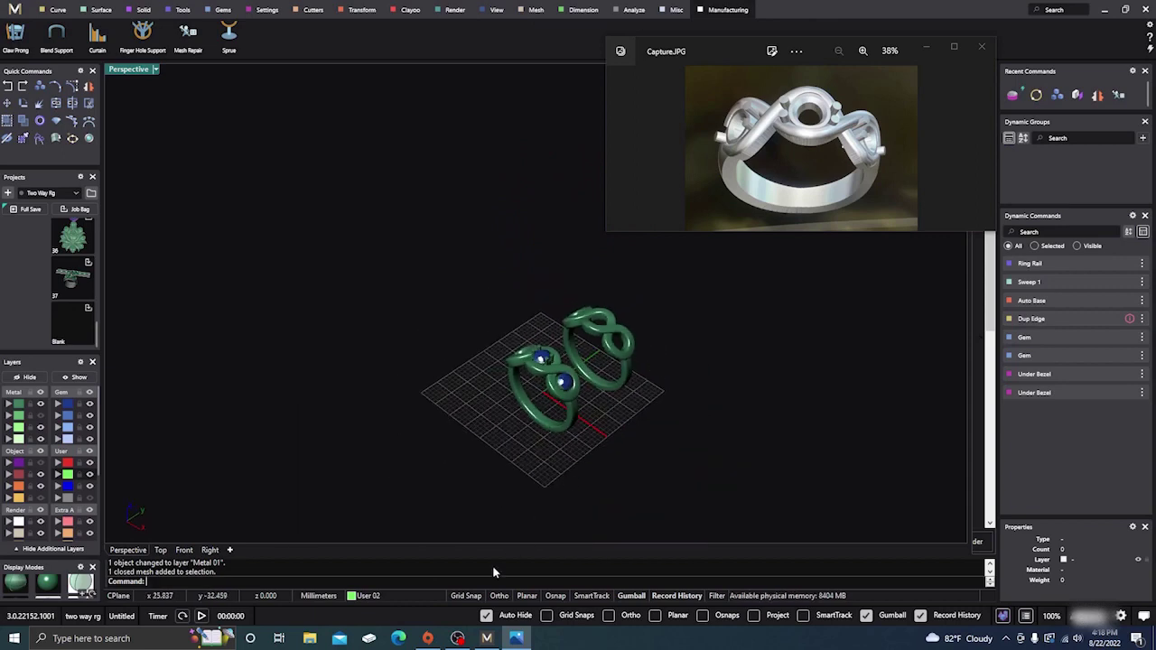
pyautogui.click(487, 639)
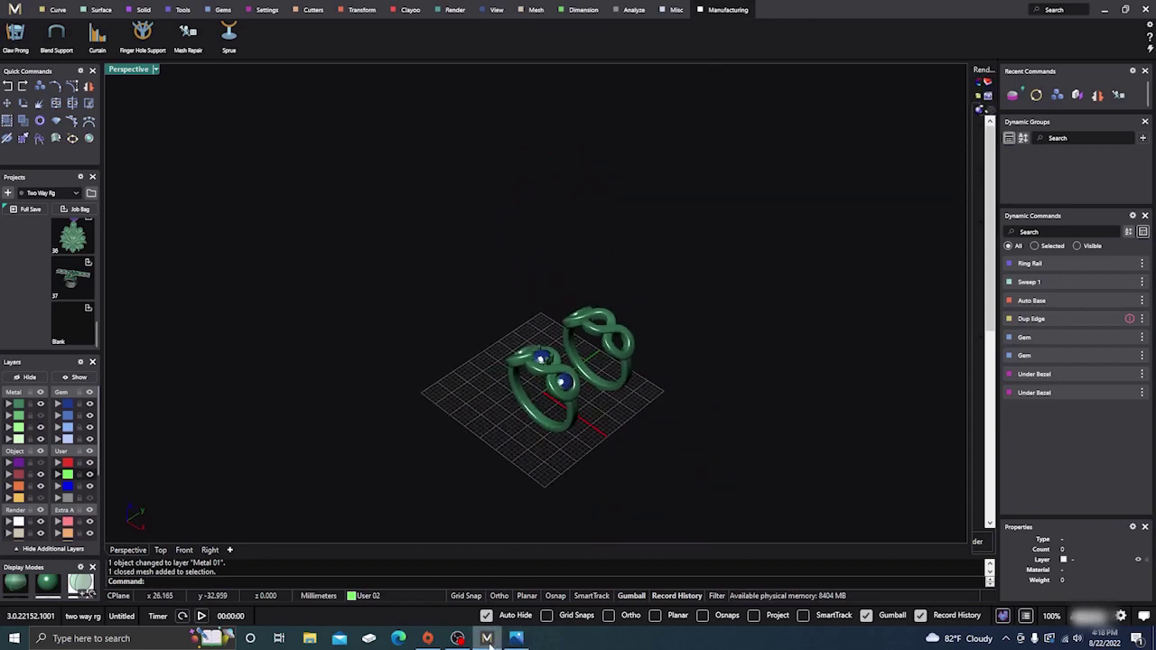
pyautogui.click(515, 638)
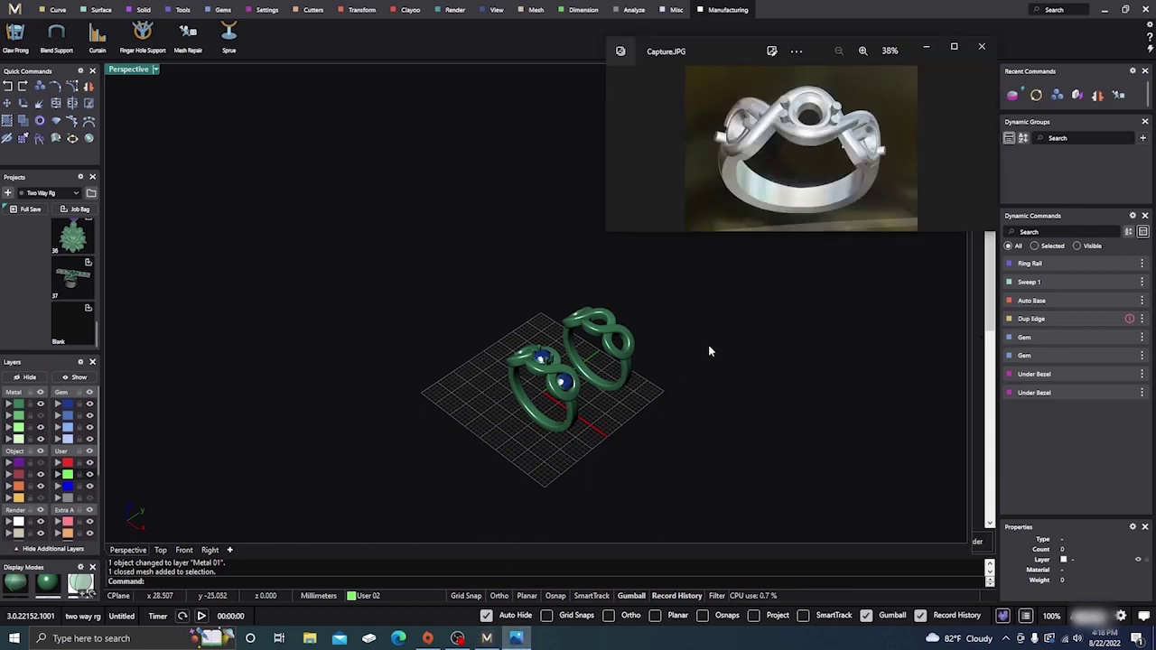
pyautogui.scroll(2, 715, 275)
pyautogui.scroll(-2, 688, 283)
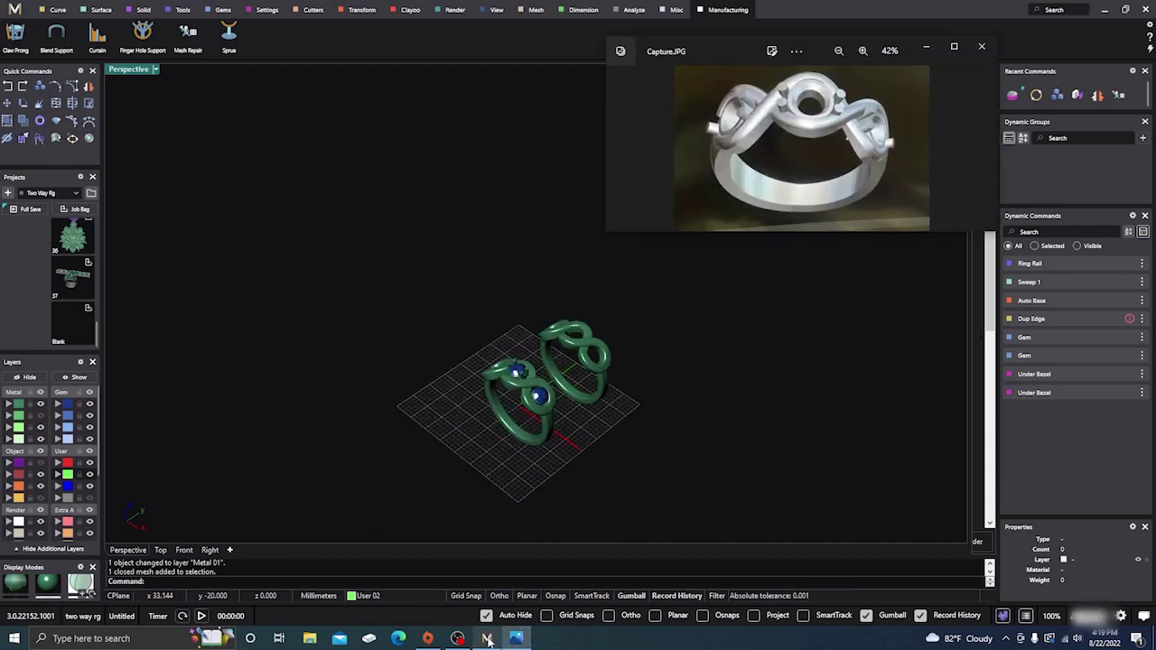